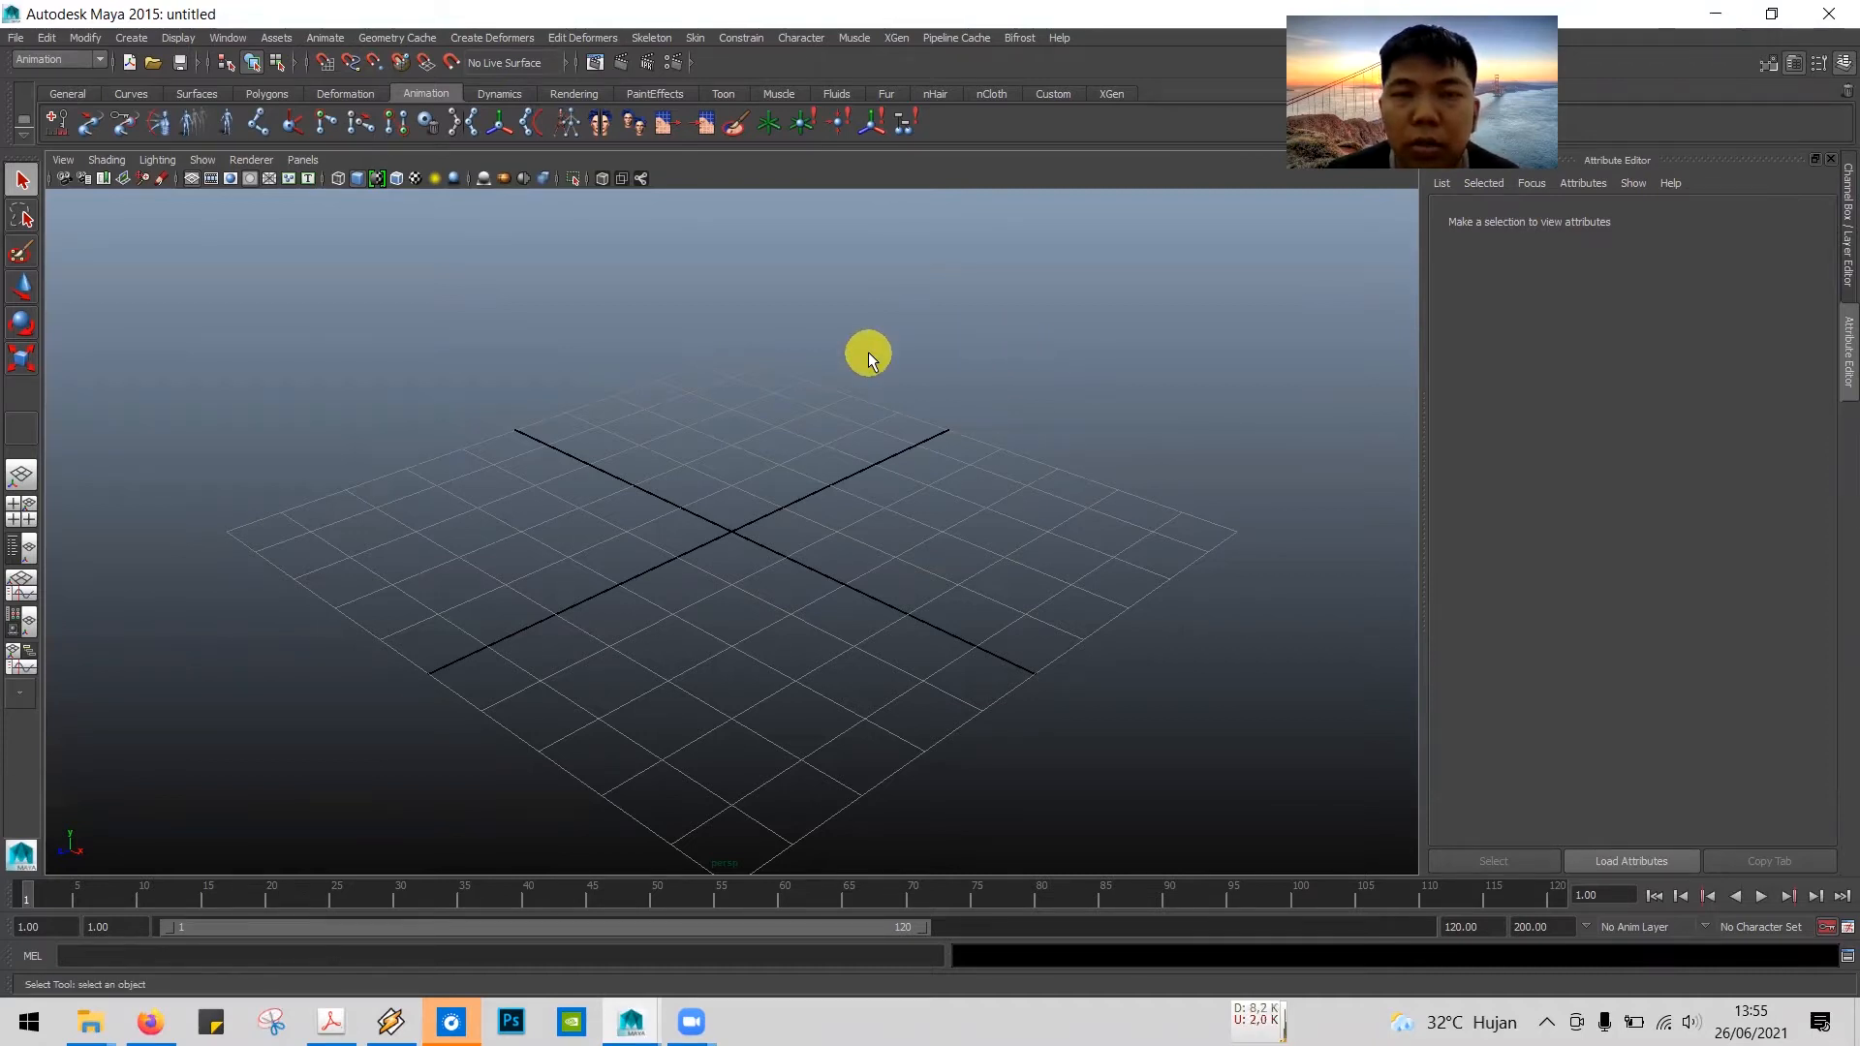
Step: Switch to Google Drive in Firefox and browse the 3D Modelling Lanjutan folder, then the Cat folder inside Bahan Modeling
key(alt+Tab)
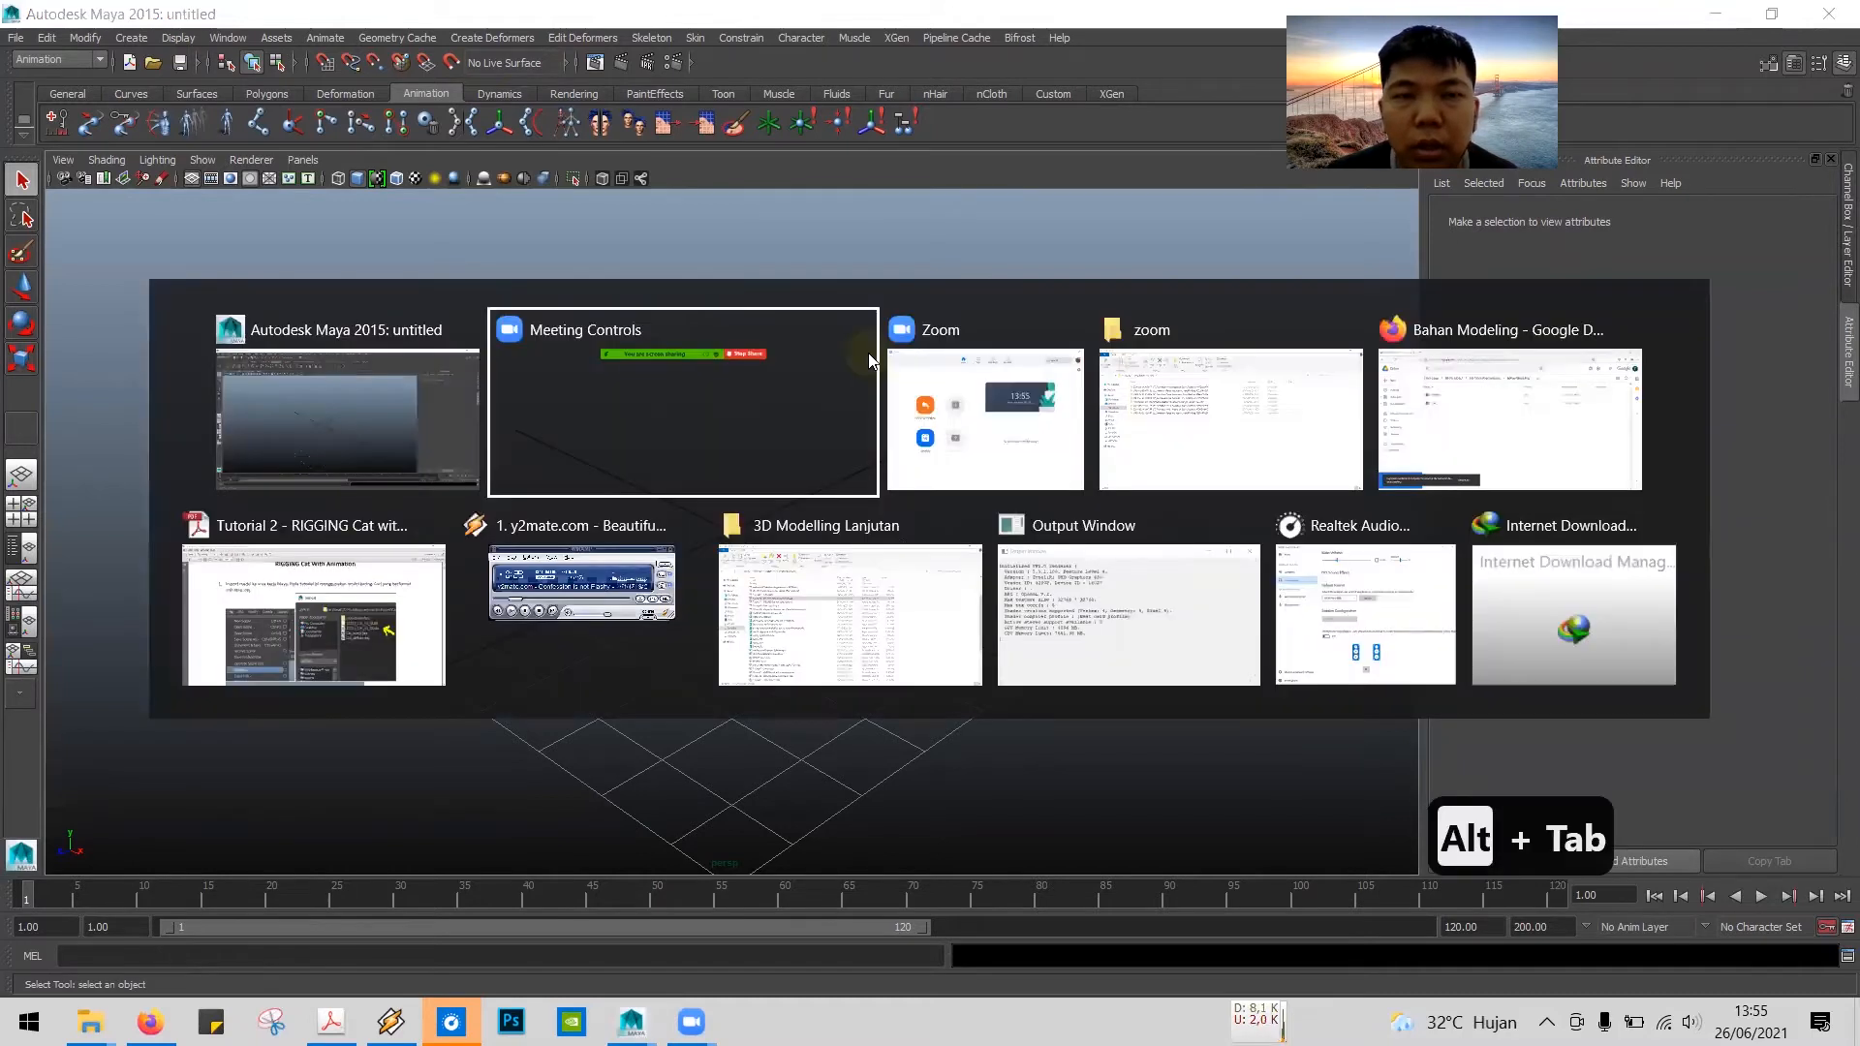
key(alt+Tab)
key(alt+Tab)
key(alt+Tab)
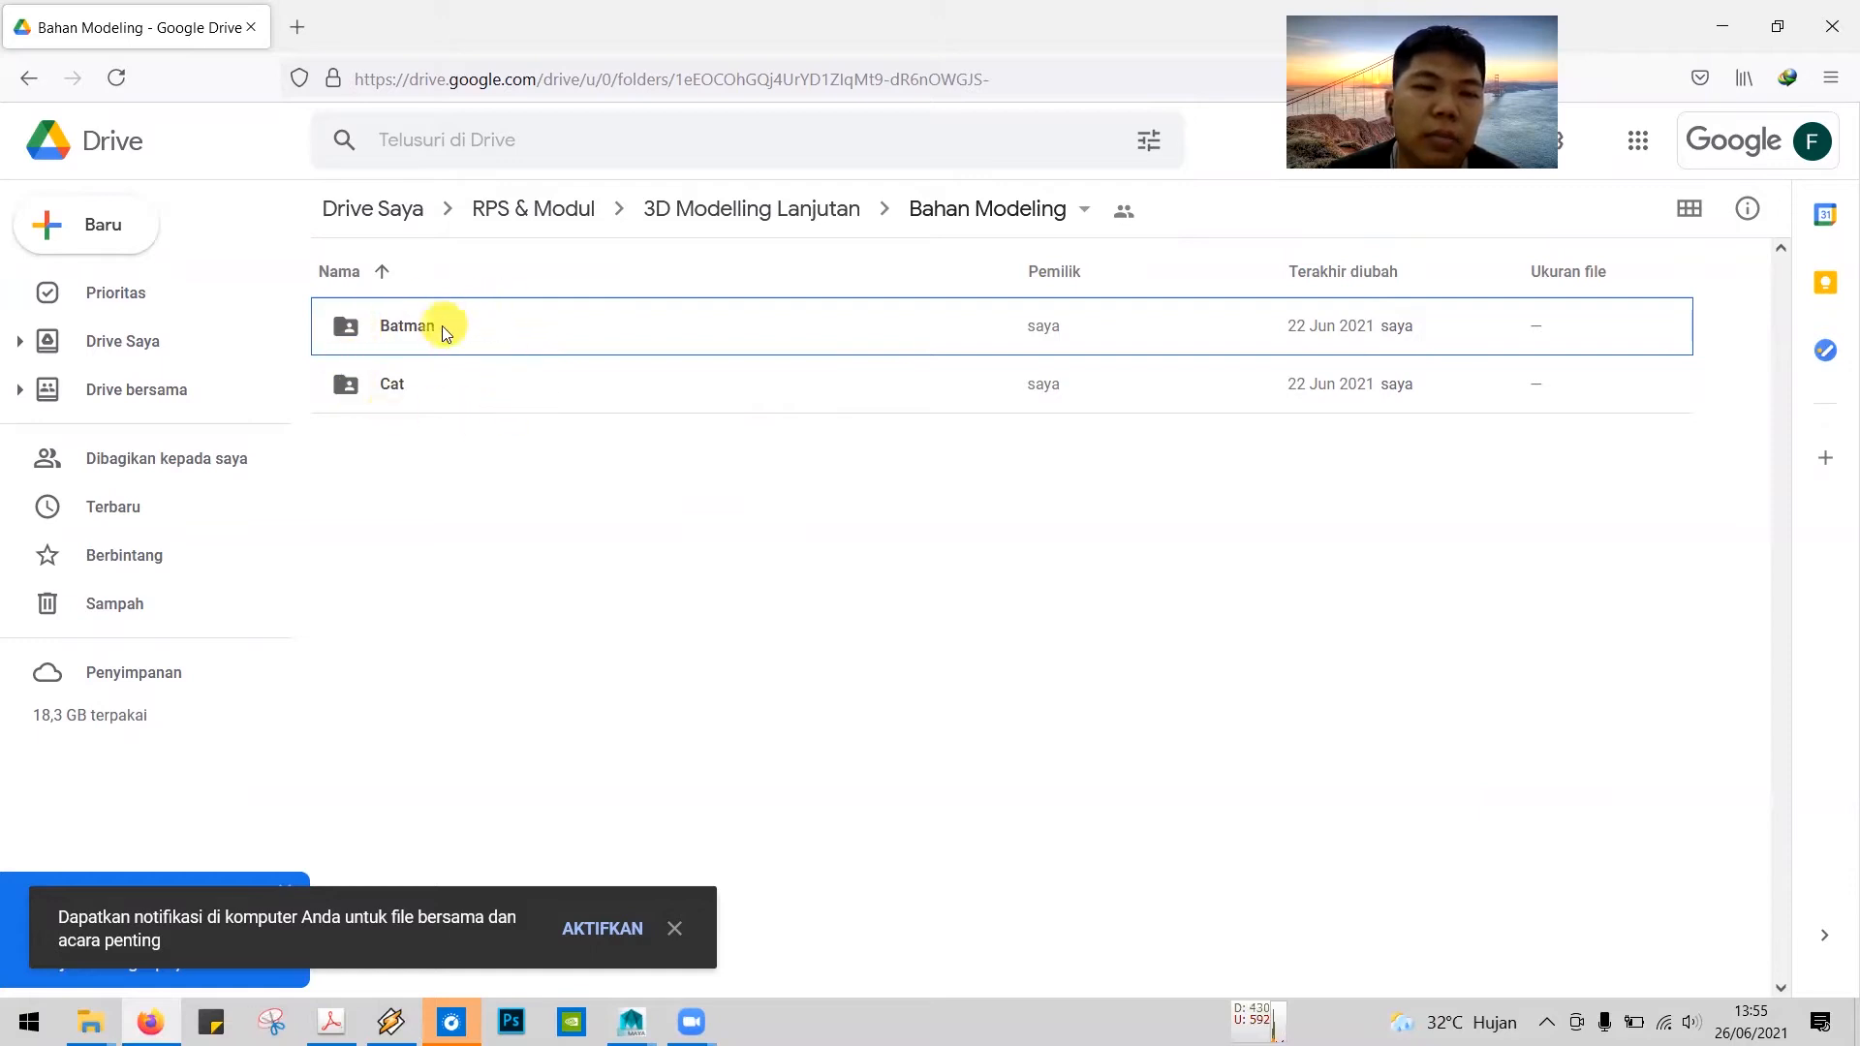
click(797, 207)
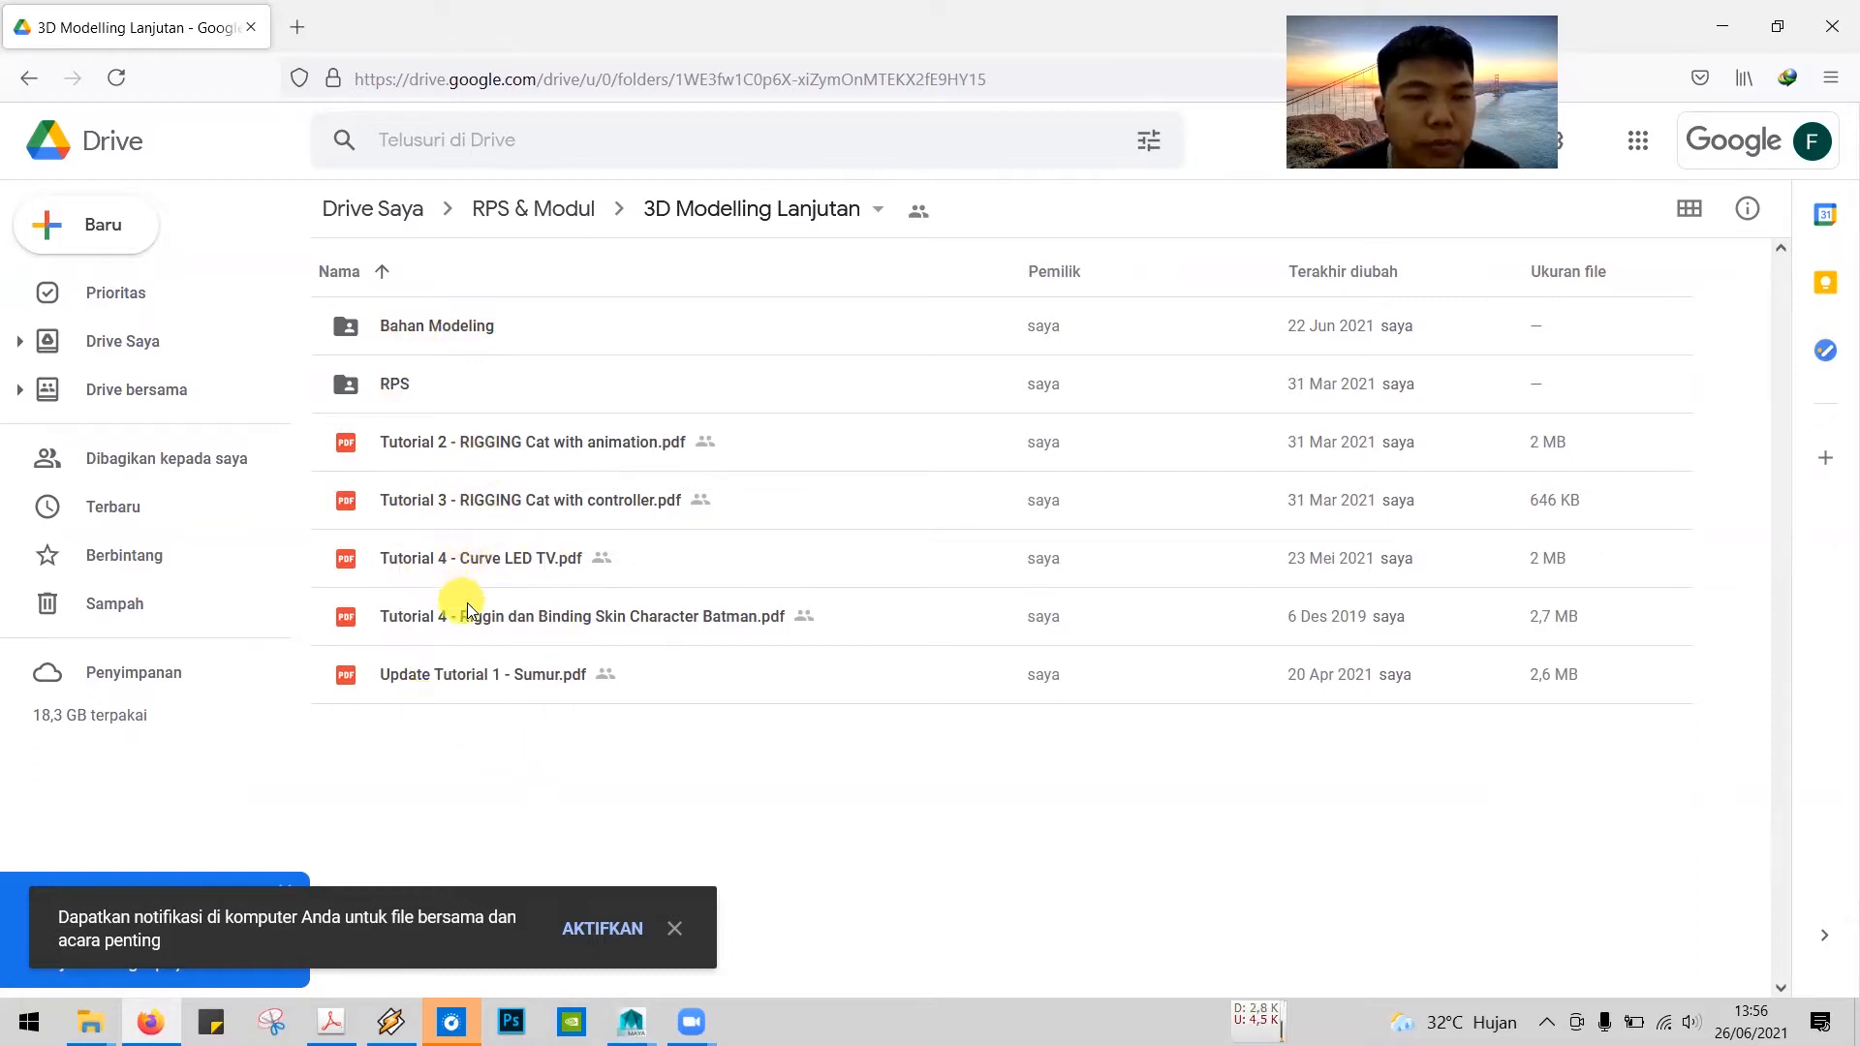
double_click(437, 322)
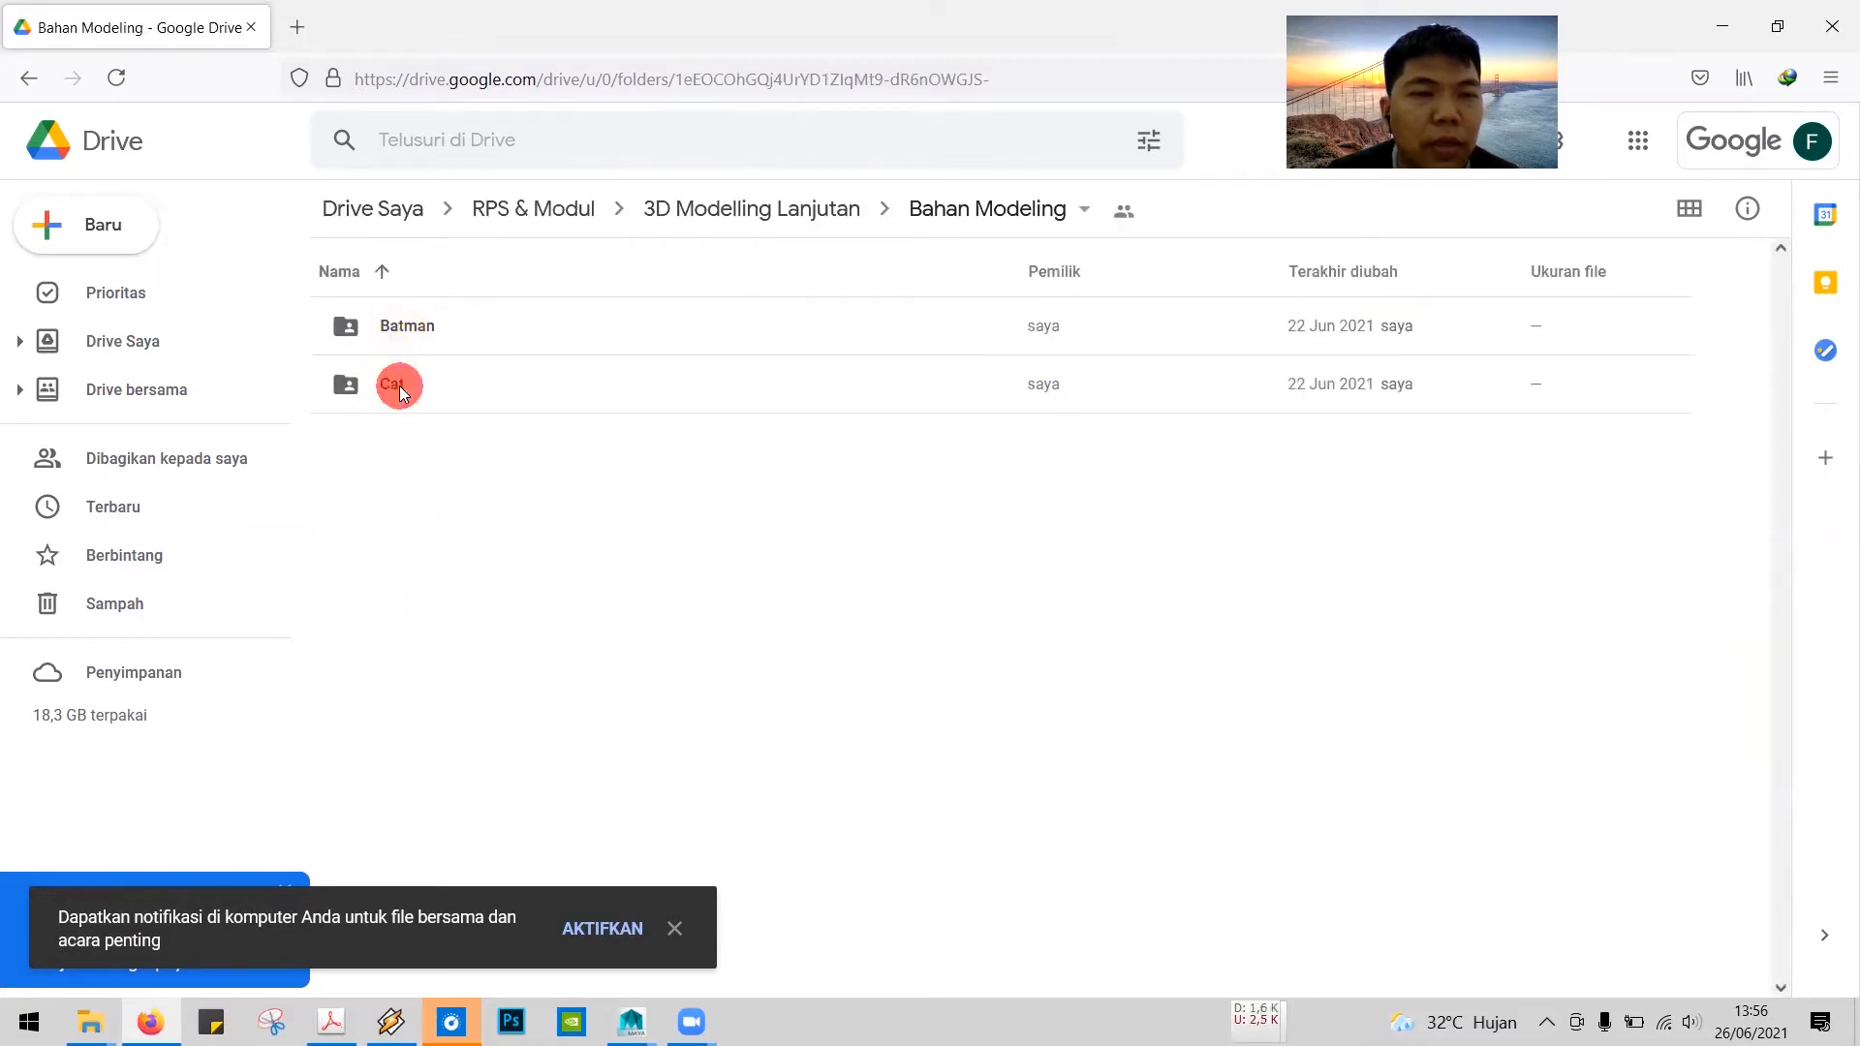
click(398, 384)
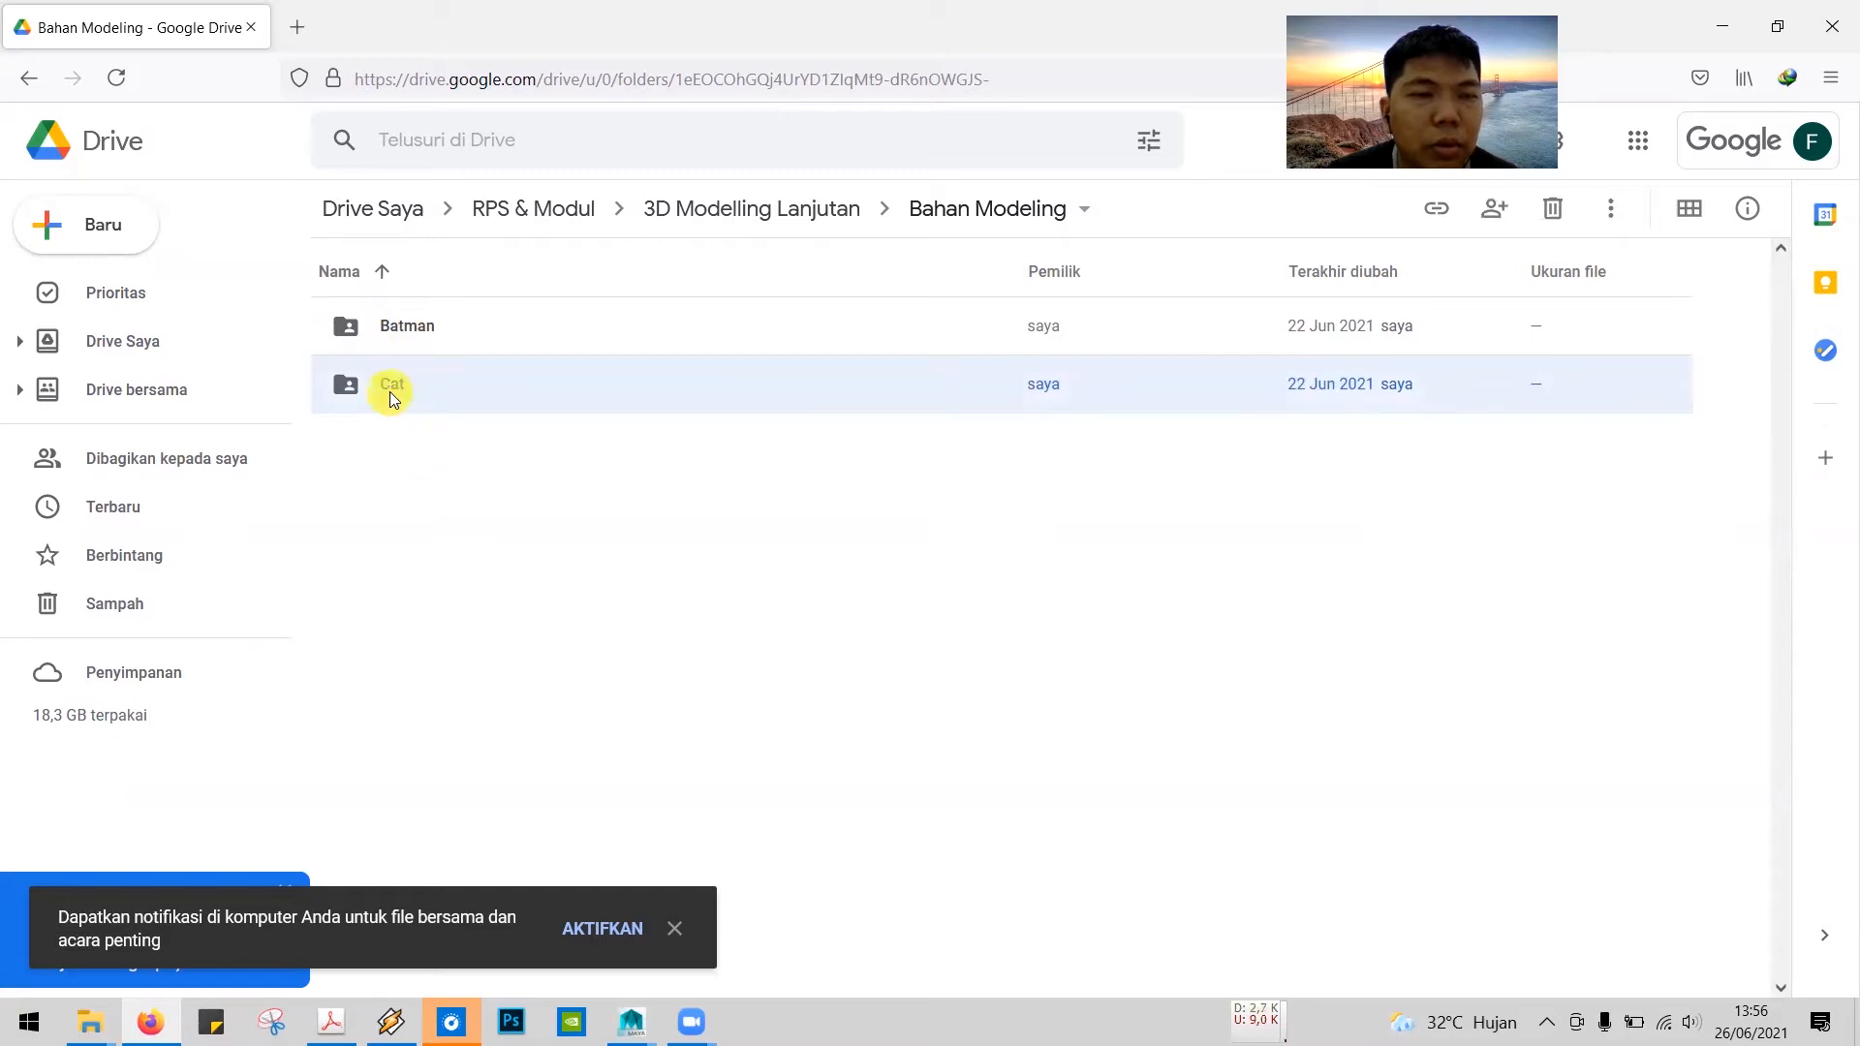
double_click(401, 385)
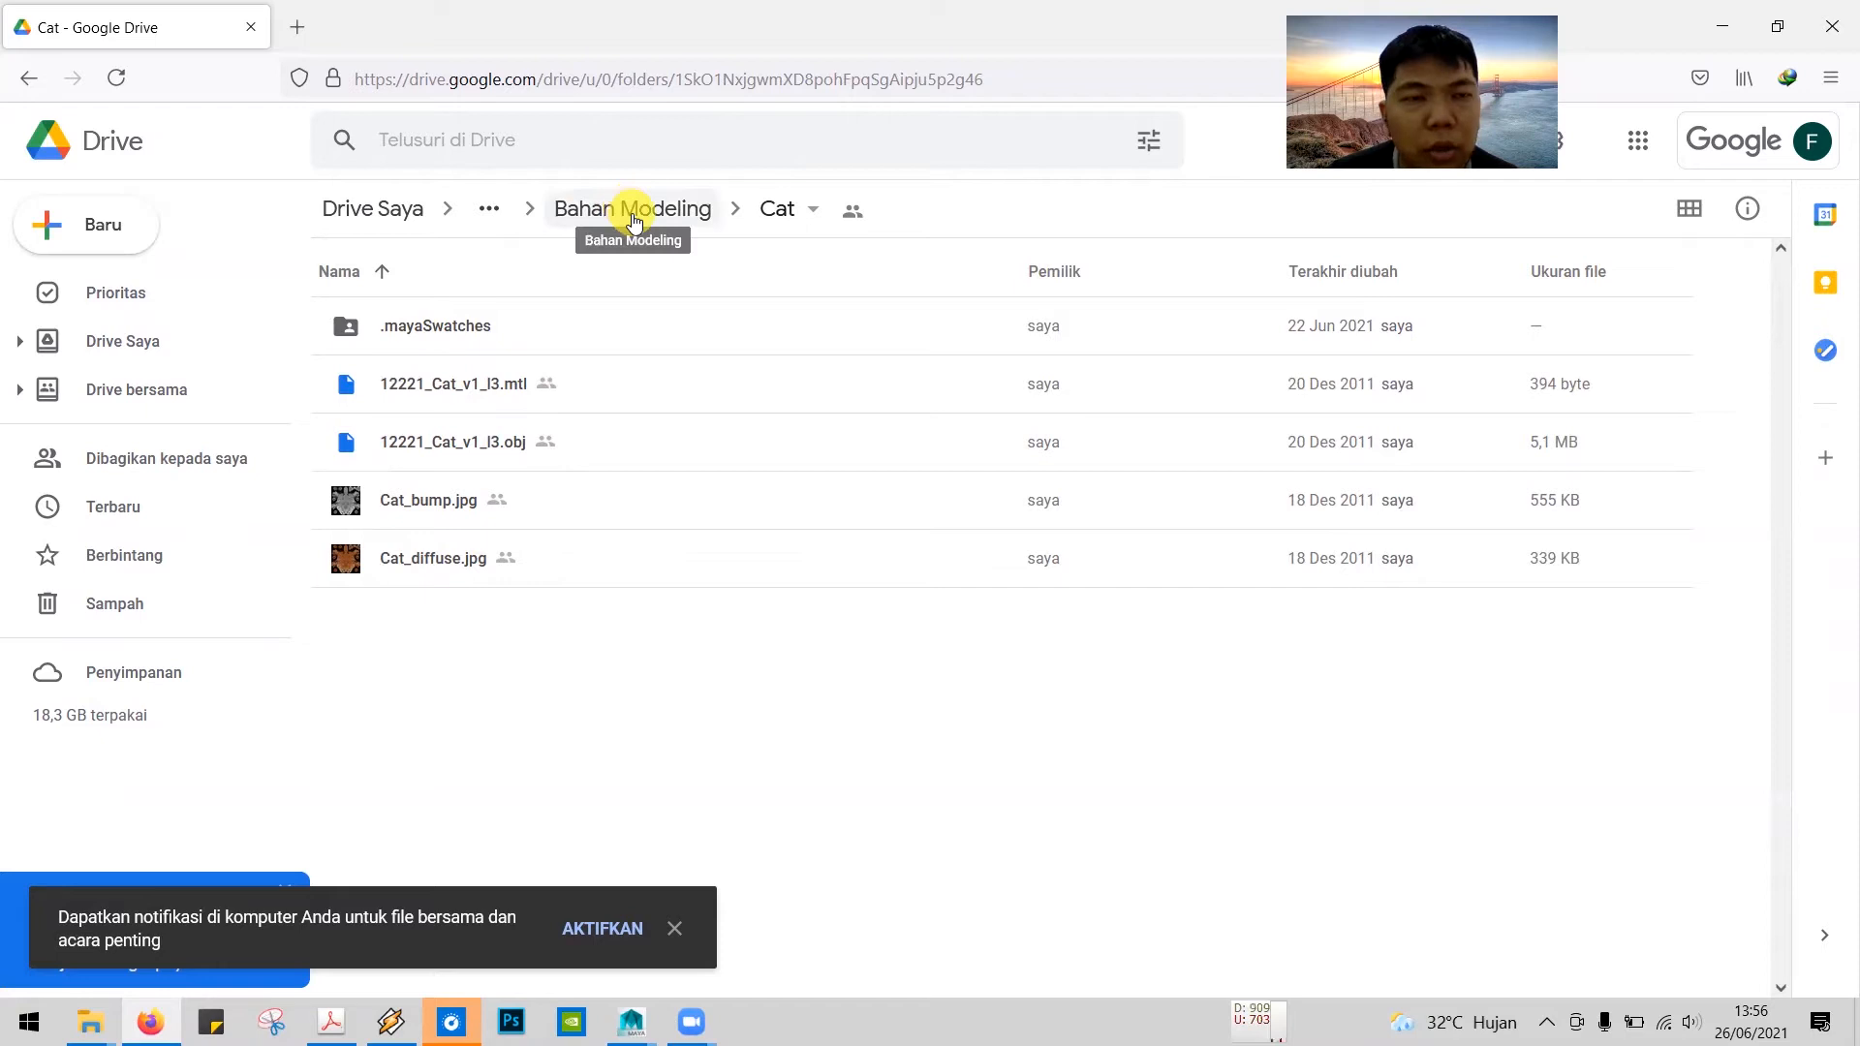
Step: Go back to the Bahan Modeling folder in Google Drive and show the available actions for the Cat folder
key(alt+Tab)
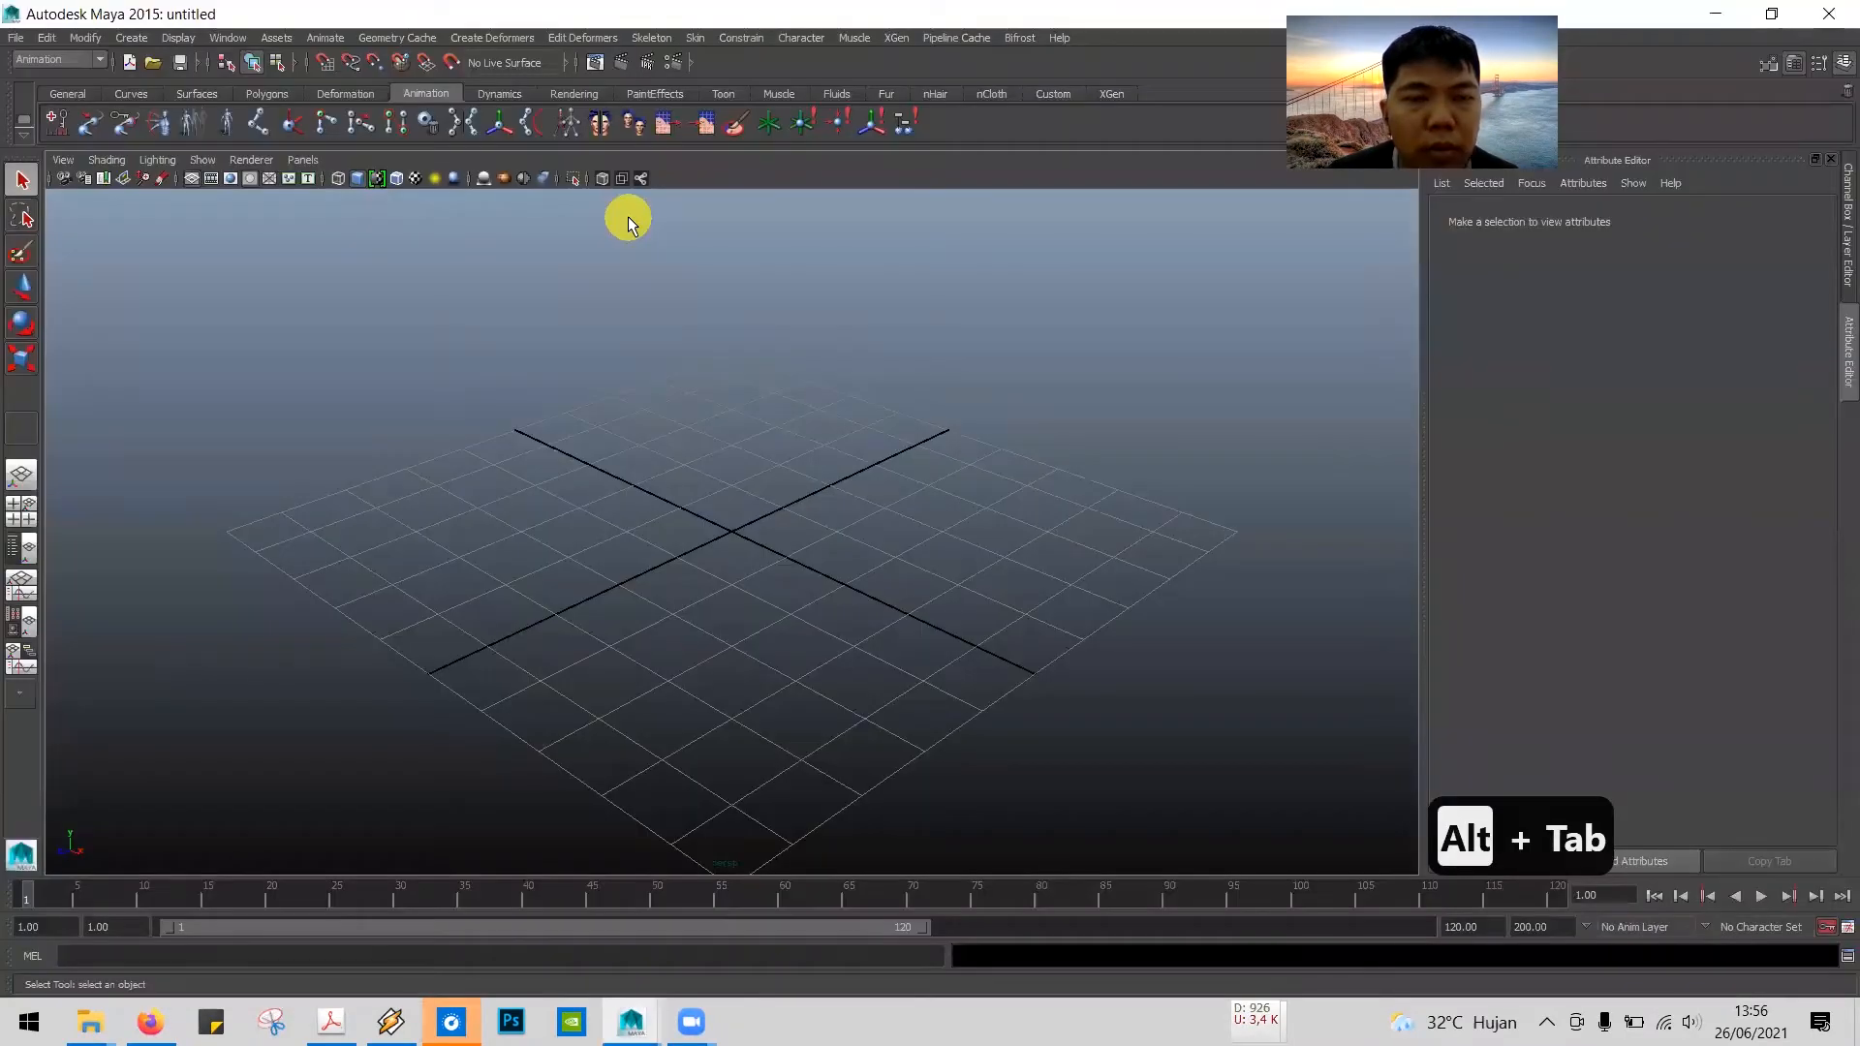
key(alt+Tab)
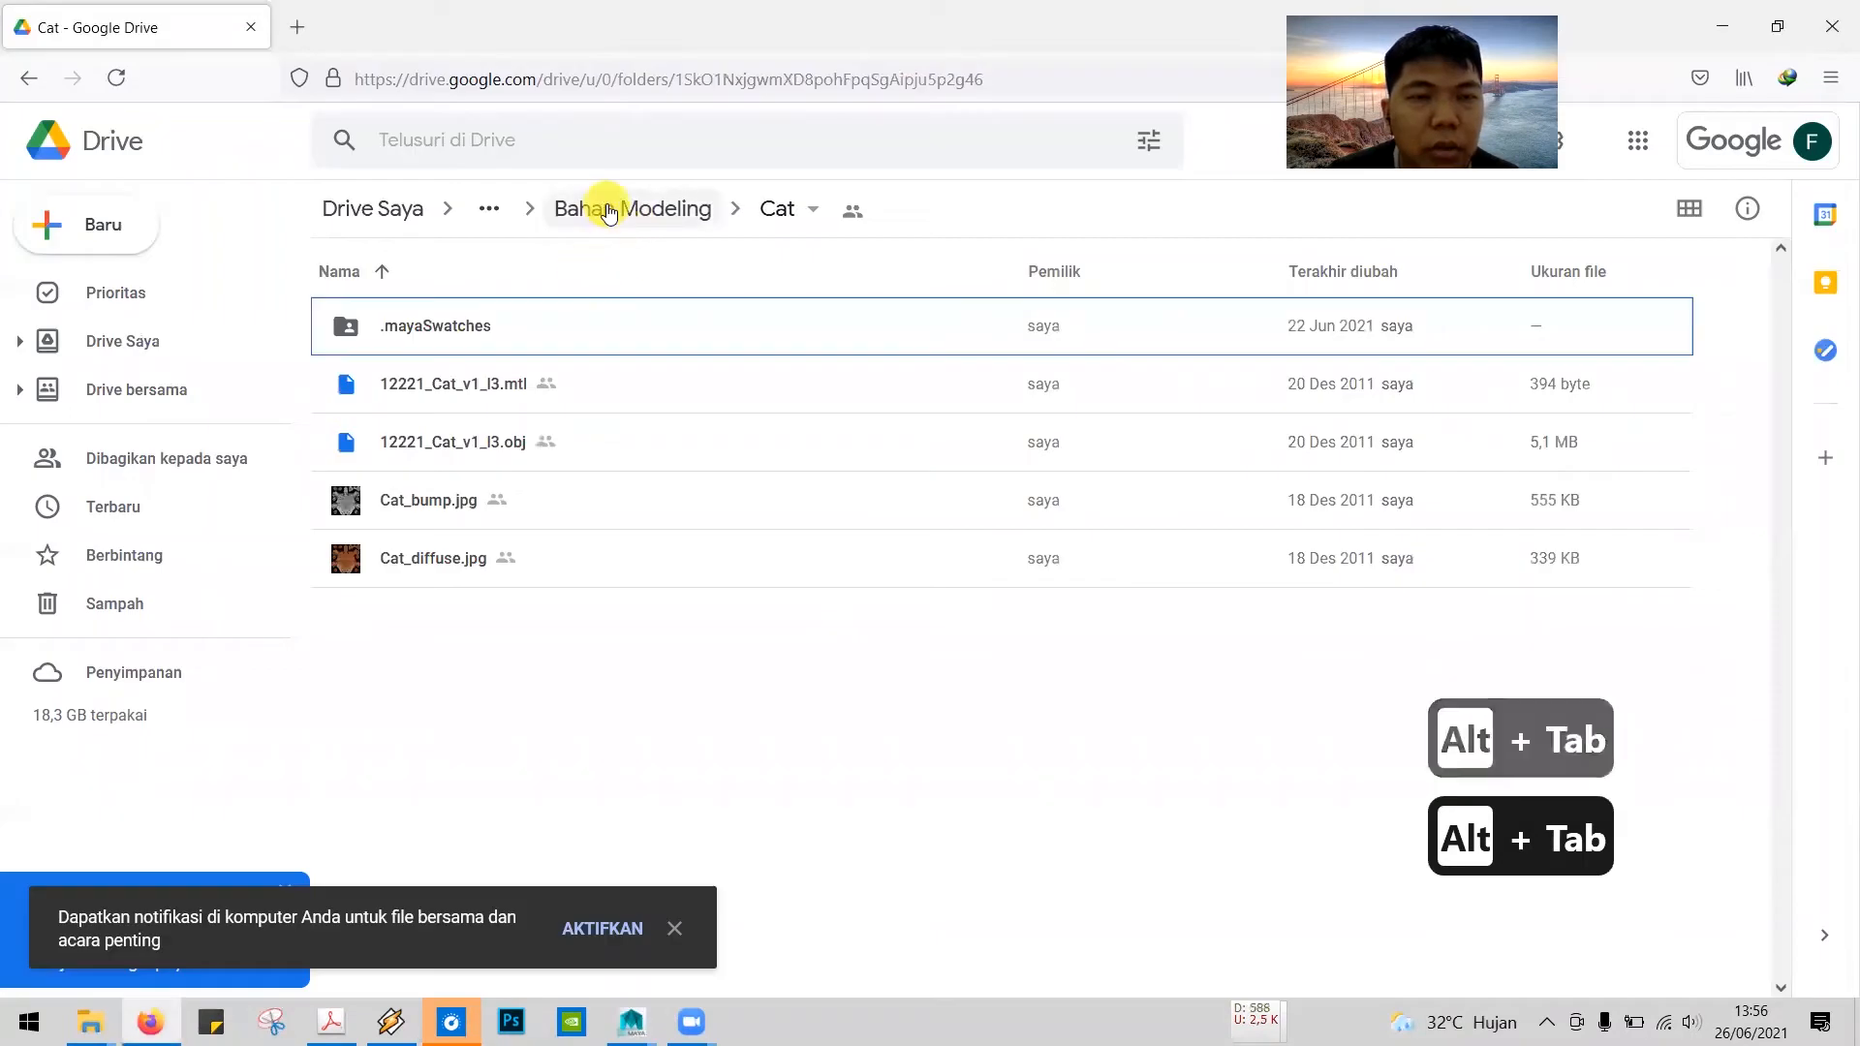
click(581, 211)
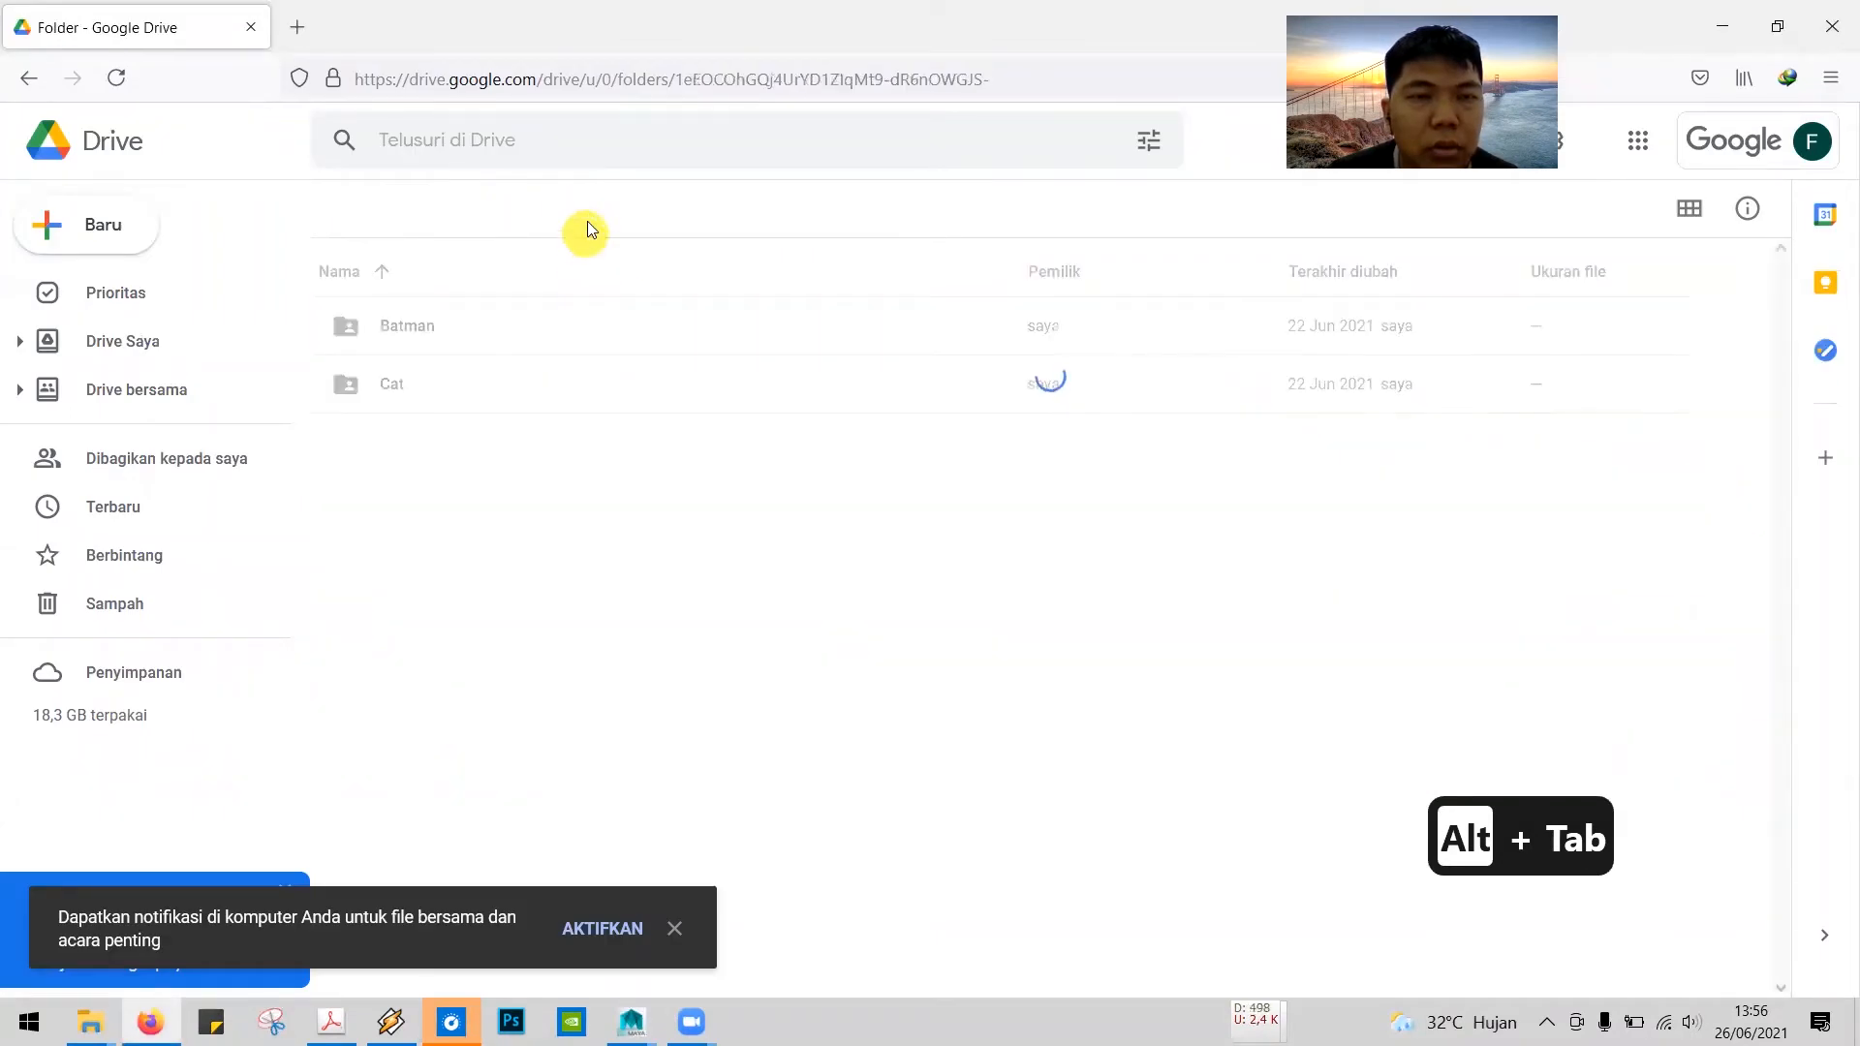
right_click(403, 381)
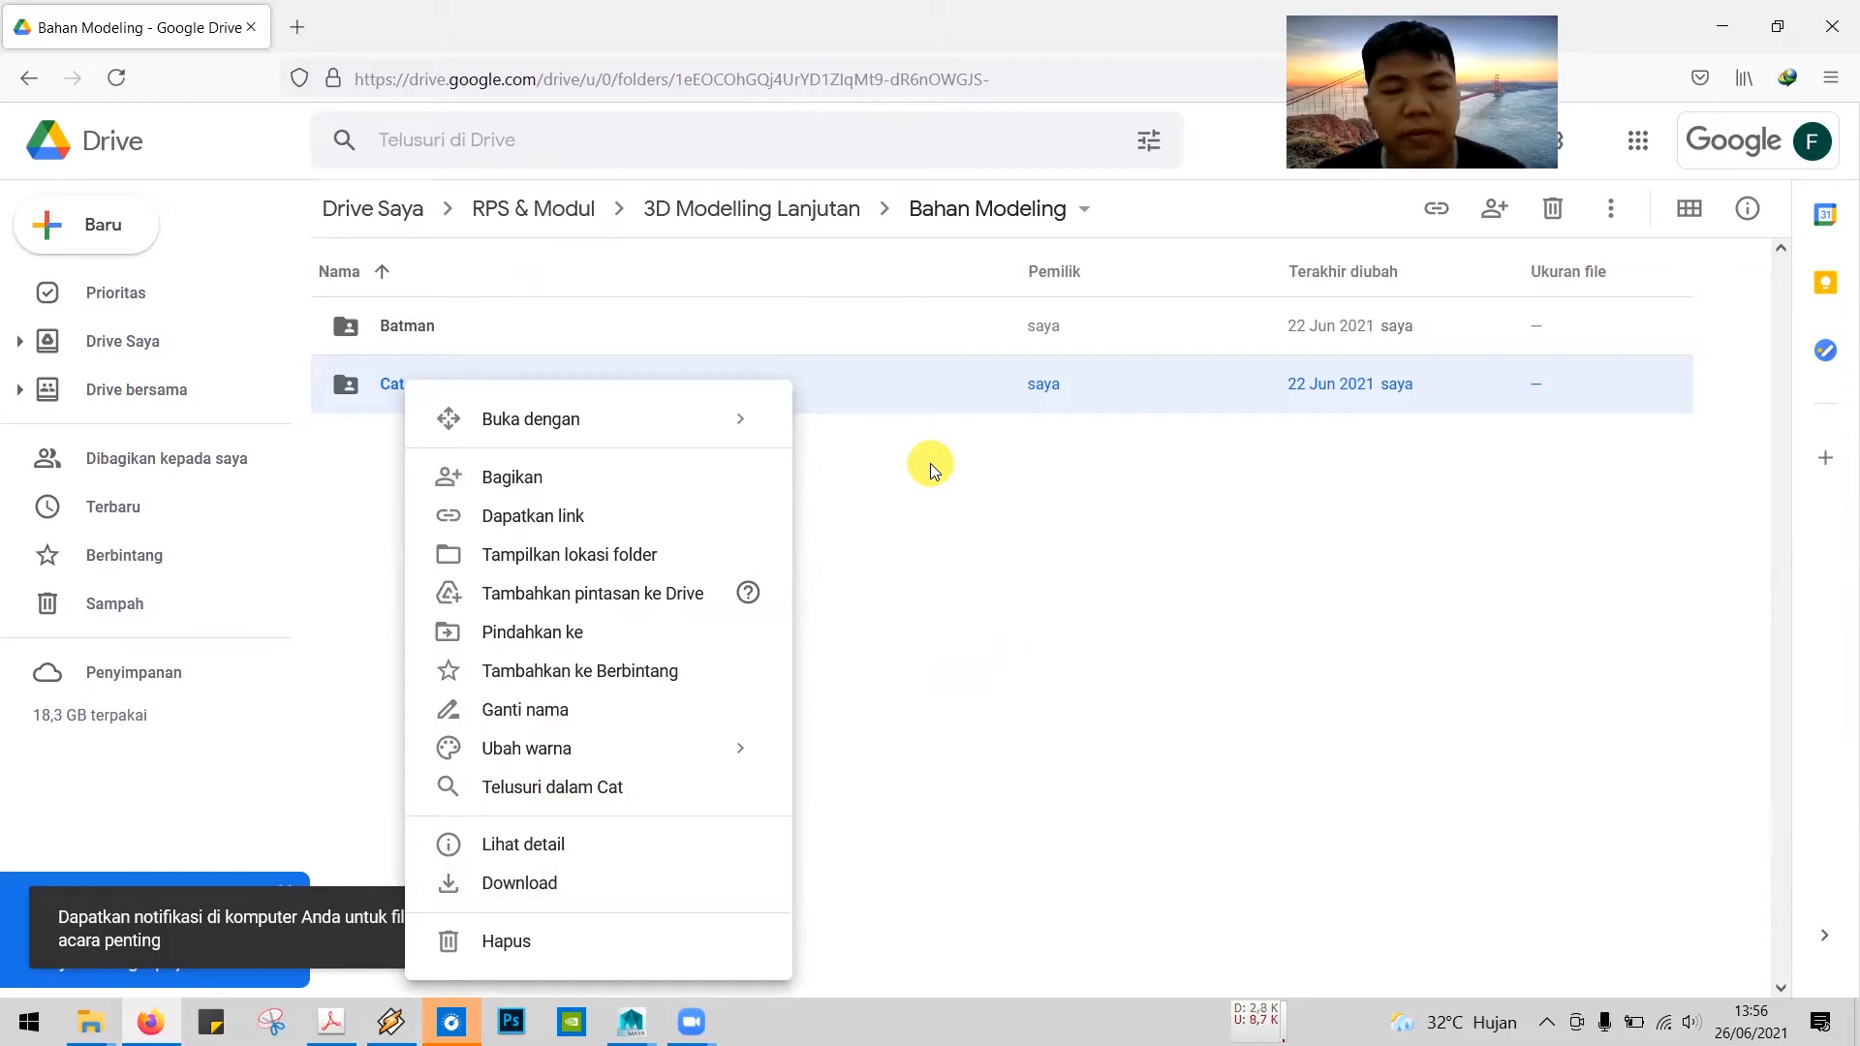
Step: Switch to the Tutorial 2 rigging PDF in Adobe Acrobat and read step 1, highlighting the required ".mb atau .obj" formats
key(alt+Tab)
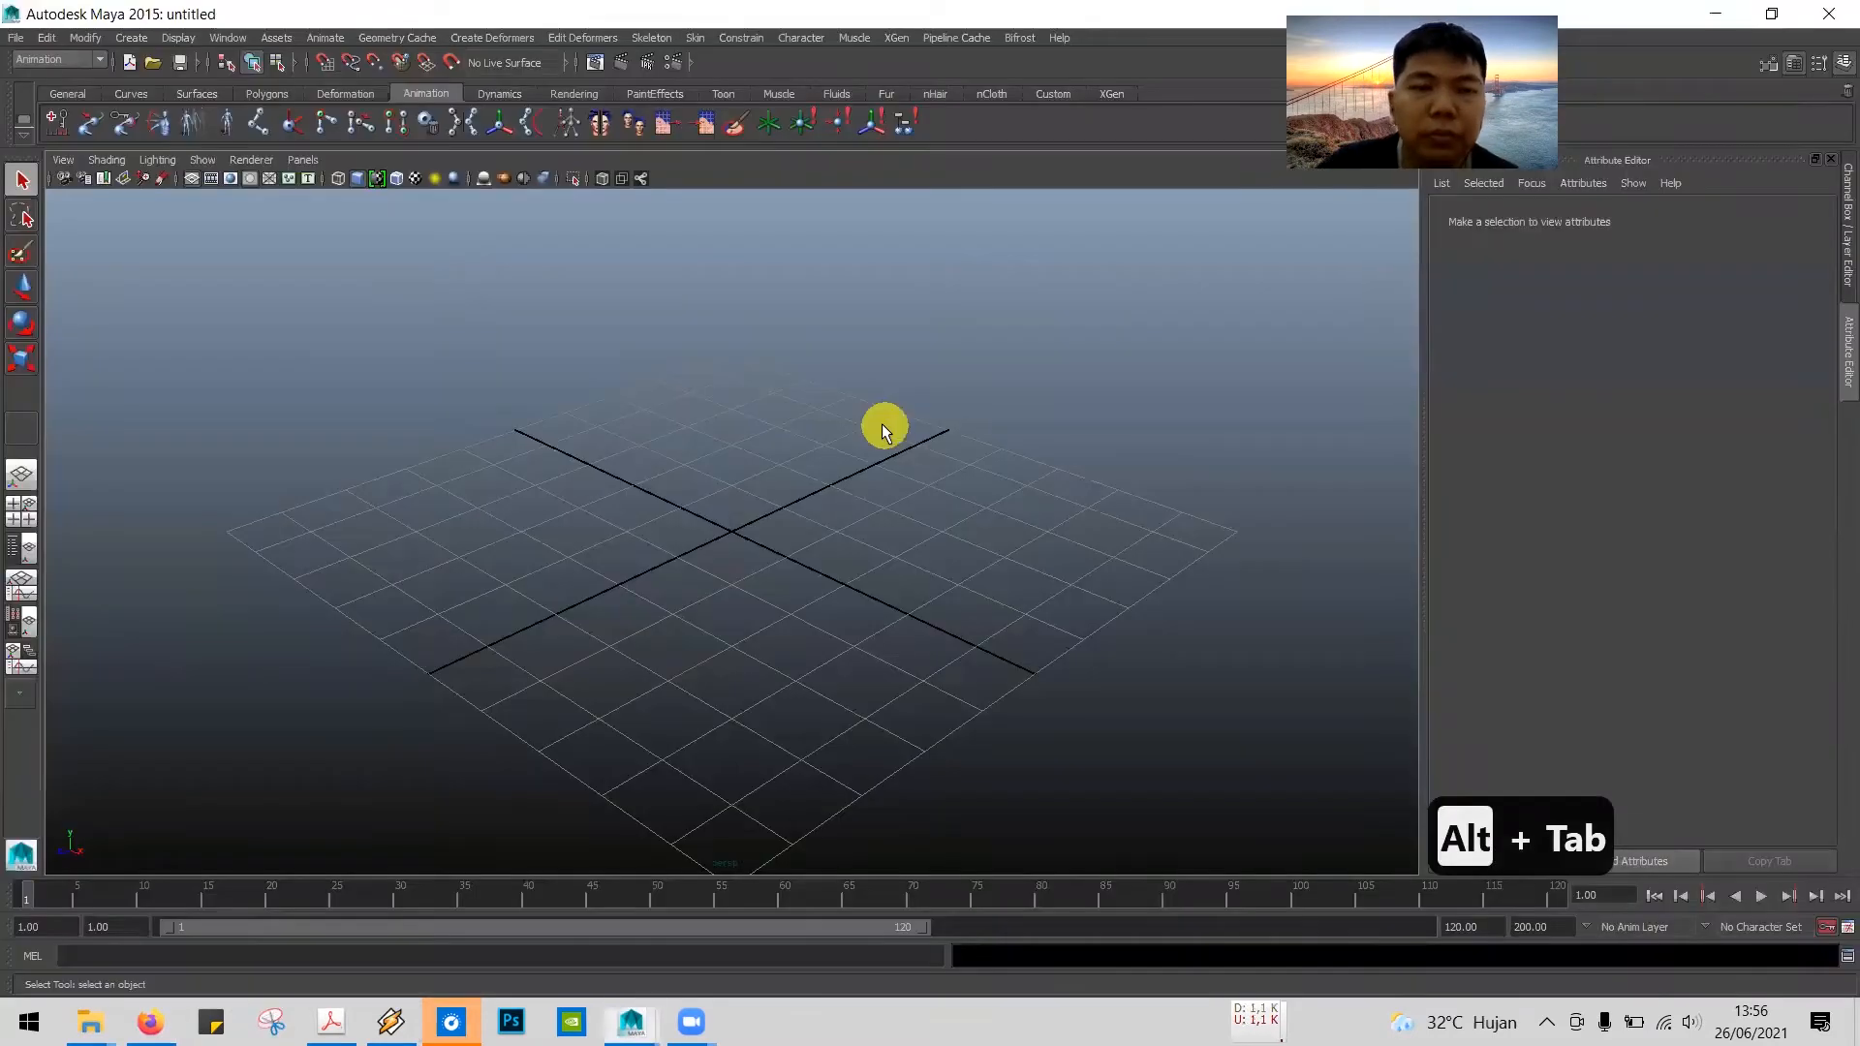
key(alt+Tab)
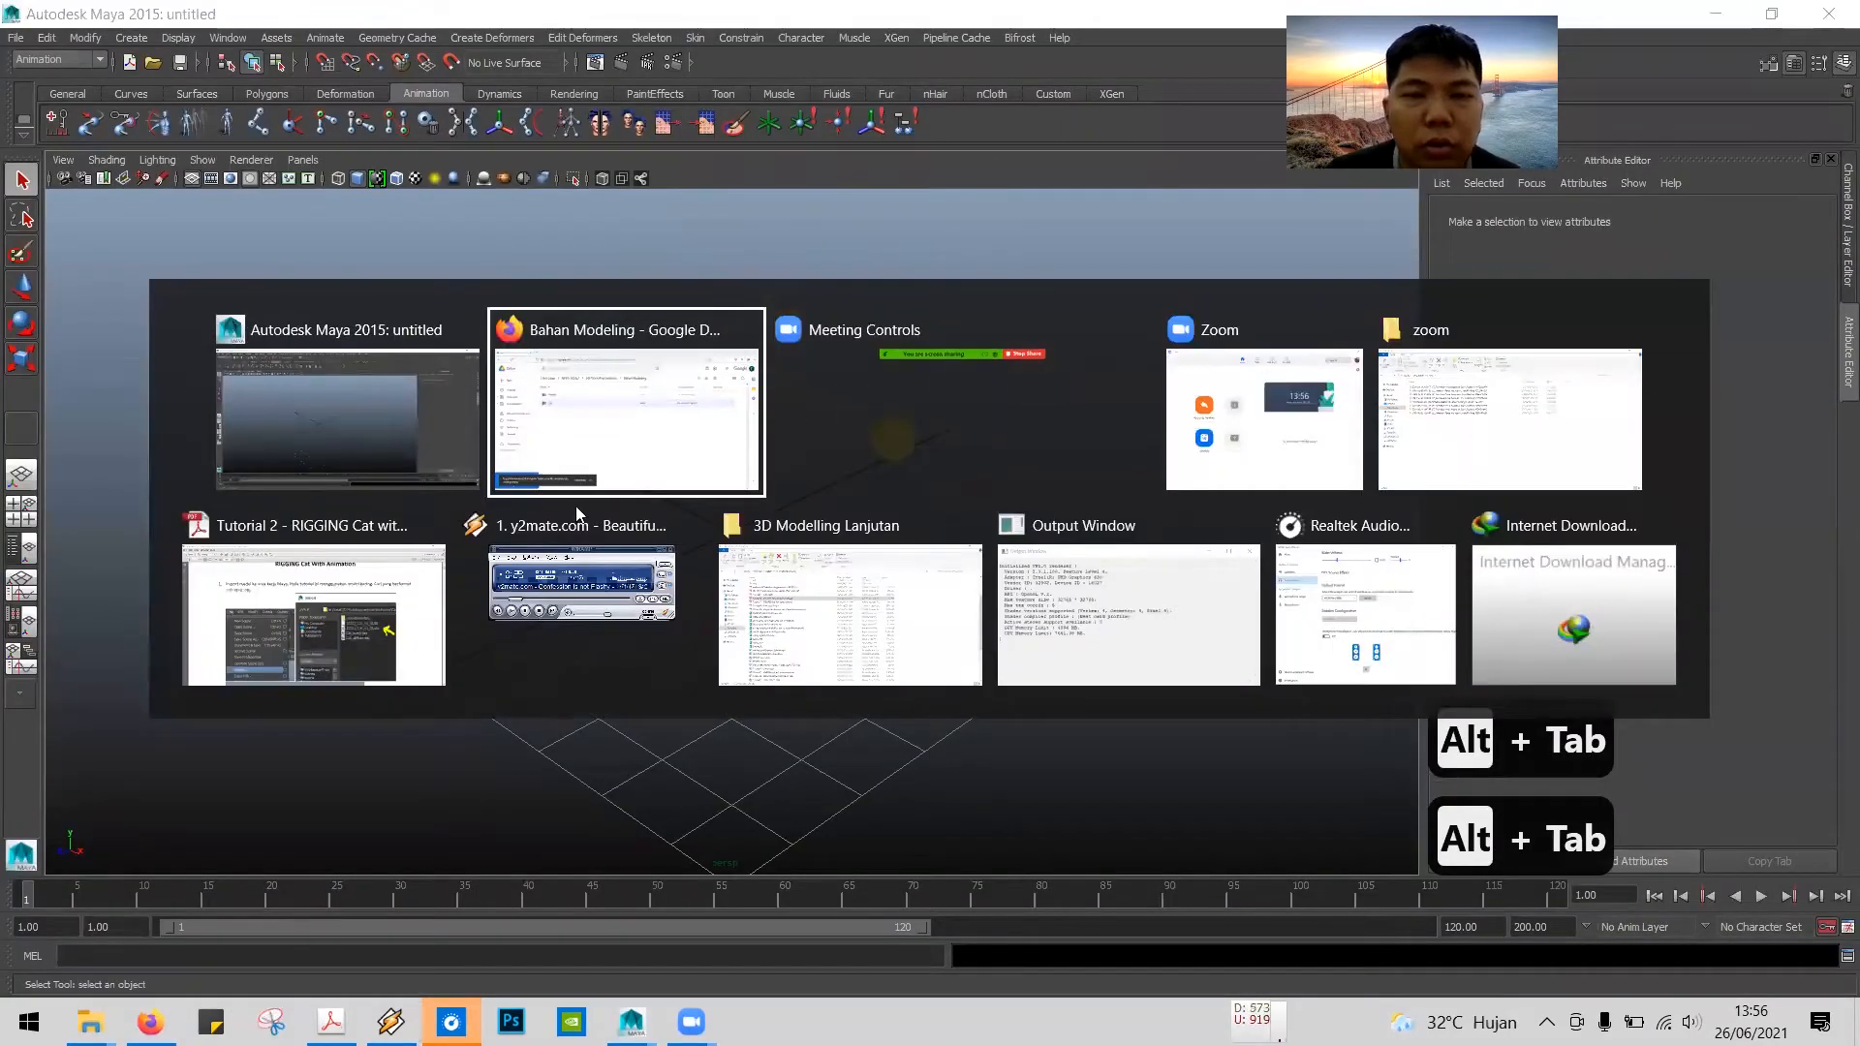
click(241, 620)
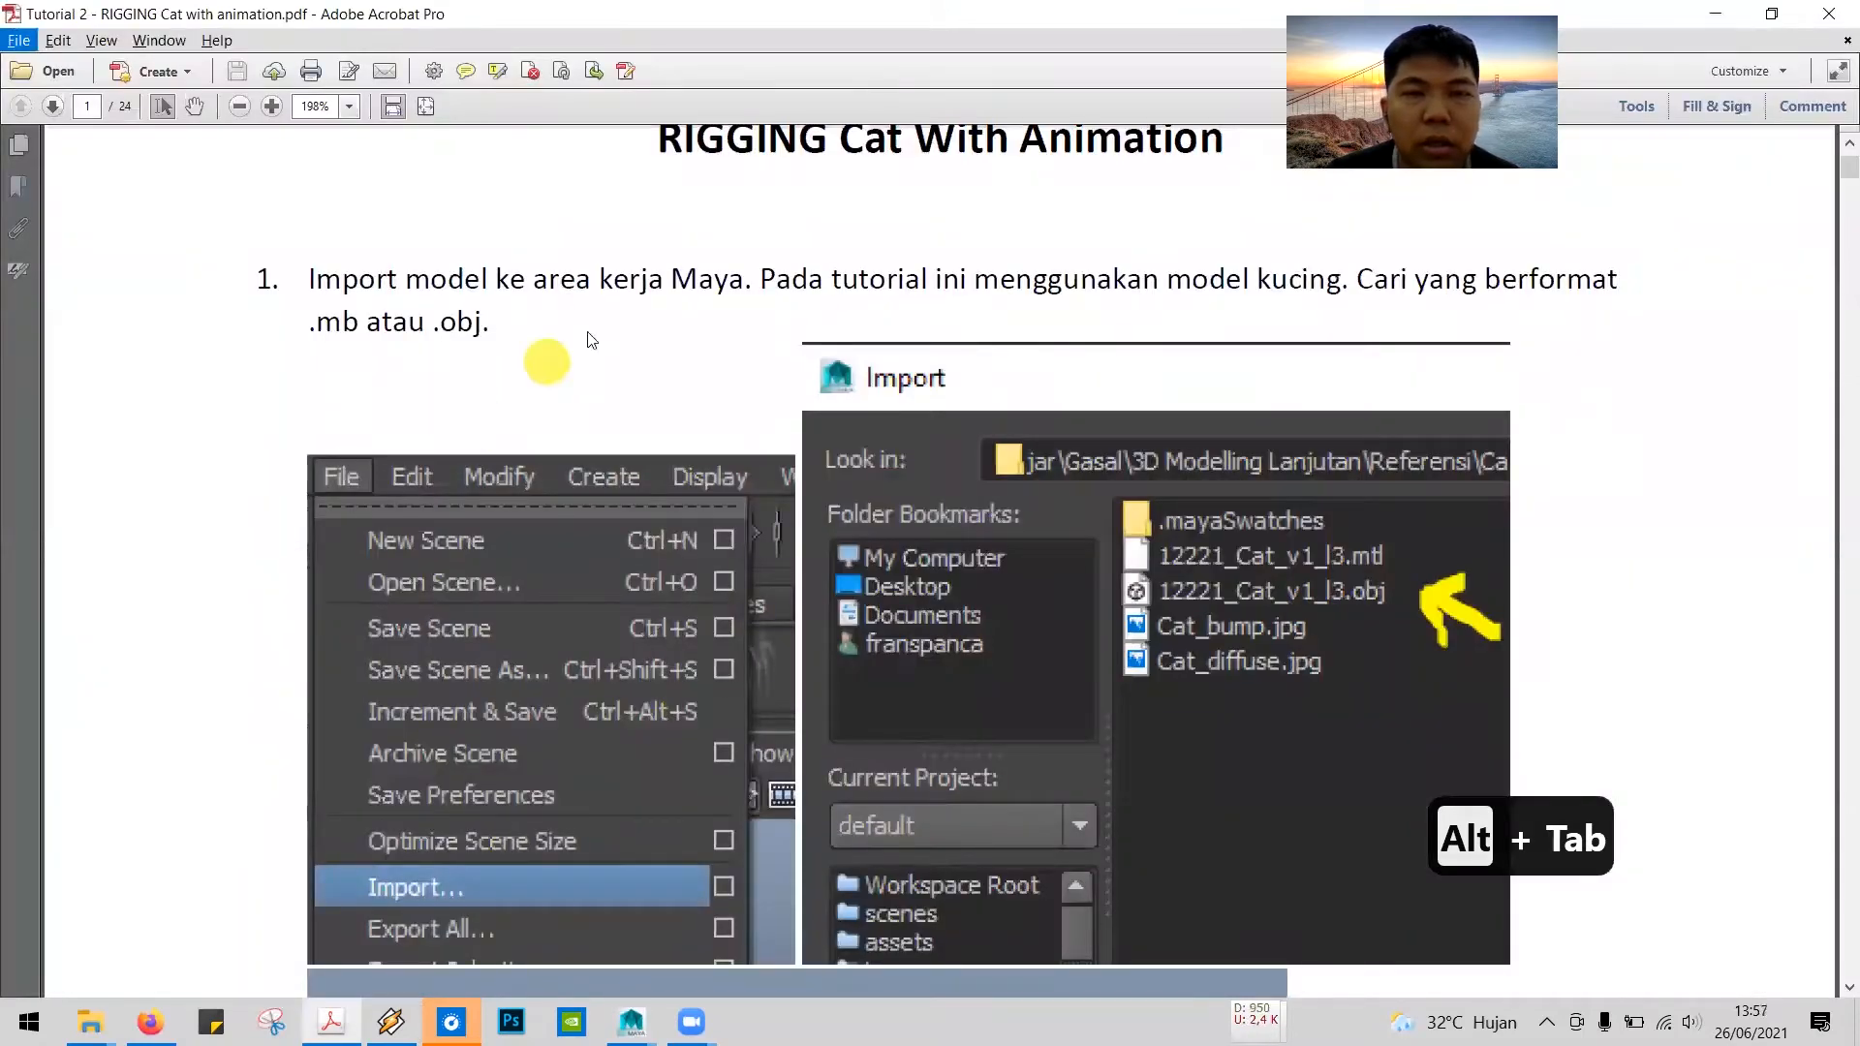
scroll(1524, 345, up, 5)
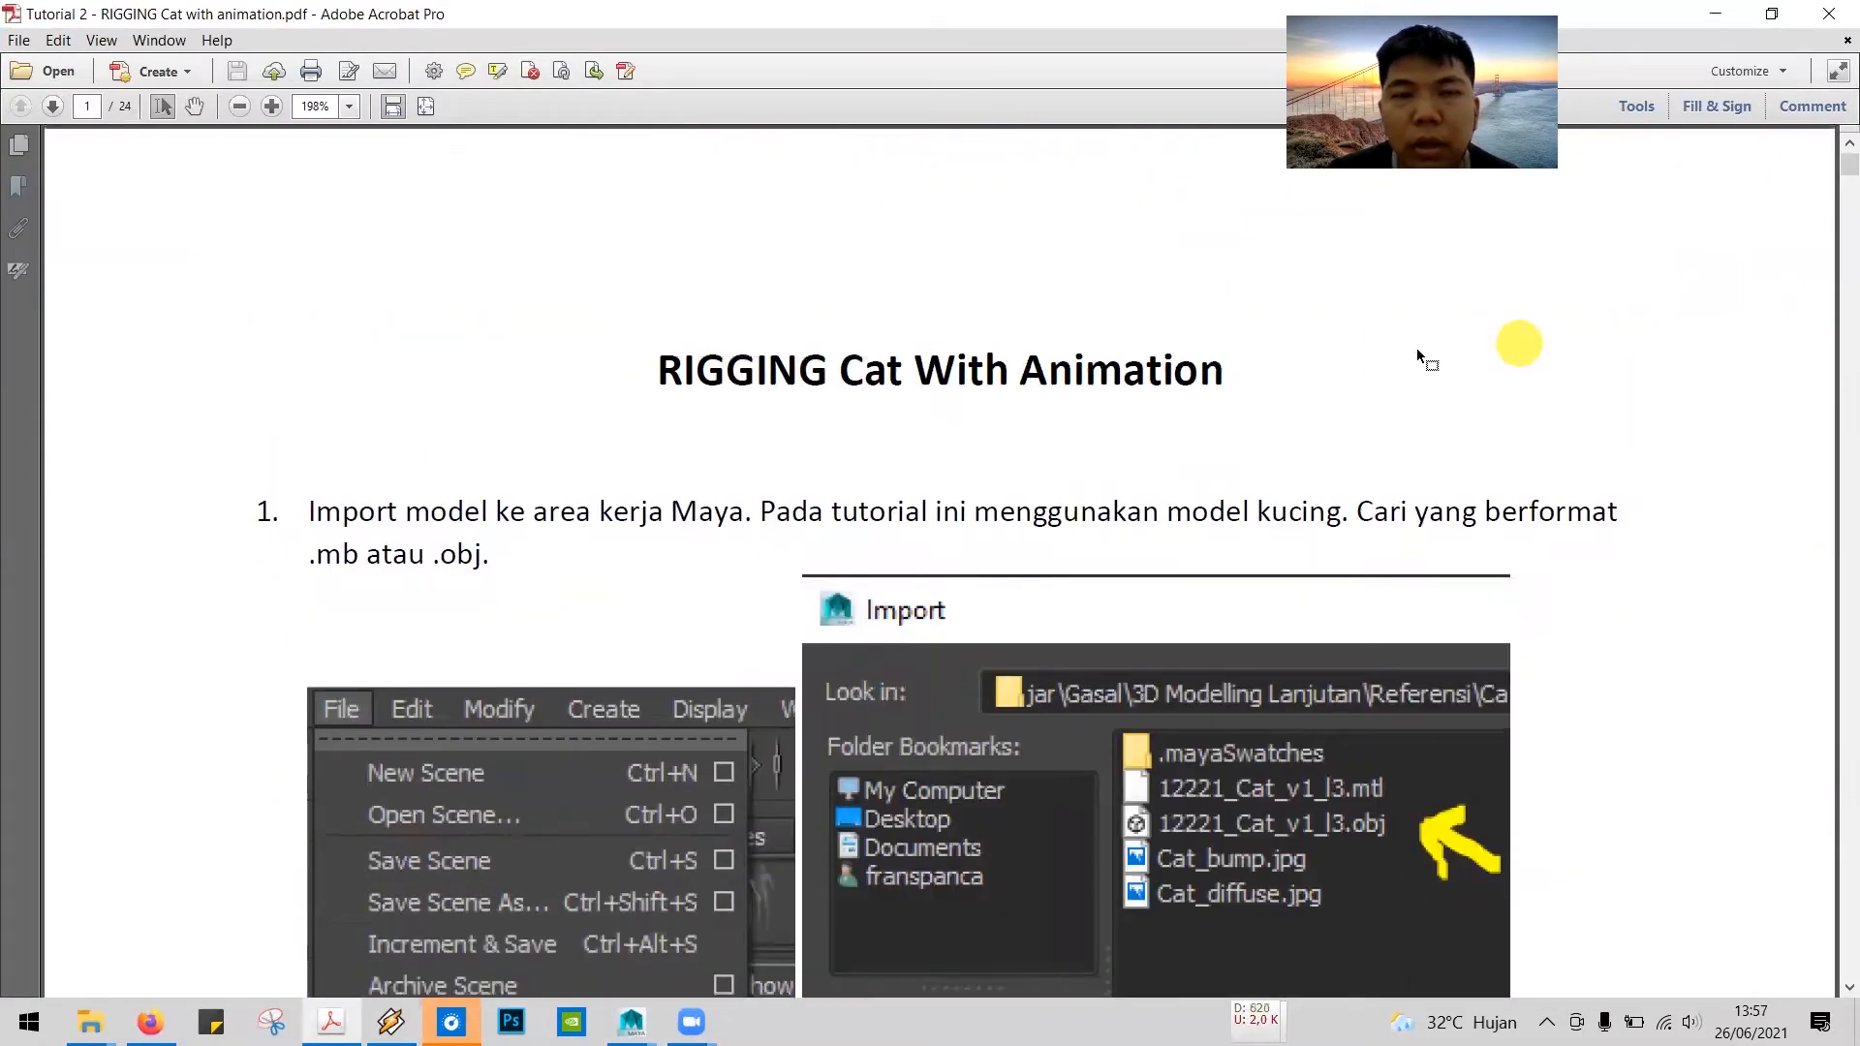
scroll(1167, 405, down, 1)
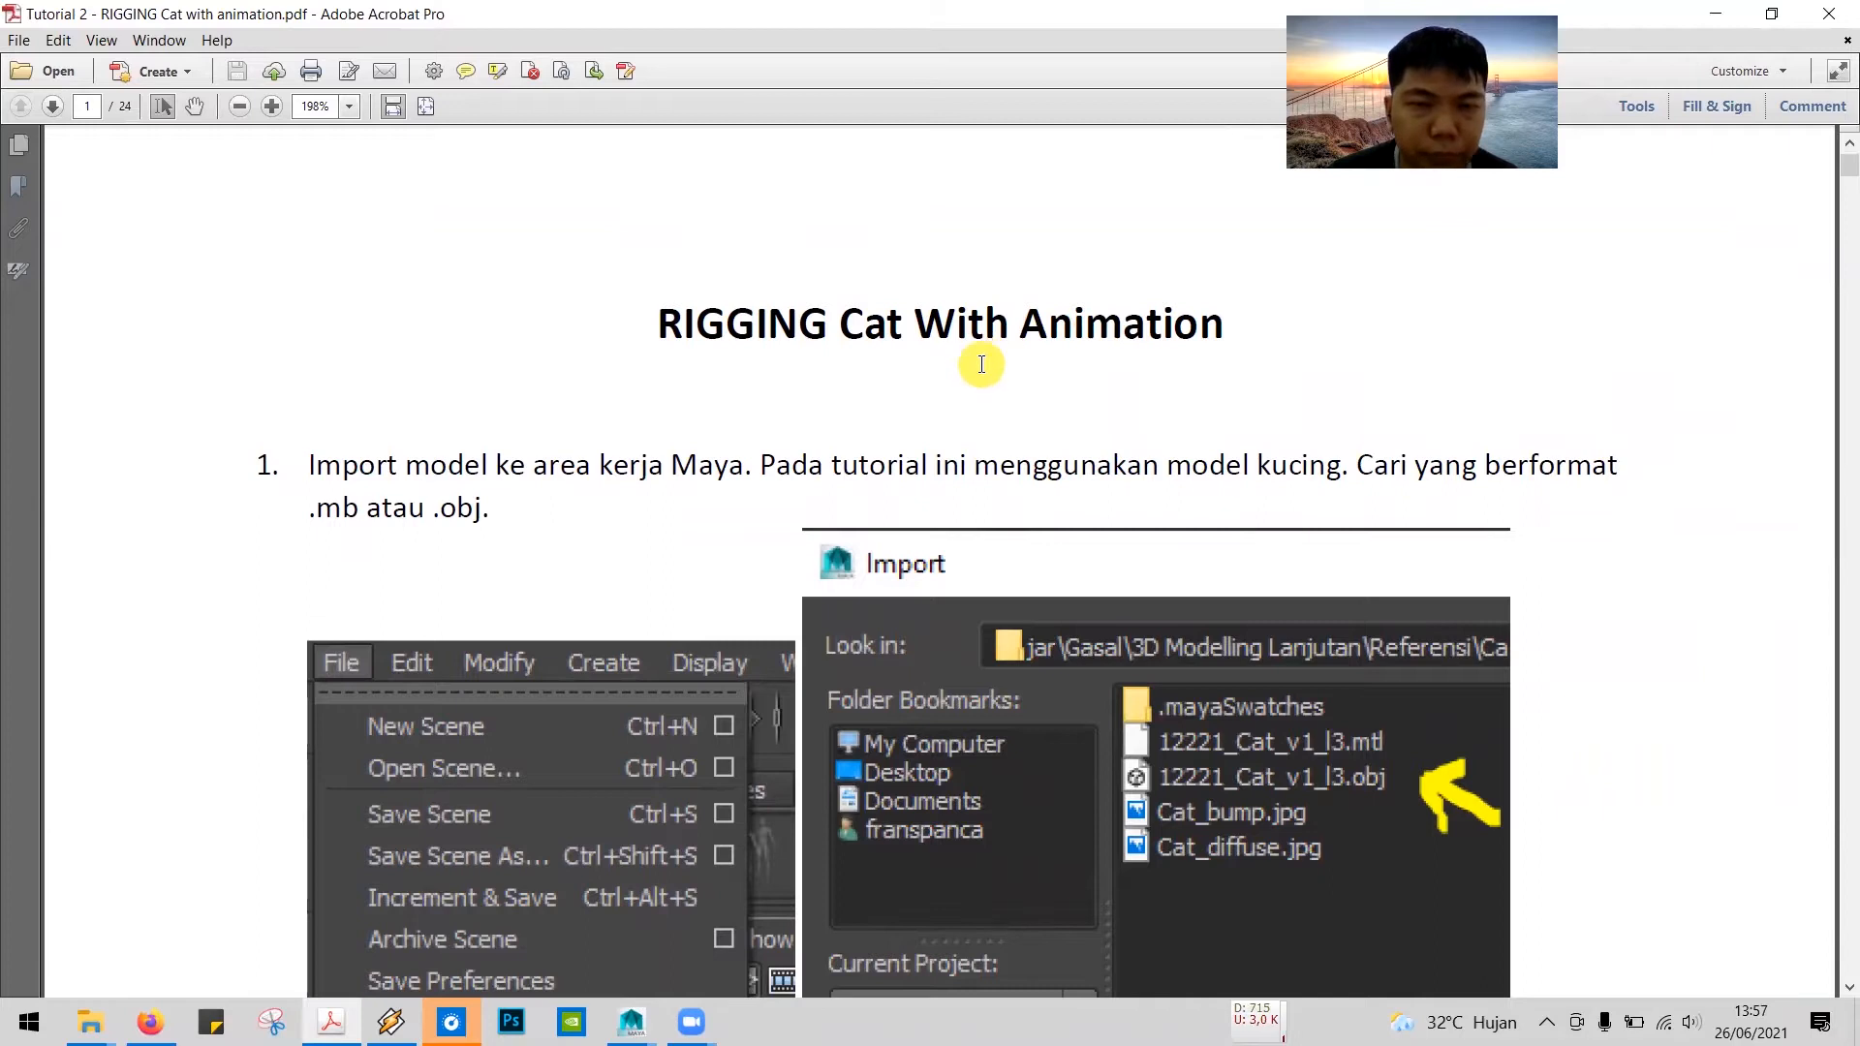
scroll(979, 358, down, 4)
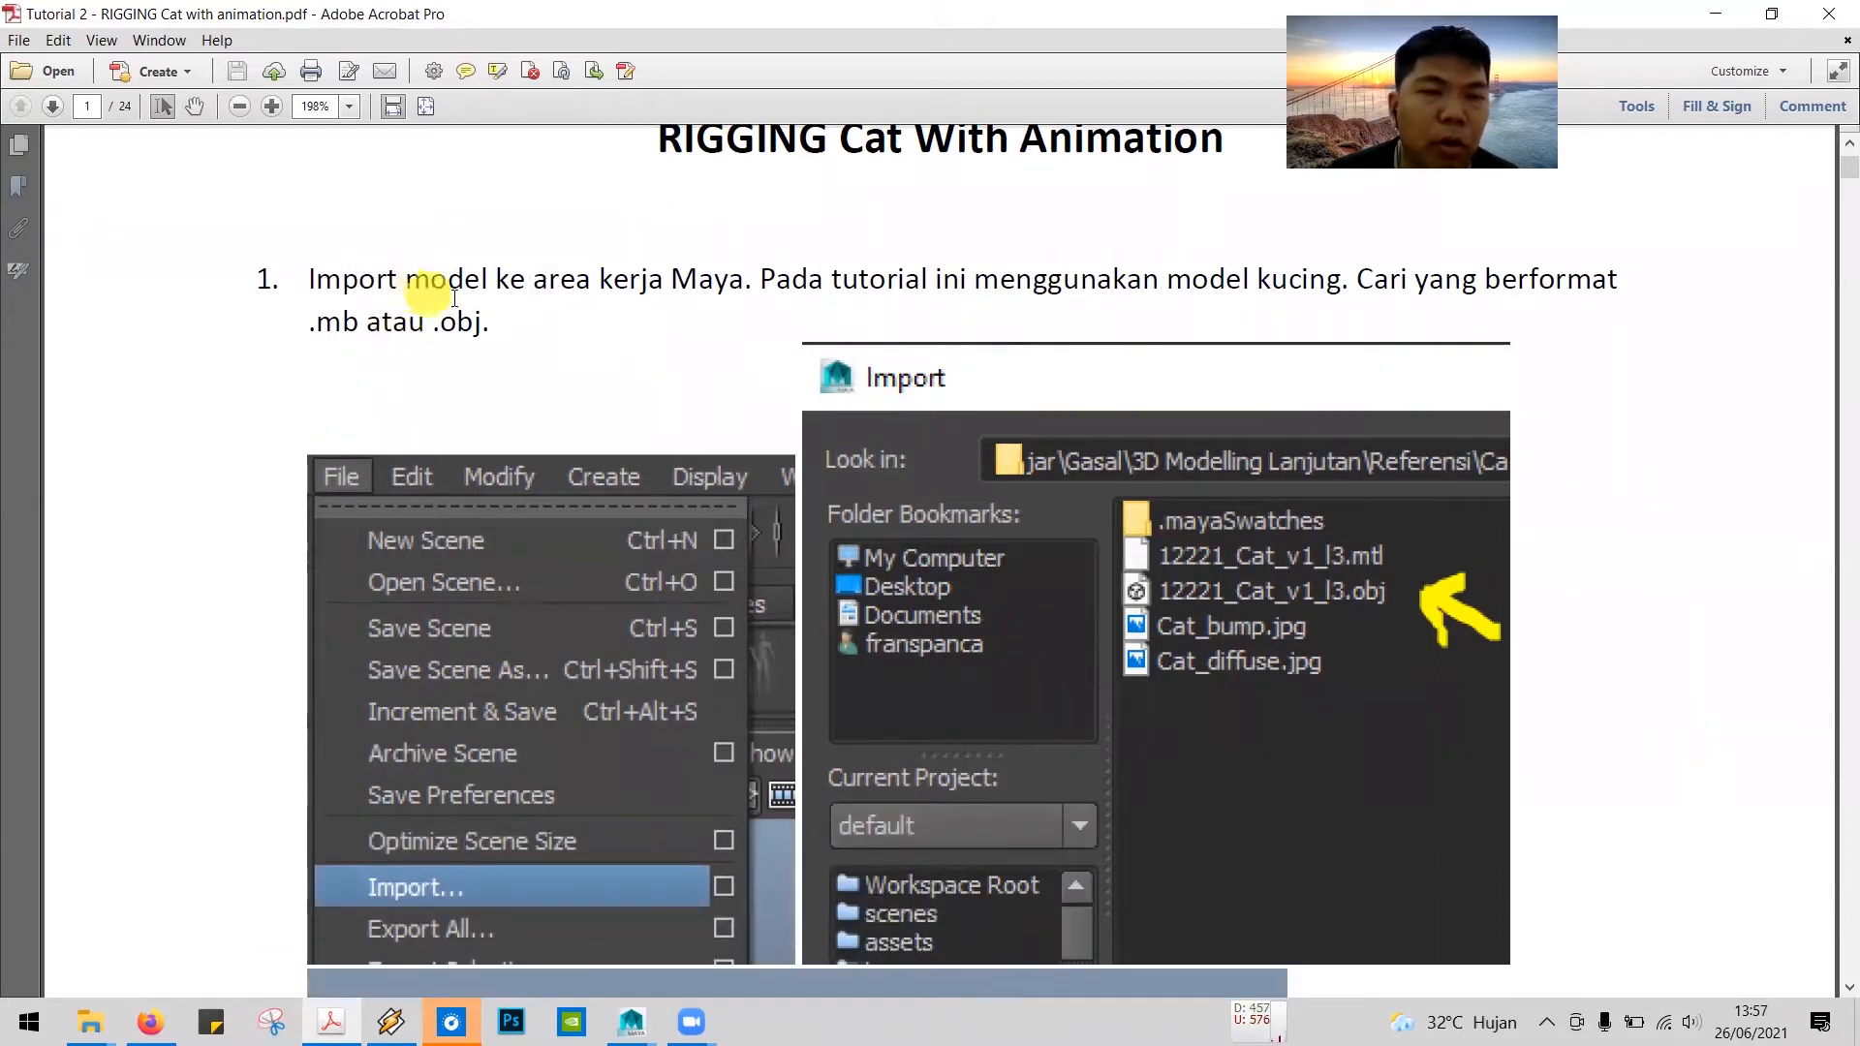
scroll(872, 316, down, 1)
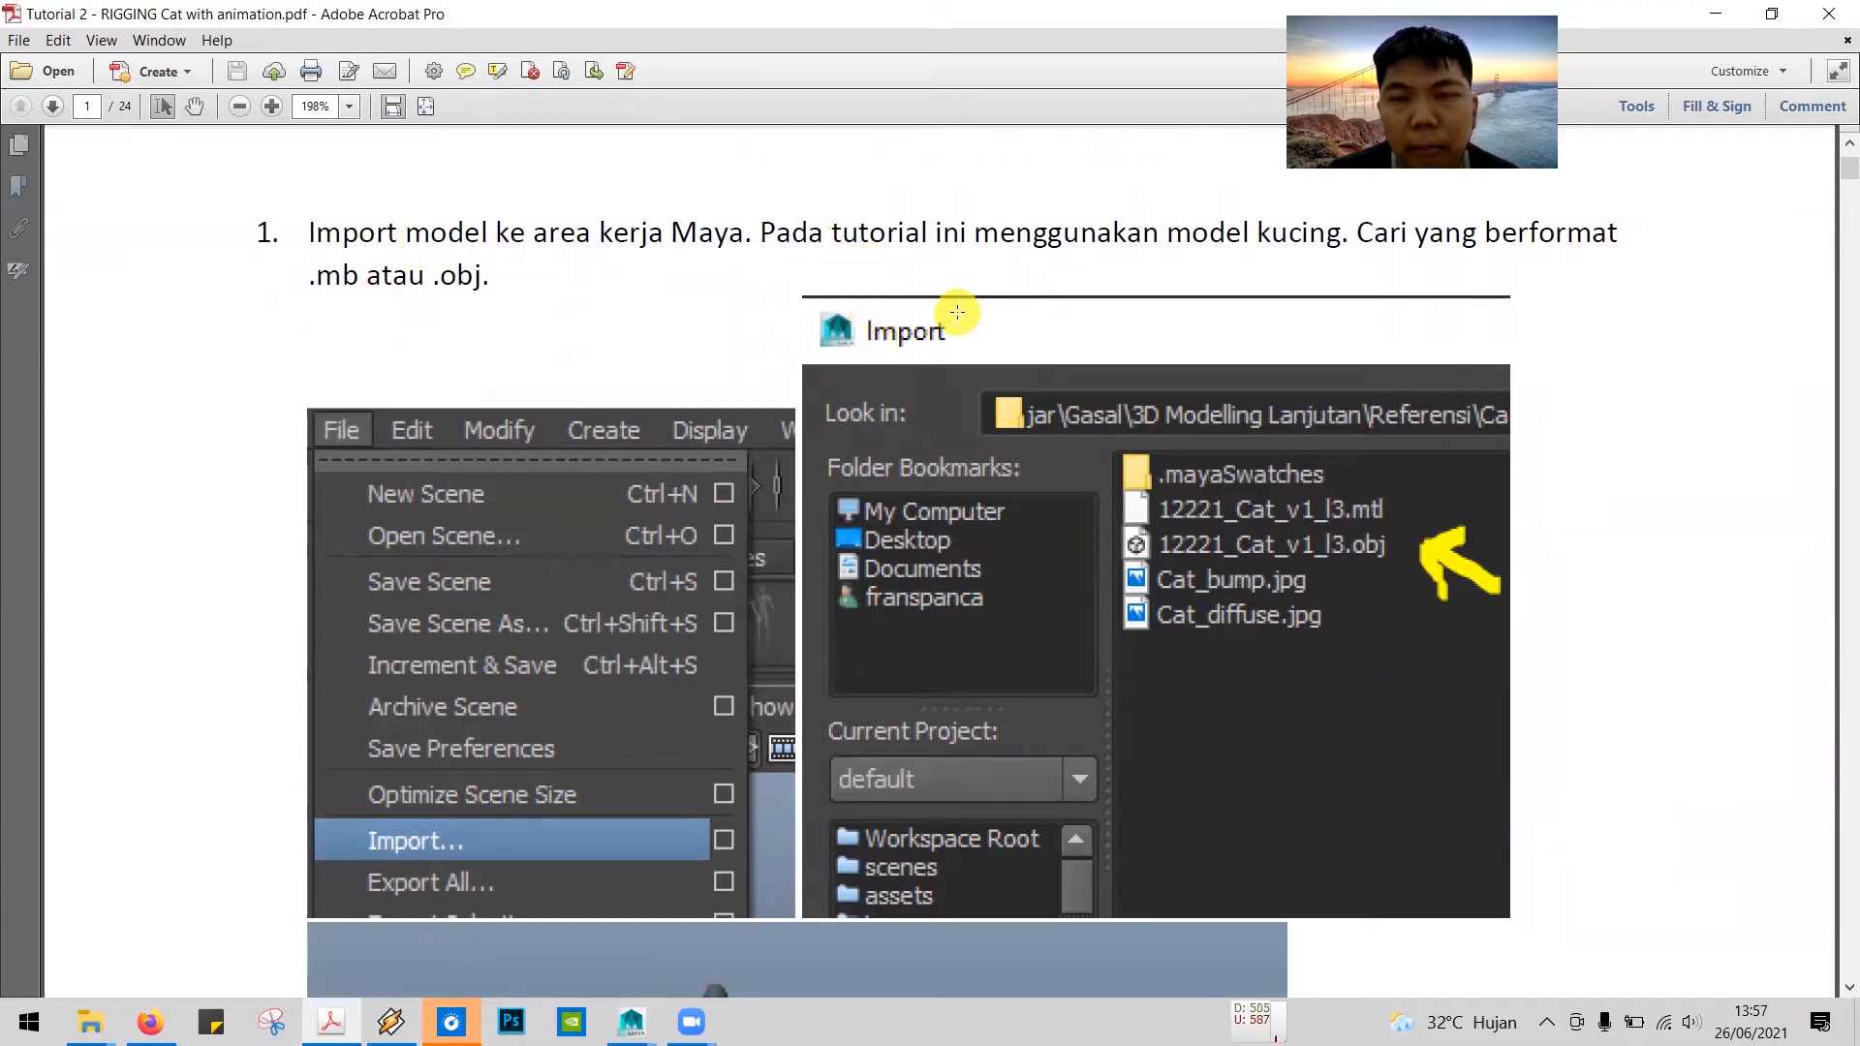
drag(305, 283, 533, 306)
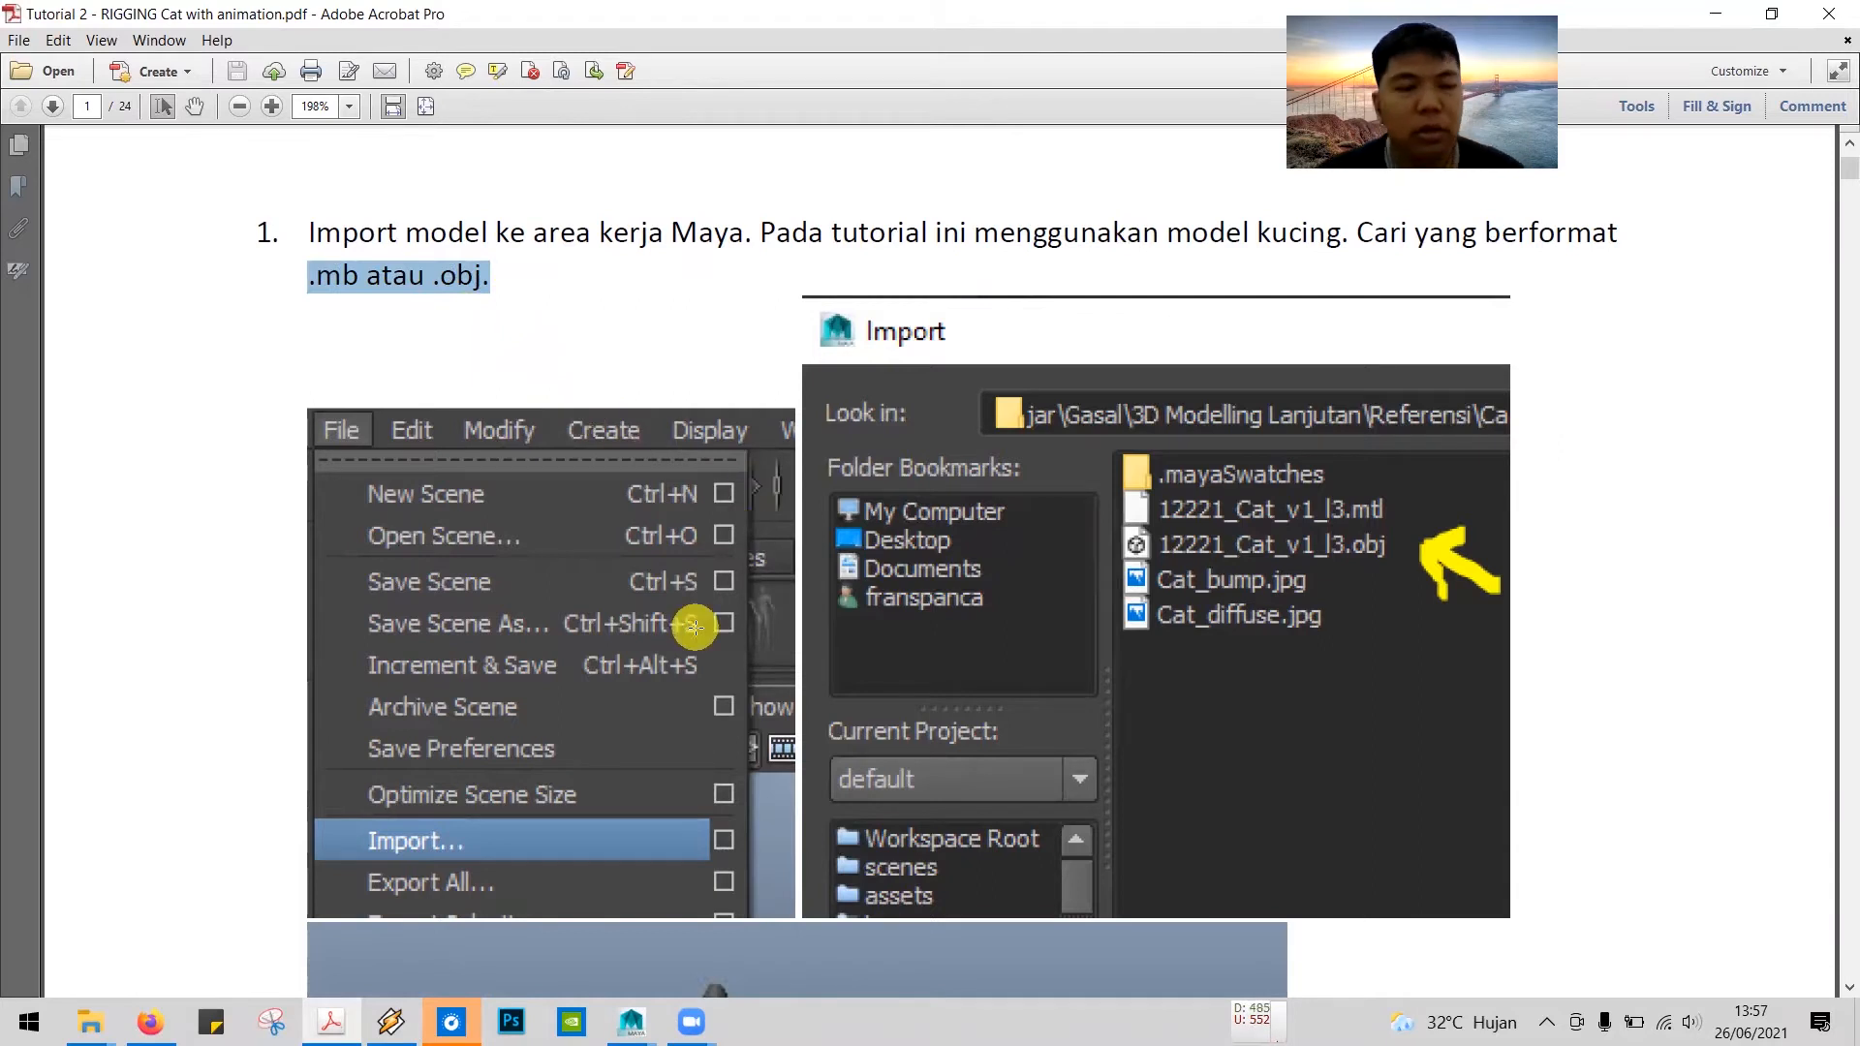
Step: Check the Cat folder in Google Drive for the model's OBJ file and return to the tutorial PDF
key(alt+Tab)
key(alt+Tab)
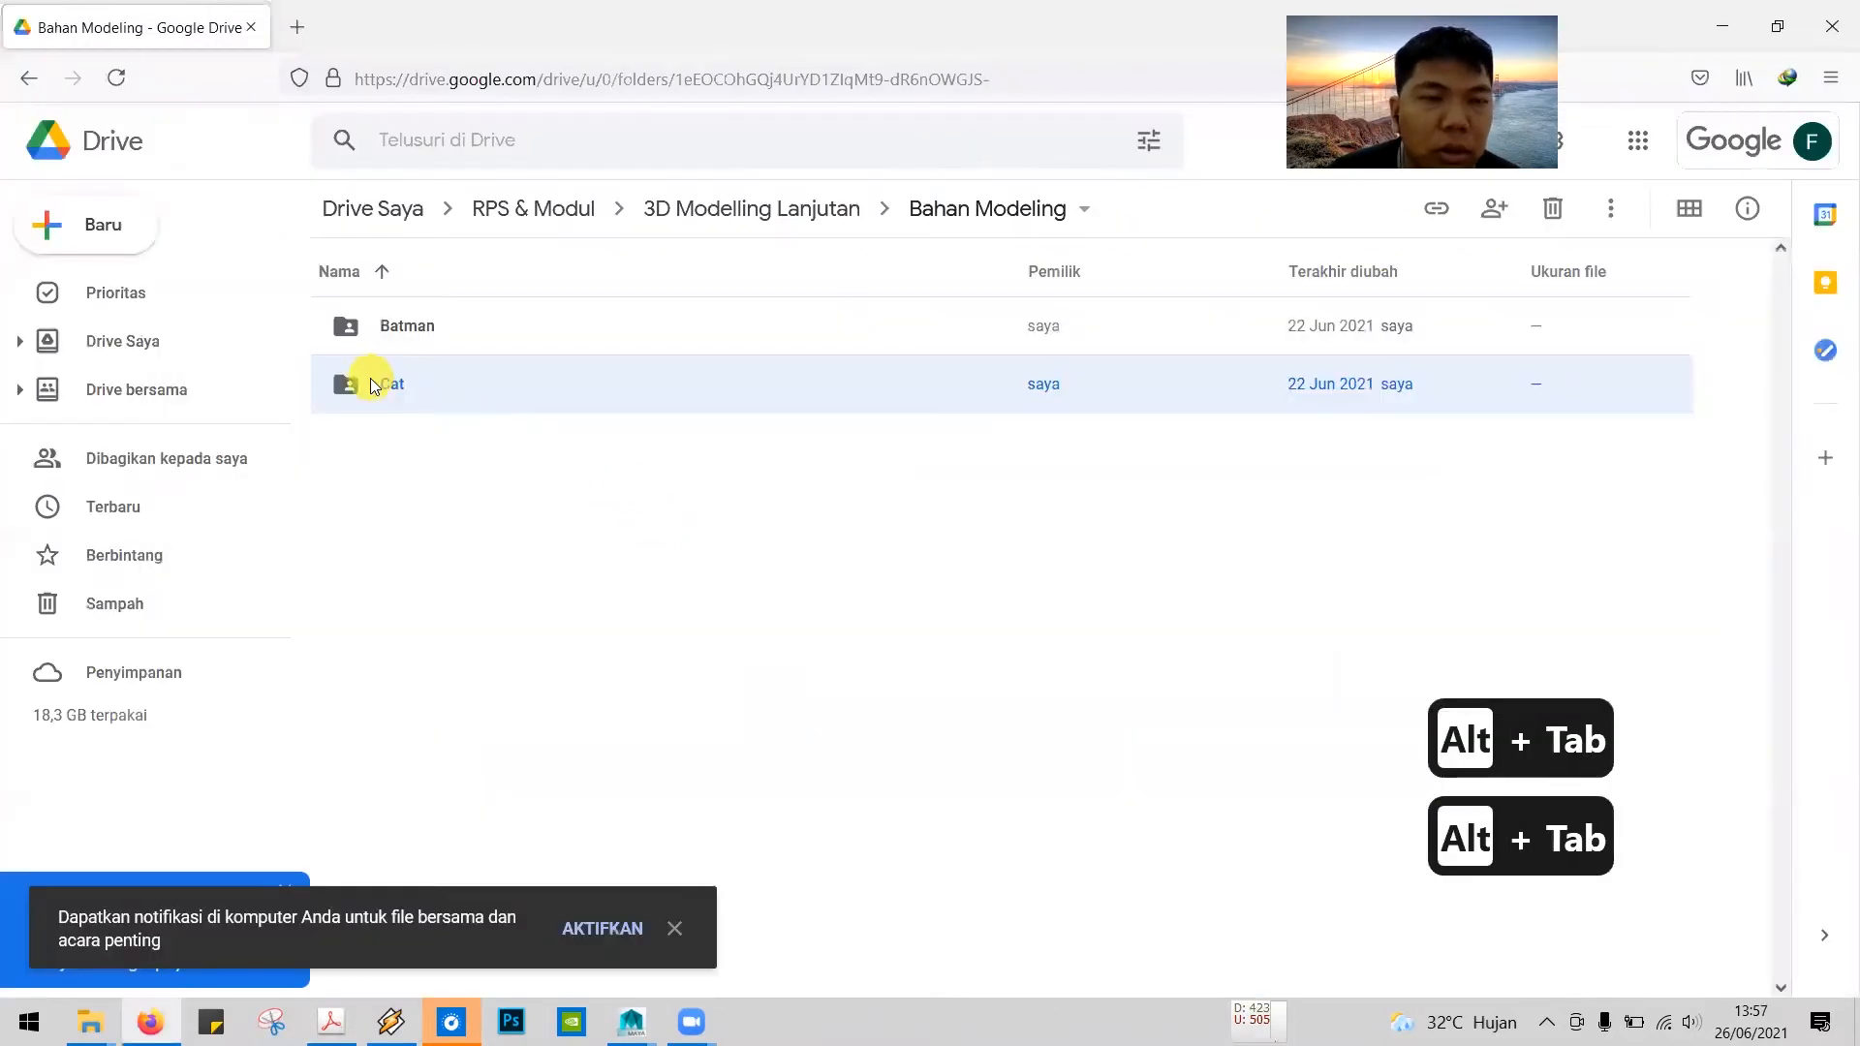
double_click(374, 384)
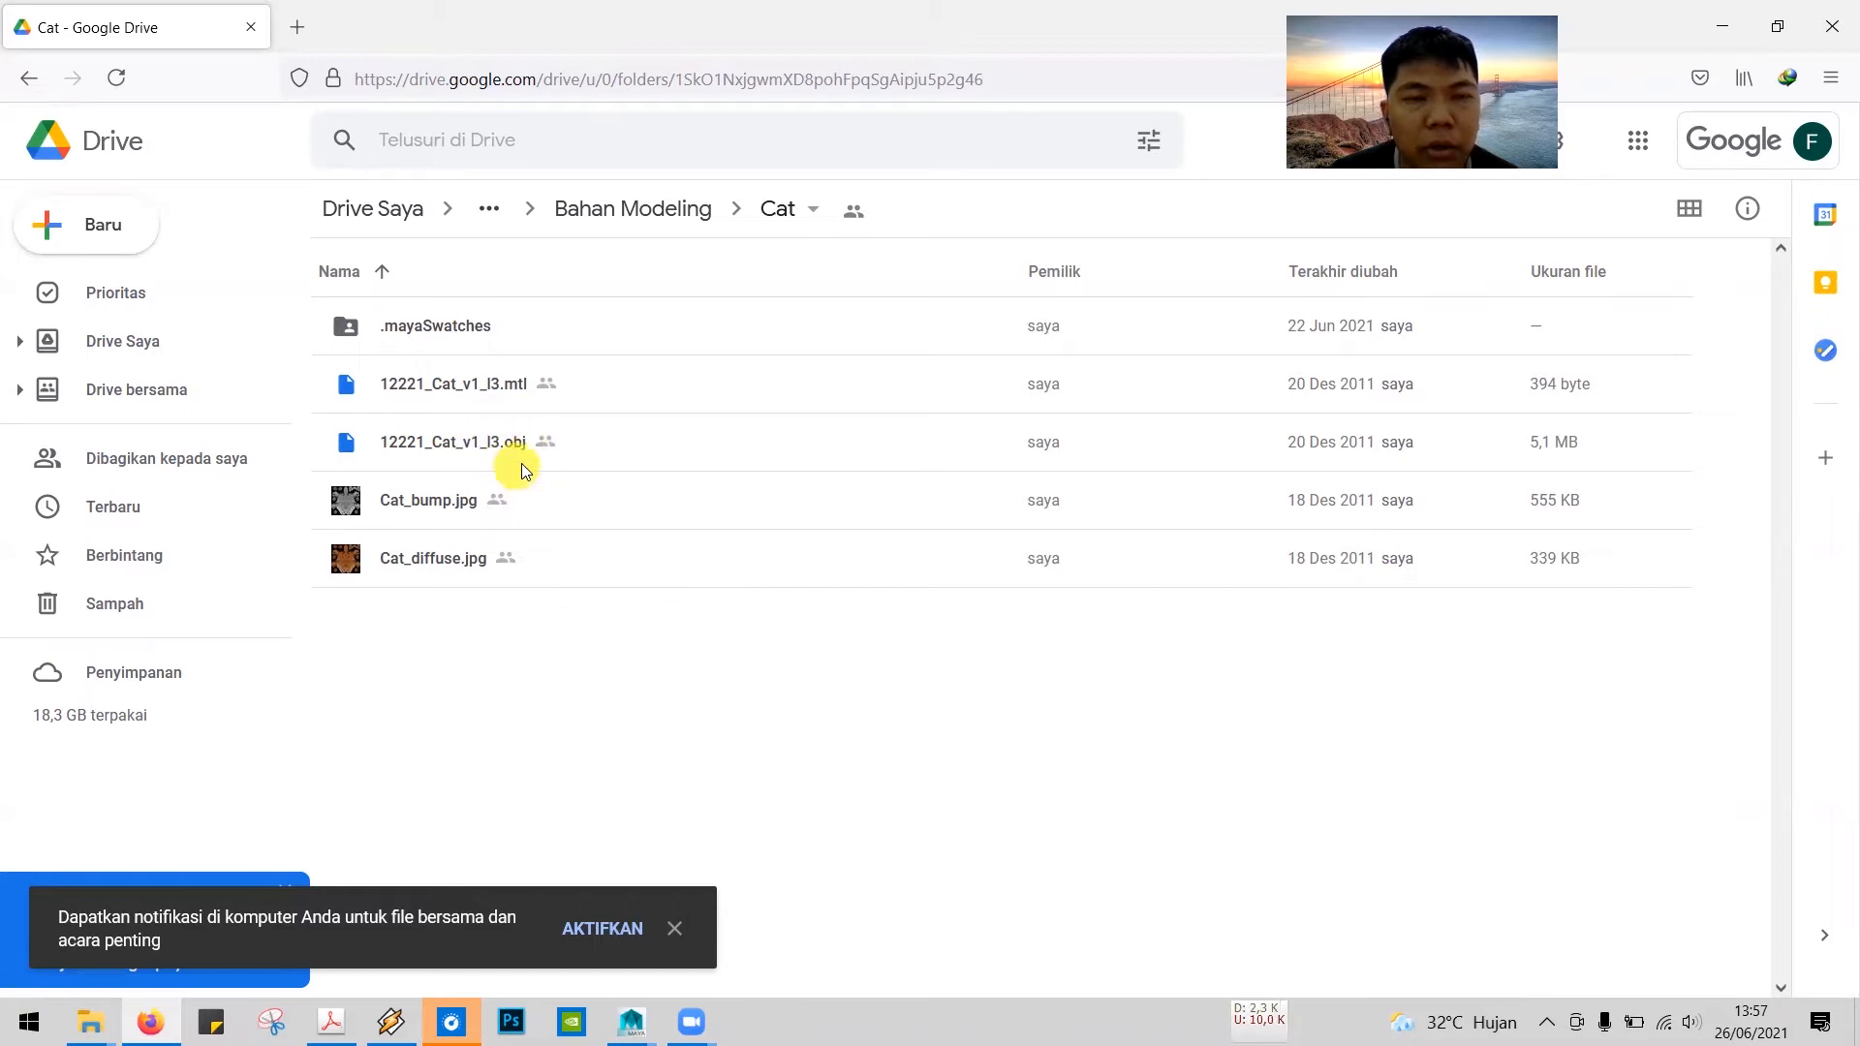
key(alt+Tab)
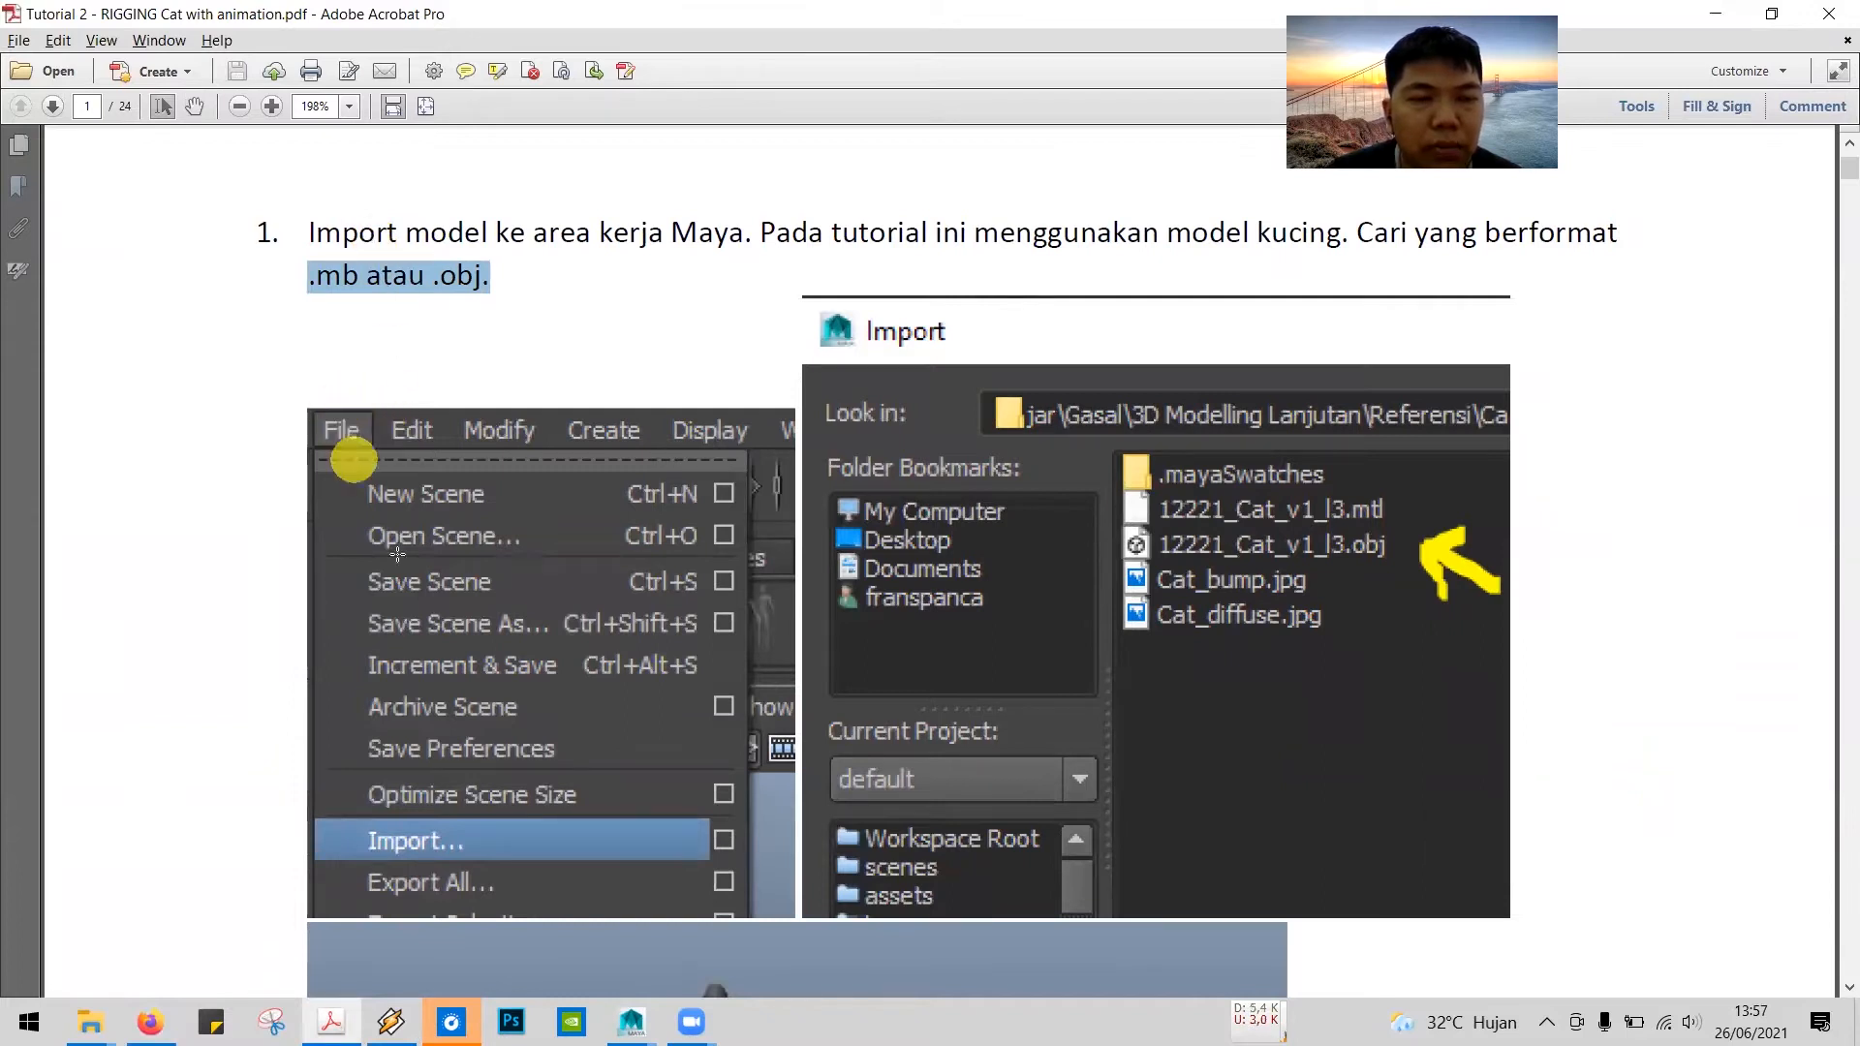
Step: Switch to Maya, start importing a file and browse to the folder D:\Ngajar\3D Modelling Lanjutan\Cat
key(alt+Tab)
key(alt+Tab)
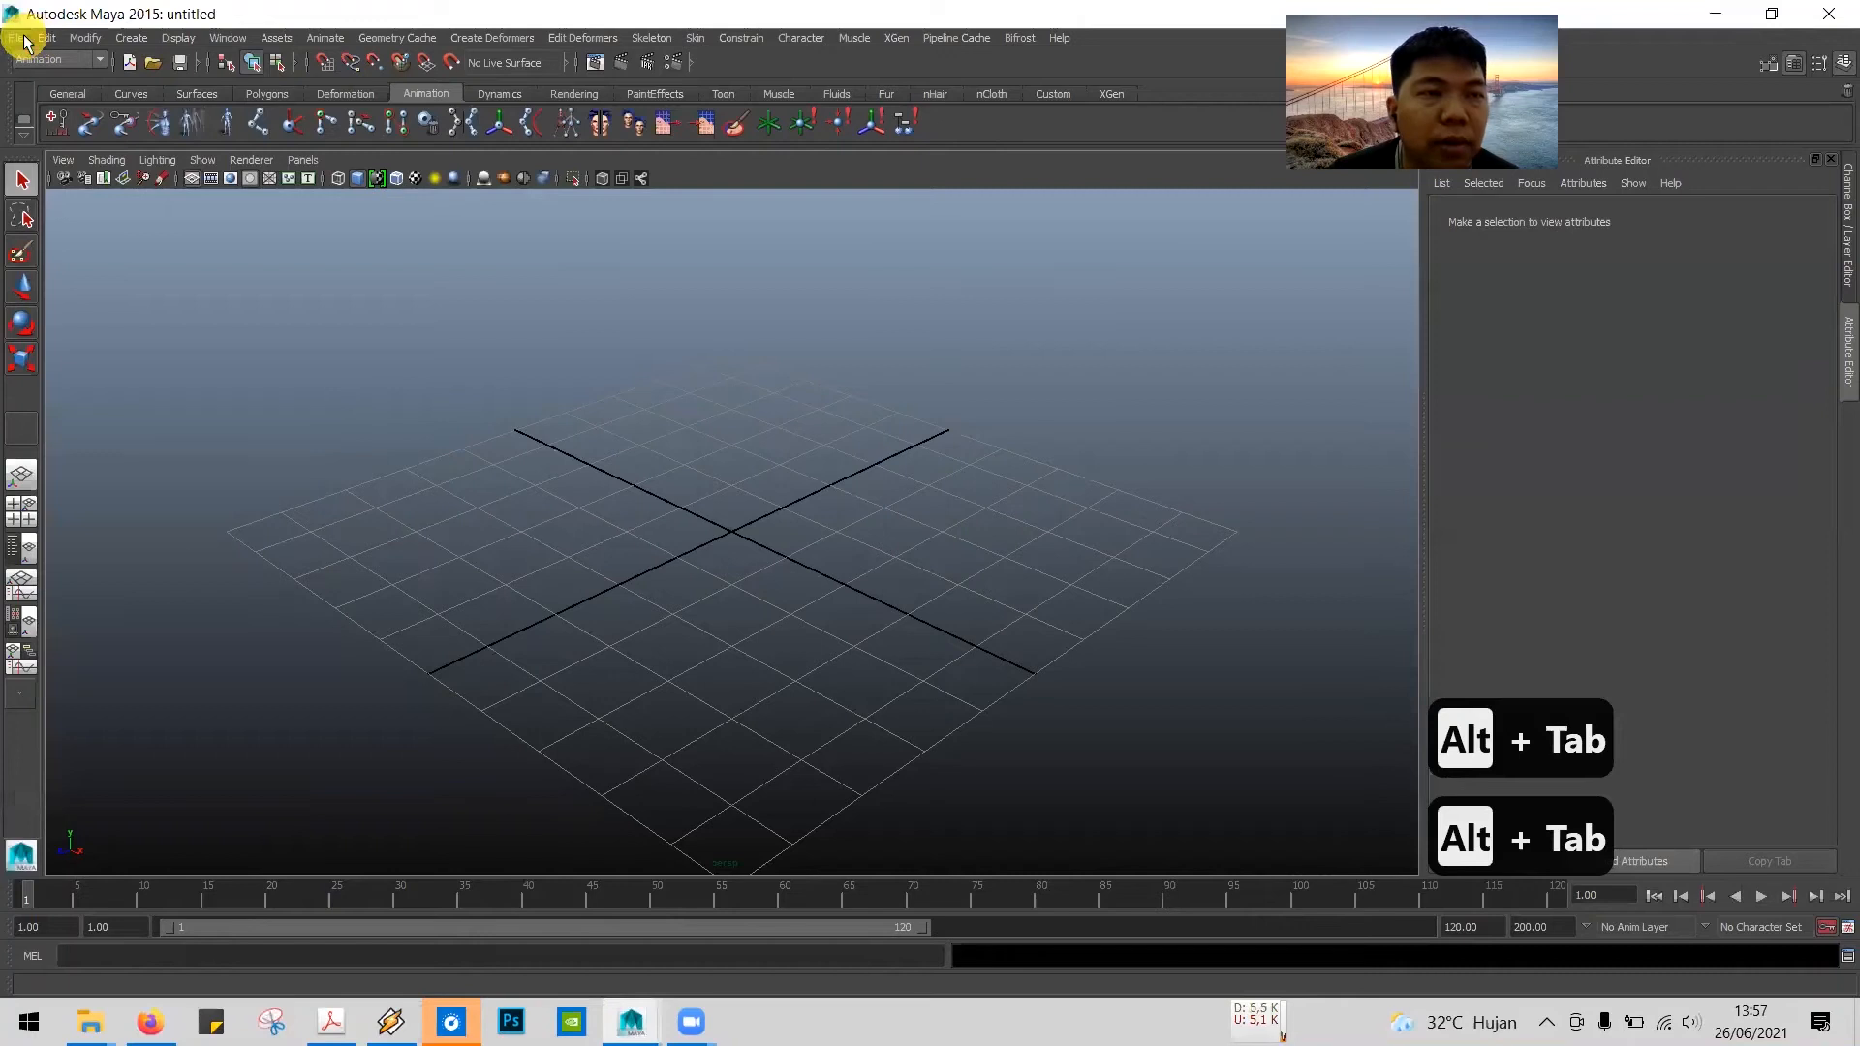
click(99, 219)
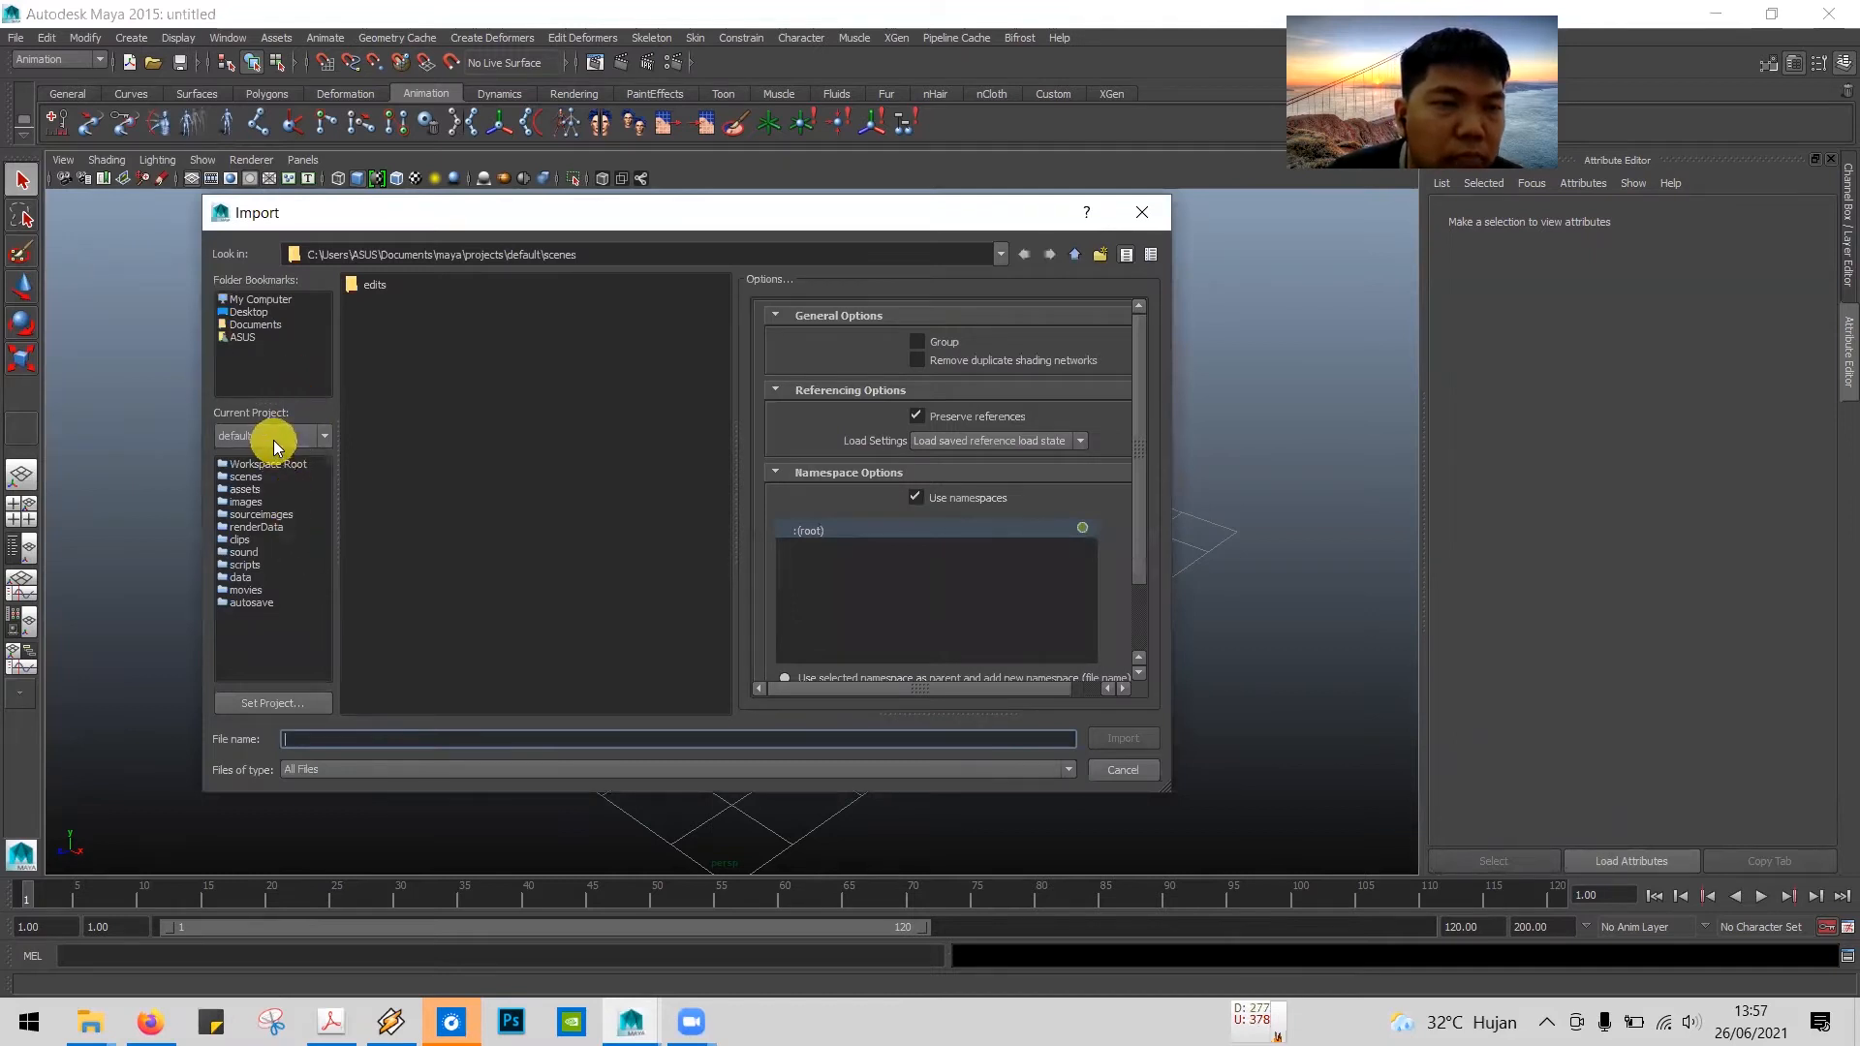
click(262, 301)
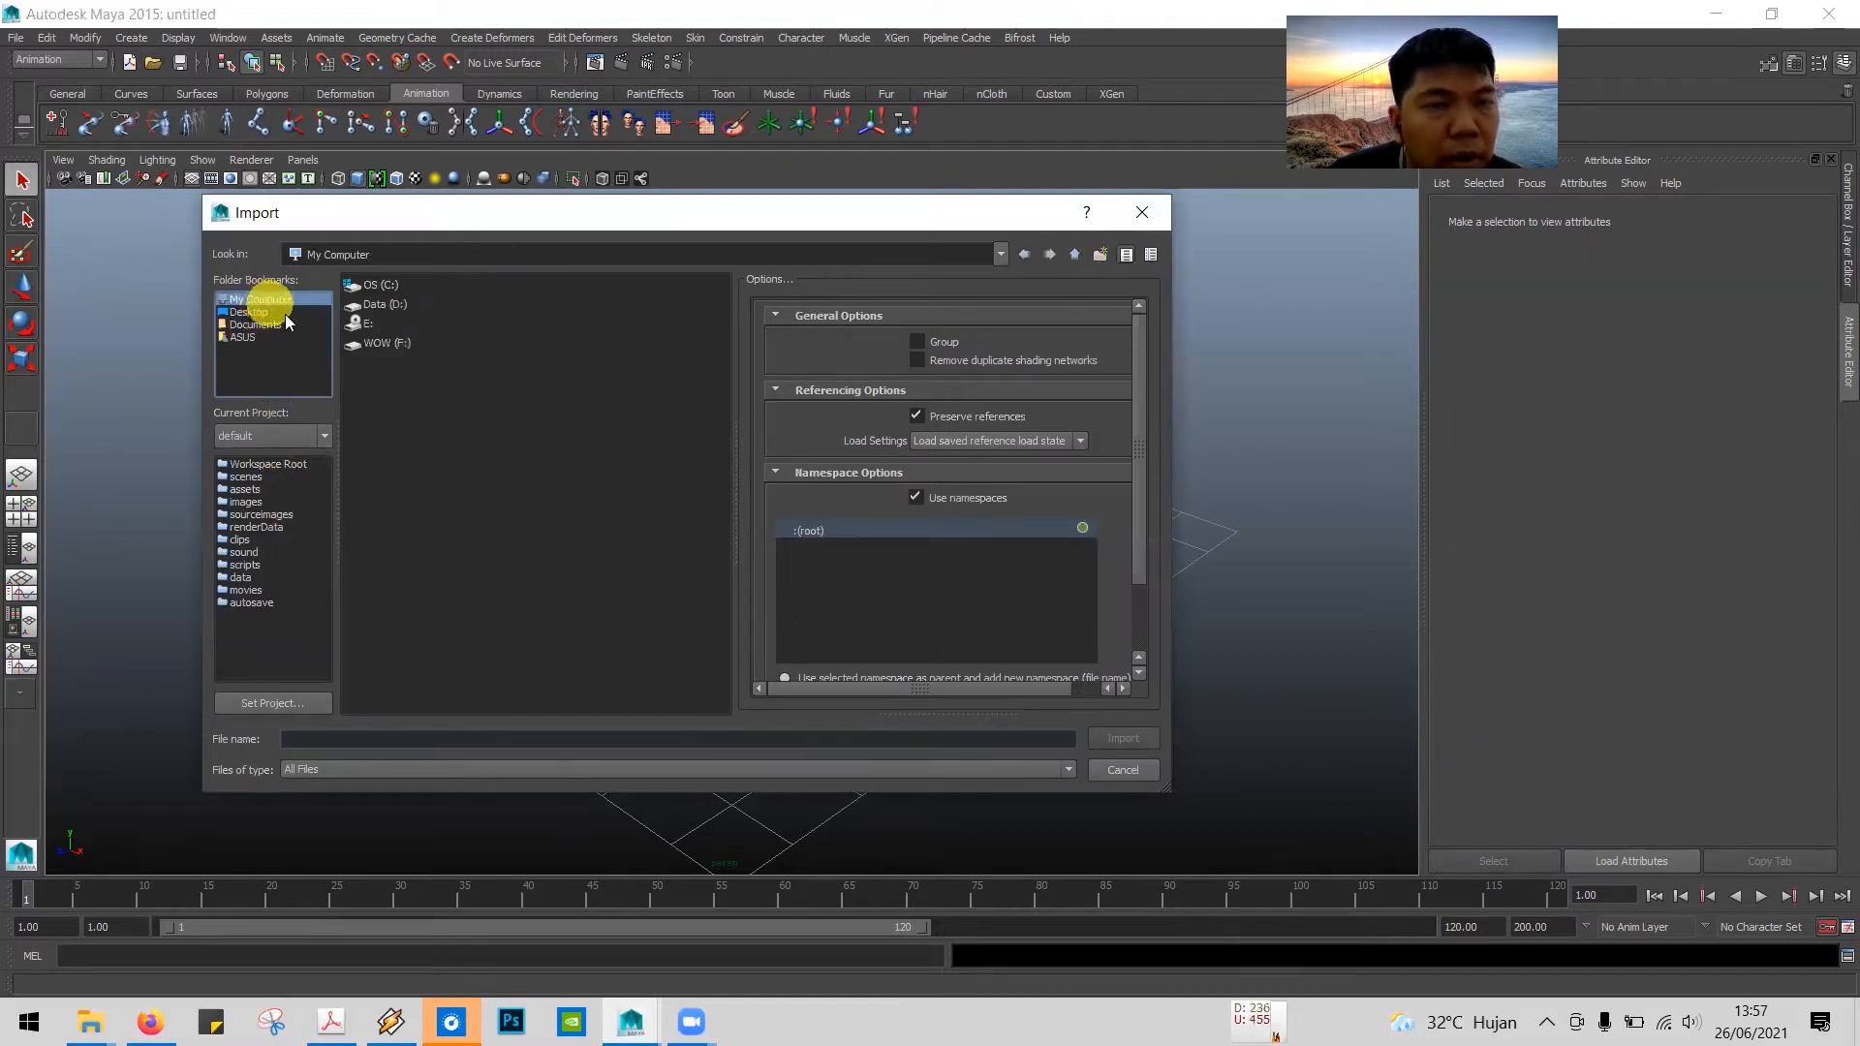
click(387, 304)
double_click(390, 305)
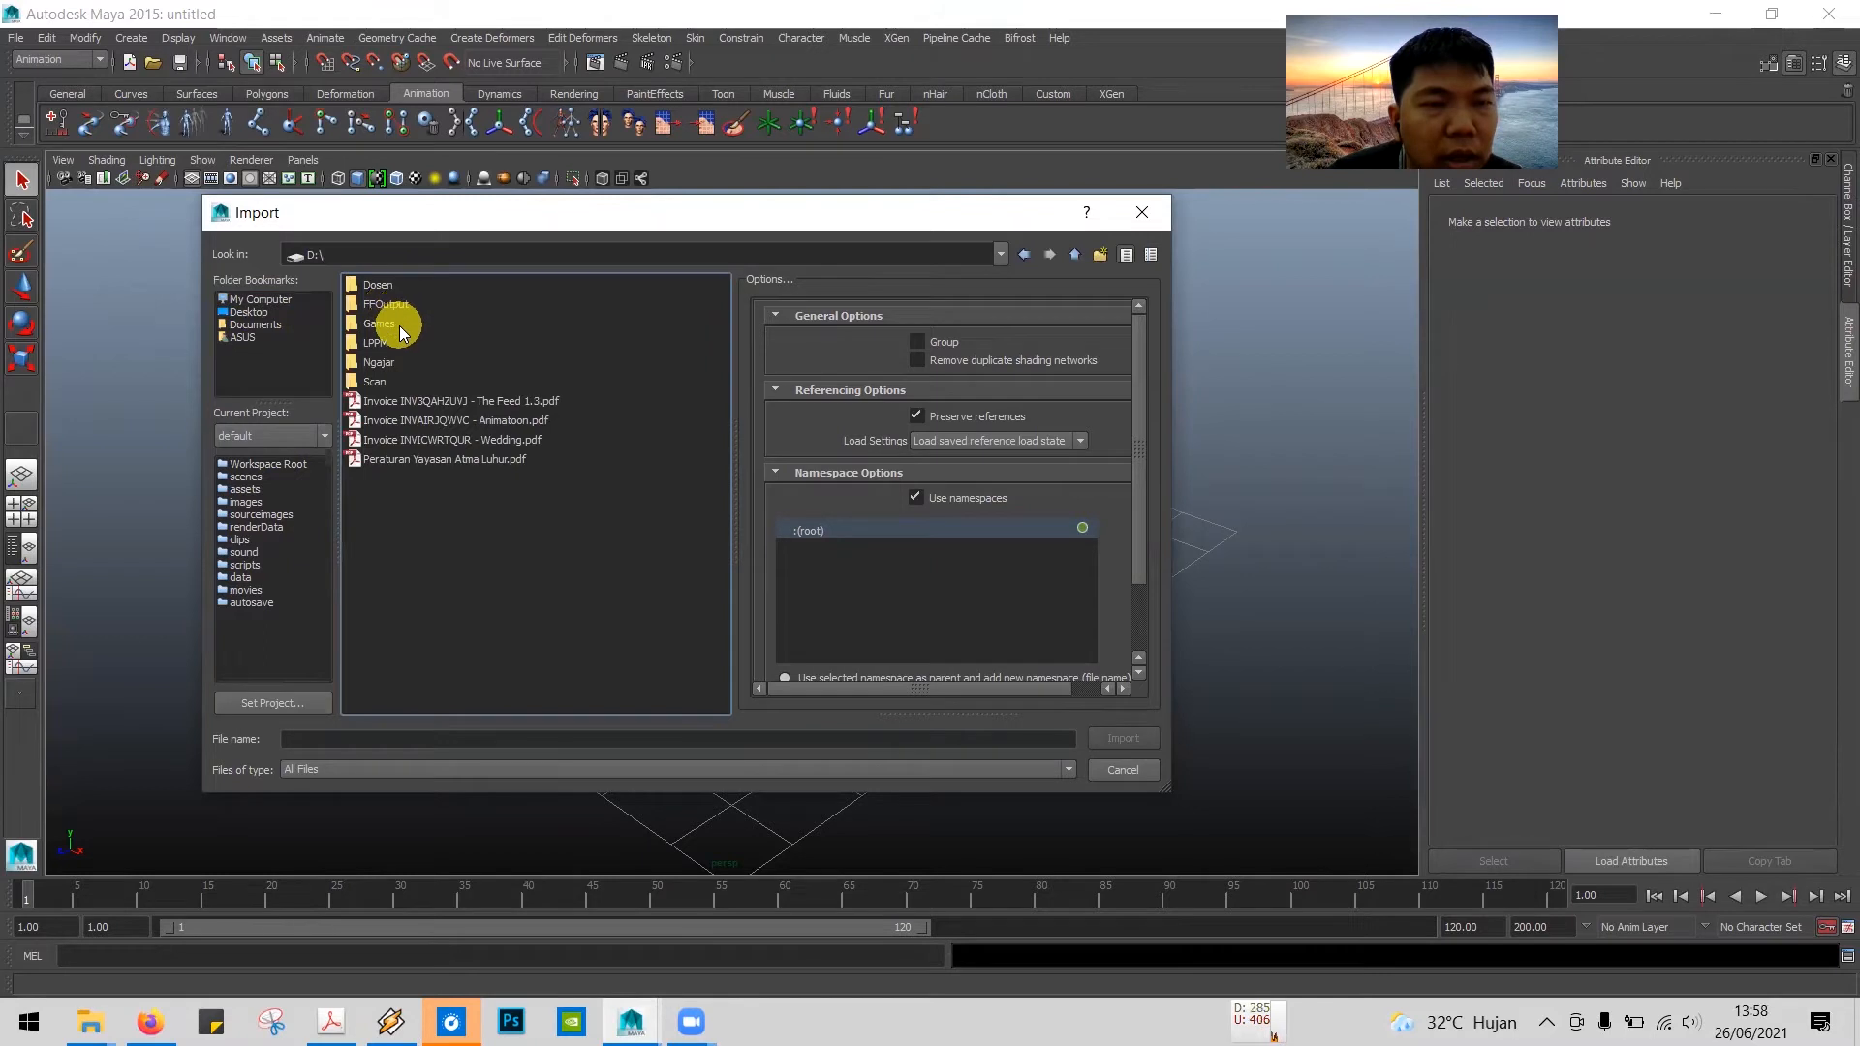
double_click(378, 362)
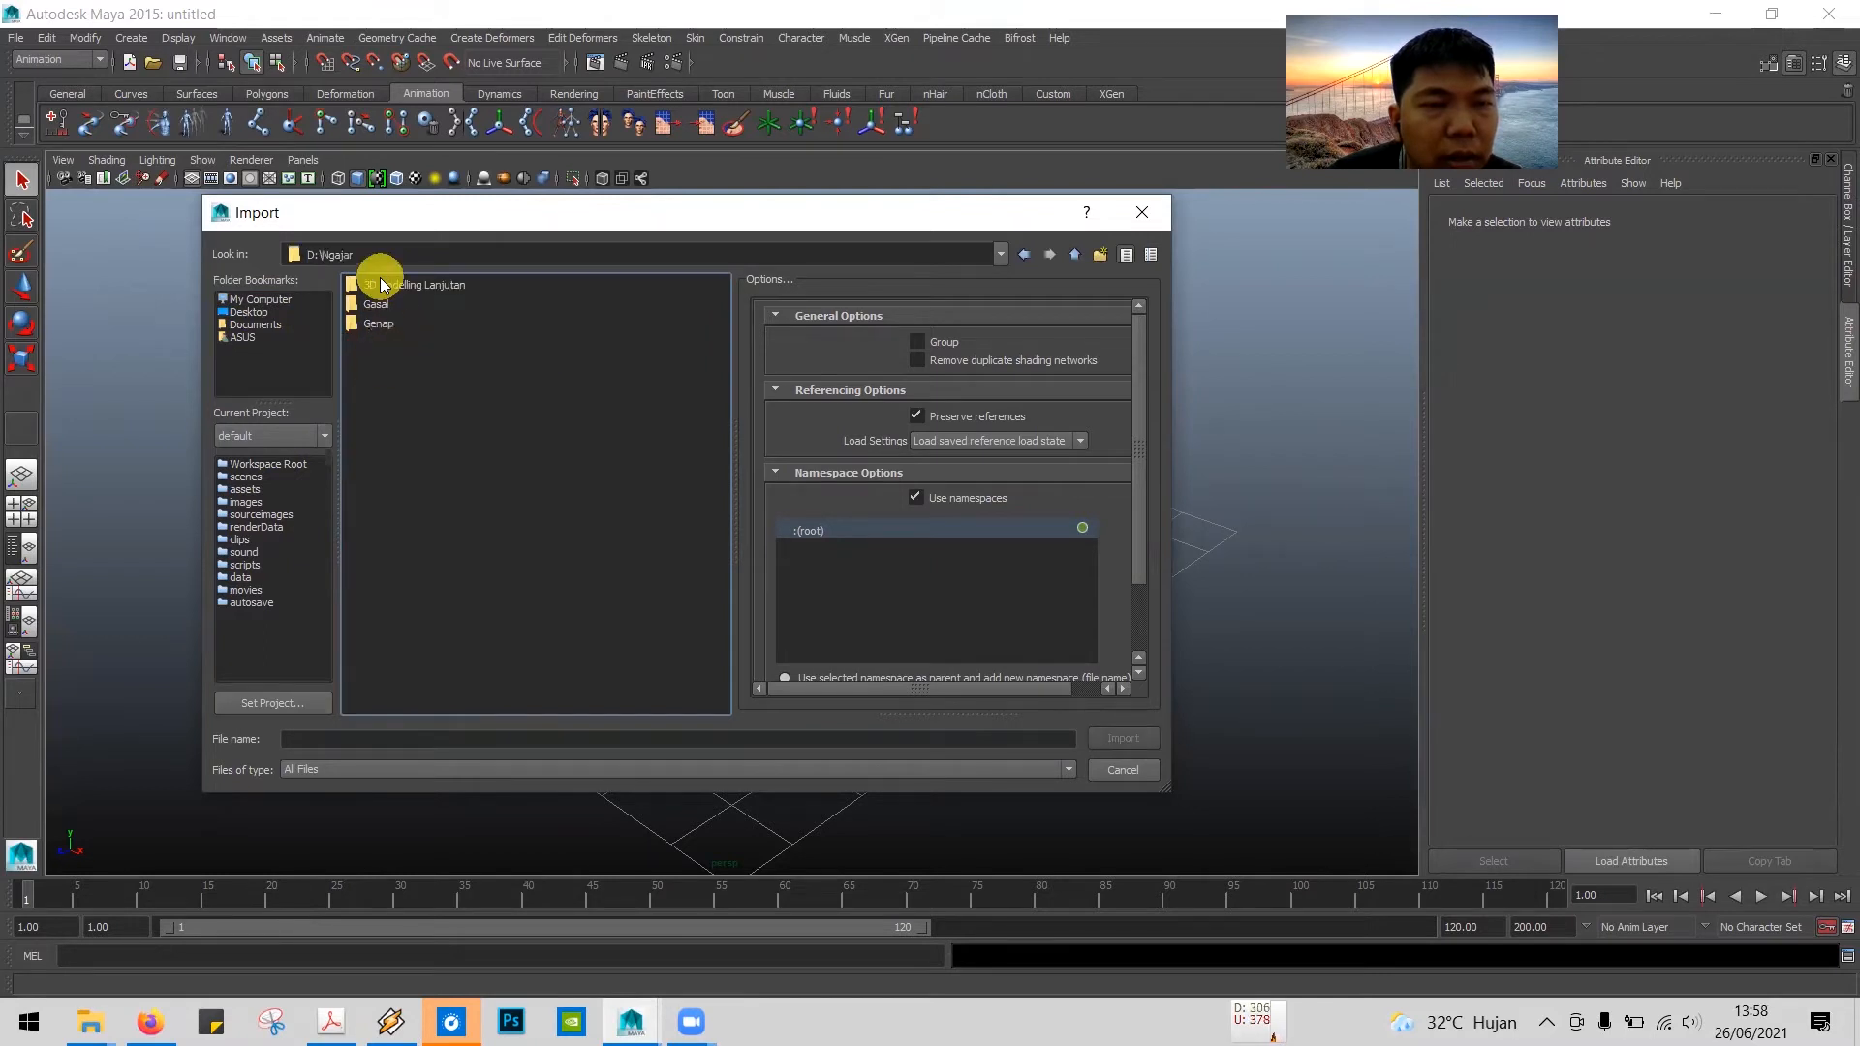
double_click(386, 284)
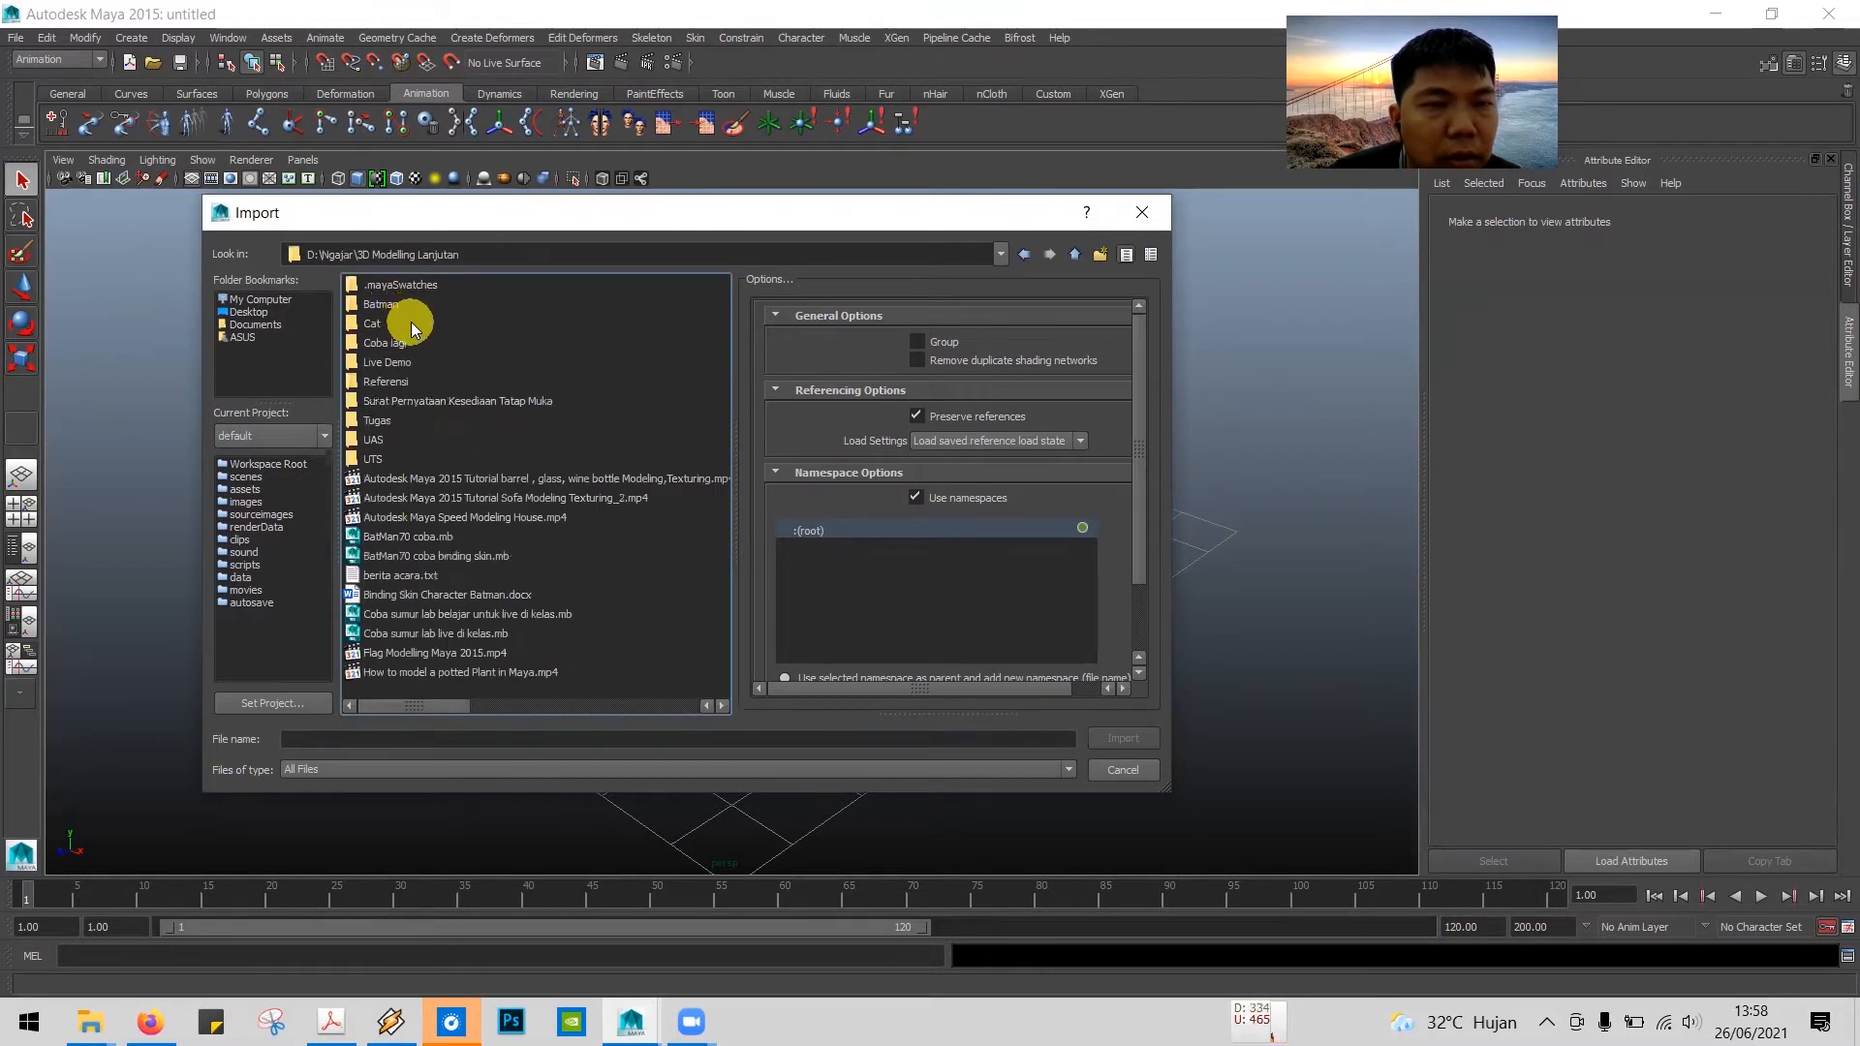
click(373, 323)
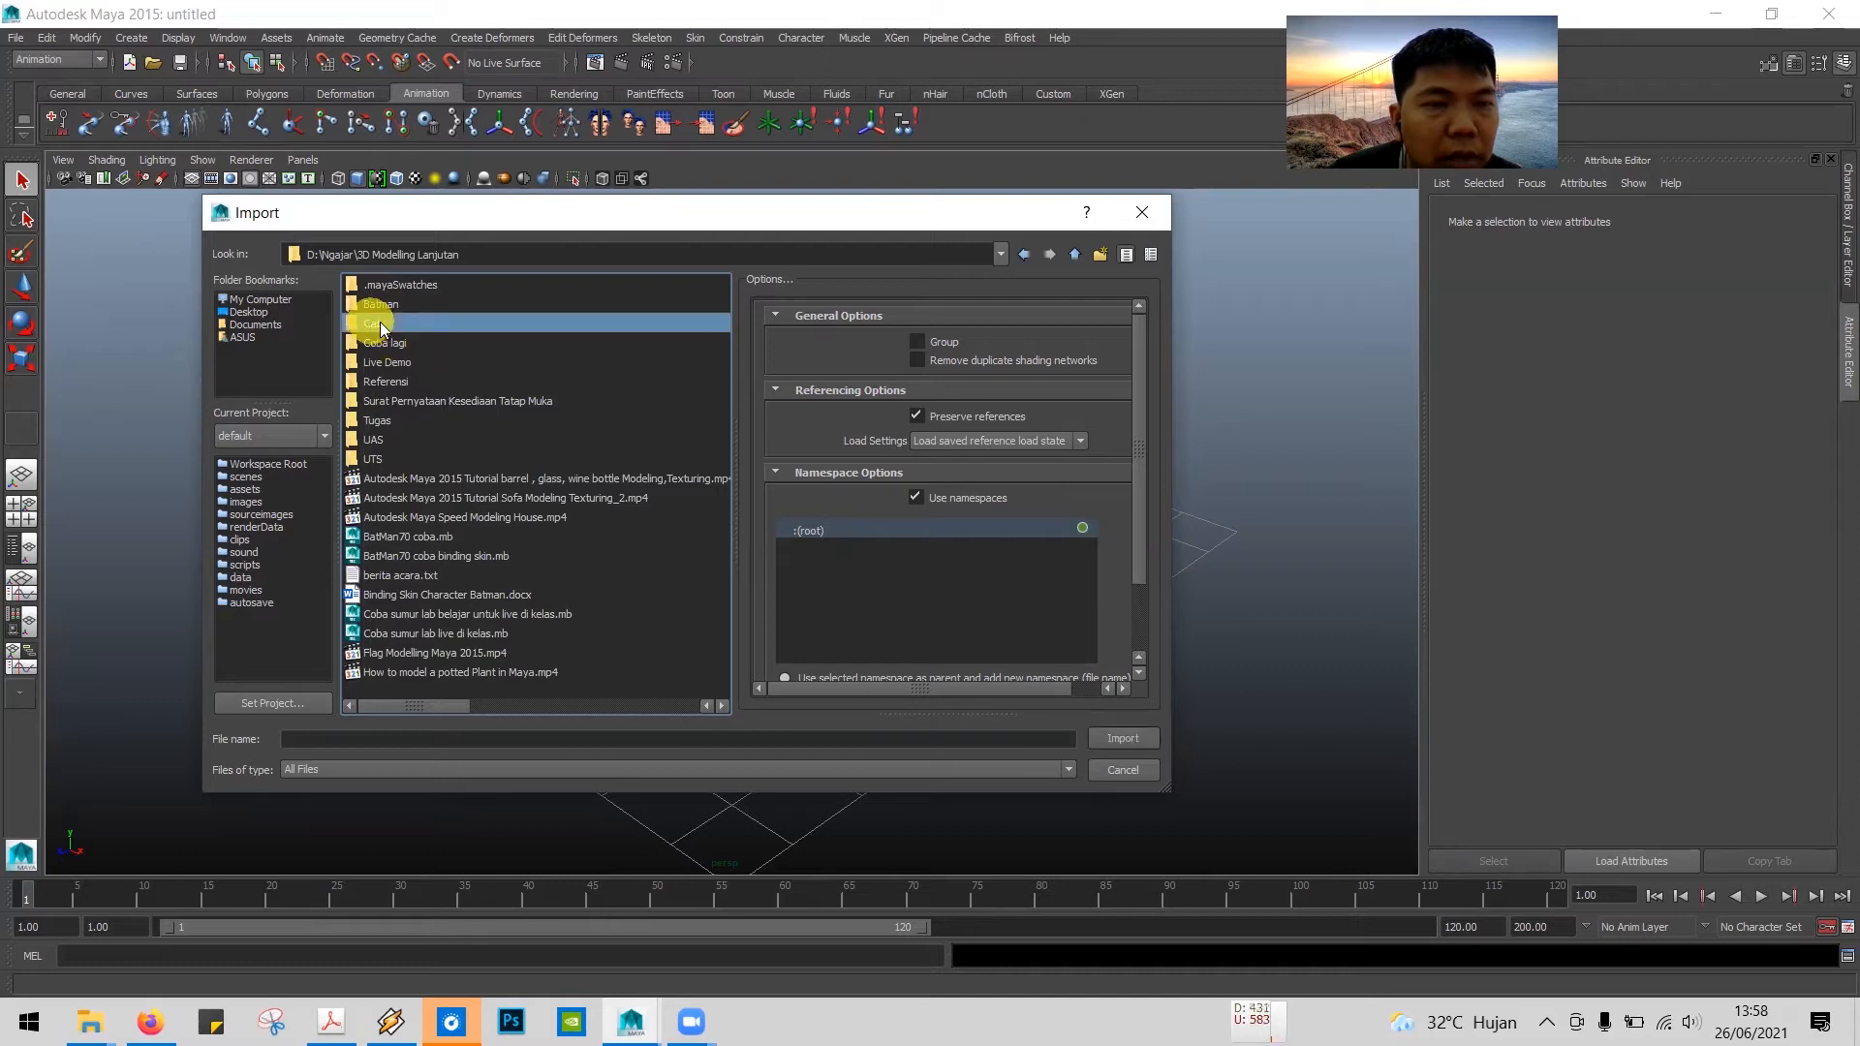
double_click(376, 322)
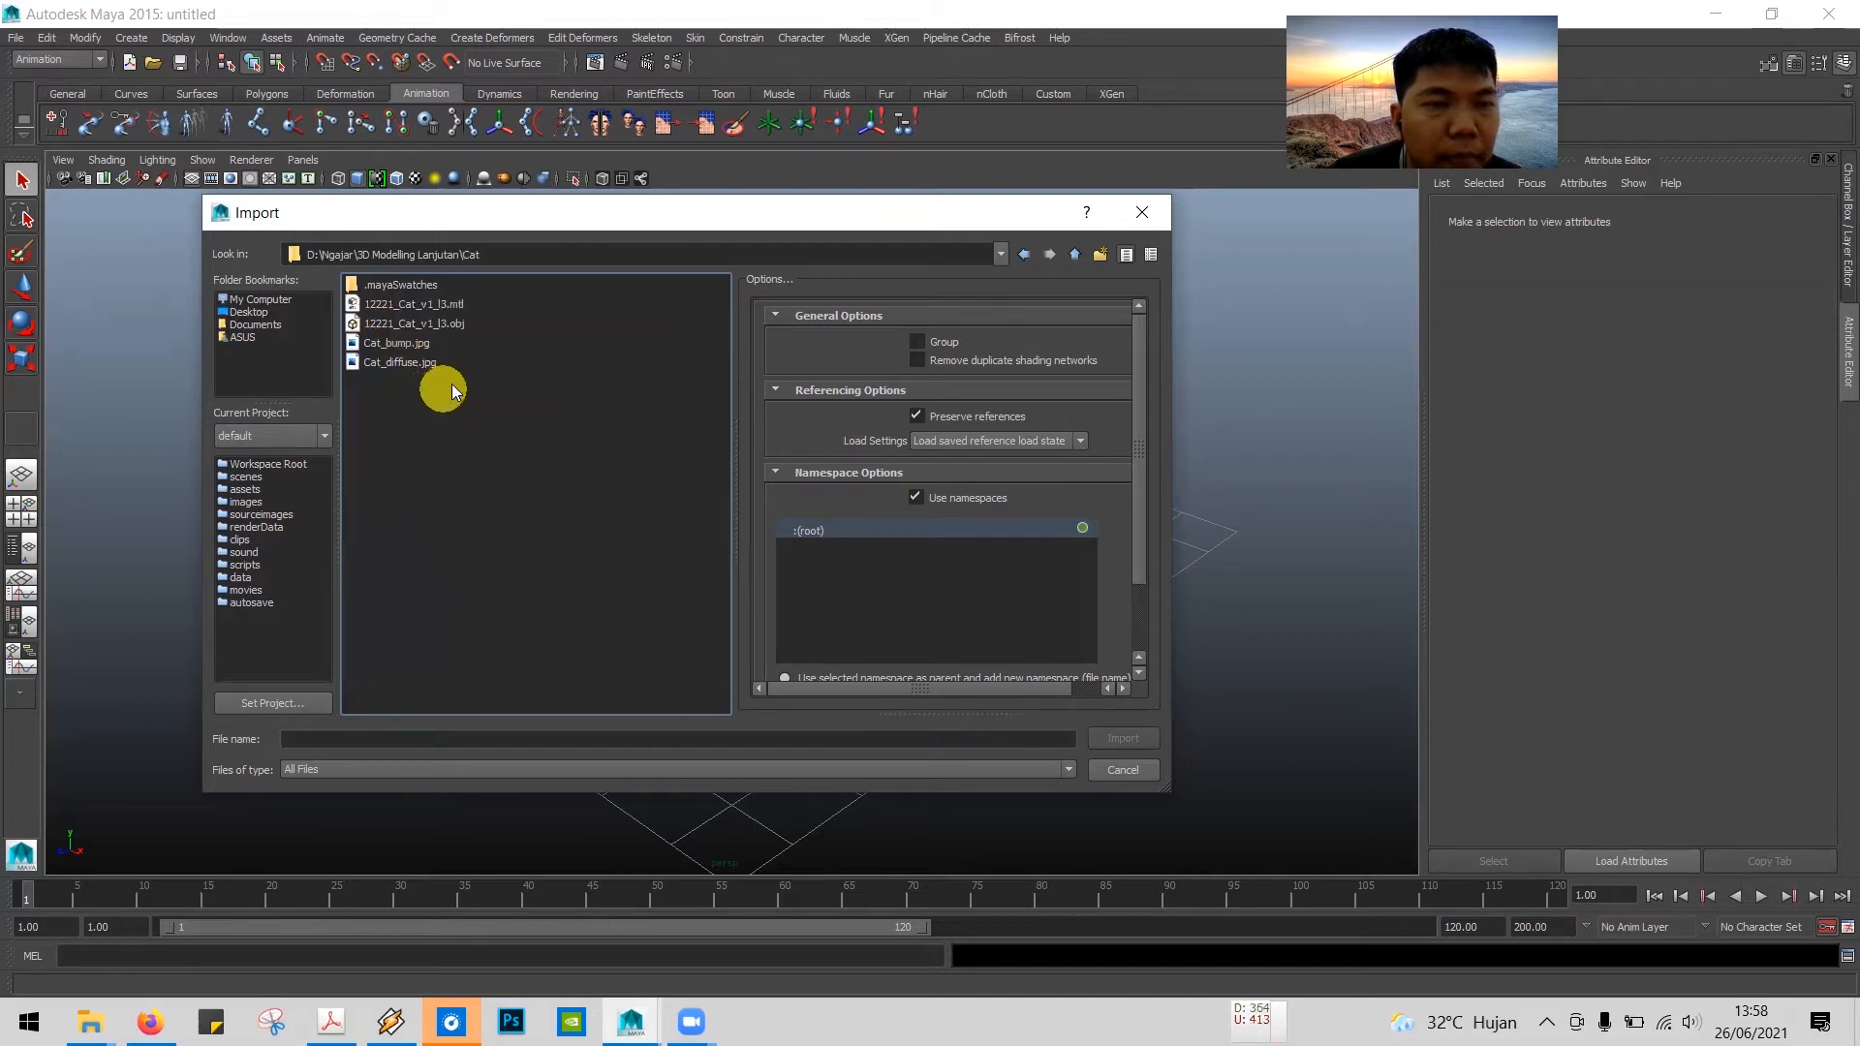
Step: Import the cat model 12221_Cat_v1_l3.obj into the empty scene
click(455, 325)
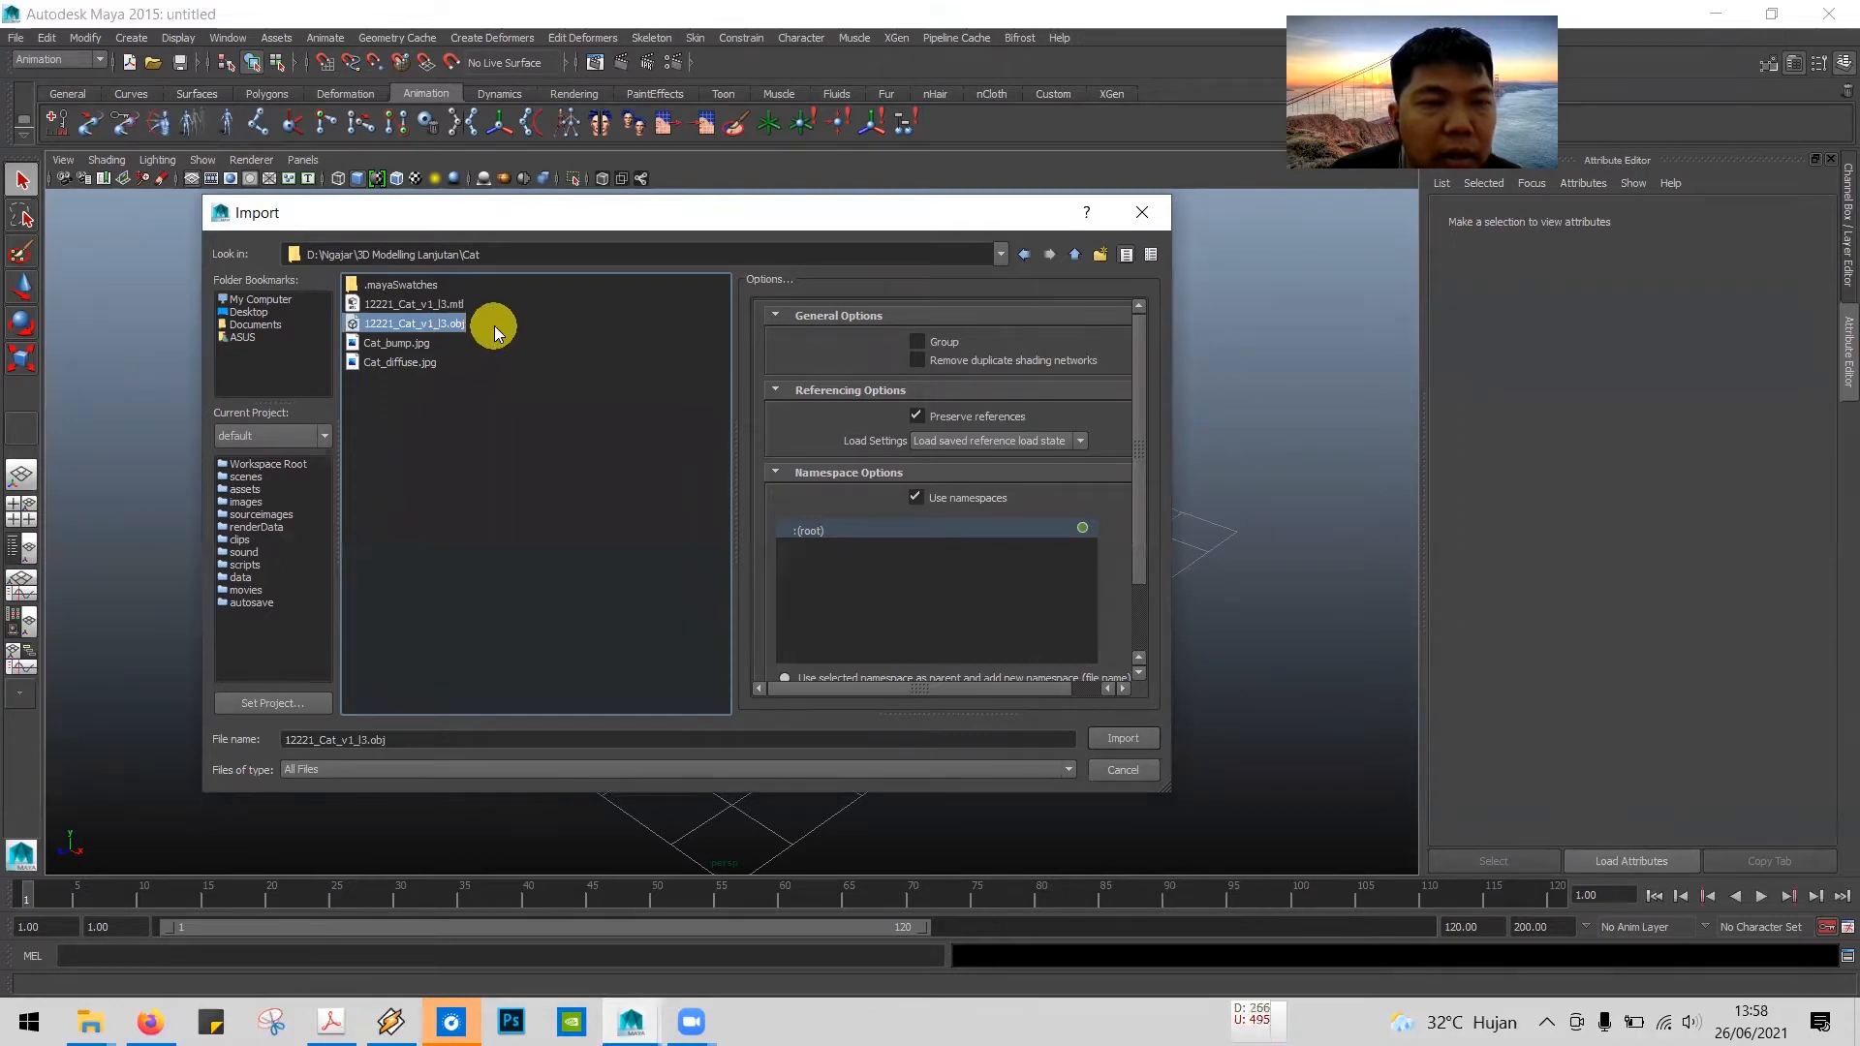
click(1122, 738)
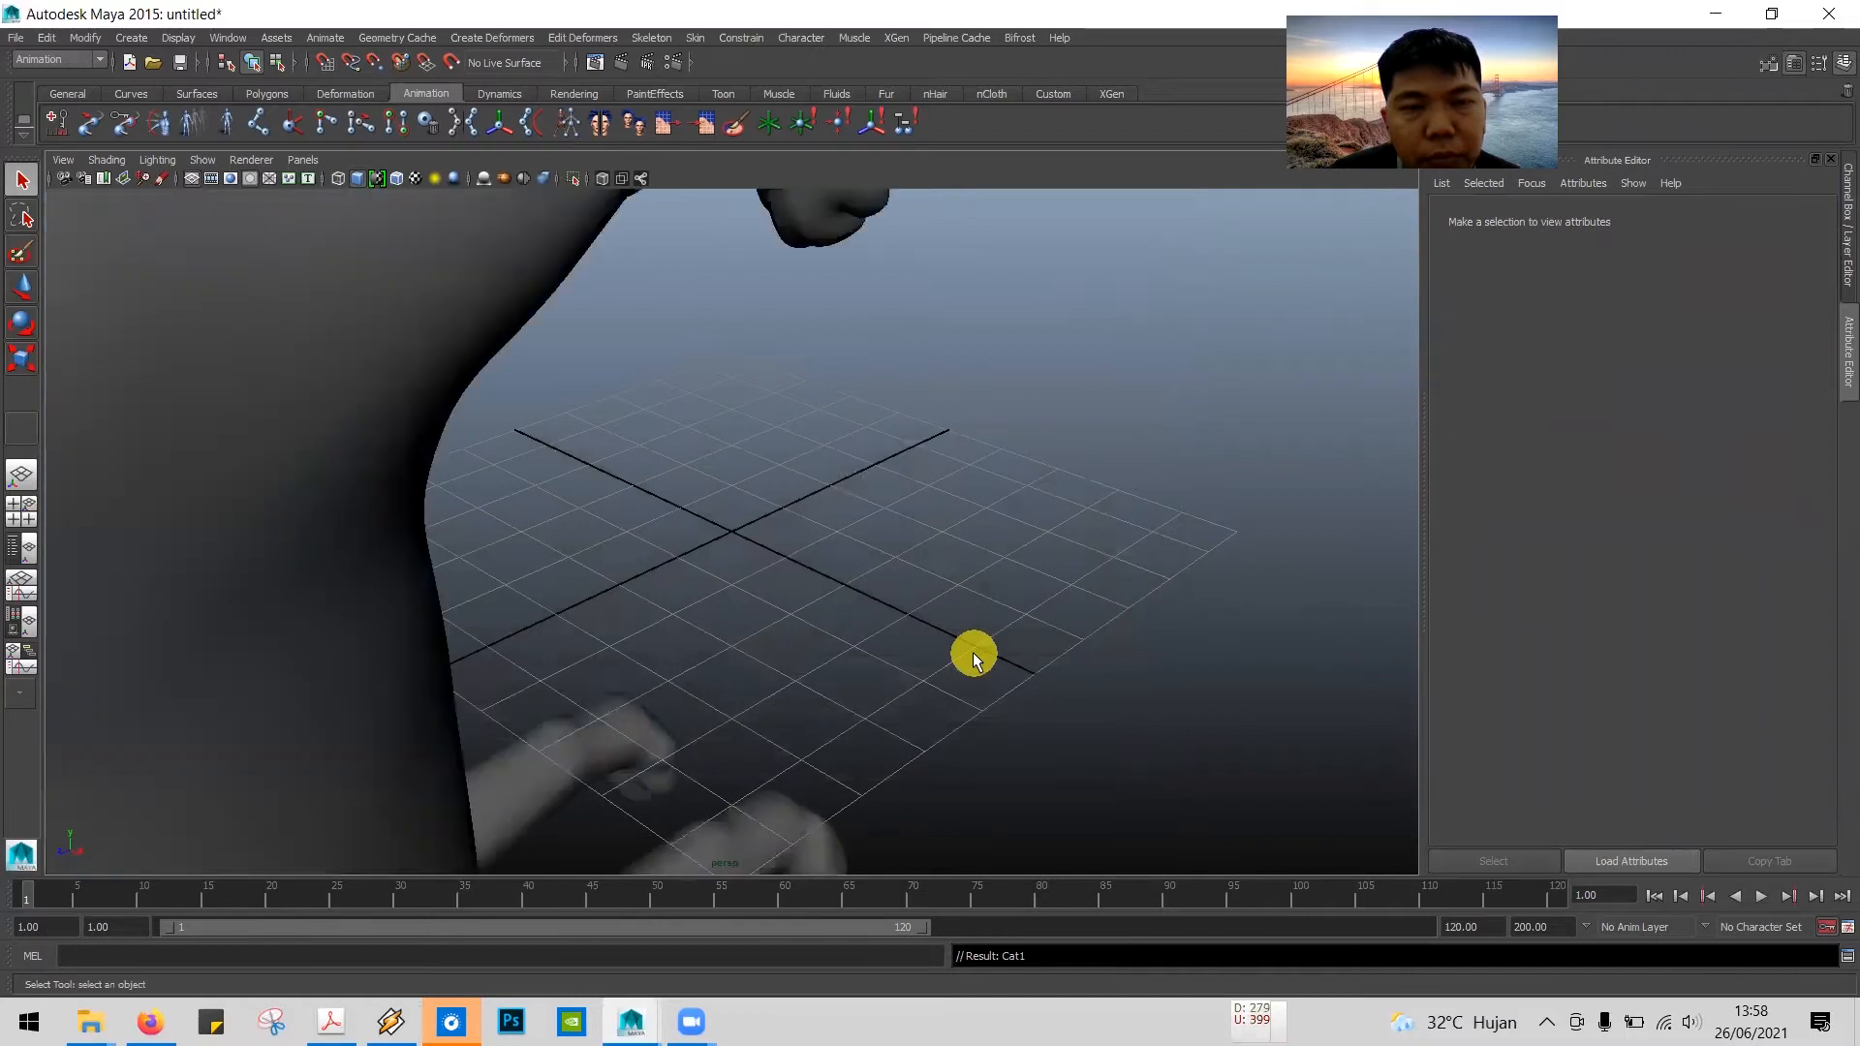
scroll(620, 516, down, 3)
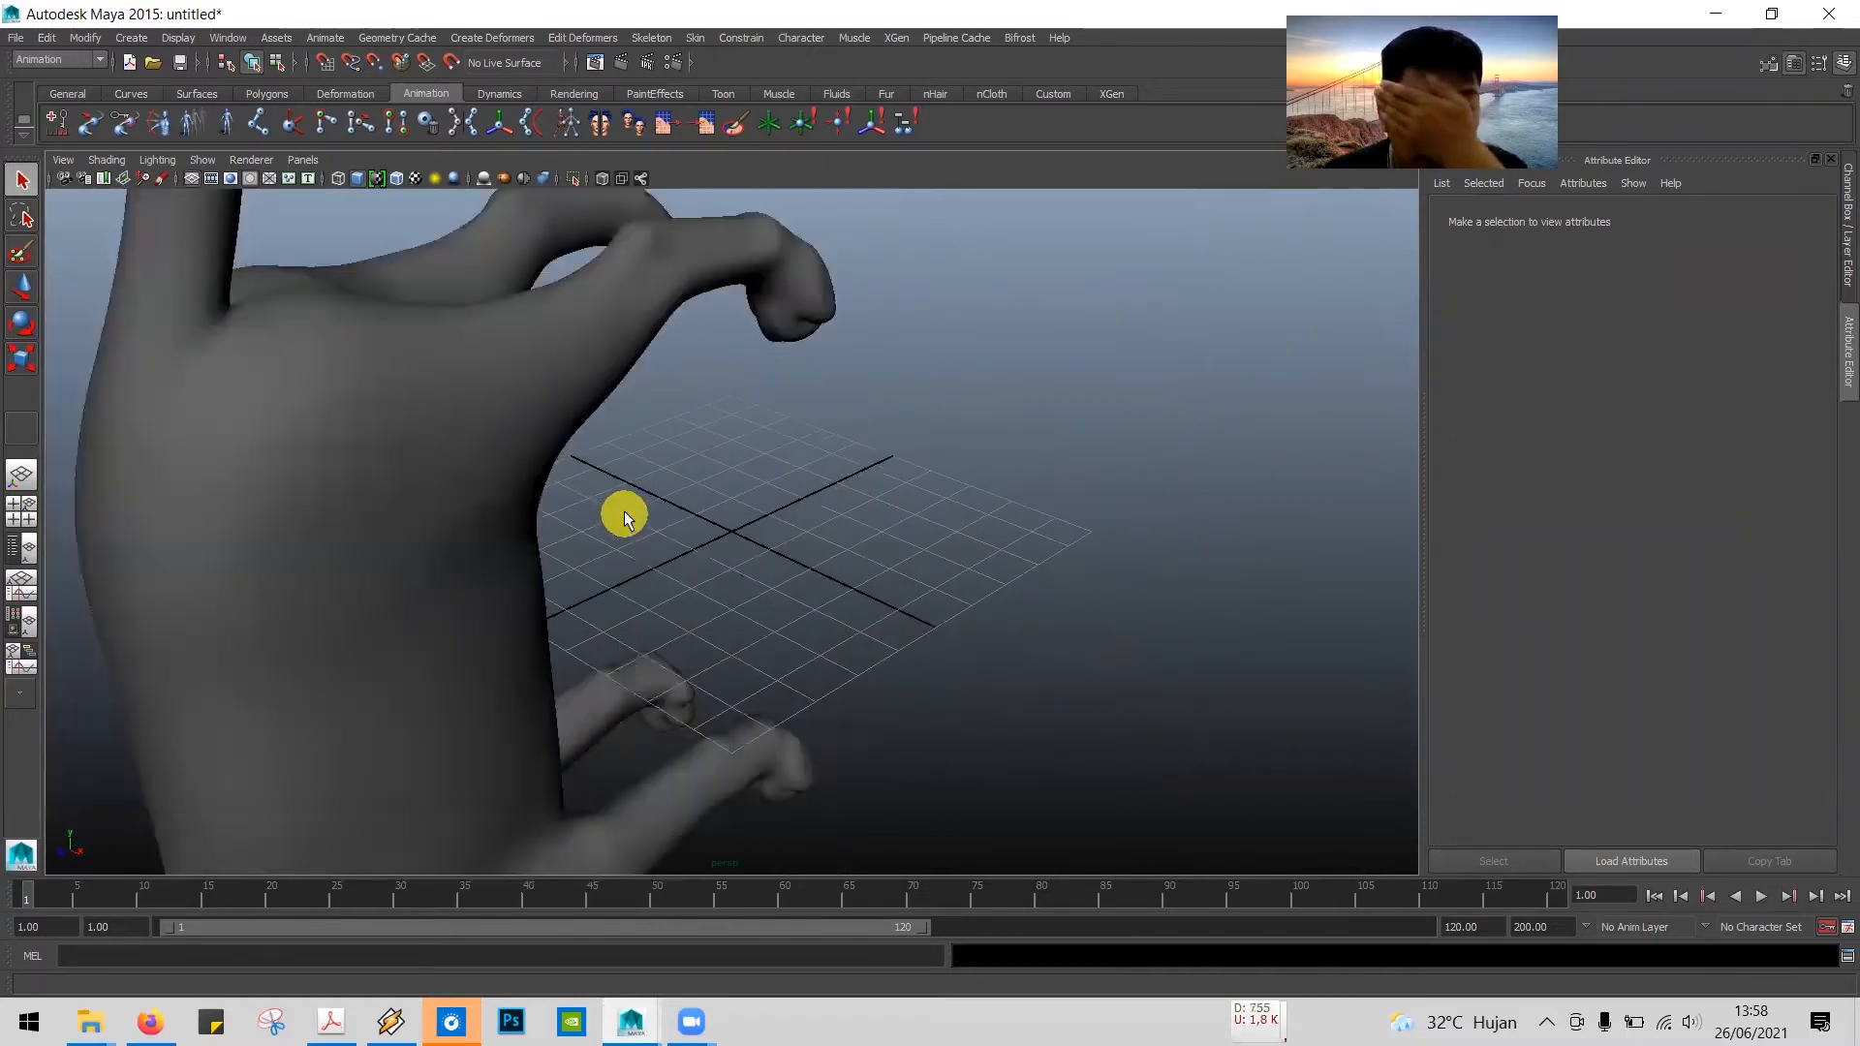
scroll(626, 508, down, 5)
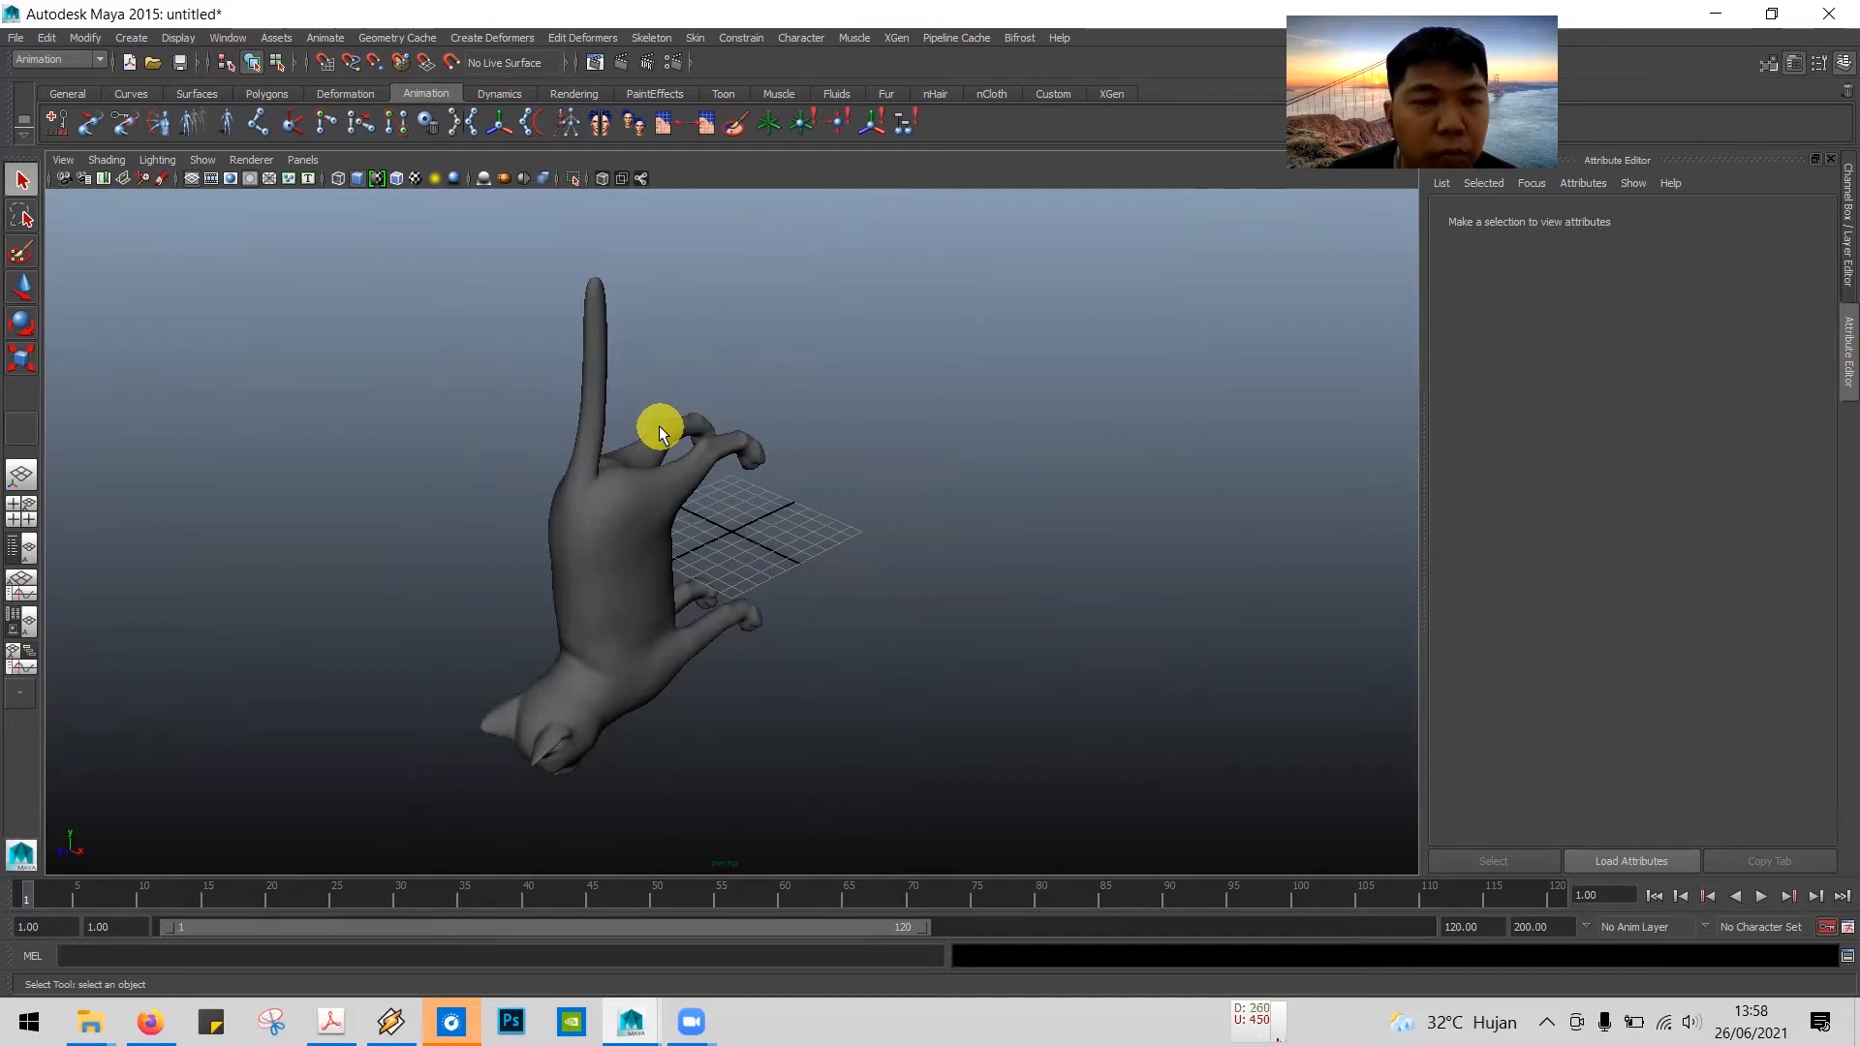
Step: Switch to the tutorial PDF in Adobe Acrobat and read step 2 on rotating and placing the cat model
key(alt+Tab)
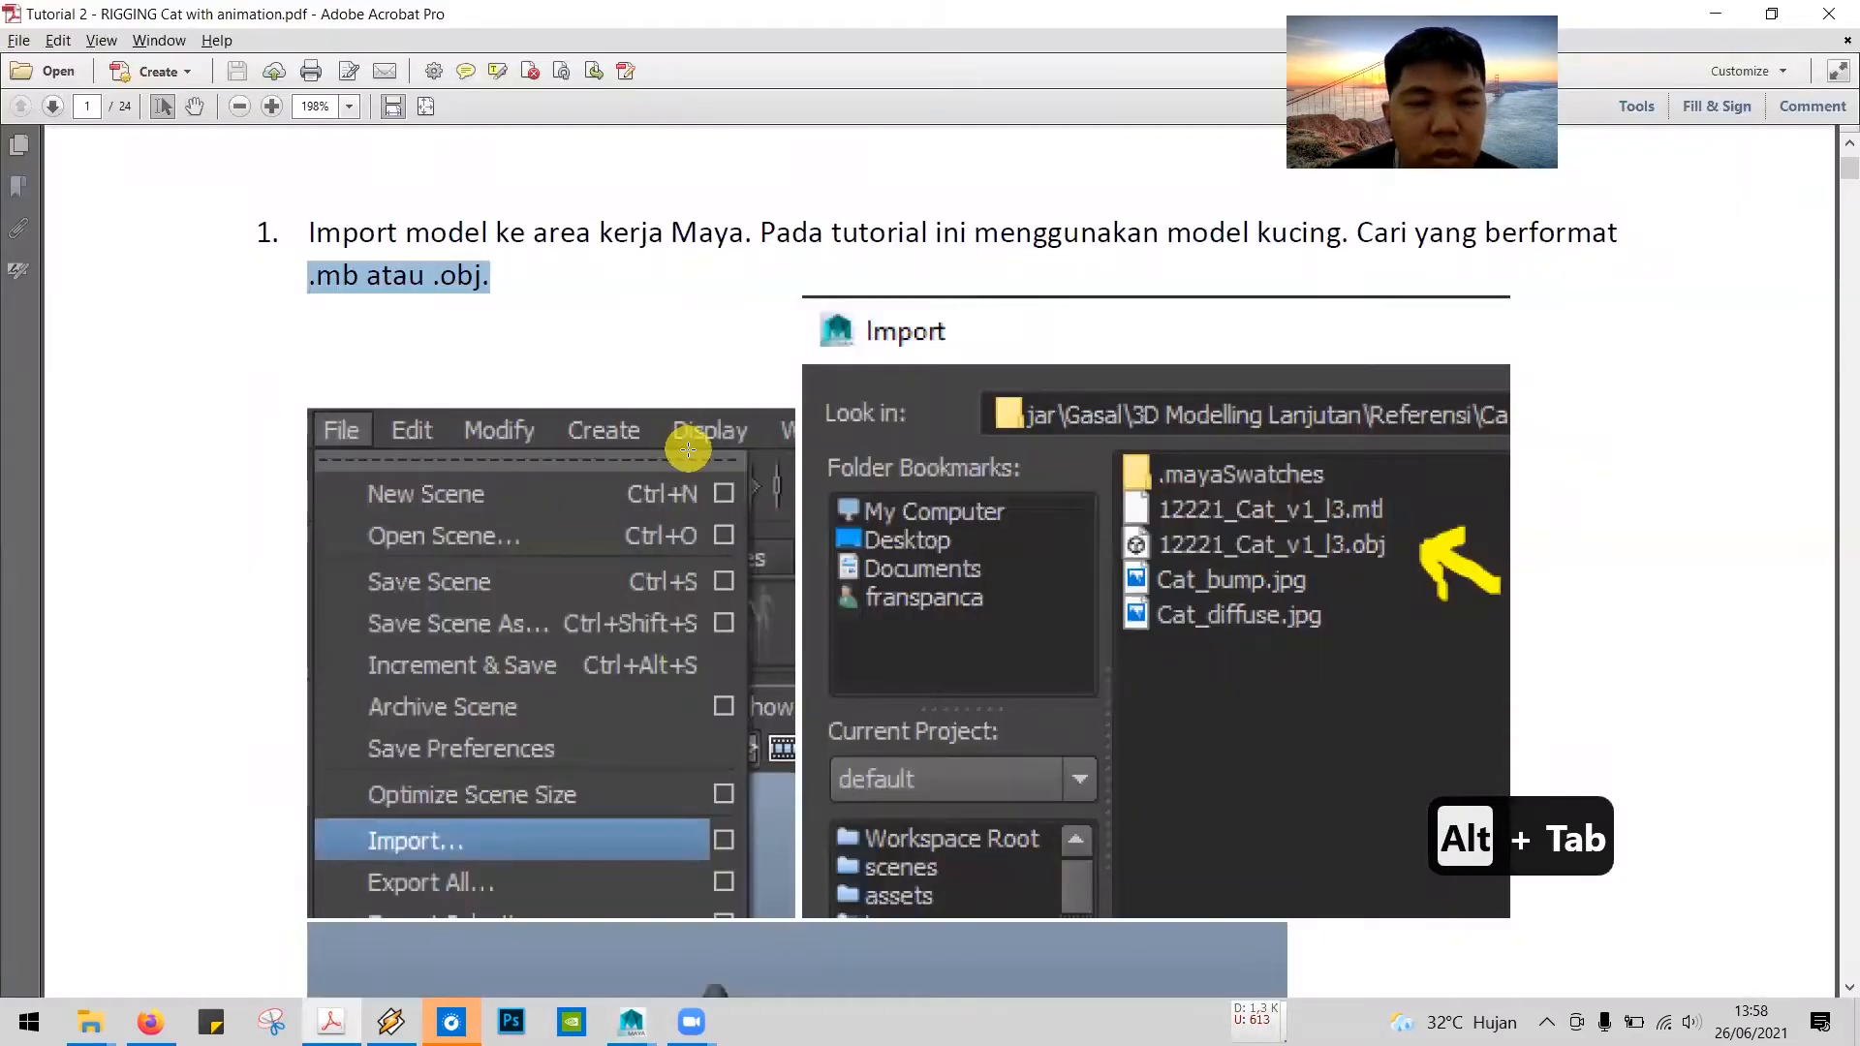
scroll(688, 450, down, 8)
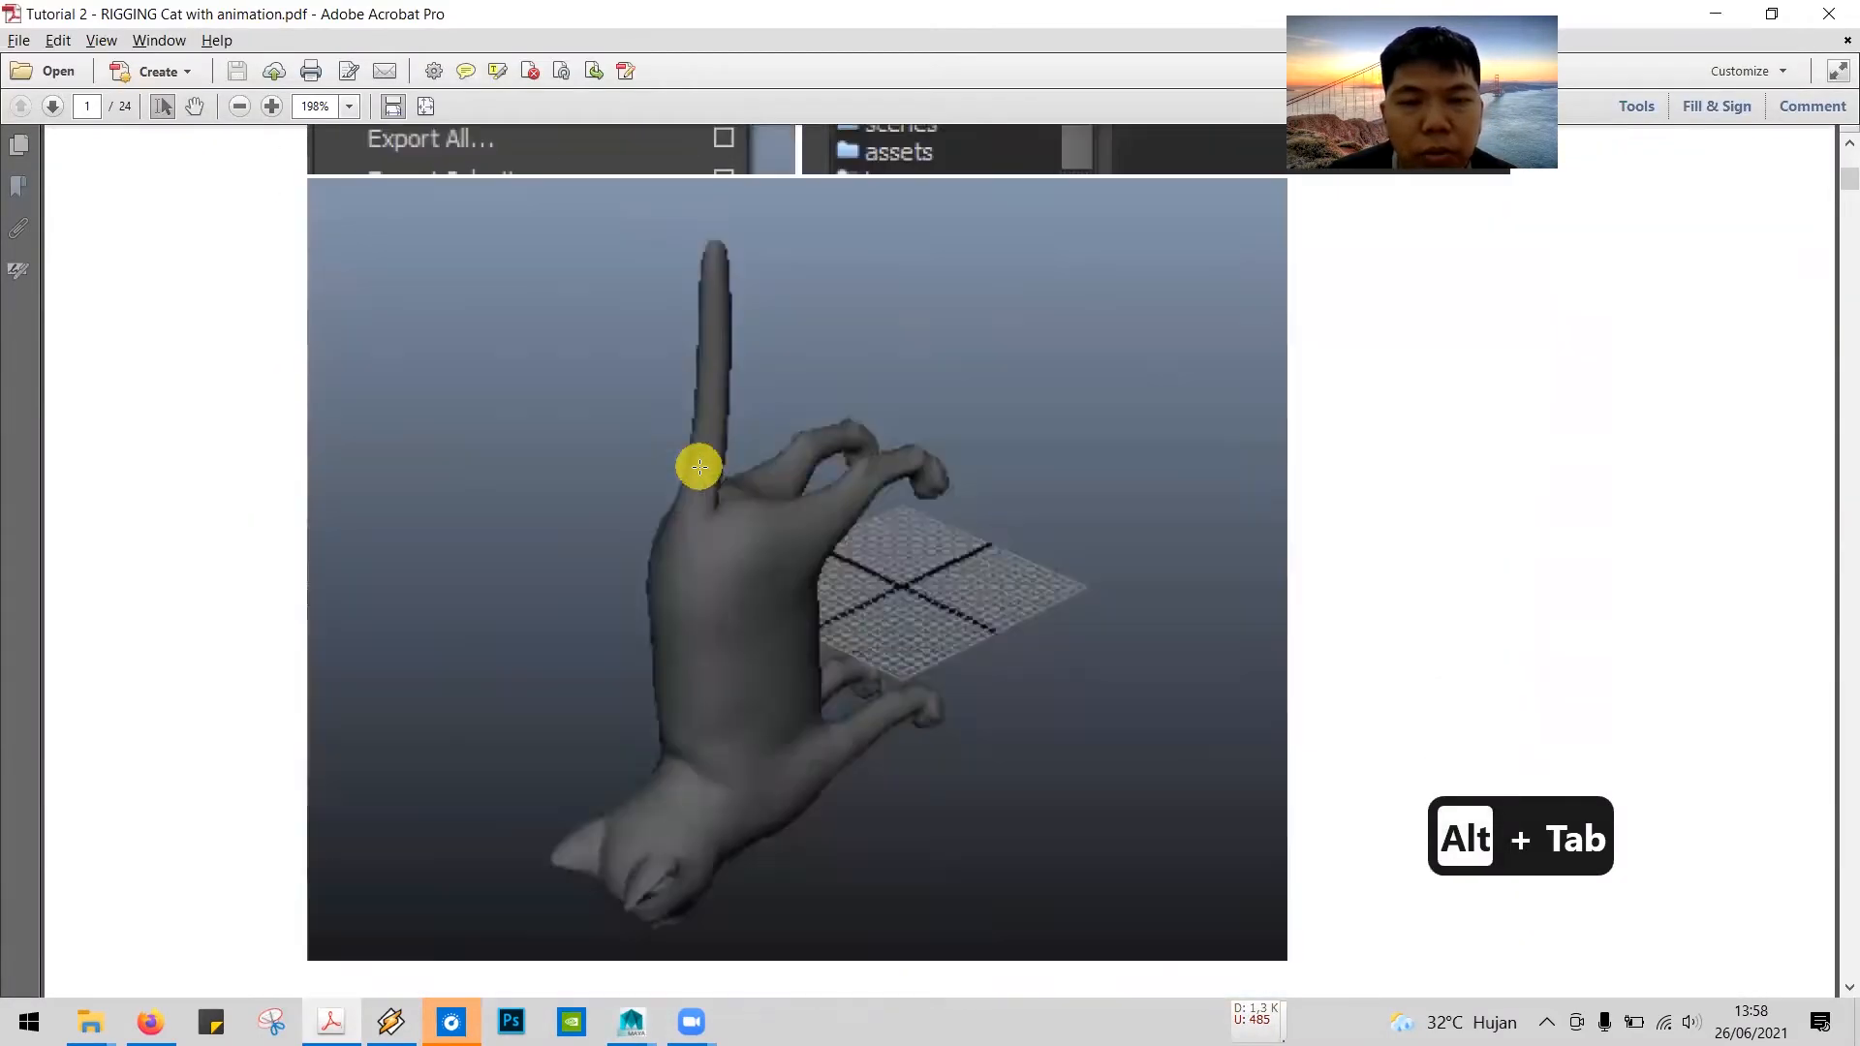
scroll(702, 469, down, 8)
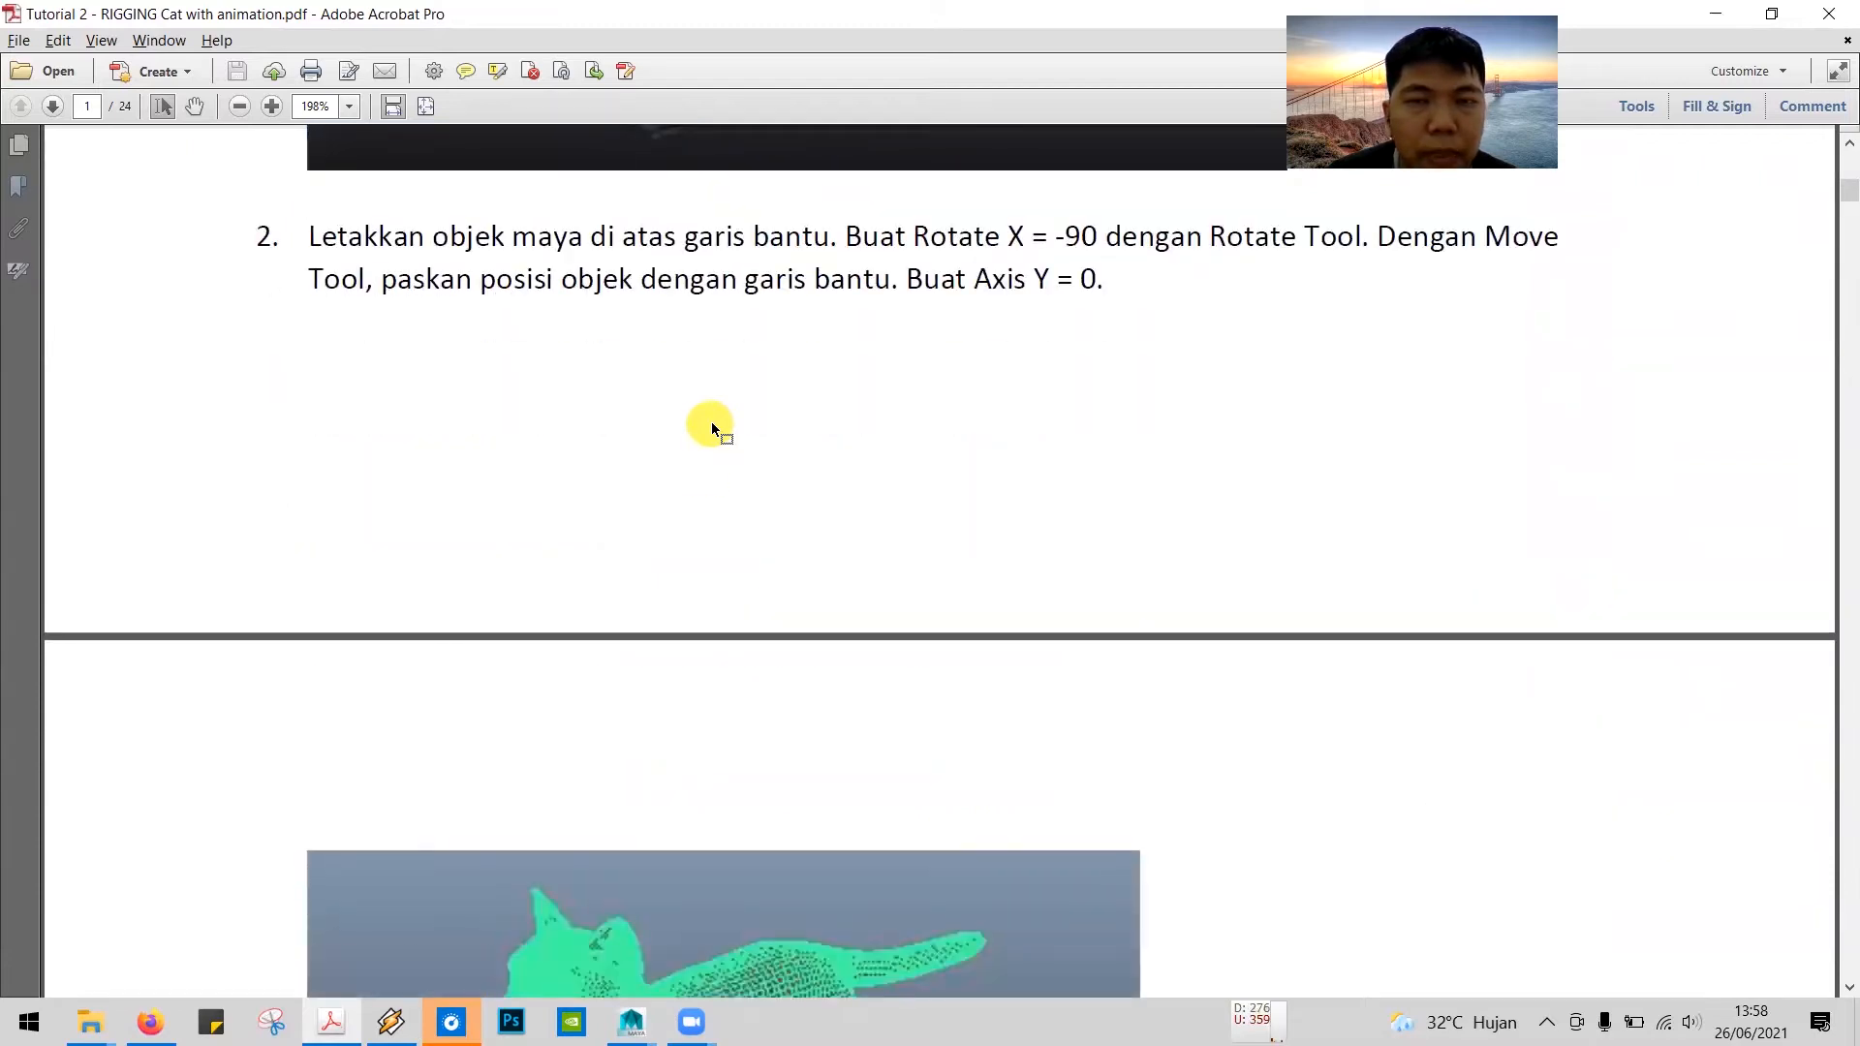
scroll(710, 420, up, 2)
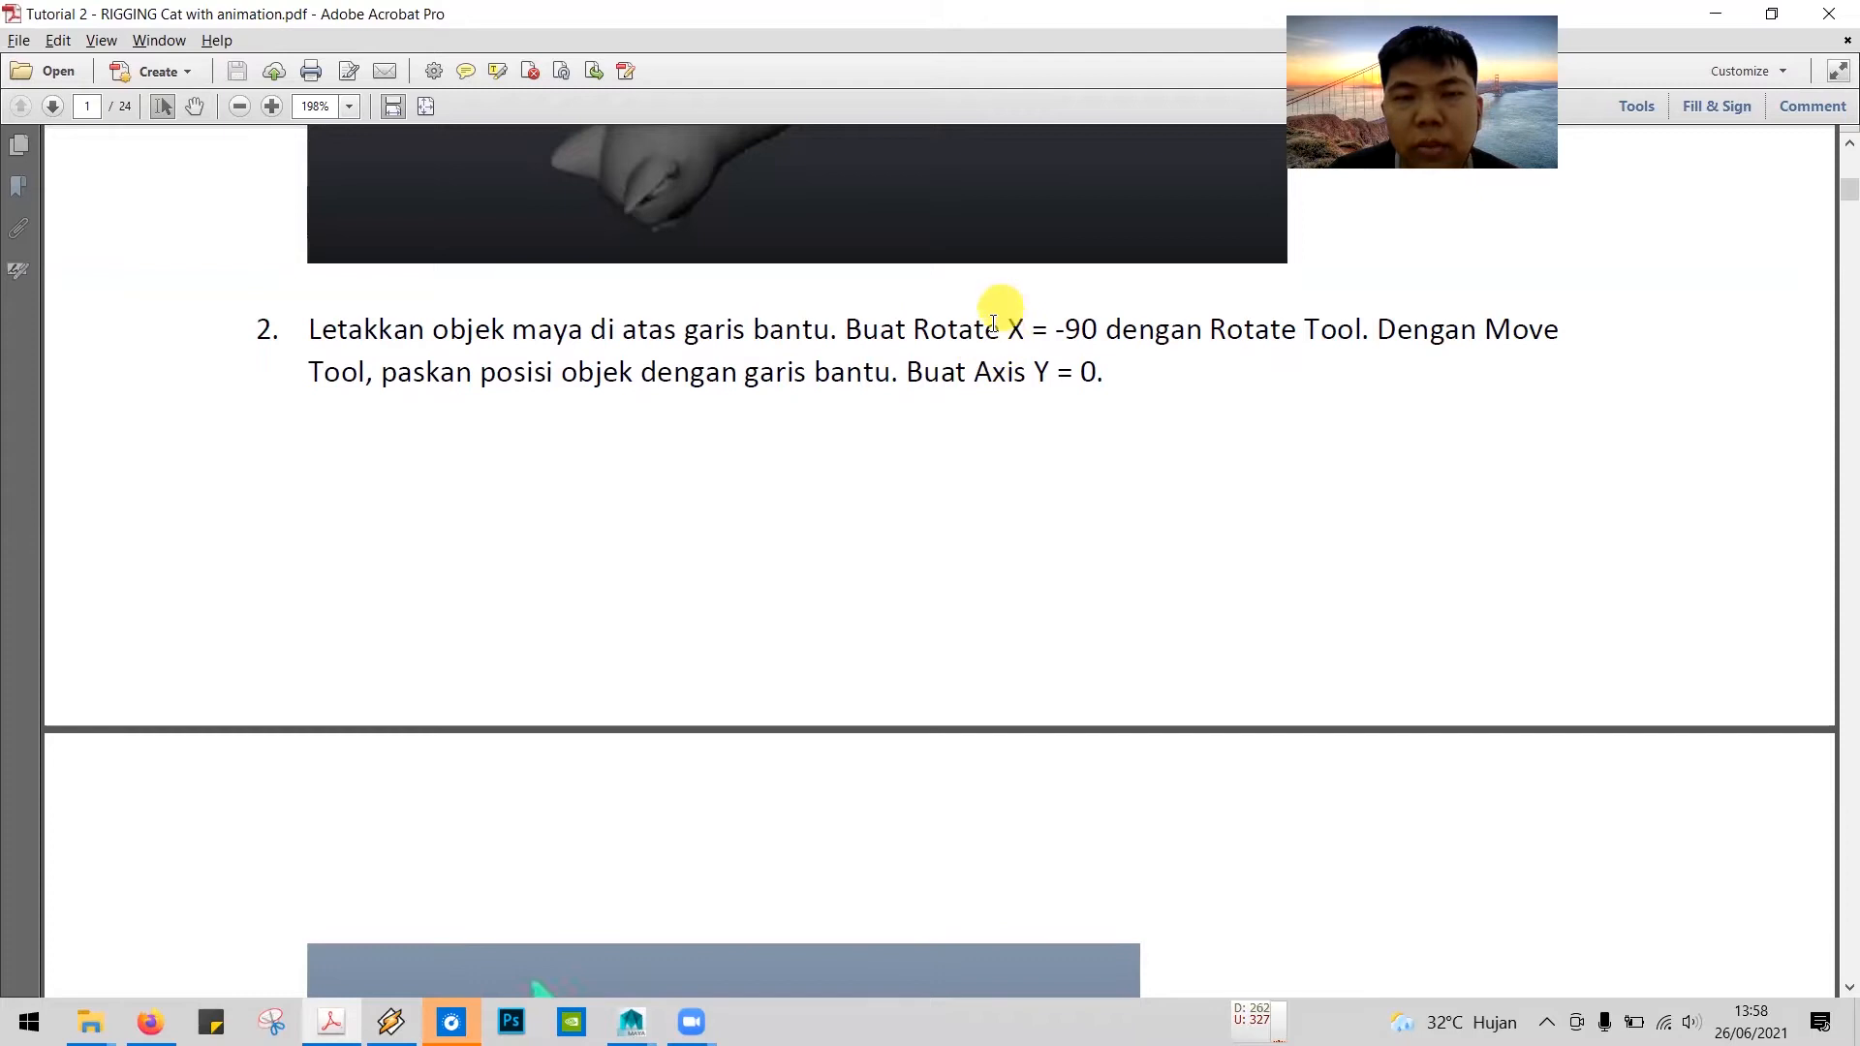
Step: Switch to Maya, rotate the cat mesh freehand until it stands upright at about -89.5 in X, and display its transform channels
key(alt+Tab)
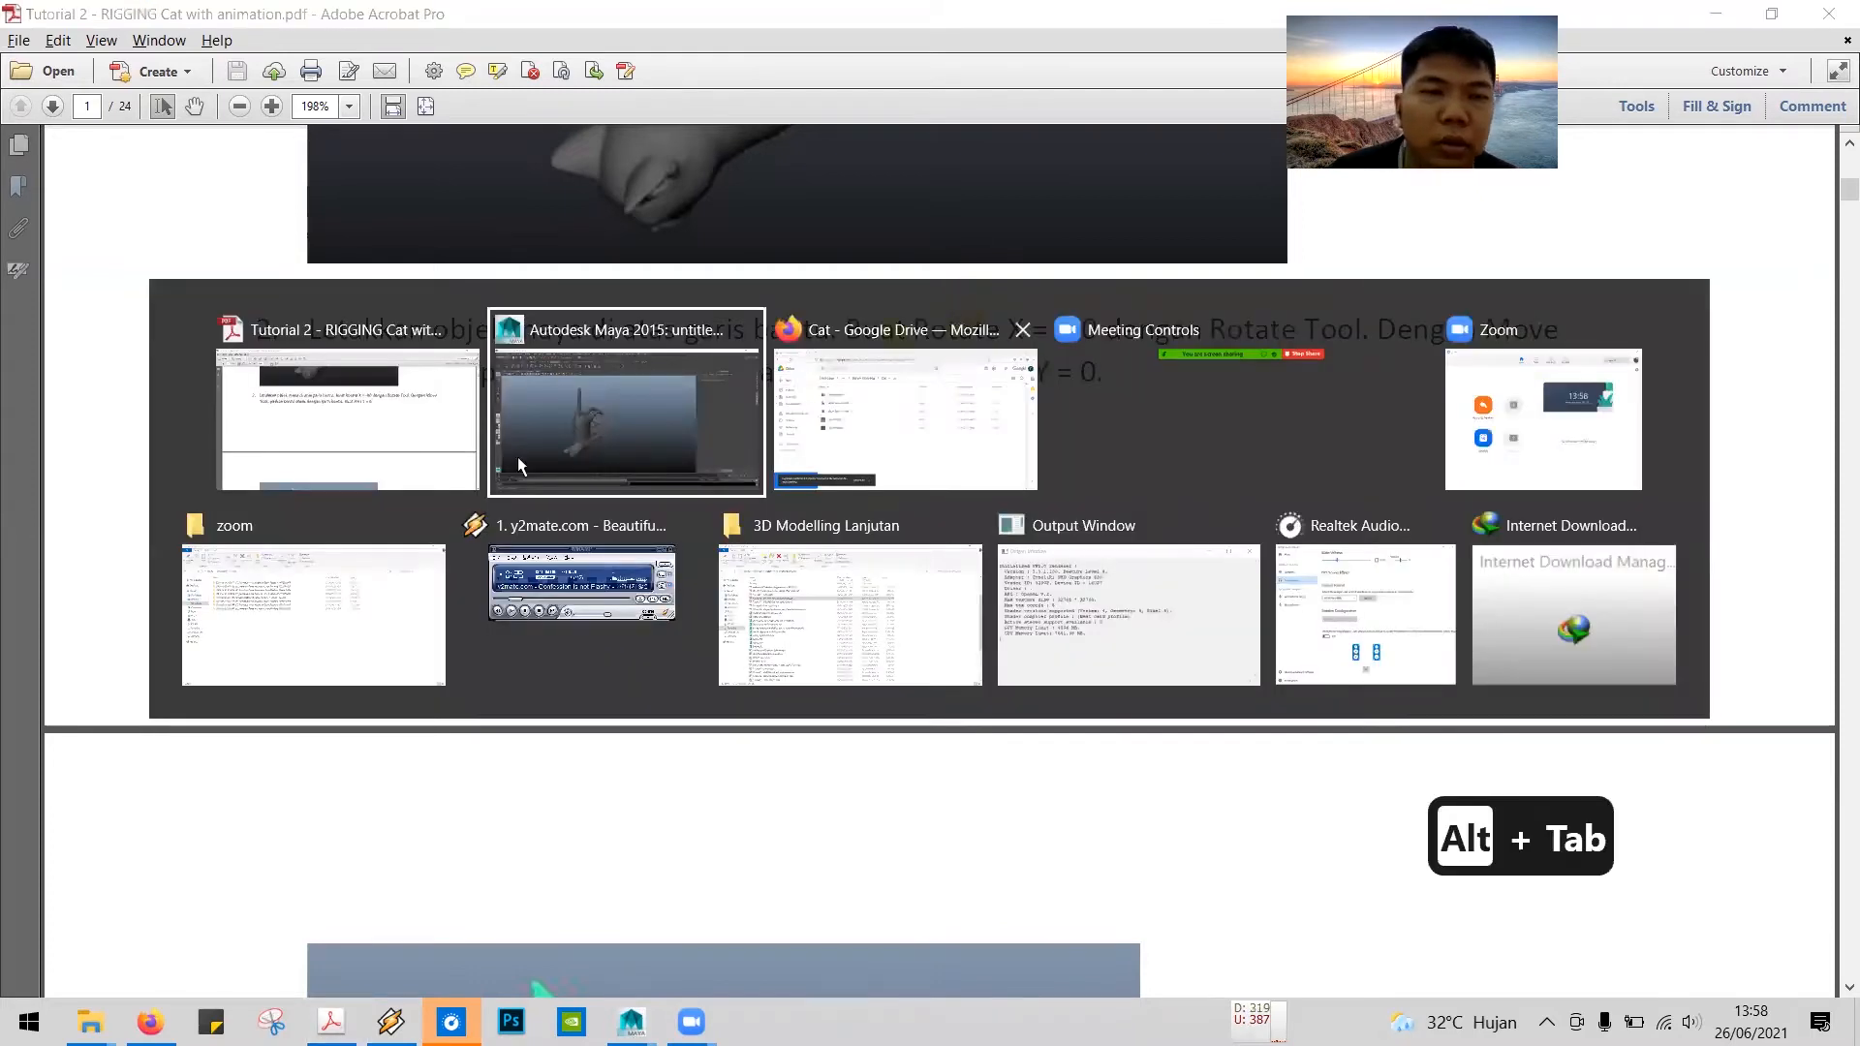
click(547, 528)
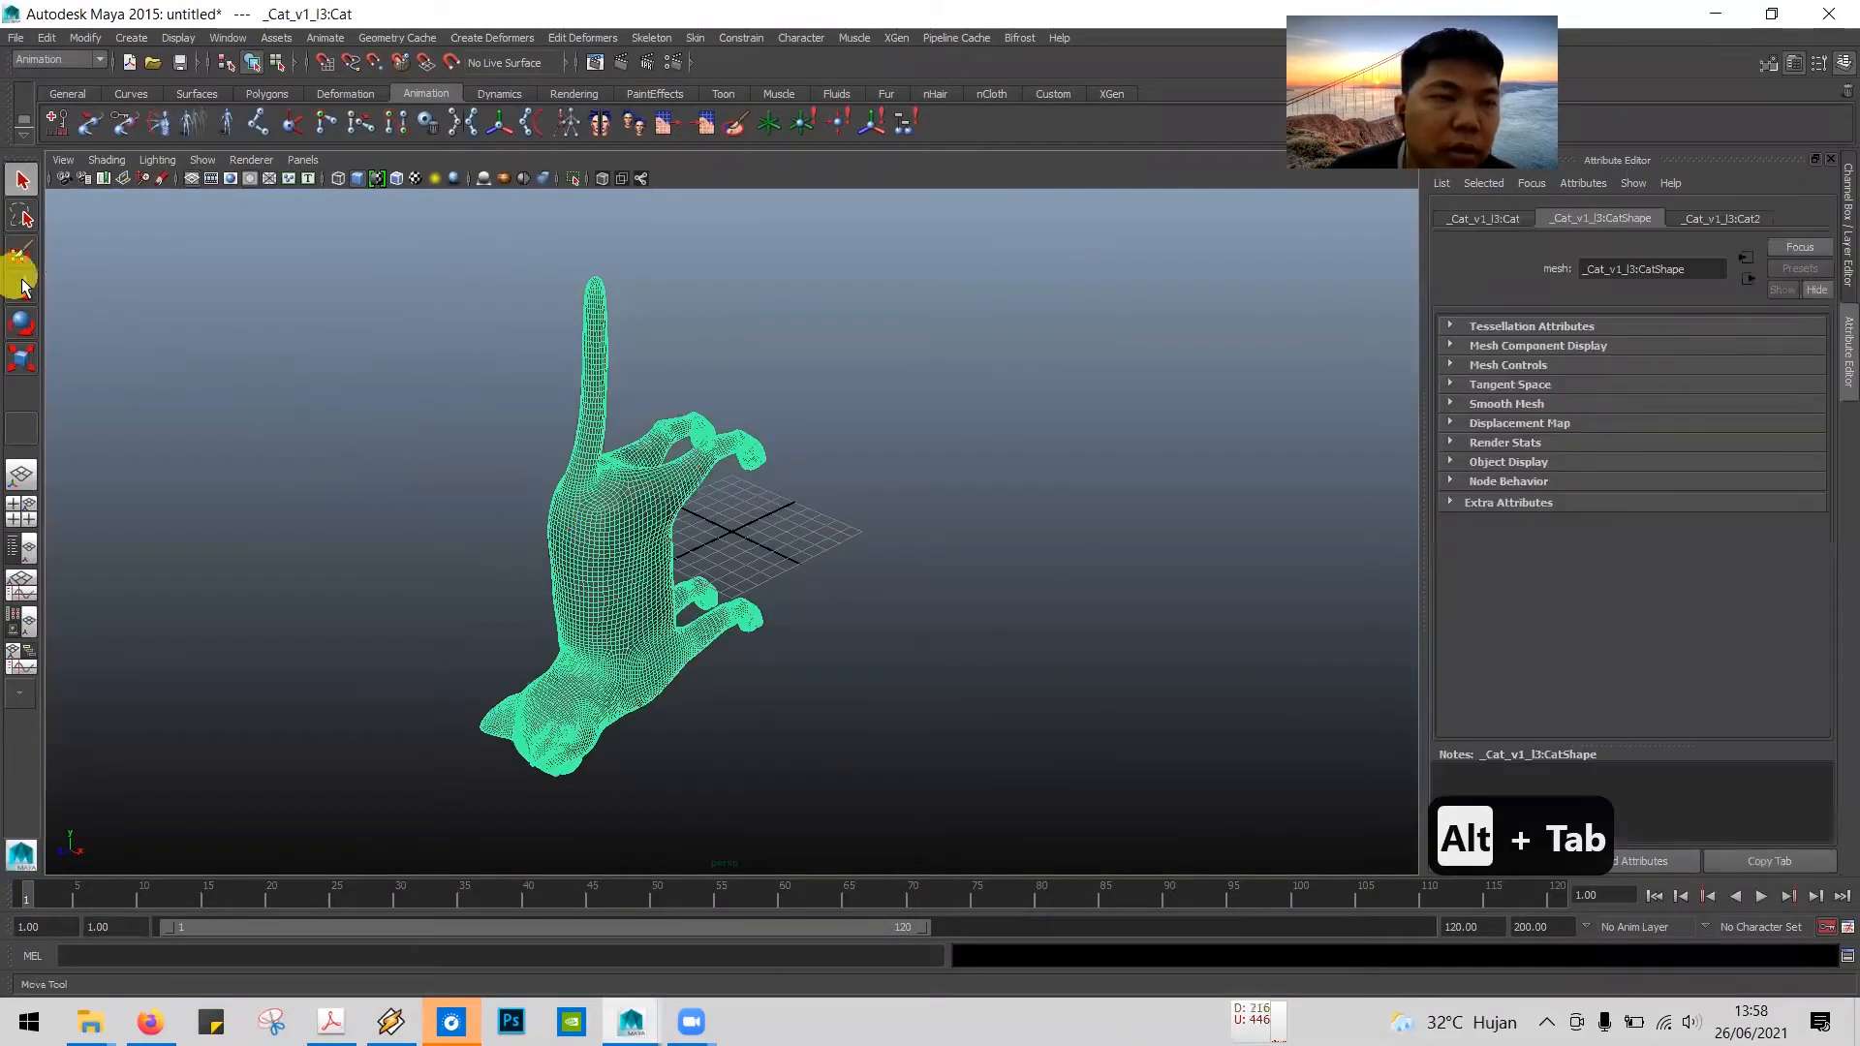
click(24, 323)
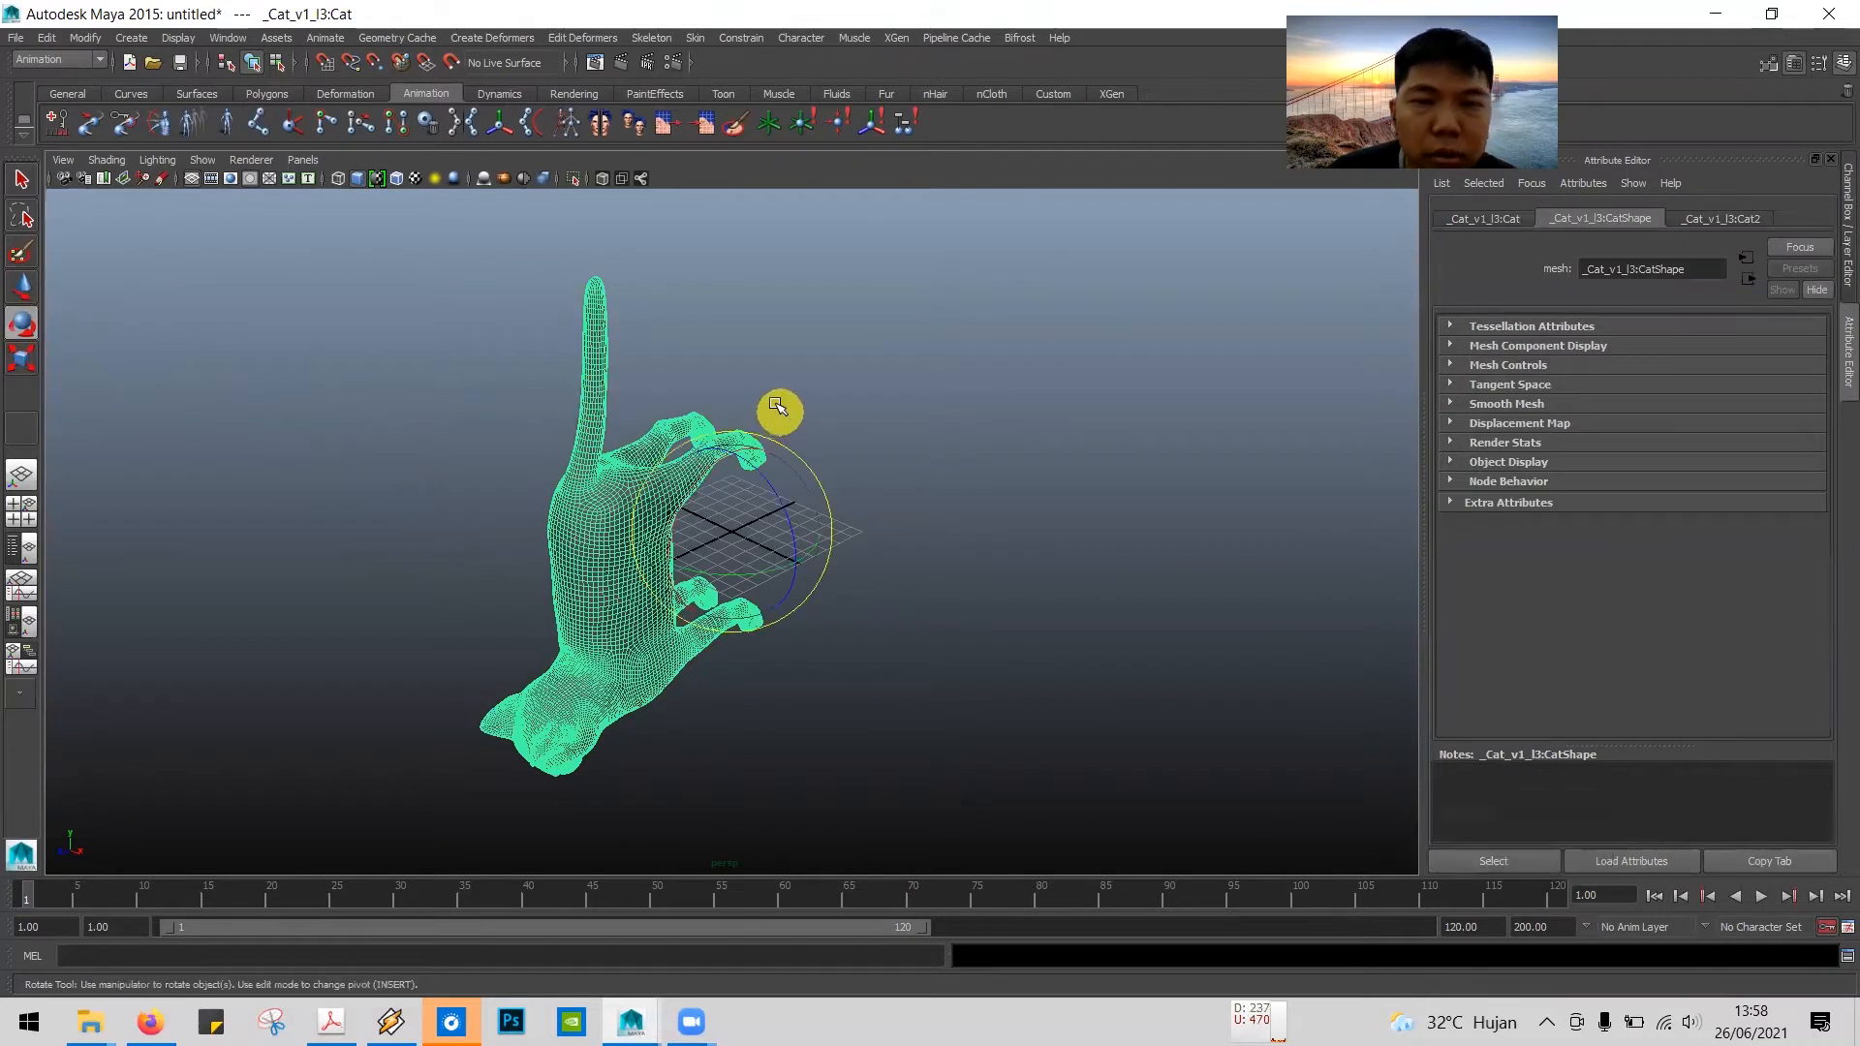
mouse_move(997, 474)
alt+mouse_down()
mouse_move(926, 432)
mouse_move(943, 494)
mouse_move(989, 473)
mouse_move(971, 469)
alt+mouse_up()
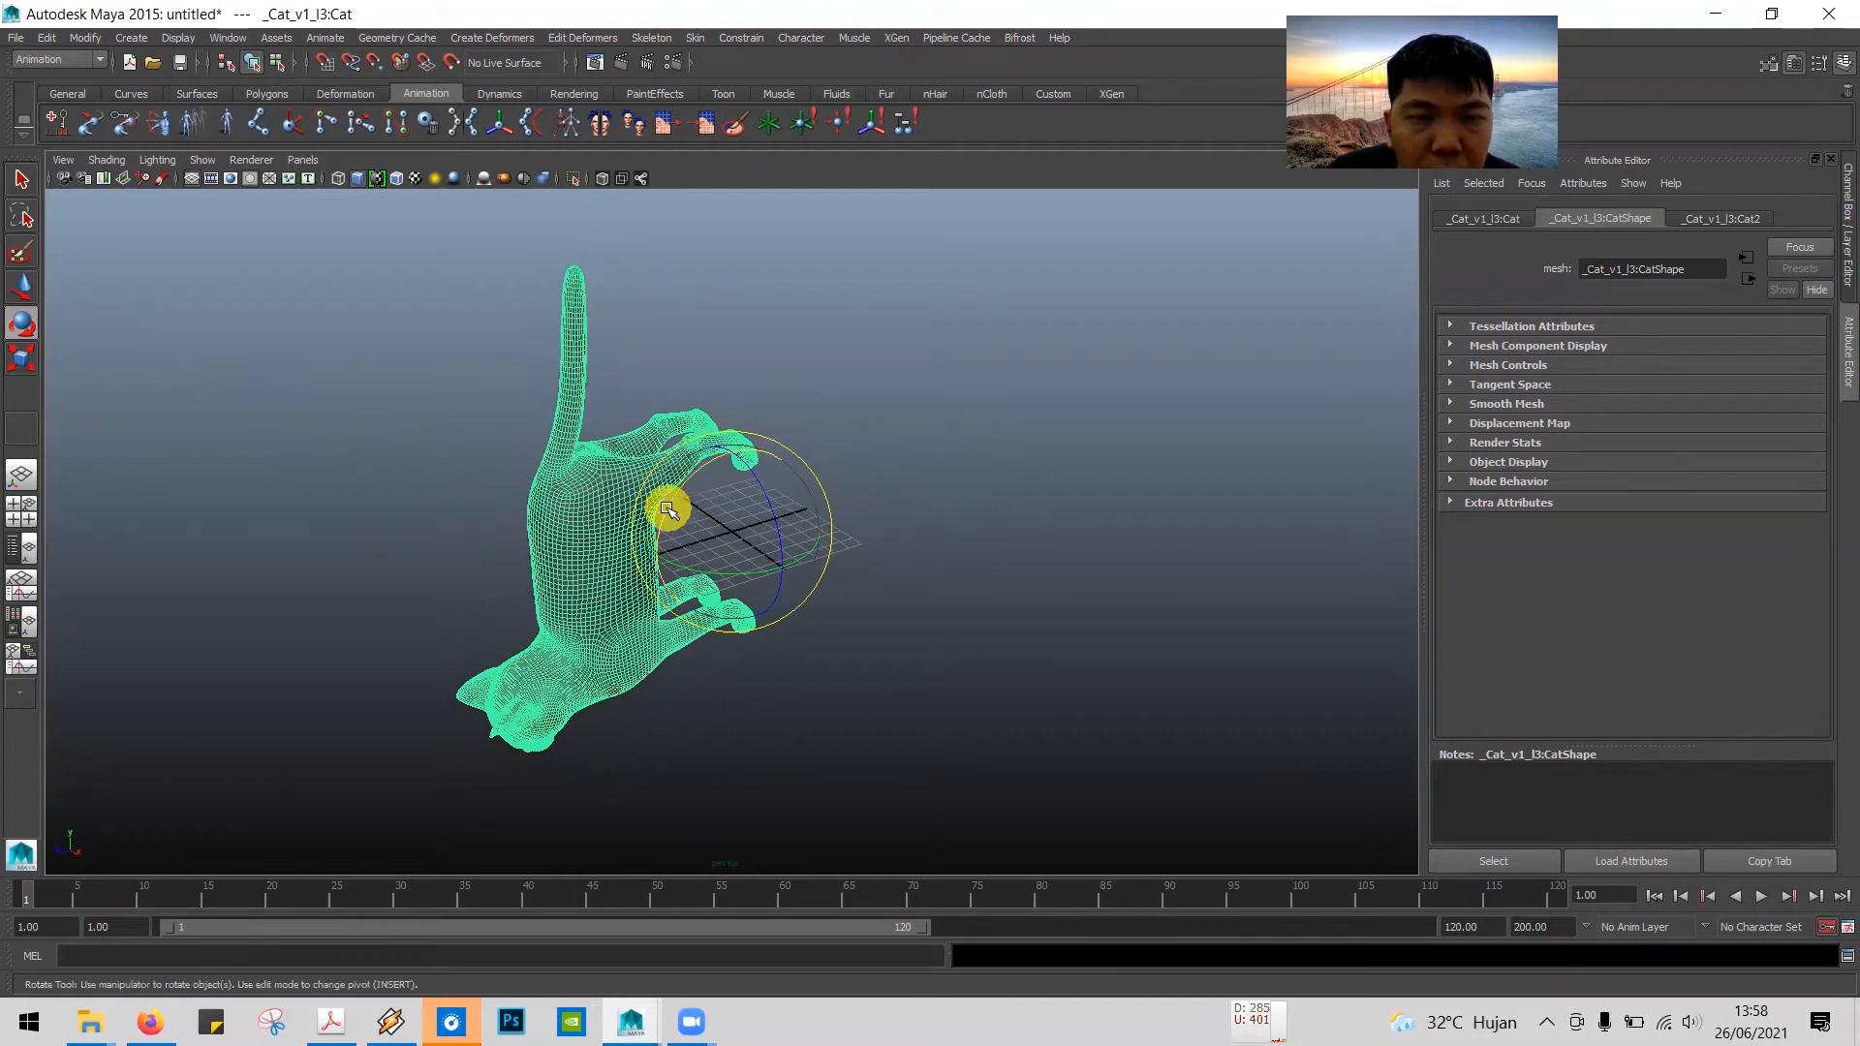
drag(683, 490, 730, 484)
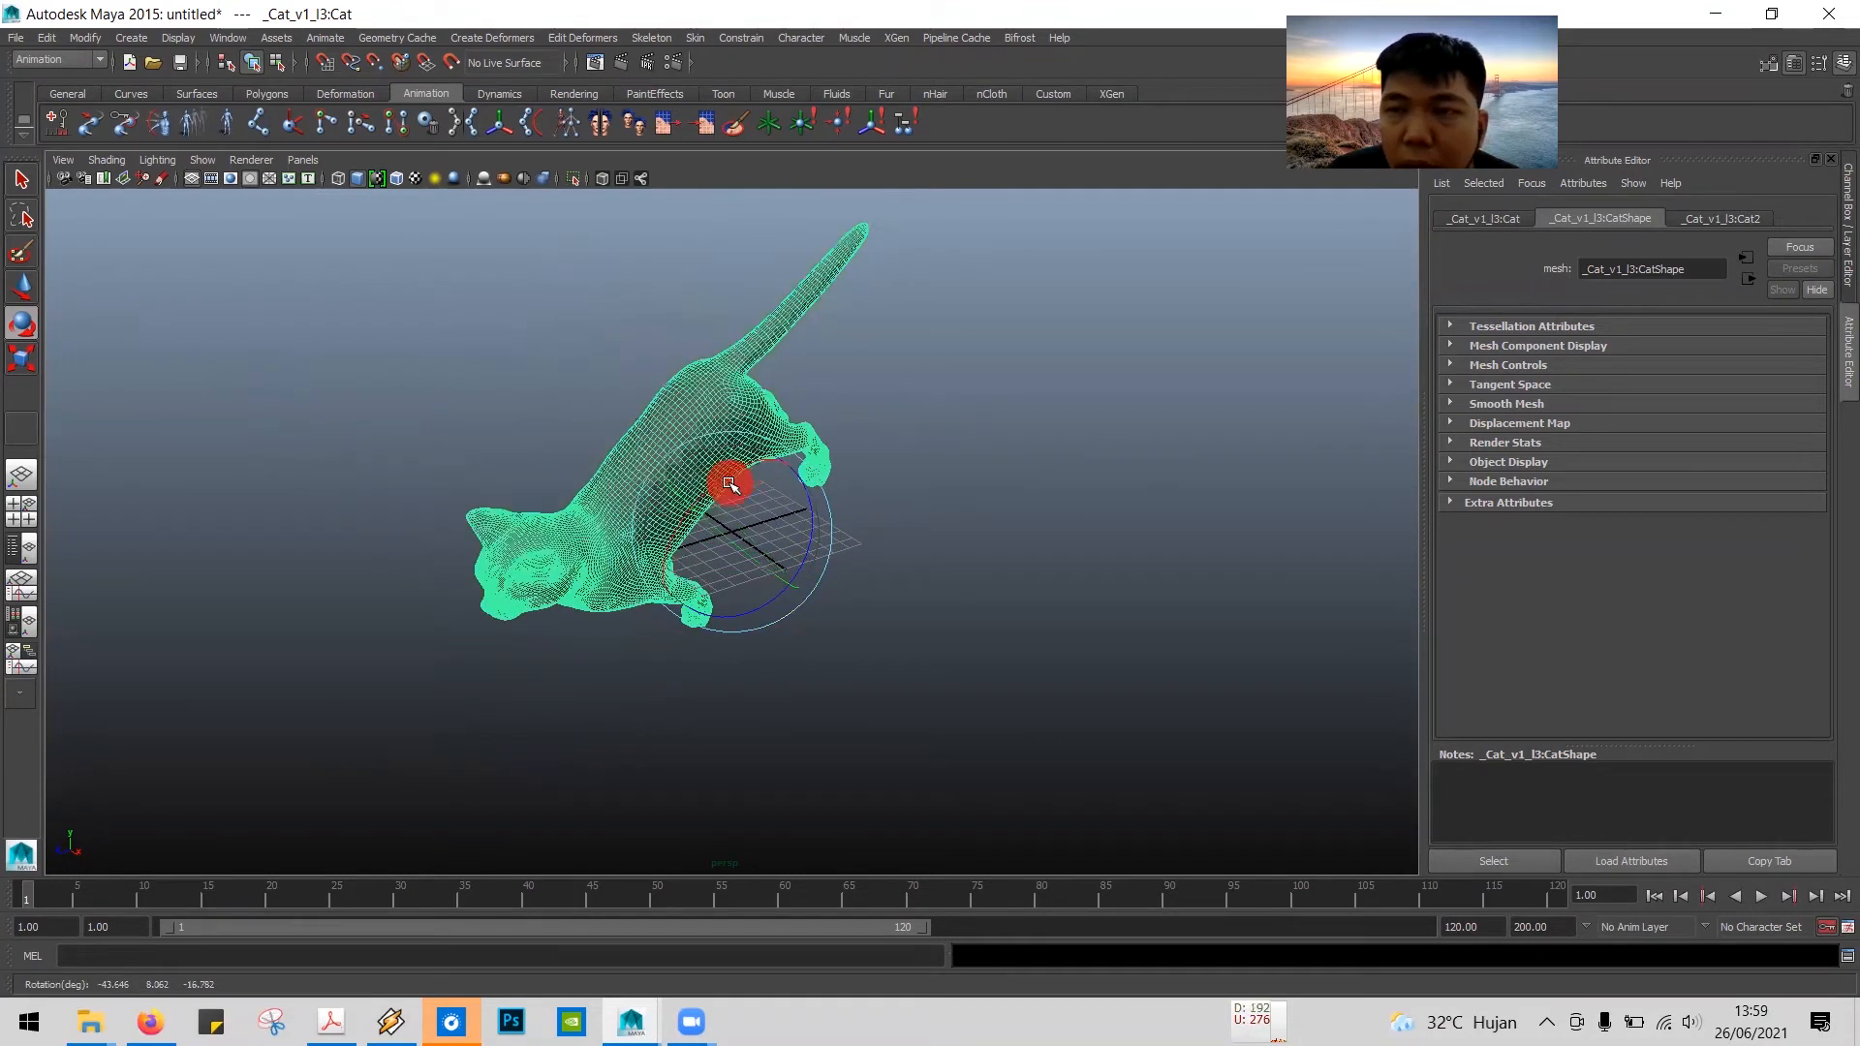
click(1841, 327)
click(1841, 265)
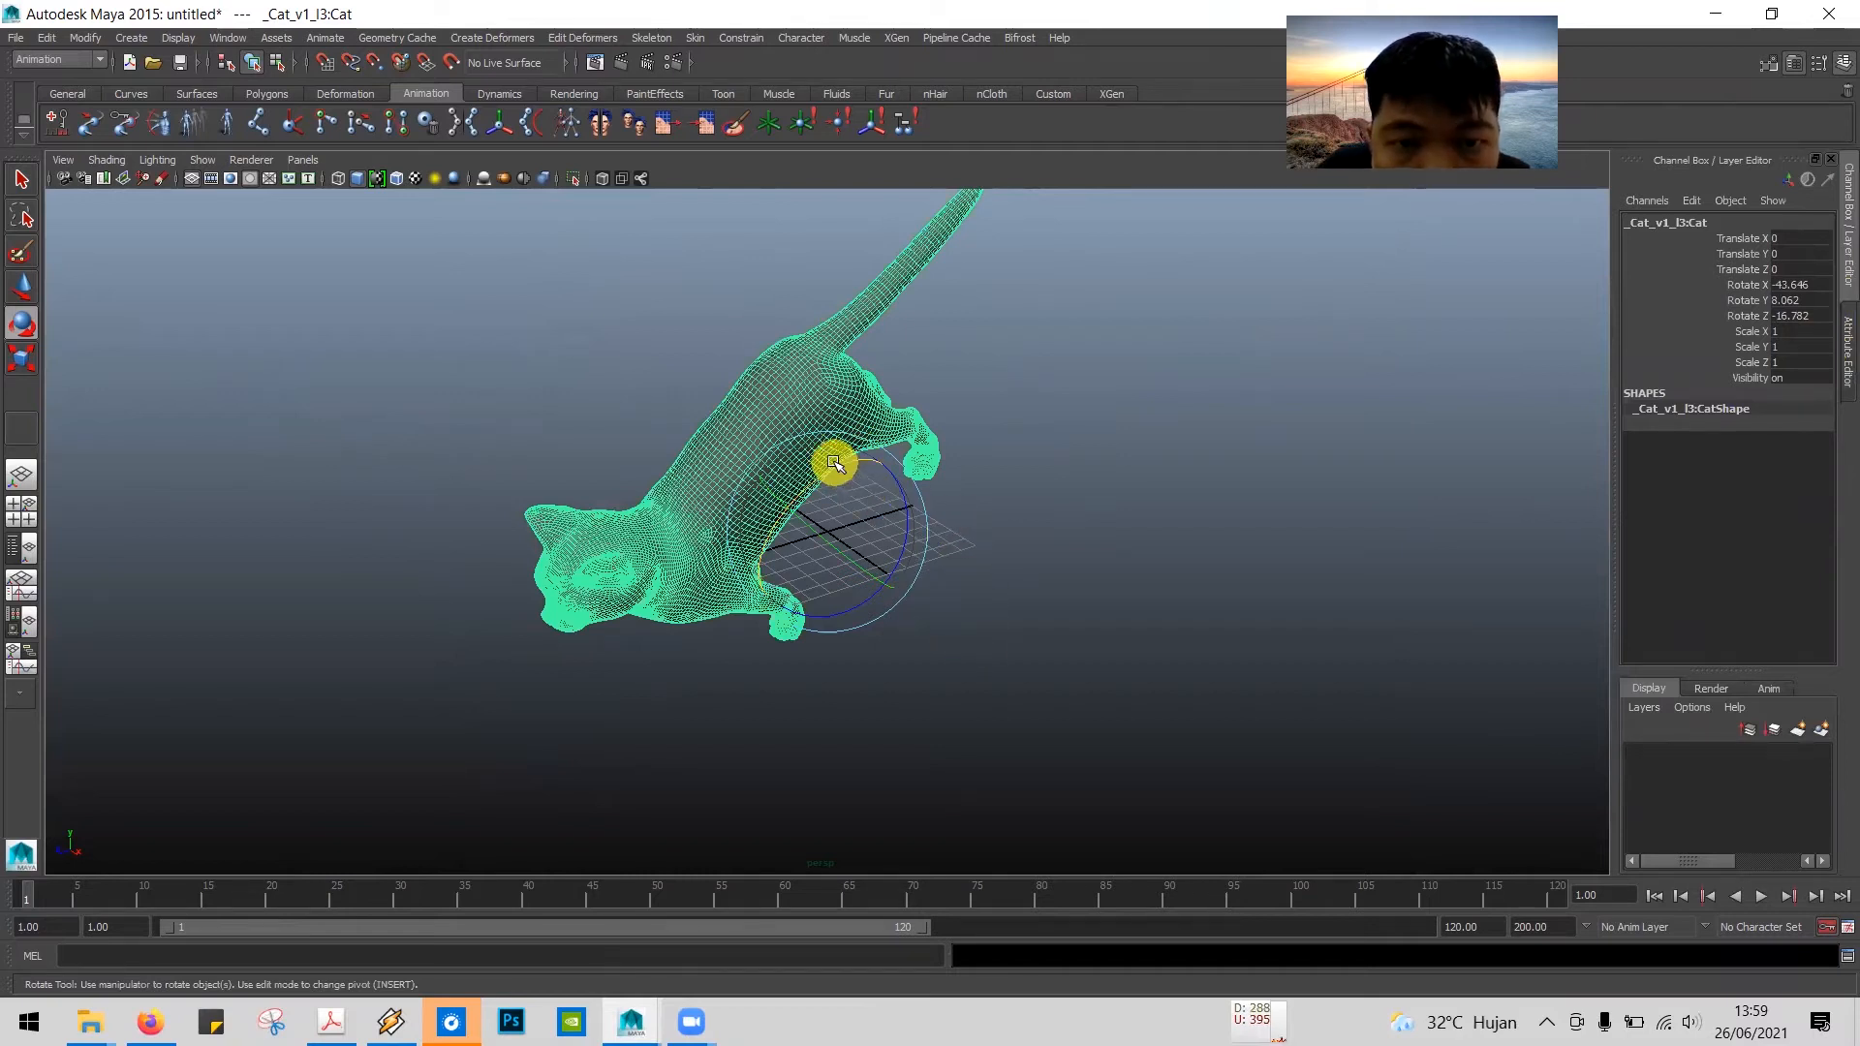
drag(838, 472, 893, 426)
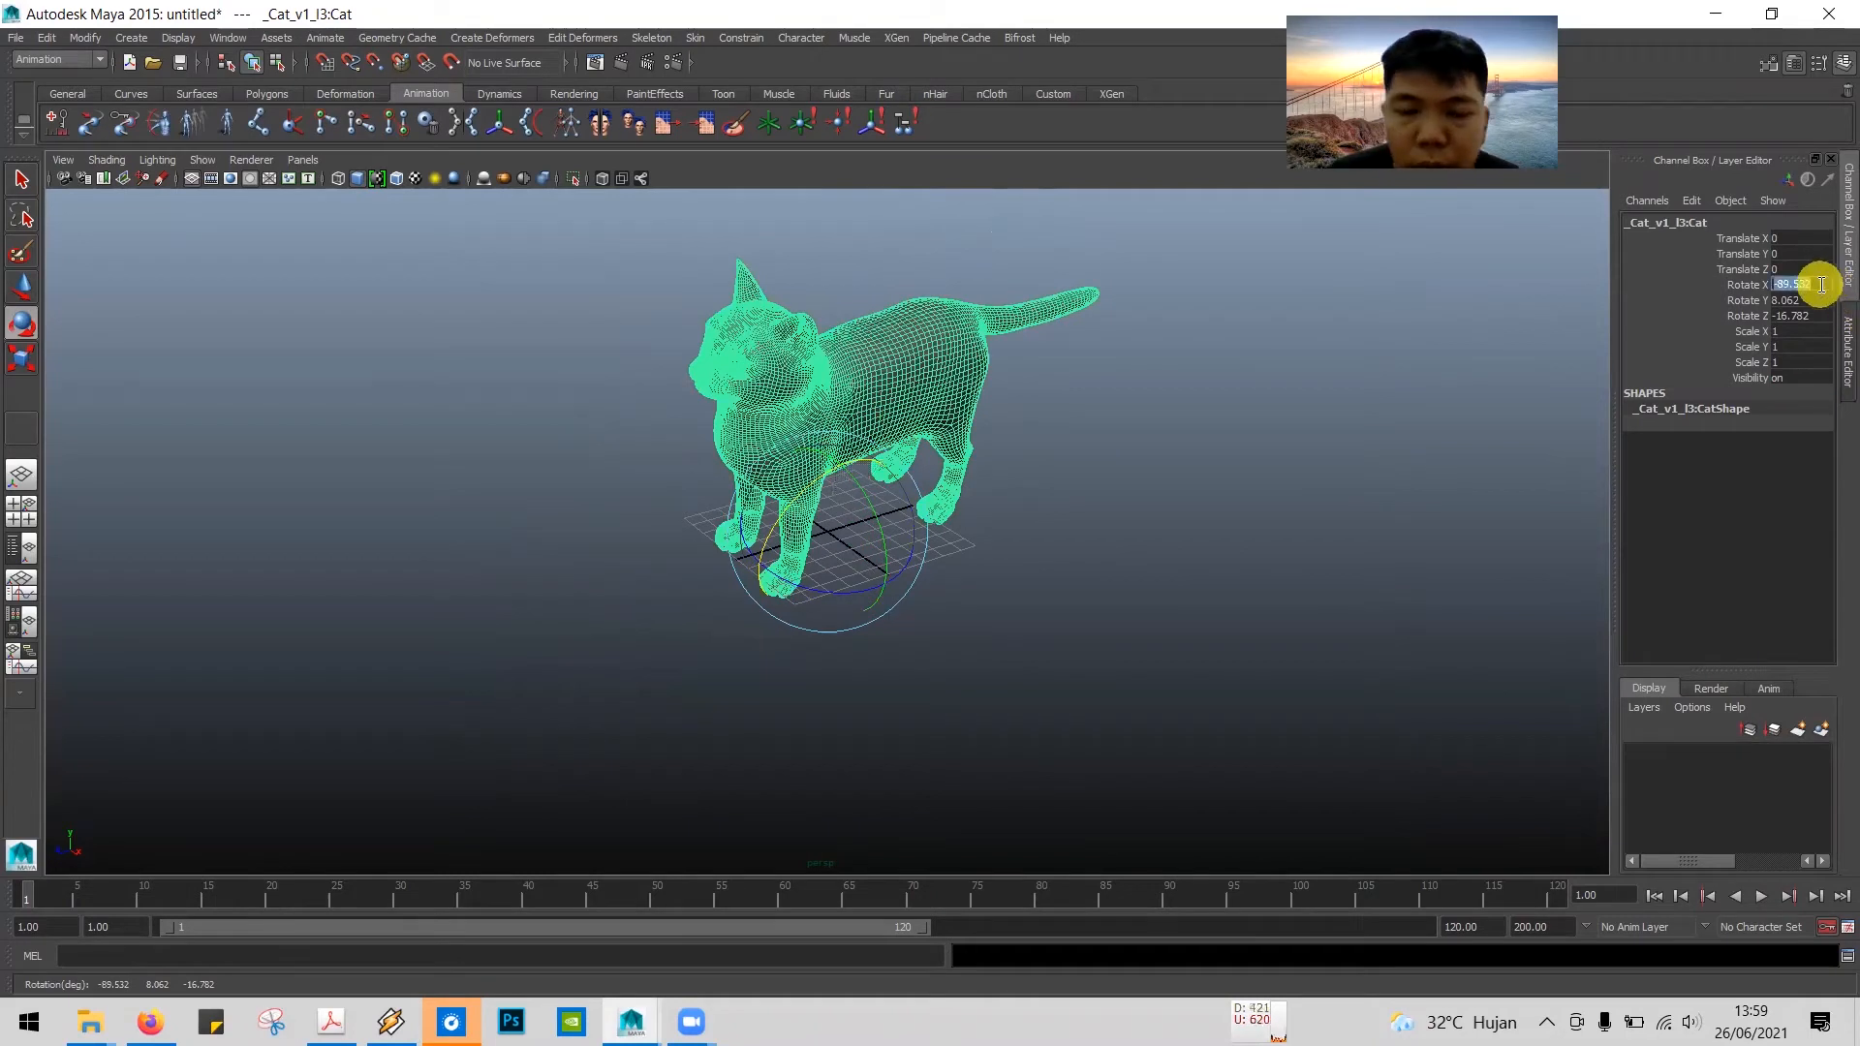
Step: Set the cat's Rotate X to -90 and both Rotate Y and Rotate Z to 0, and deselect it
text(-90)
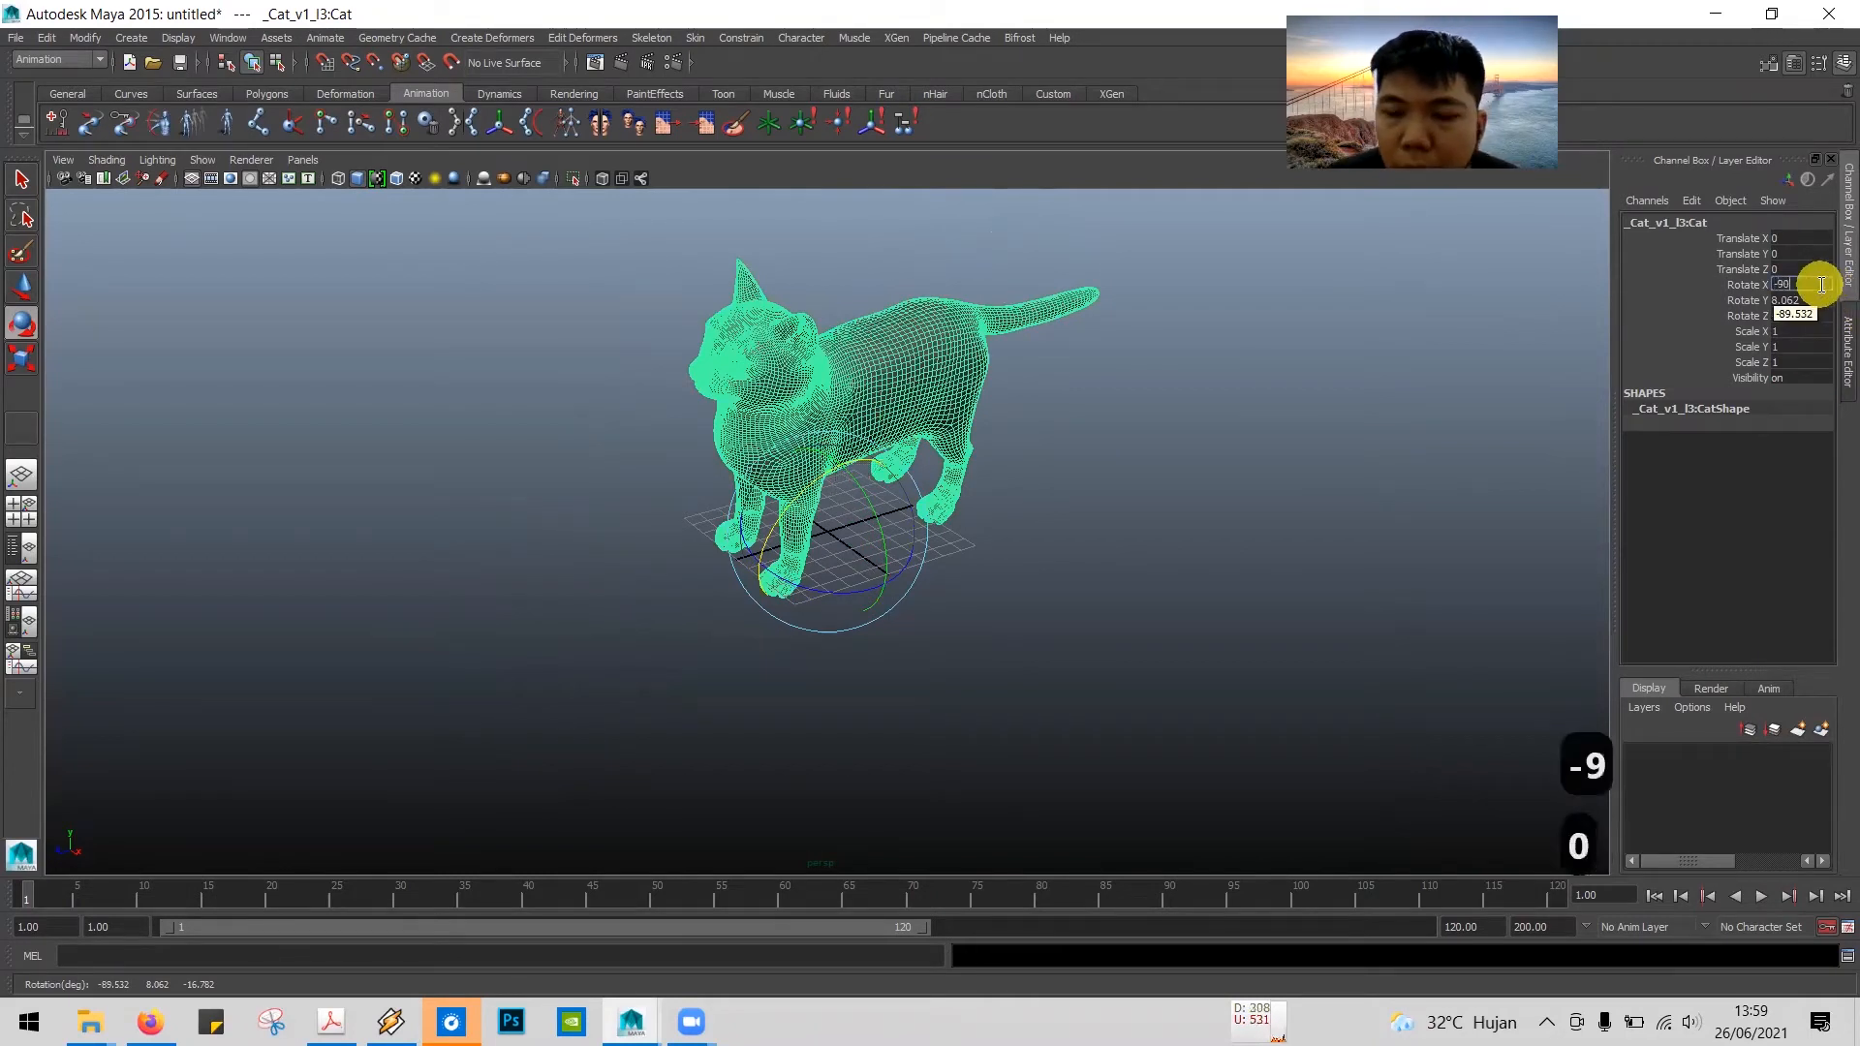
key(Return)
click(1815, 302)
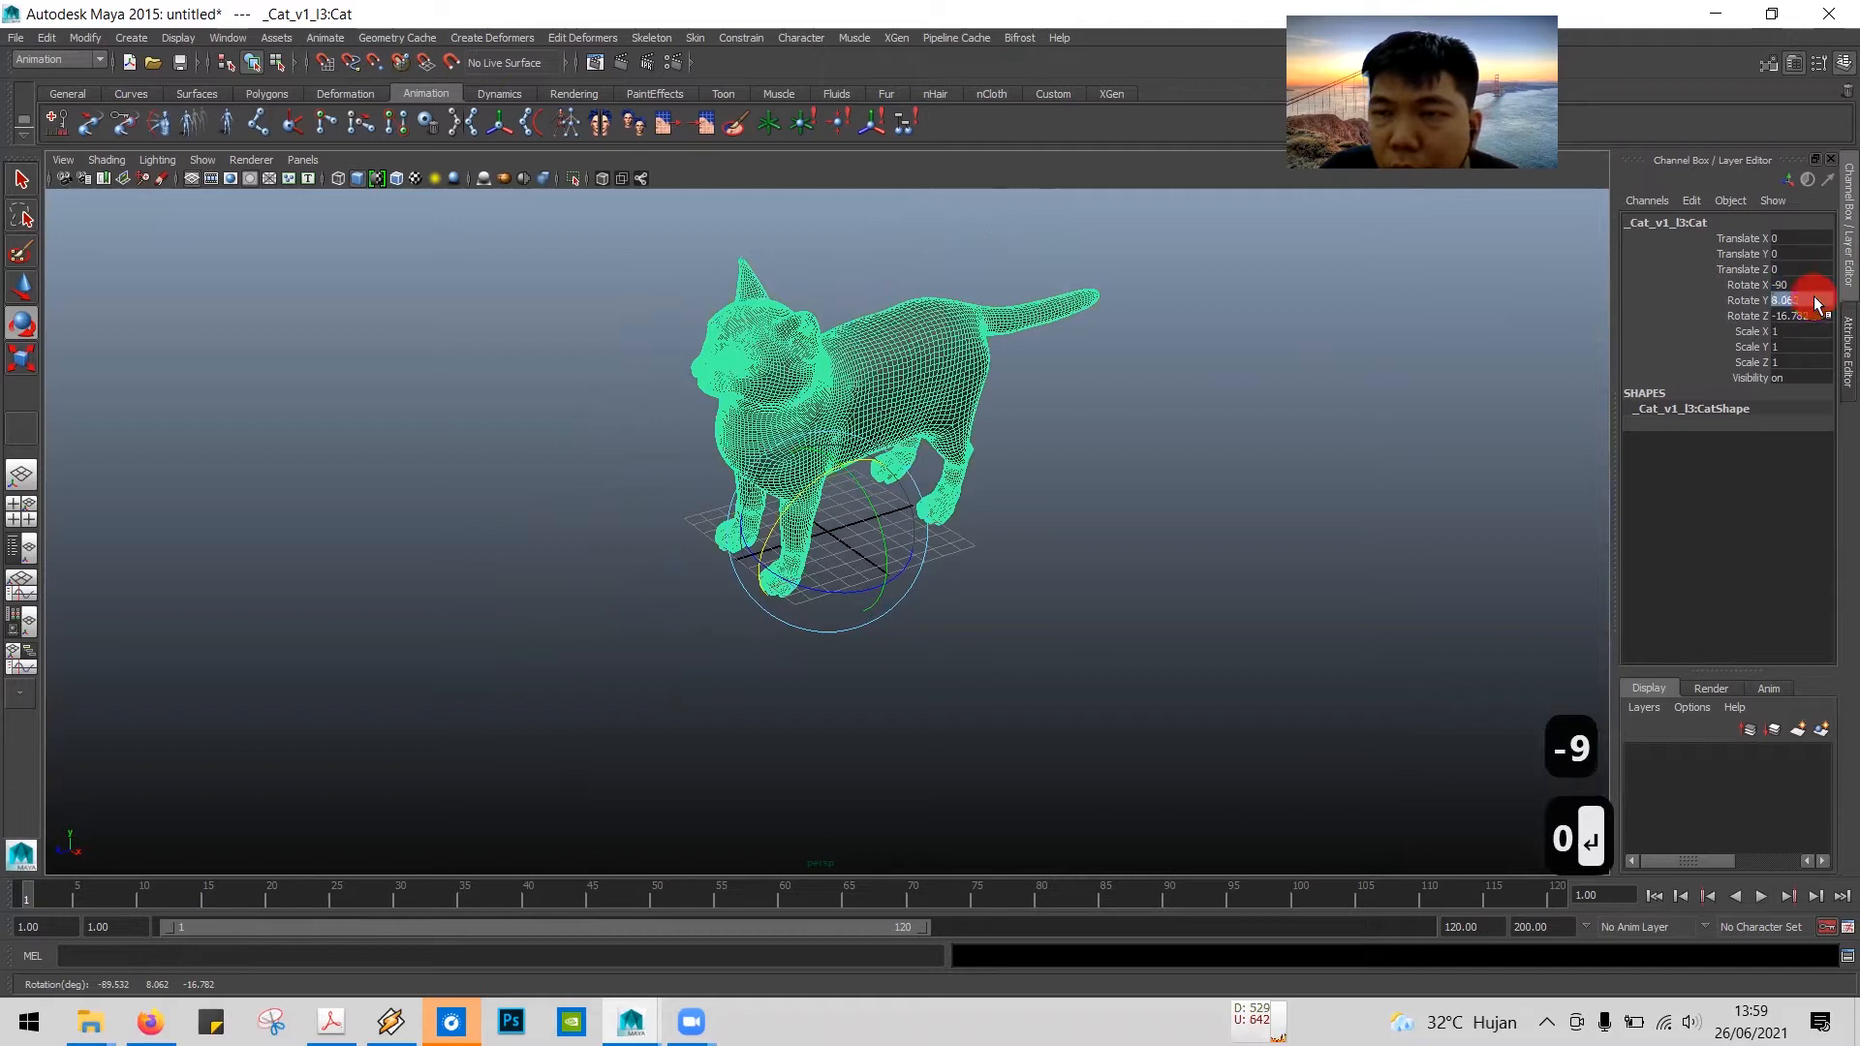
text(0)
key(Tab)
text(0)
key(Tab)
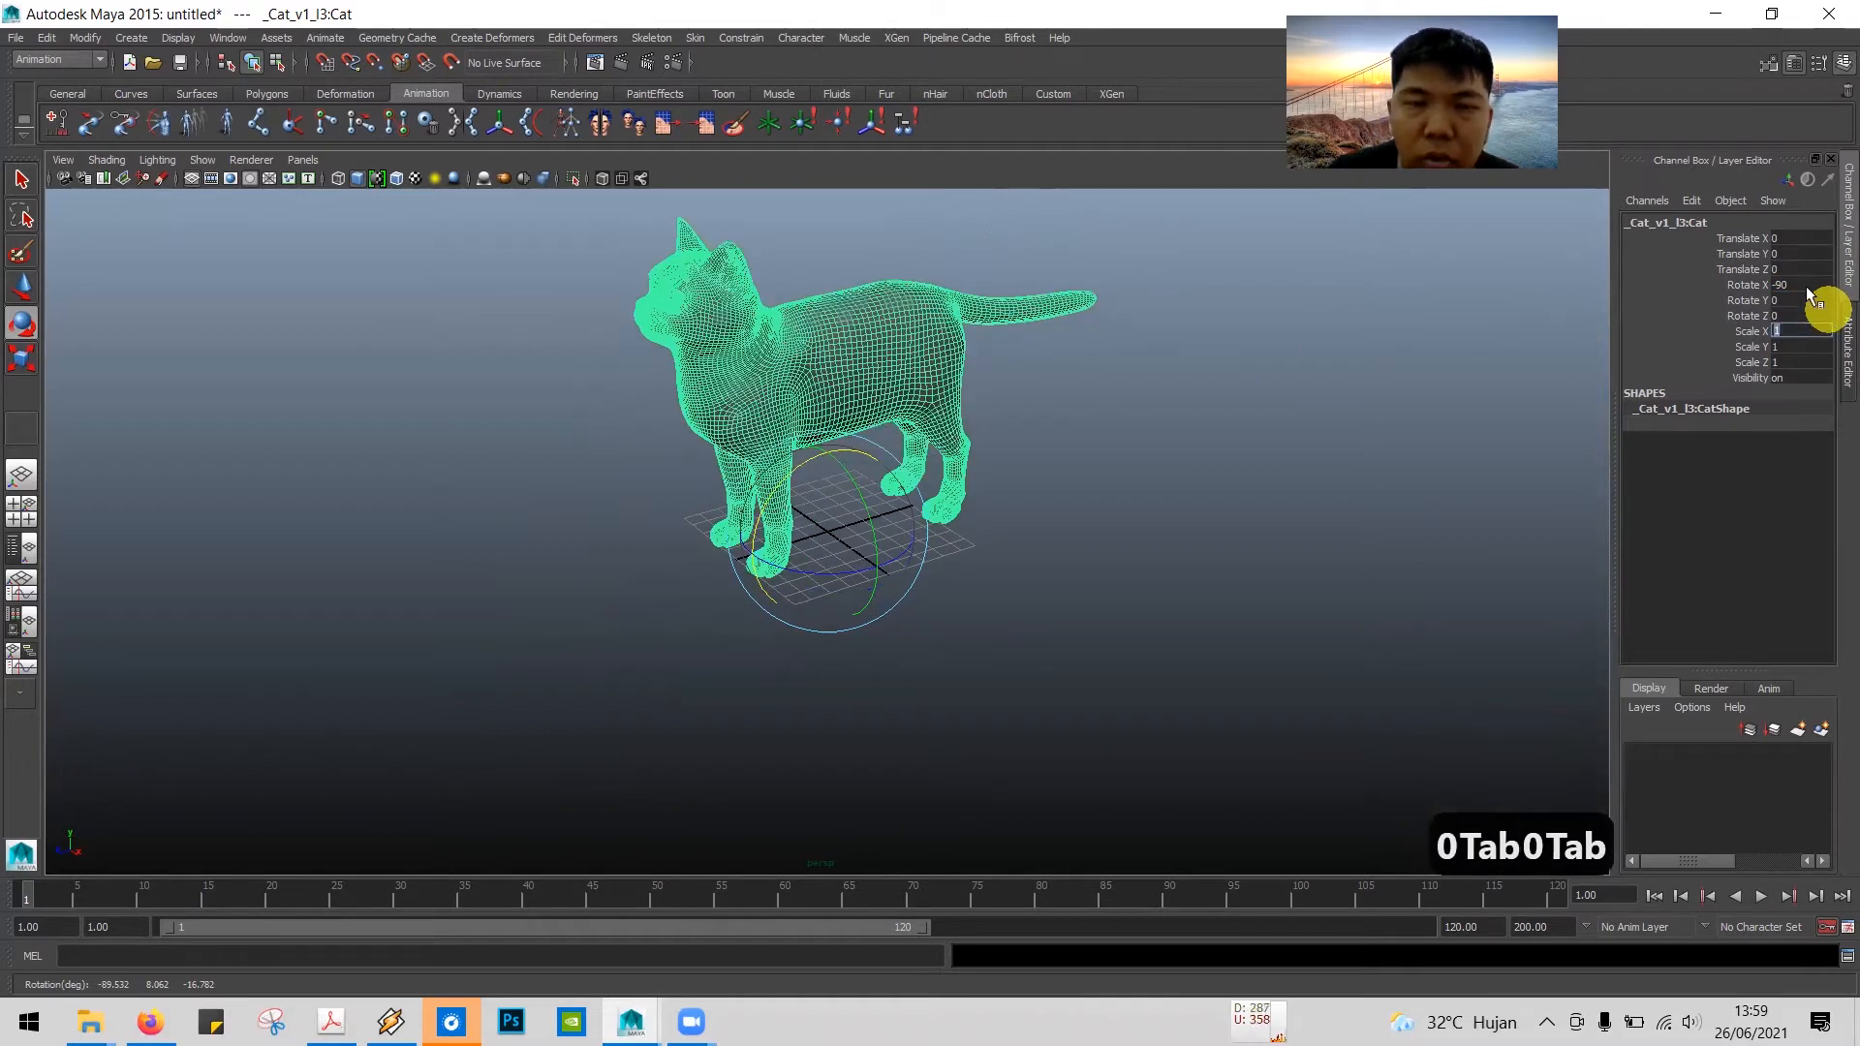
click(245, 301)
Step: Scale the cat mesh down uniformly to about 0.285 so it fits on the grid, and deselect it
alt+drag(986, 418, 1001, 369)
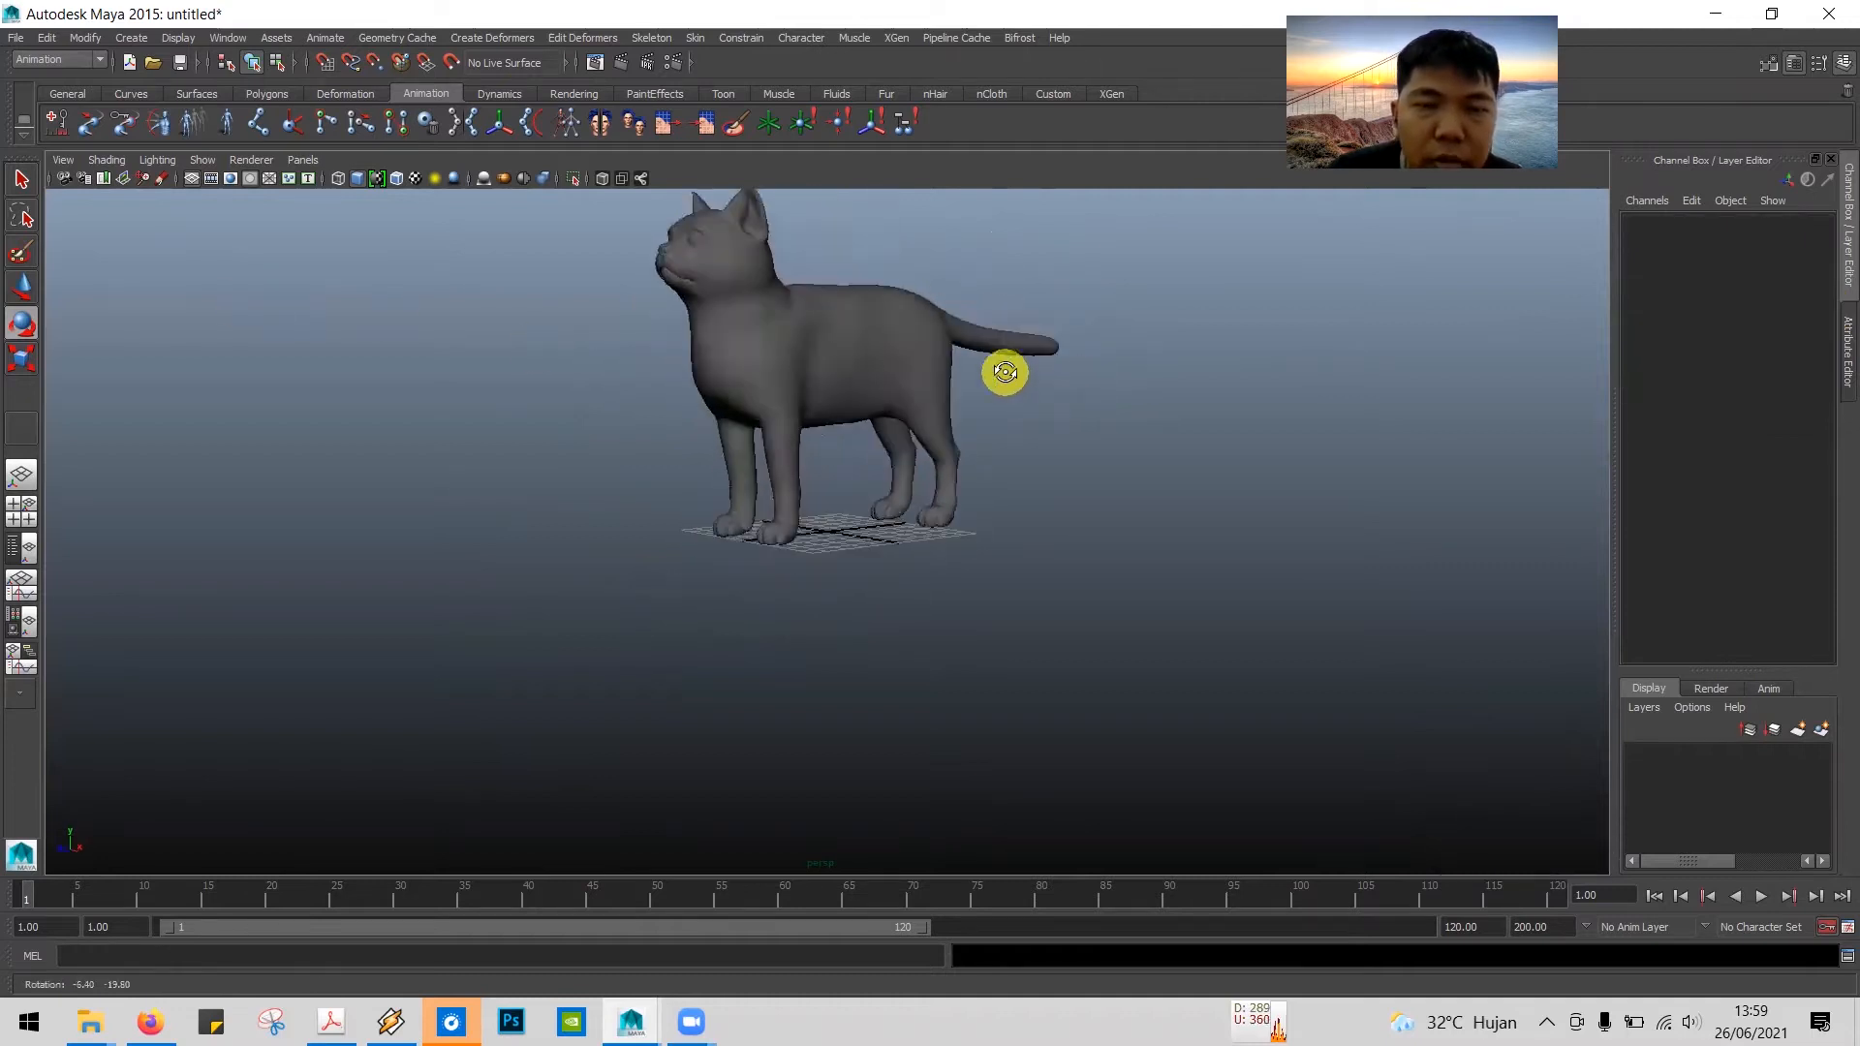
click(814, 336)
click(24, 358)
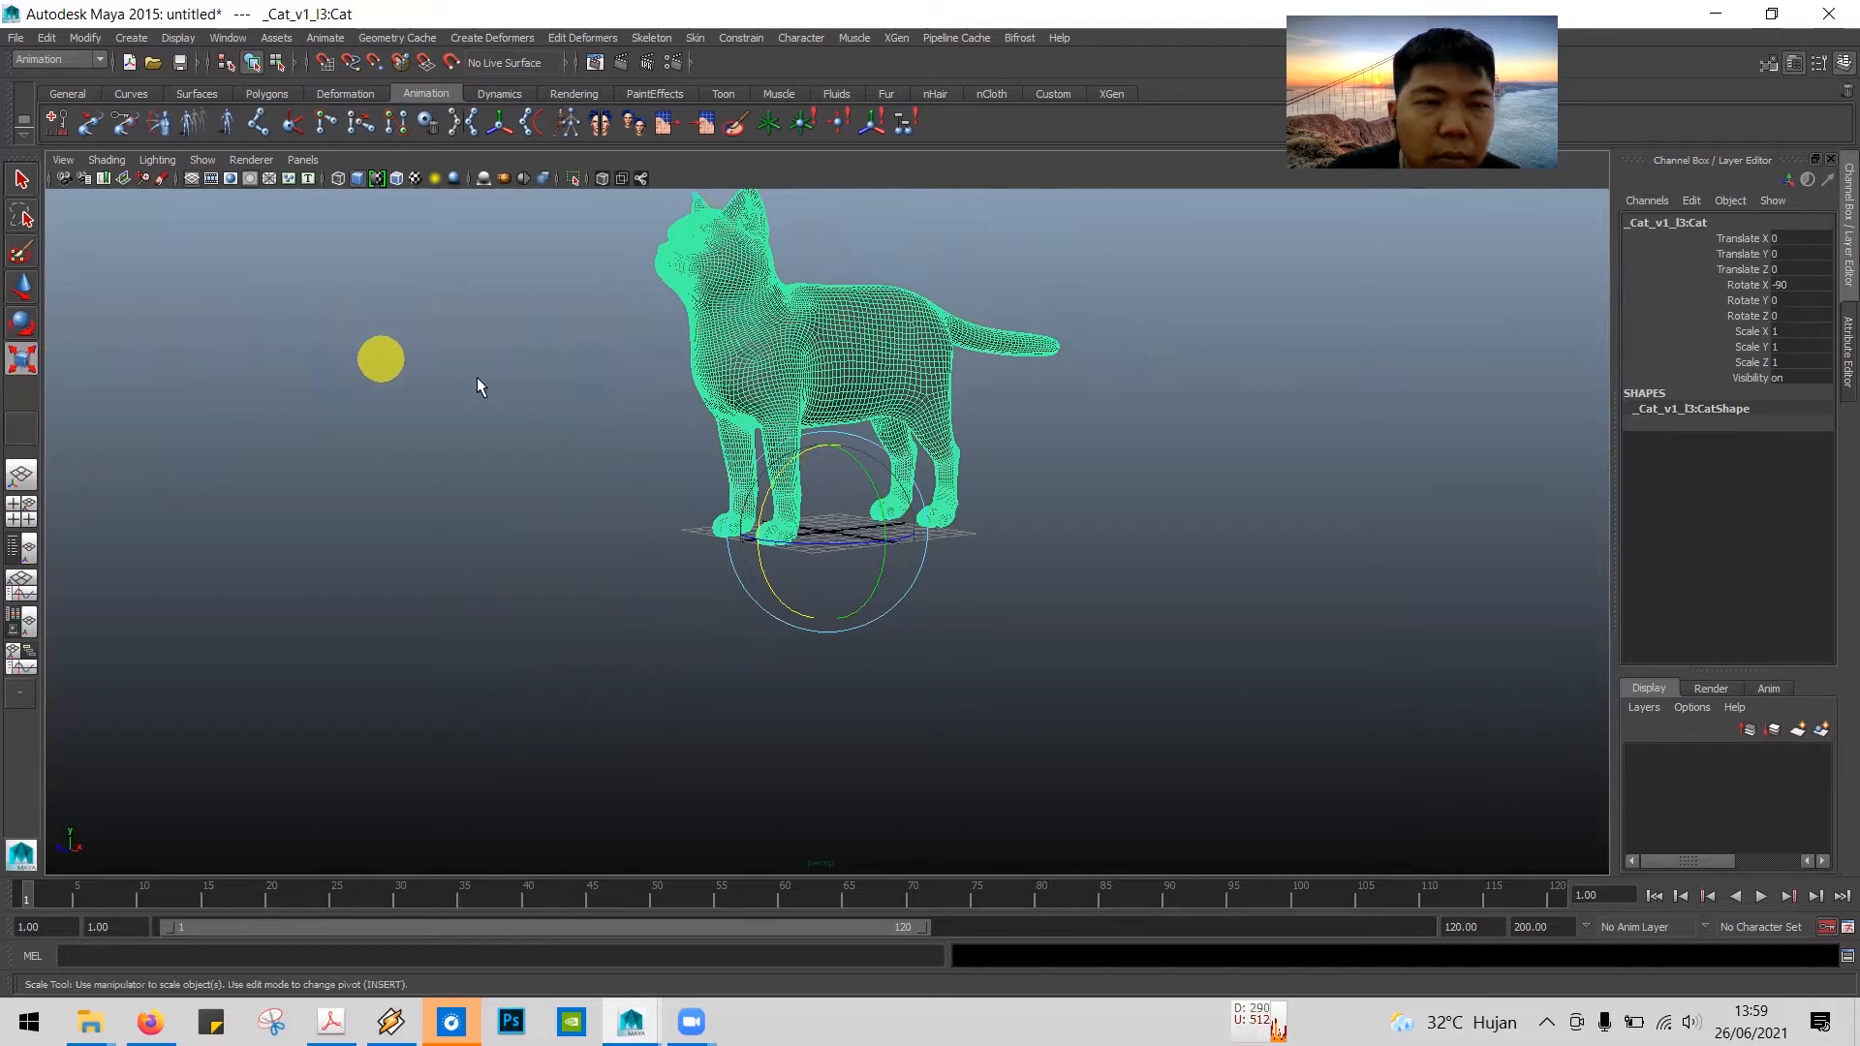
drag(829, 531, 614, 593)
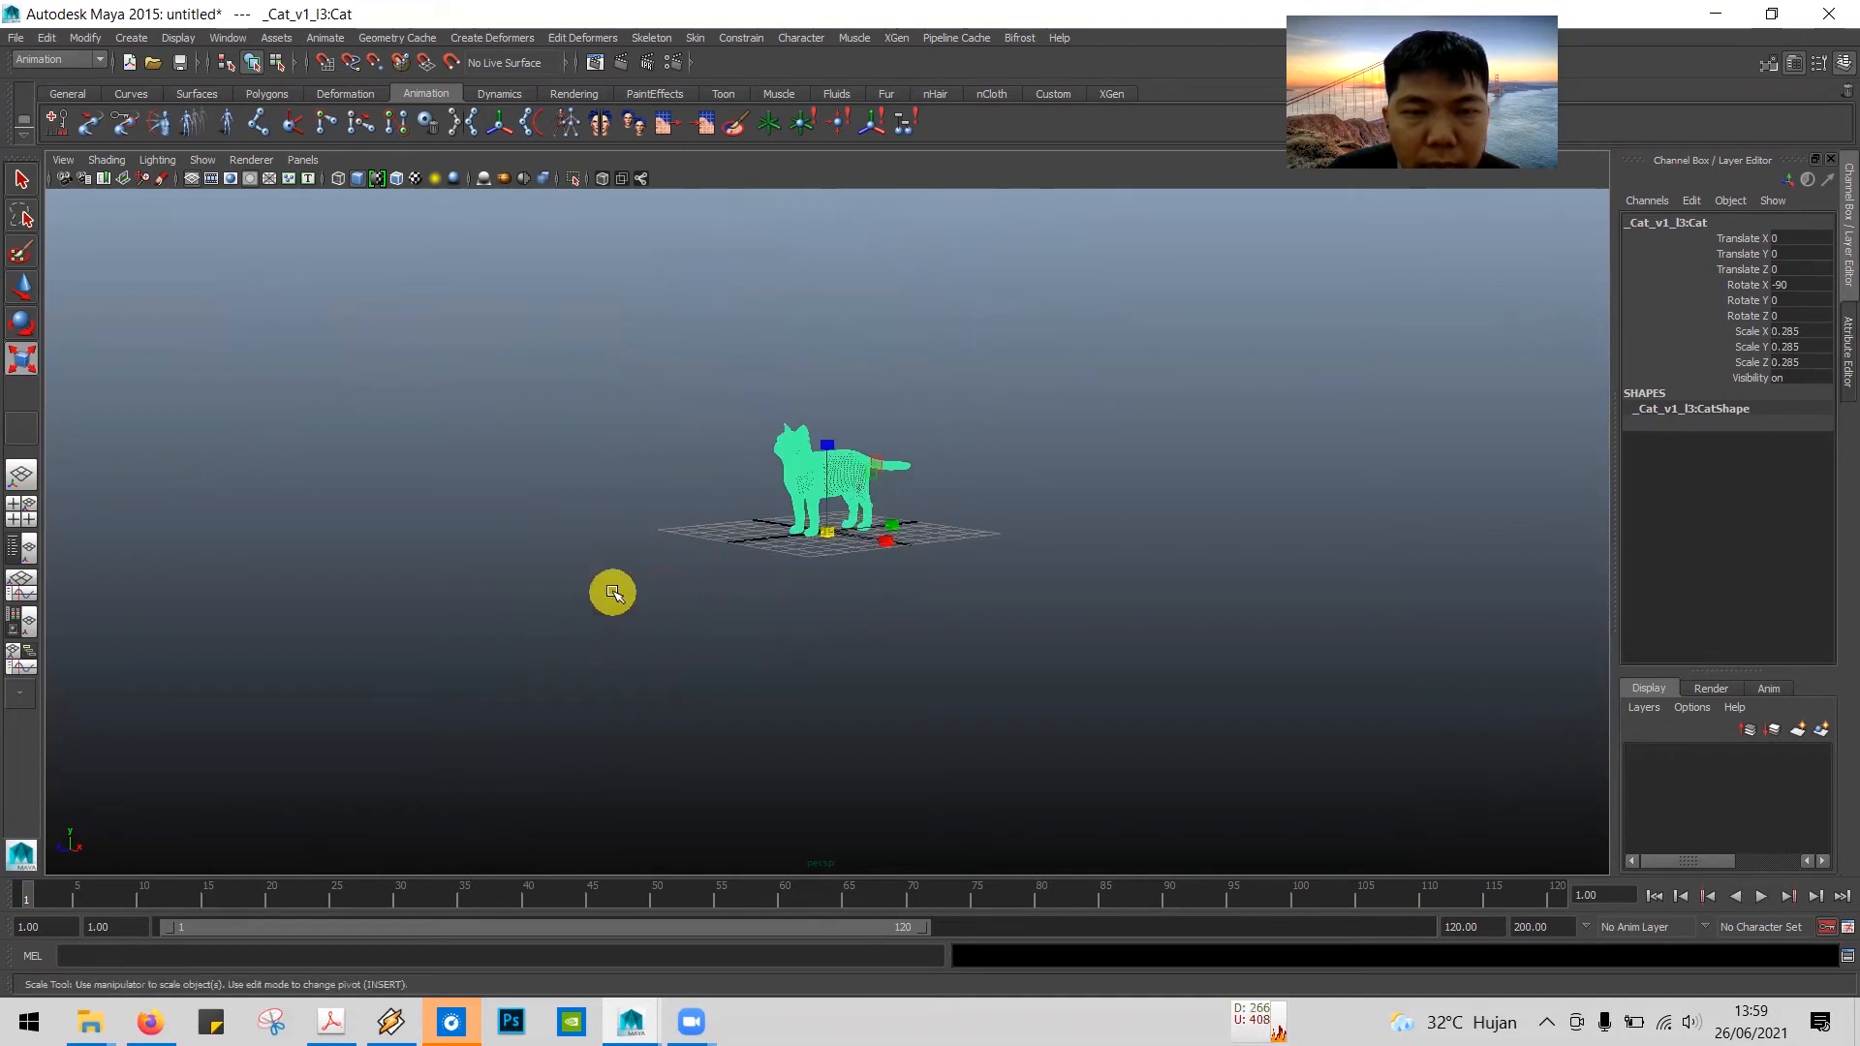
scroll(1059, 511, up, 5)
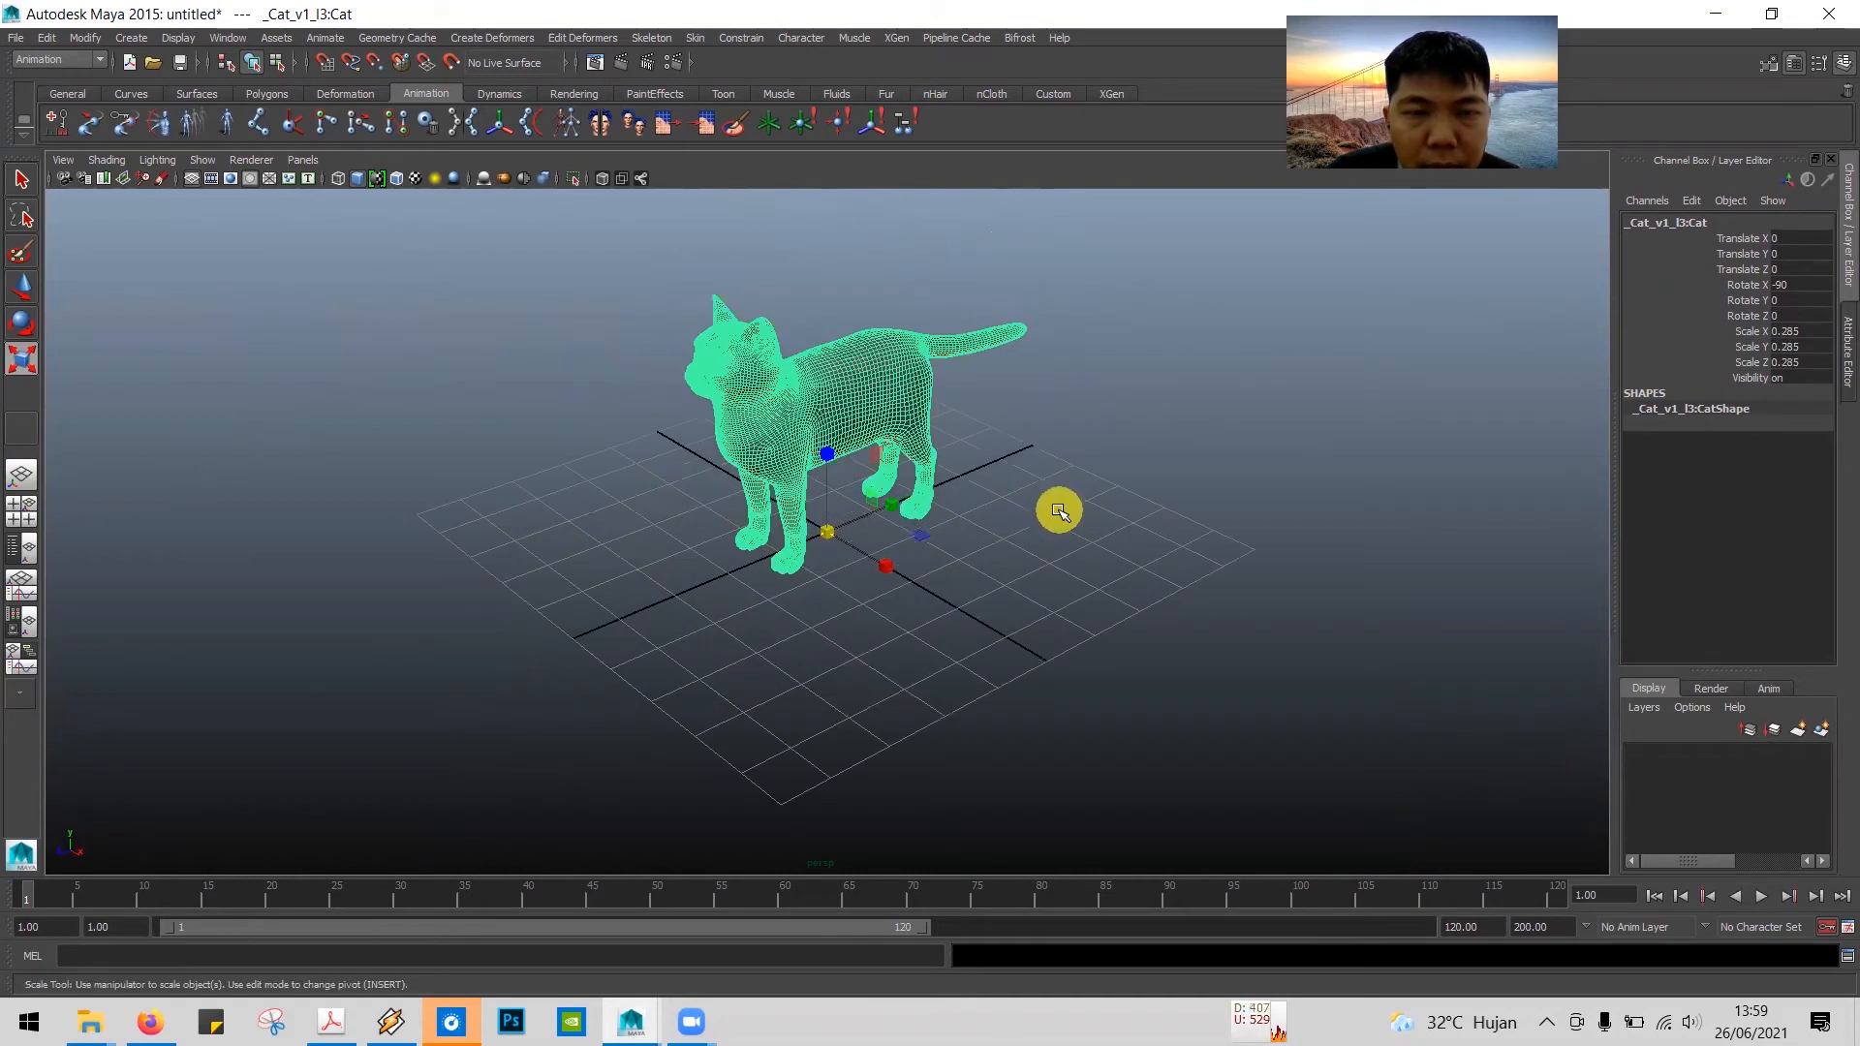
click(1124, 417)
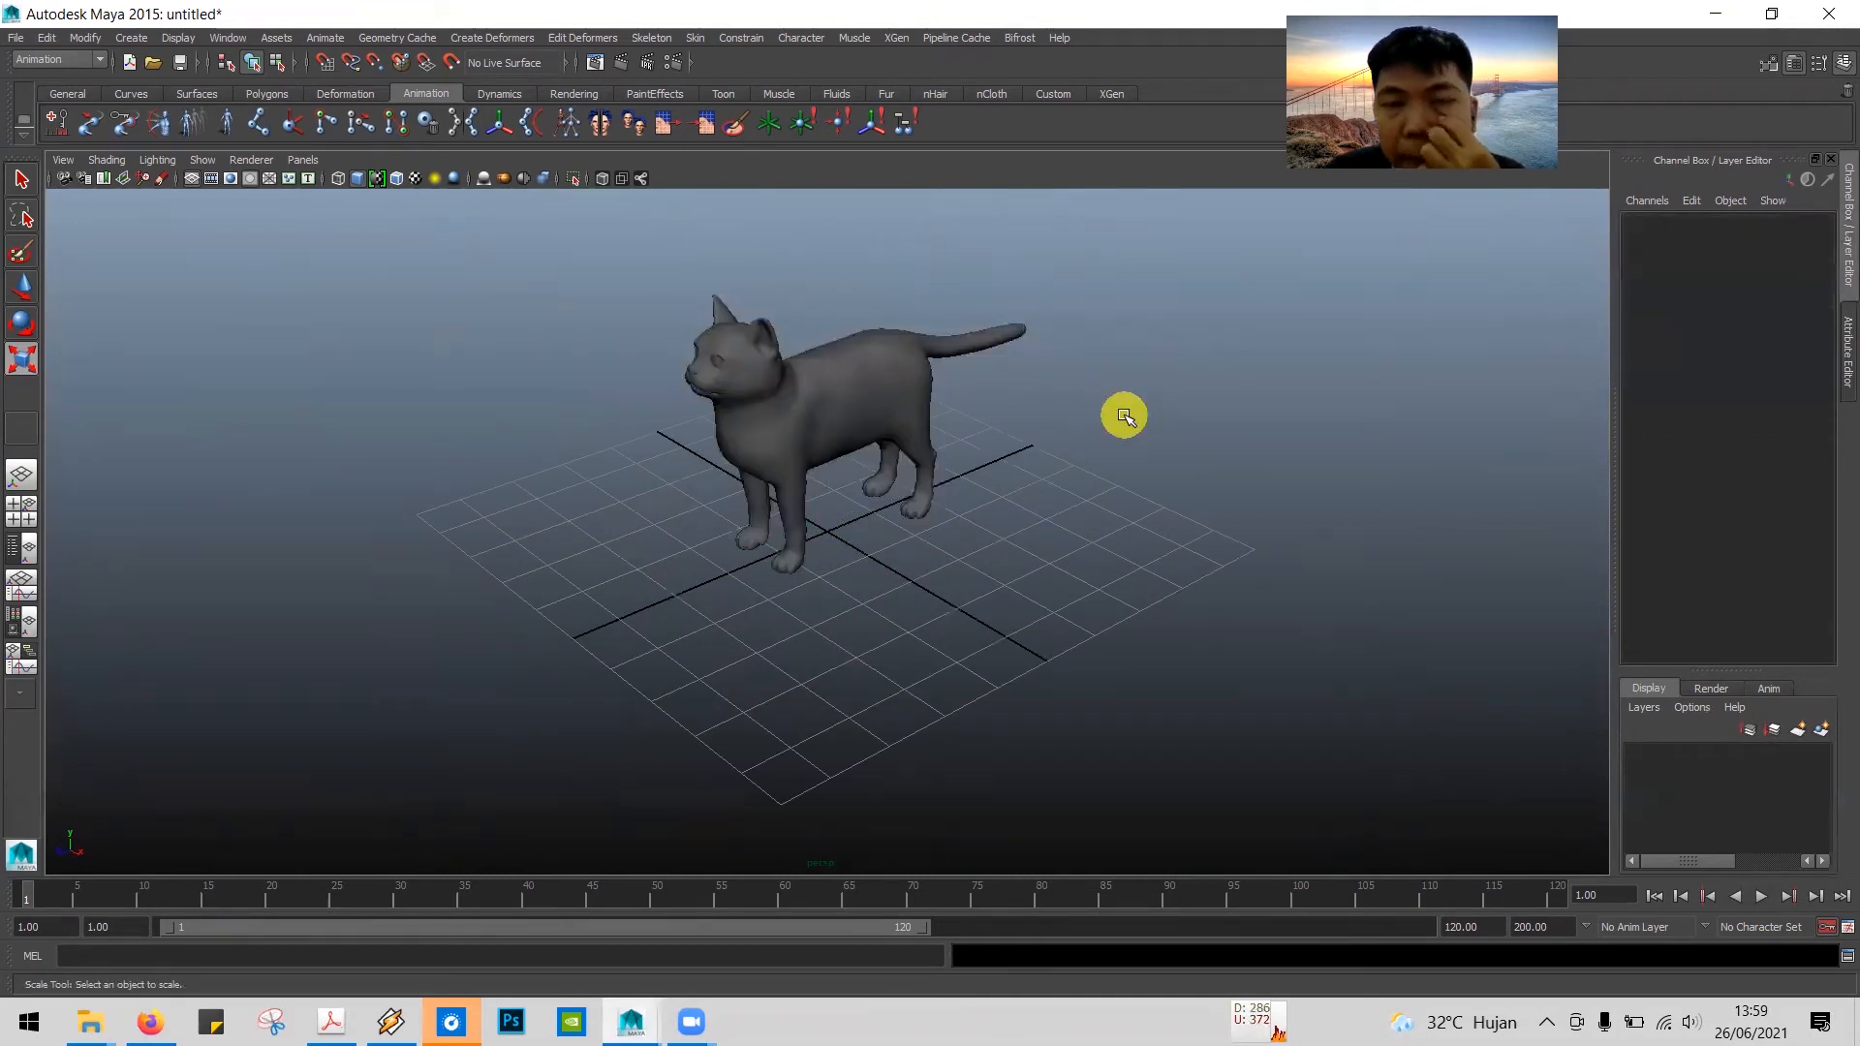
Step: Switch to the tutorial PDF in Adobe Acrobat and read step 3 on opening the Attribute Editor for the imported object
key(alt+Tab)
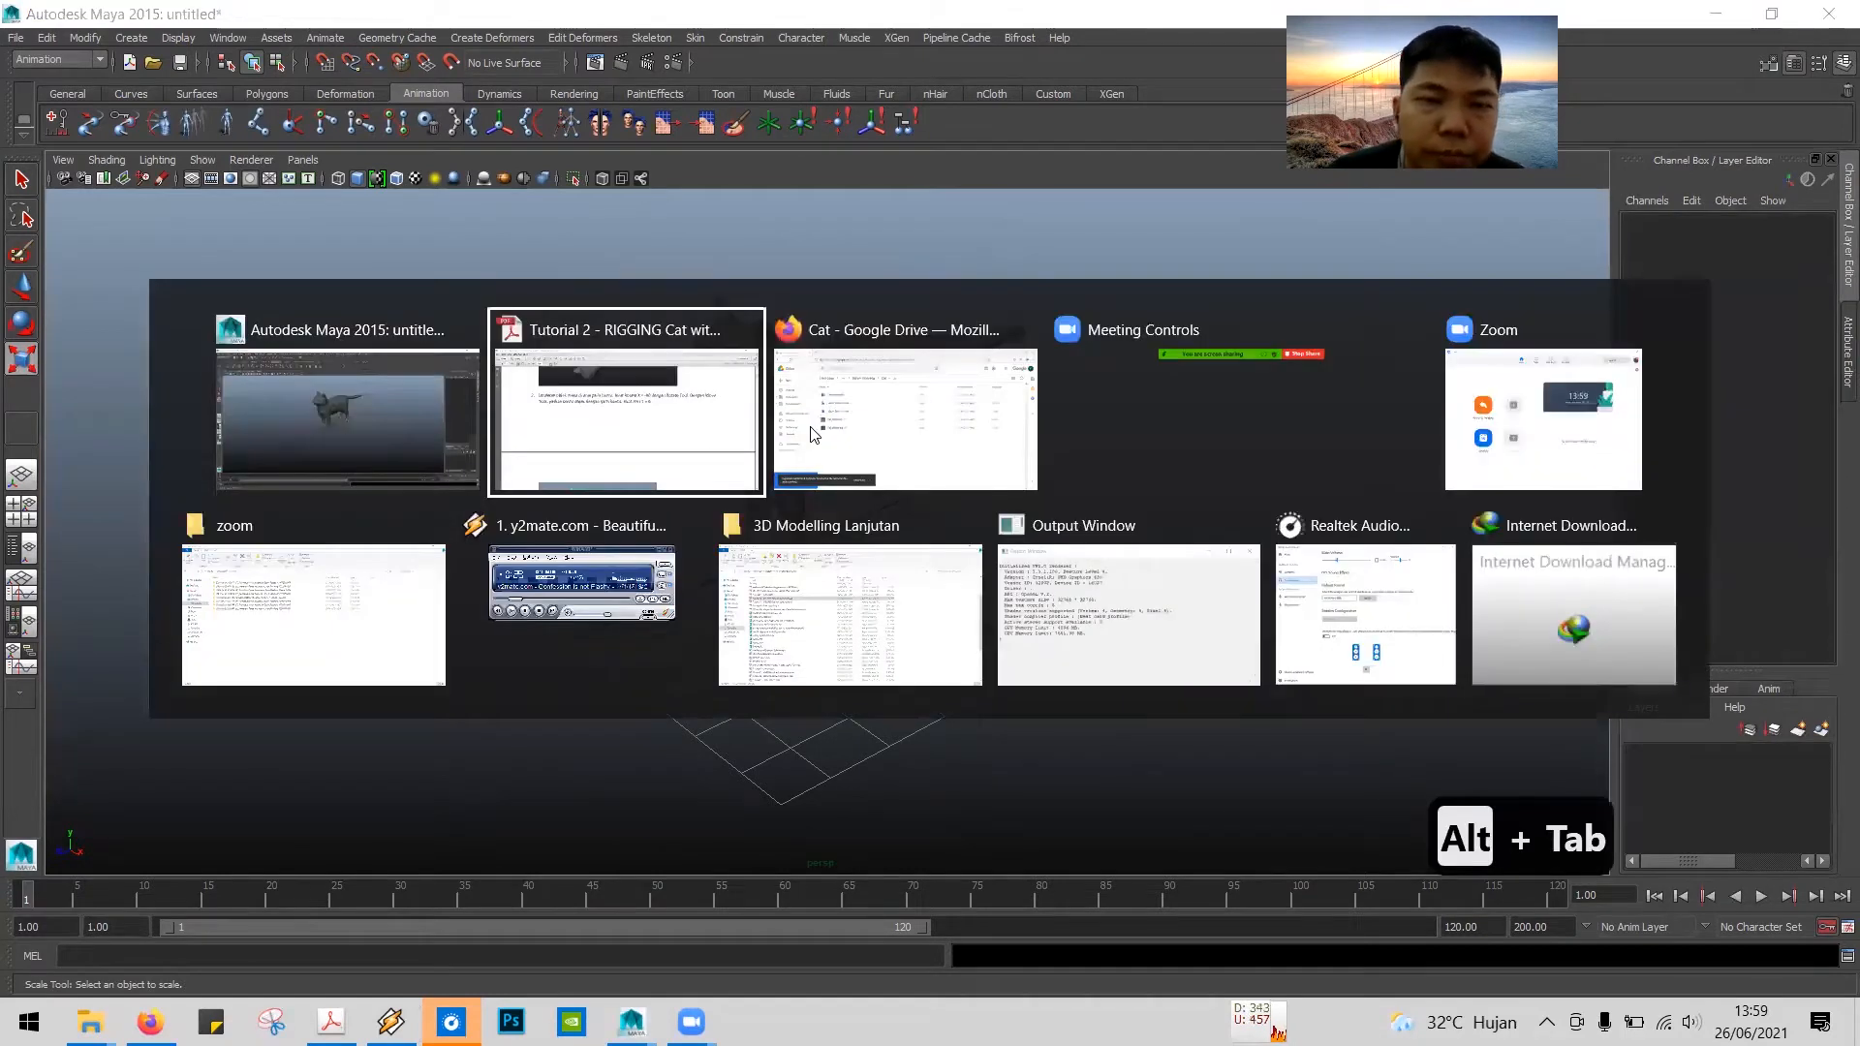
scroll(813, 434, down, 10)
scroll(813, 436, down, 10)
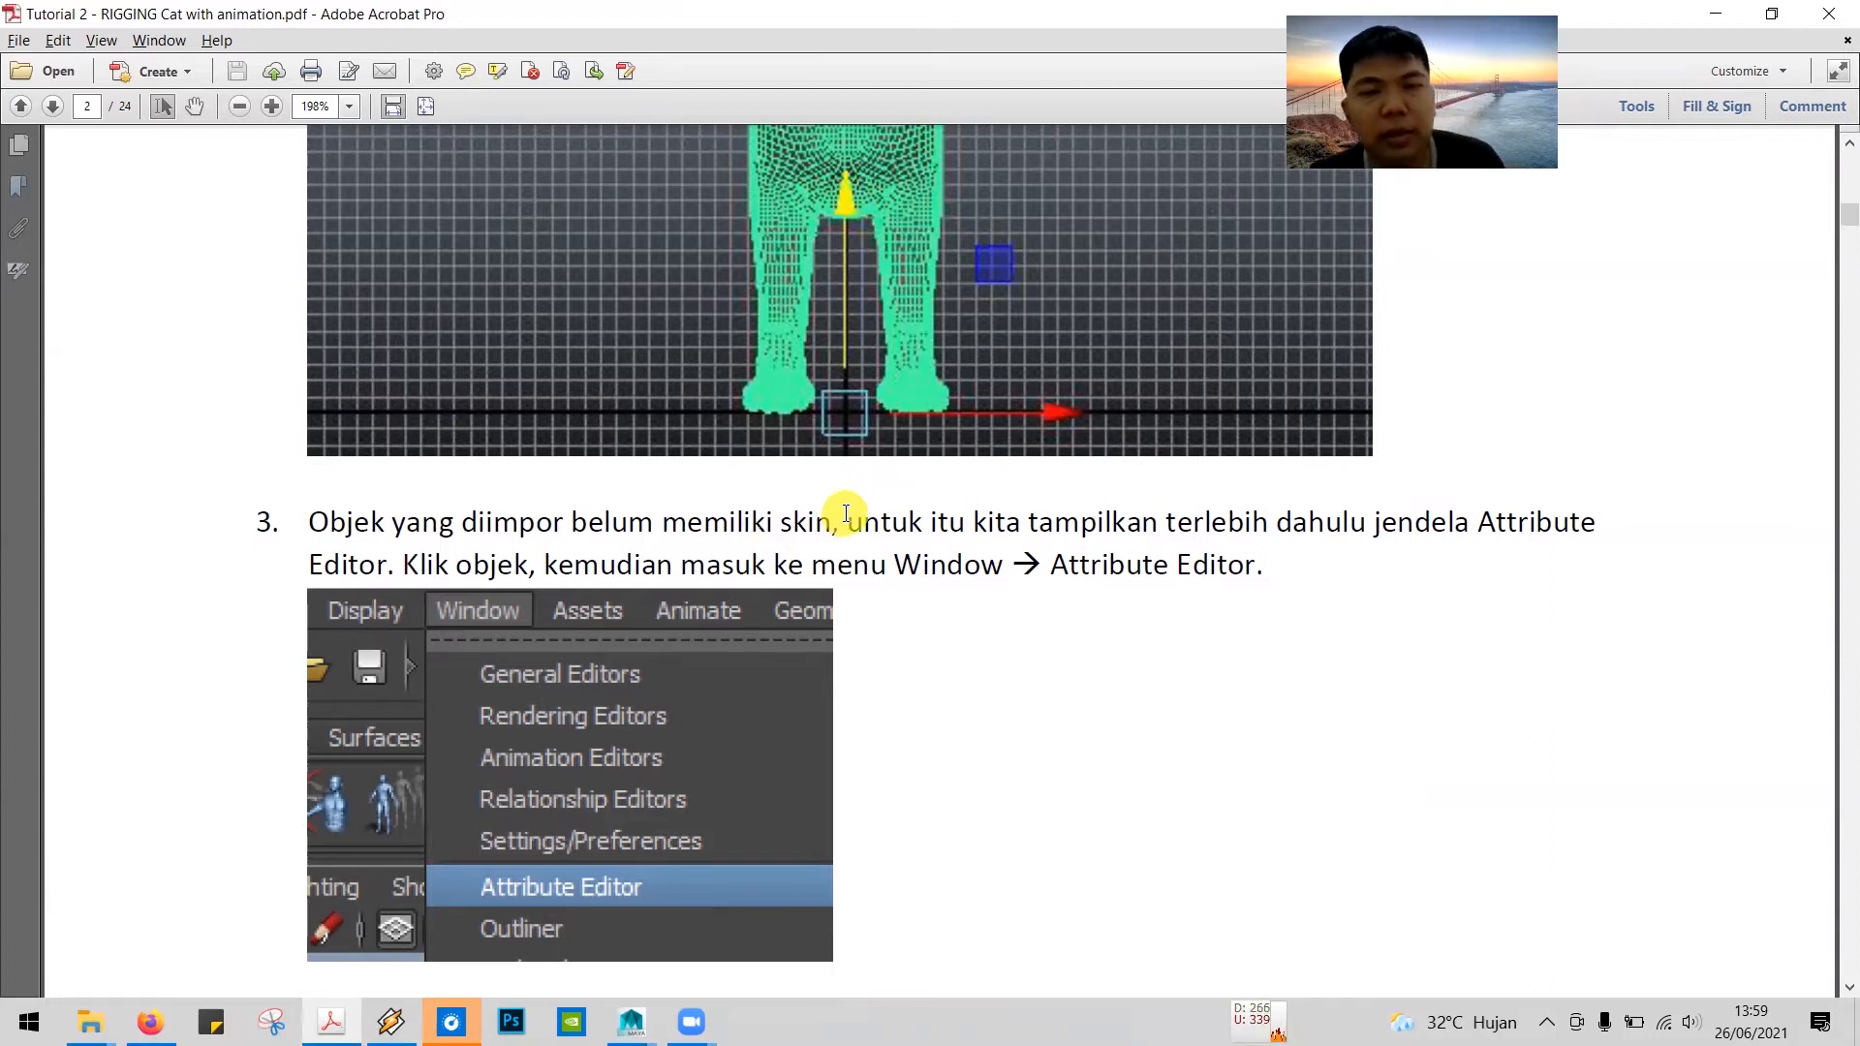
Step: Check the Cat folder in Google Drive for the Cat_diffuse.jpg texture and return to the tutorial PDF to read on to step 4
key(alt+Tab)
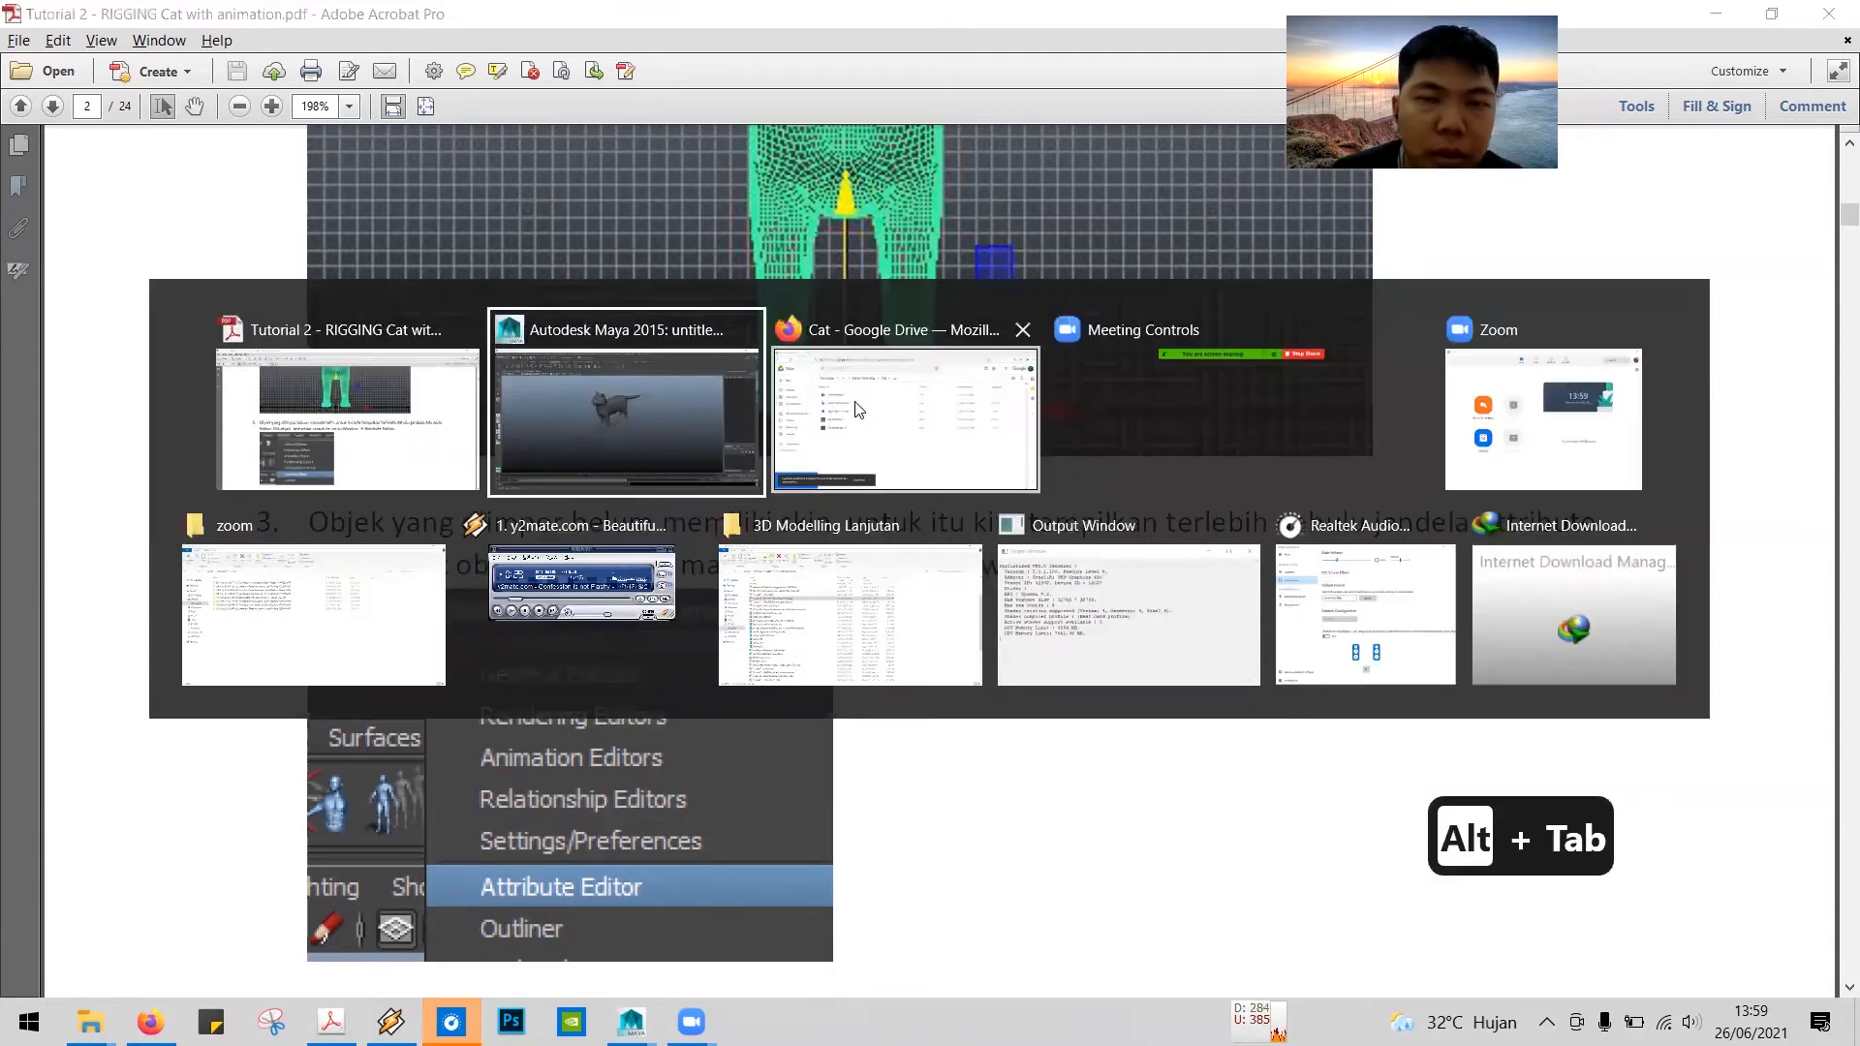
click(857, 411)
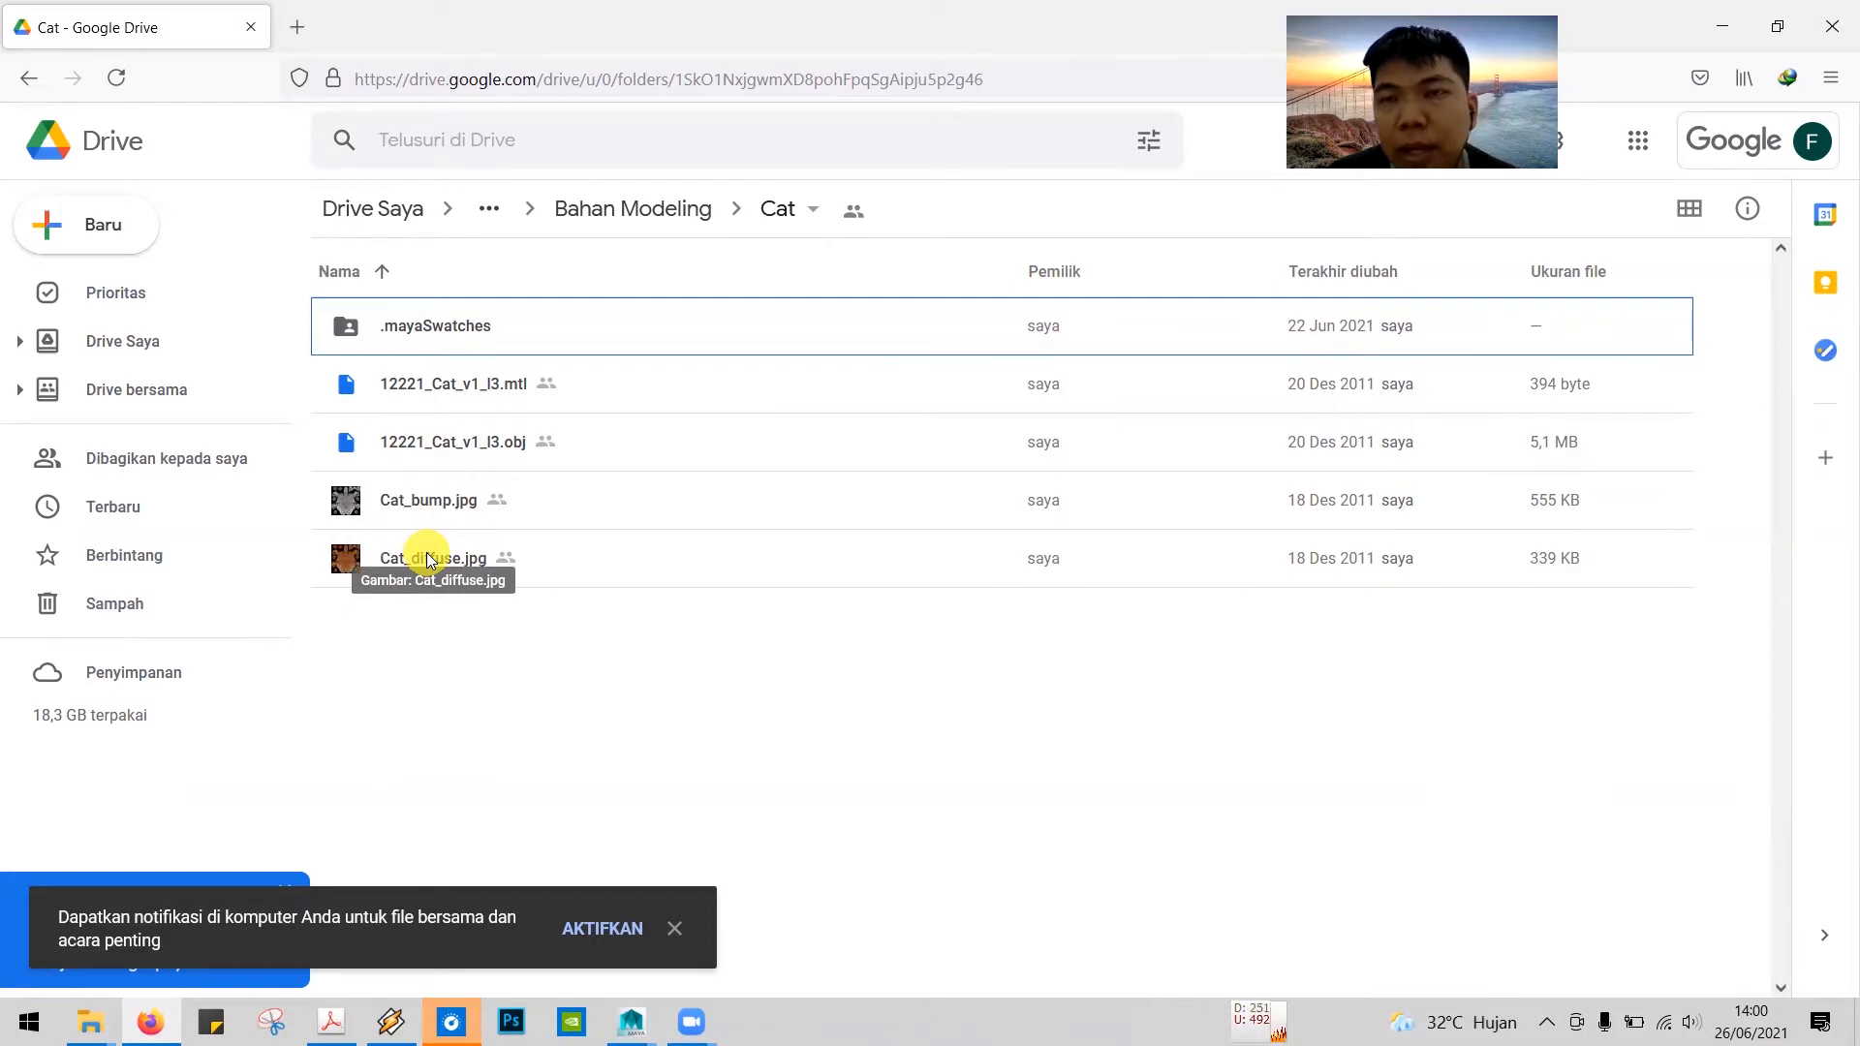
key(alt+Tab)
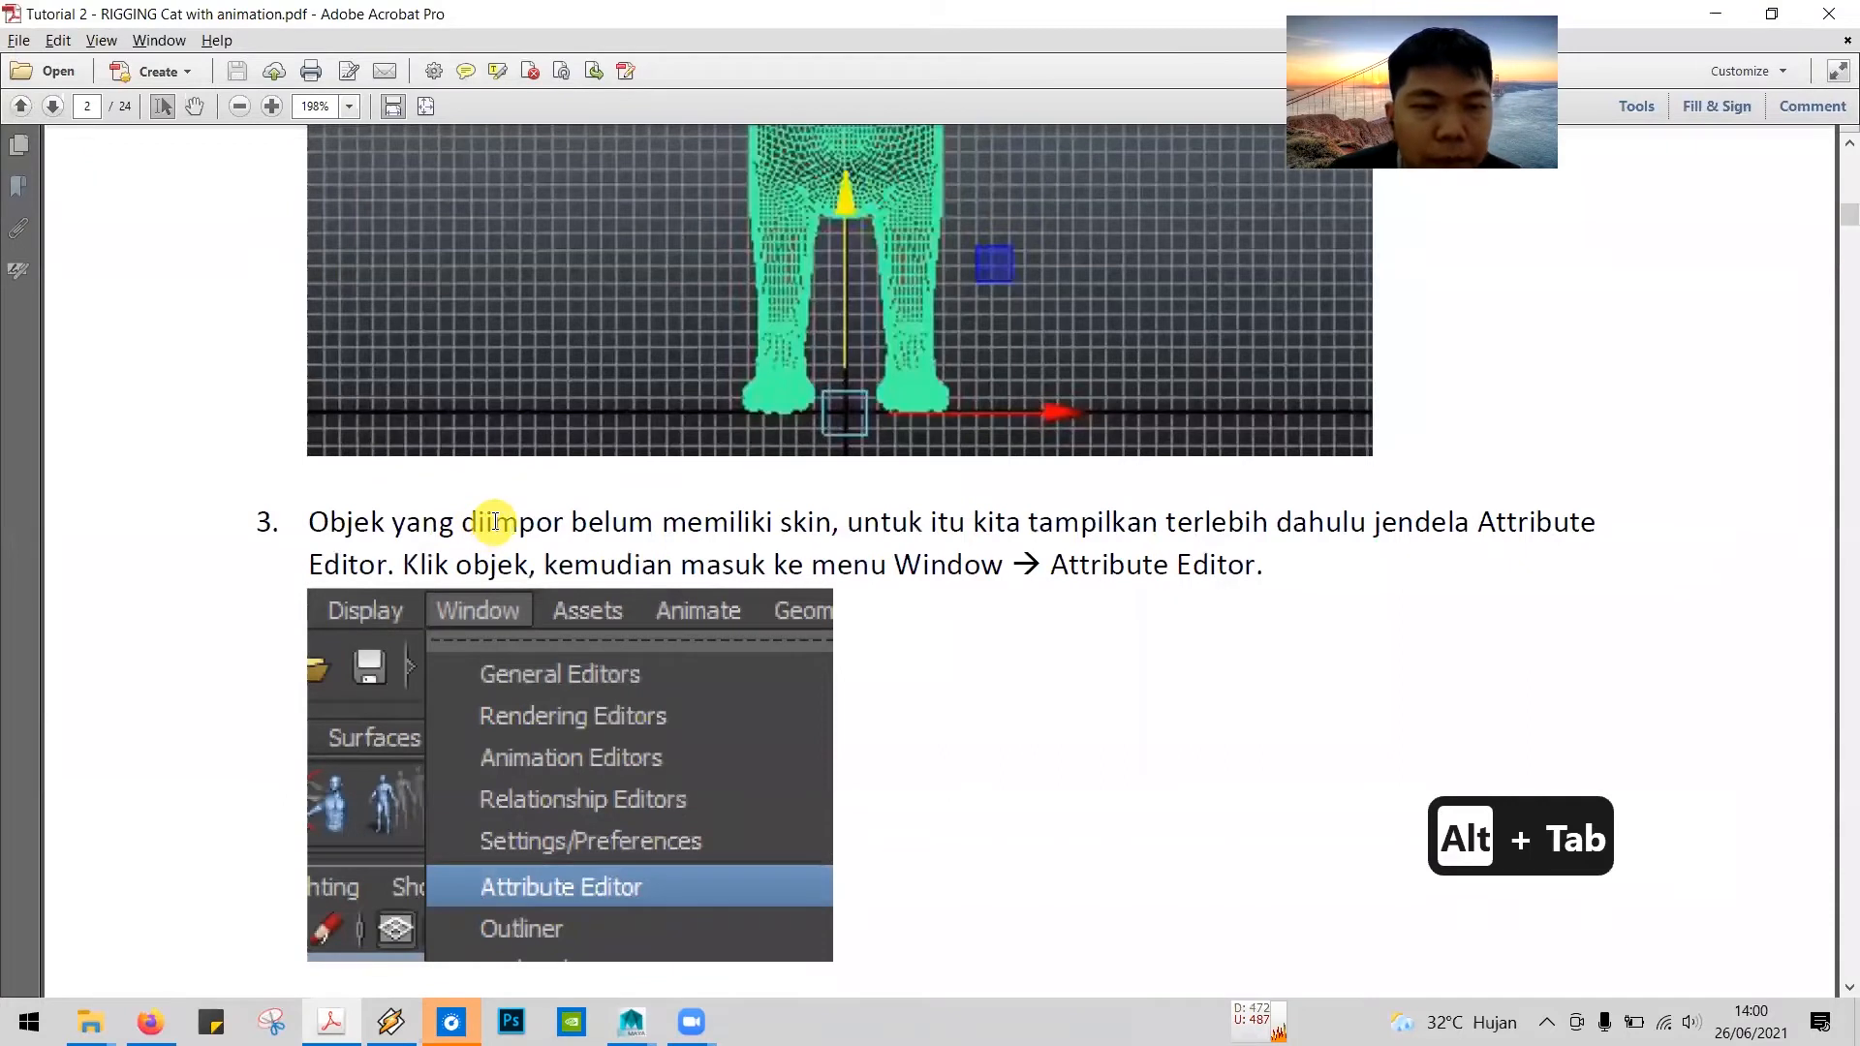
scroll(484, 521, down, 3)
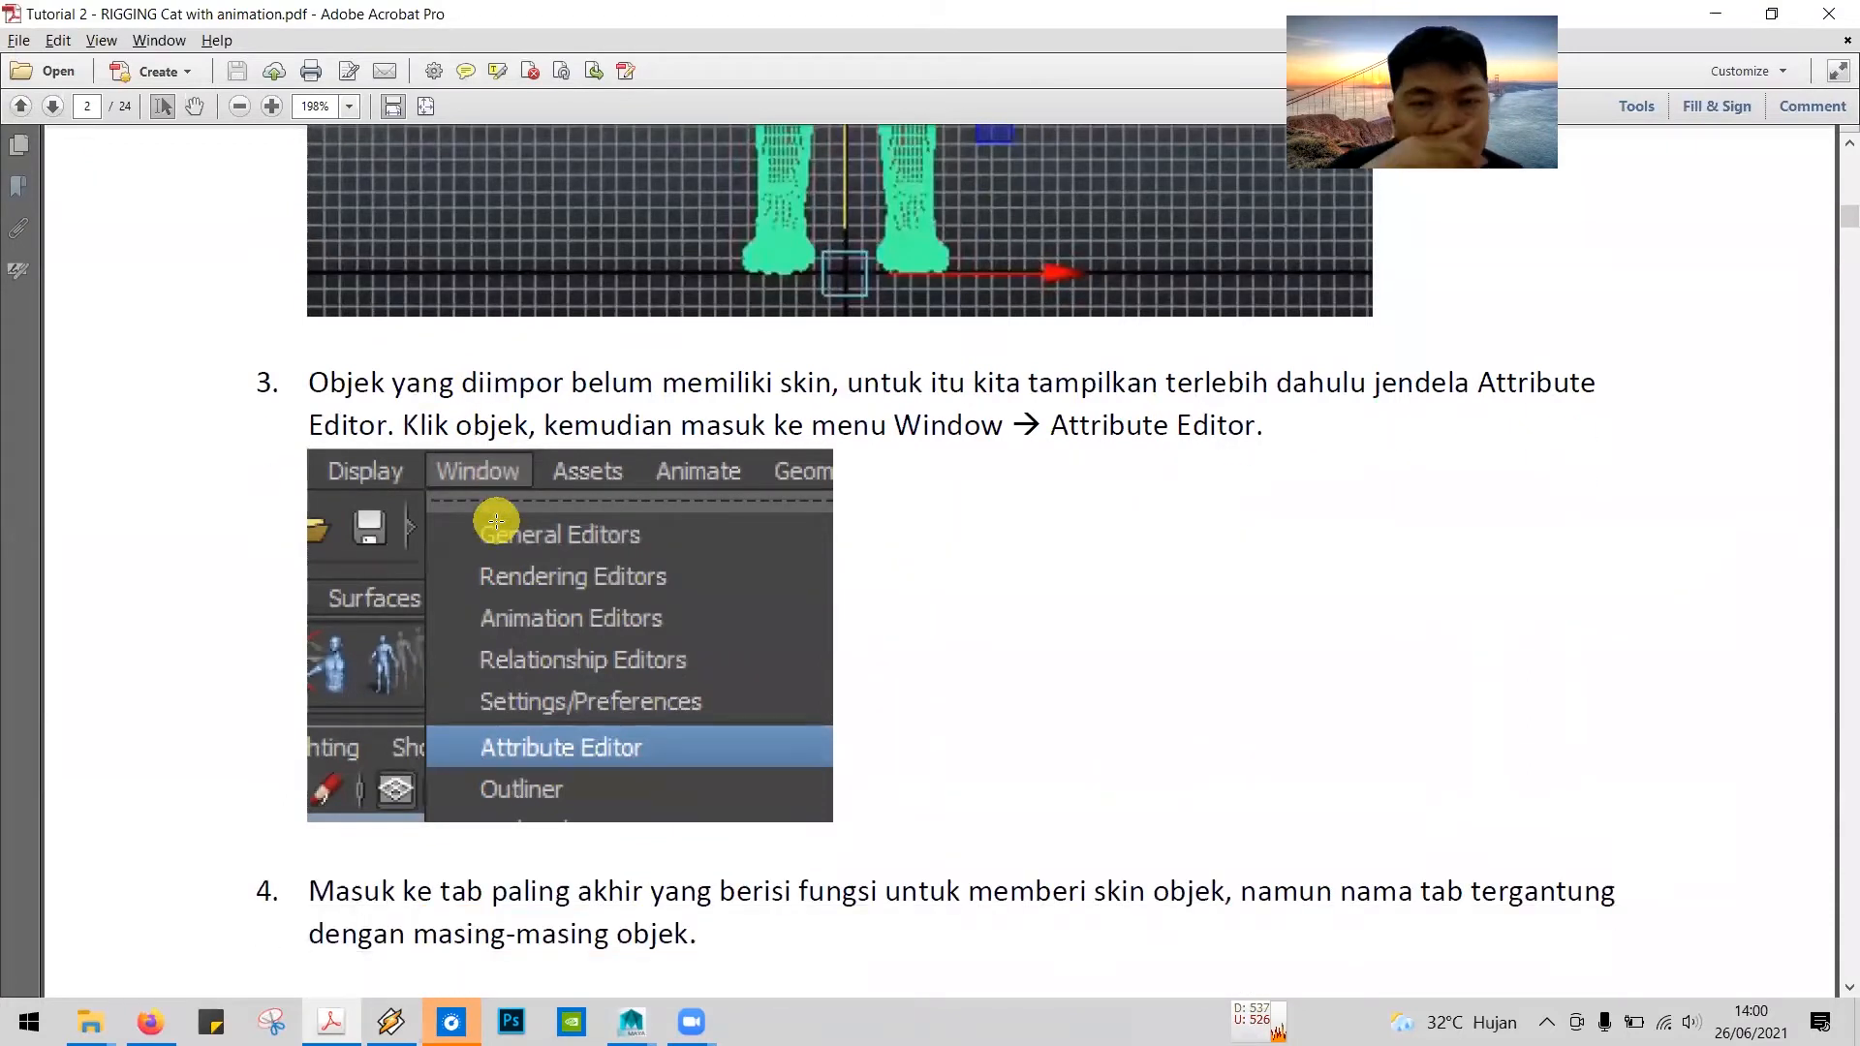
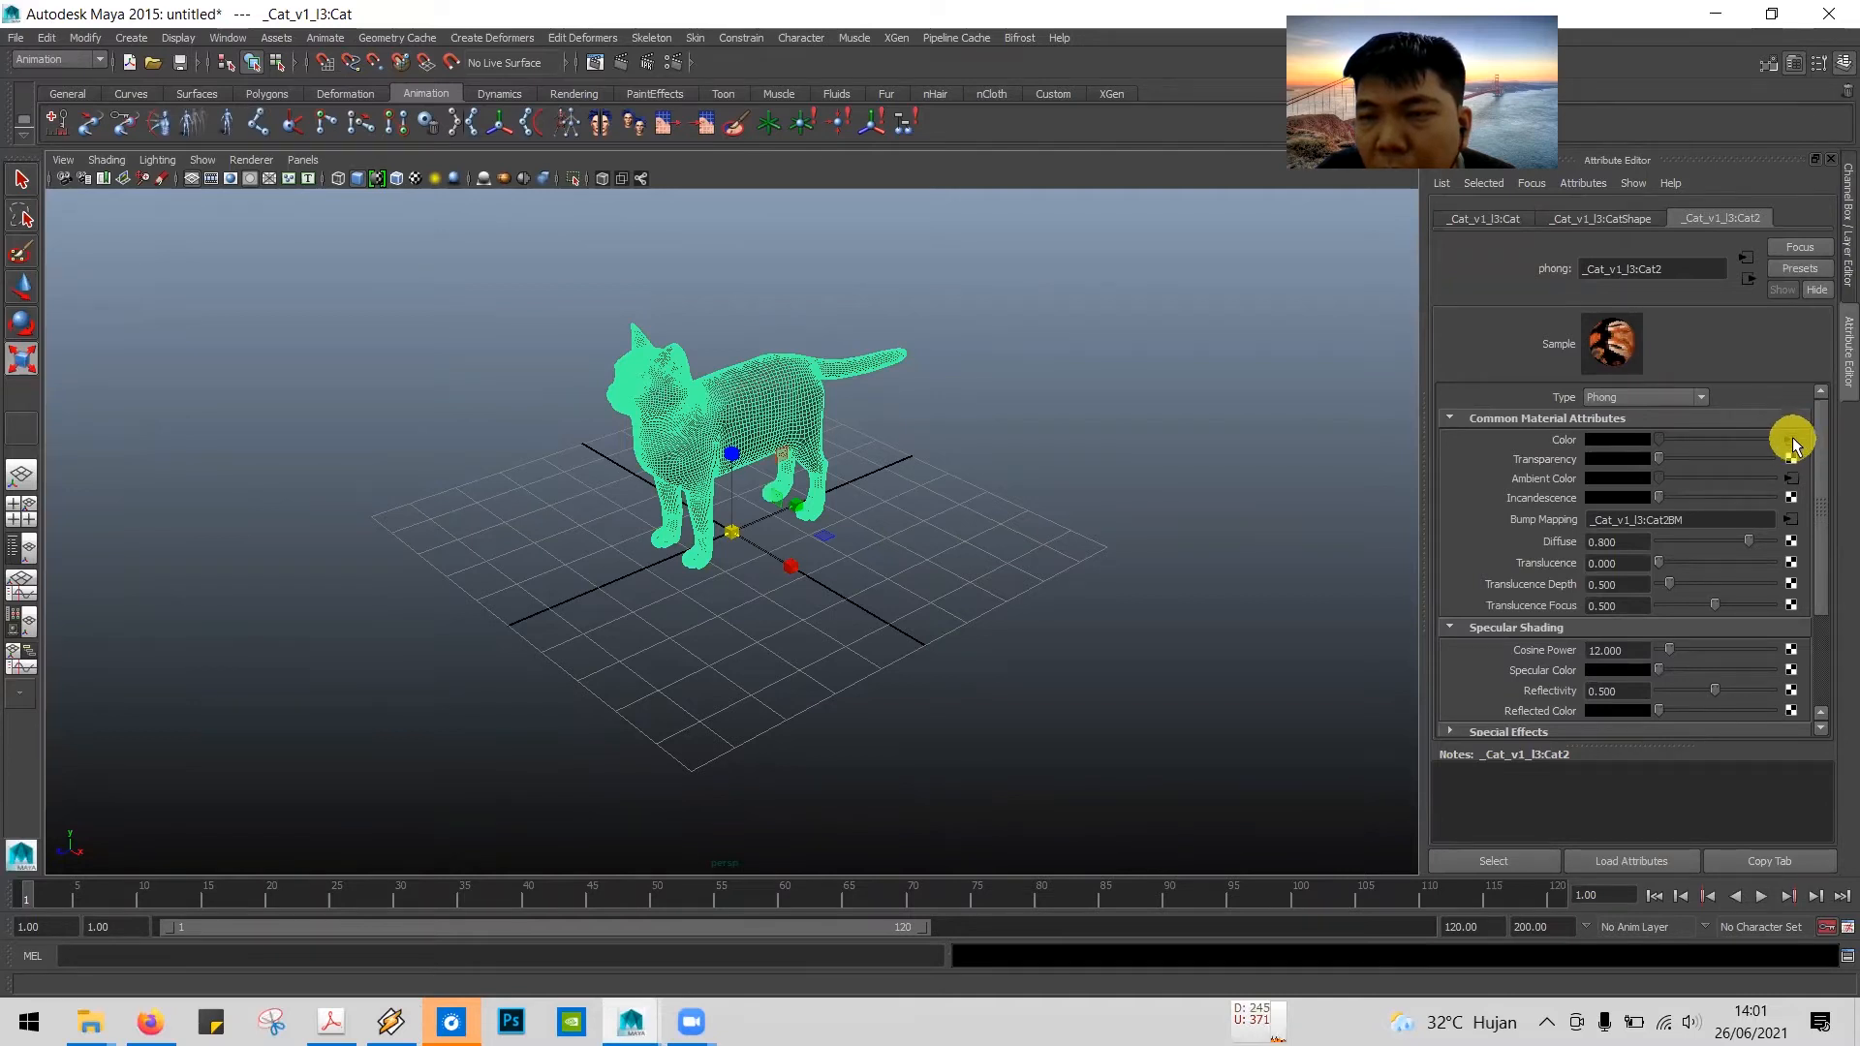
Step: Open the file texture connected to the cat material's Color attribute and read tutorial step 6 on browsing for the skin image
click(1792, 442)
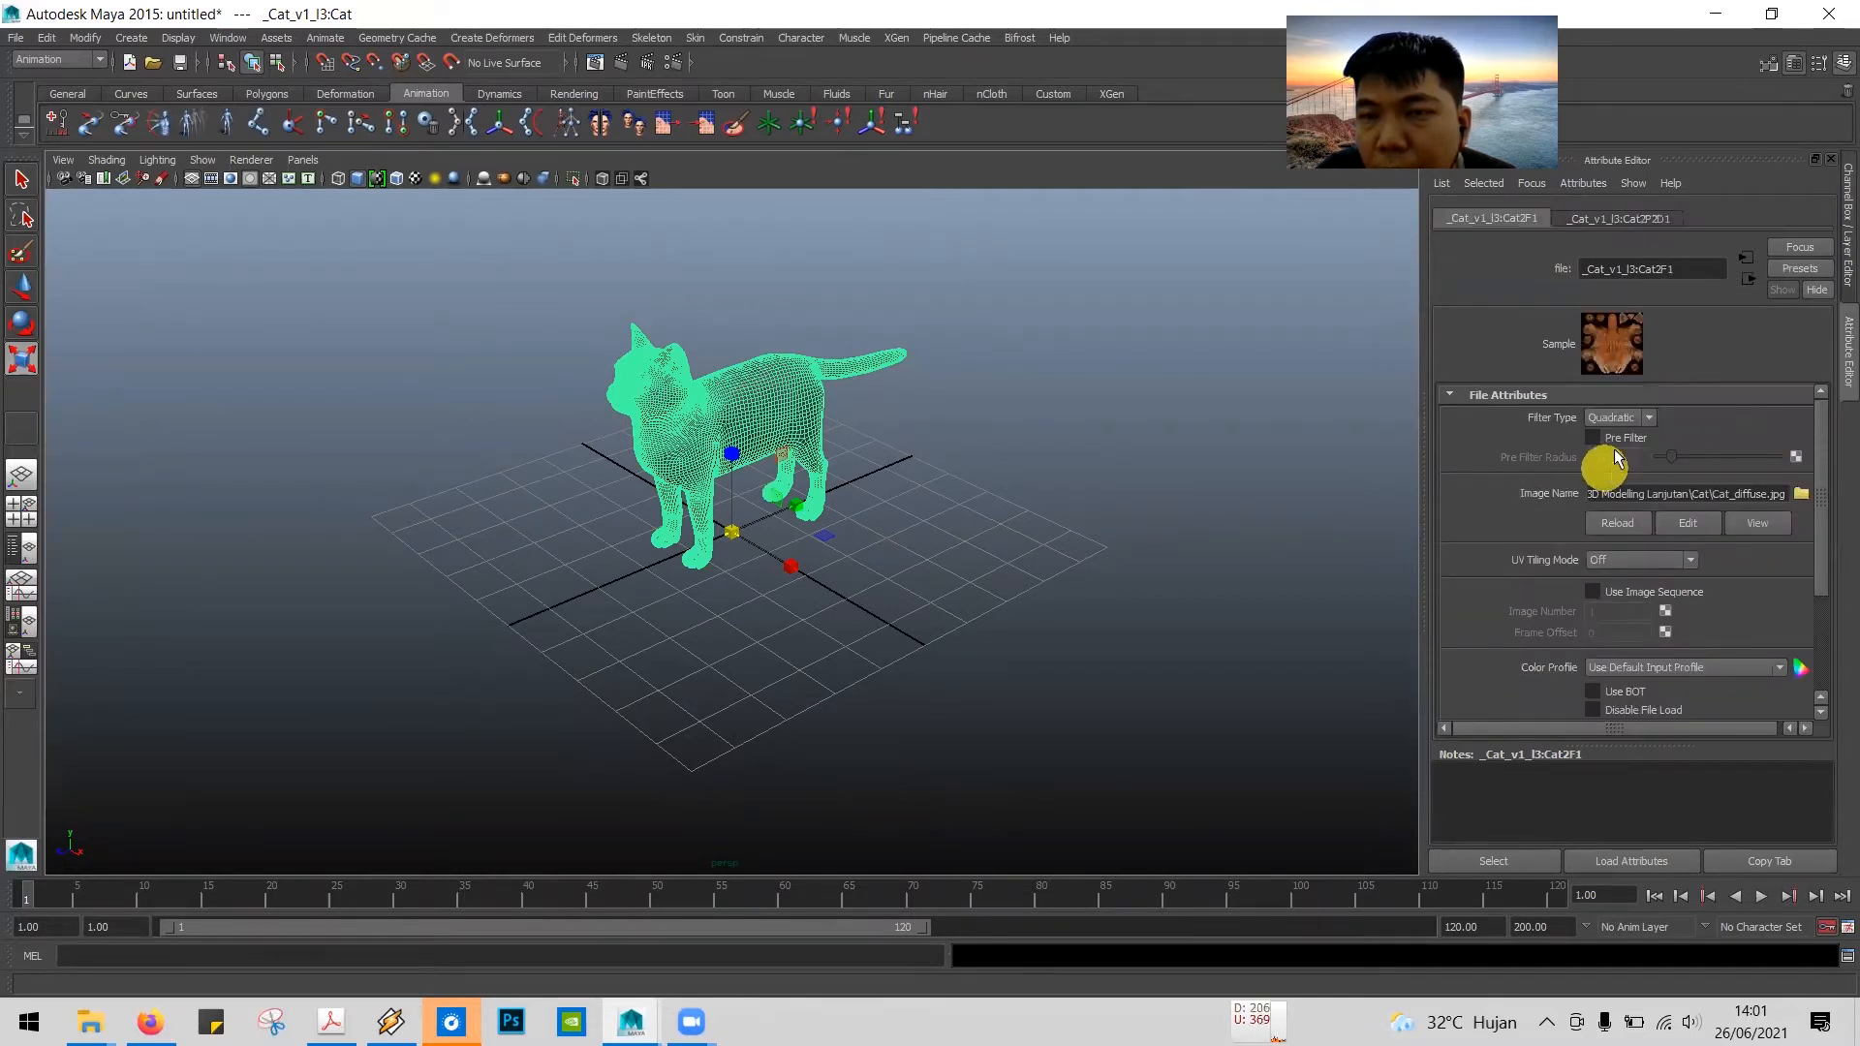
key(alt+Tab)
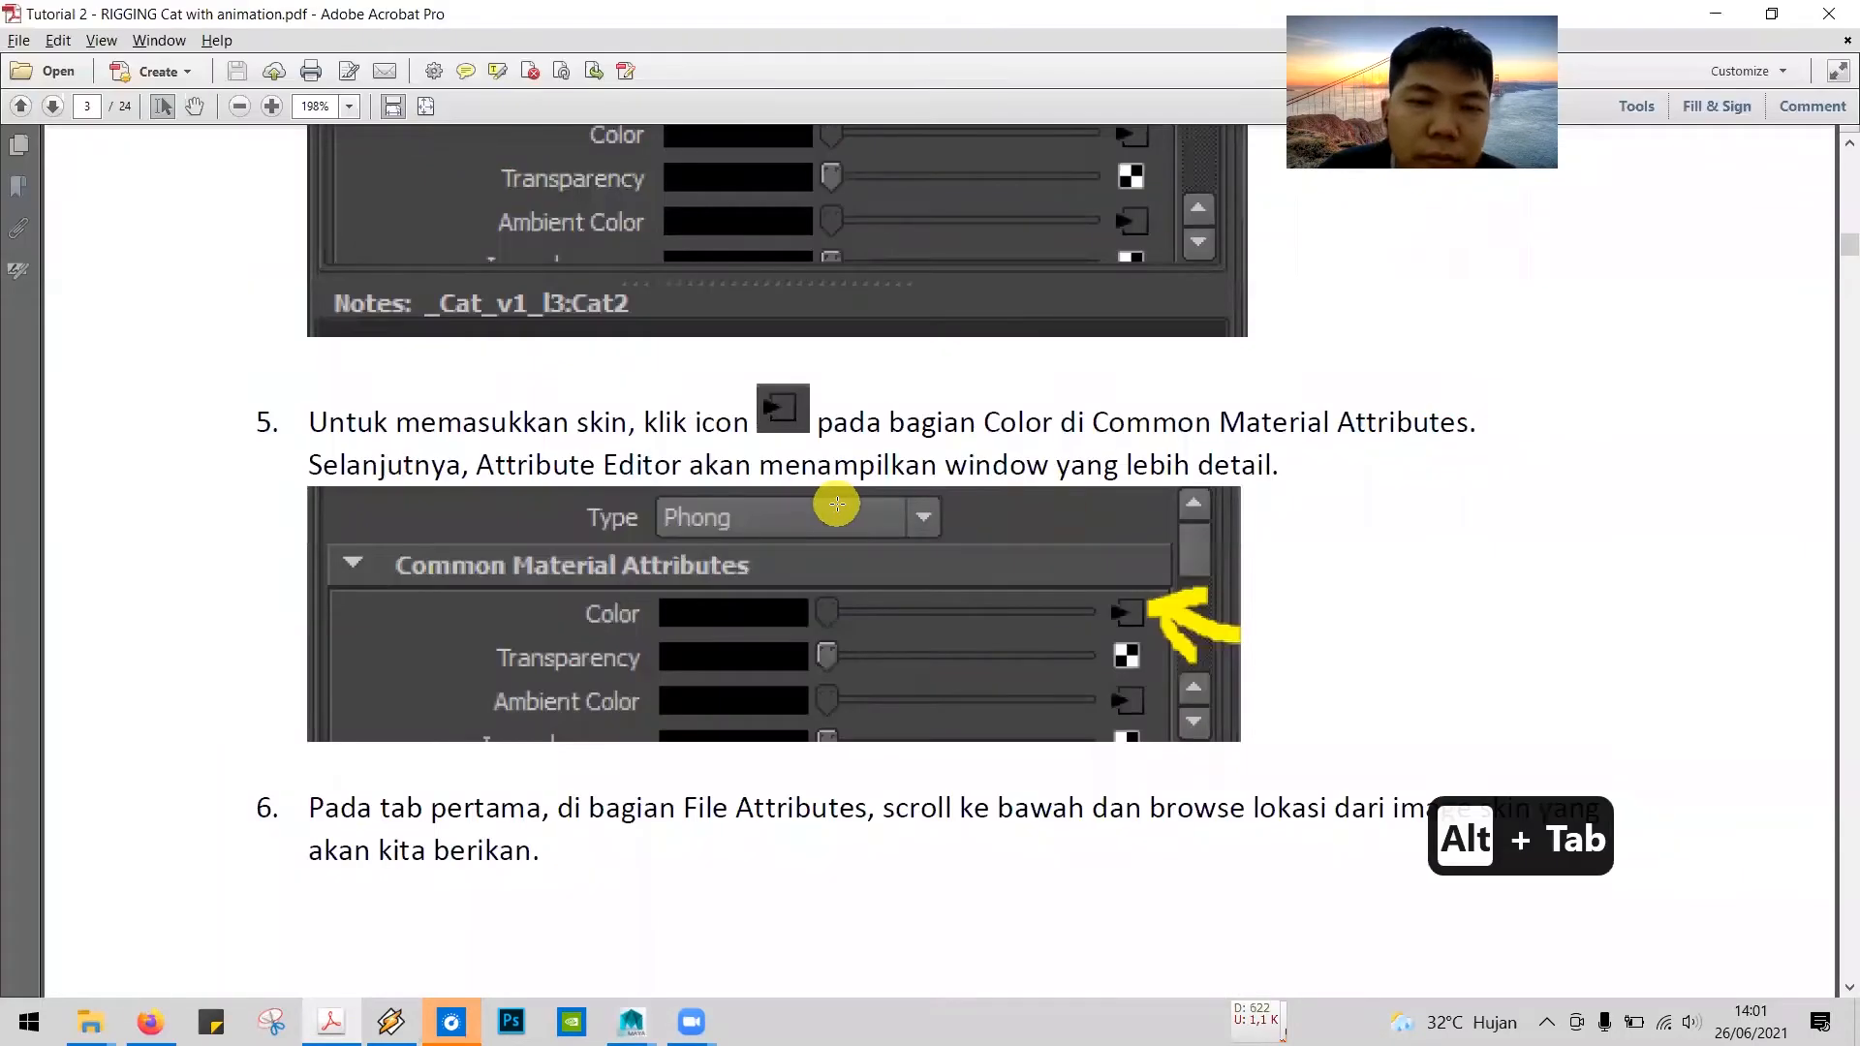
scroll(837, 504, down, 5)
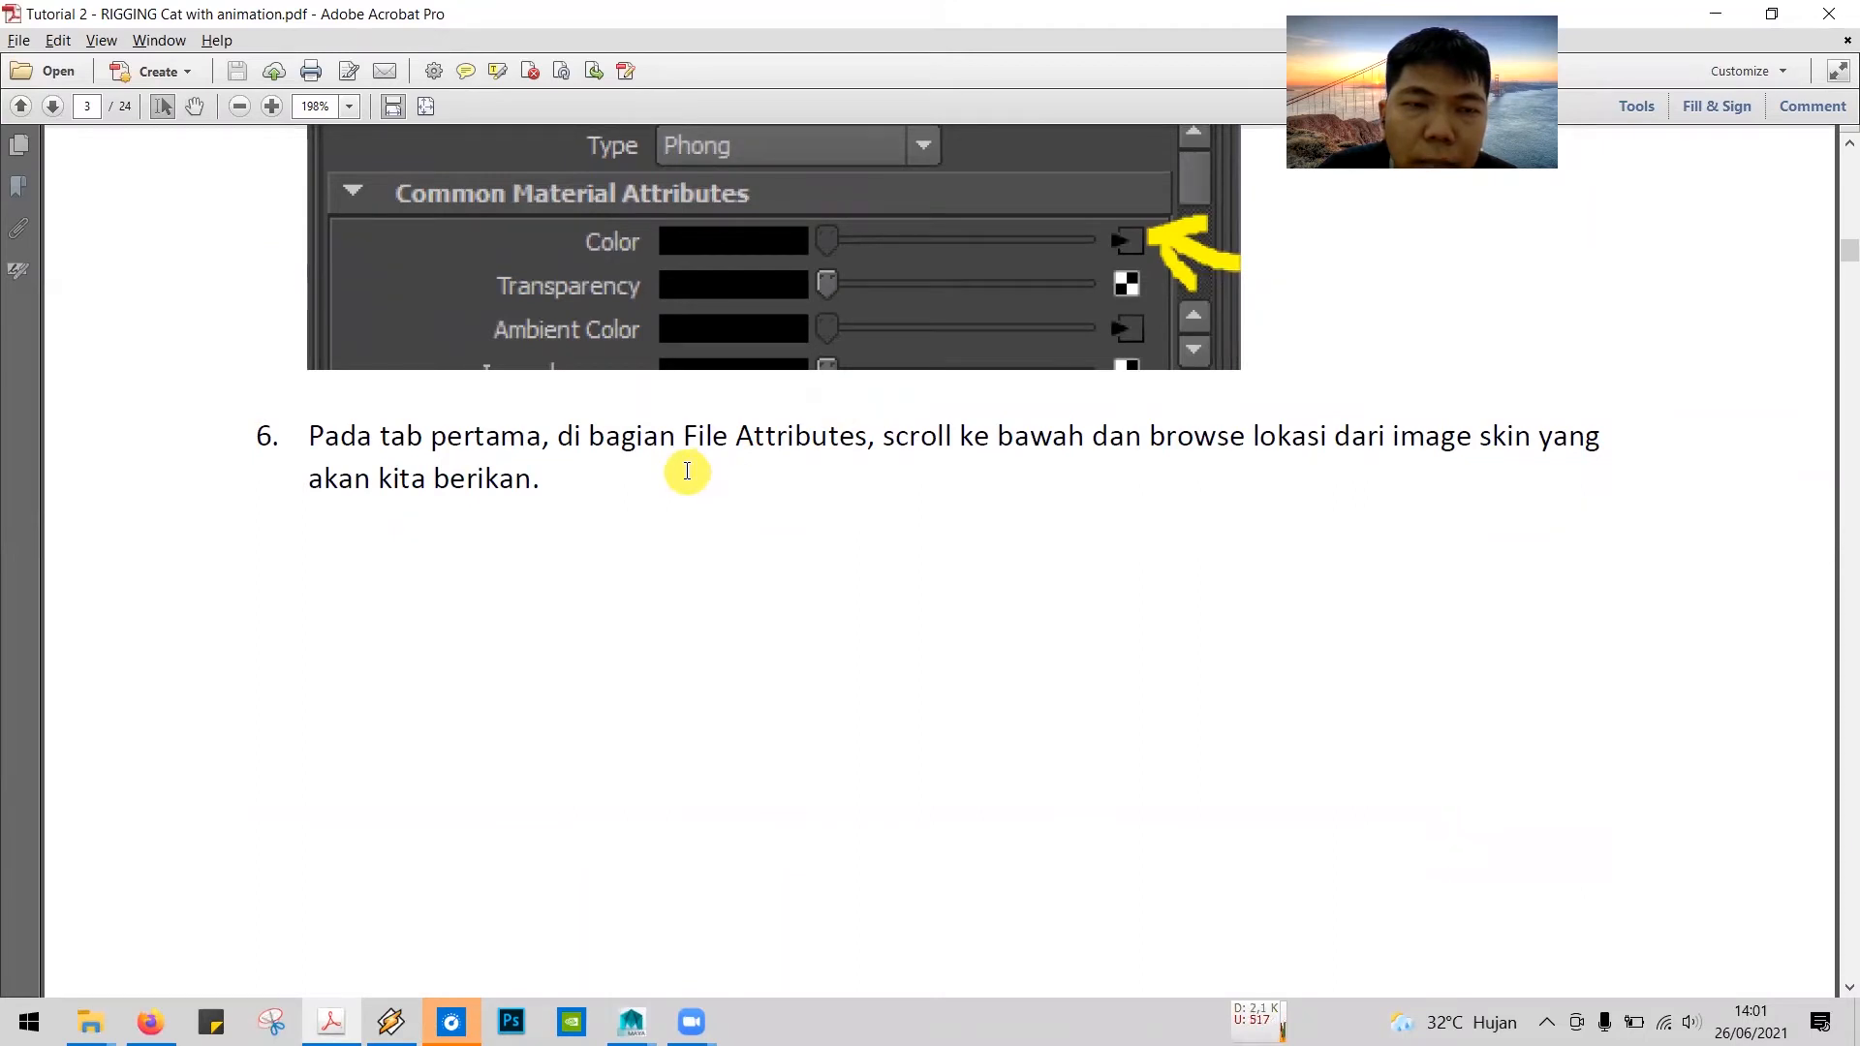
key(alt+Tab)
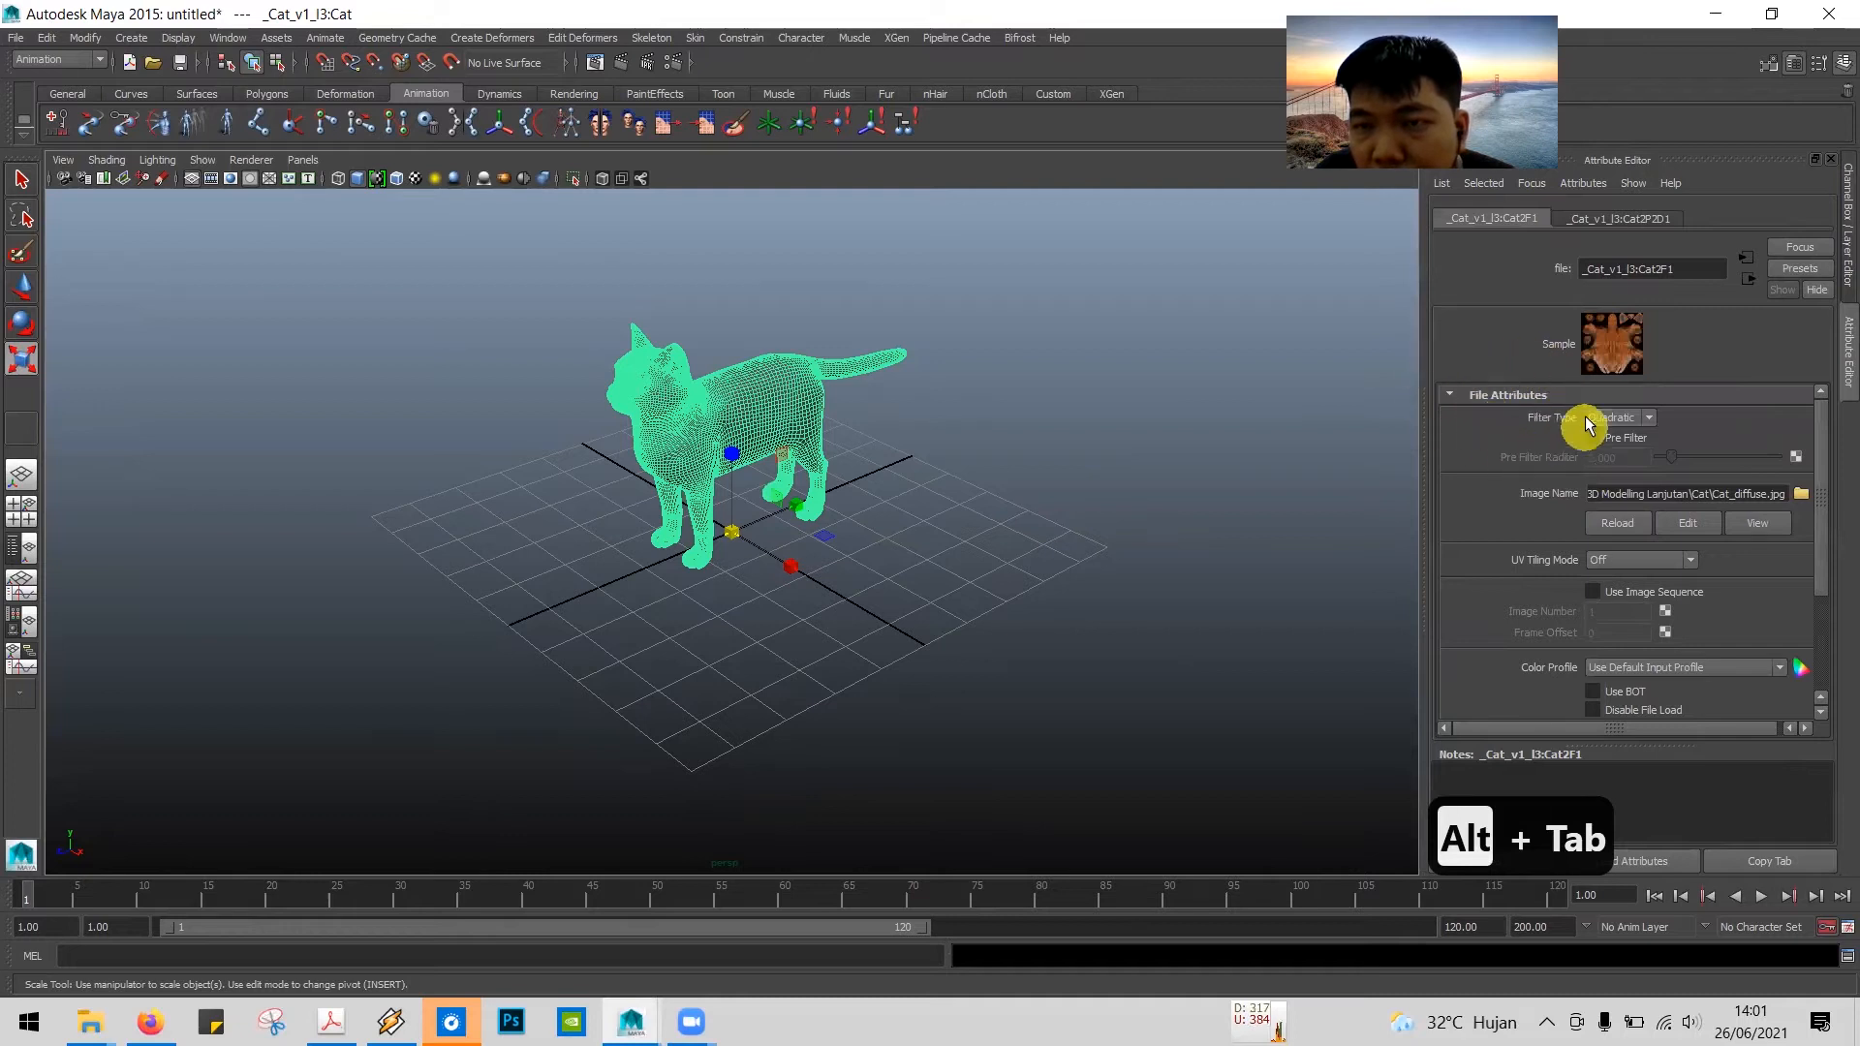
key(alt+Tab)
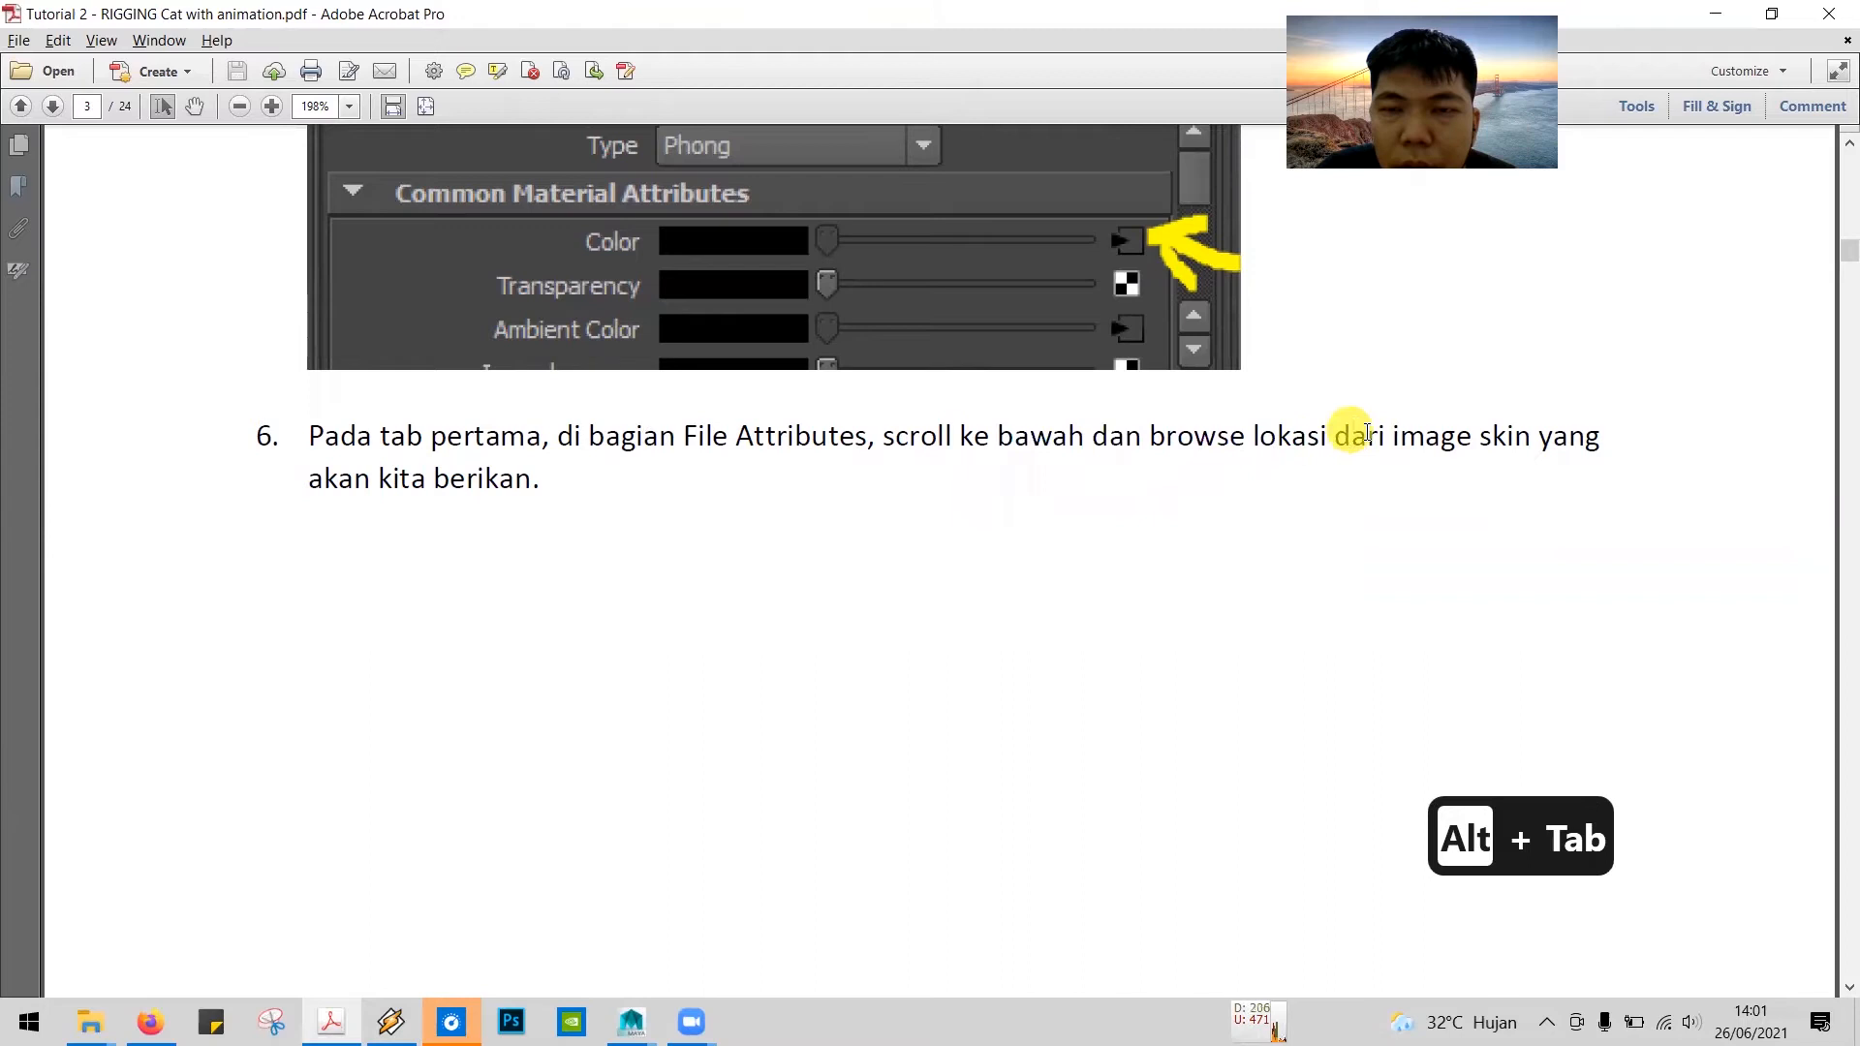
scroll(1158, 607, down, 10)
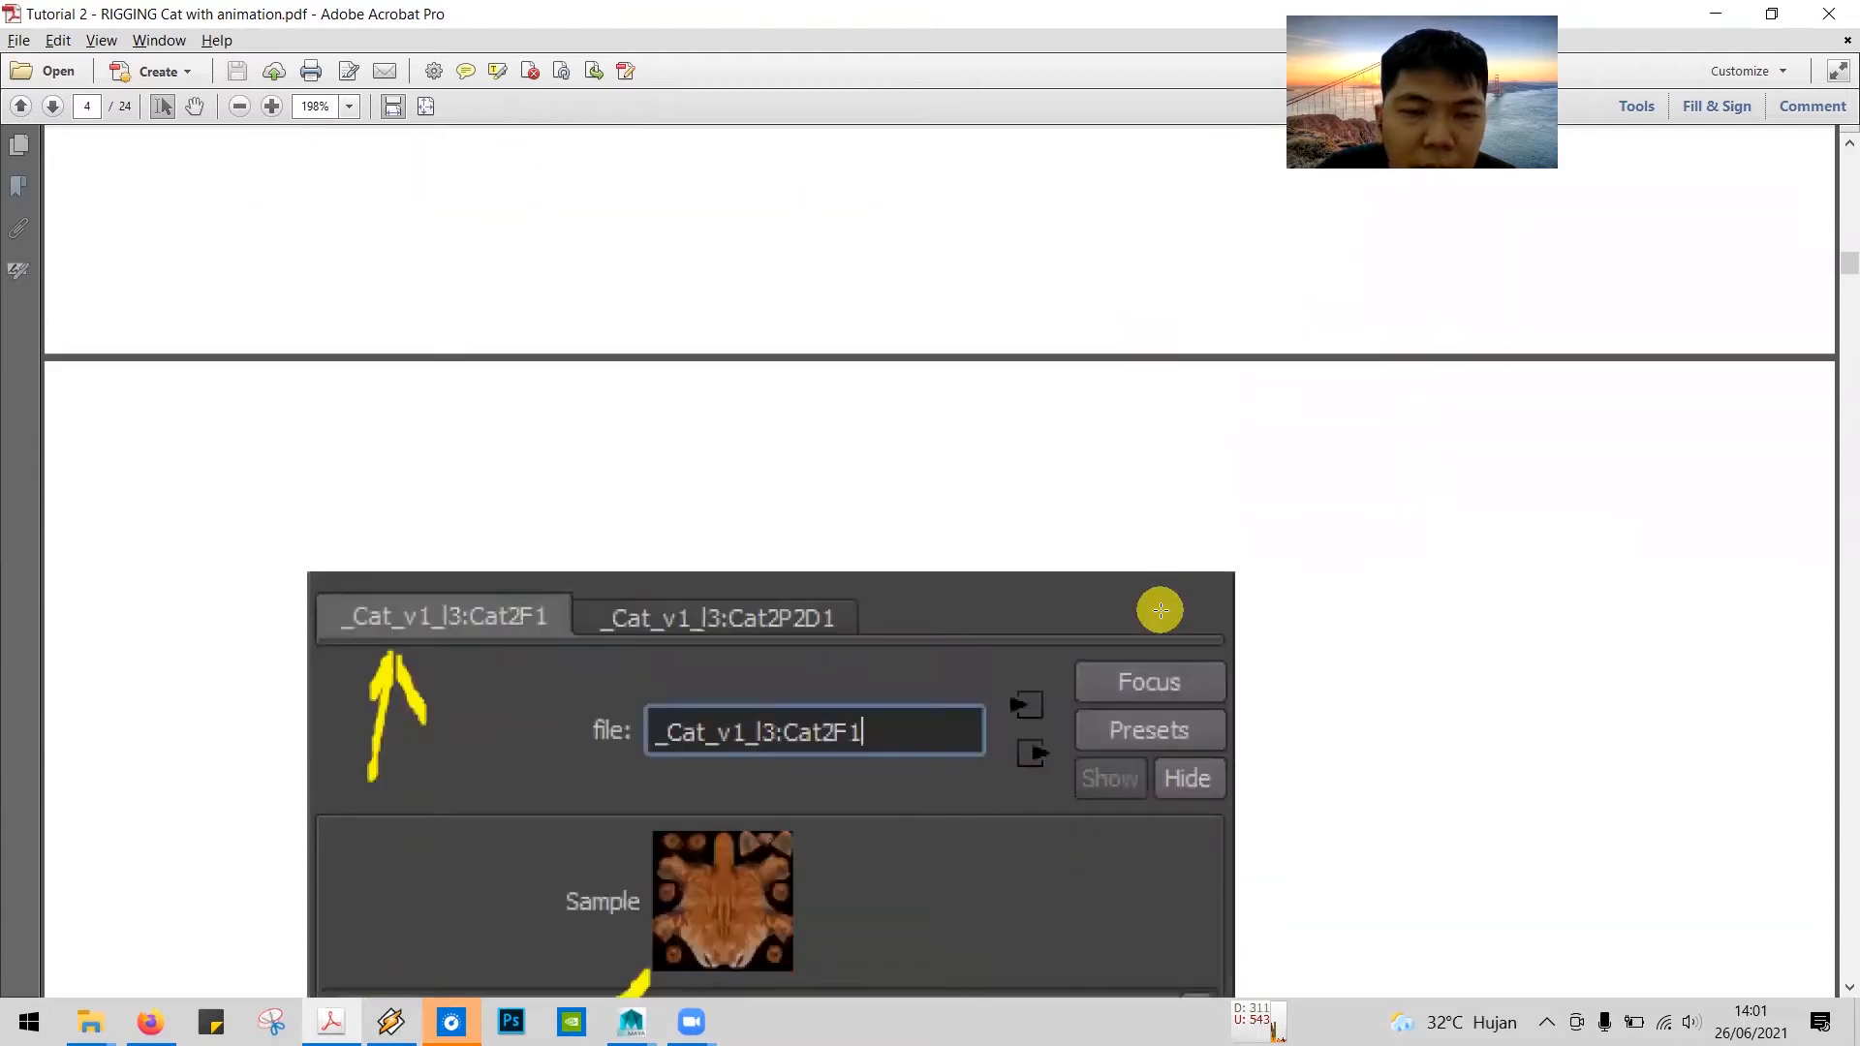
scroll(1159, 607, down, 3)
scroll(1063, 639, down, 2)
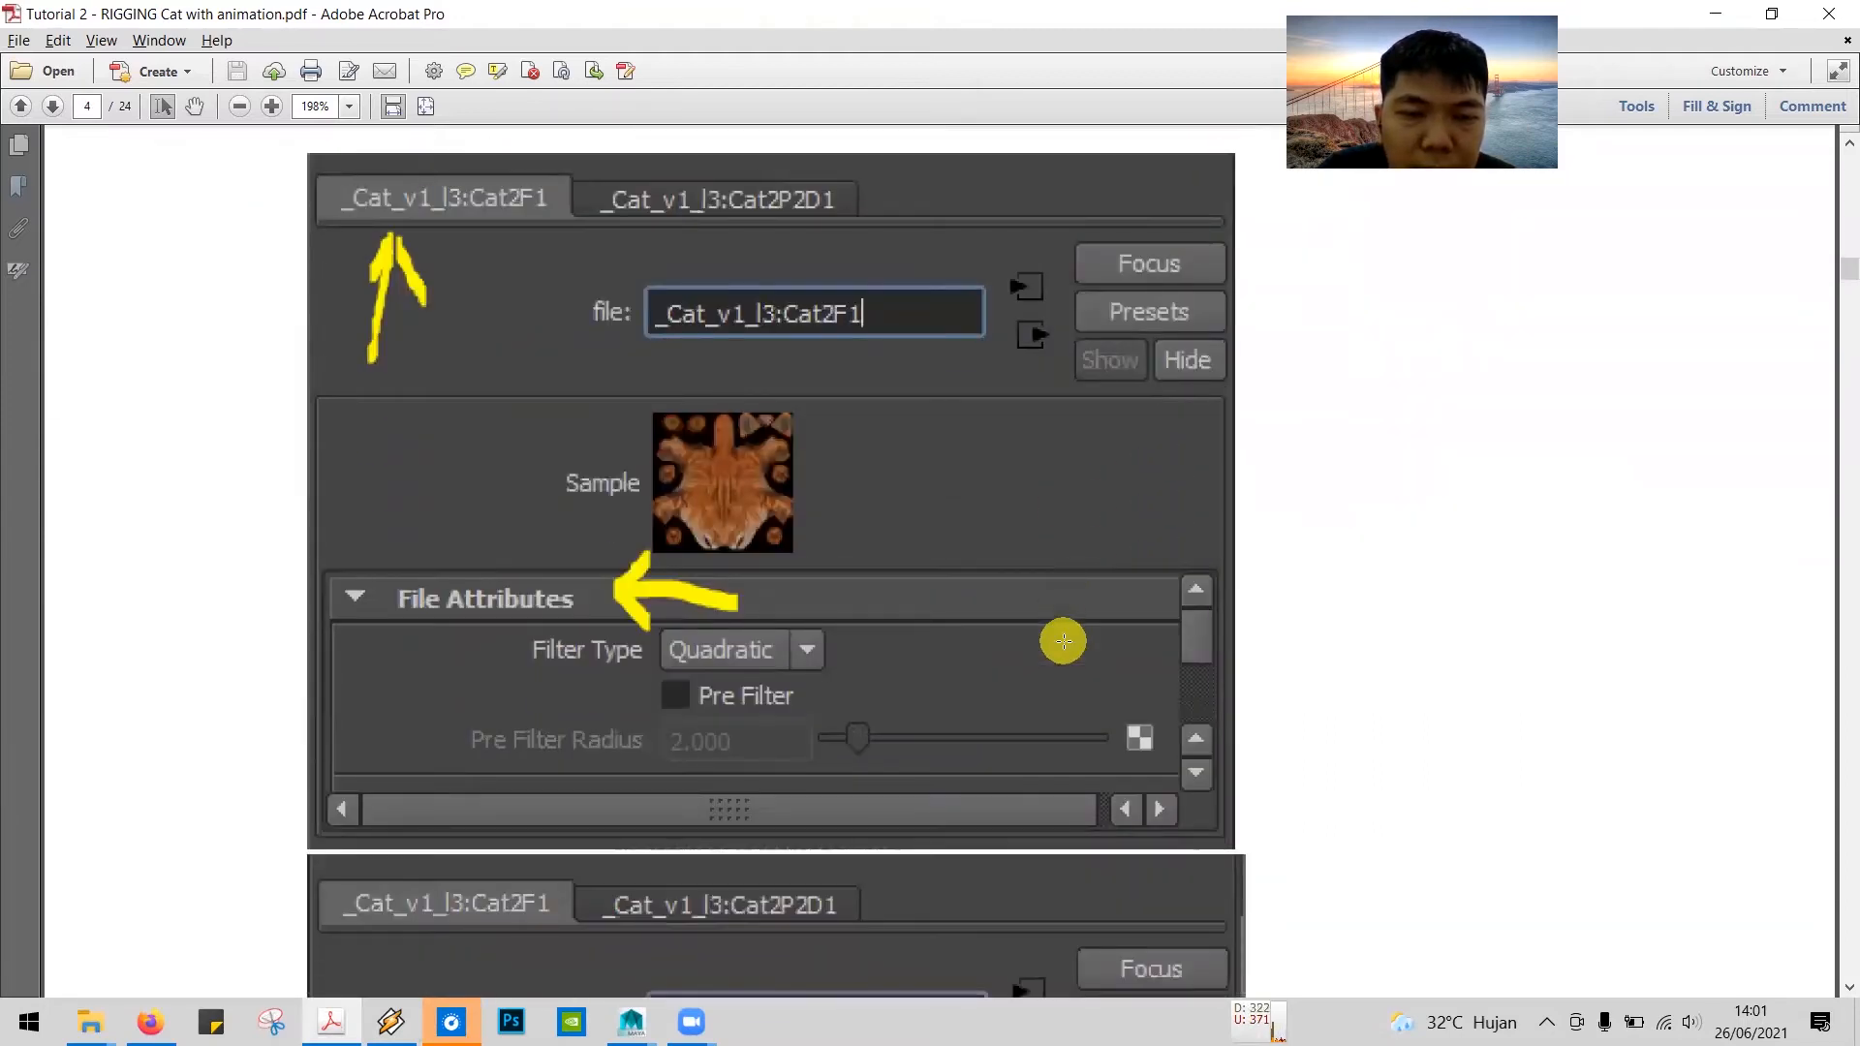
scroll(1062, 640, down, 6)
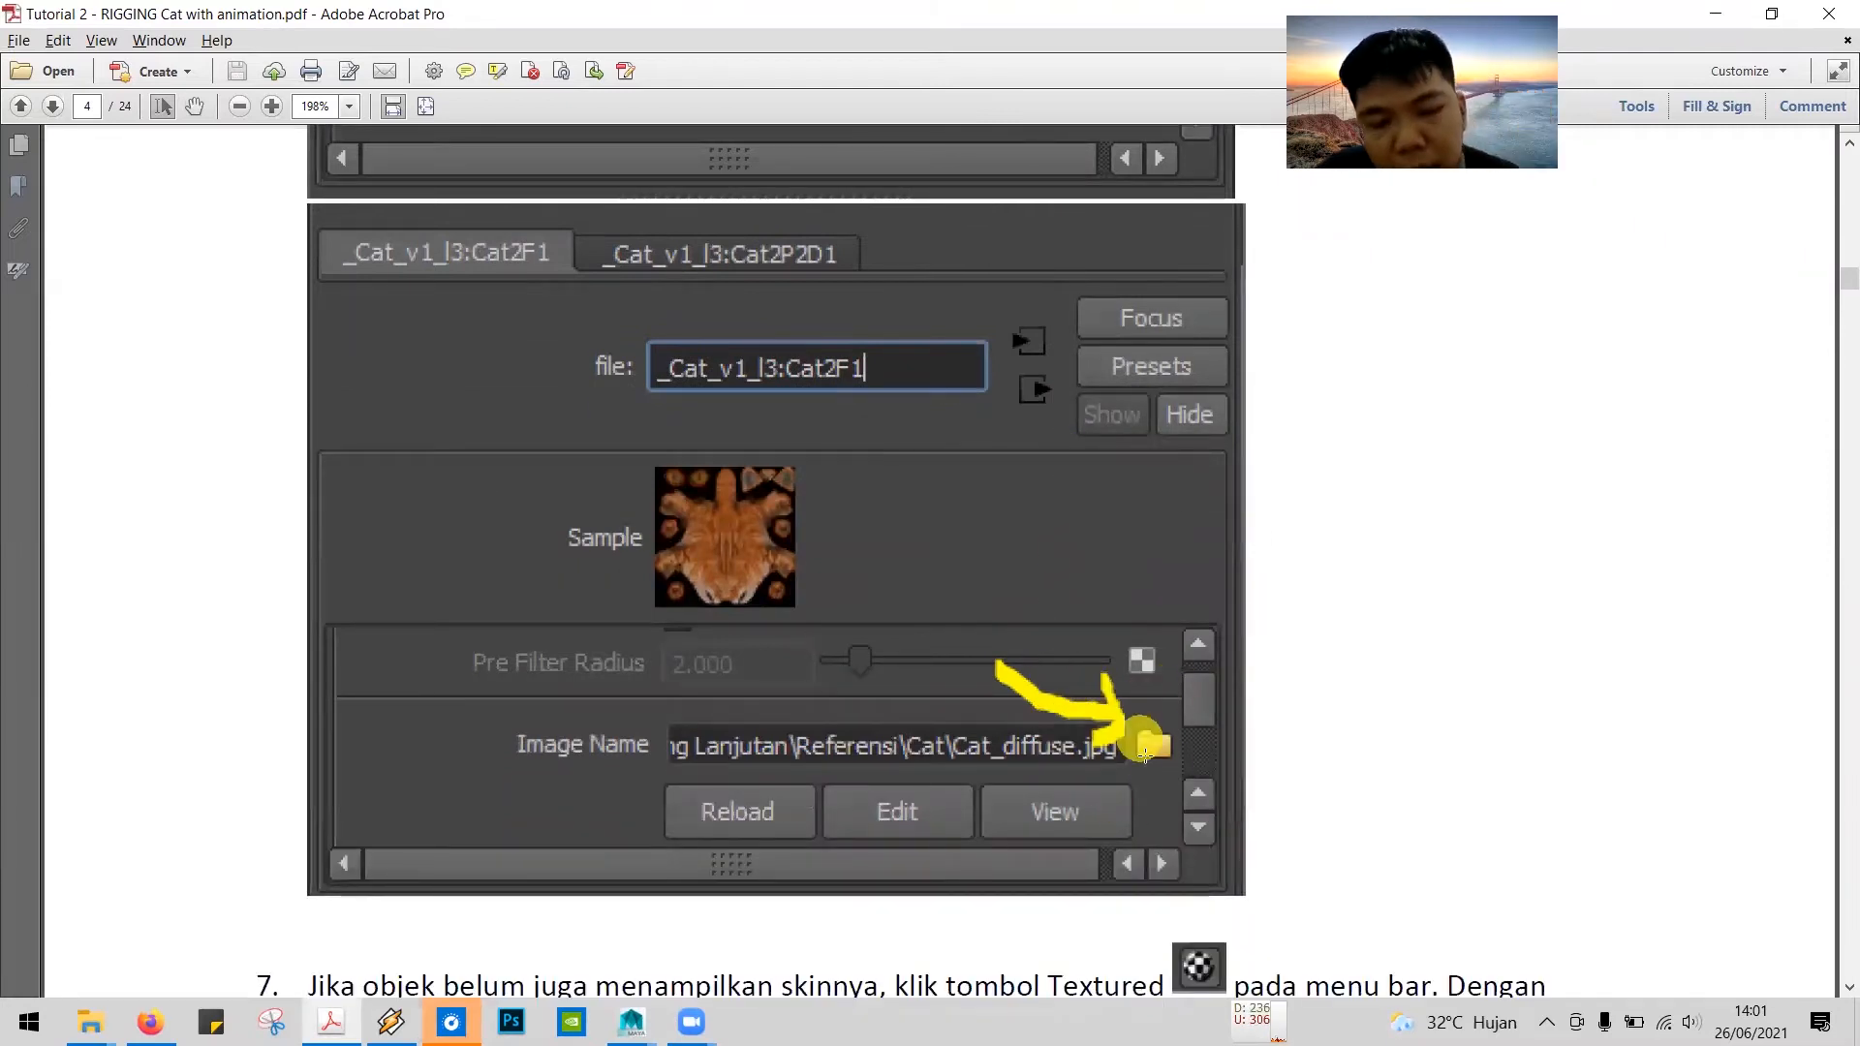
Step: Return to Maya and load Cat_diffuse.jpg from the Cat folder as the file texture's image
key(alt+Tab)
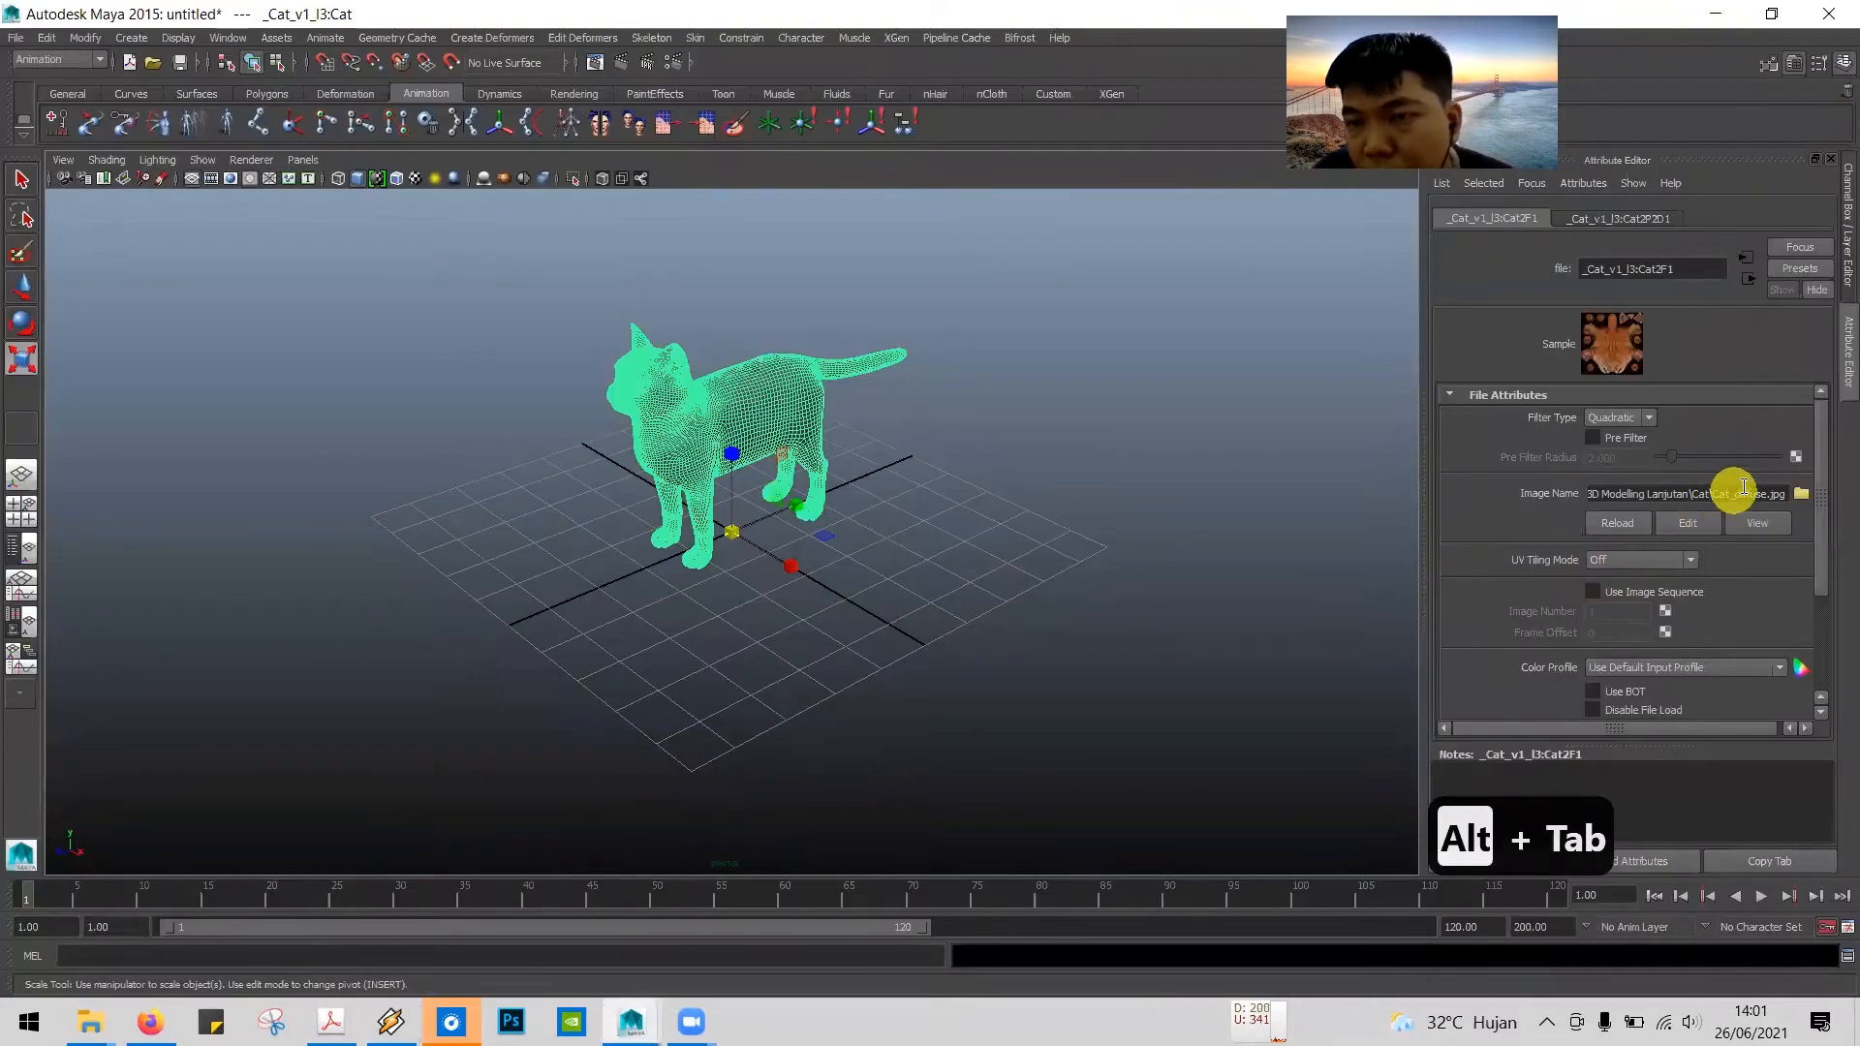
click(1802, 496)
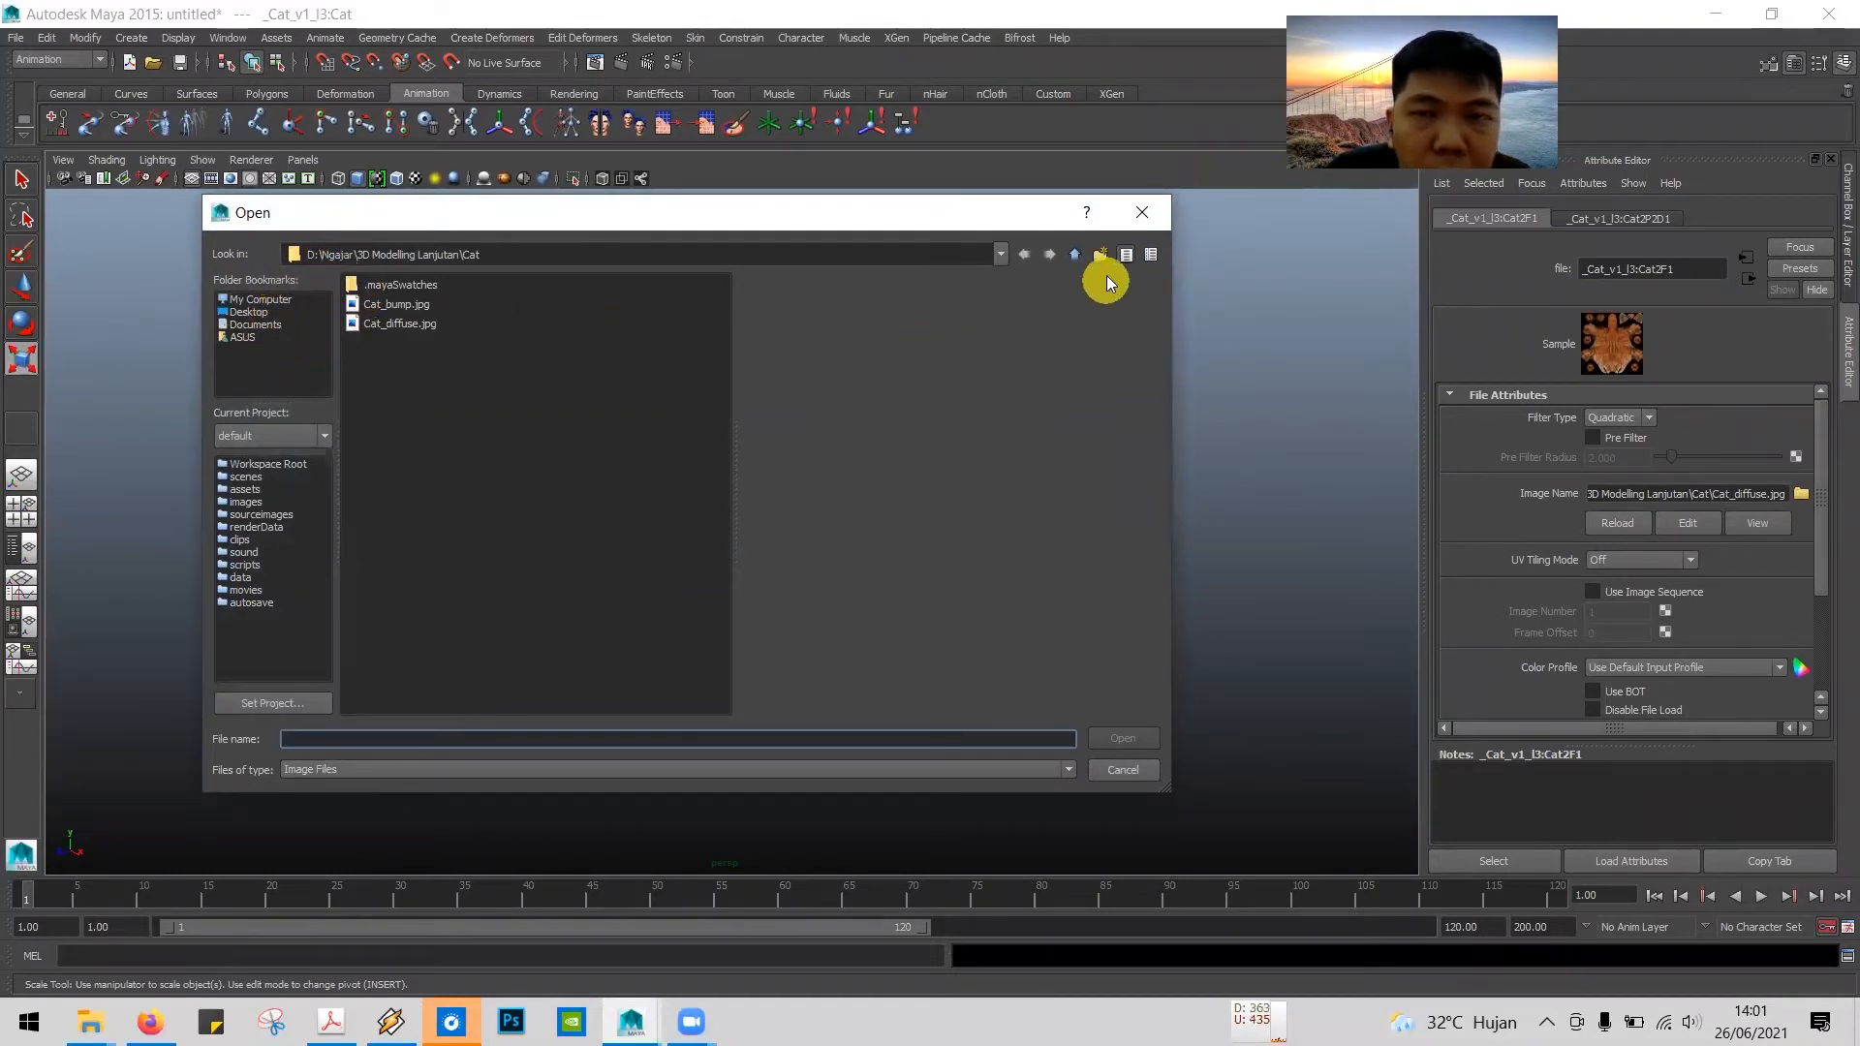
click(1078, 255)
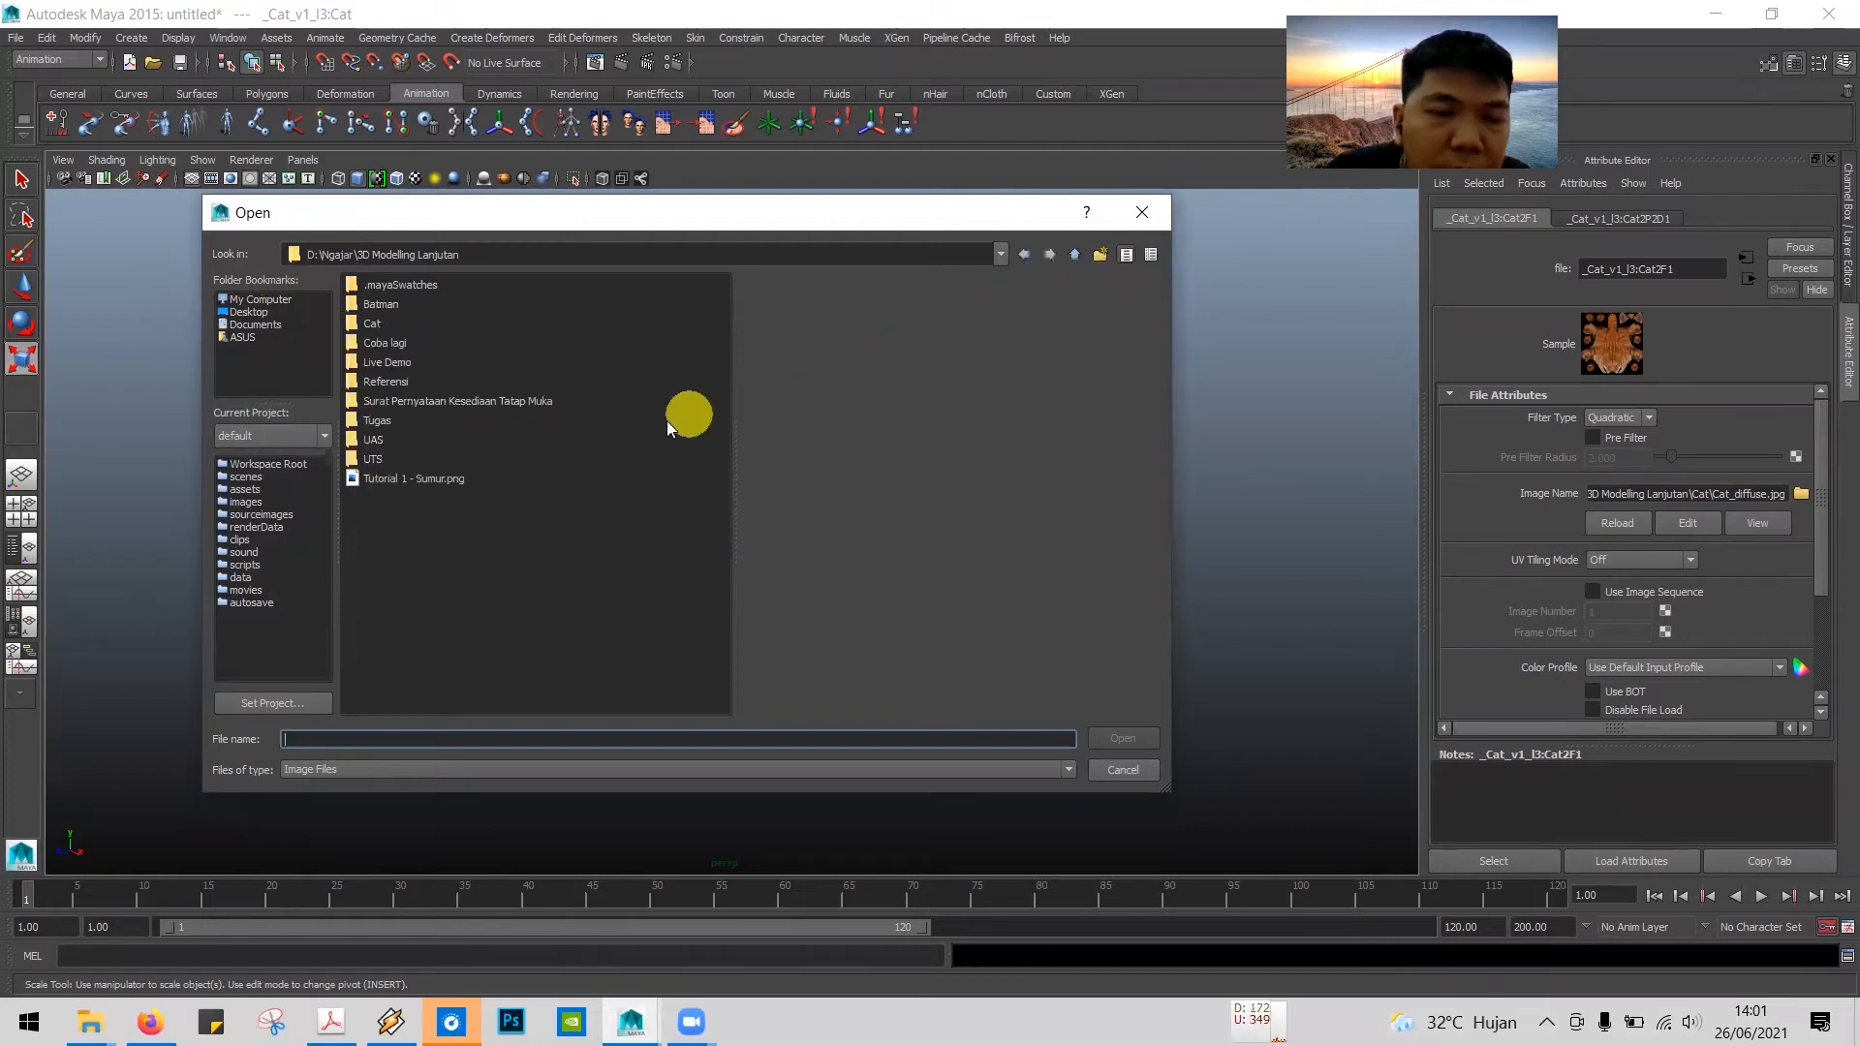
double_click(372, 323)
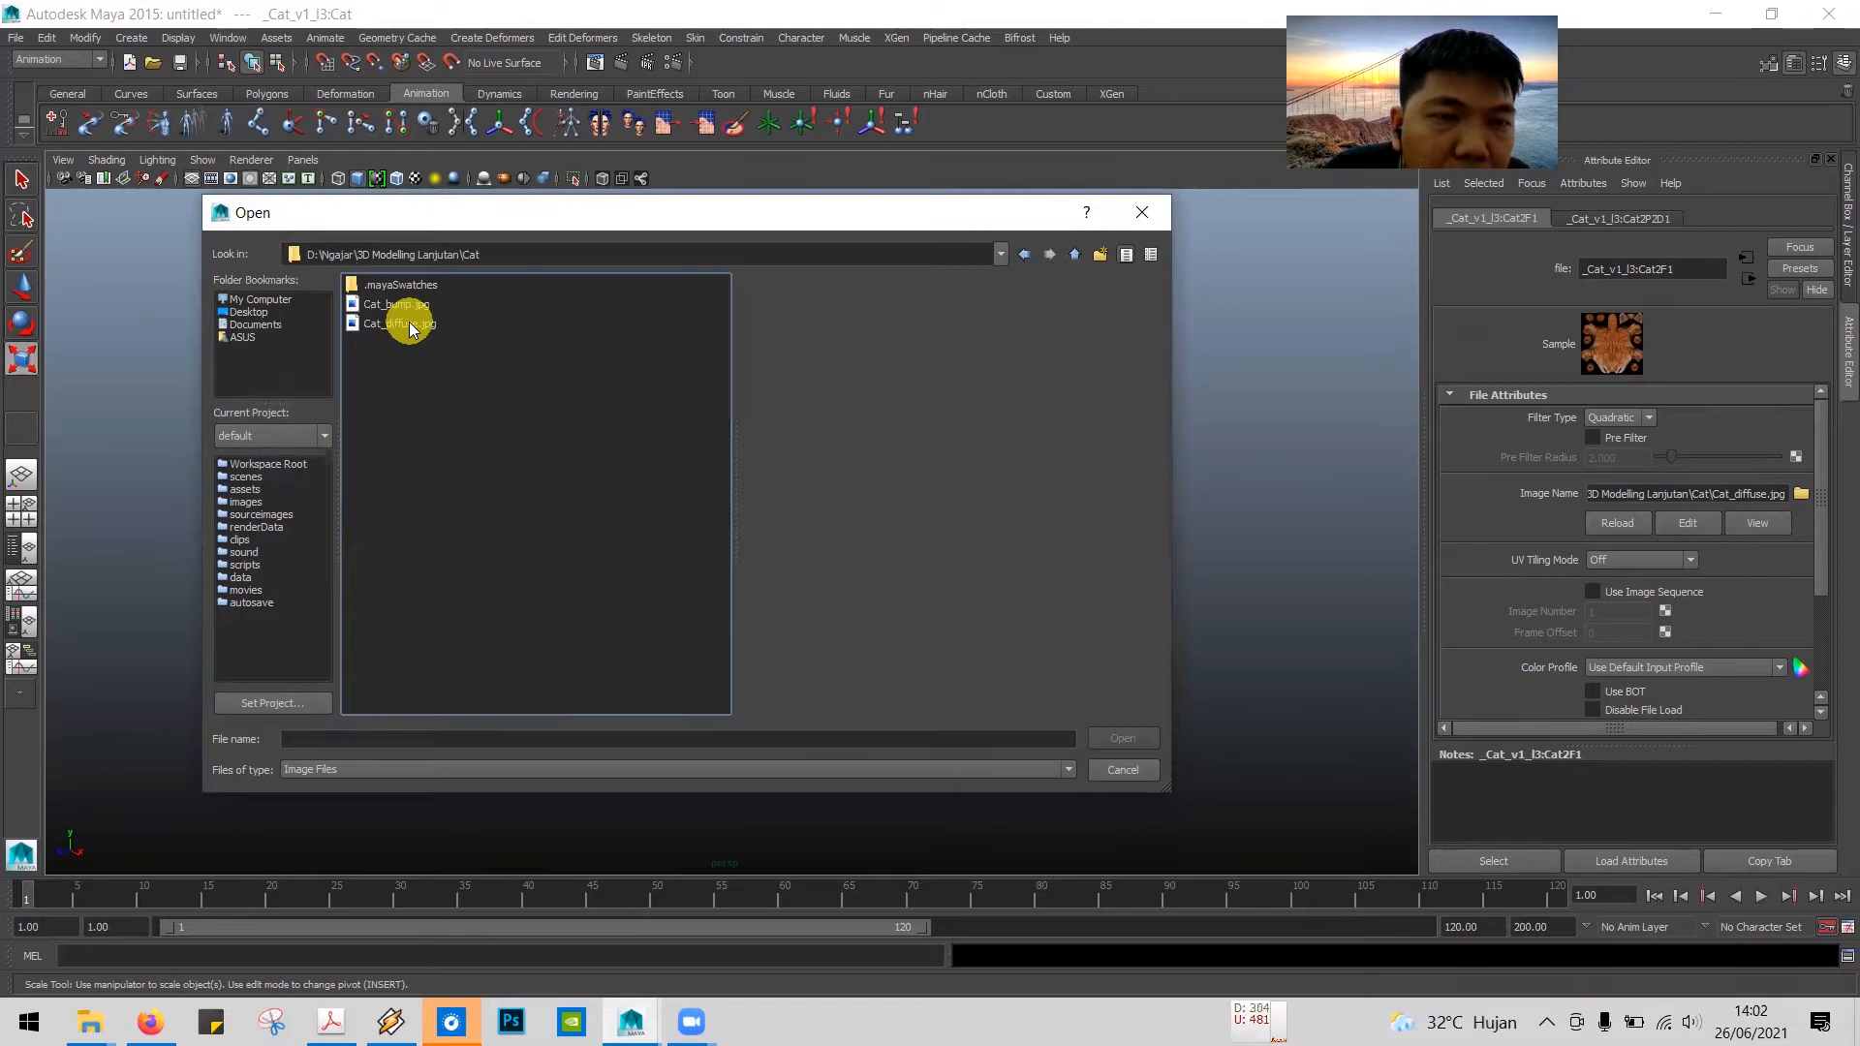
click(411, 328)
click(397, 306)
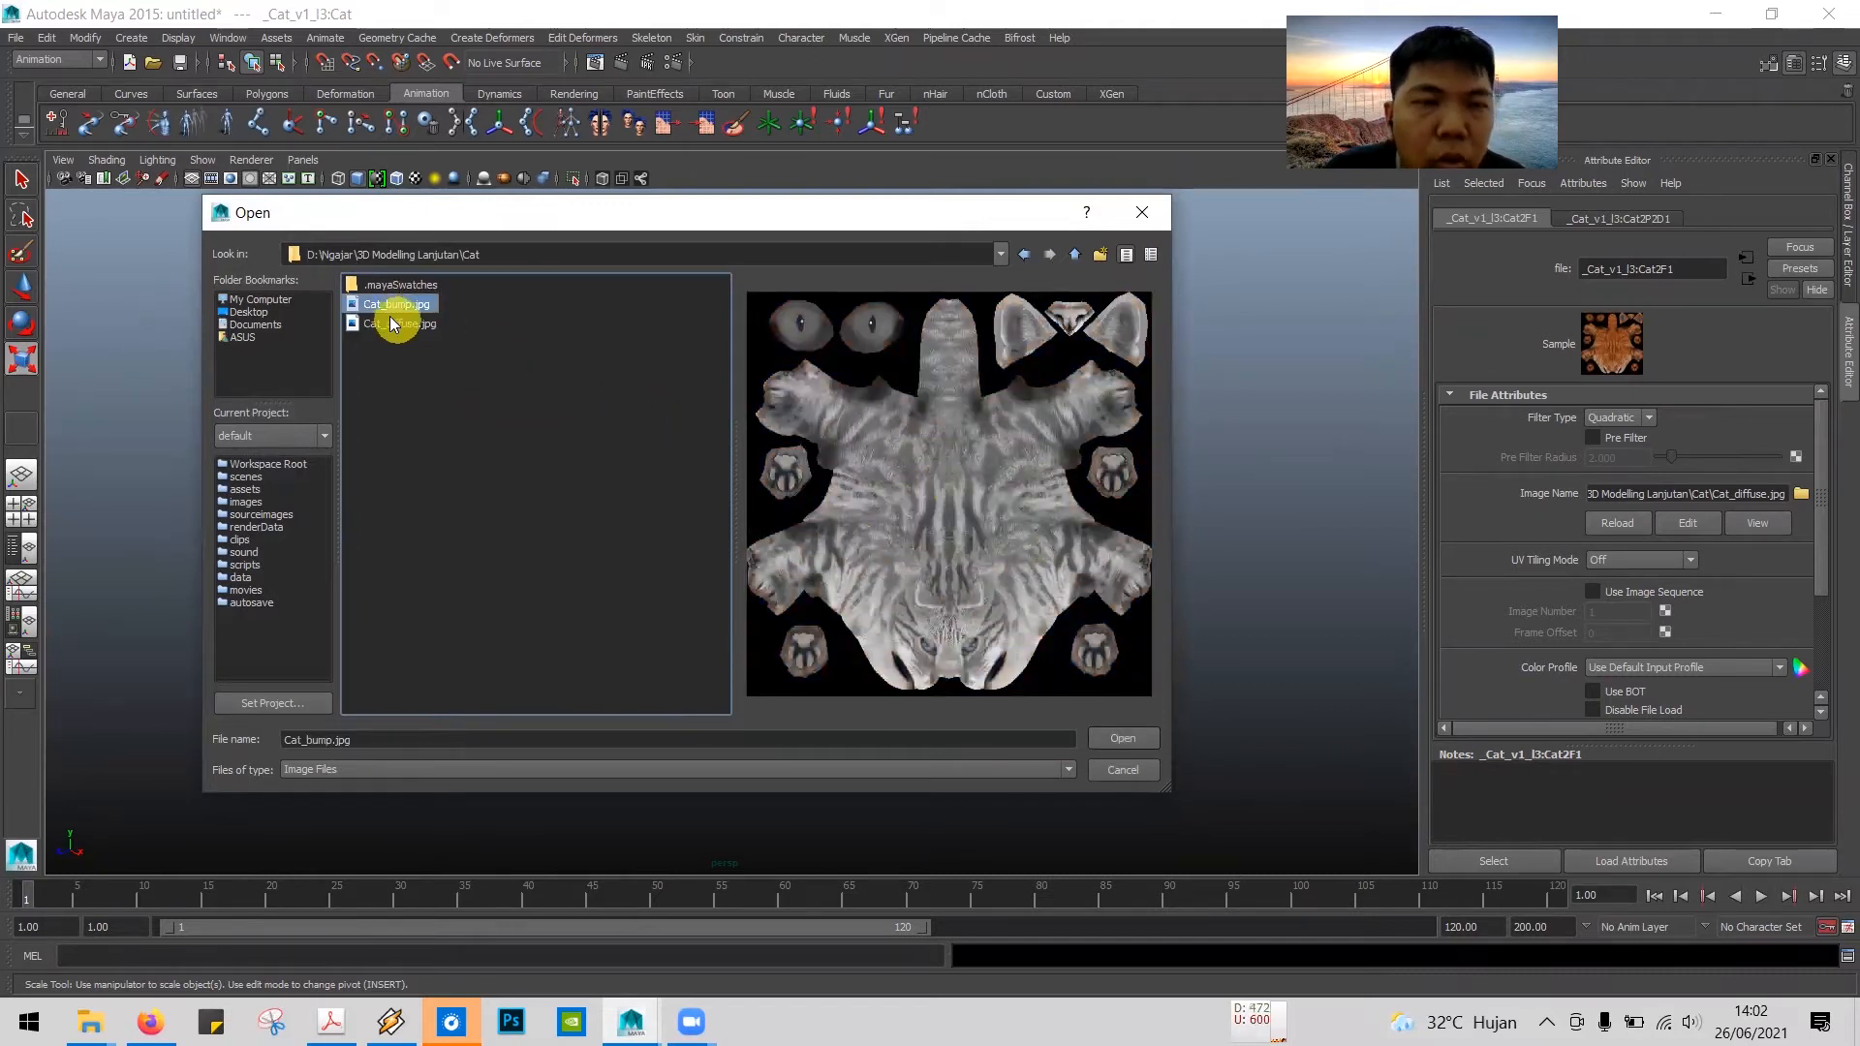
click(403, 327)
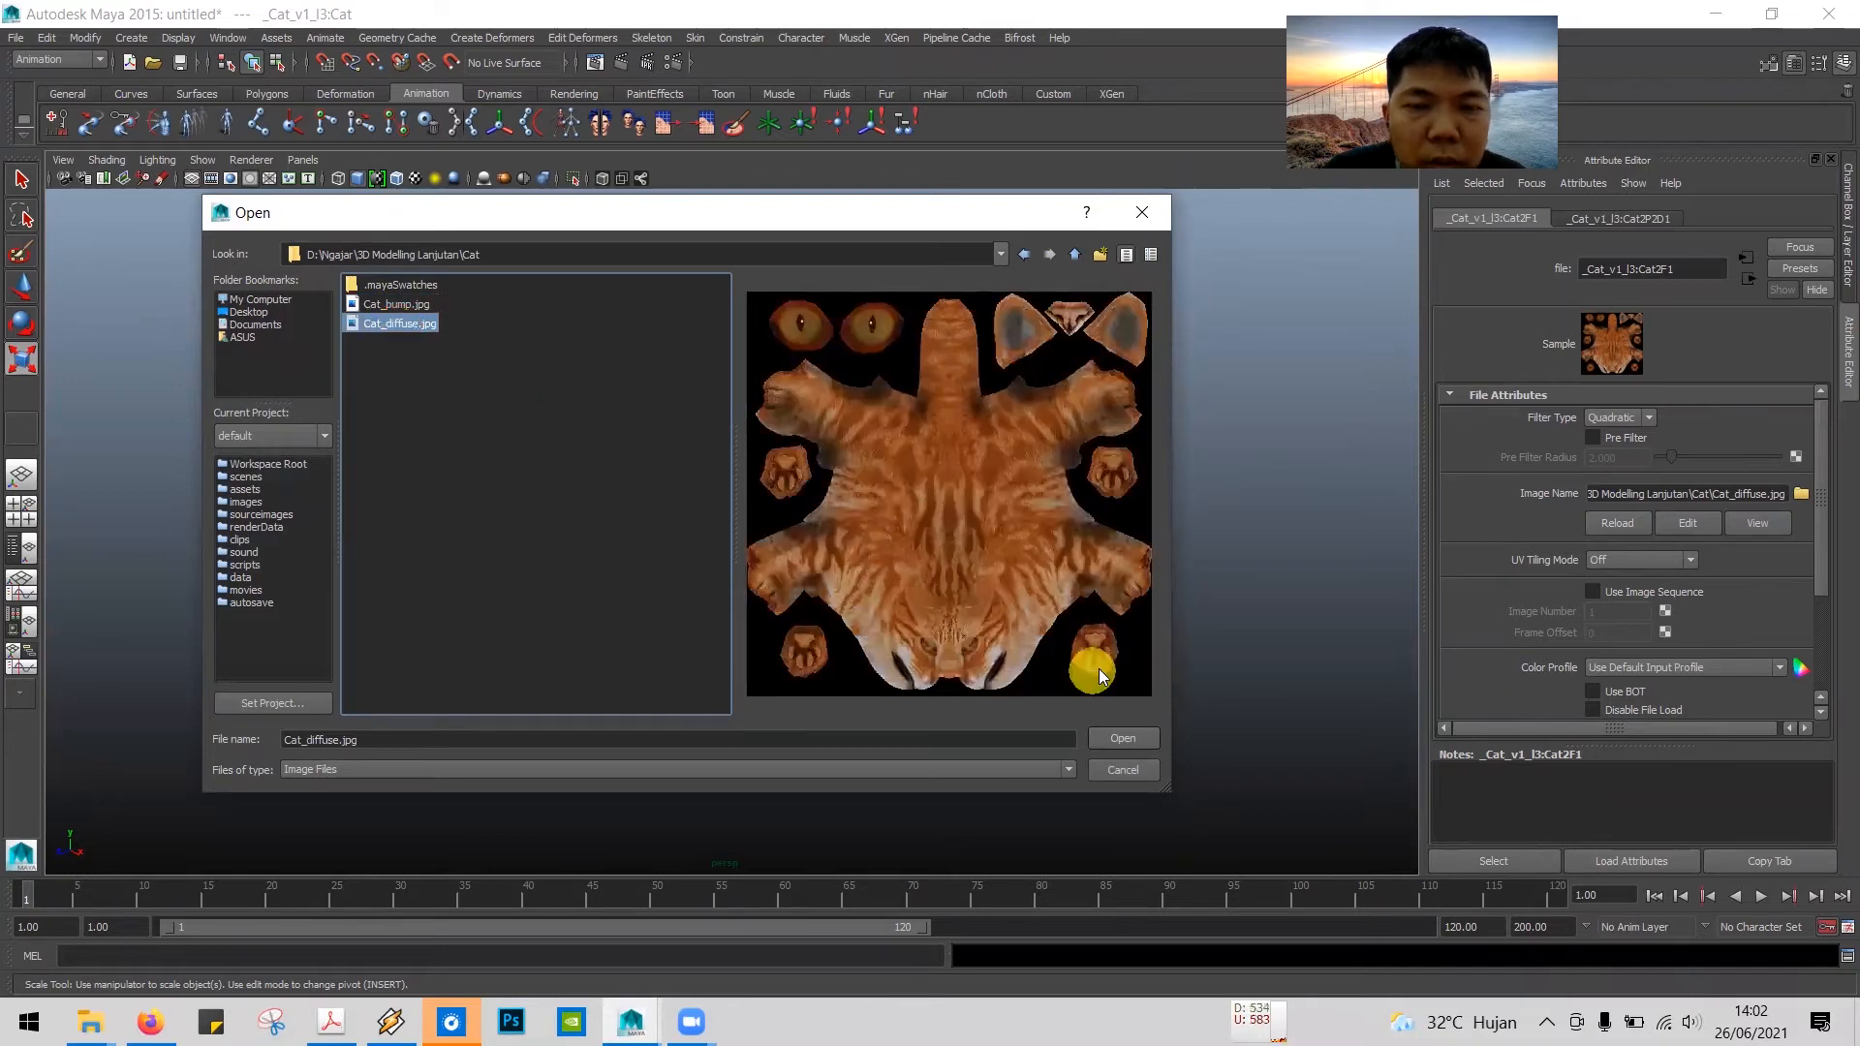
click(1123, 741)
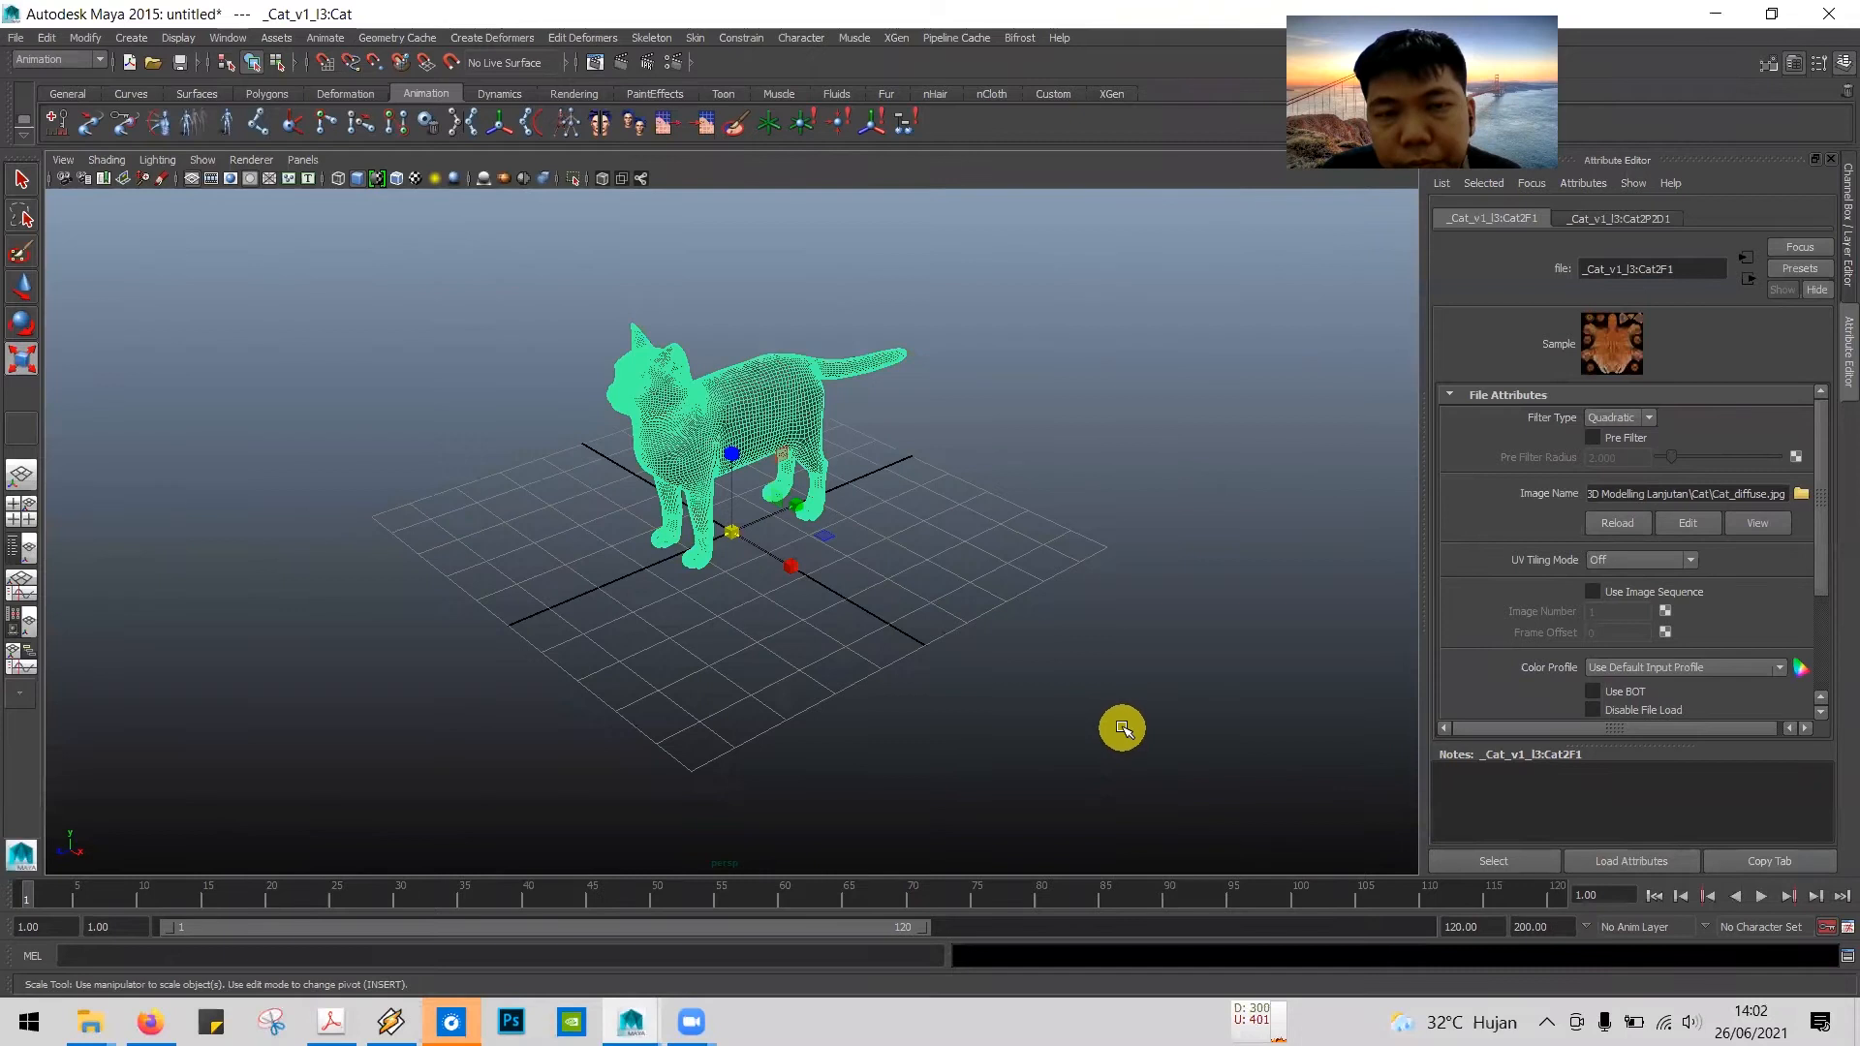
Step: Following tutorial step 7, deselect the cat and turn on textured display in the perspective view
key(alt+Tab)
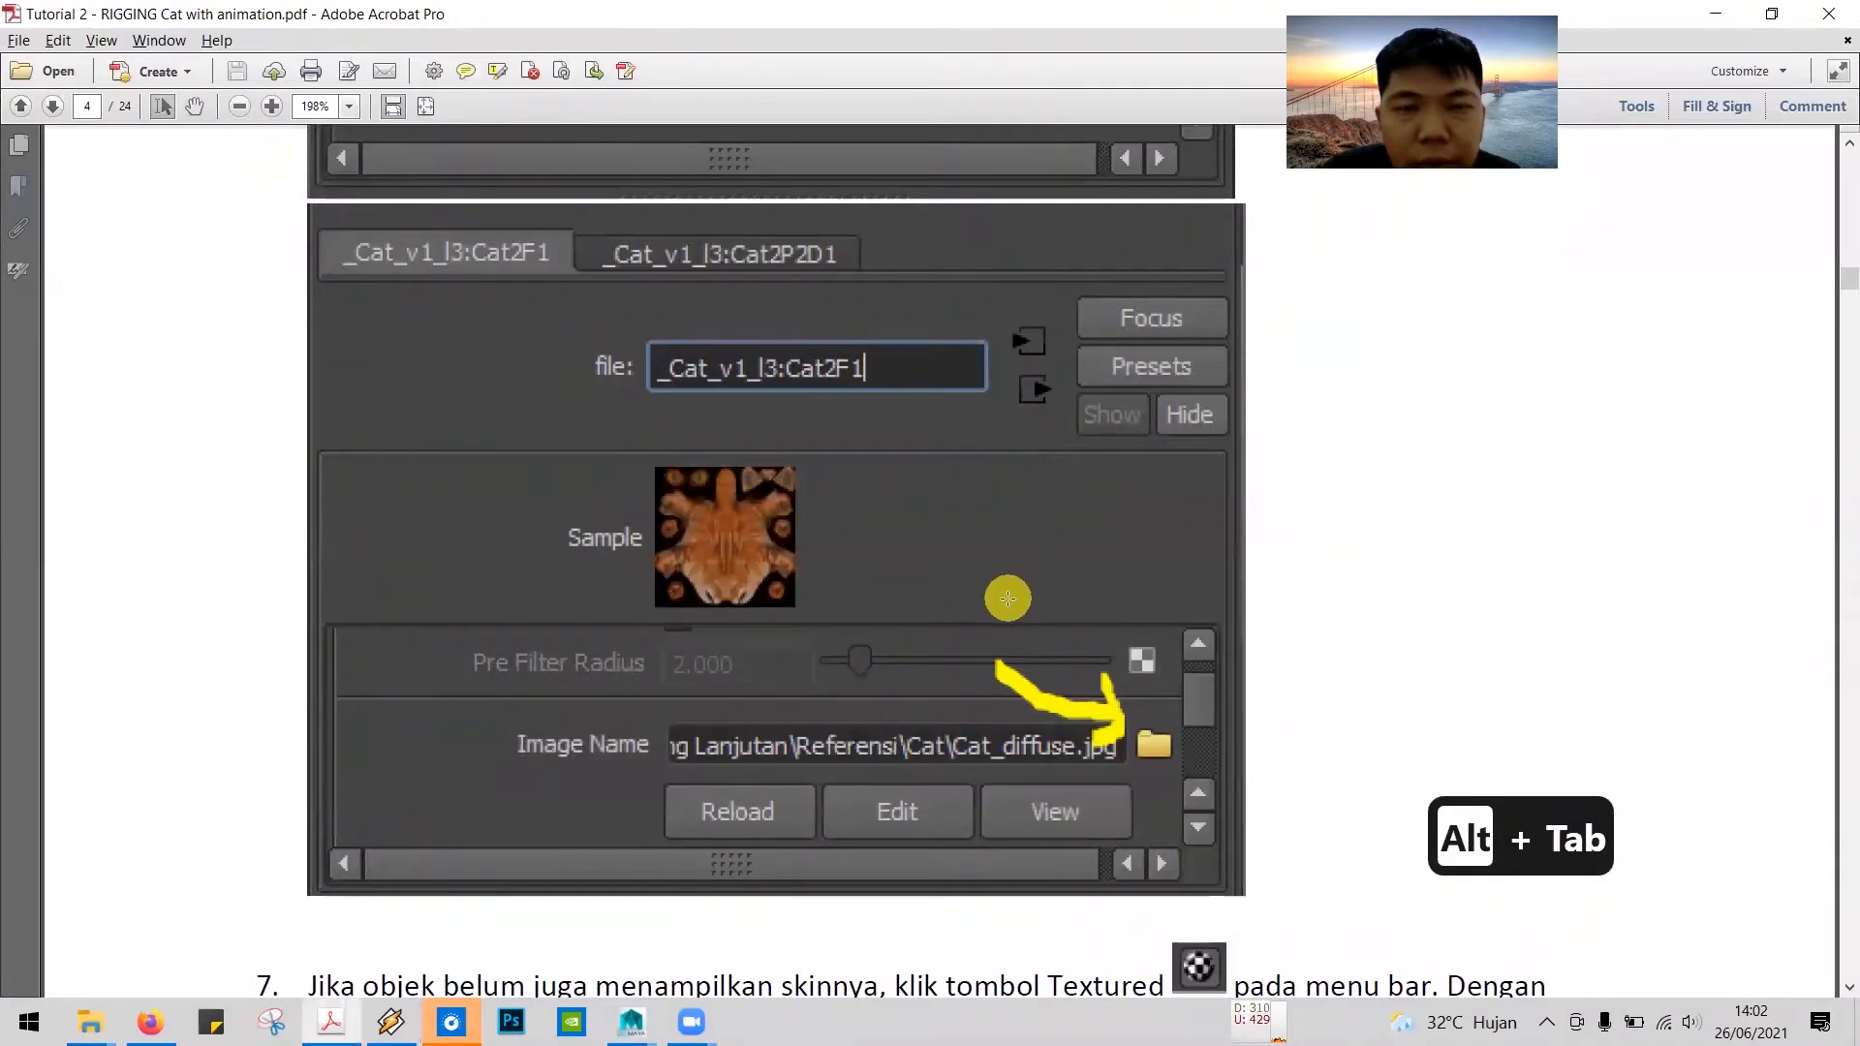
scroll(998, 620, down, 5)
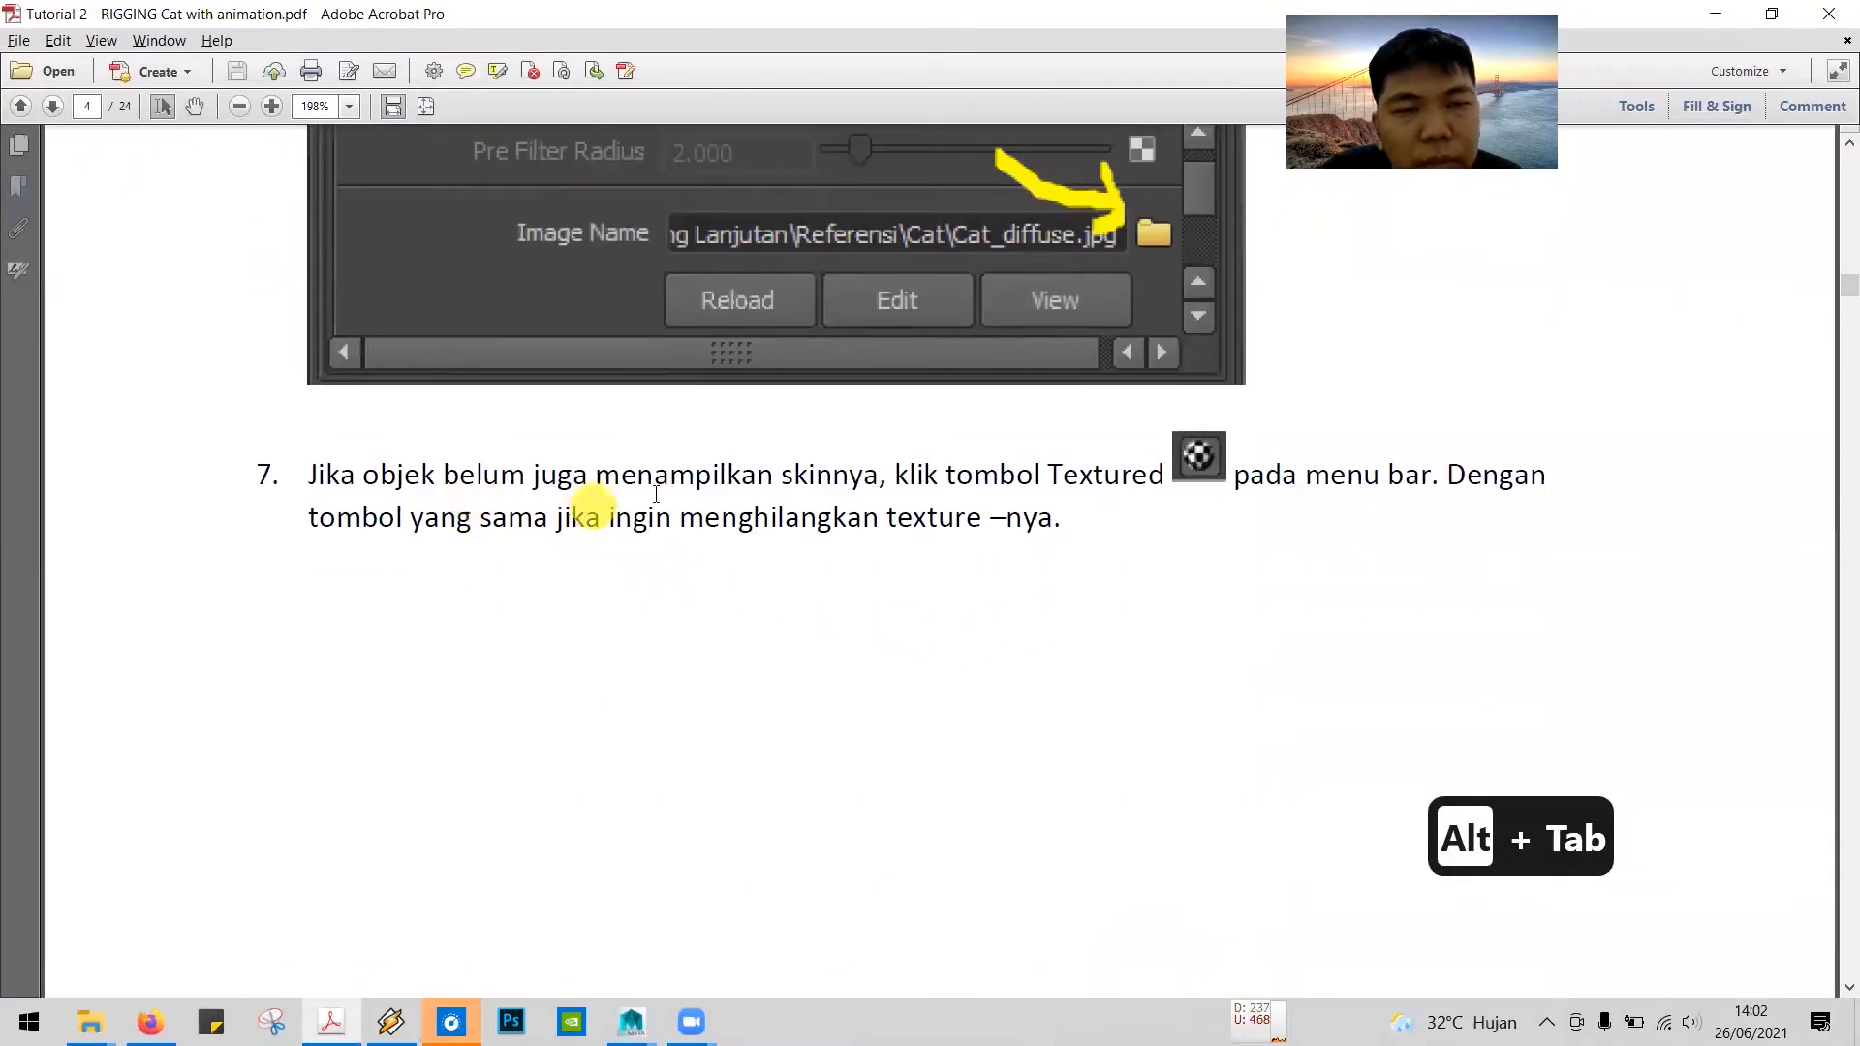
key(alt+Tab)
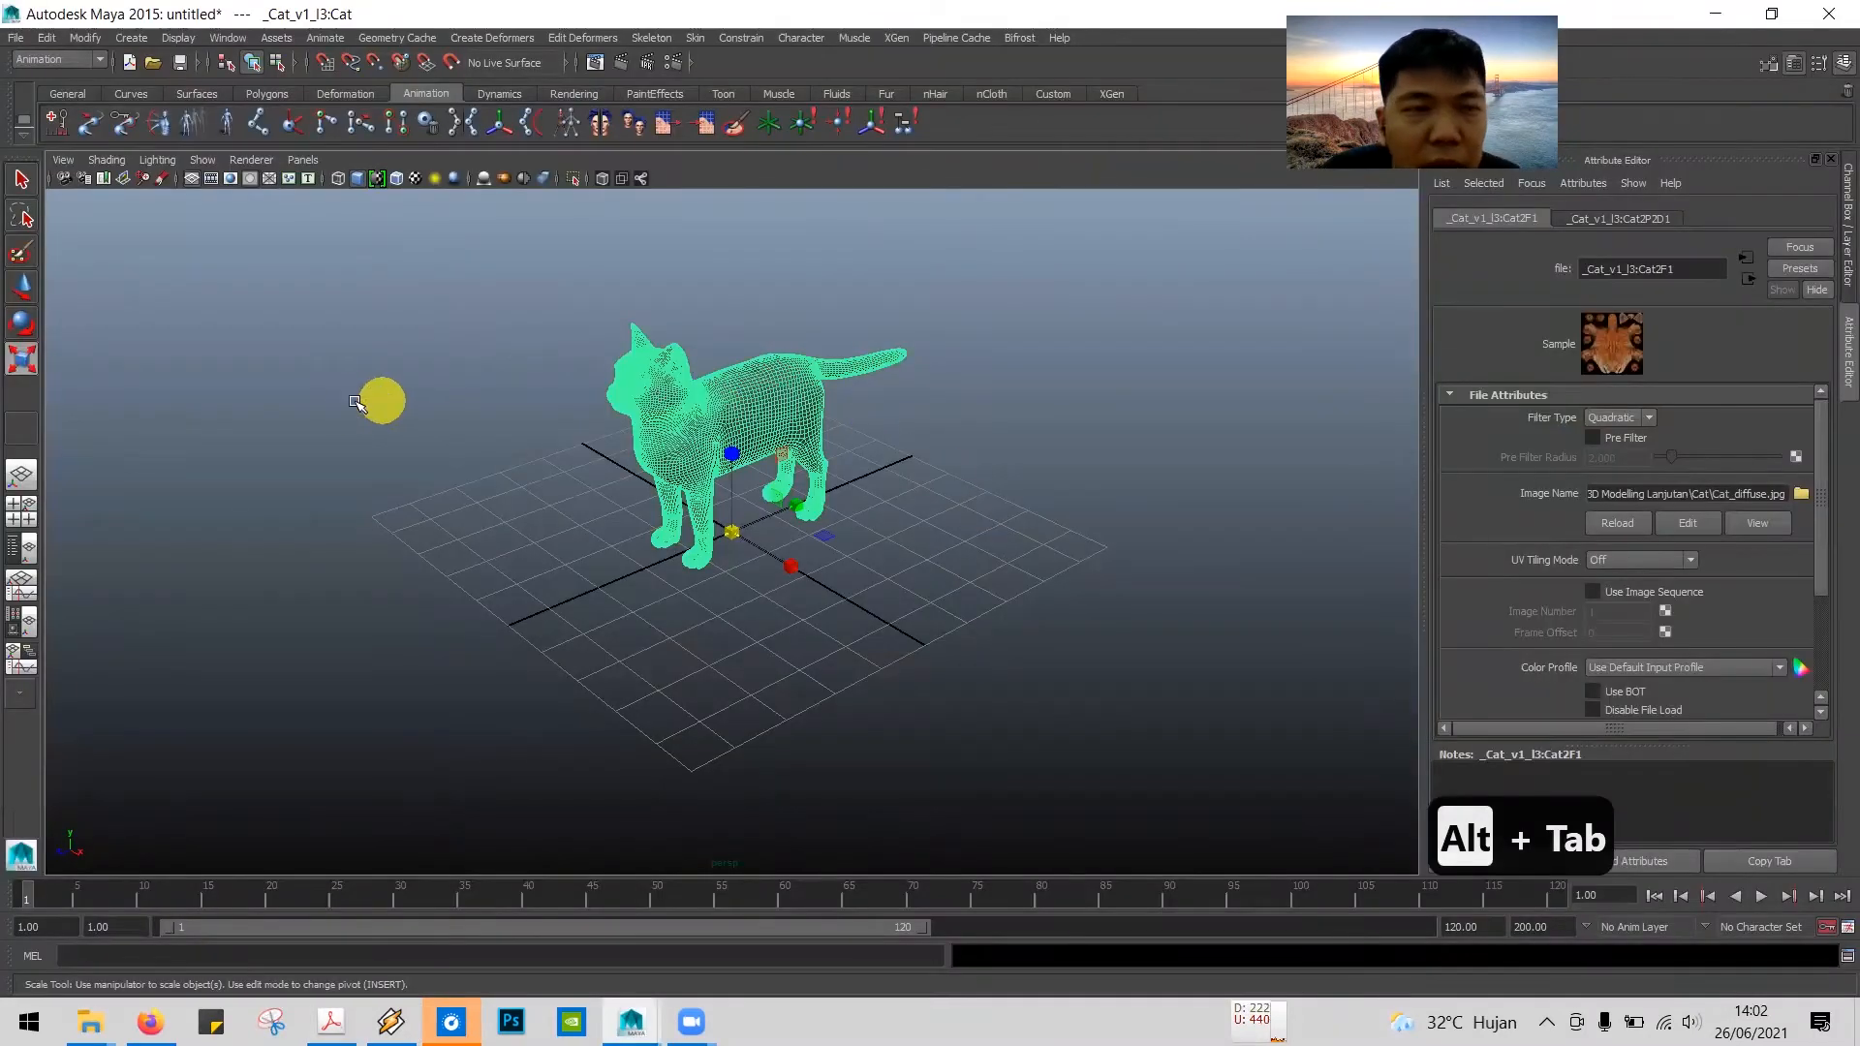
click(341, 380)
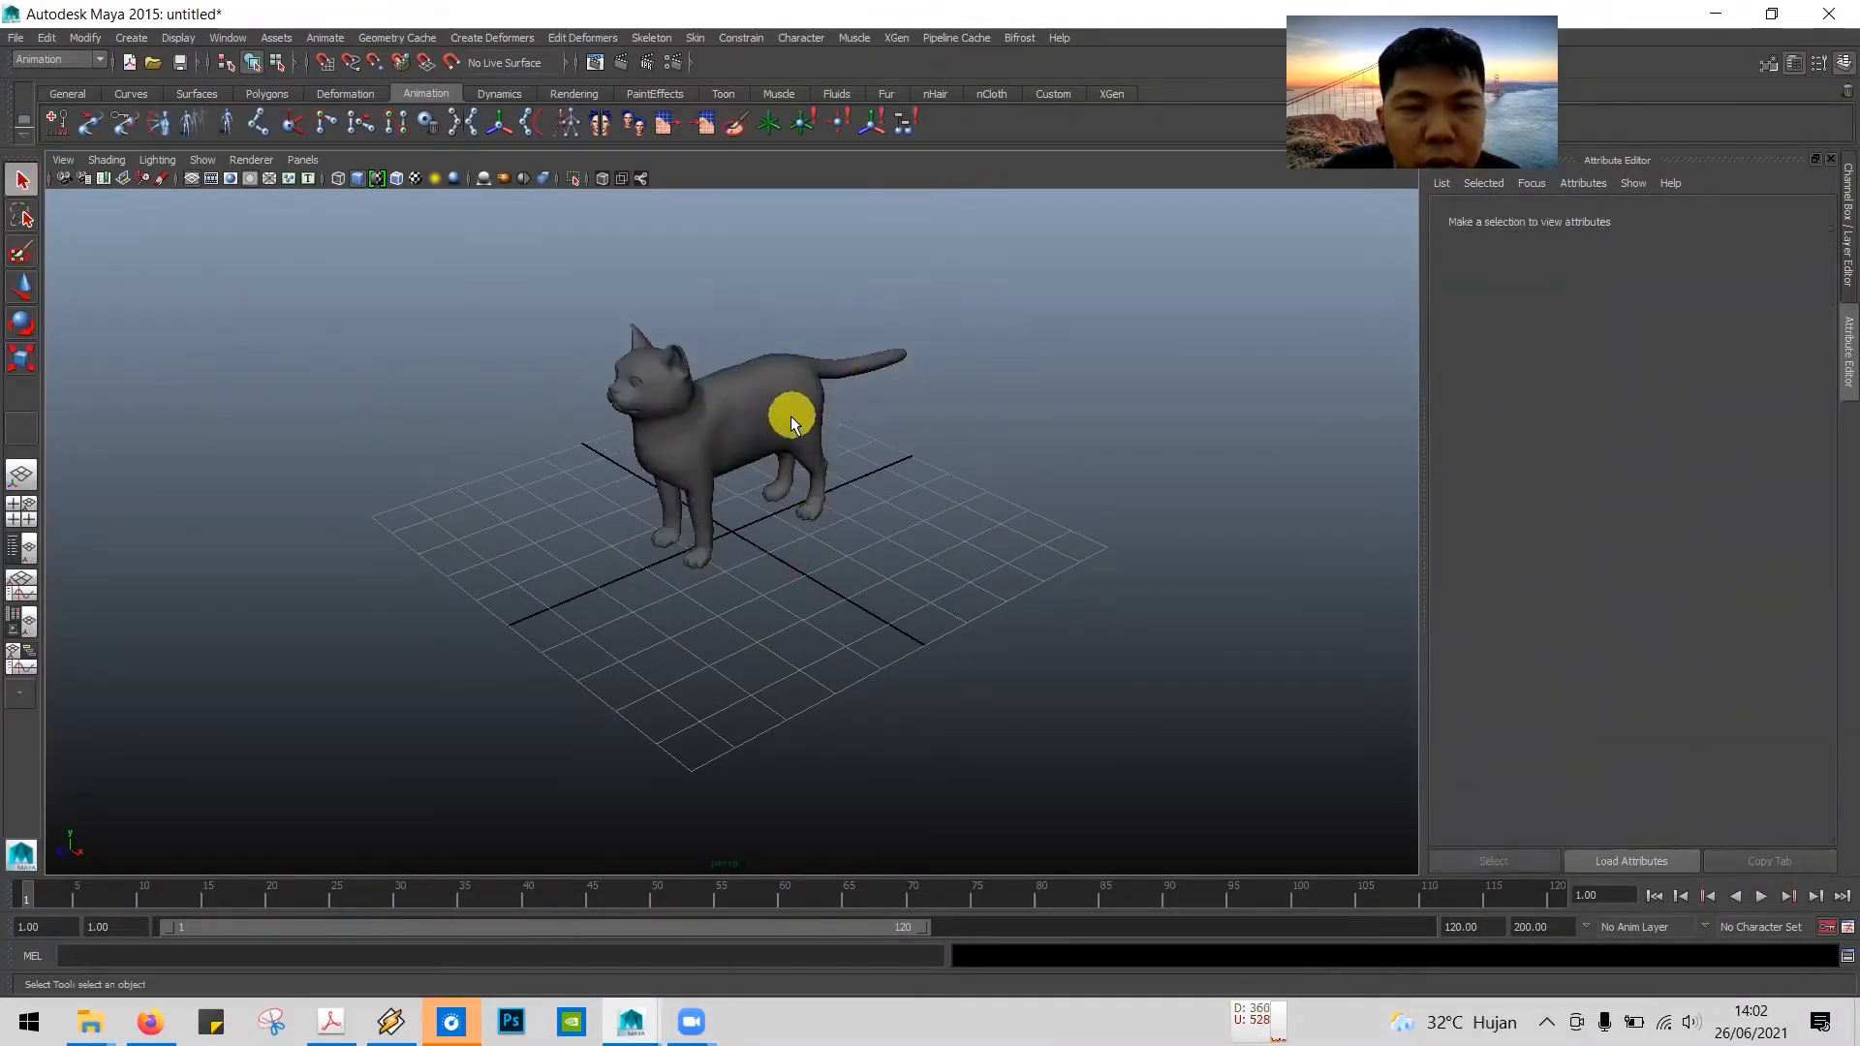
key(alt+Tab)
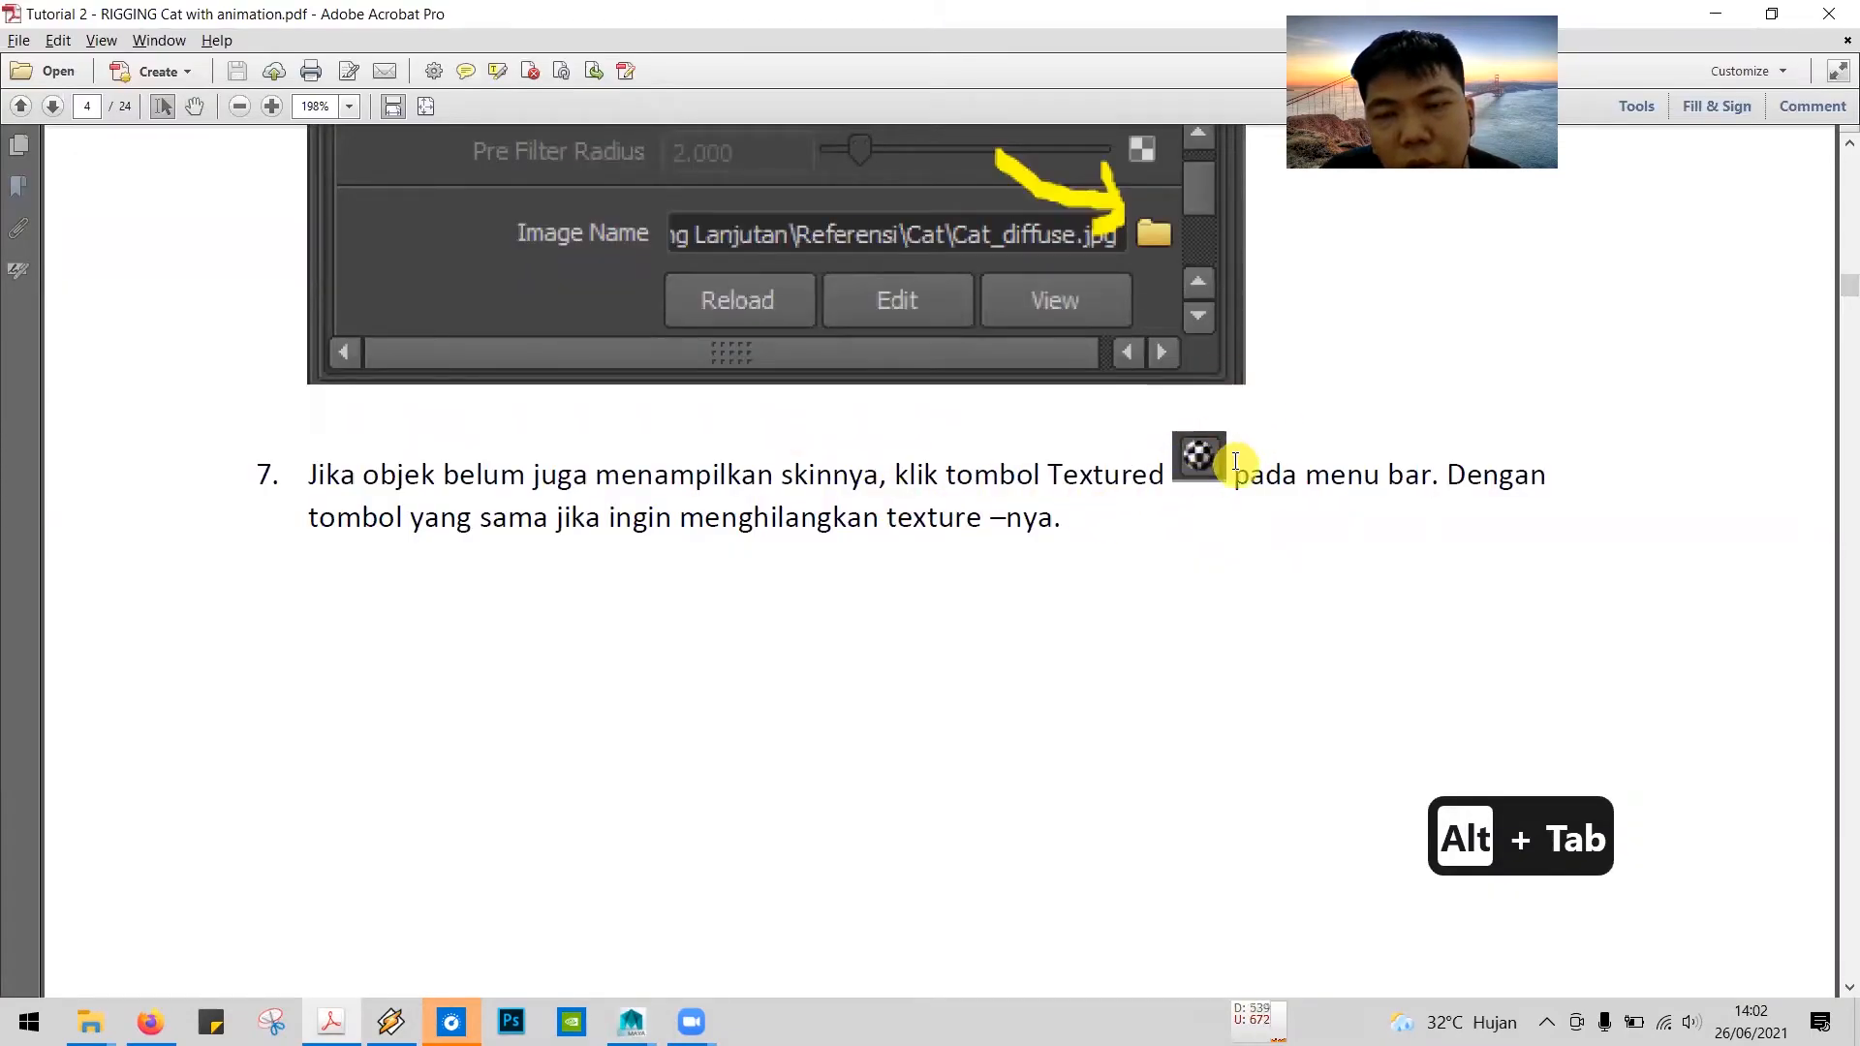
key(alt+Tab)
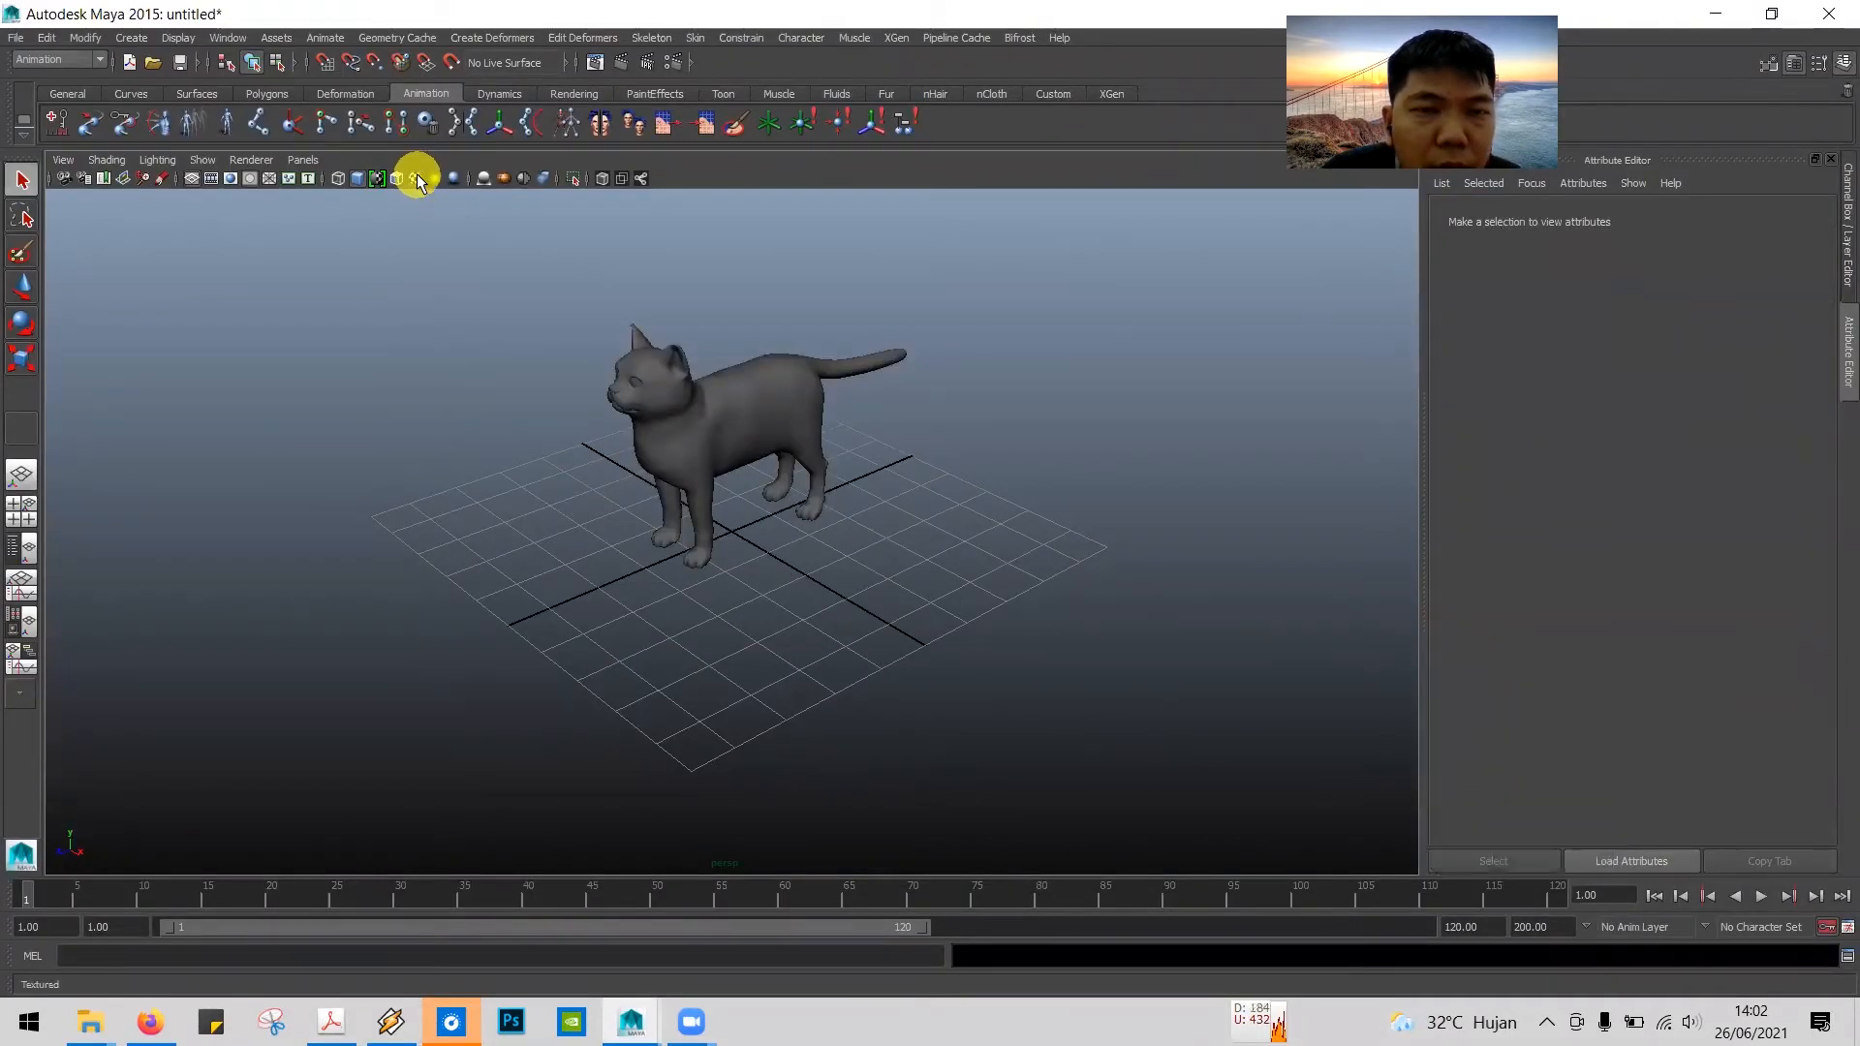
click(418, 180)
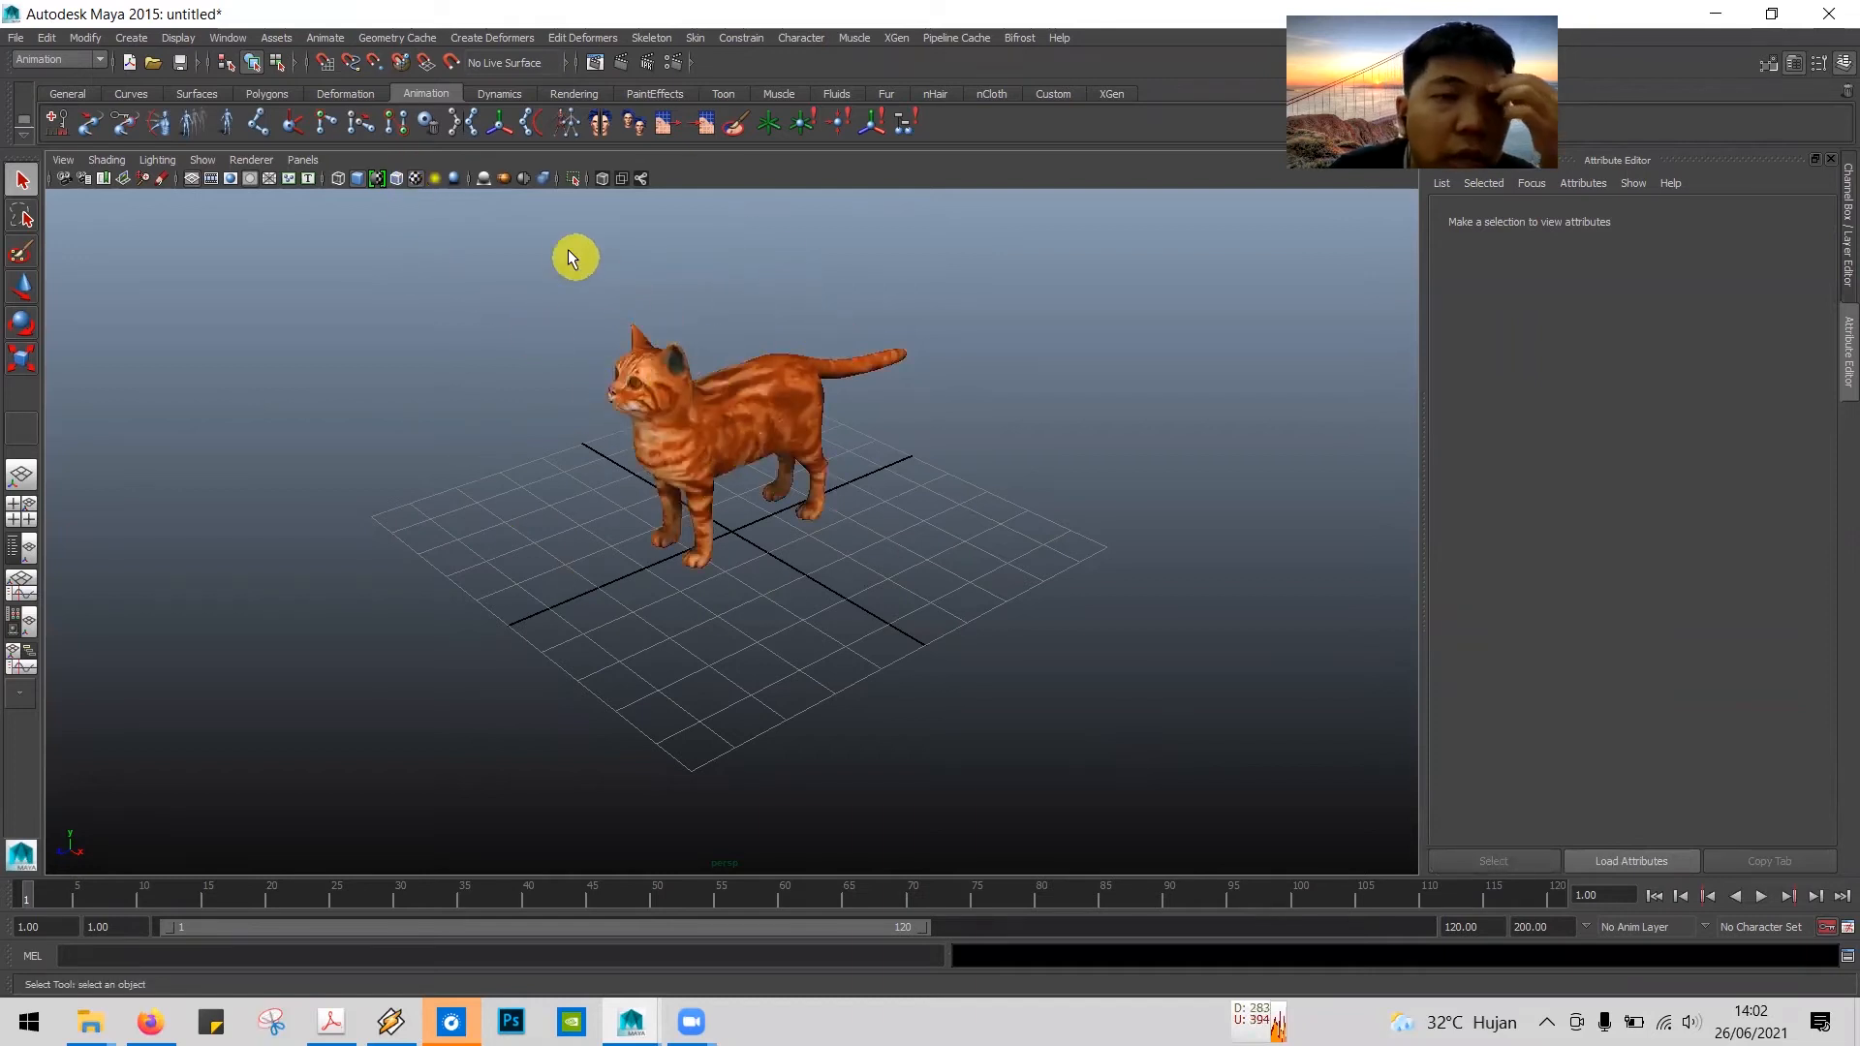
click(414, 177)
click(414, 178)
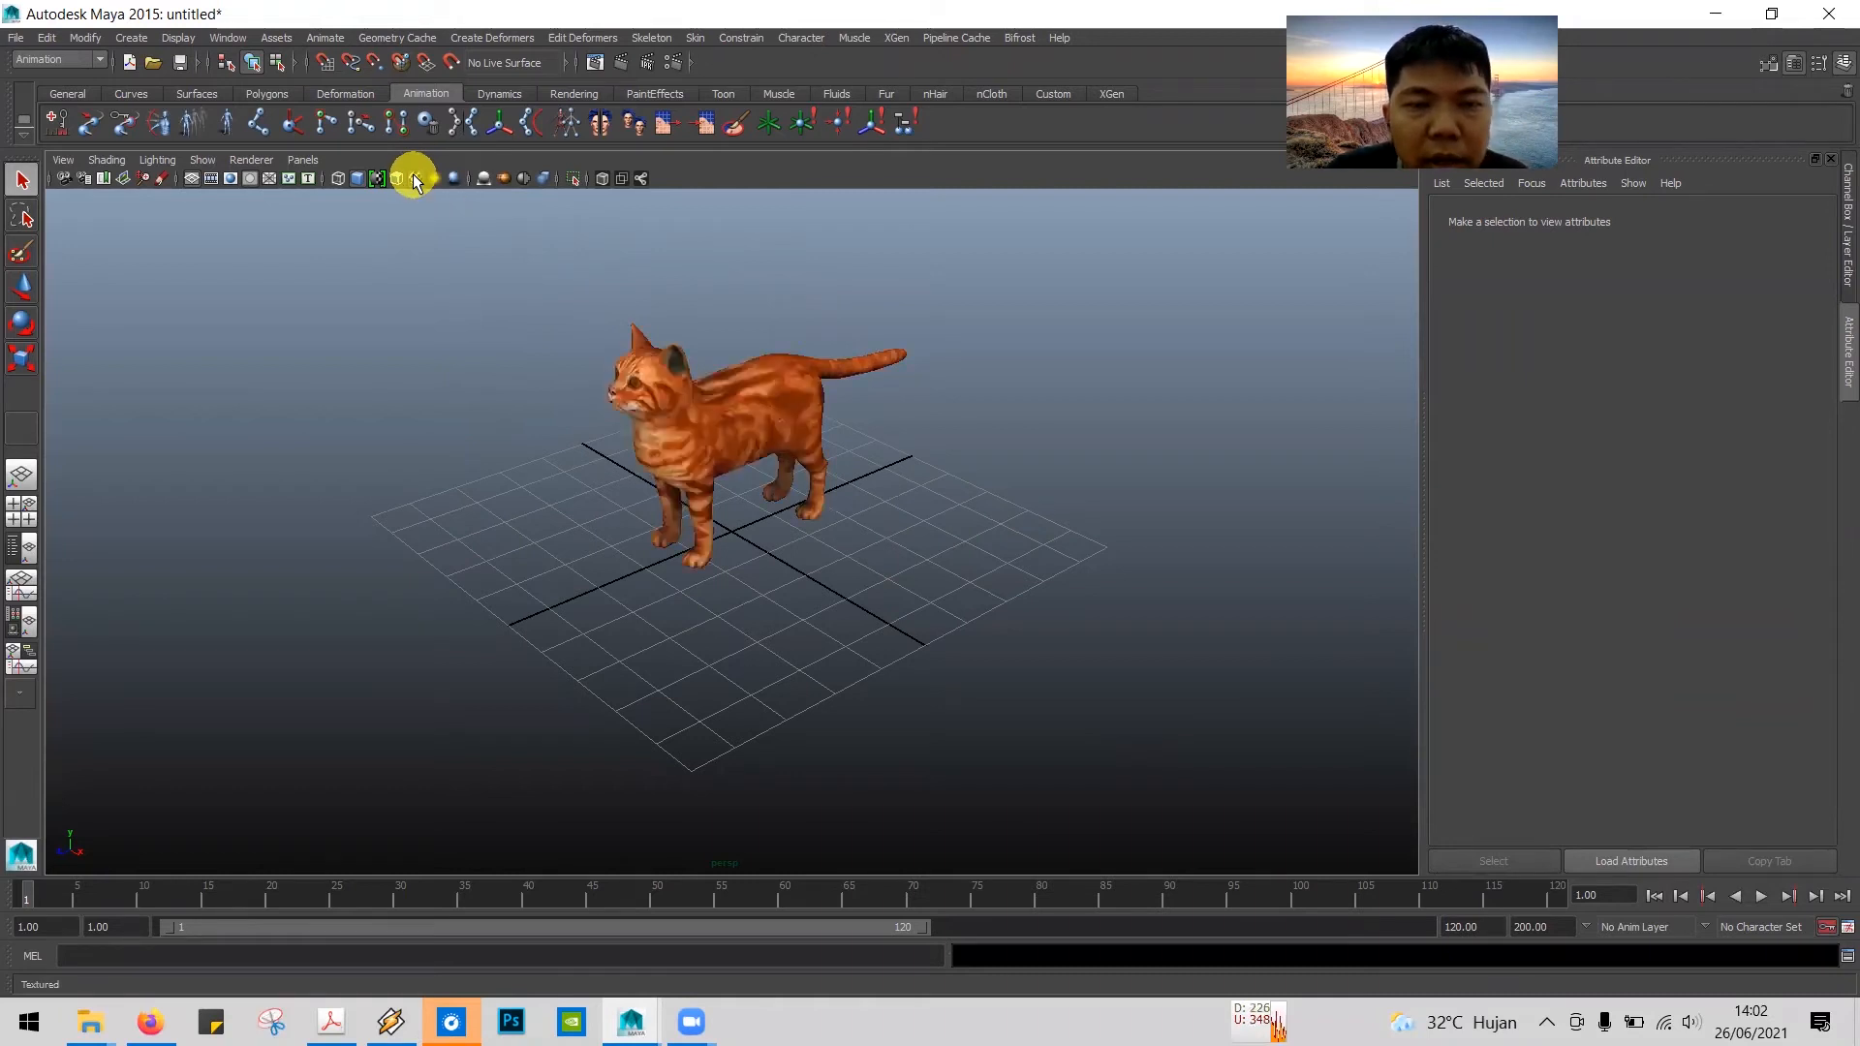
Step: Switch to the tutorial PDF in Adobe Acrobat and read step 8 on the Animation menu set and creating joints with the Joint Tool
key(alt+Tab)
key(alt+Tab)
key(alt+Tab)
key(alt+Tab)
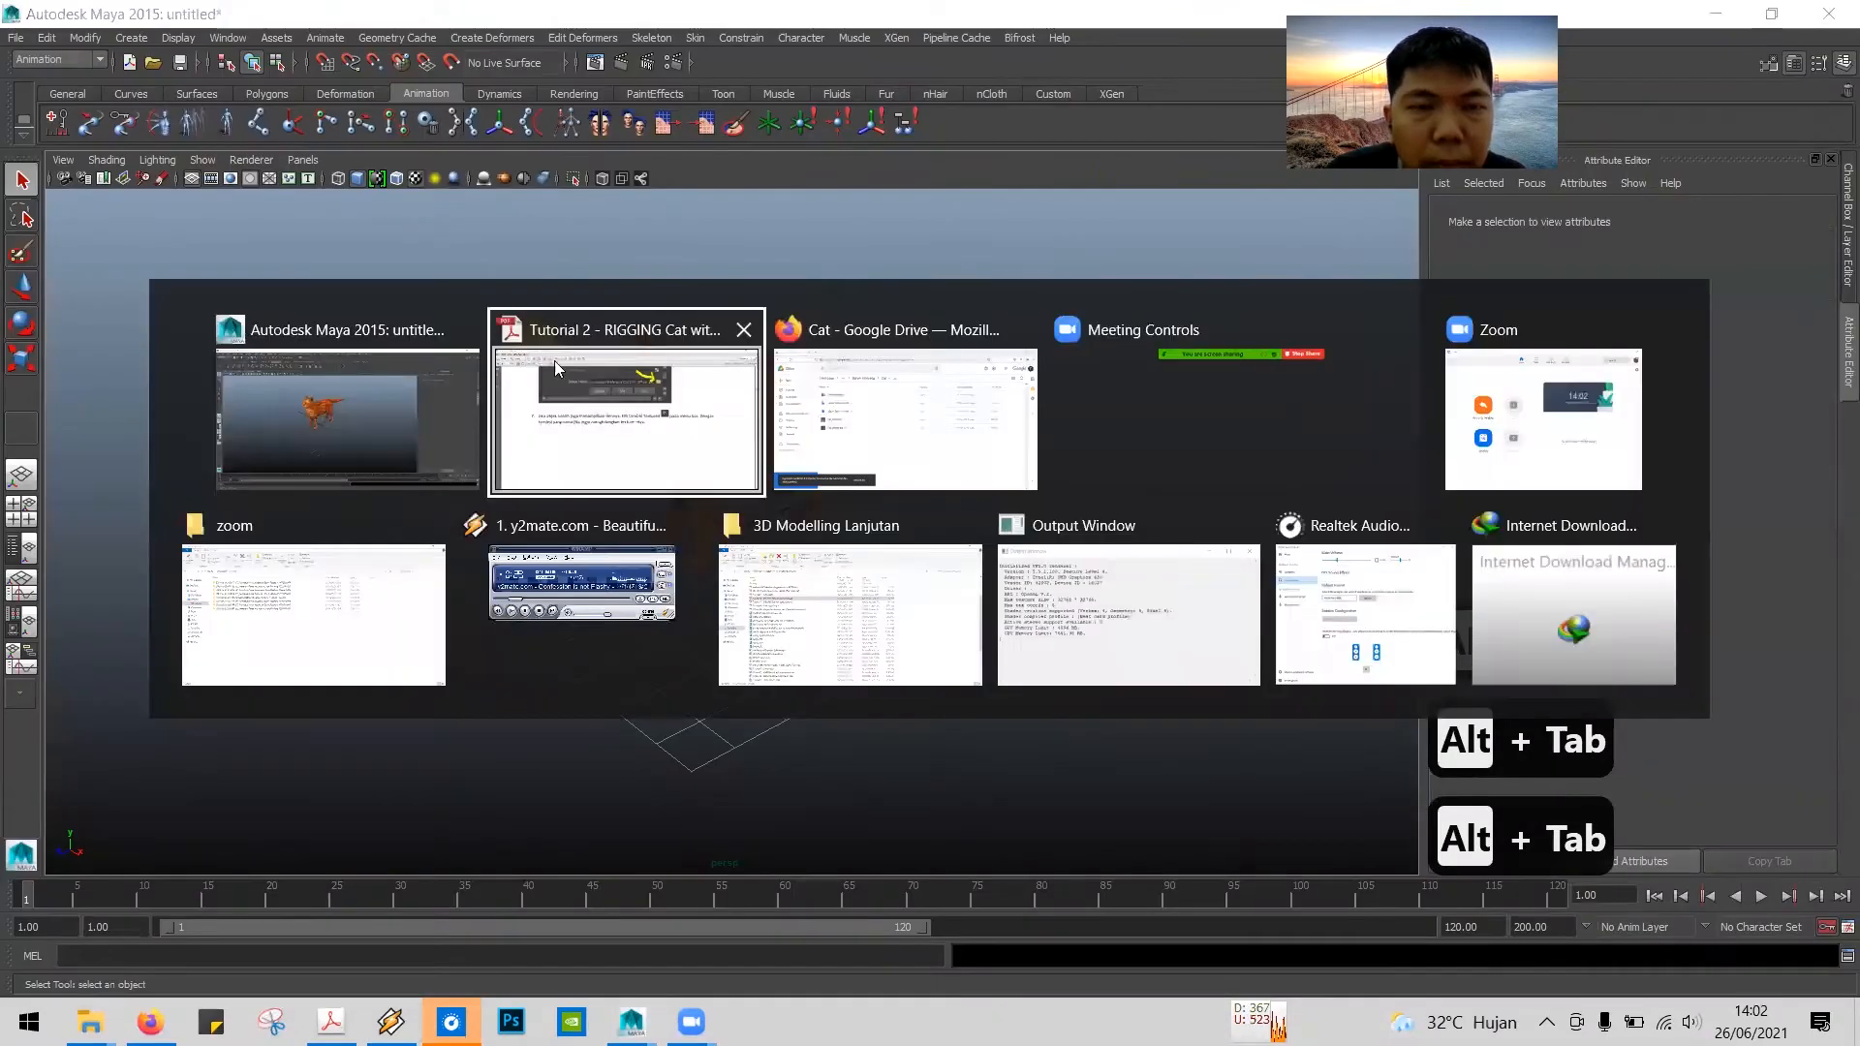
scroll(699, 511, down, 5)
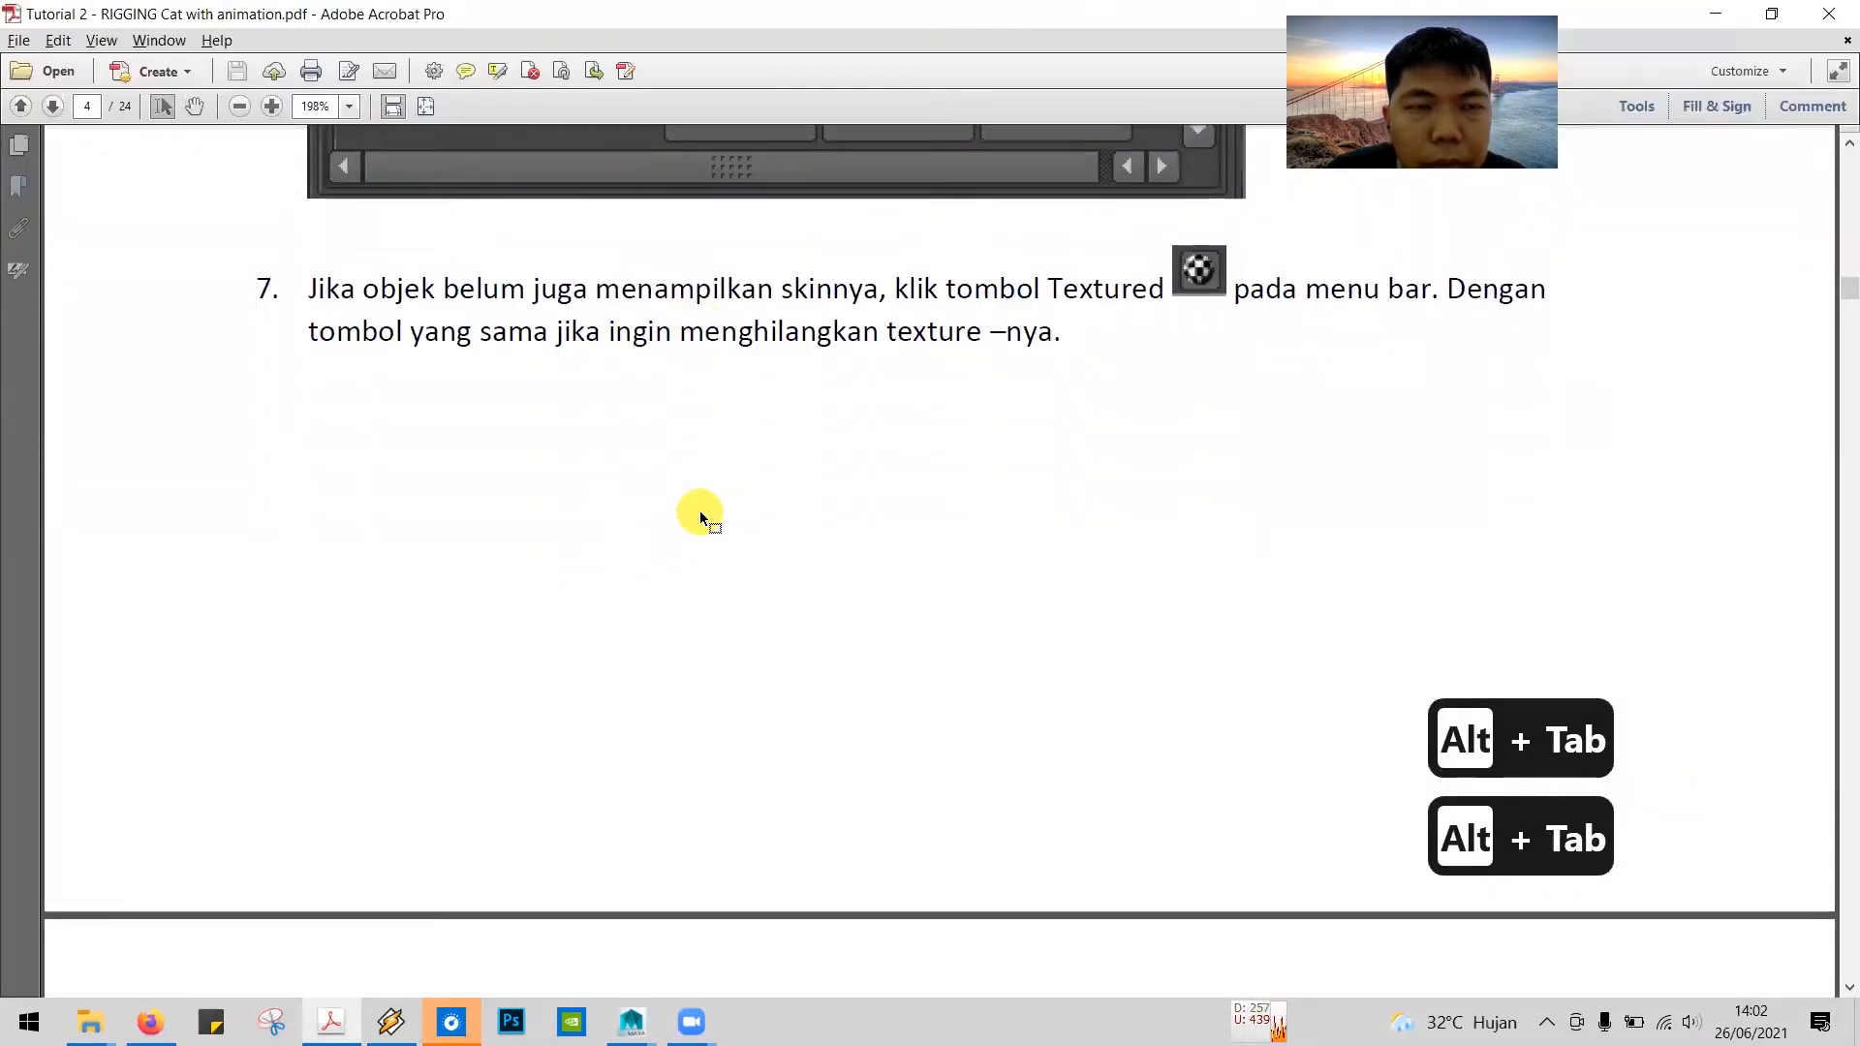
scroll(699, 512, down, 8)
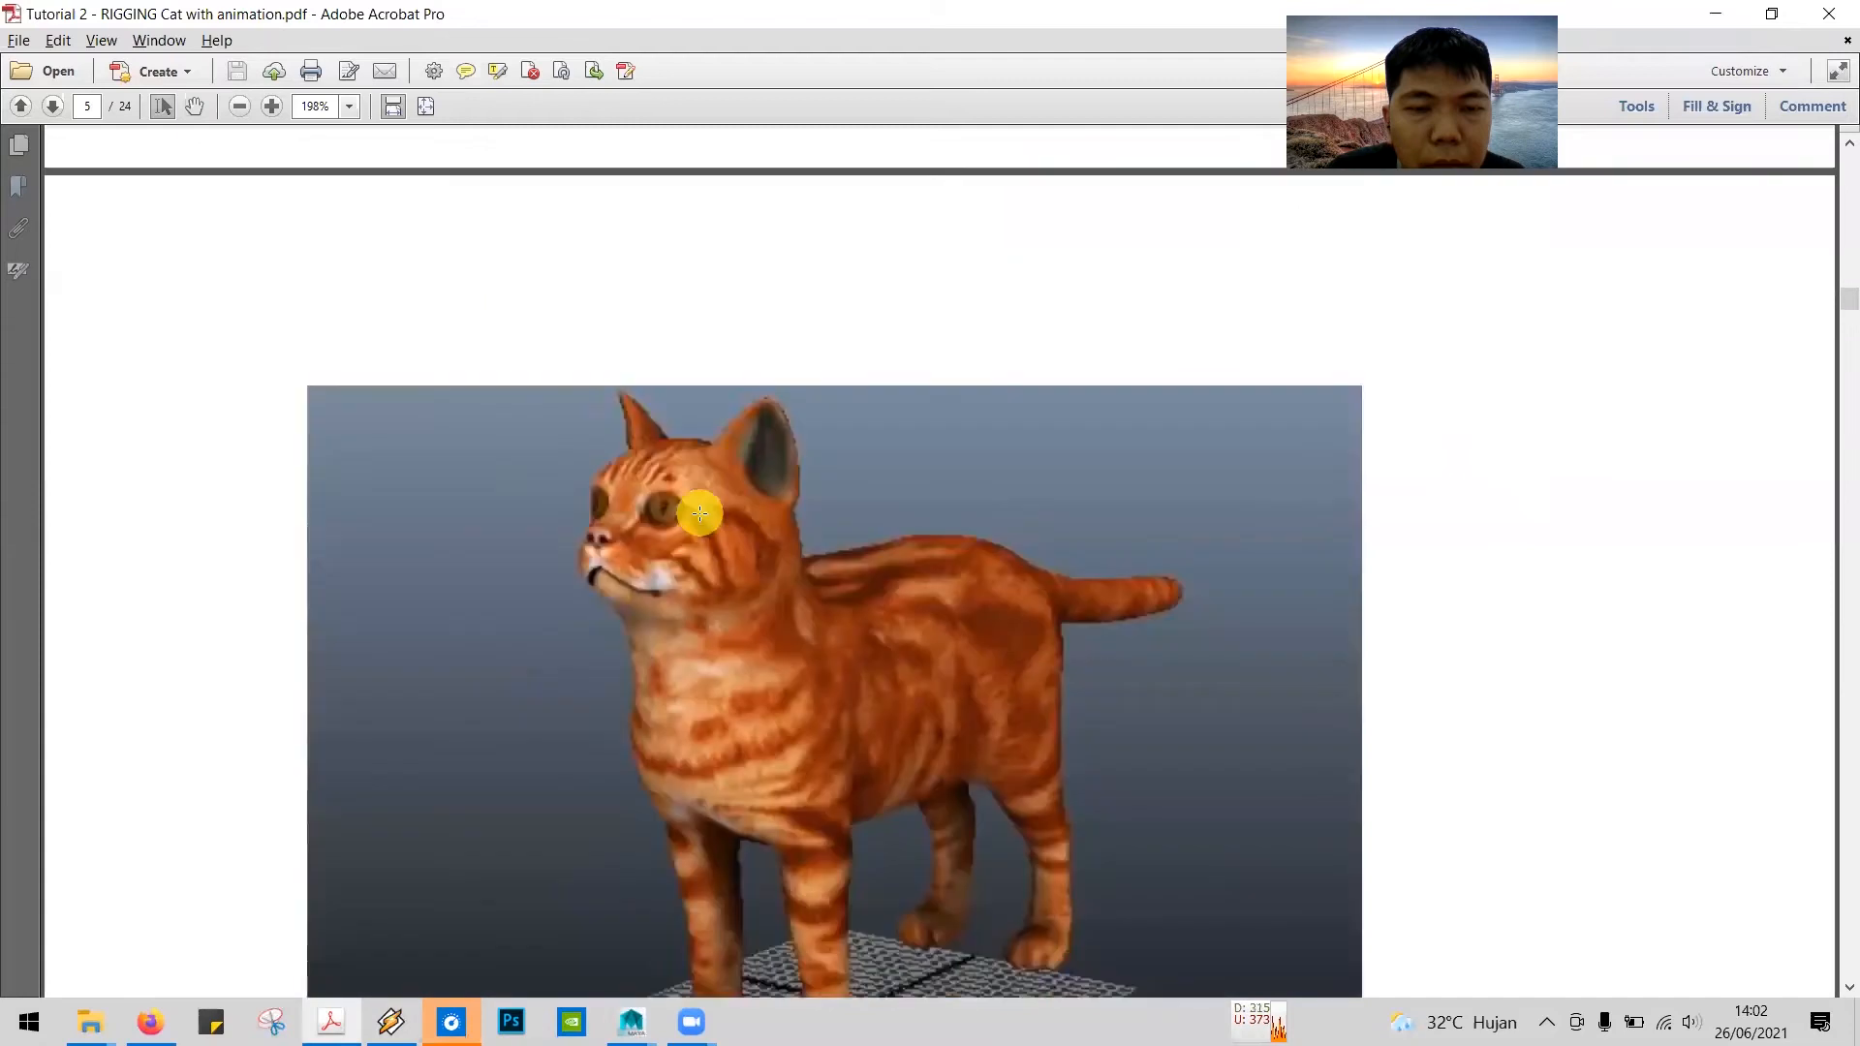
scroll(699, 511, down, 6)
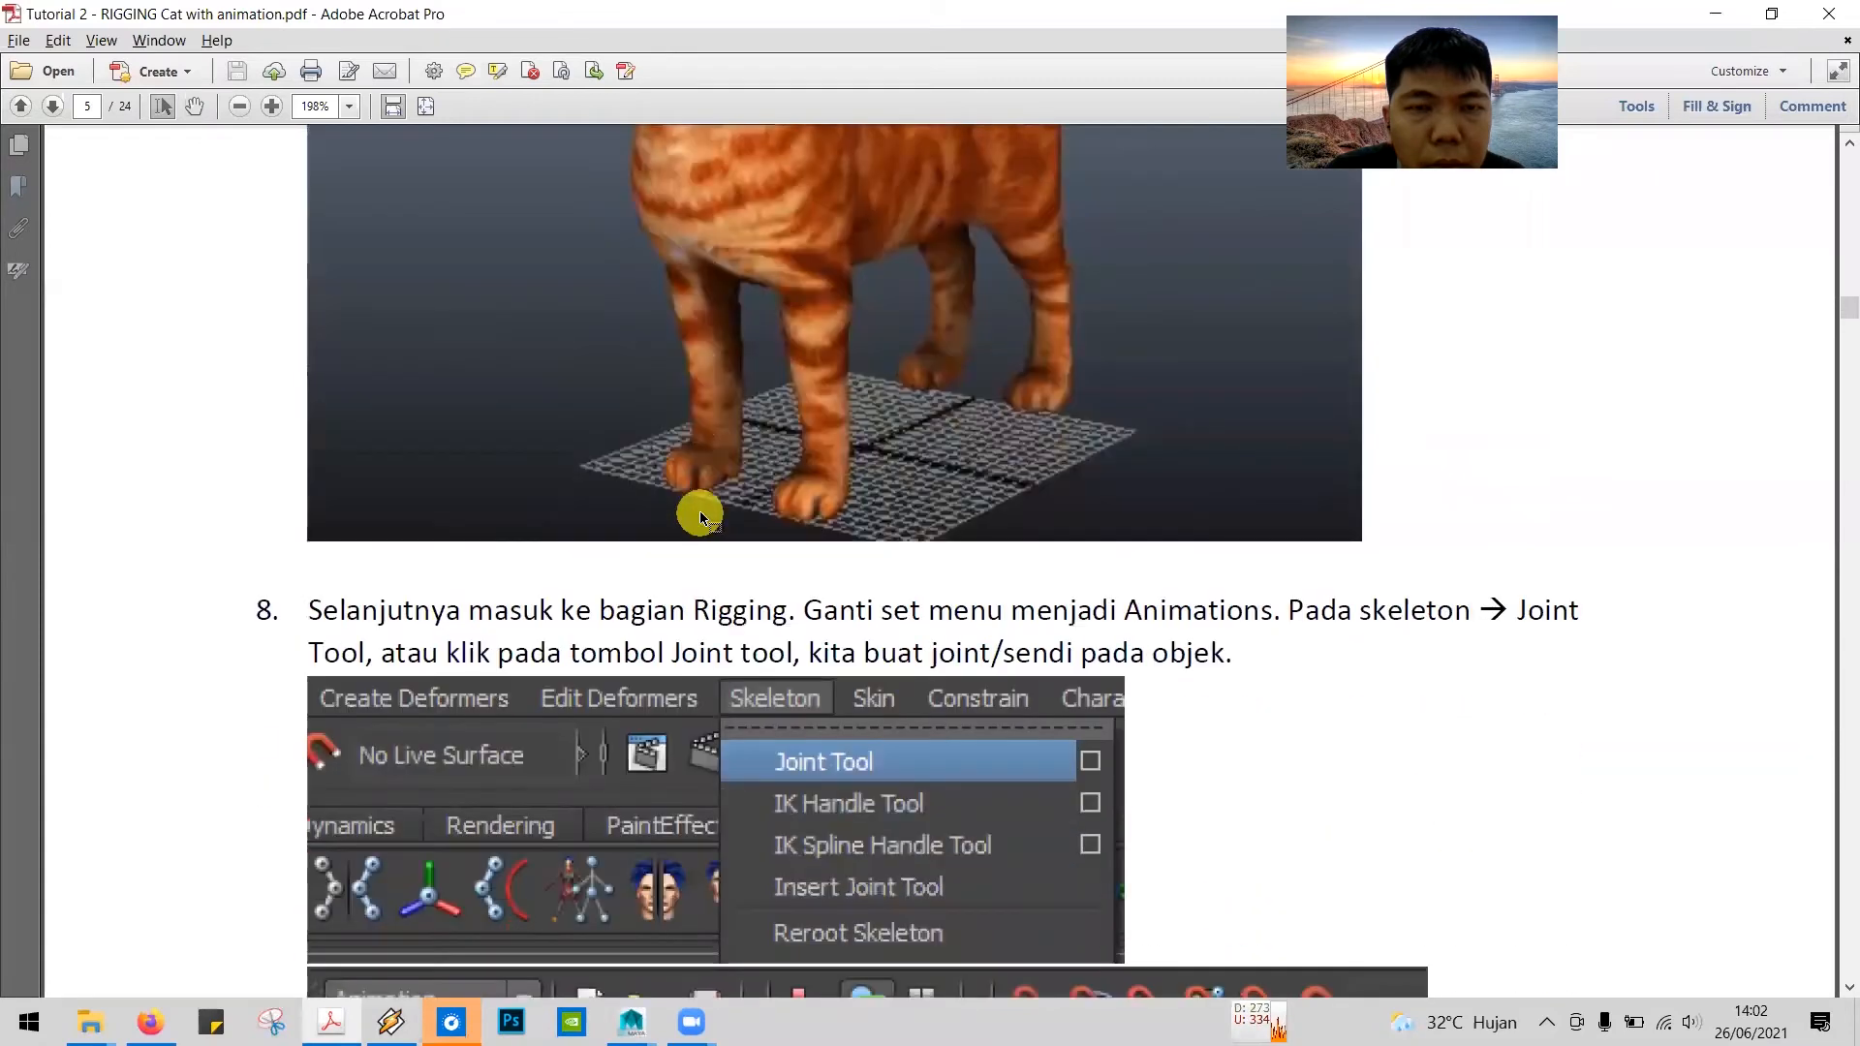
scroll(699, 513, down, 1)
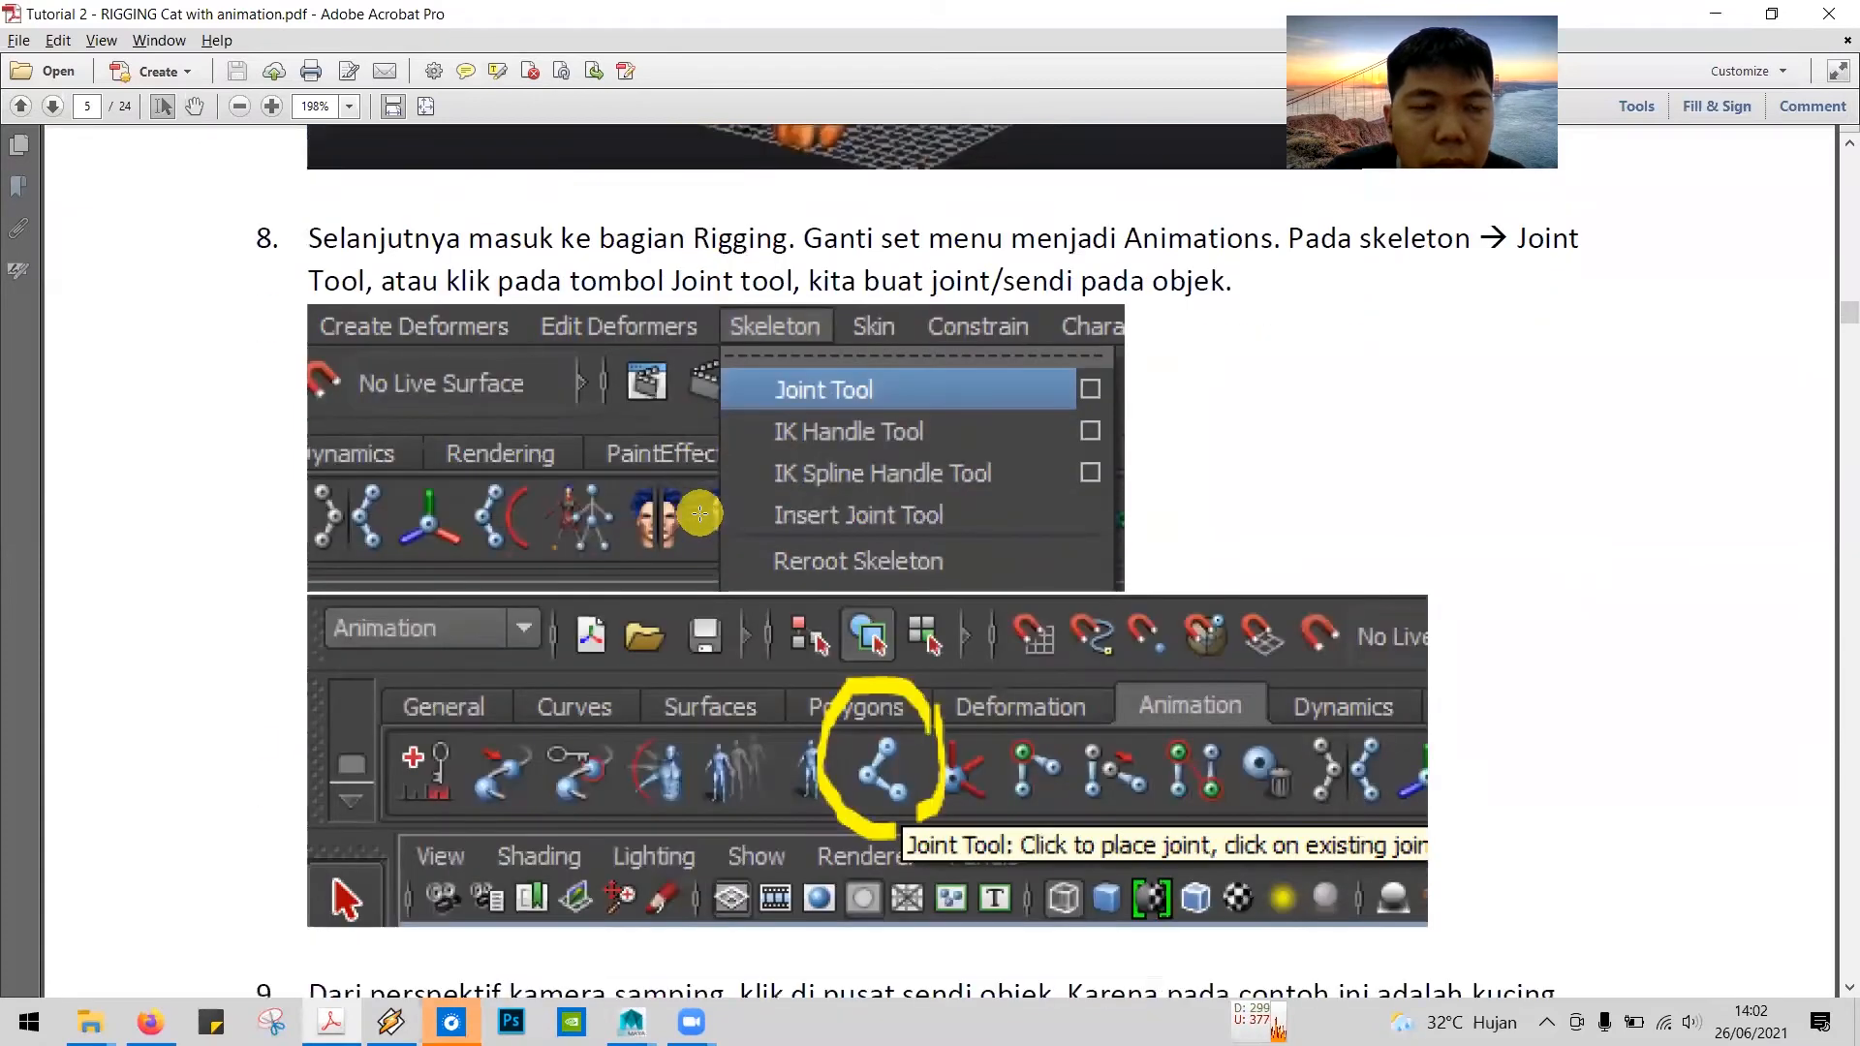
scroll(700, 512, down, 1)
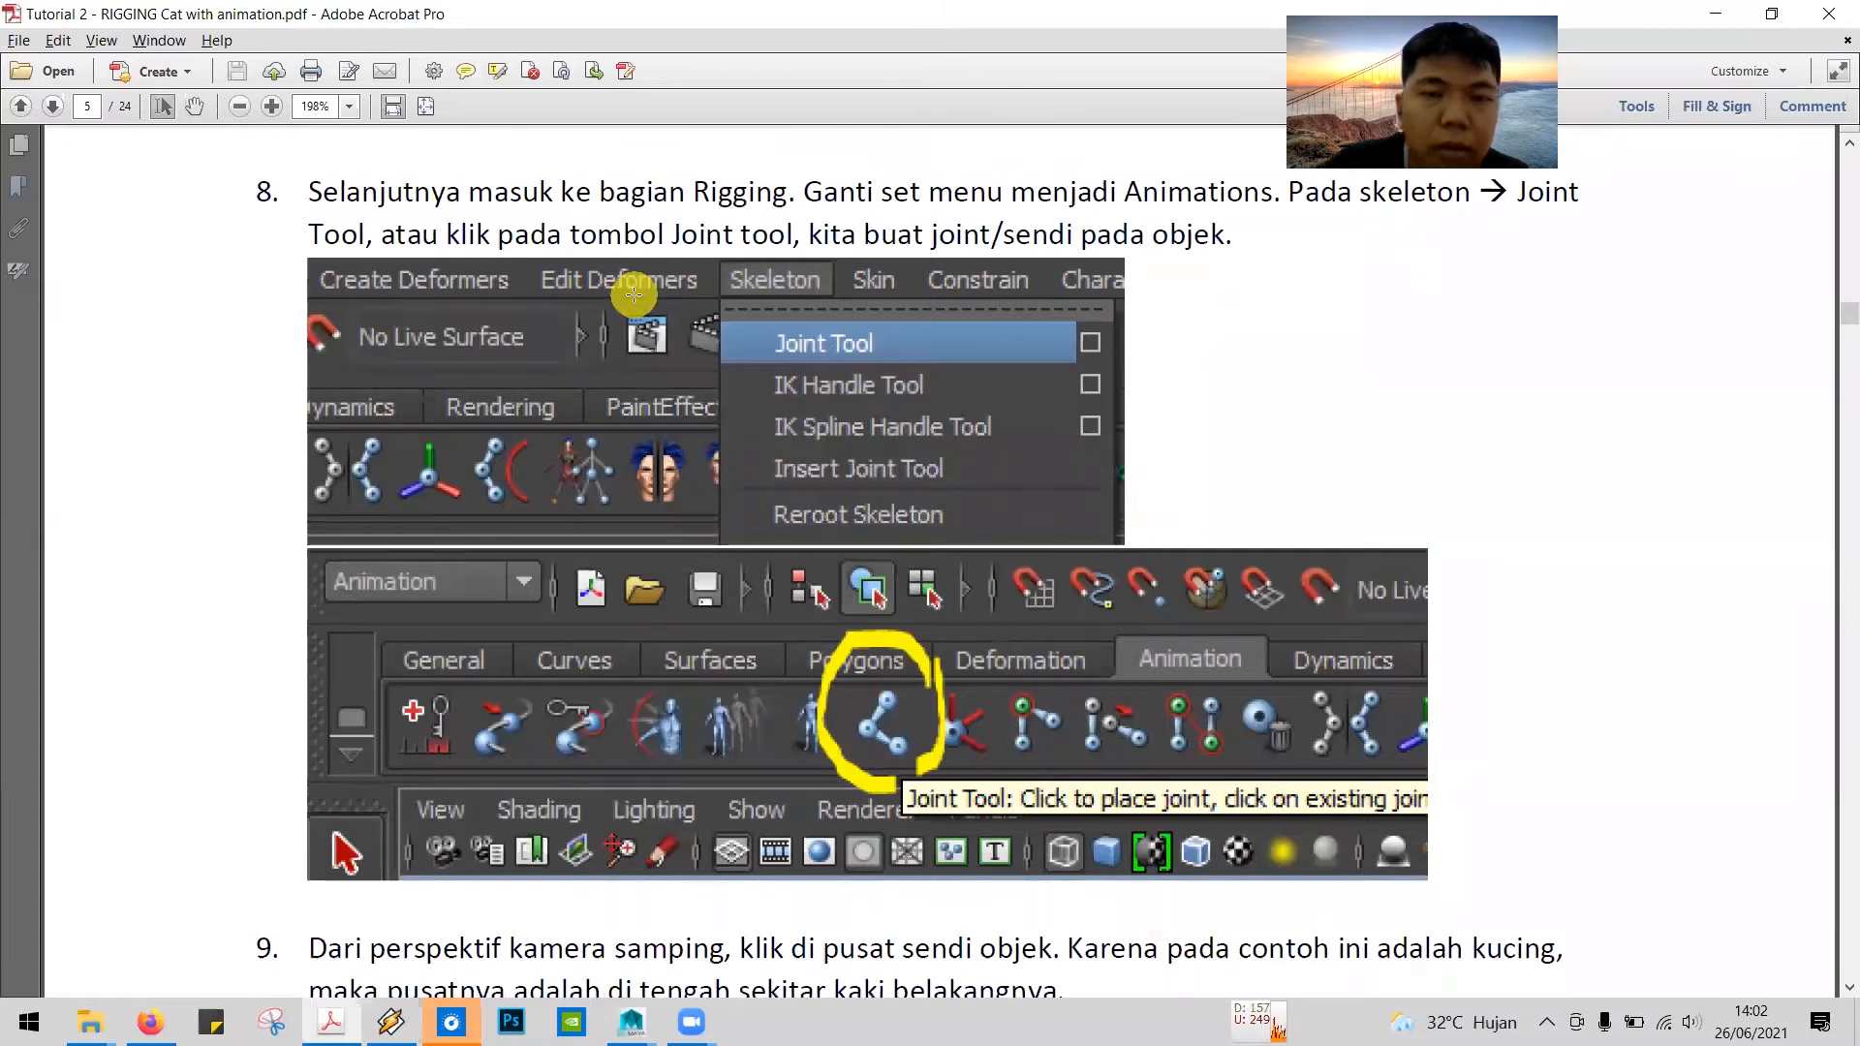
key(alt+Tab)
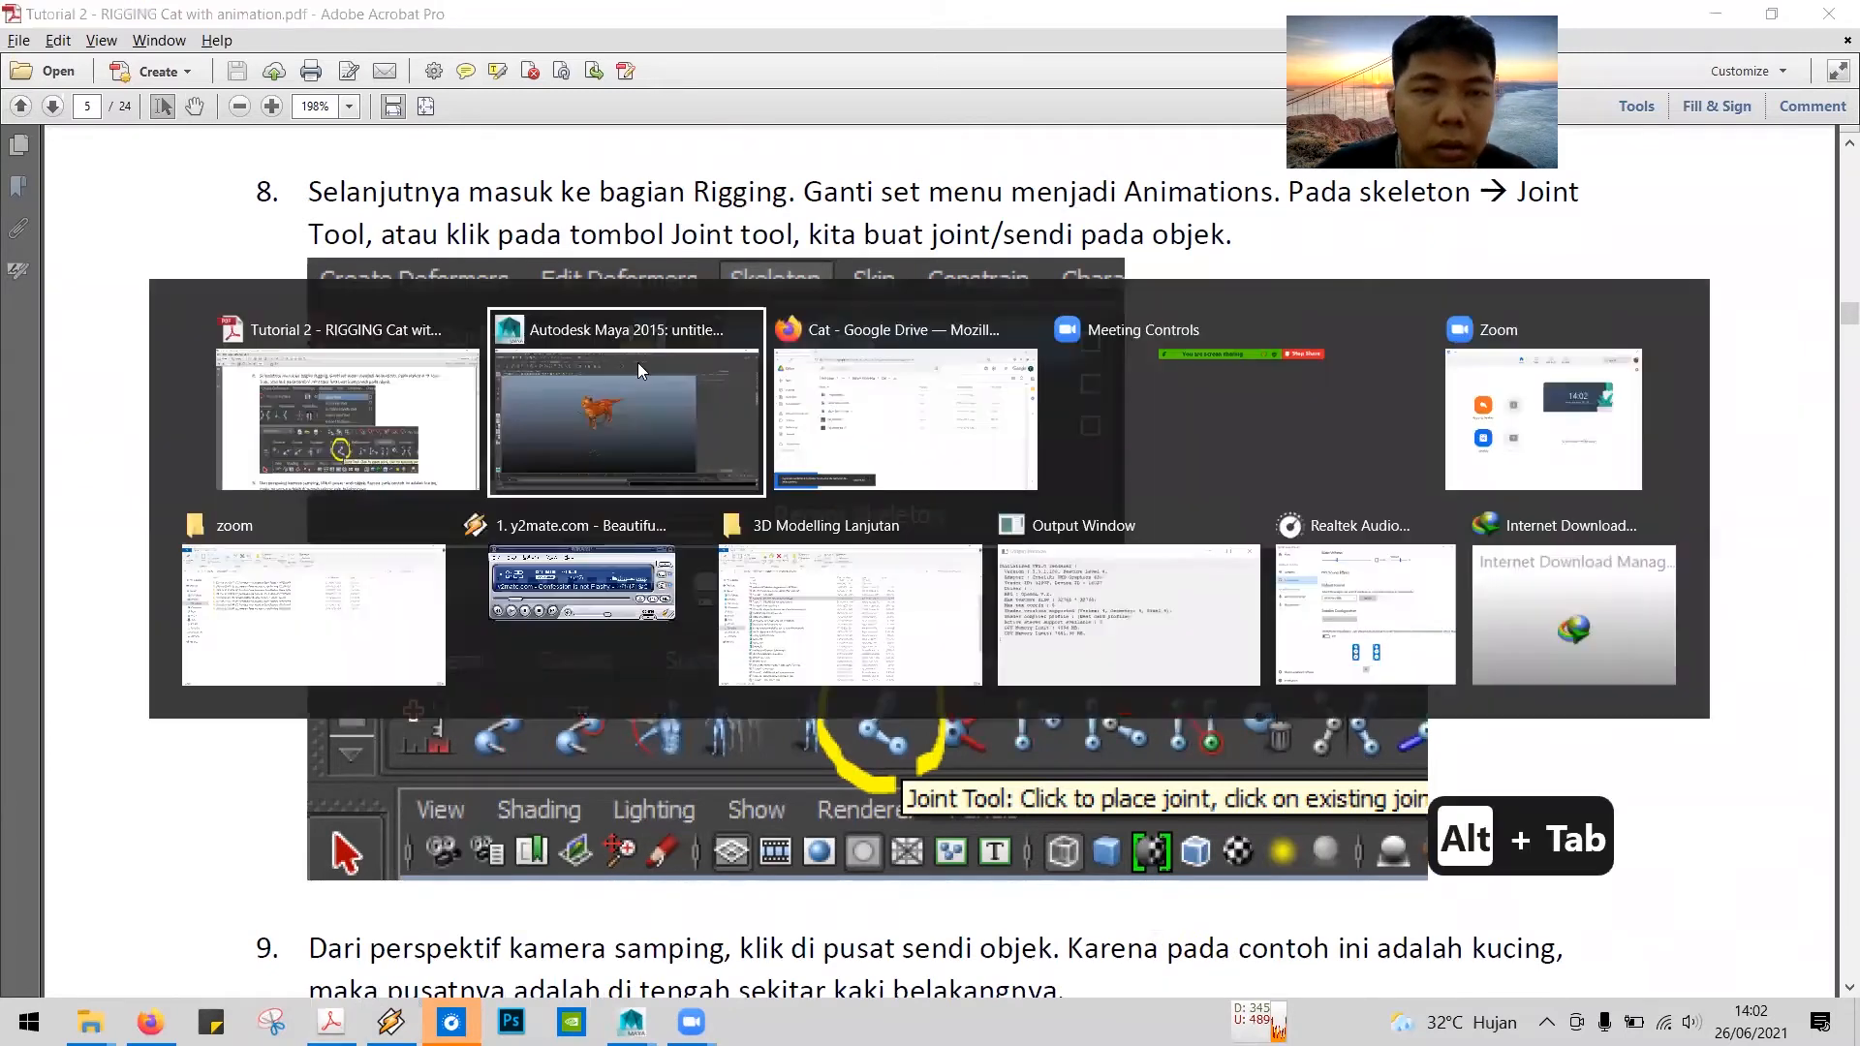
key(alt+Tab)
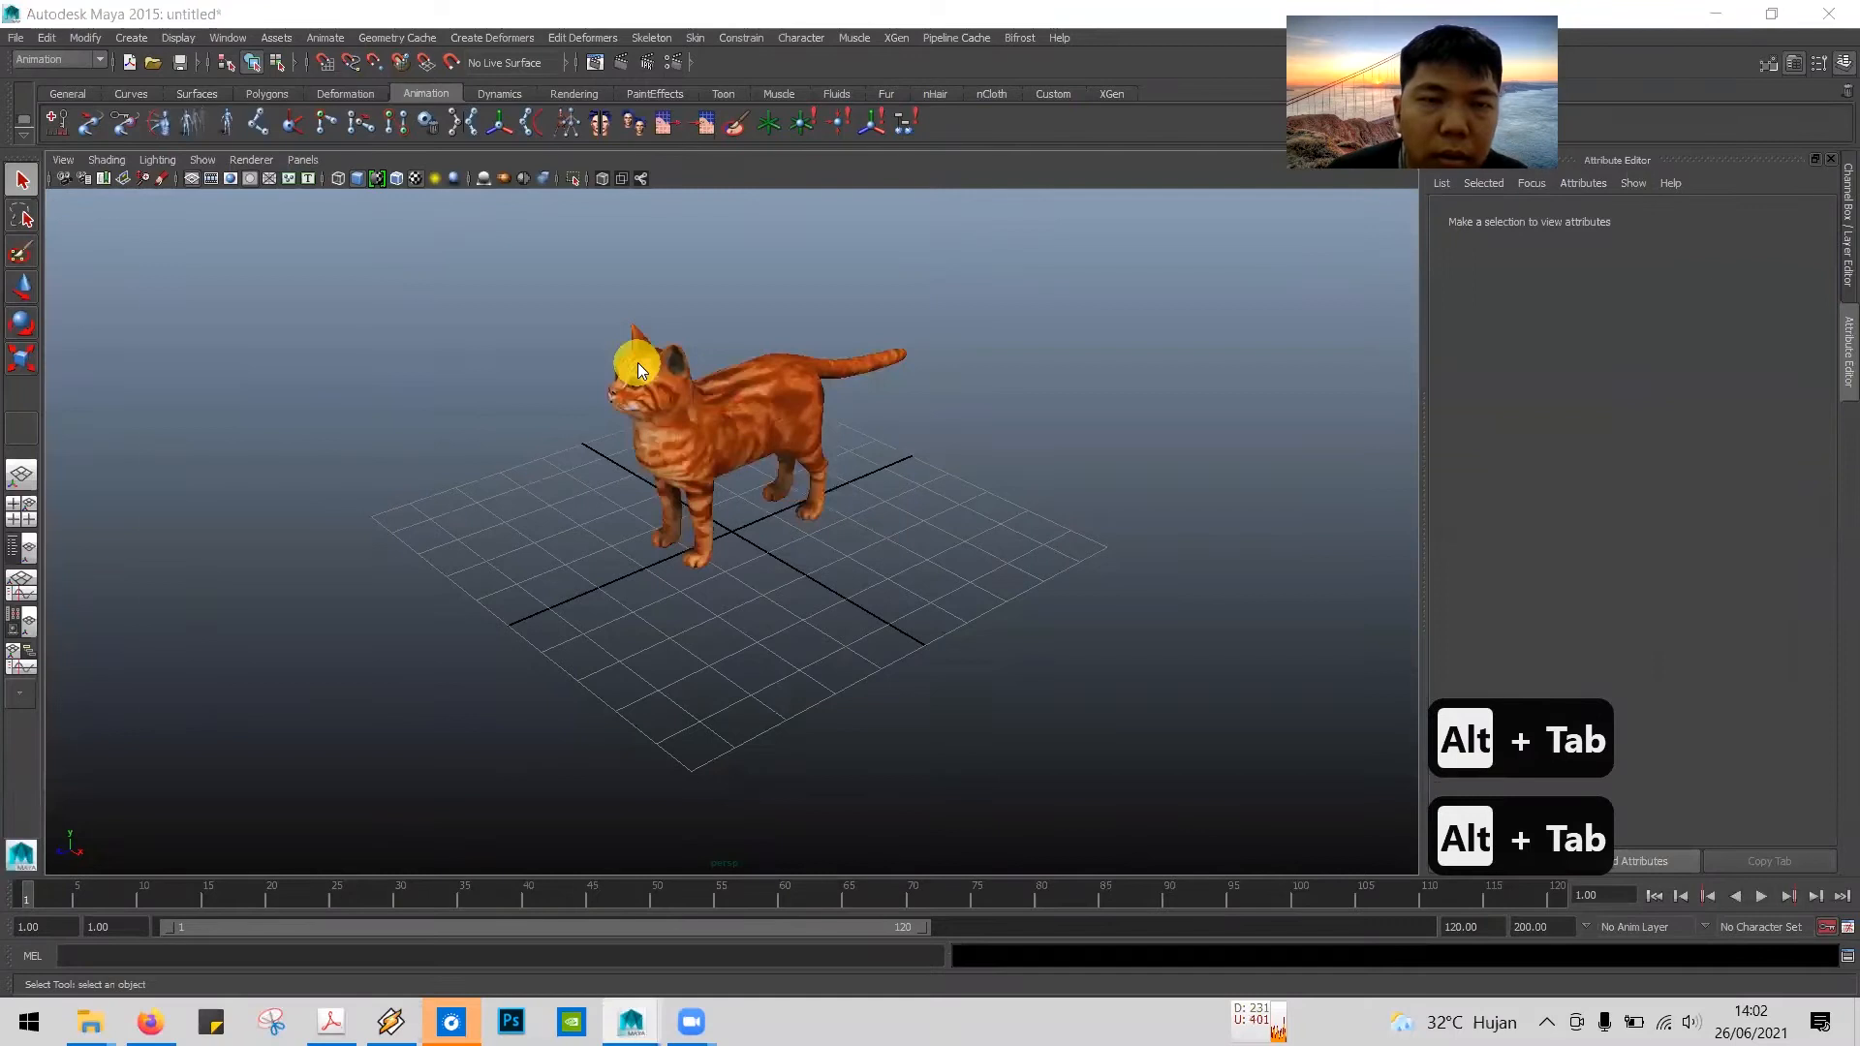
click(1128, 370)
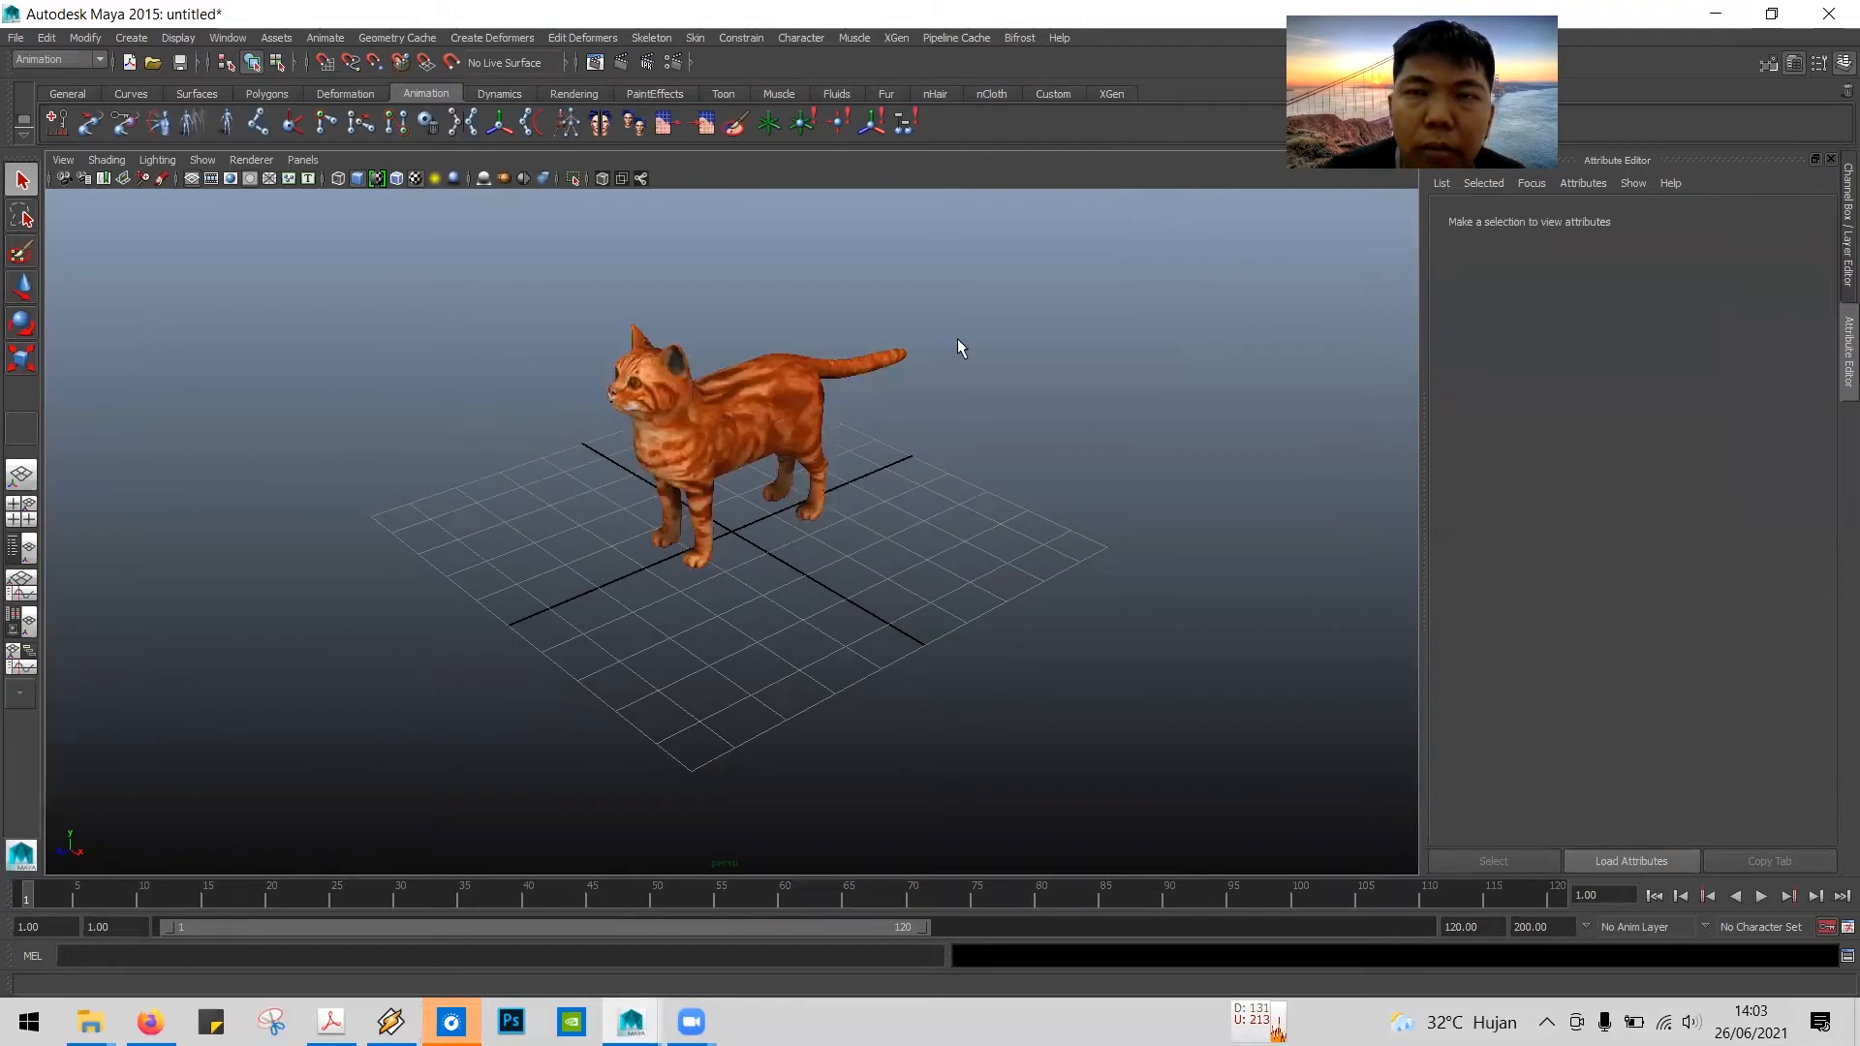
key(alt+Tab)
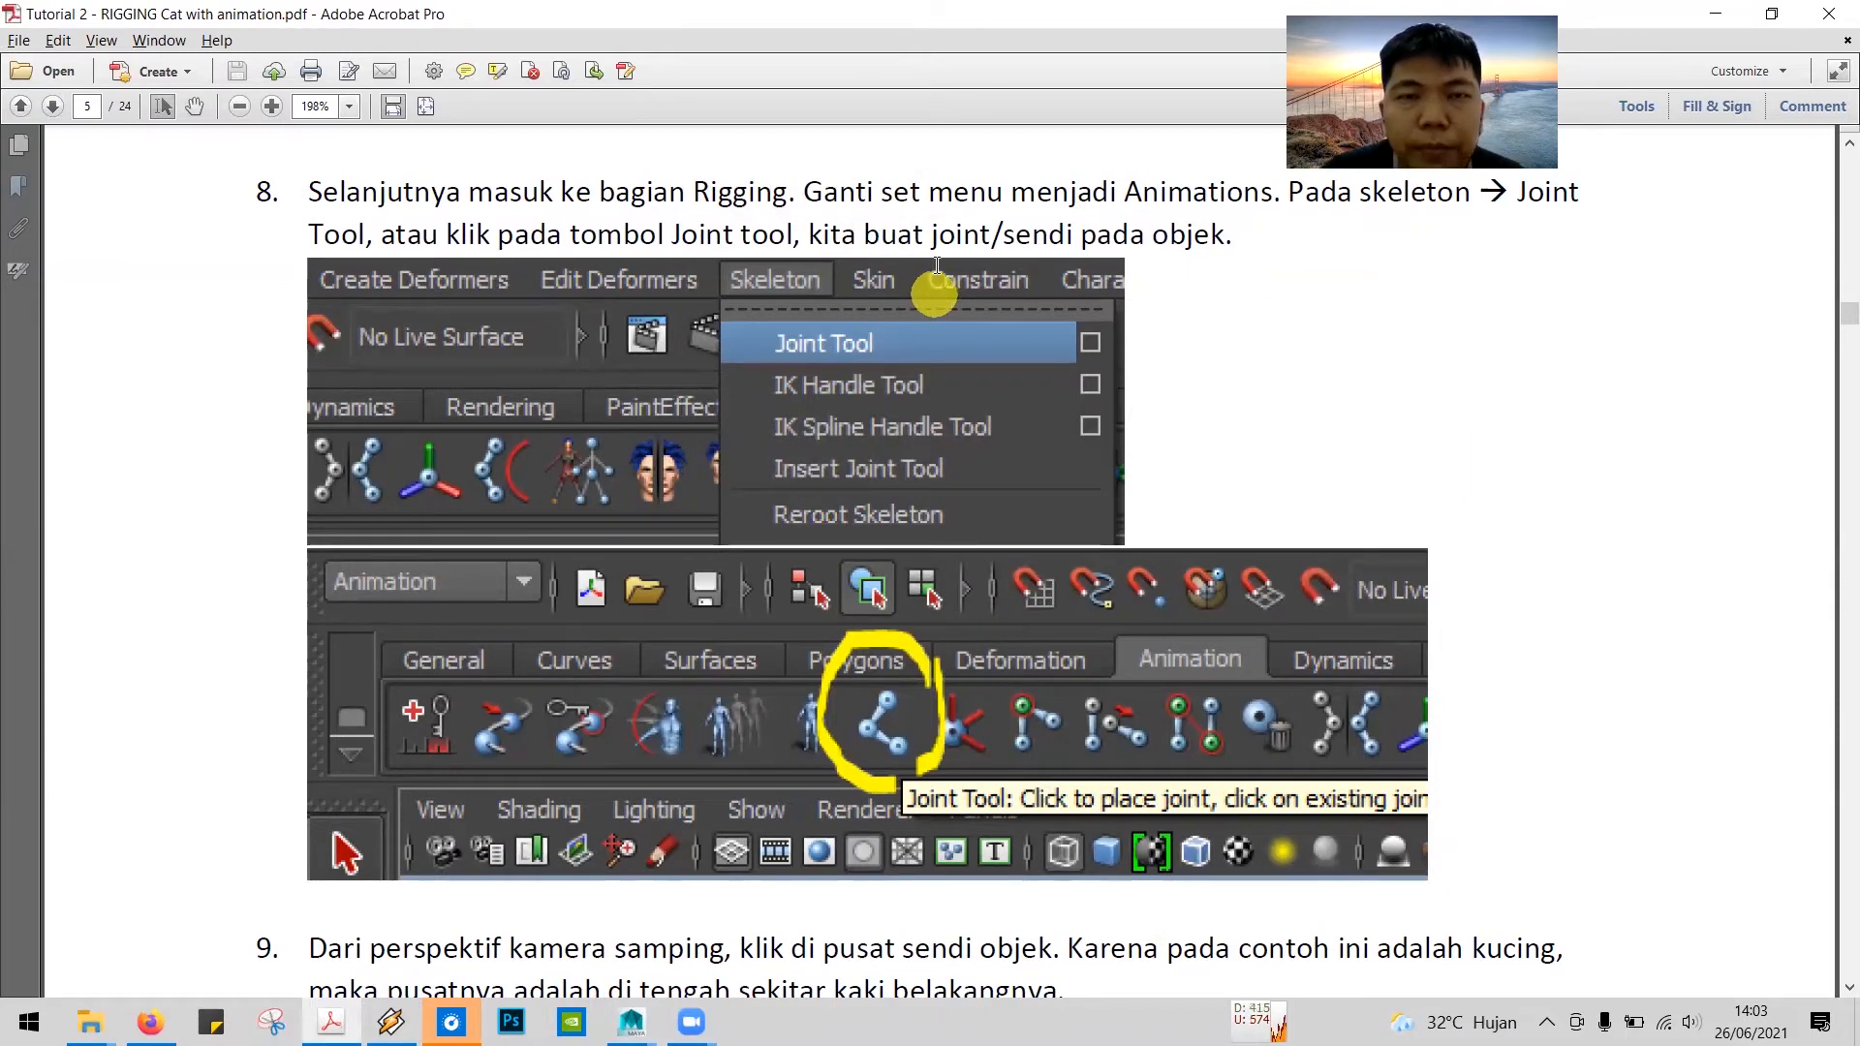
Step: Return to Maya, choose the Animation menu set and start the Joint Tool as described in tutorial step 8
key(alt+Tab)
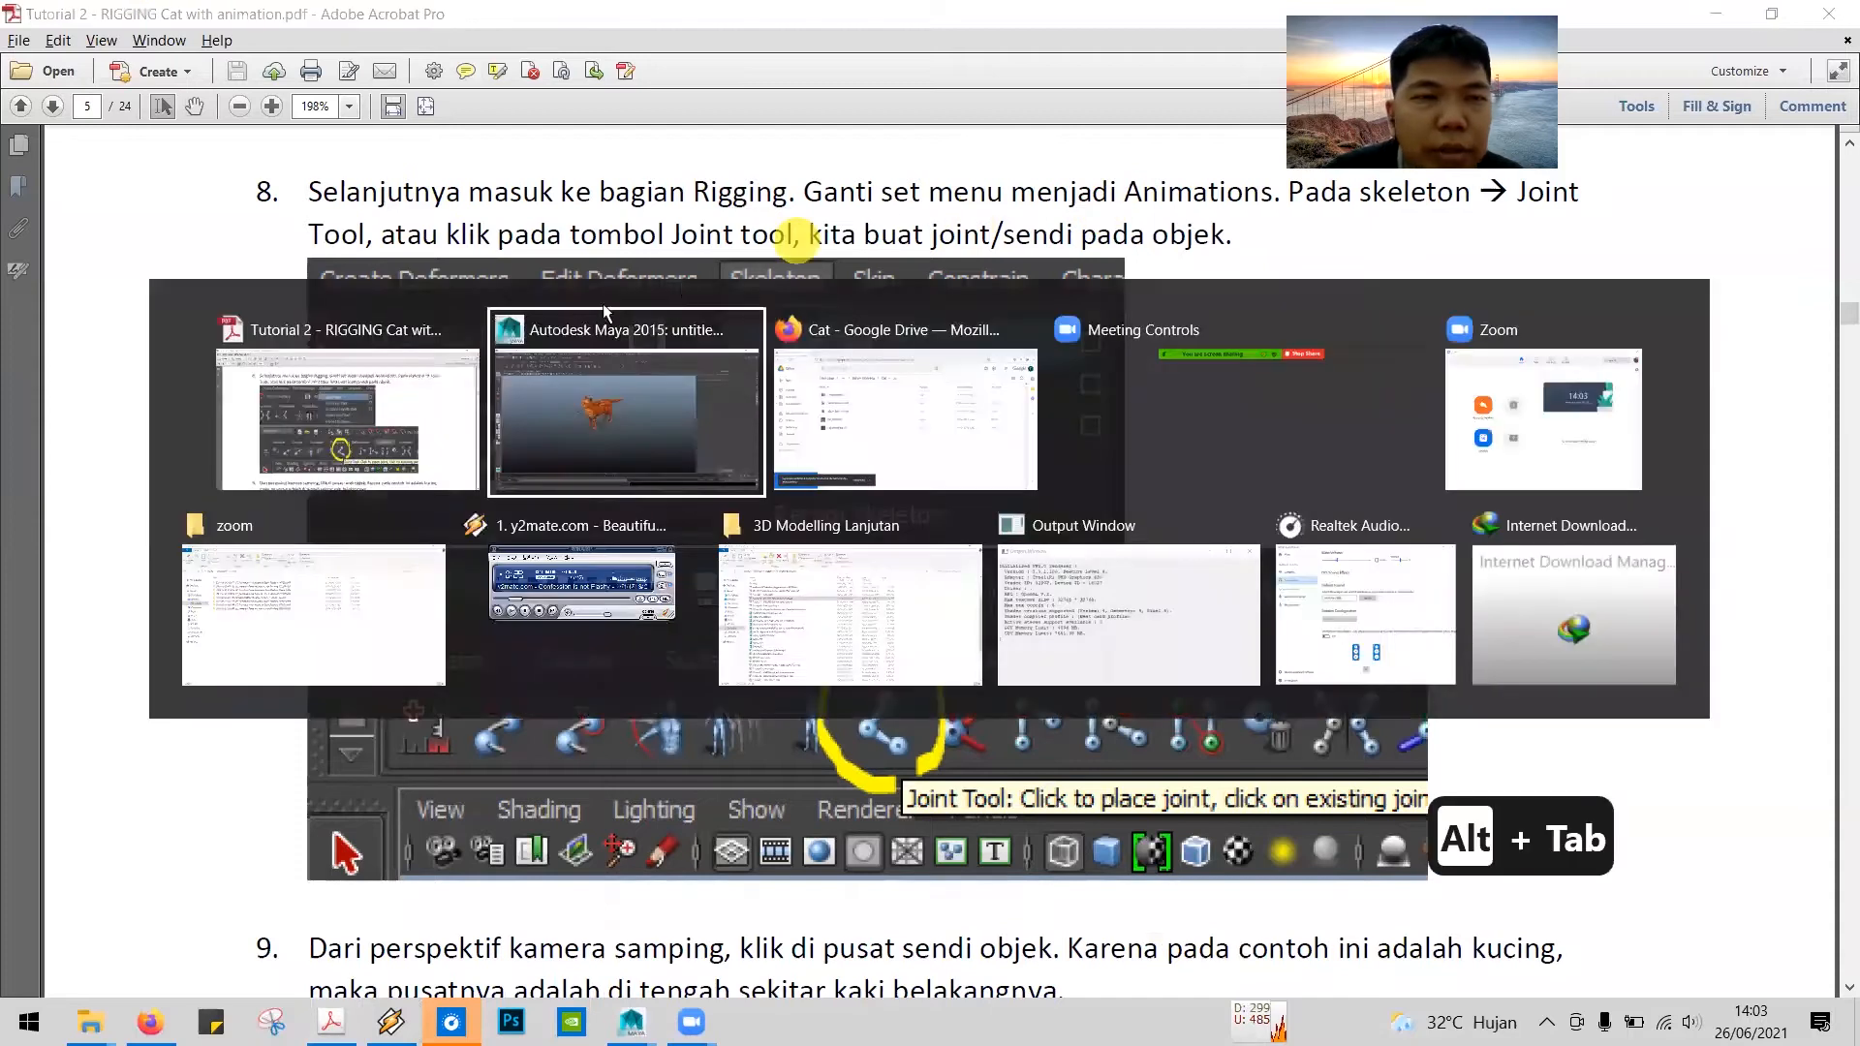
click(60, 60)
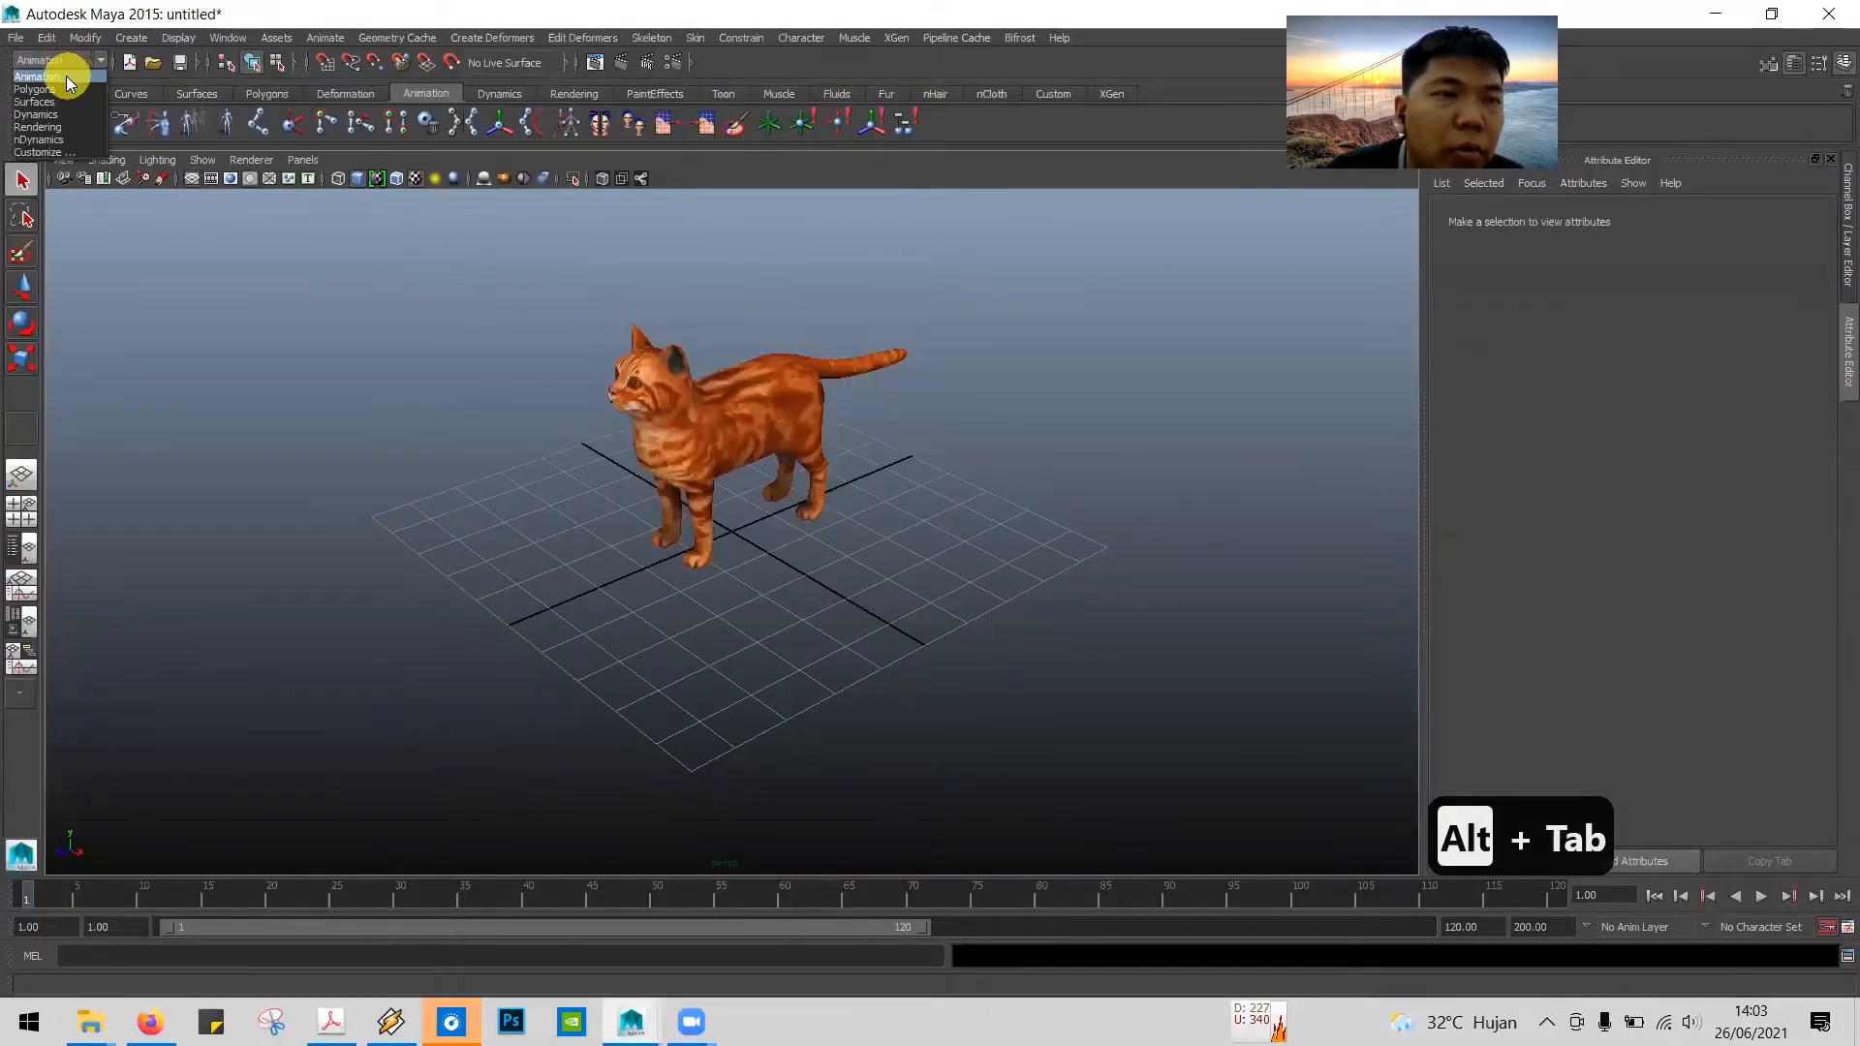
click(64, 76)
key(alt+Tab)
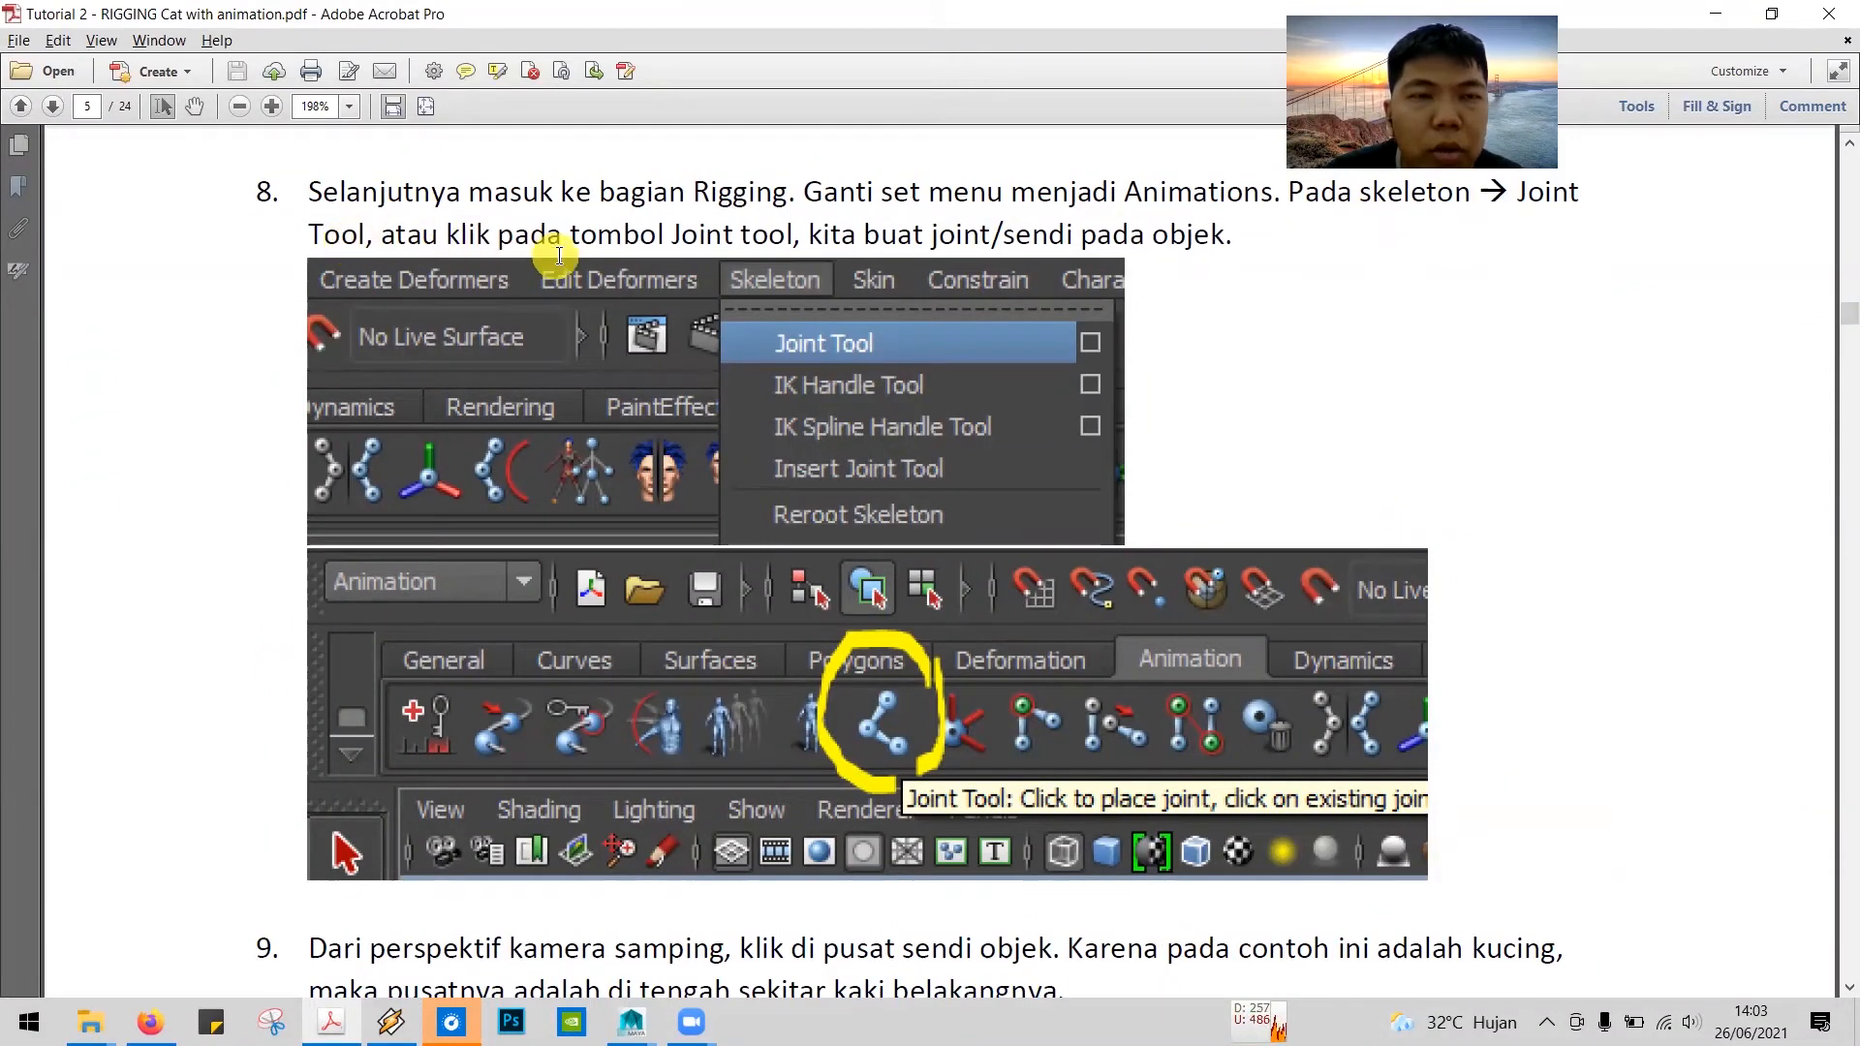
key(alt+Tab)
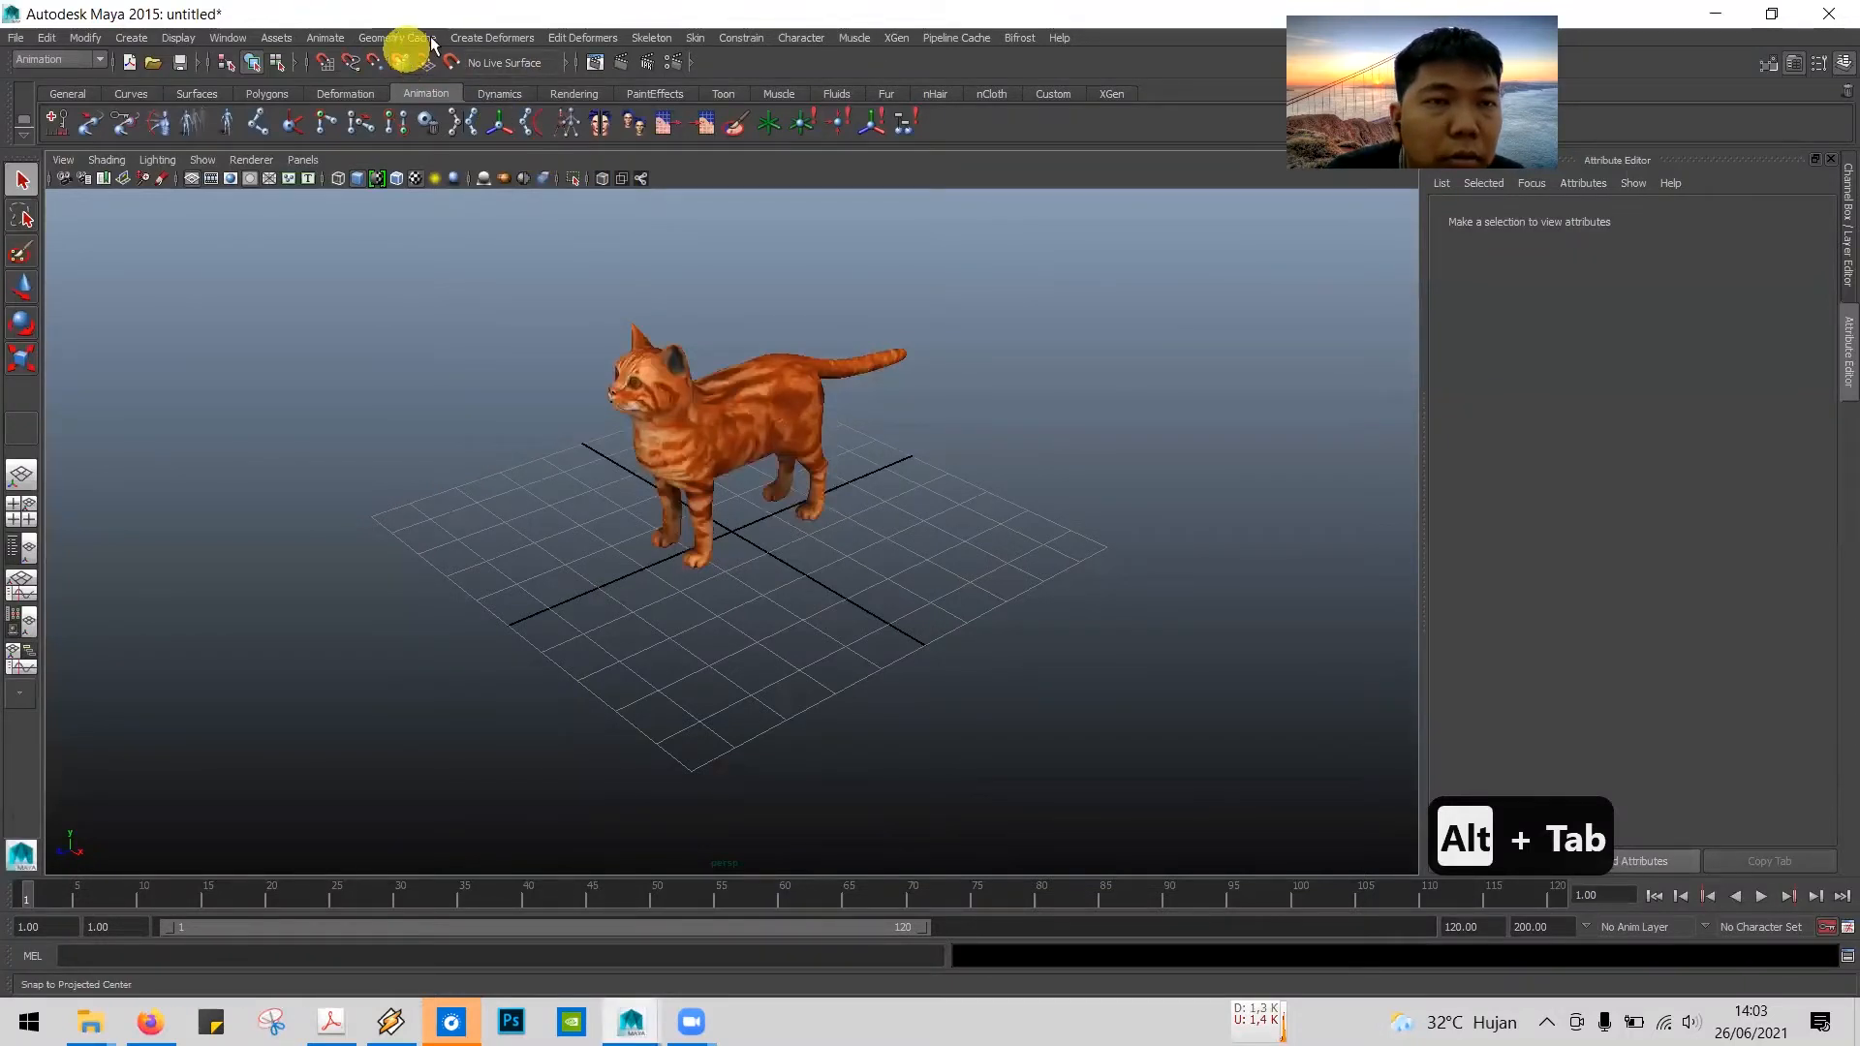
click(666, 38)
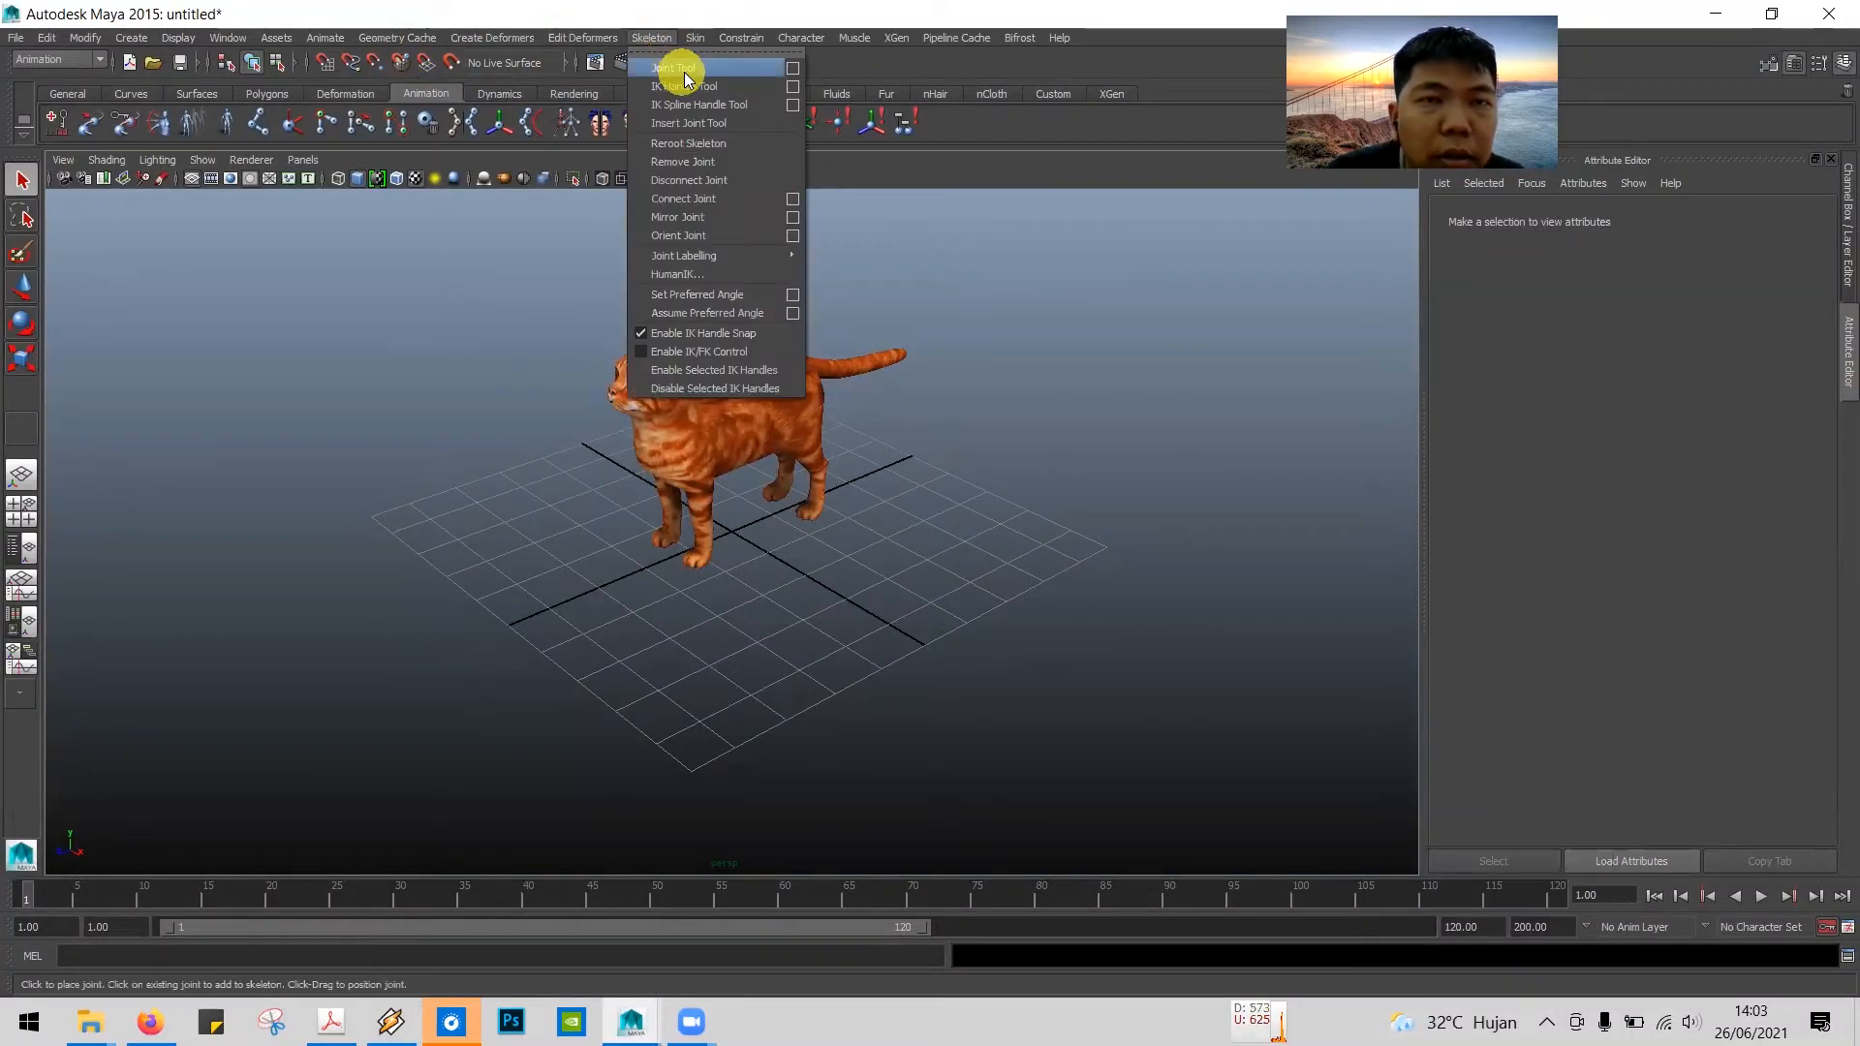
click(684, 71)
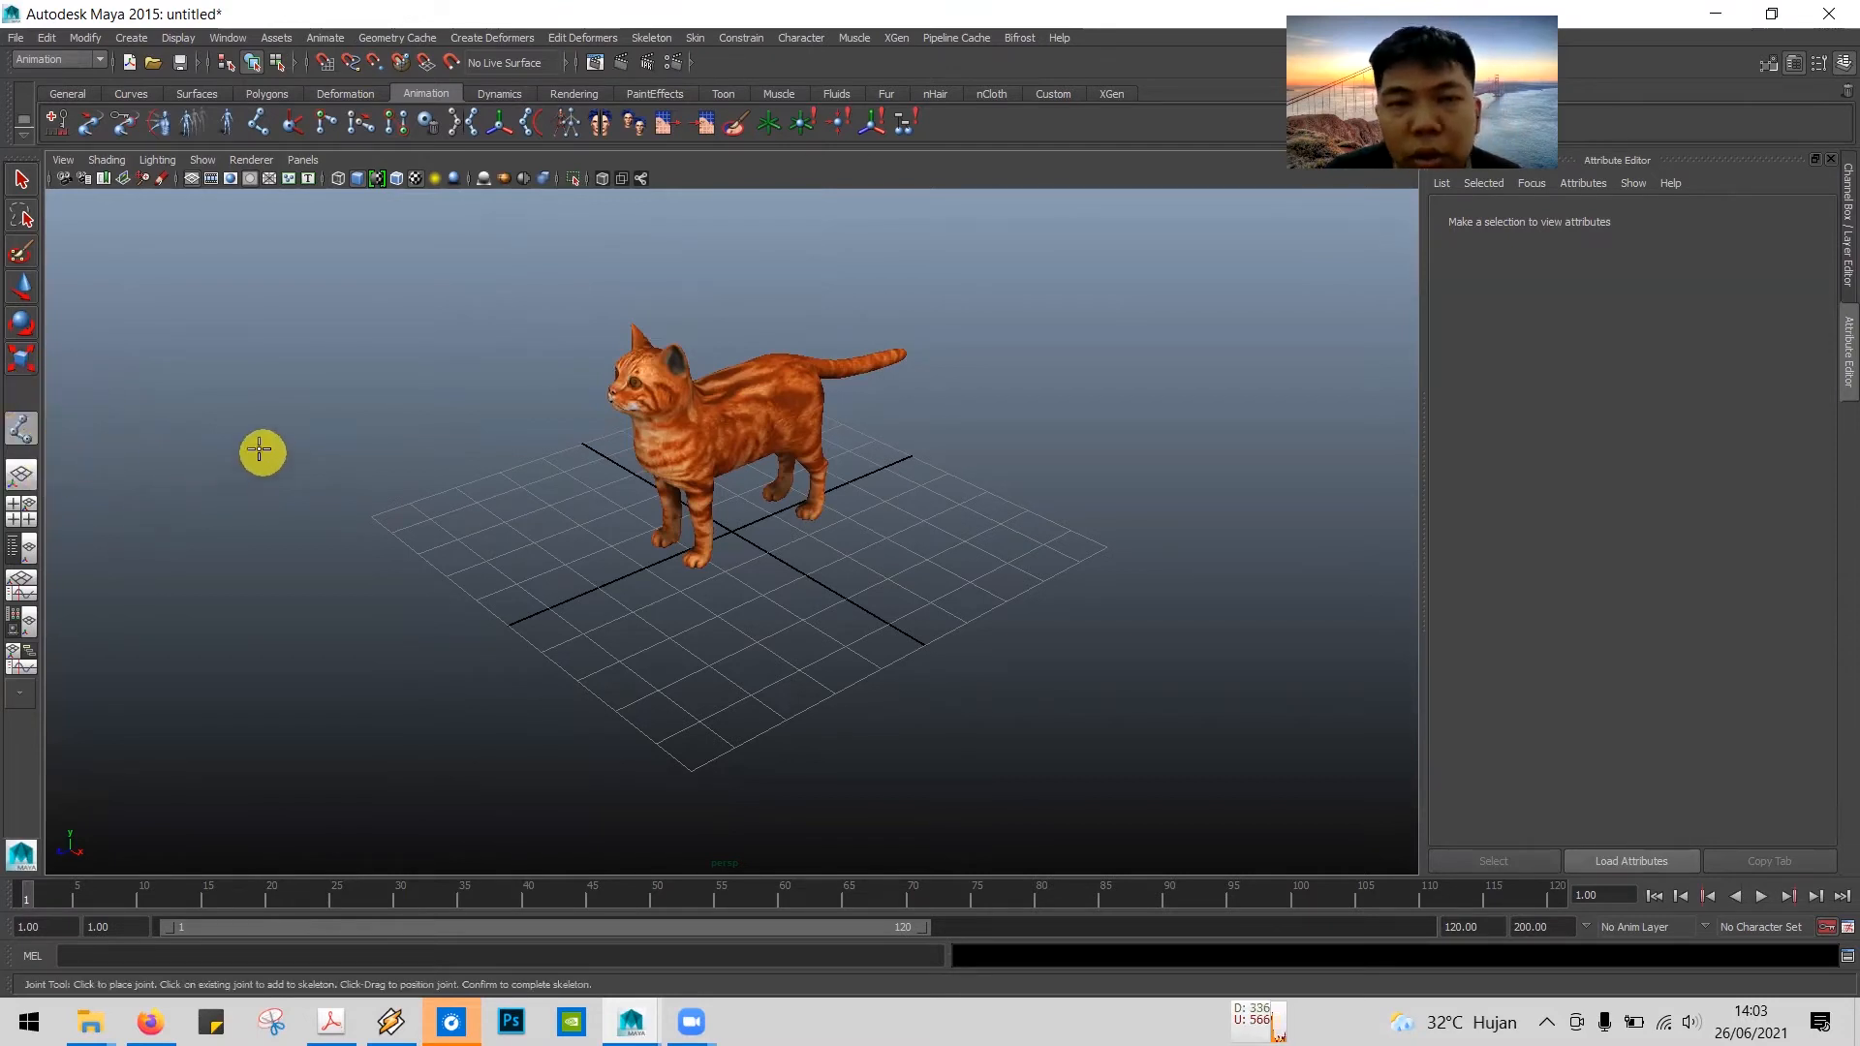
Step: Compare the Joint Tool icon in the tutorial PDF with Maya's and read step 9 on placing the first joint in side view
key(alt+Tab)
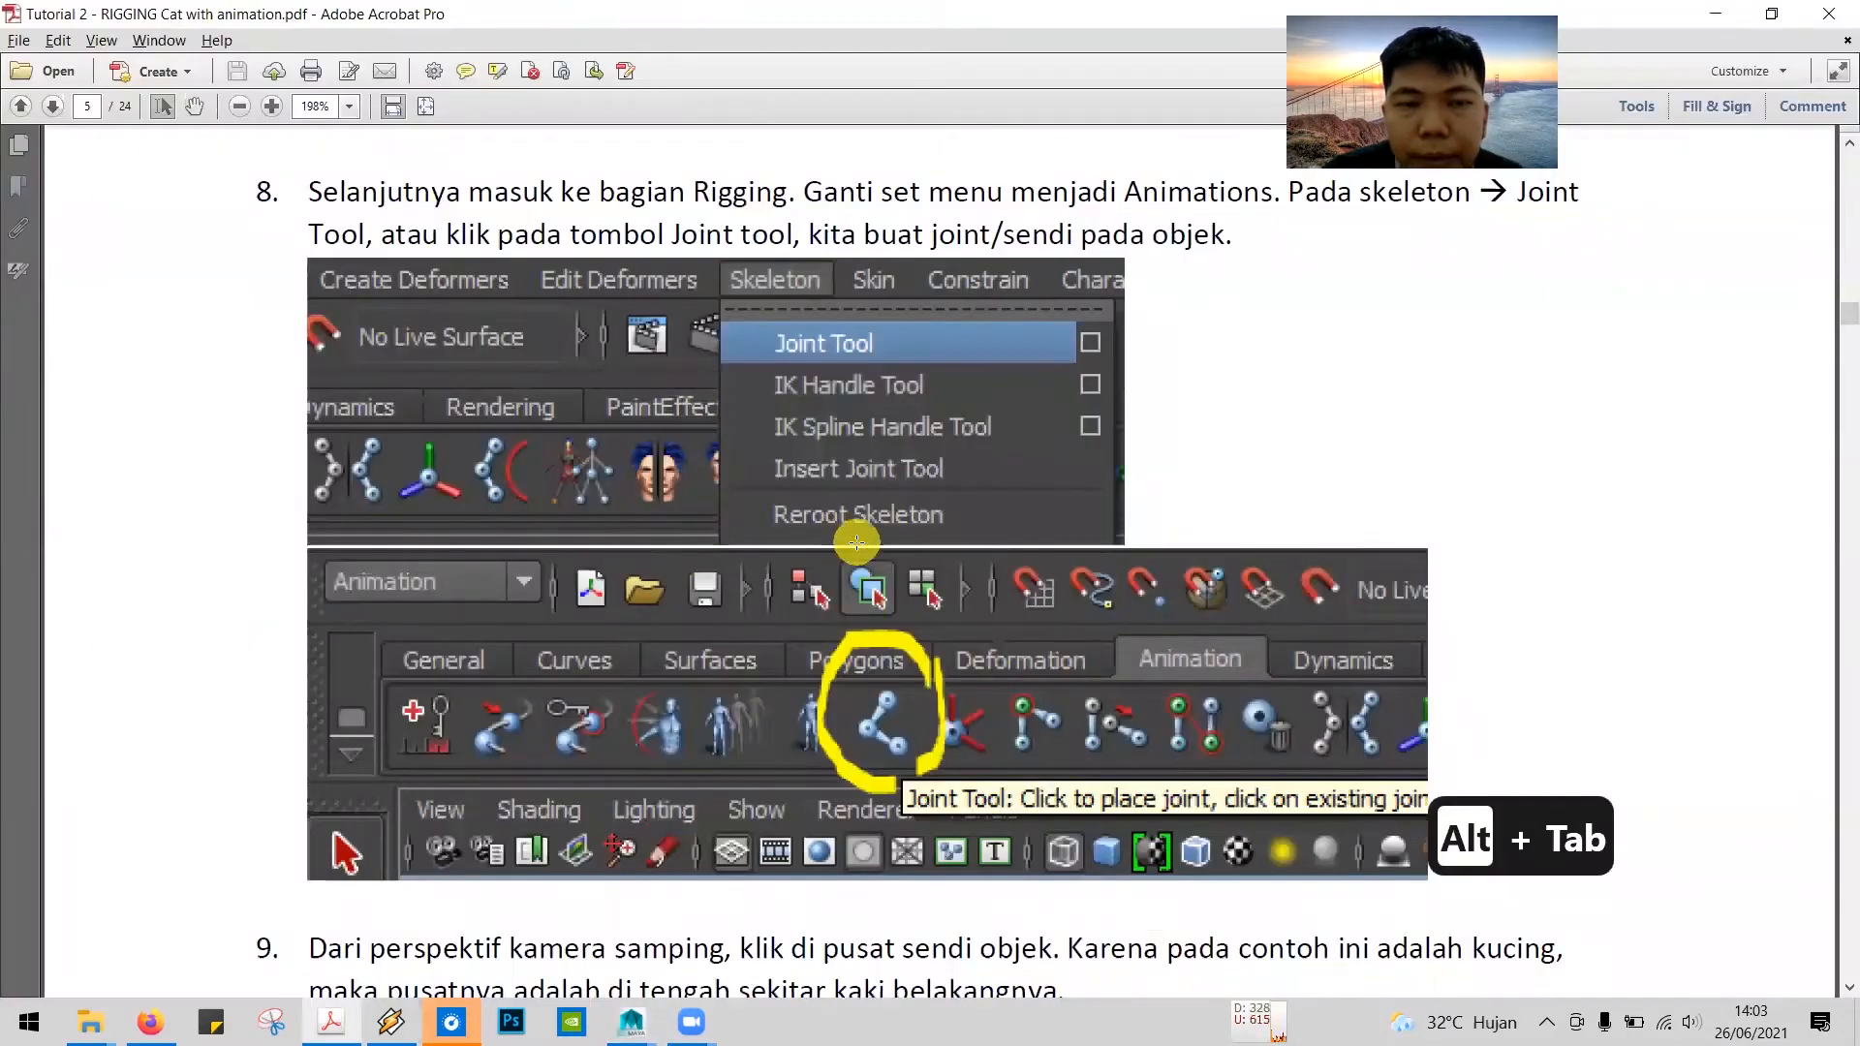
scroll(857, 542, down, 2)
key(alt+Tab)
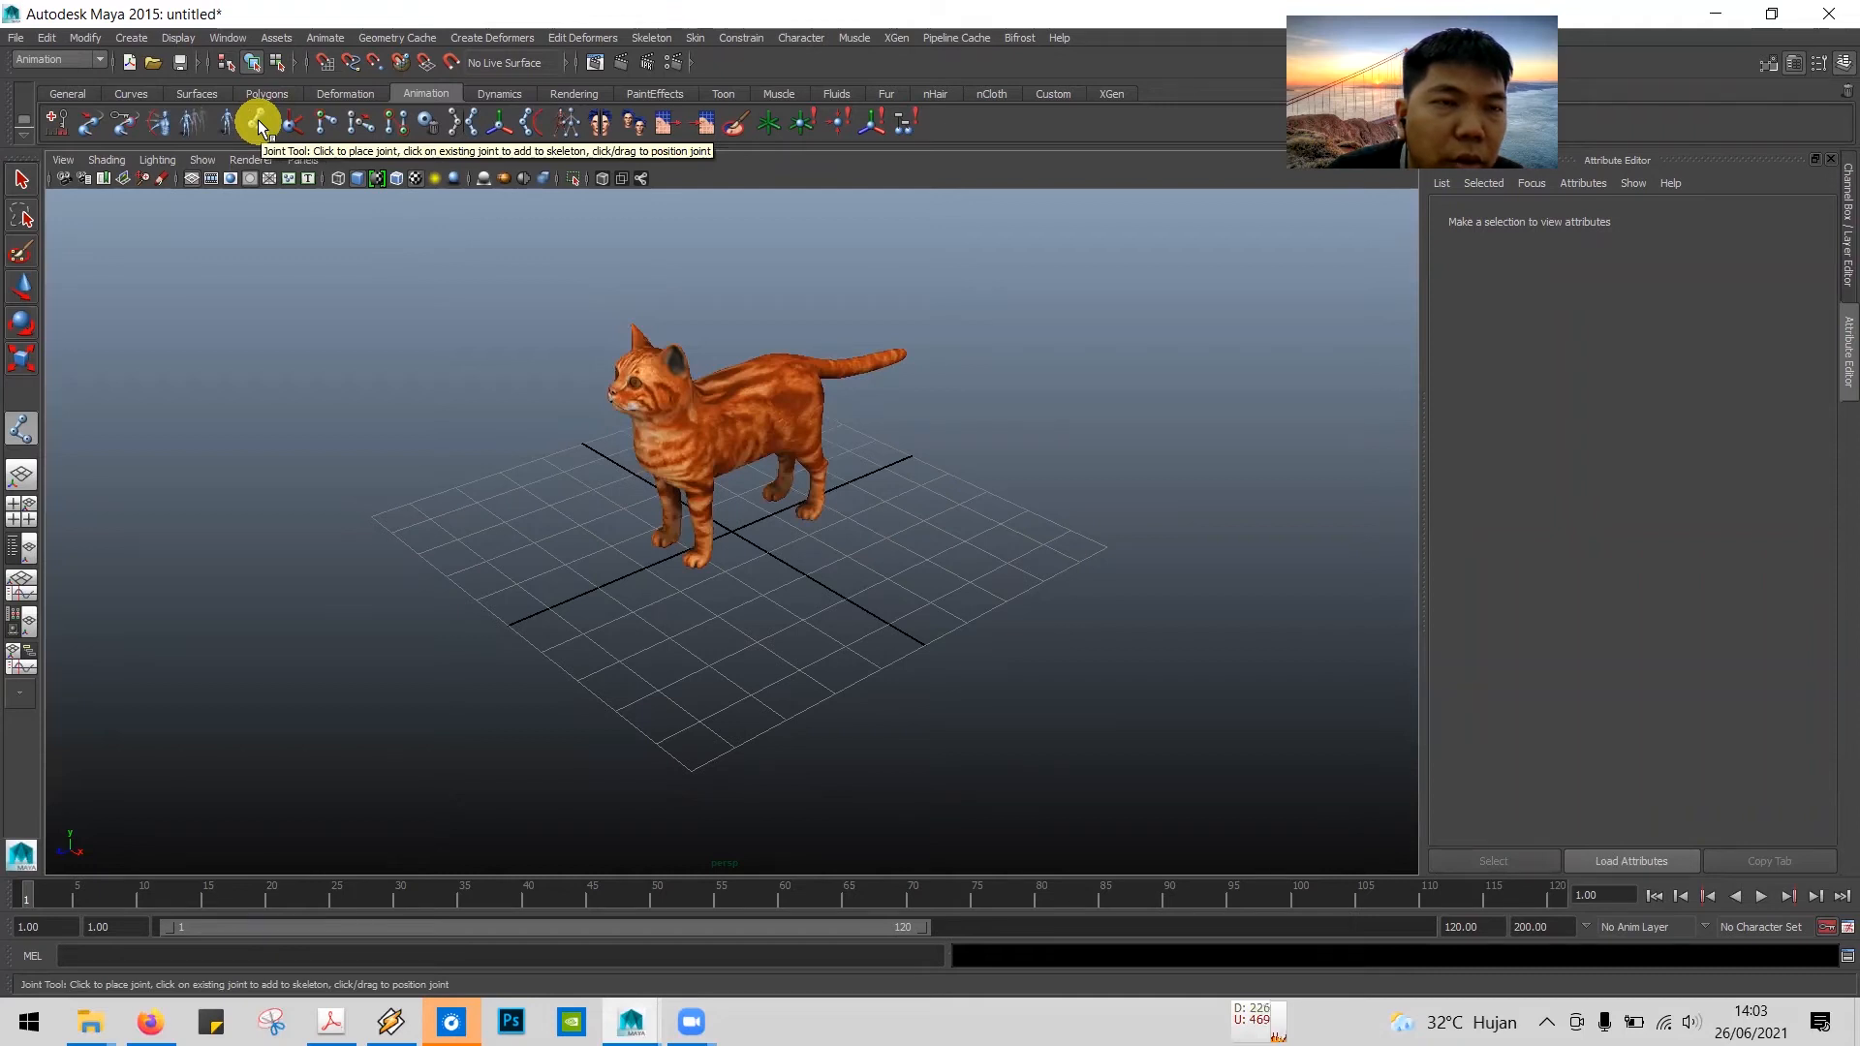
key(alt+Tab)
scroll(403, 486, down, 4)
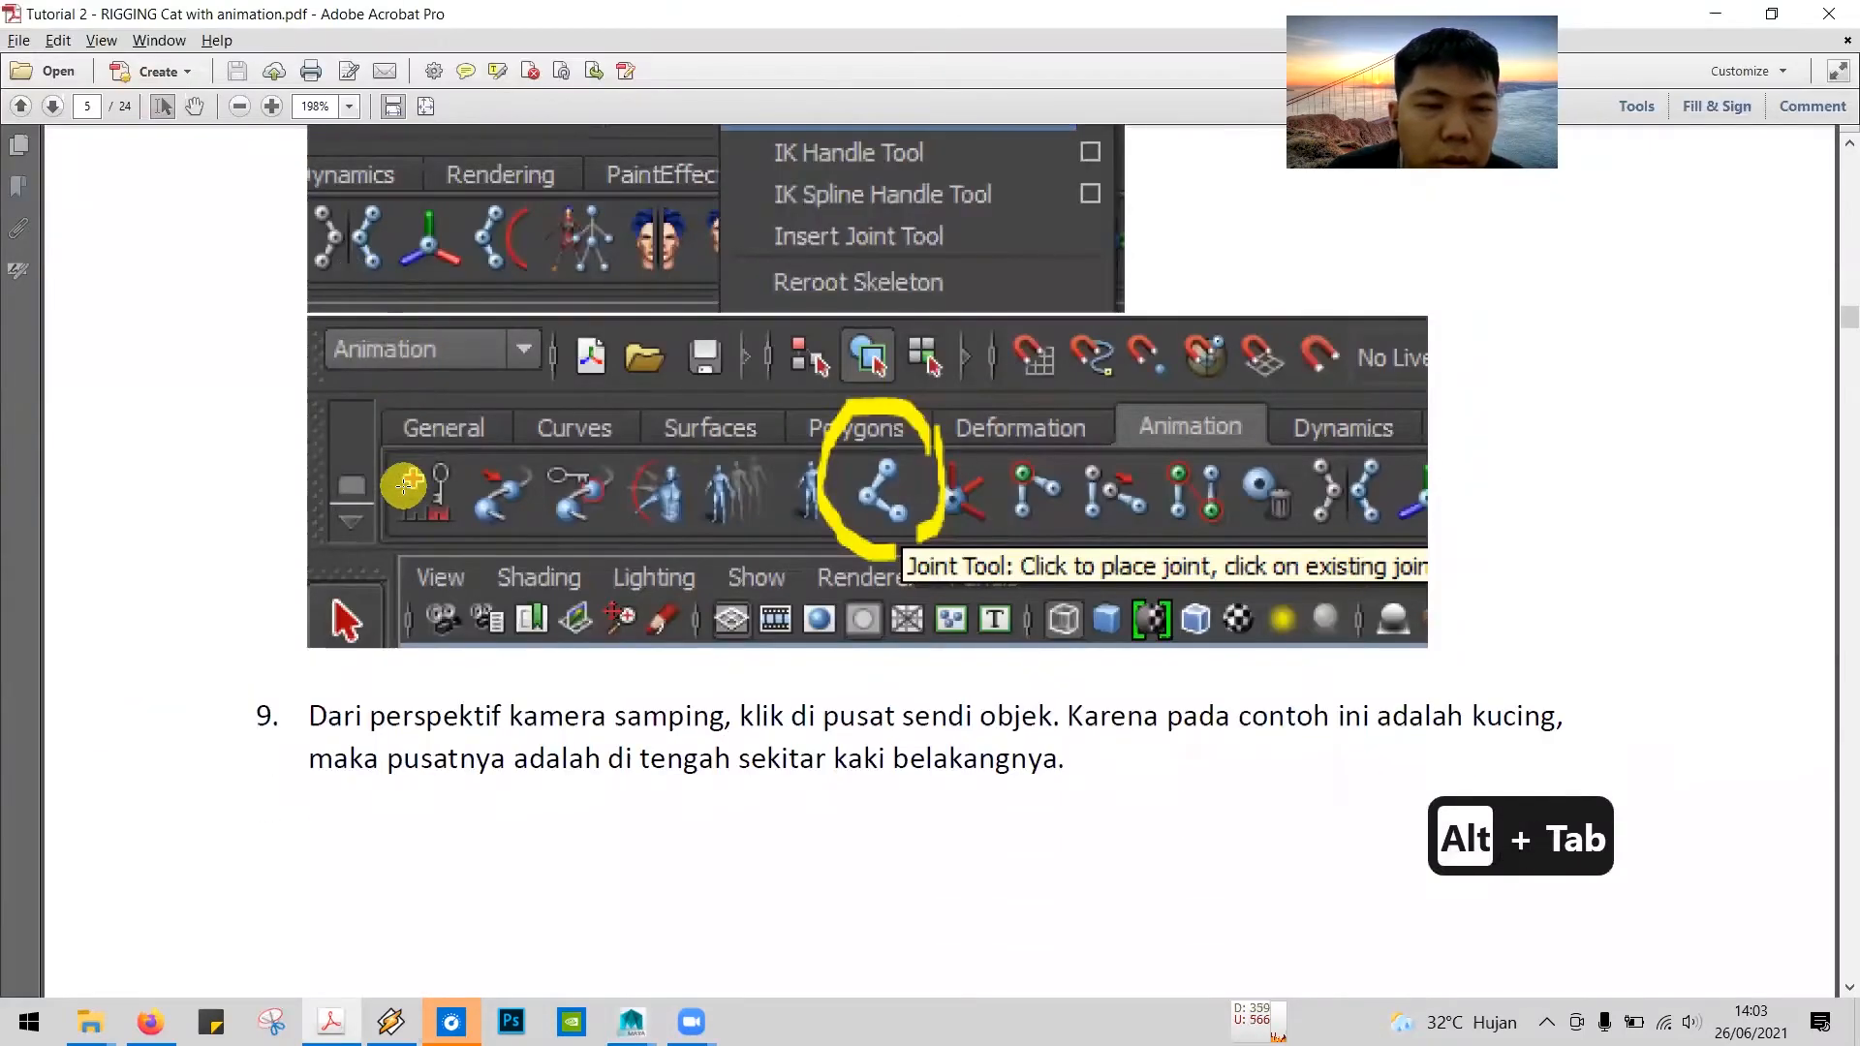
scroll(405, 492, down, 3)
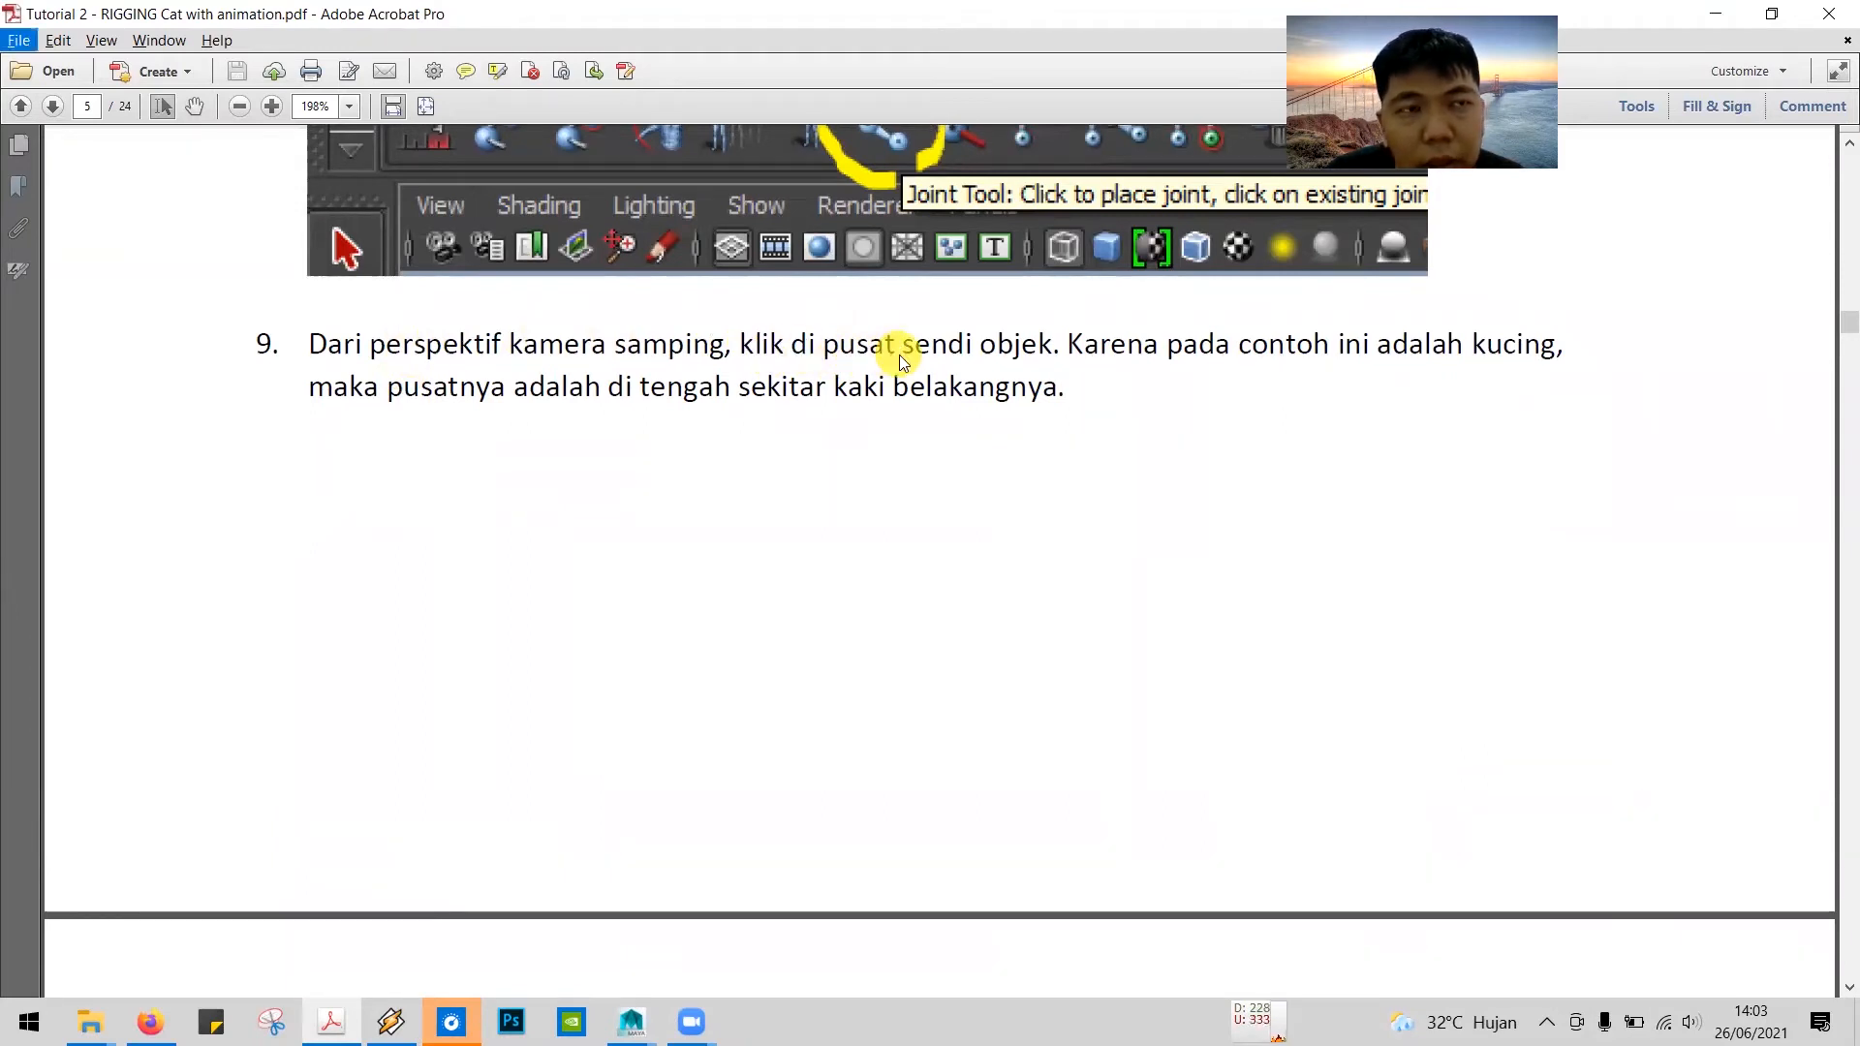
scroll(897, 354, down, 15)
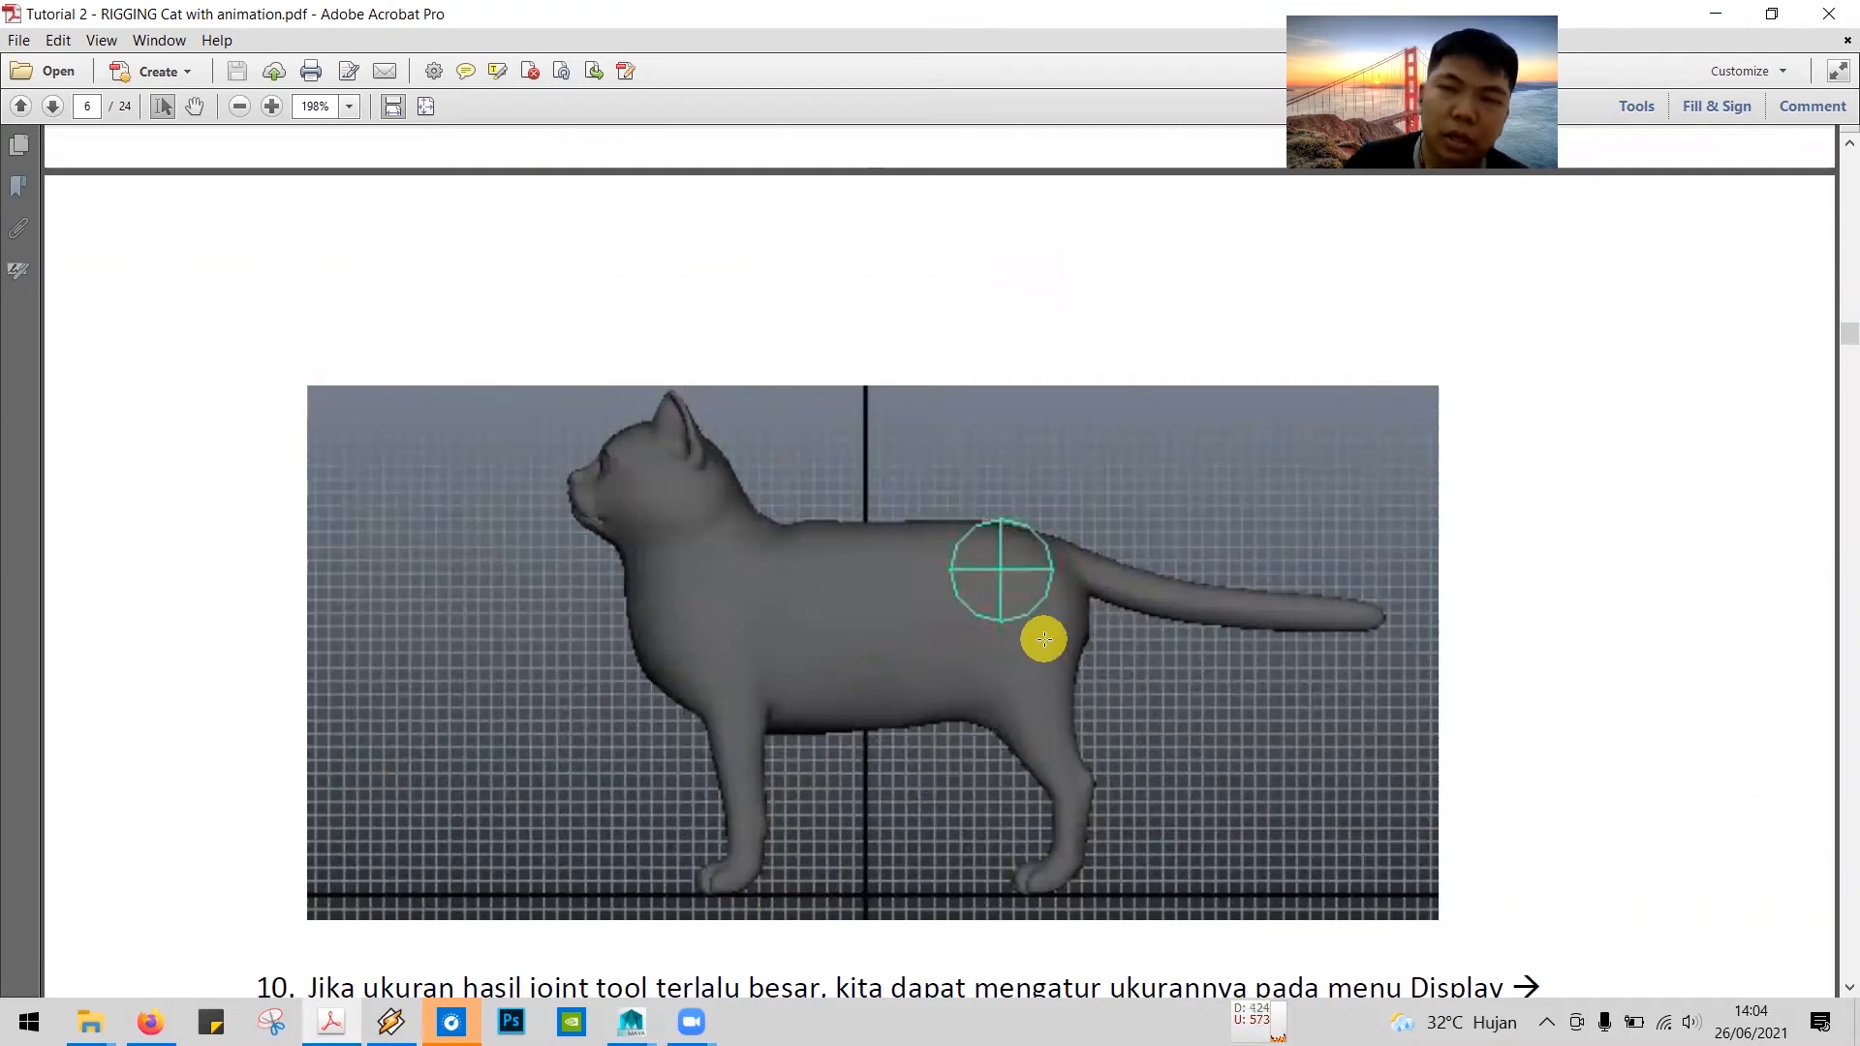
Step: Return to Maya, switch from the Joint Tool to the Select Tool and choose the Animation menu set again
key(alt+Tab)
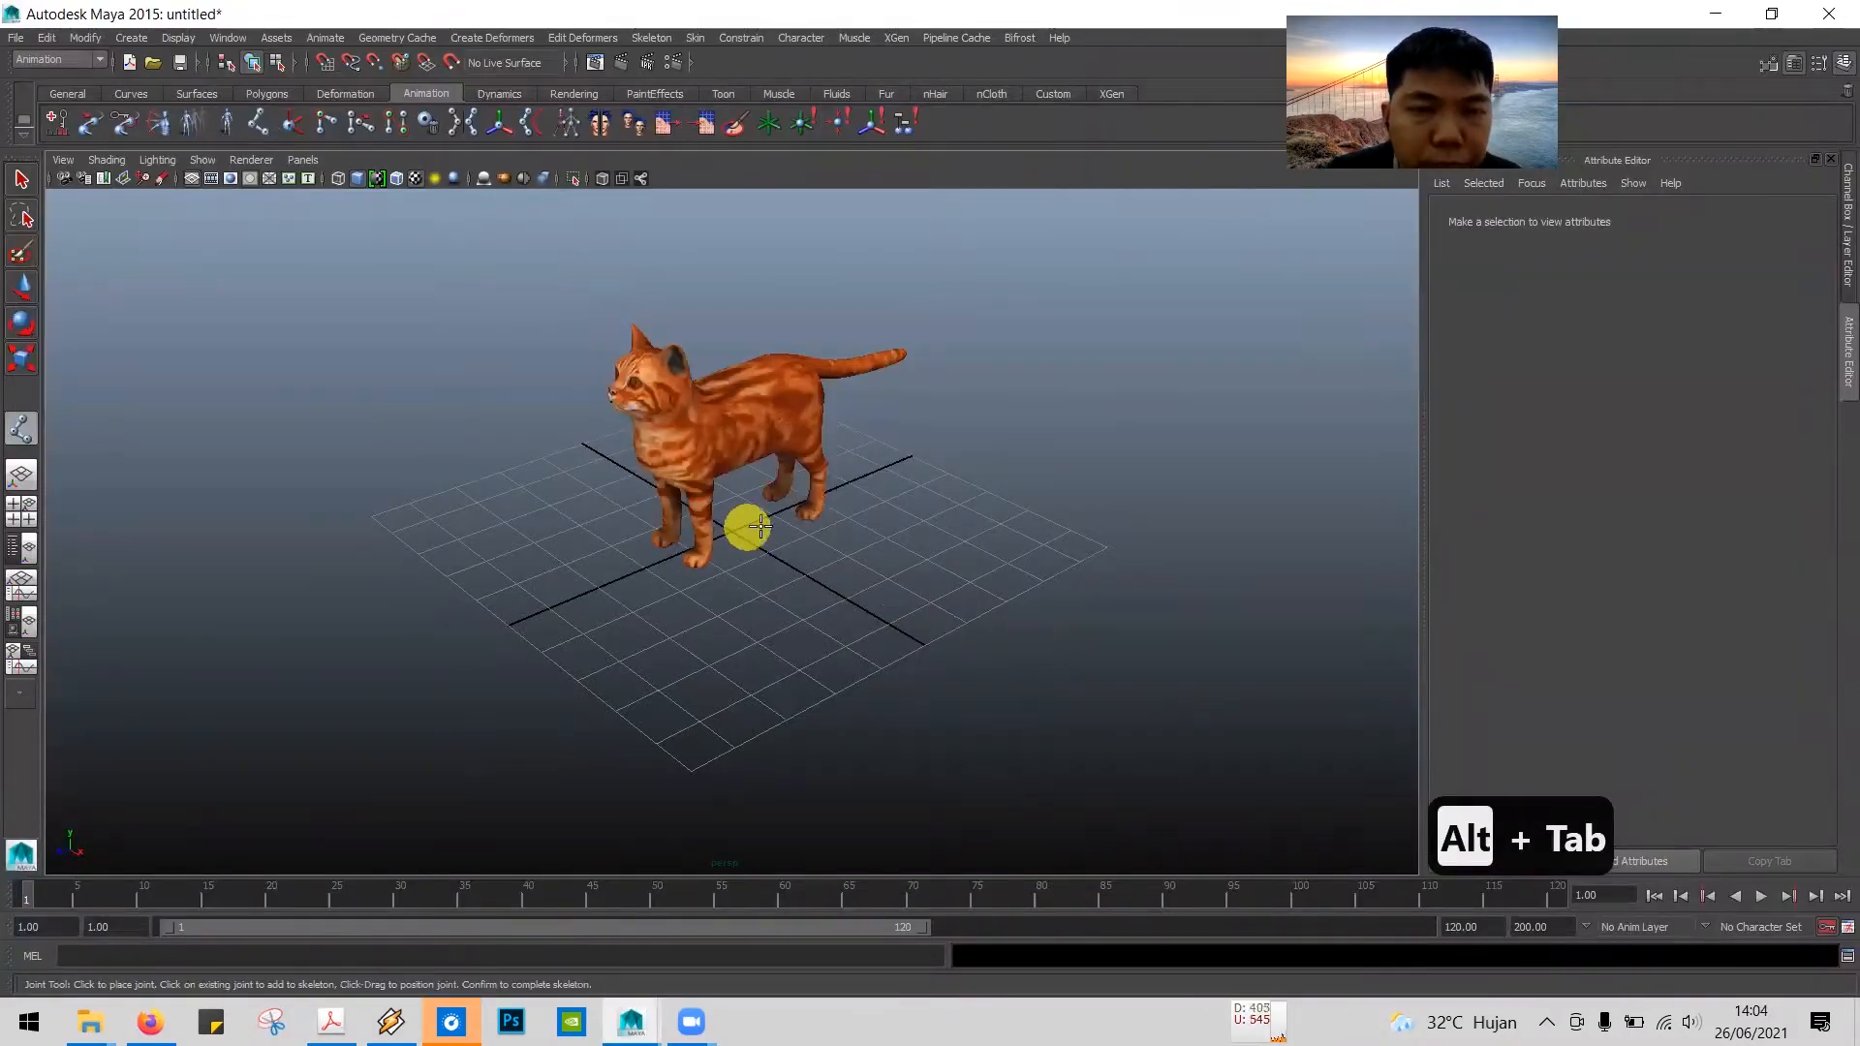
click(22, 180)
key(space)
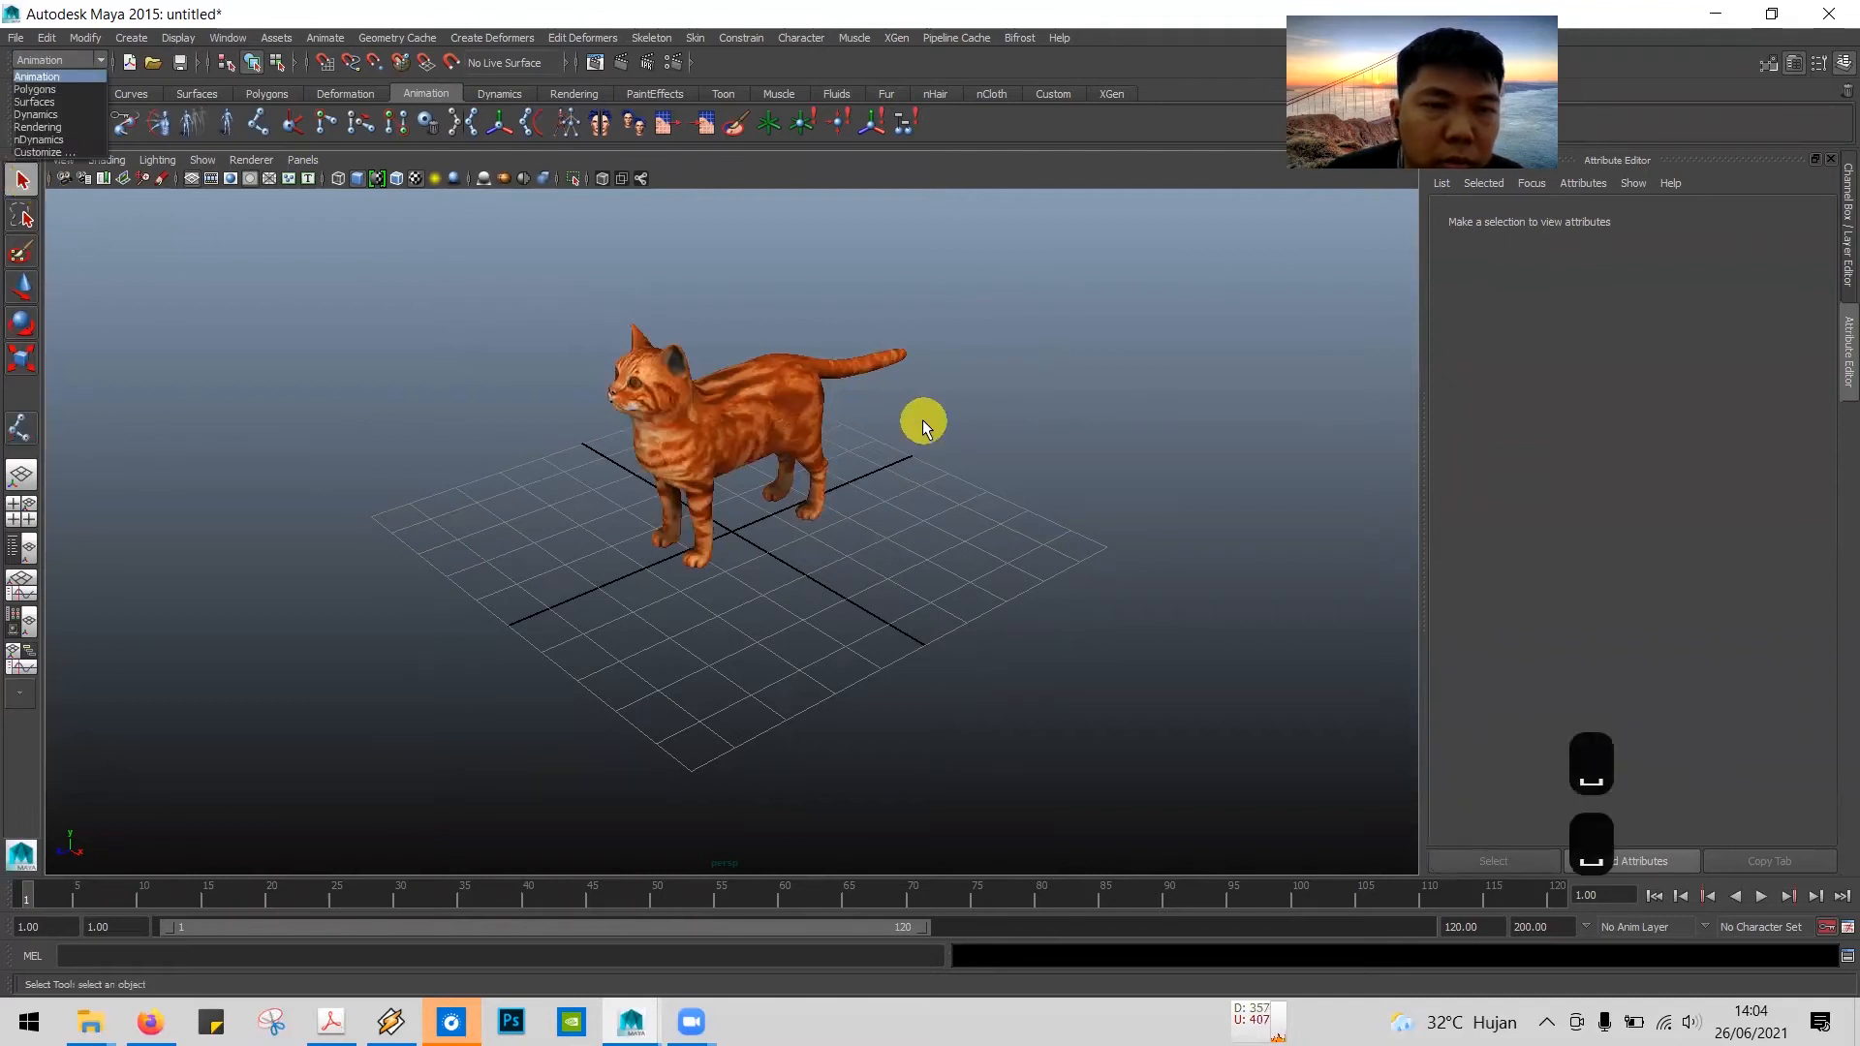
click(28, 172)
click(44, 60)
click(62, 81)
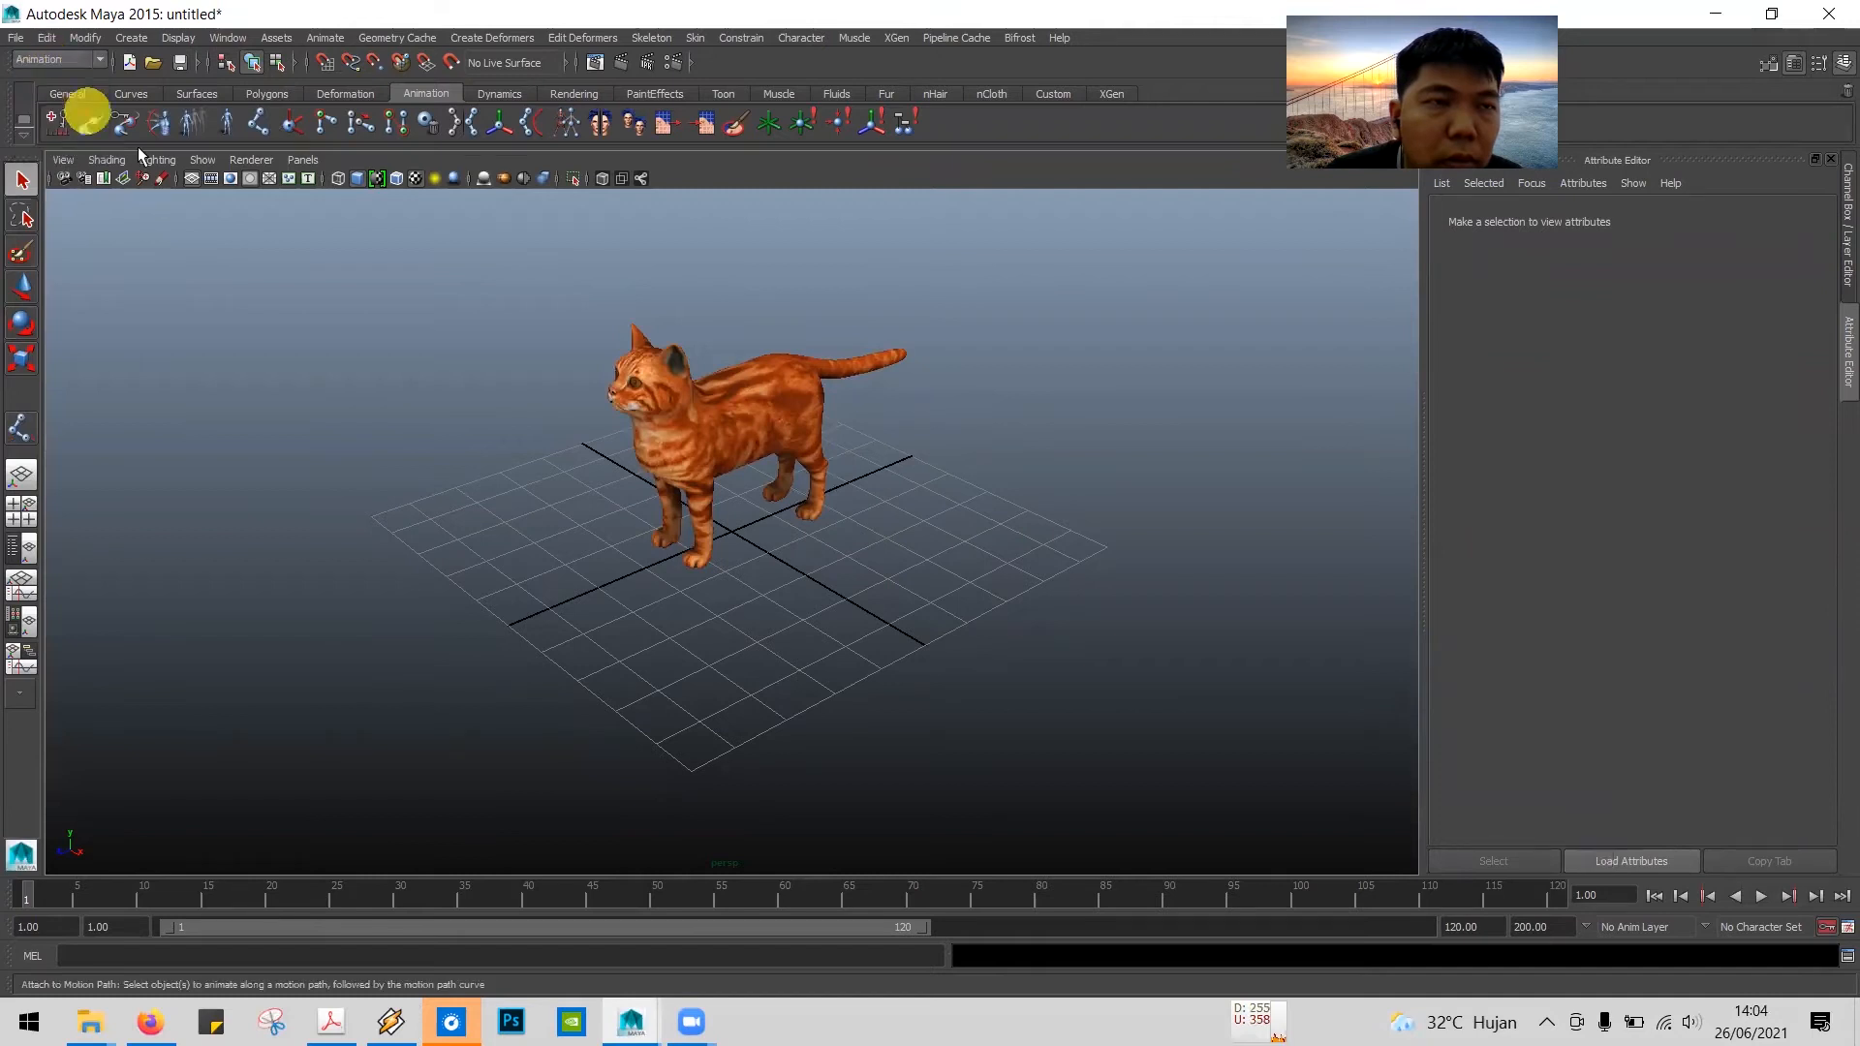
Step: Maximize the side view, frame the whole cat, and try textured display on it before returning to plain shading
key(space)
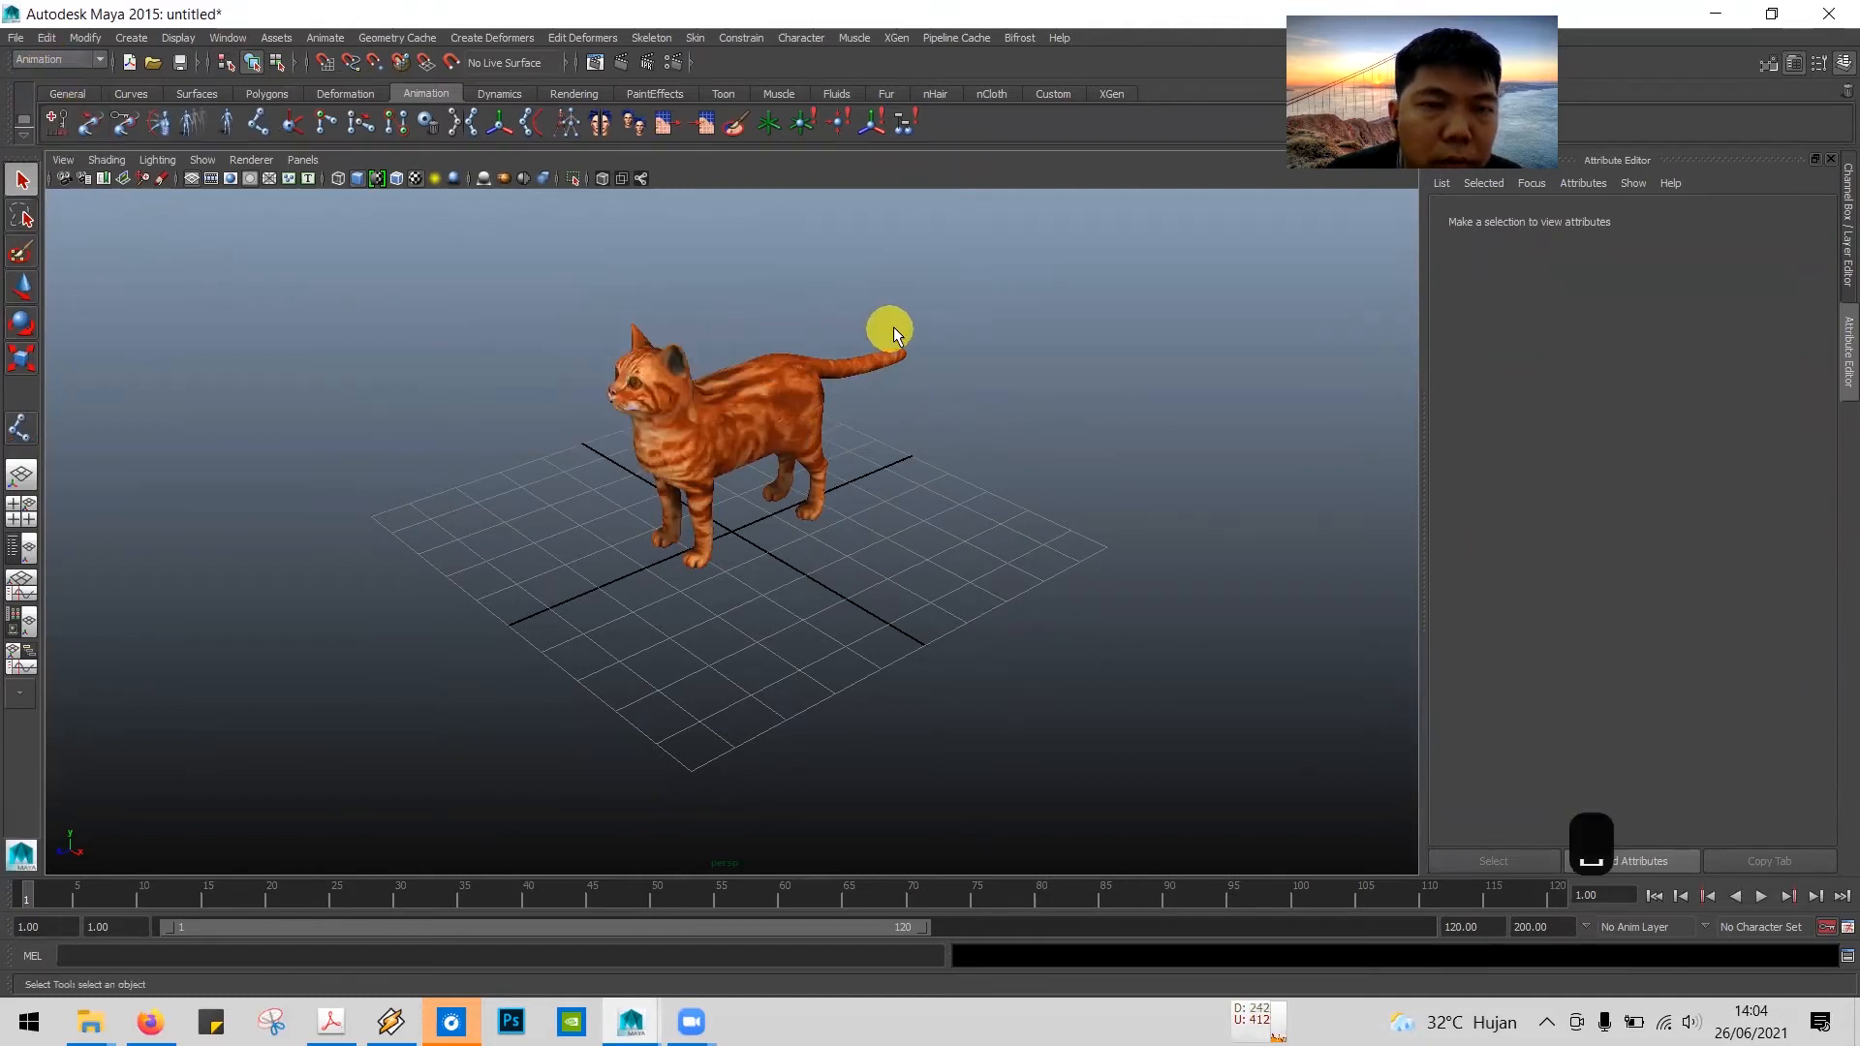
key(space)
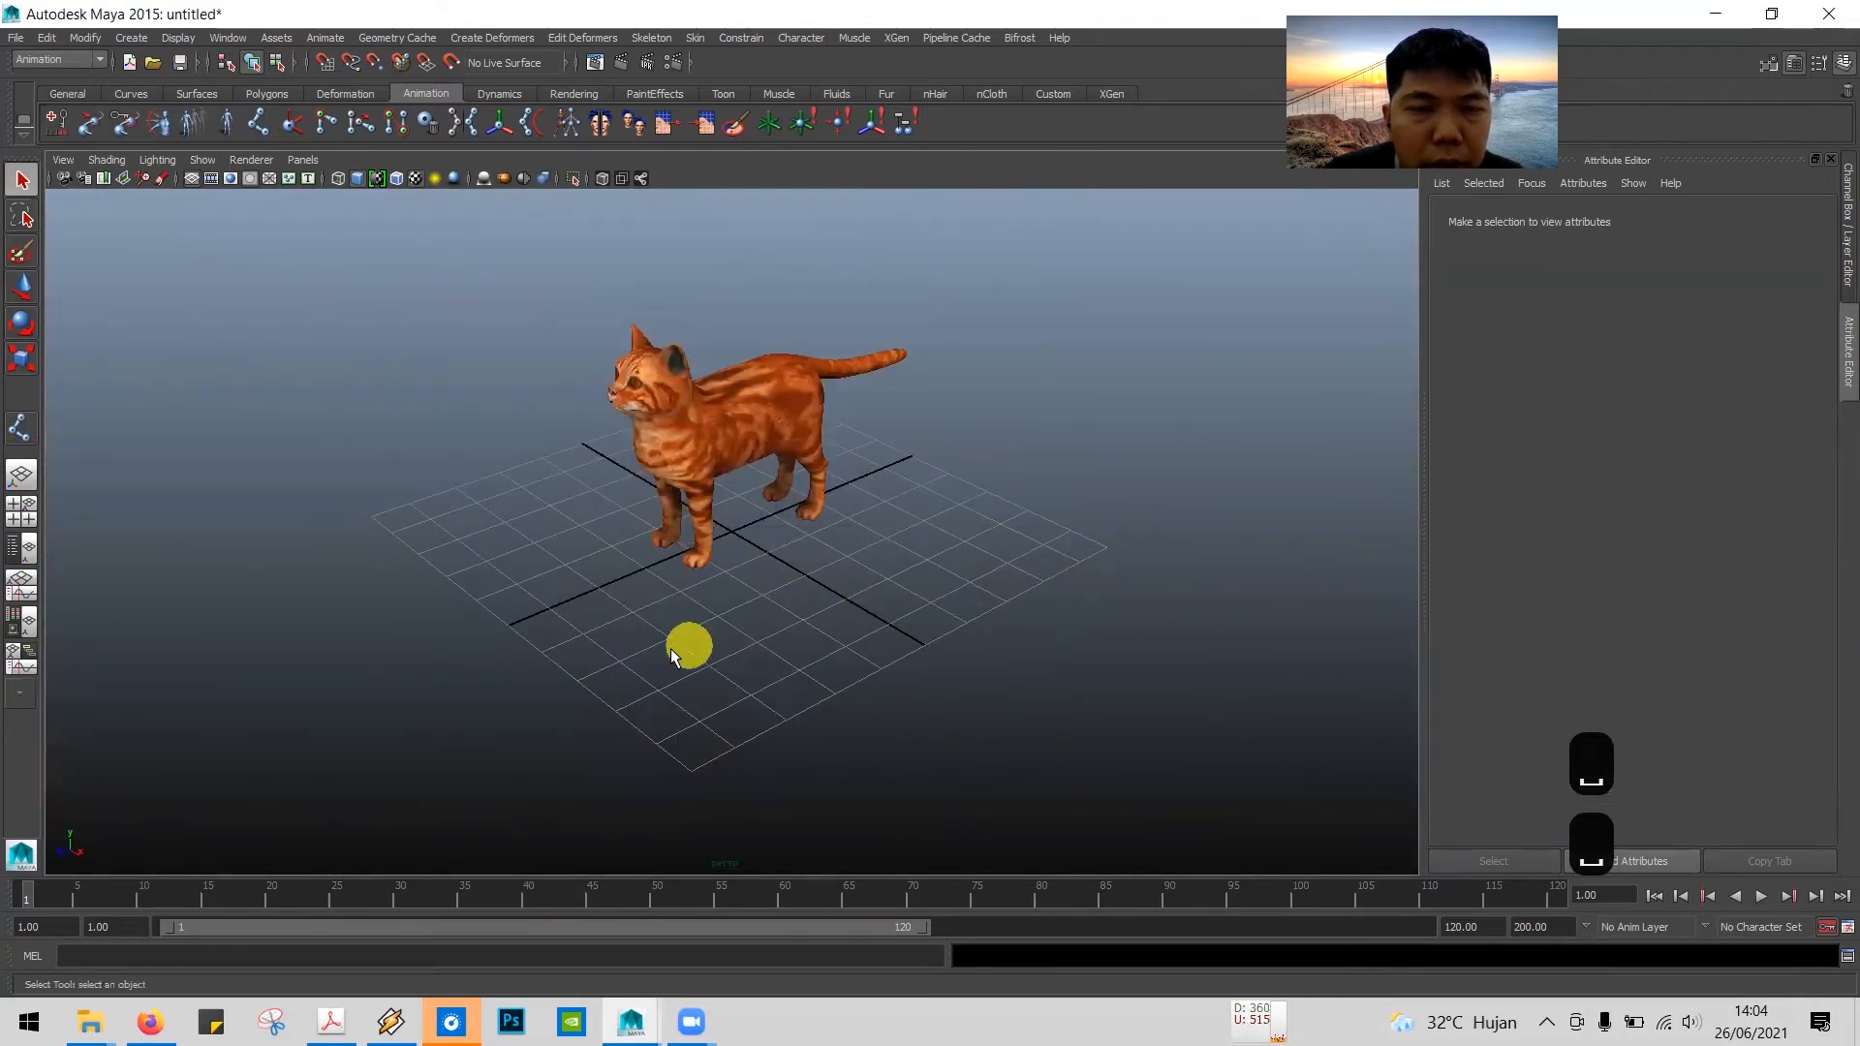
key(space)
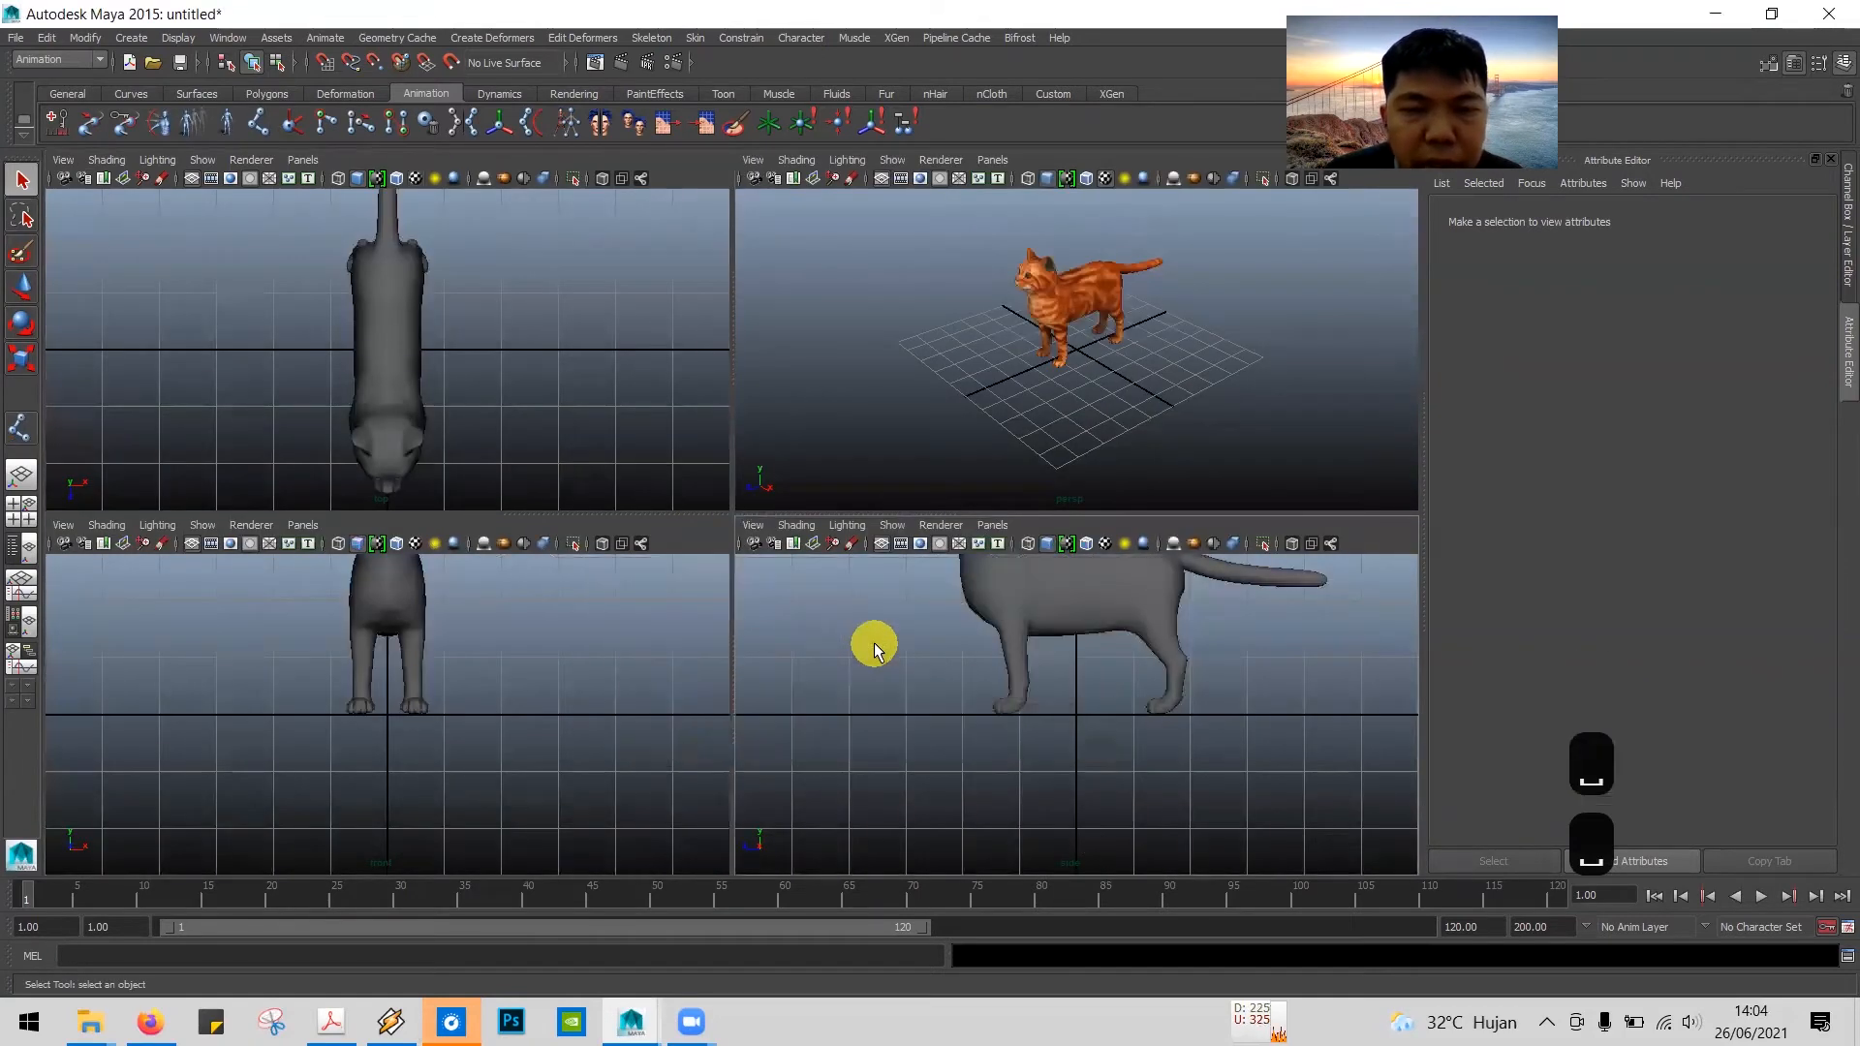
key(space)
key(f)
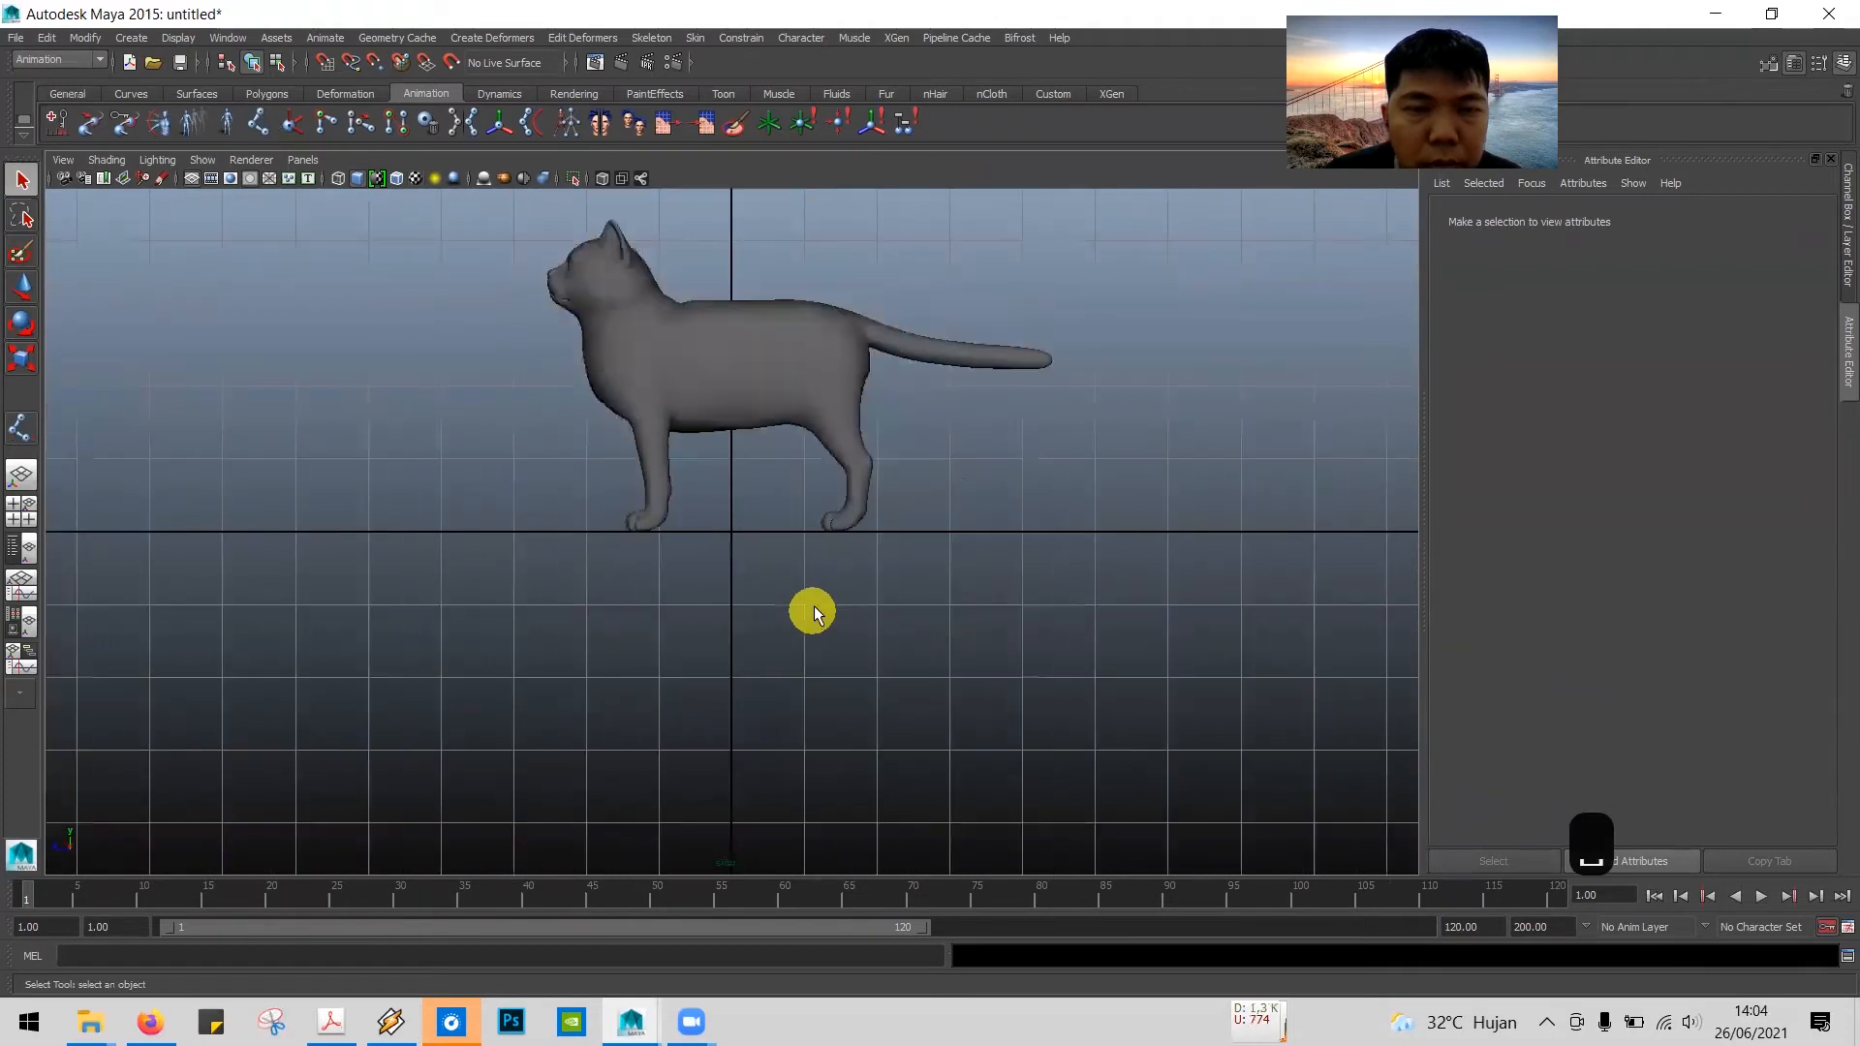
alt+middle_drag(831, 445, 847, 487)
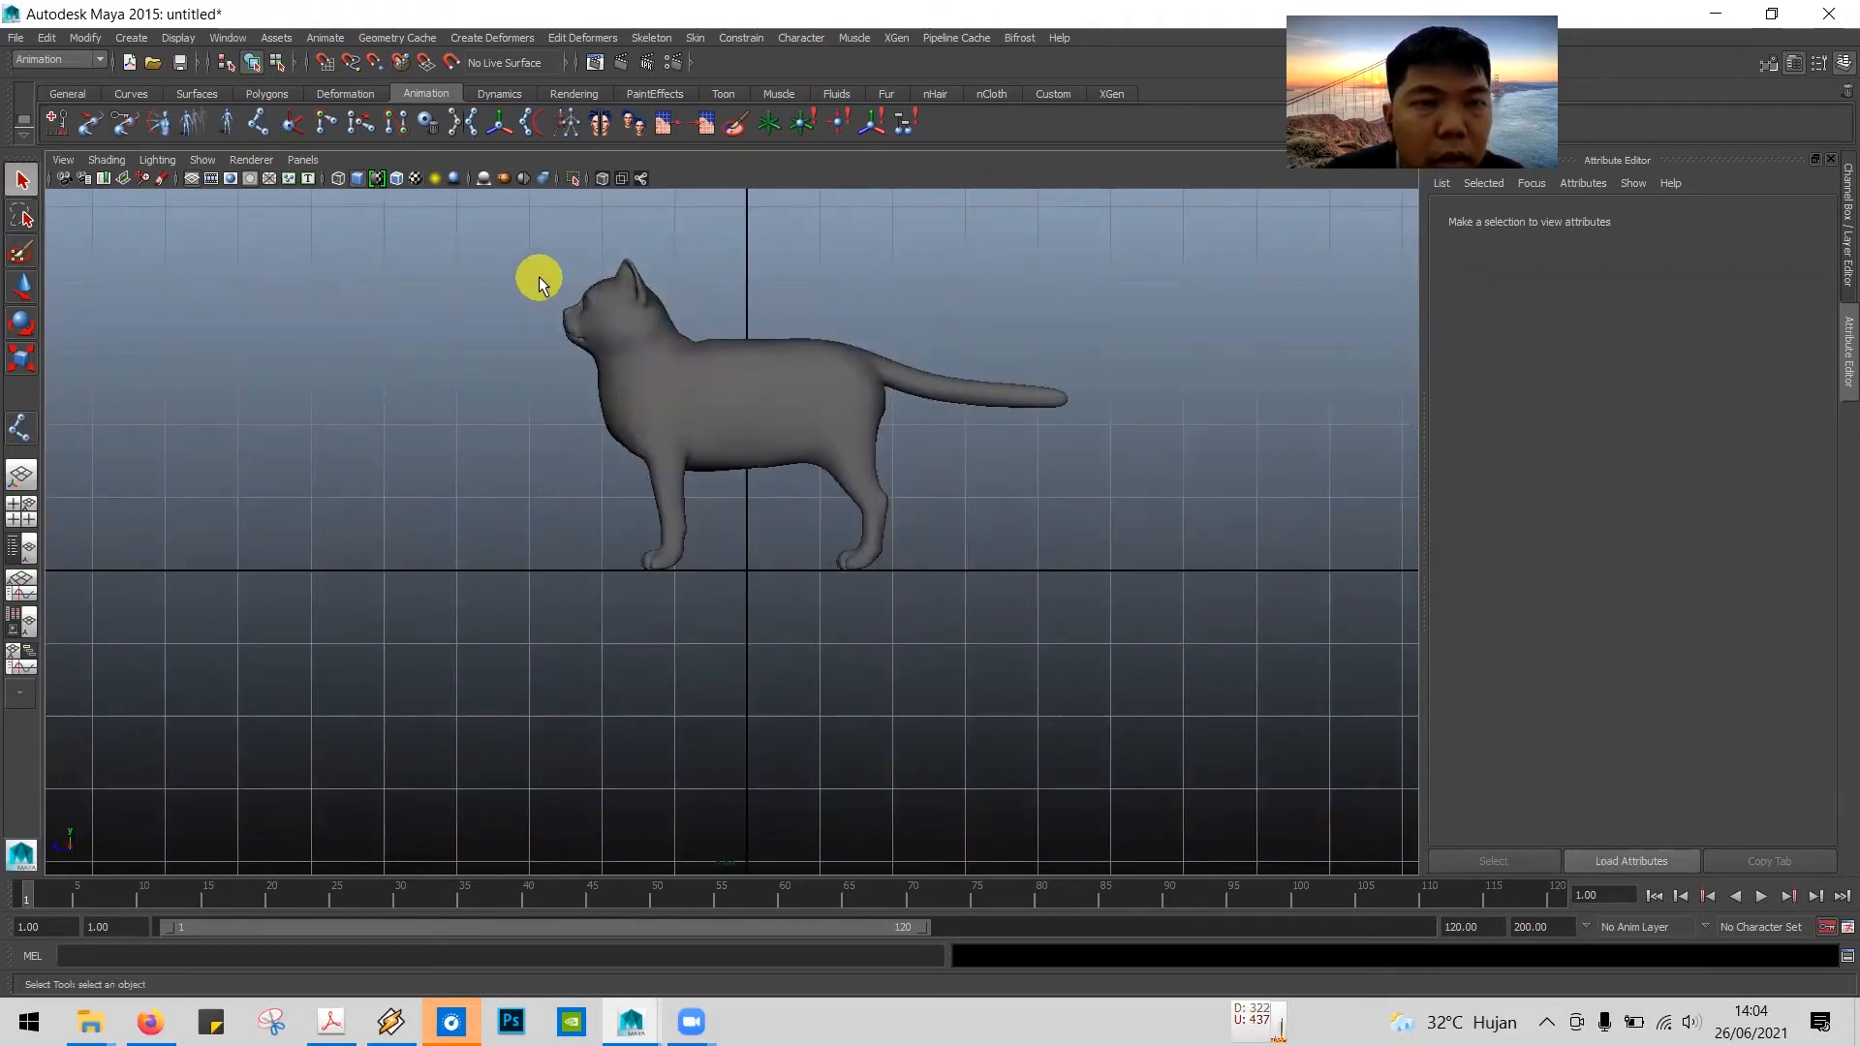
click(413, 174)
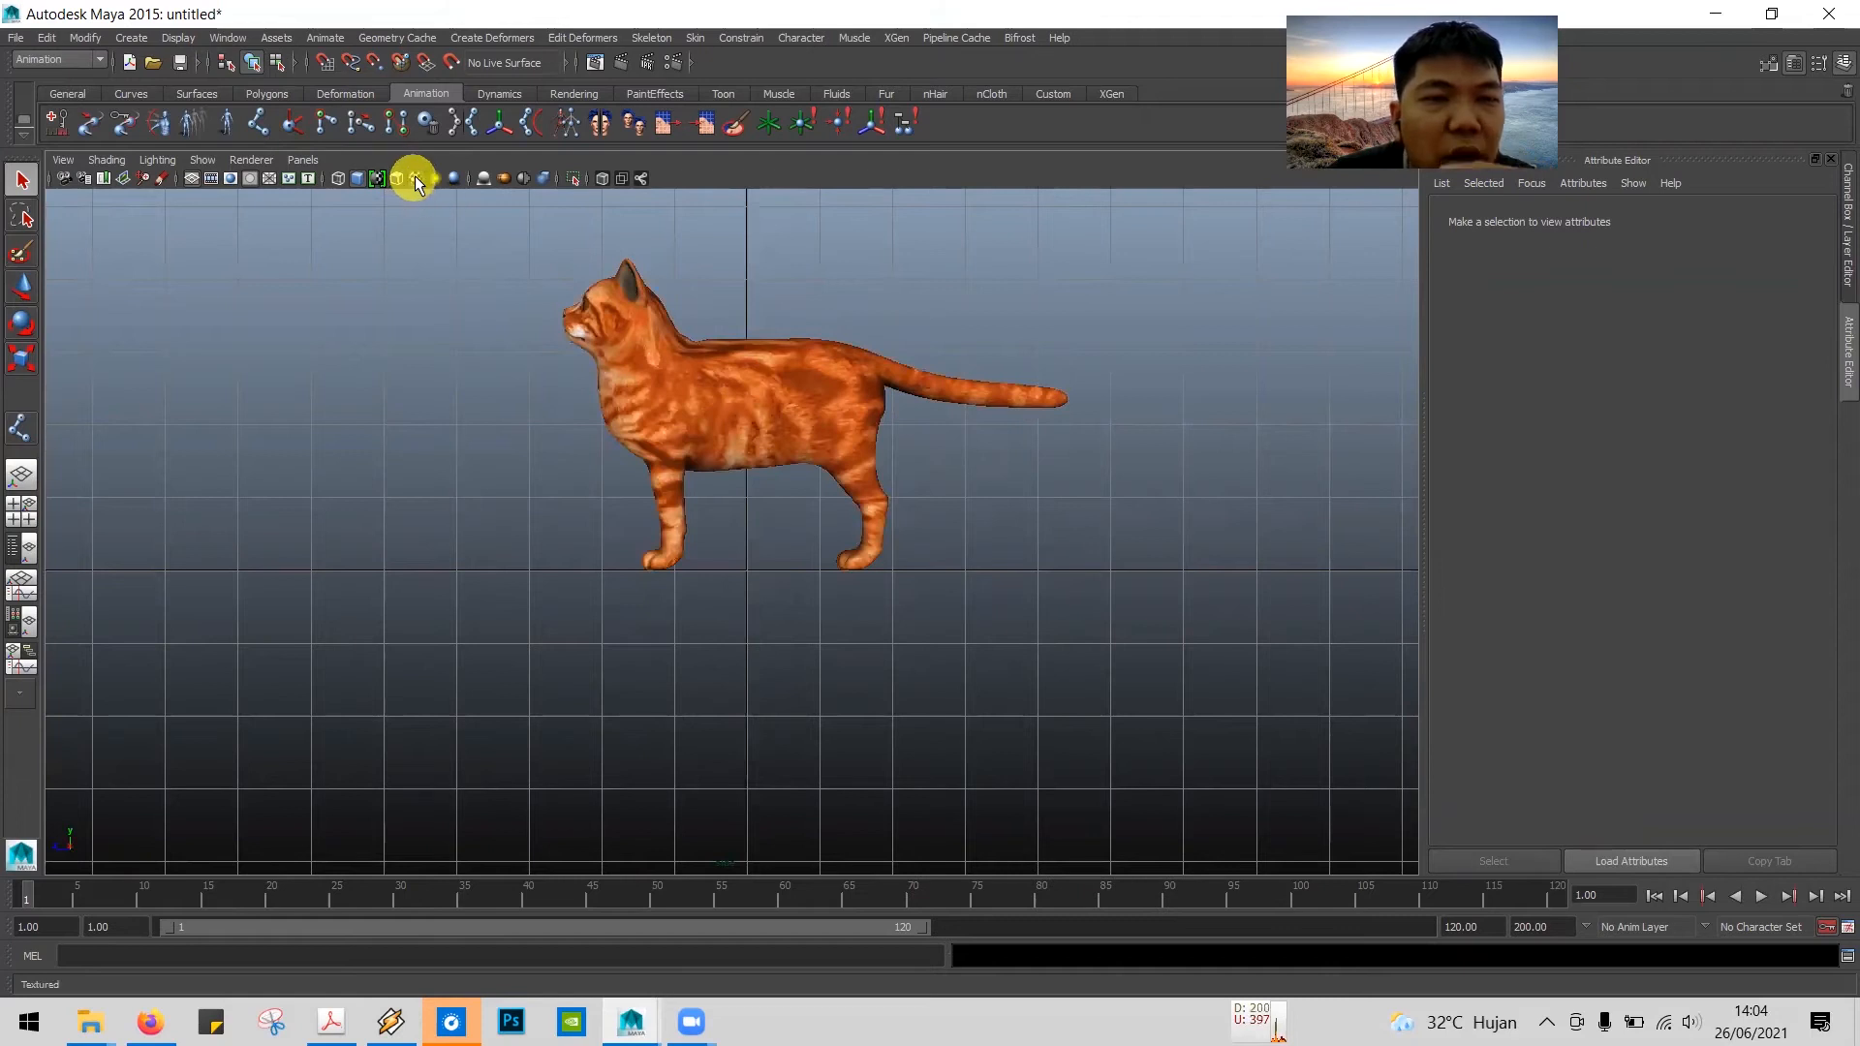
click(414, 178)
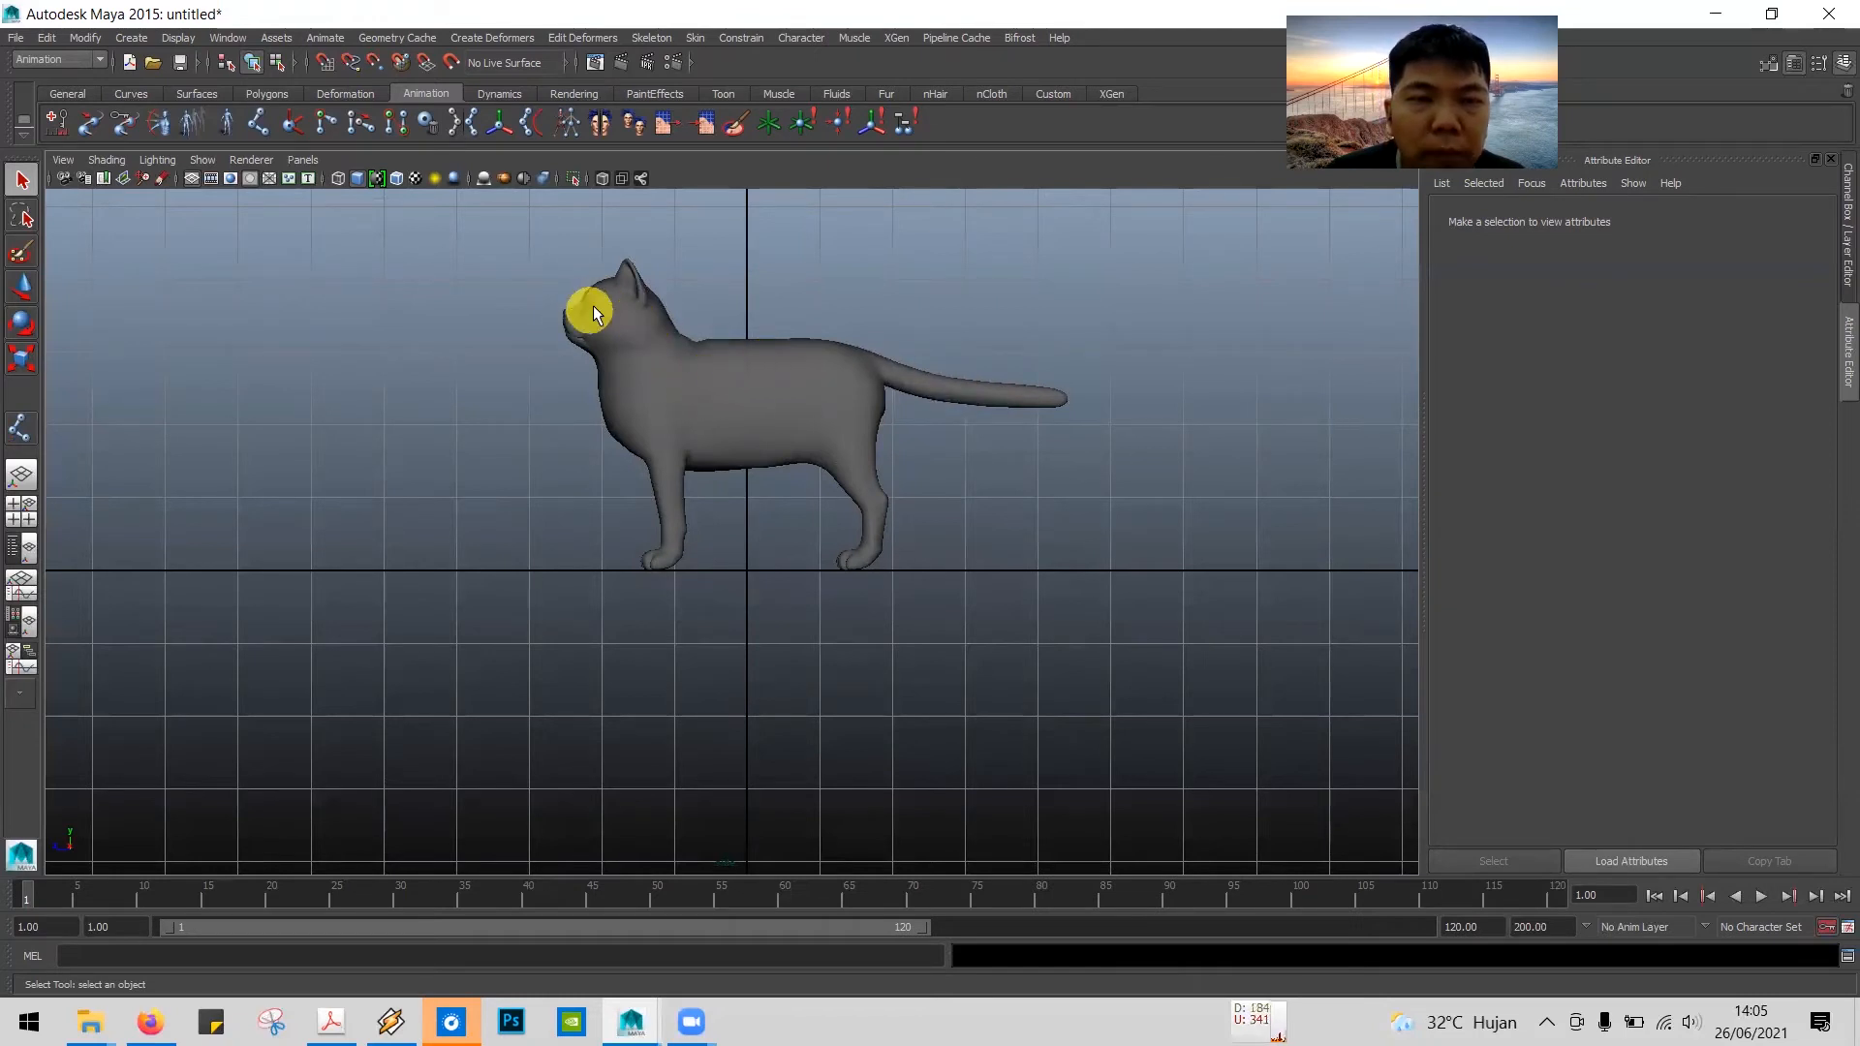
Step: Check the joint illustration in the tutorial PDF and place the root joint in the cat's hip area in side view
key(alt+Tab)
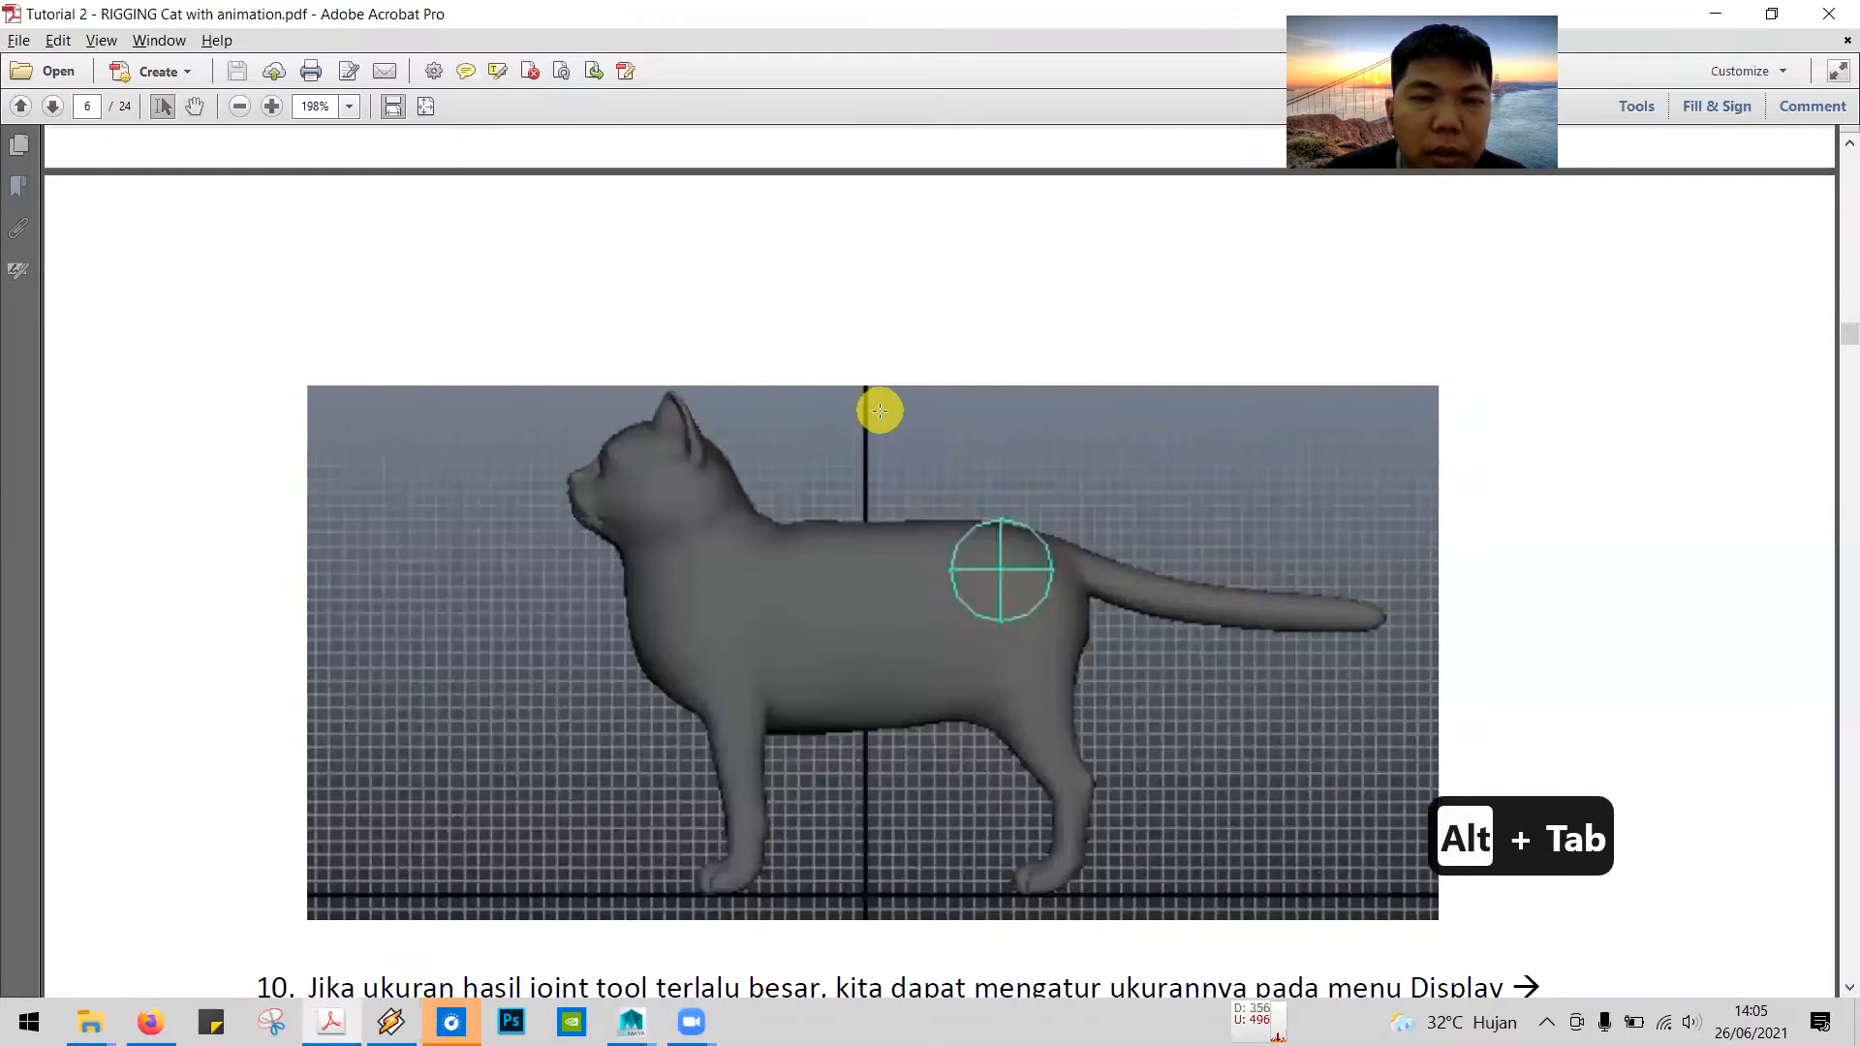
scroll(876, 407, down, 2)
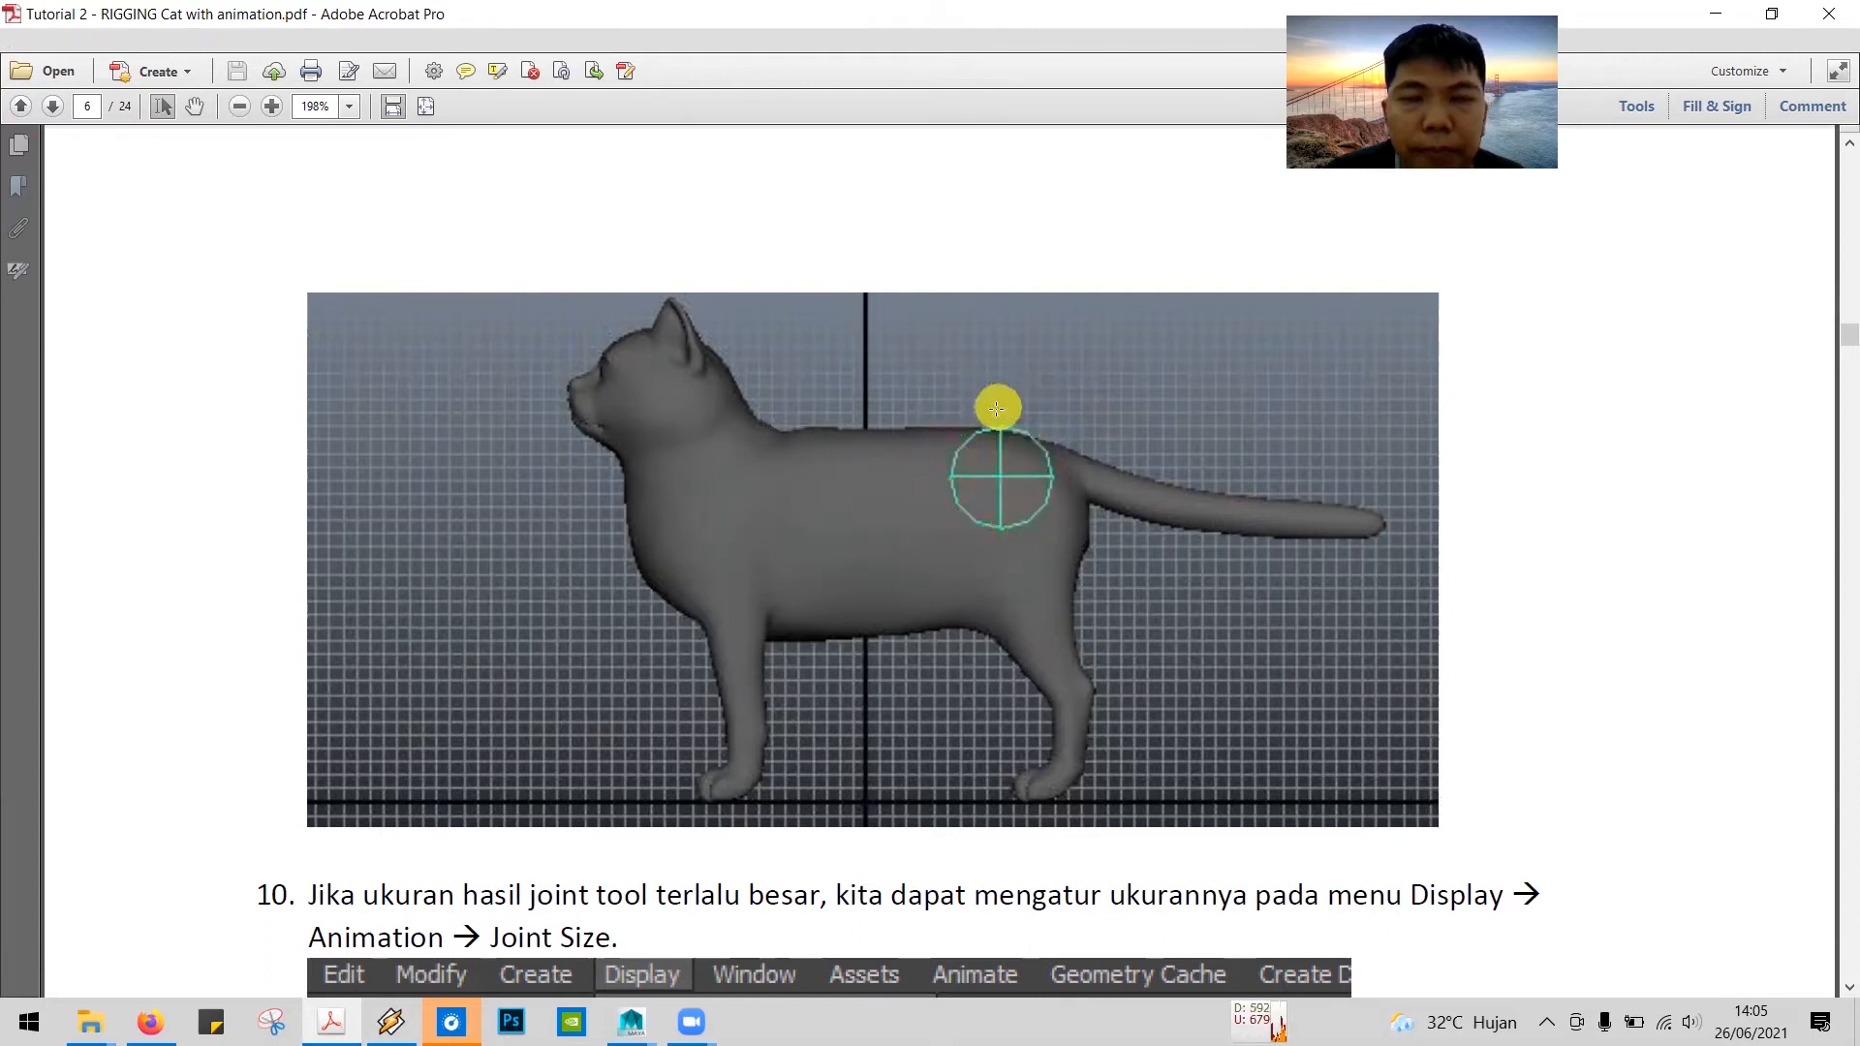
key(alt+Tab)
click(22, 427)
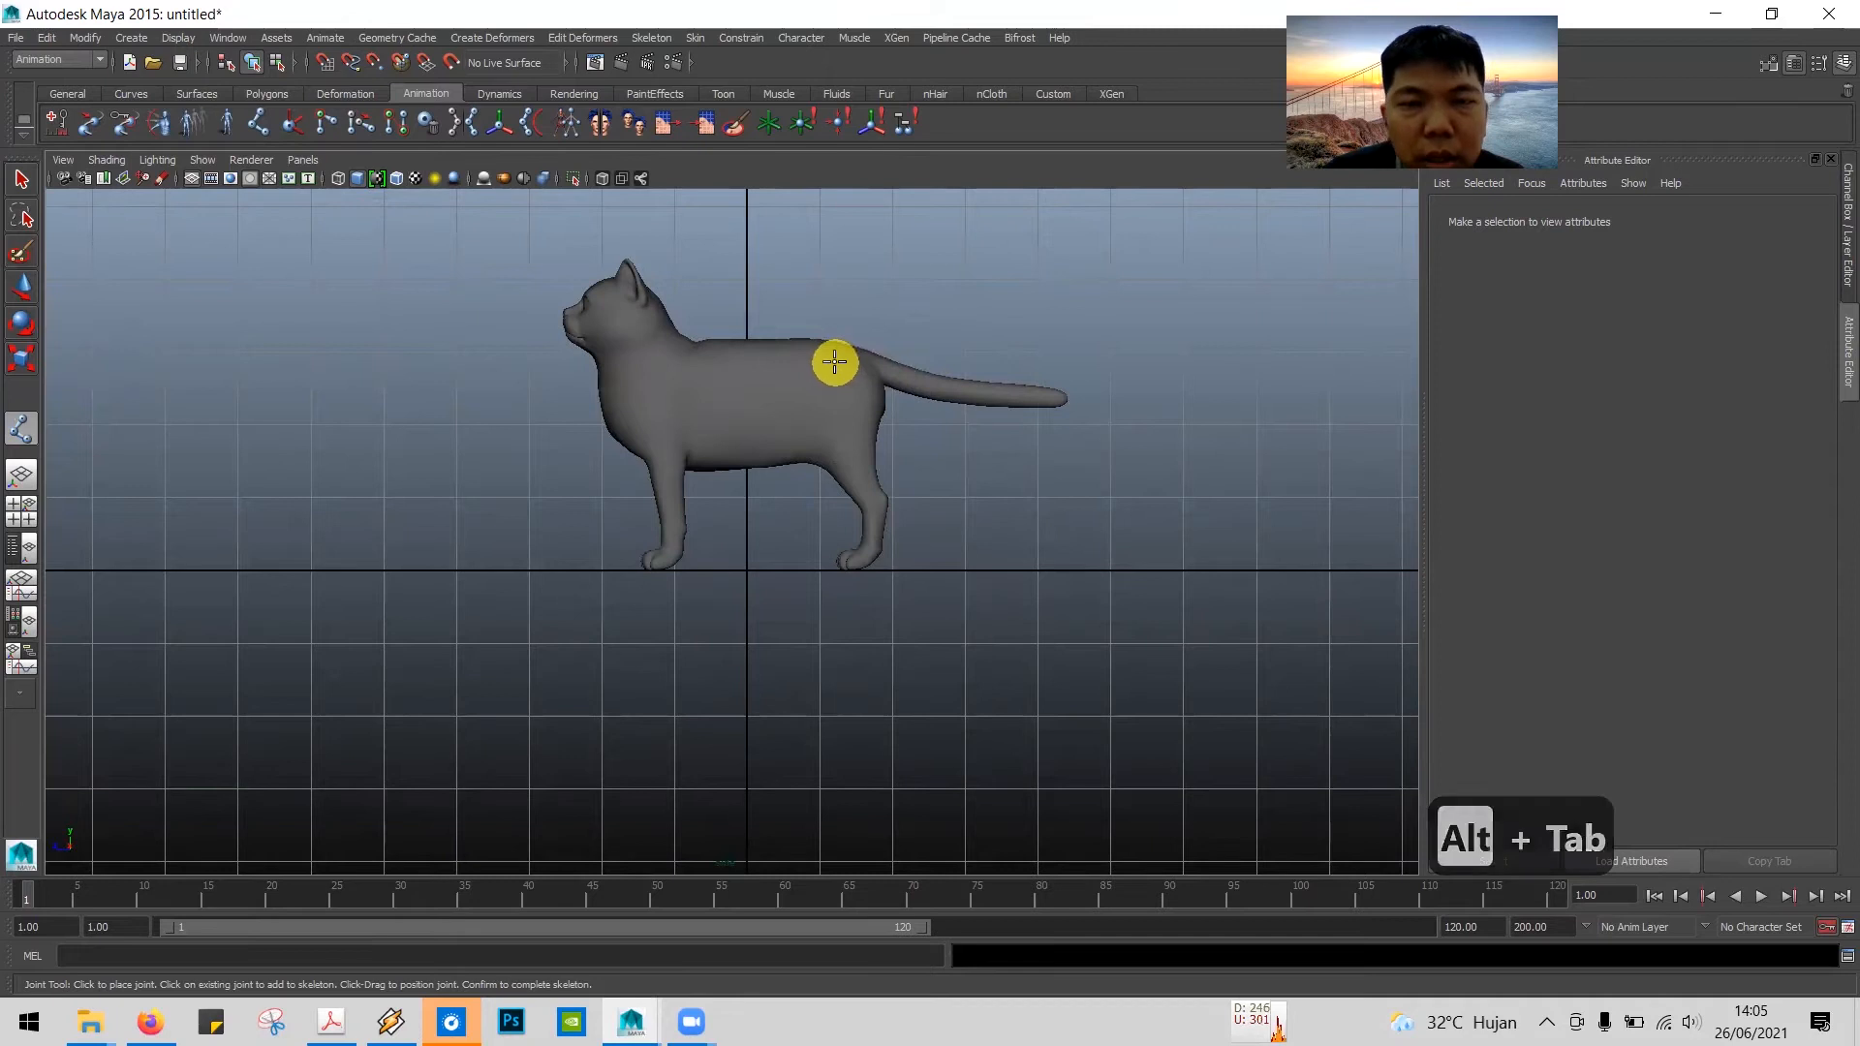
scroll(833, 362, up, 1)
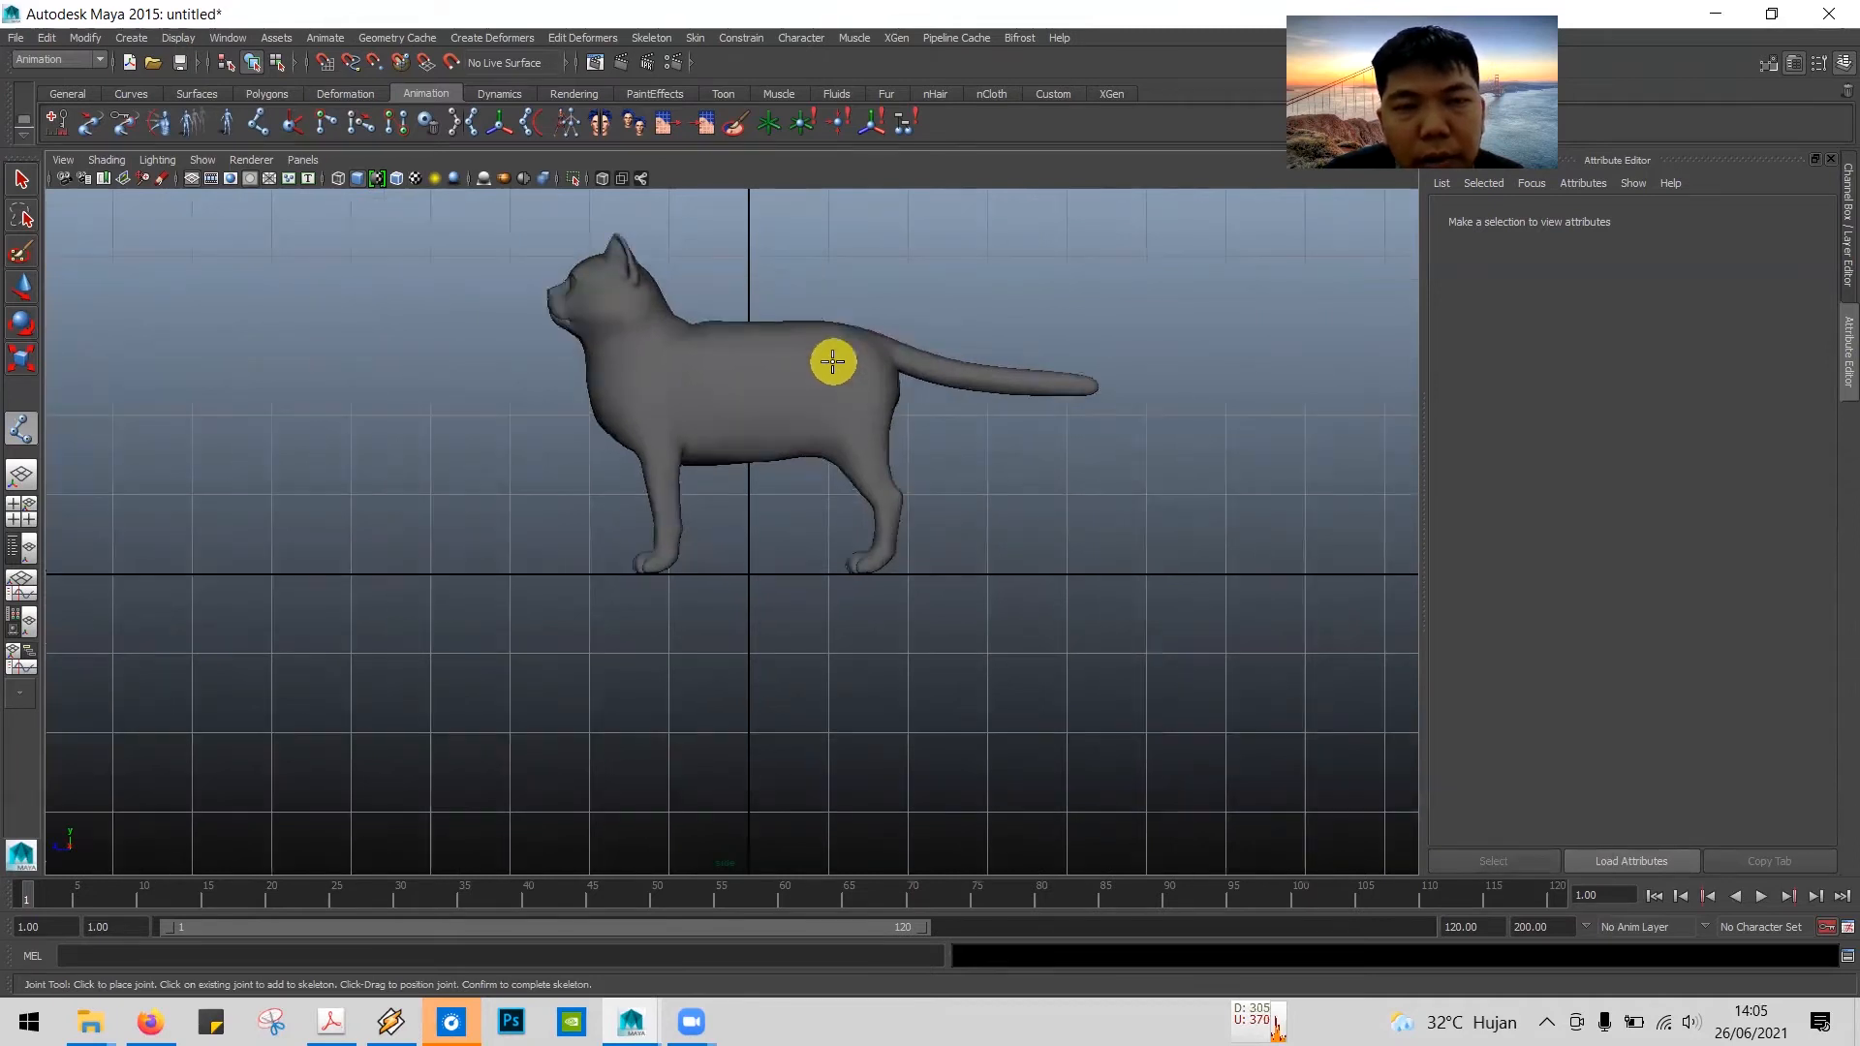
click(843, 340)
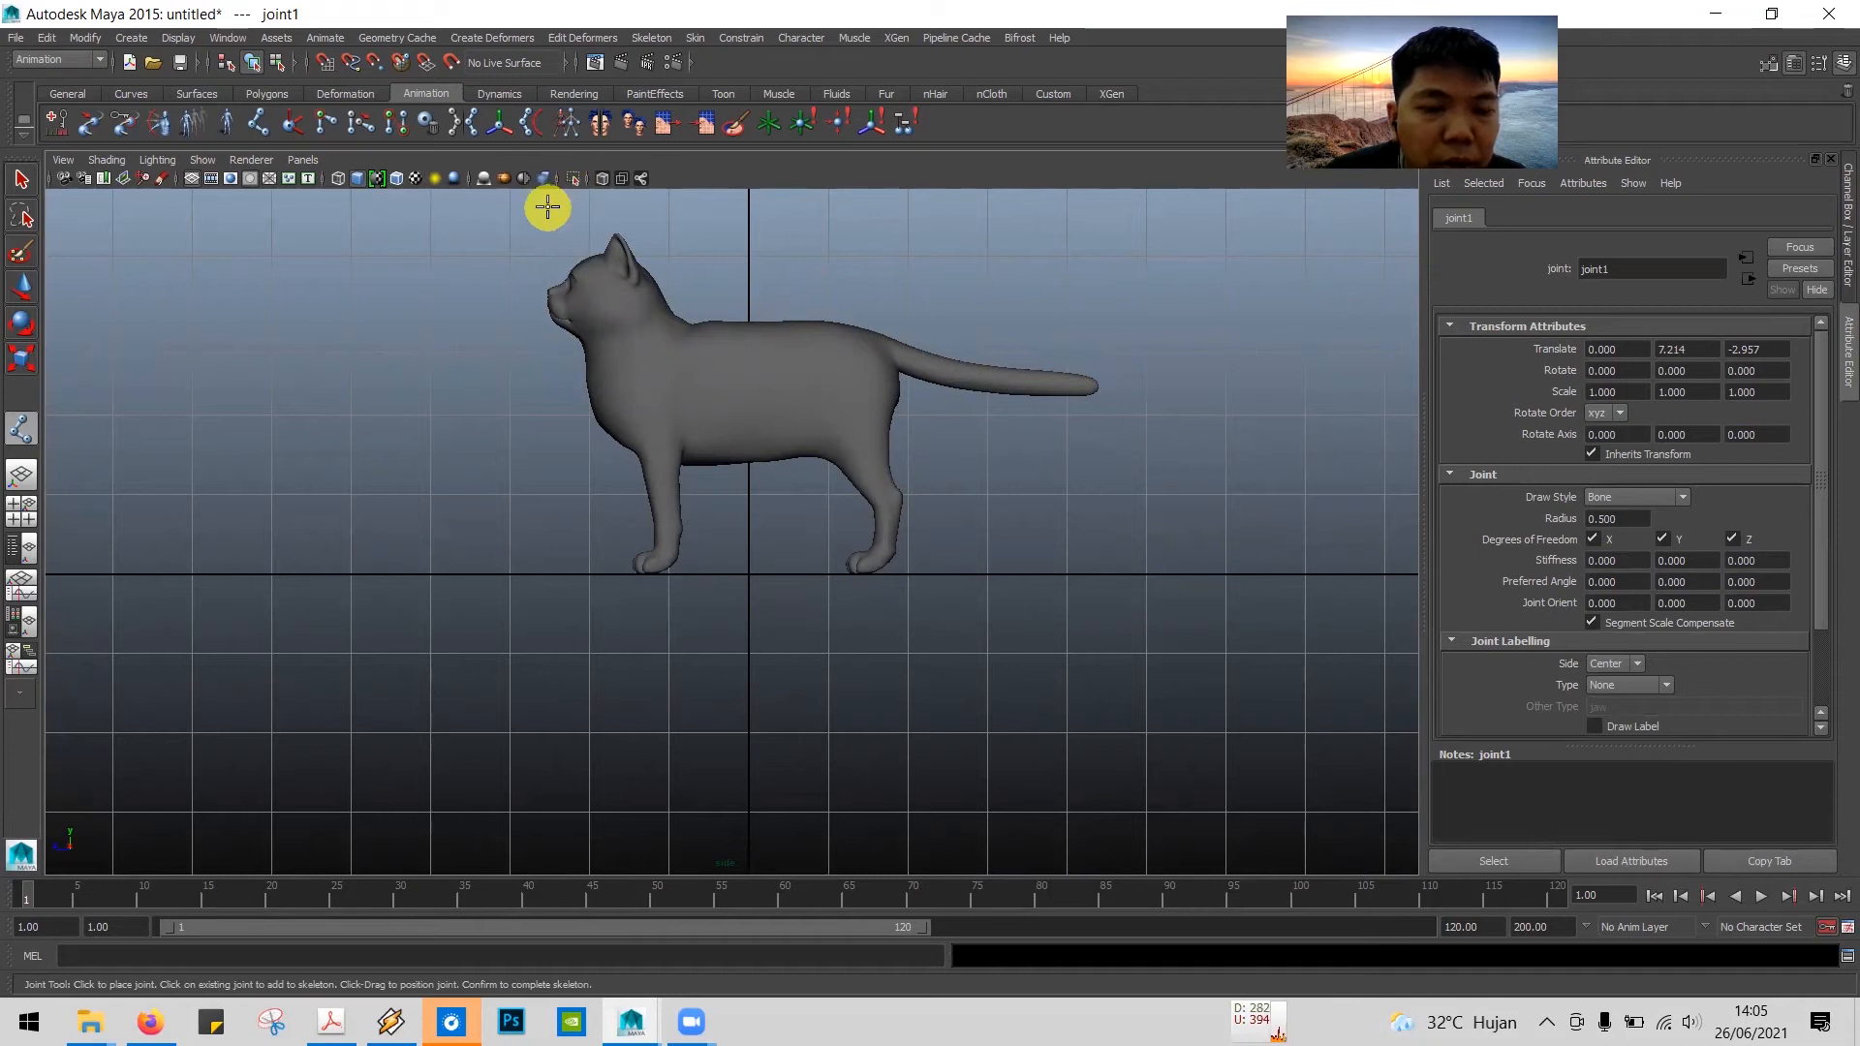
Step: Inspect the cat and the new hip joint in wireframe display, and return to shaded display
key(5)
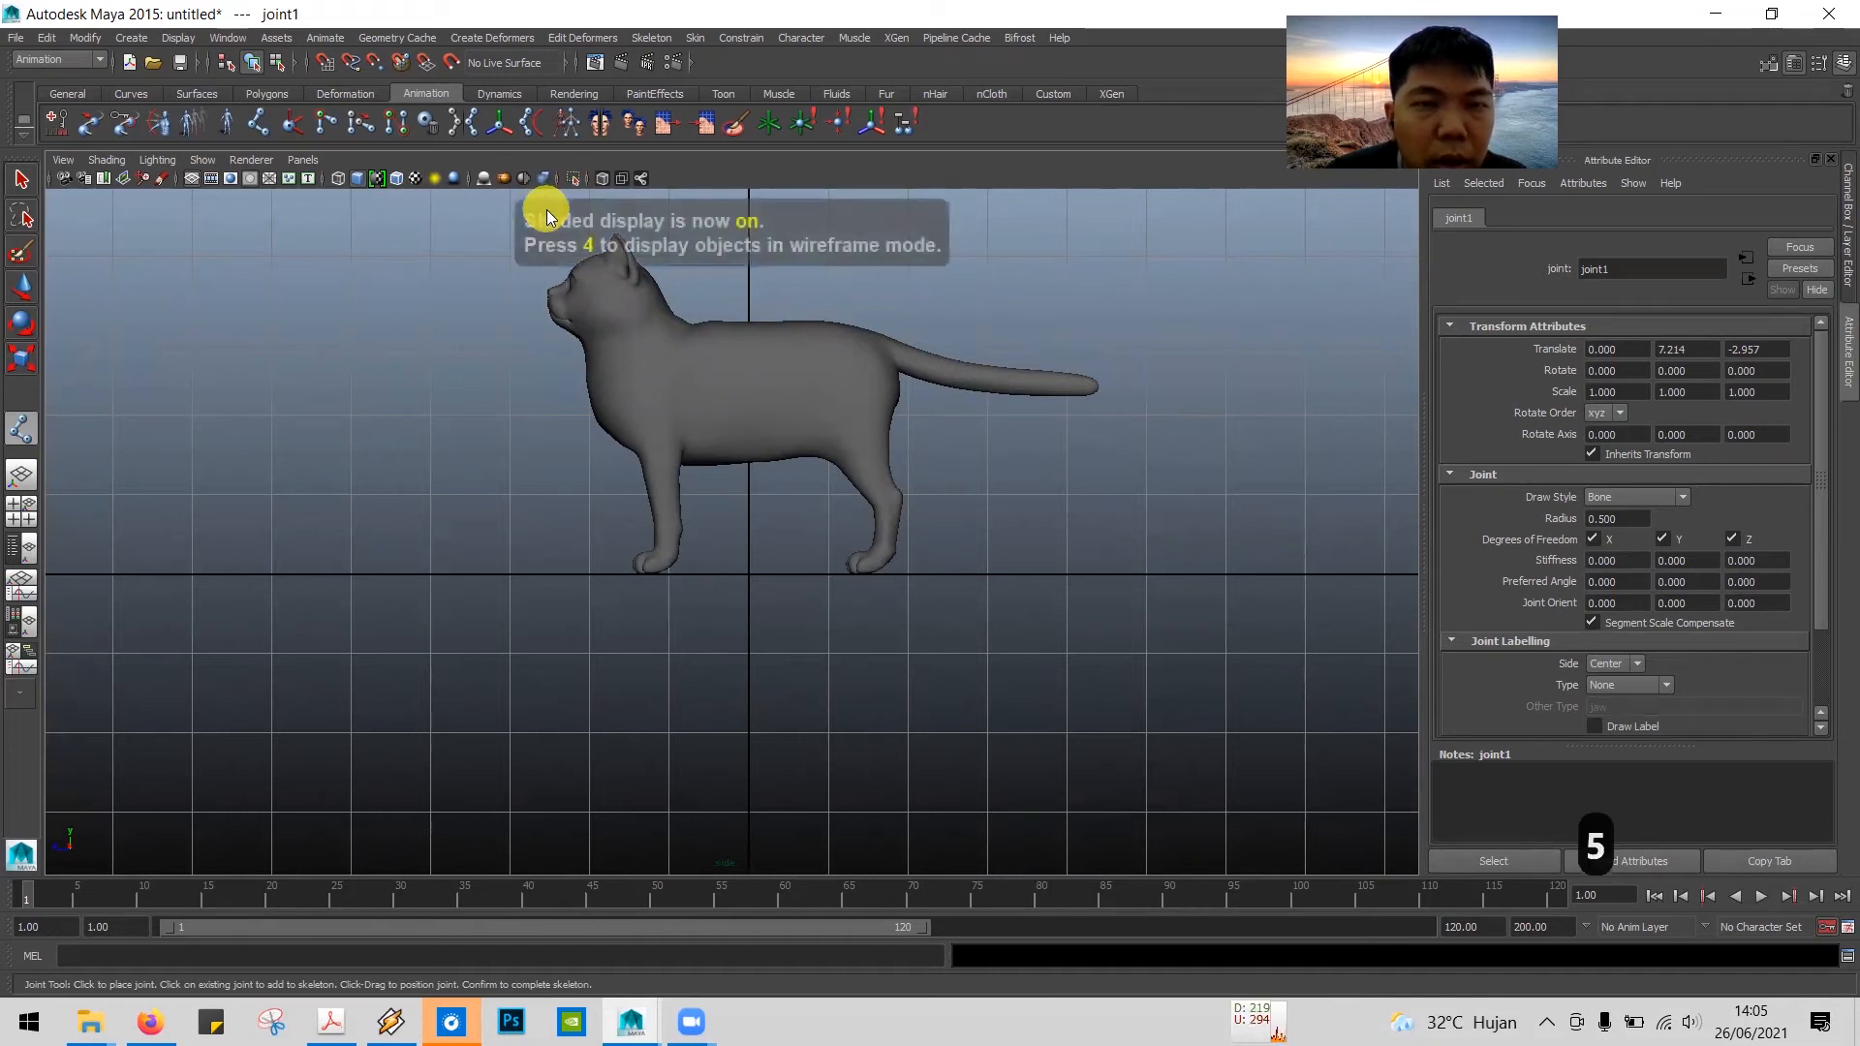
key(4)
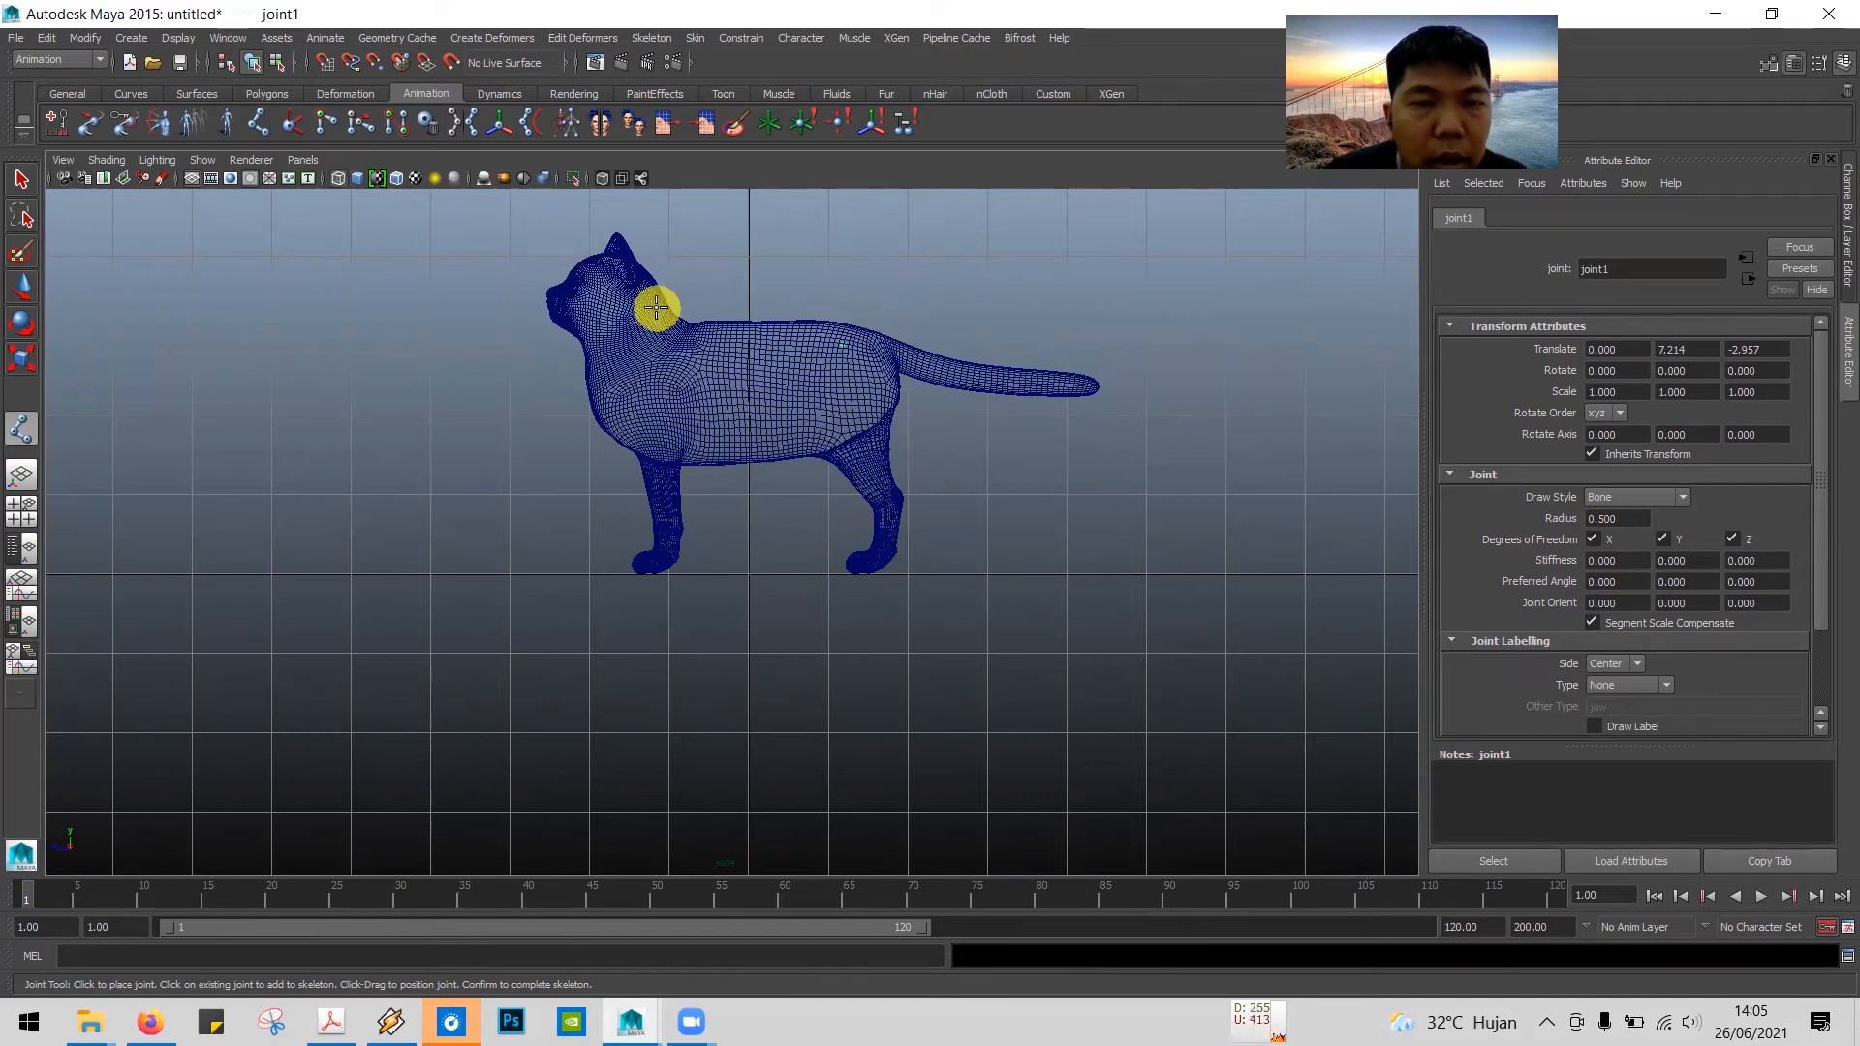
key(5)
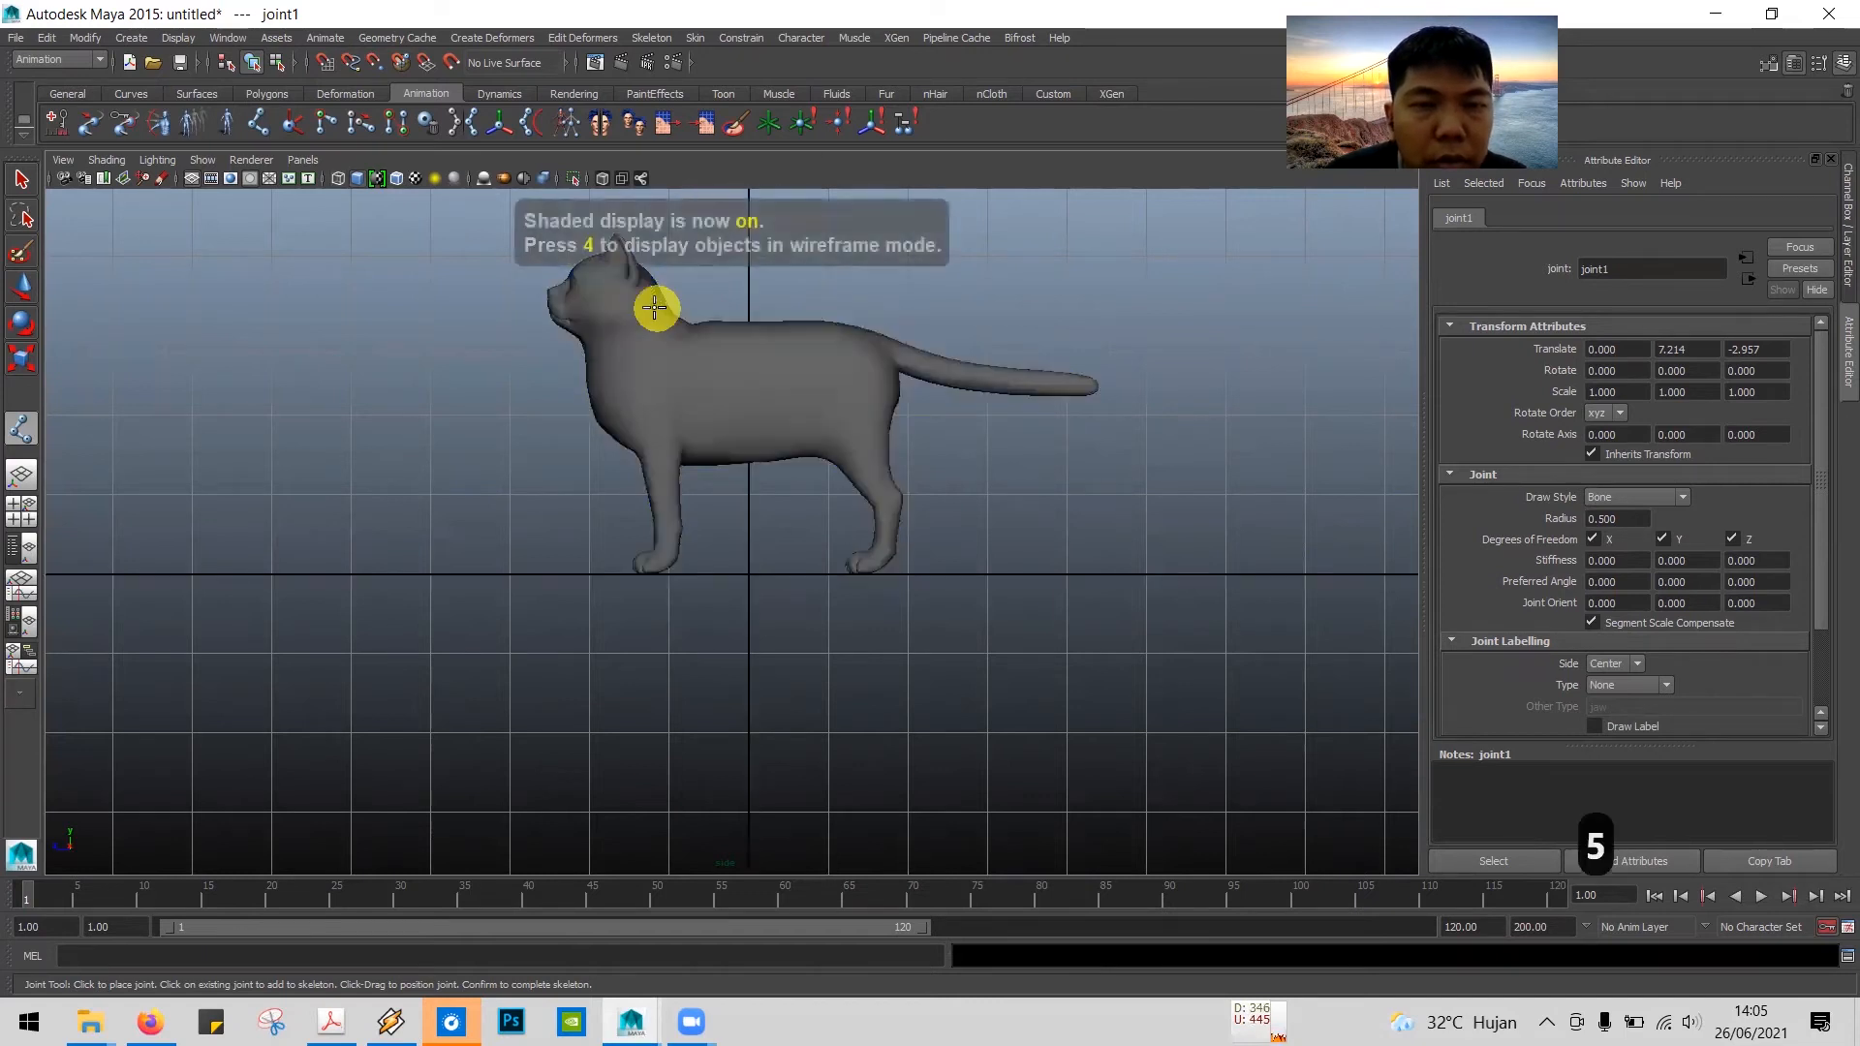
Step: Inspect the hip joint through the mesh with X-Ray shading and wireframe, ending with X-Ray off and shaded display
click(92, 159)
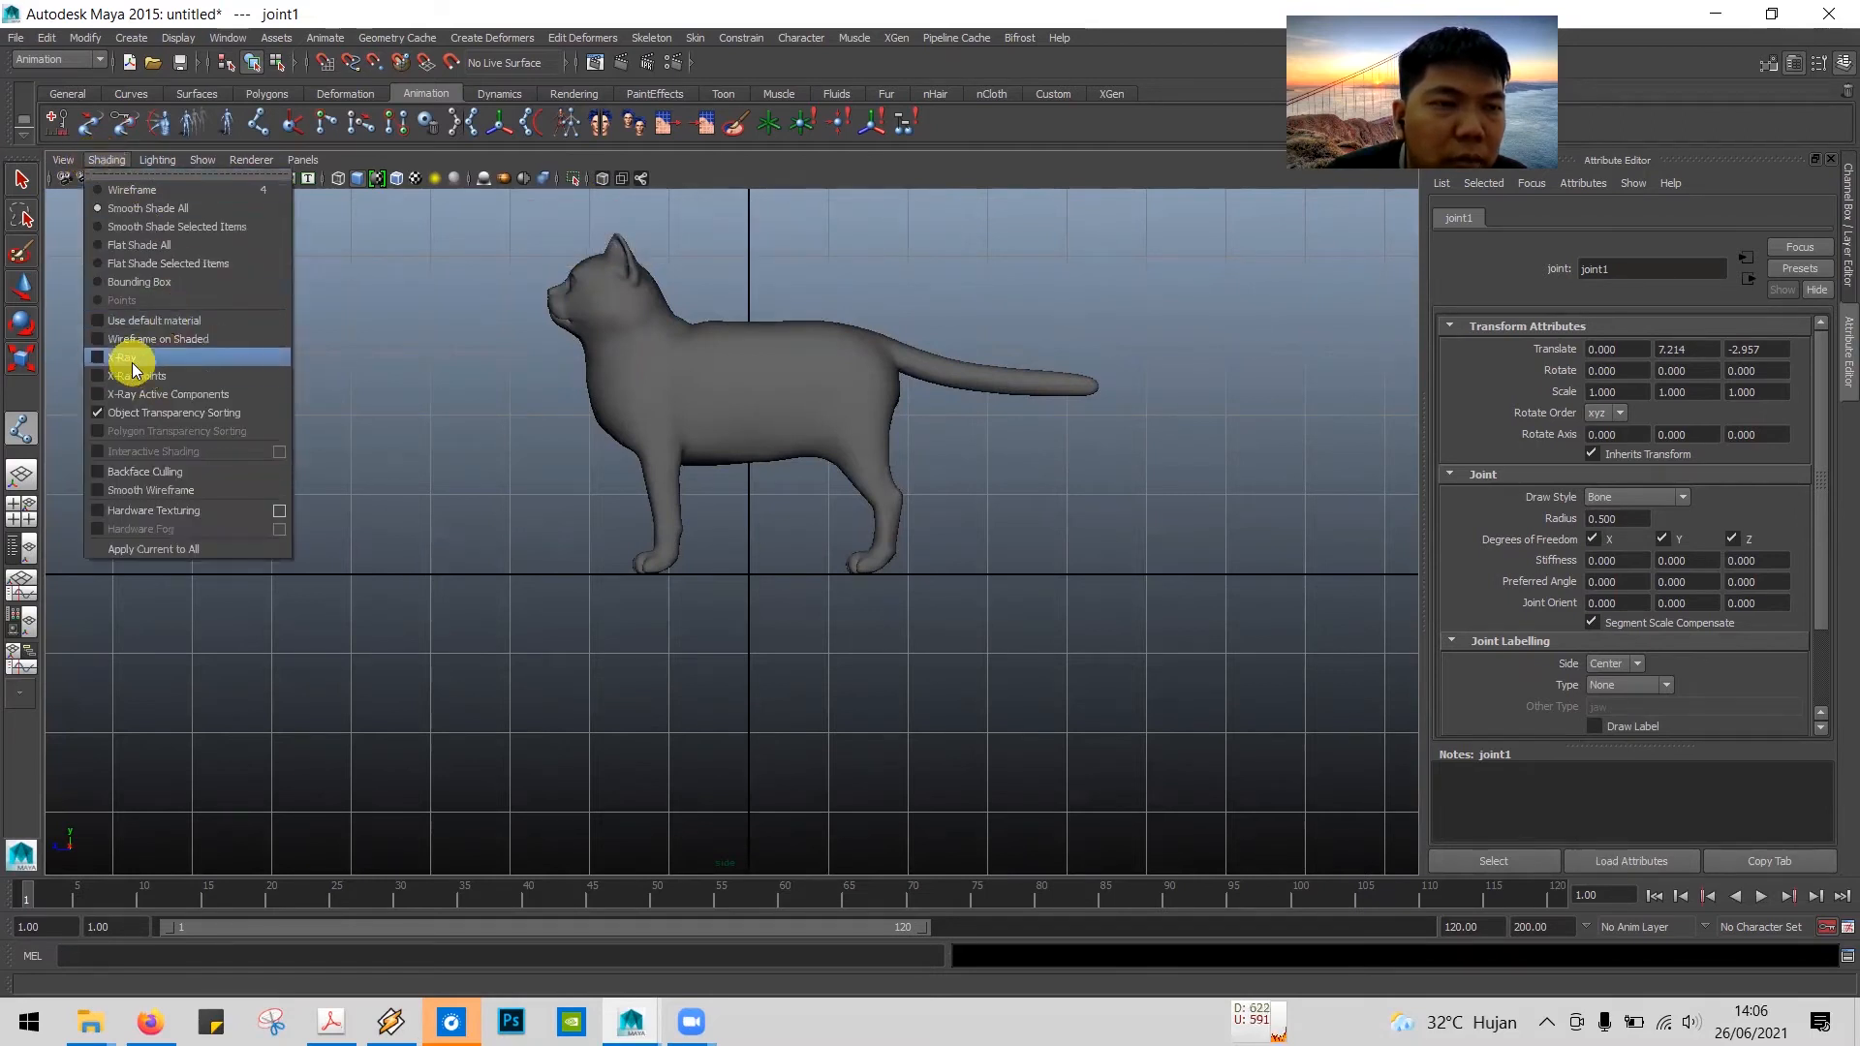
click(99, 357)
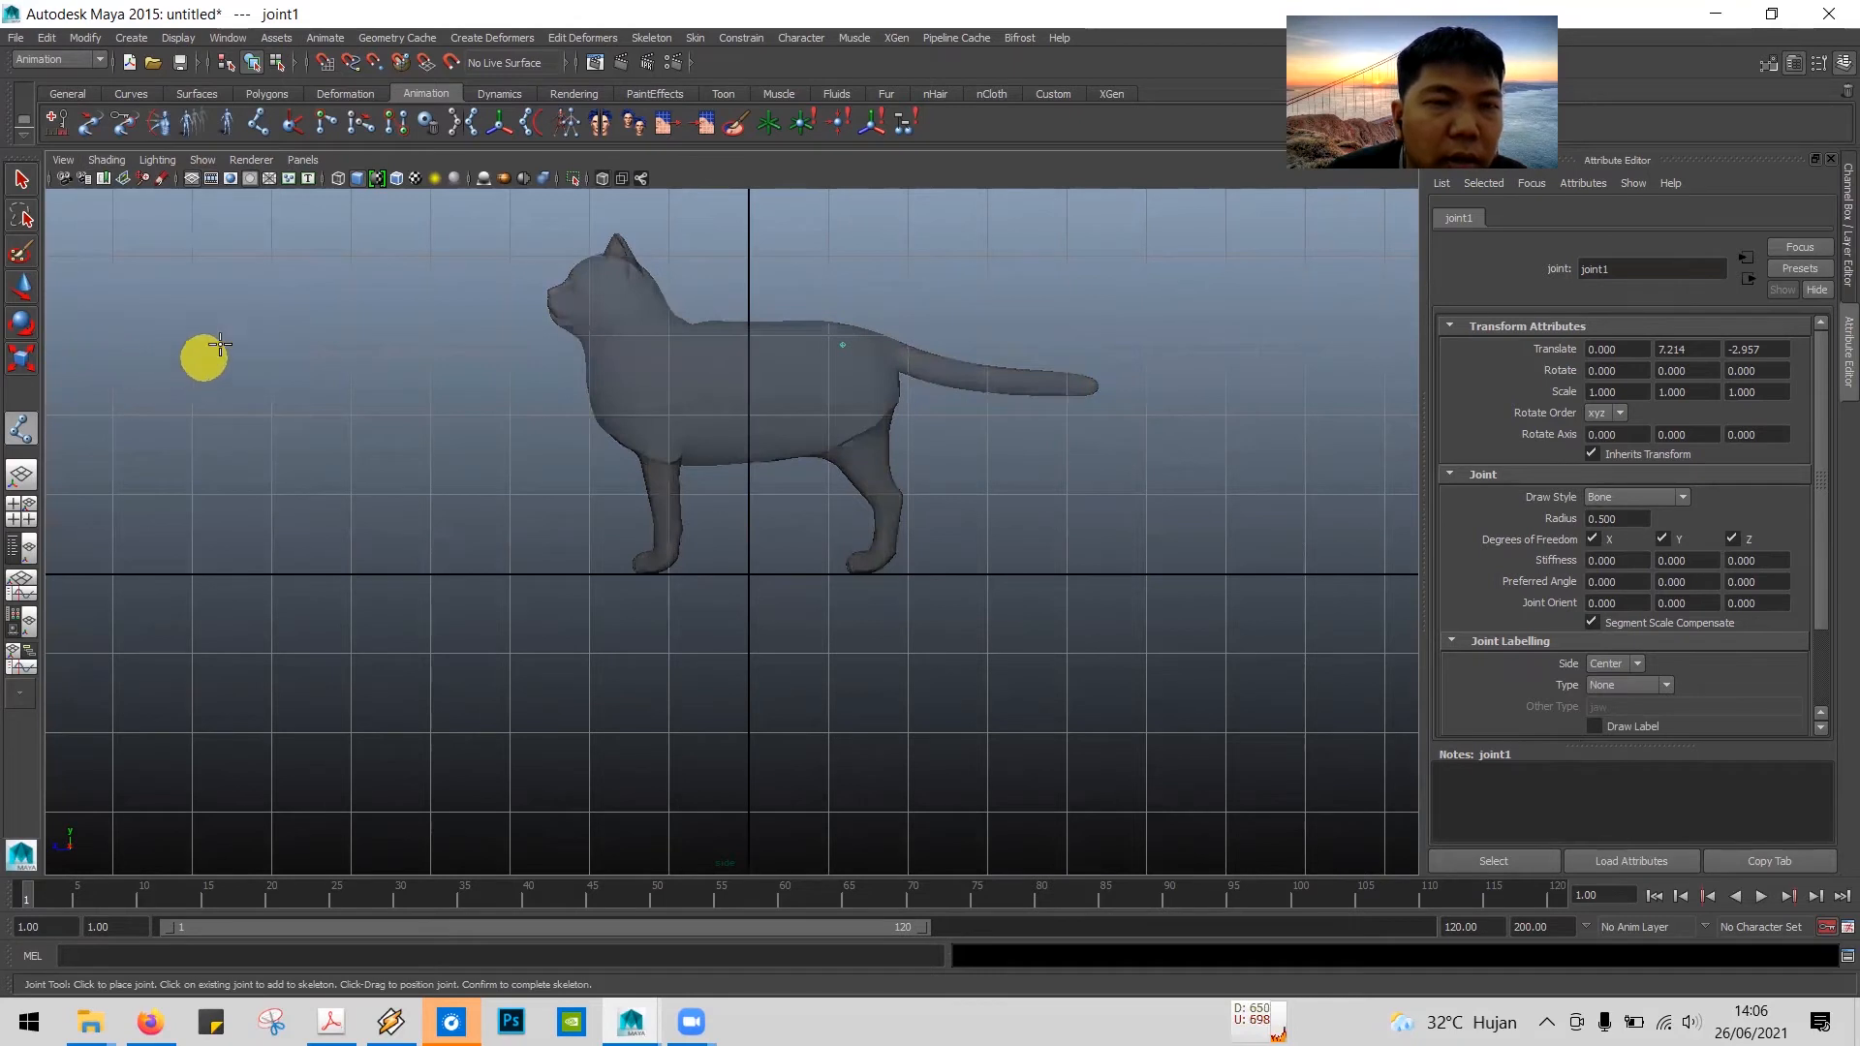
click(599, 178)
click(599, 178)
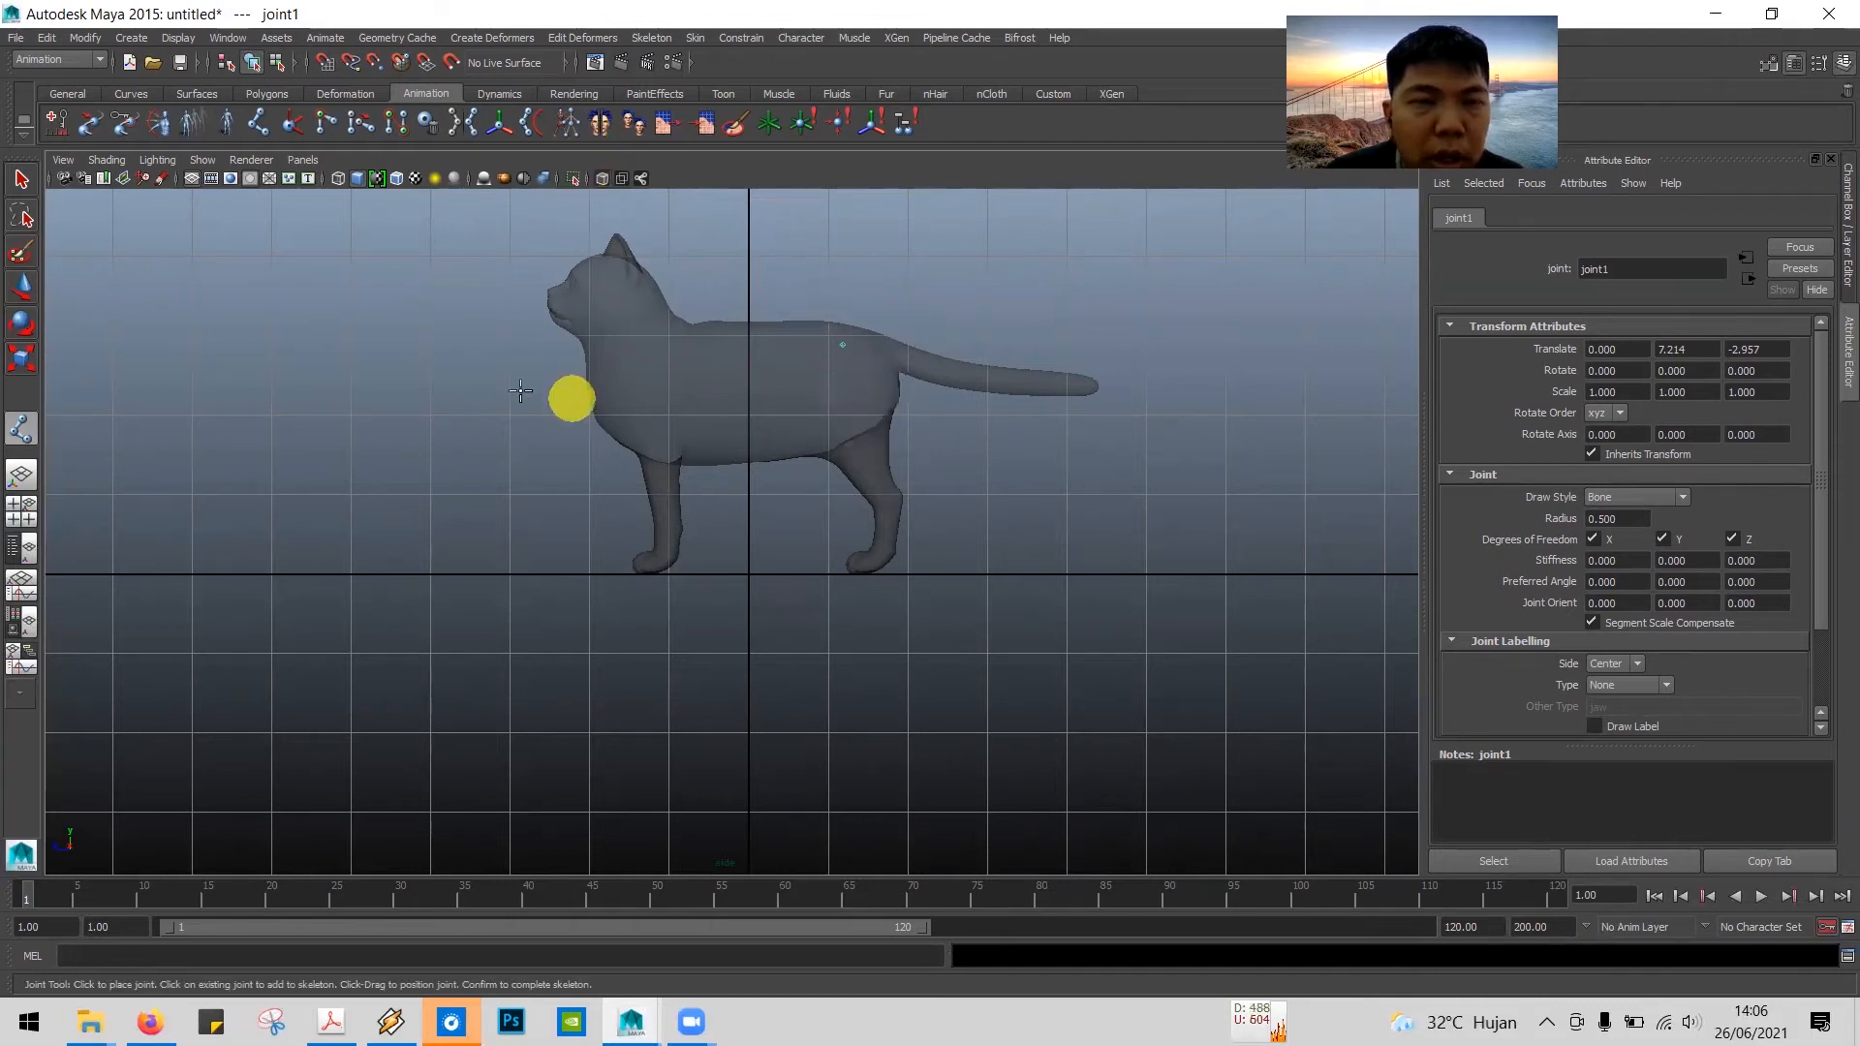
click(602, 178)
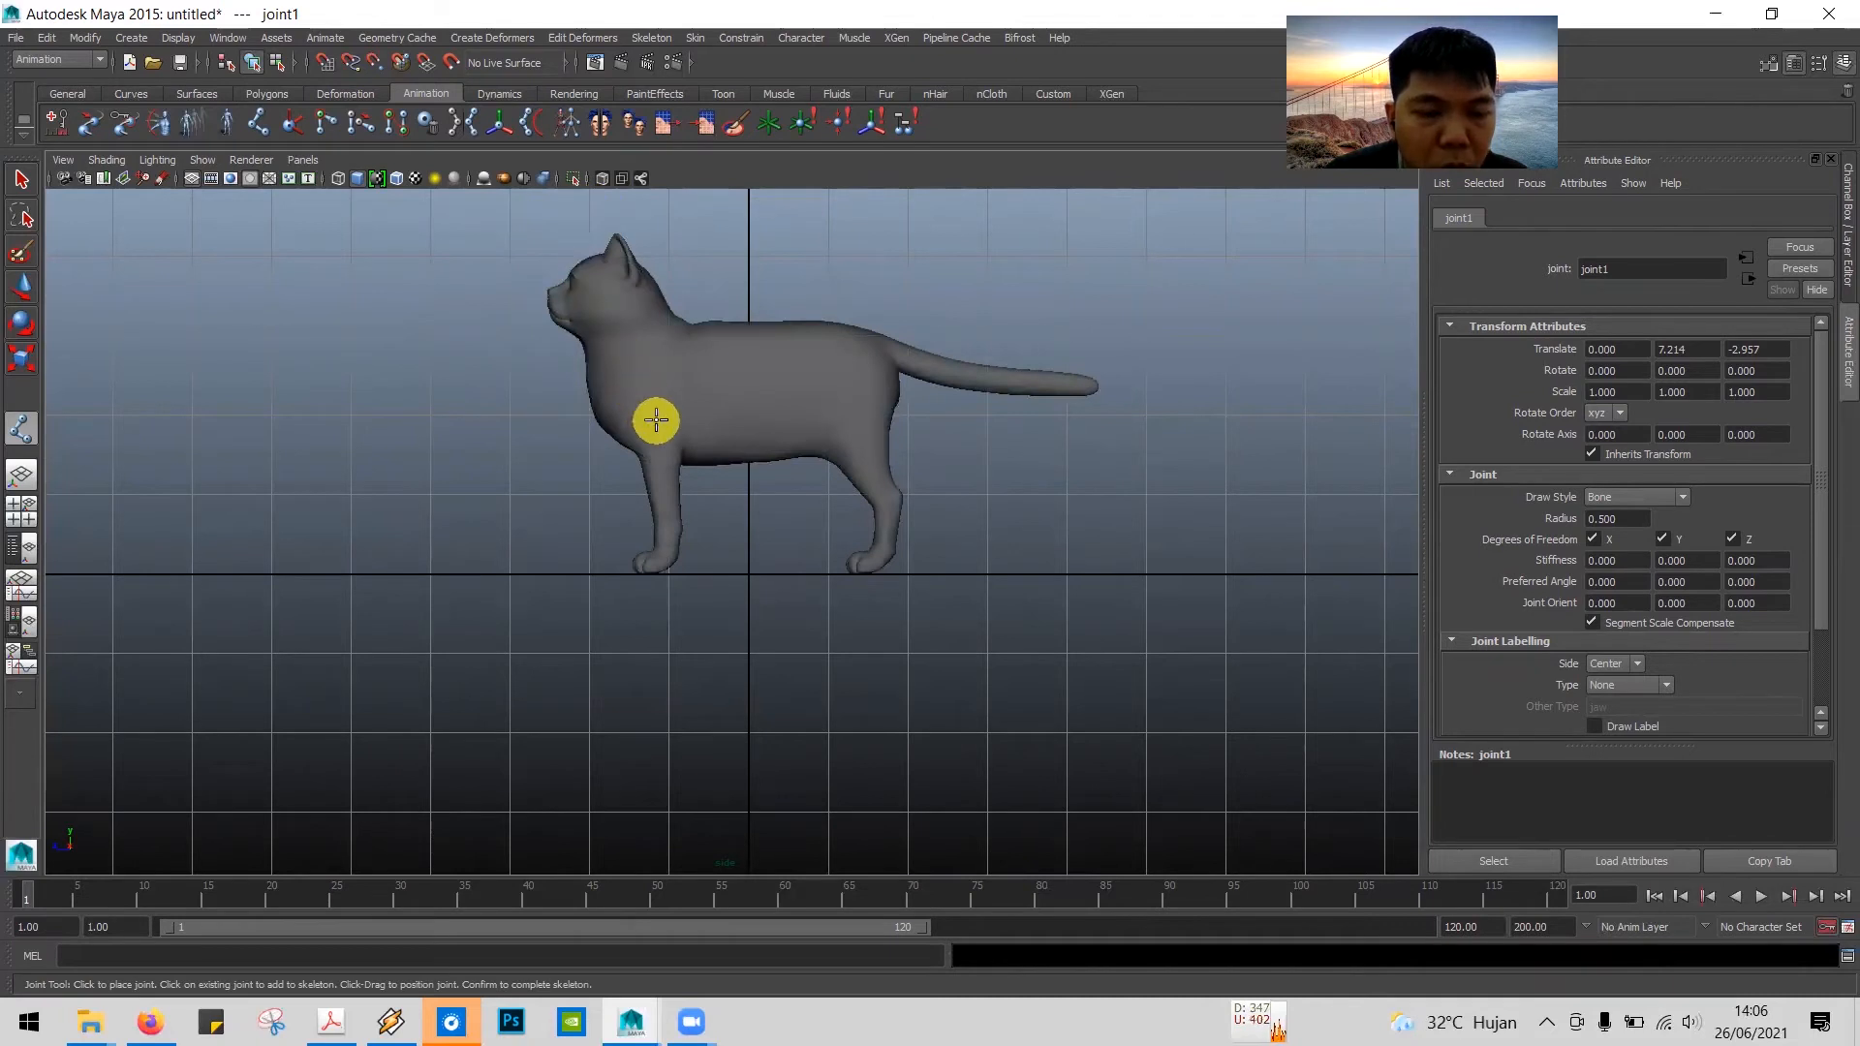
key(4)
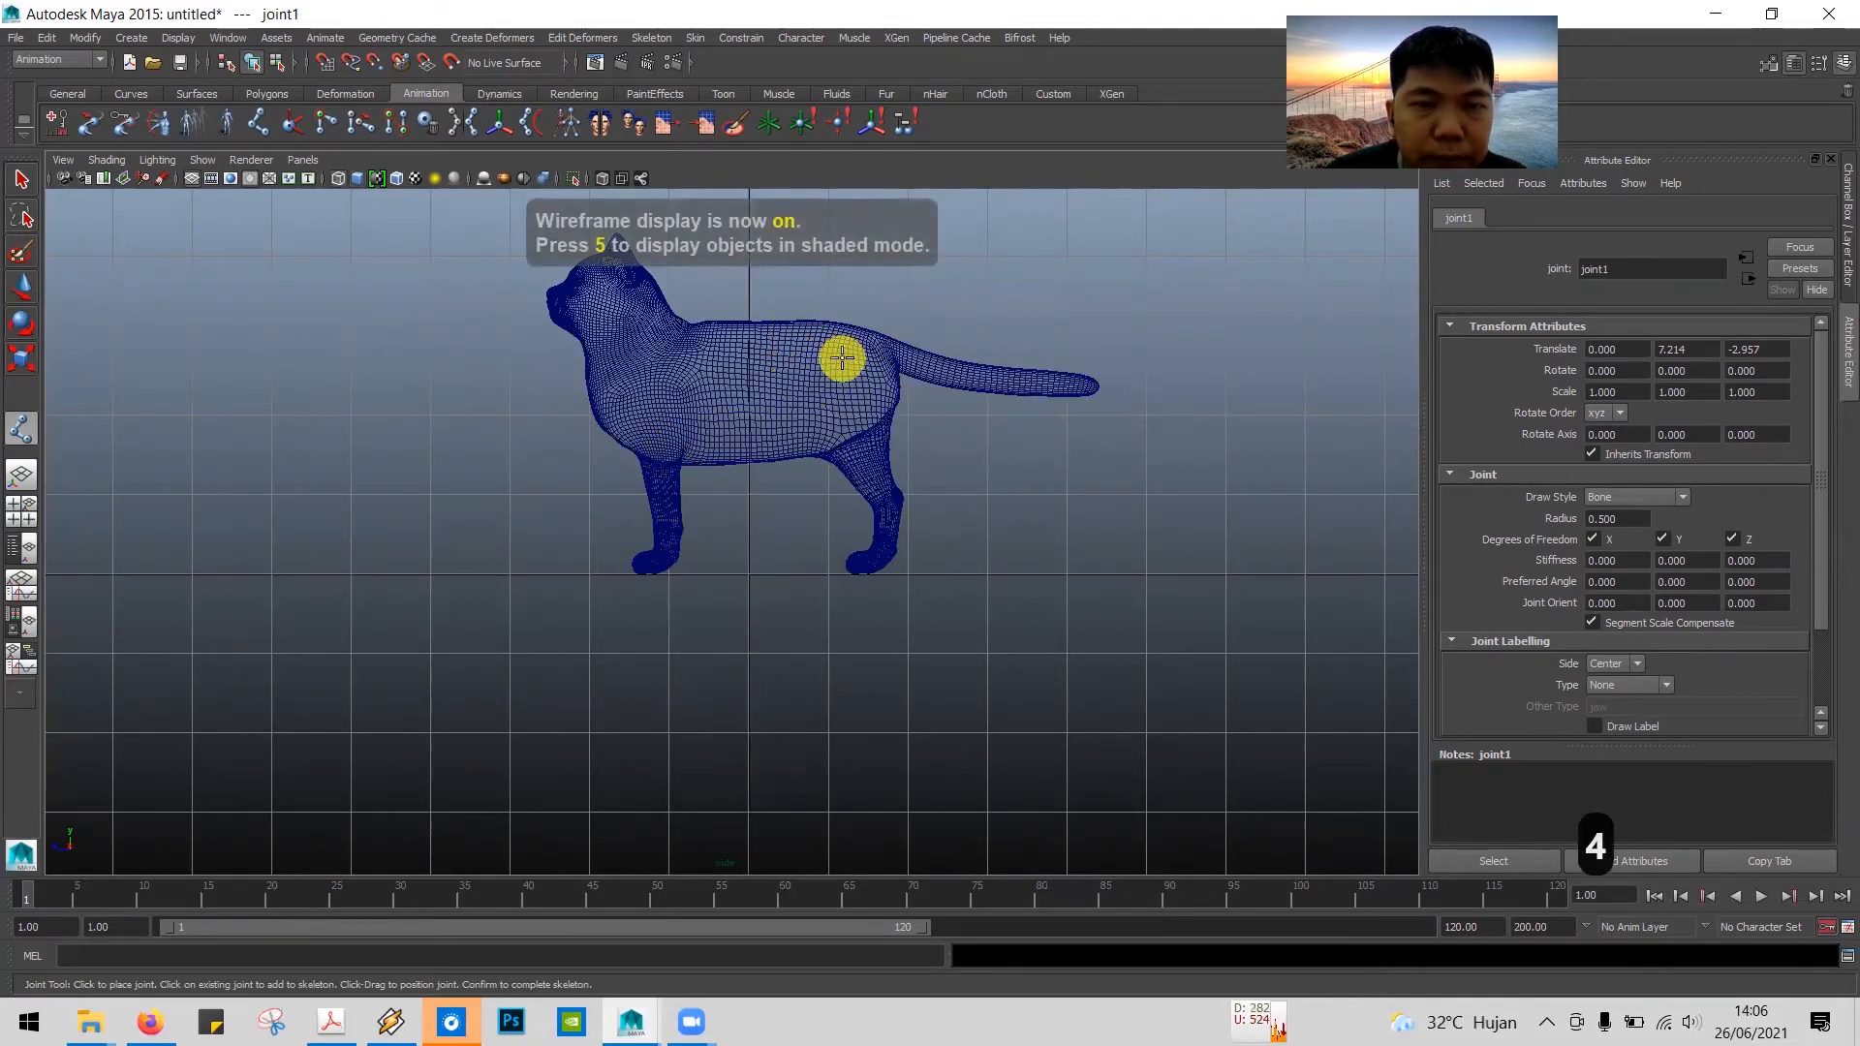
key(5)
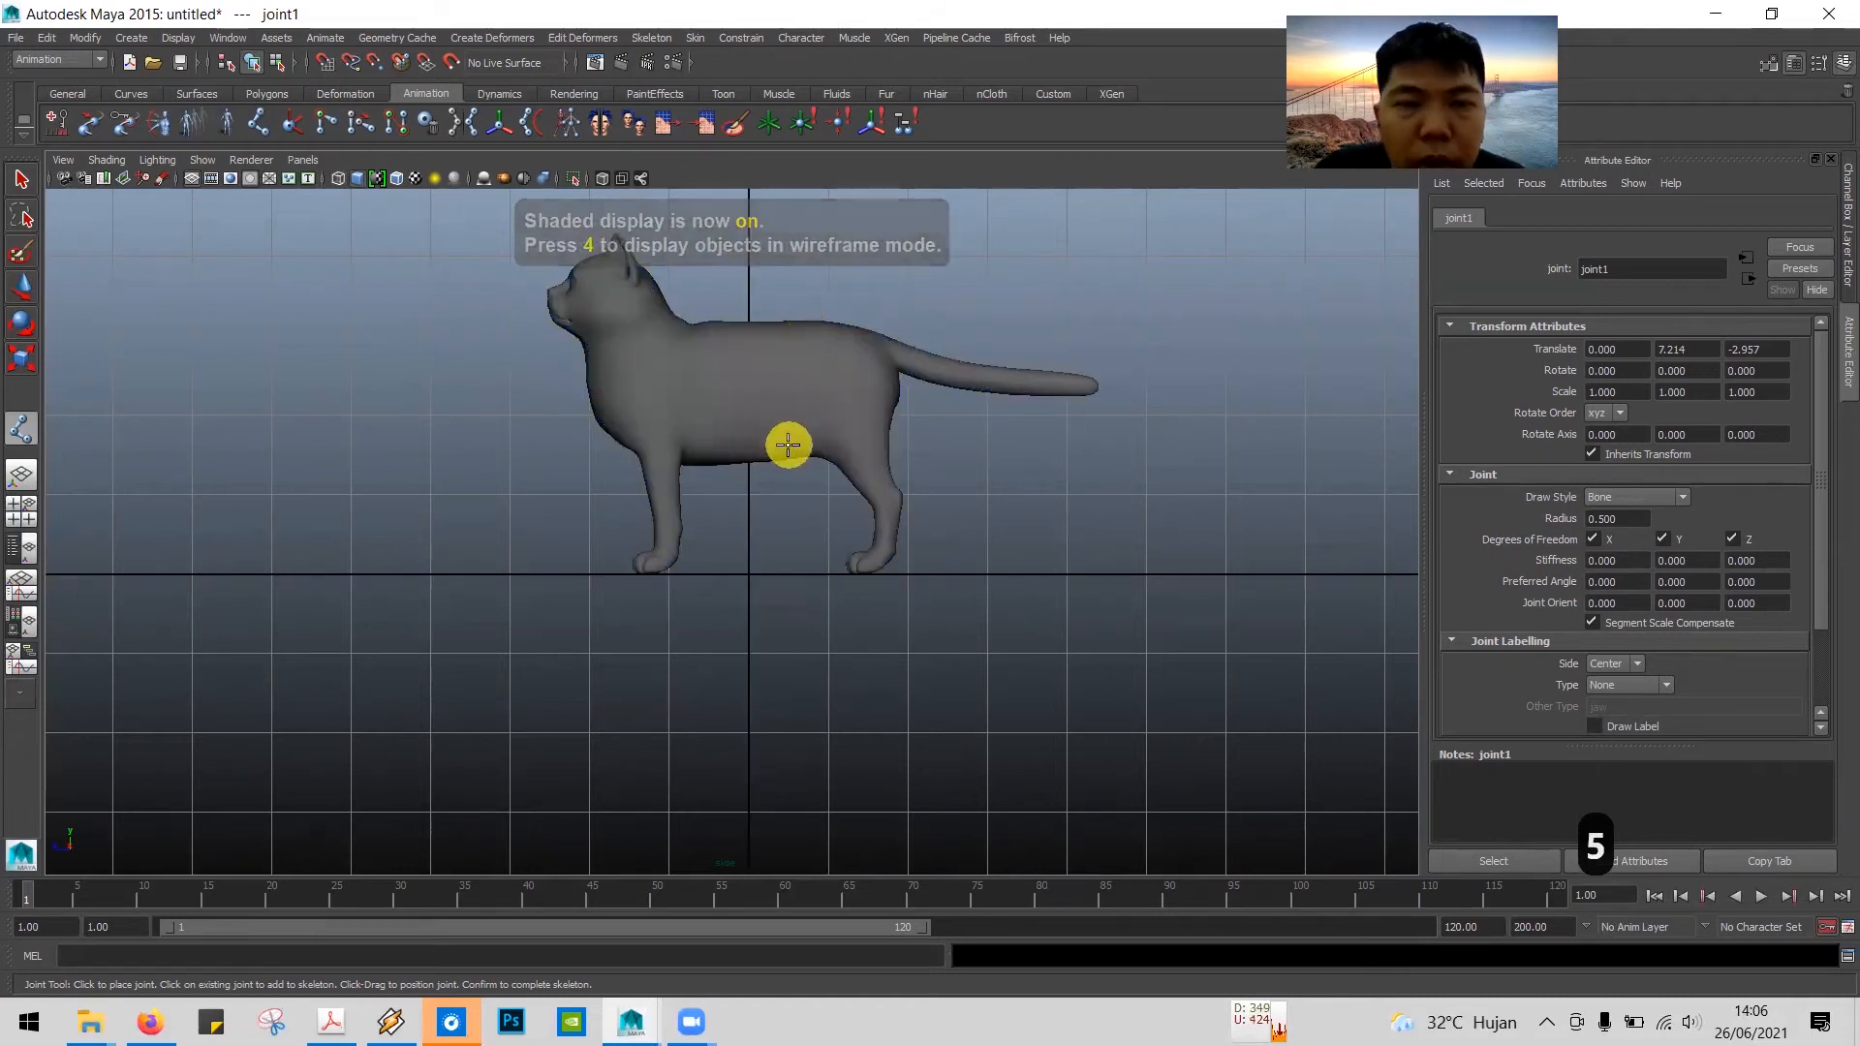
Step: Compare with the hip joint illustration in the tutorial PDF, and turn on X-Ray display for the cat in Maya
key(alt+Tab)
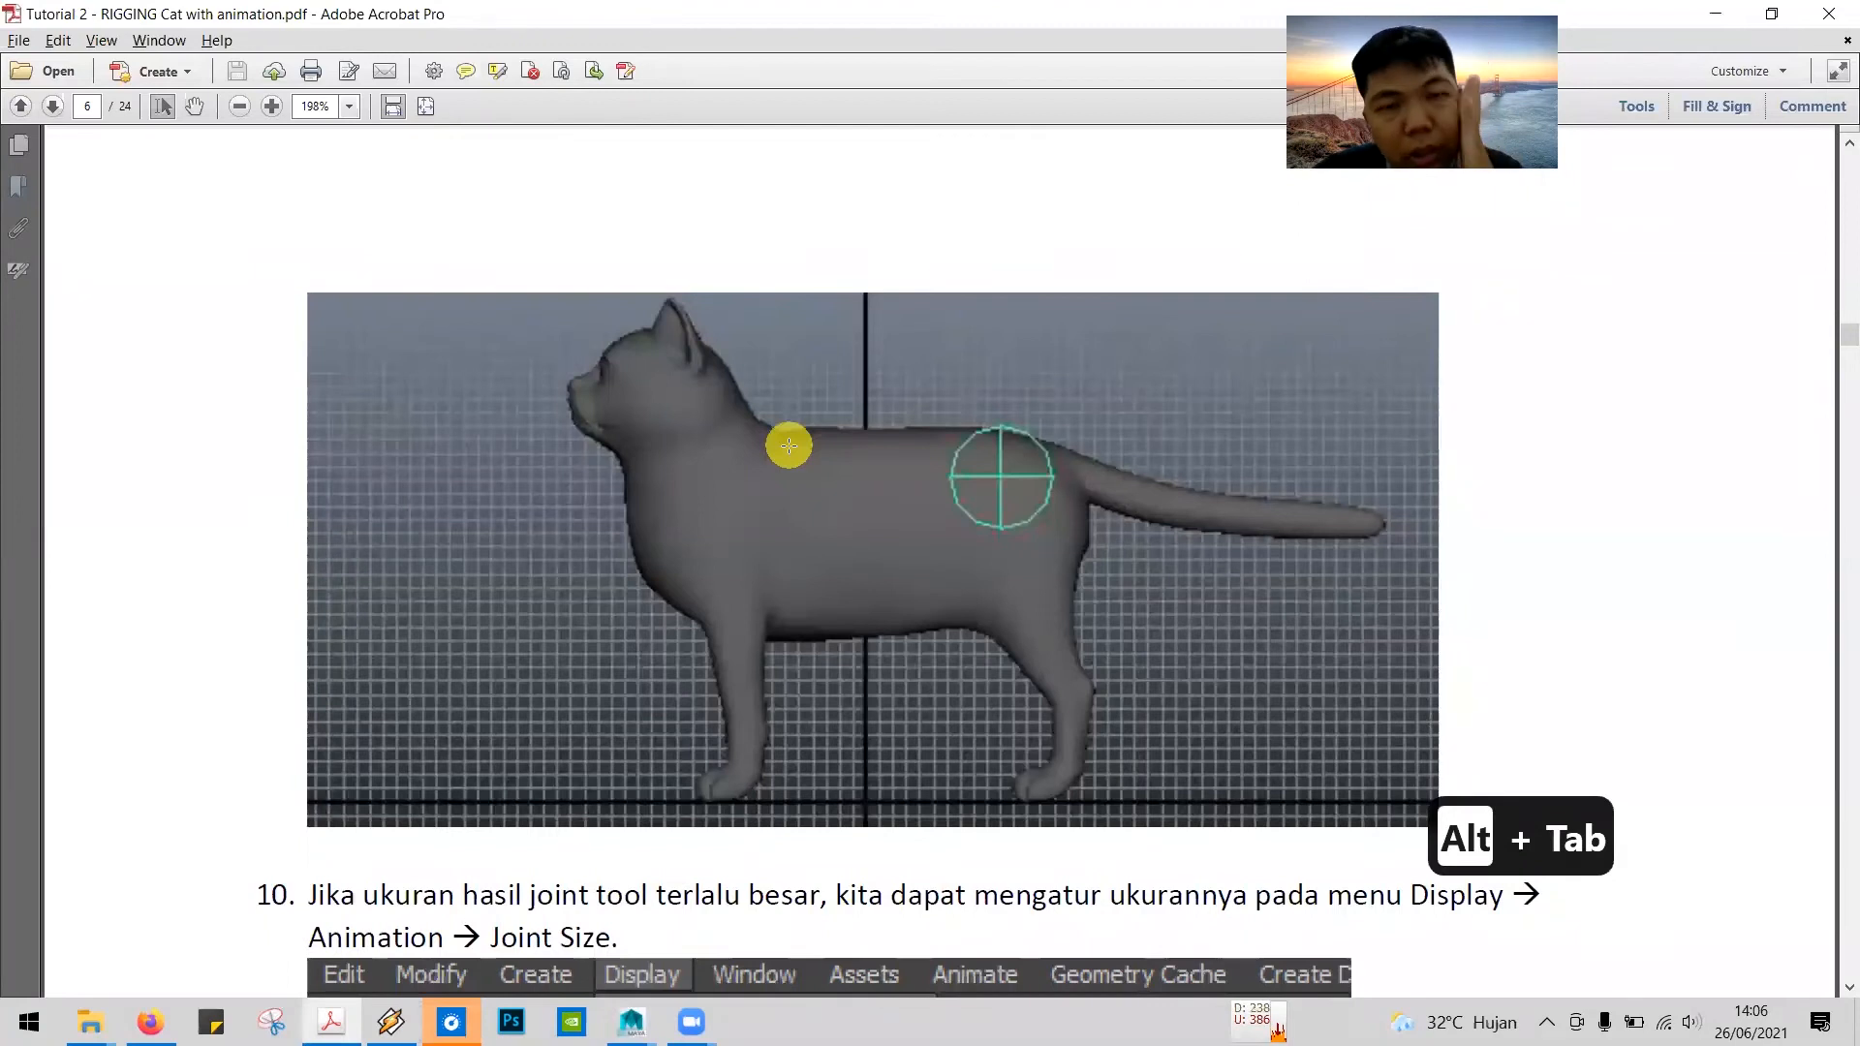
scroll(788, 445, down, 5)
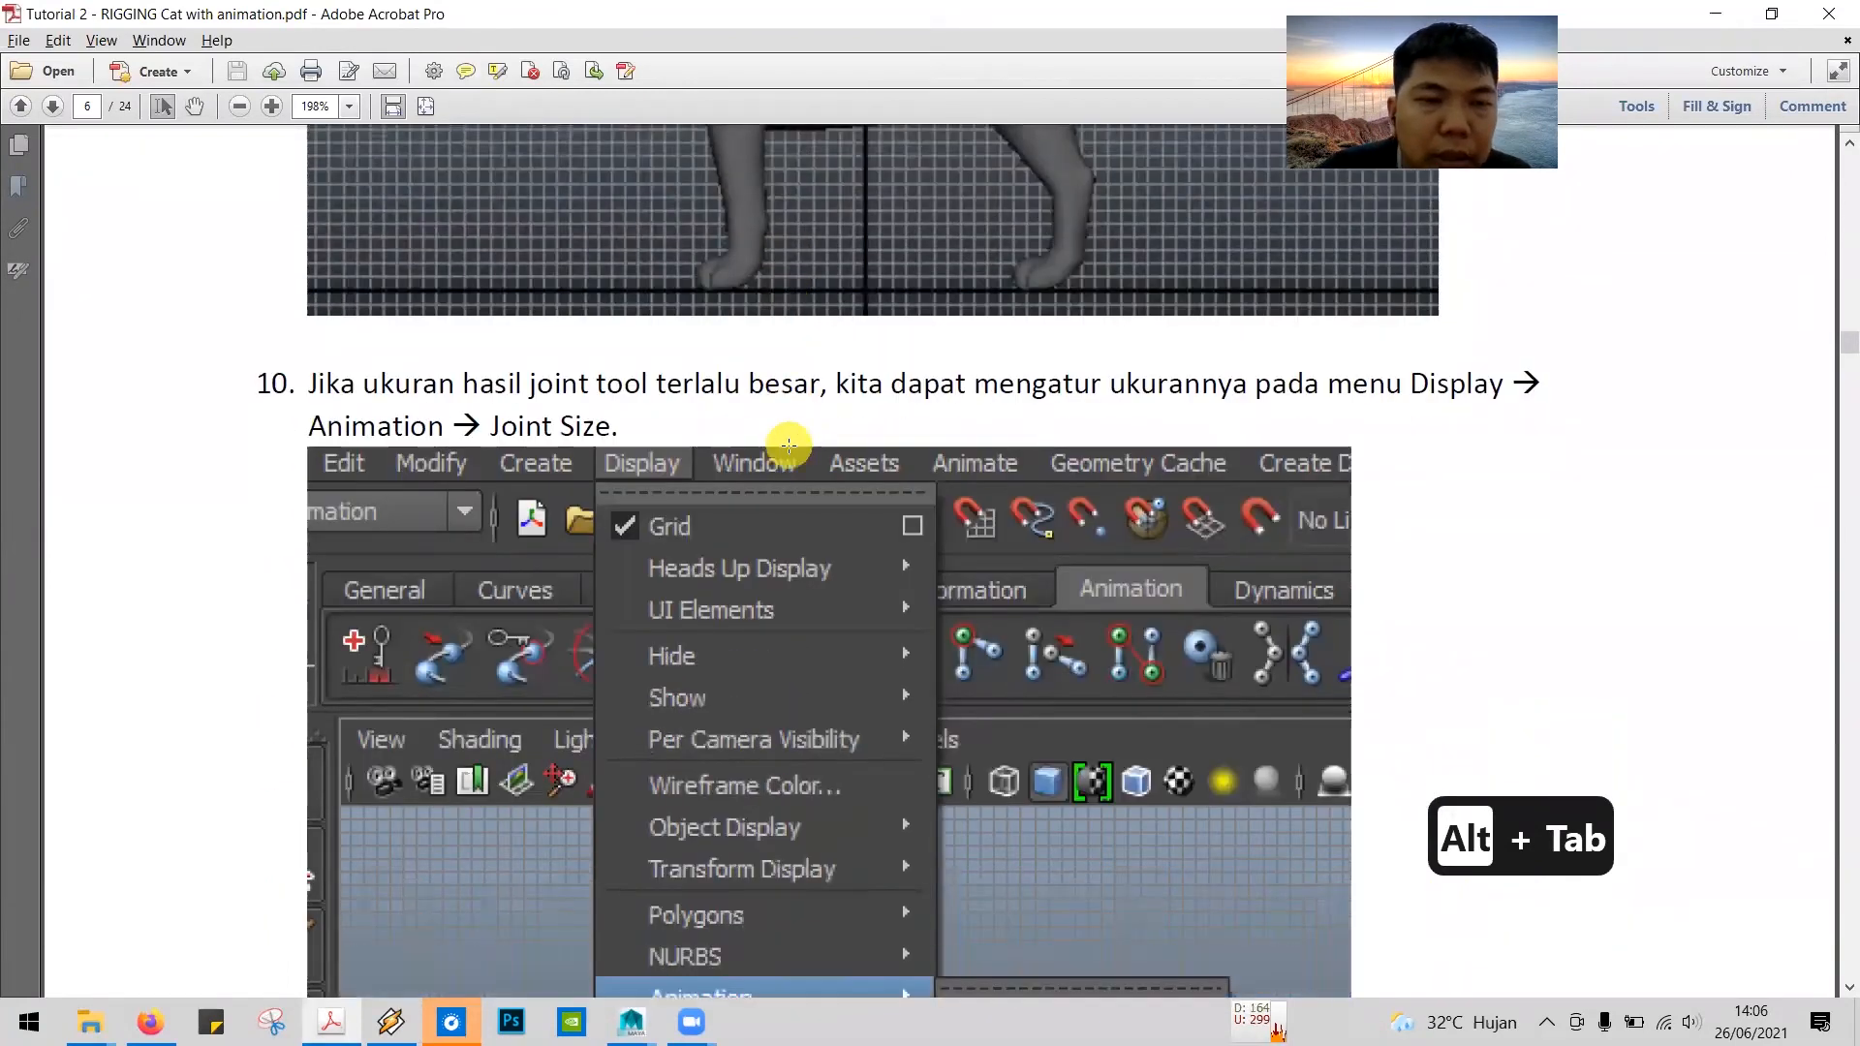
scroll(788, 441, up, 4)
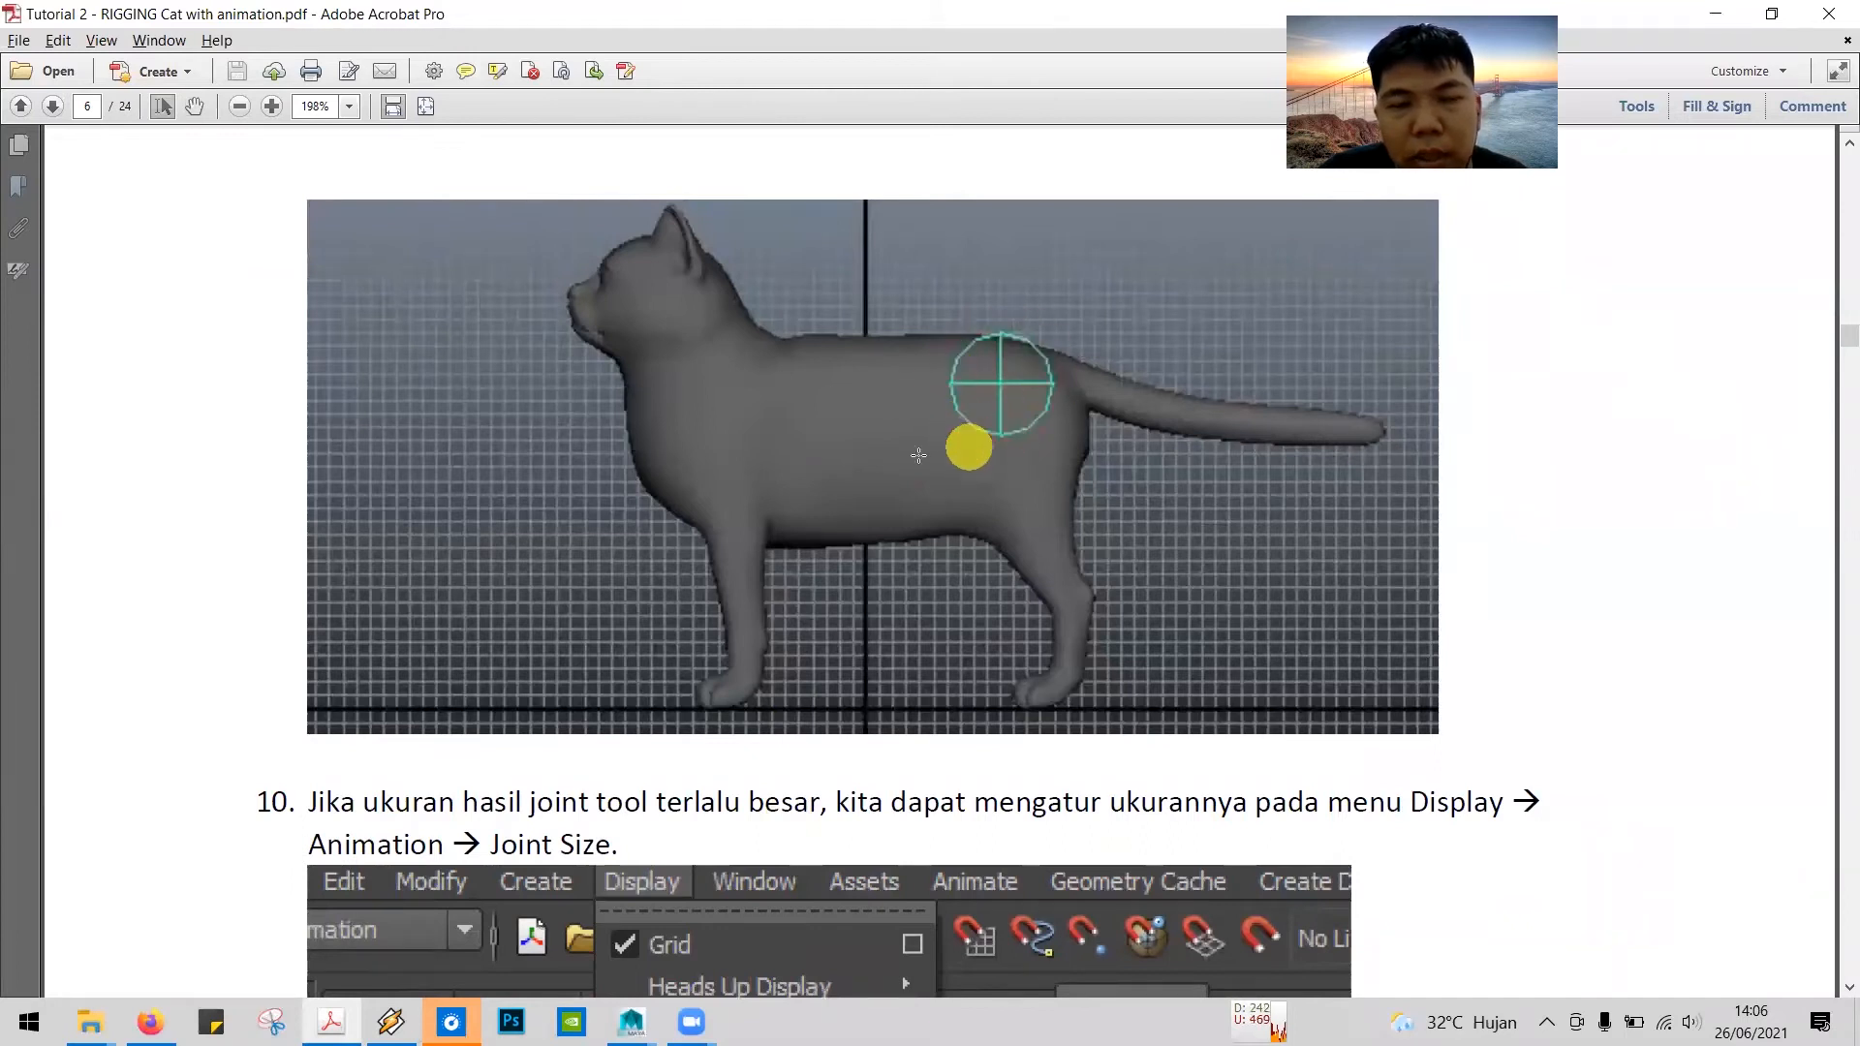
key(alt+Tab)
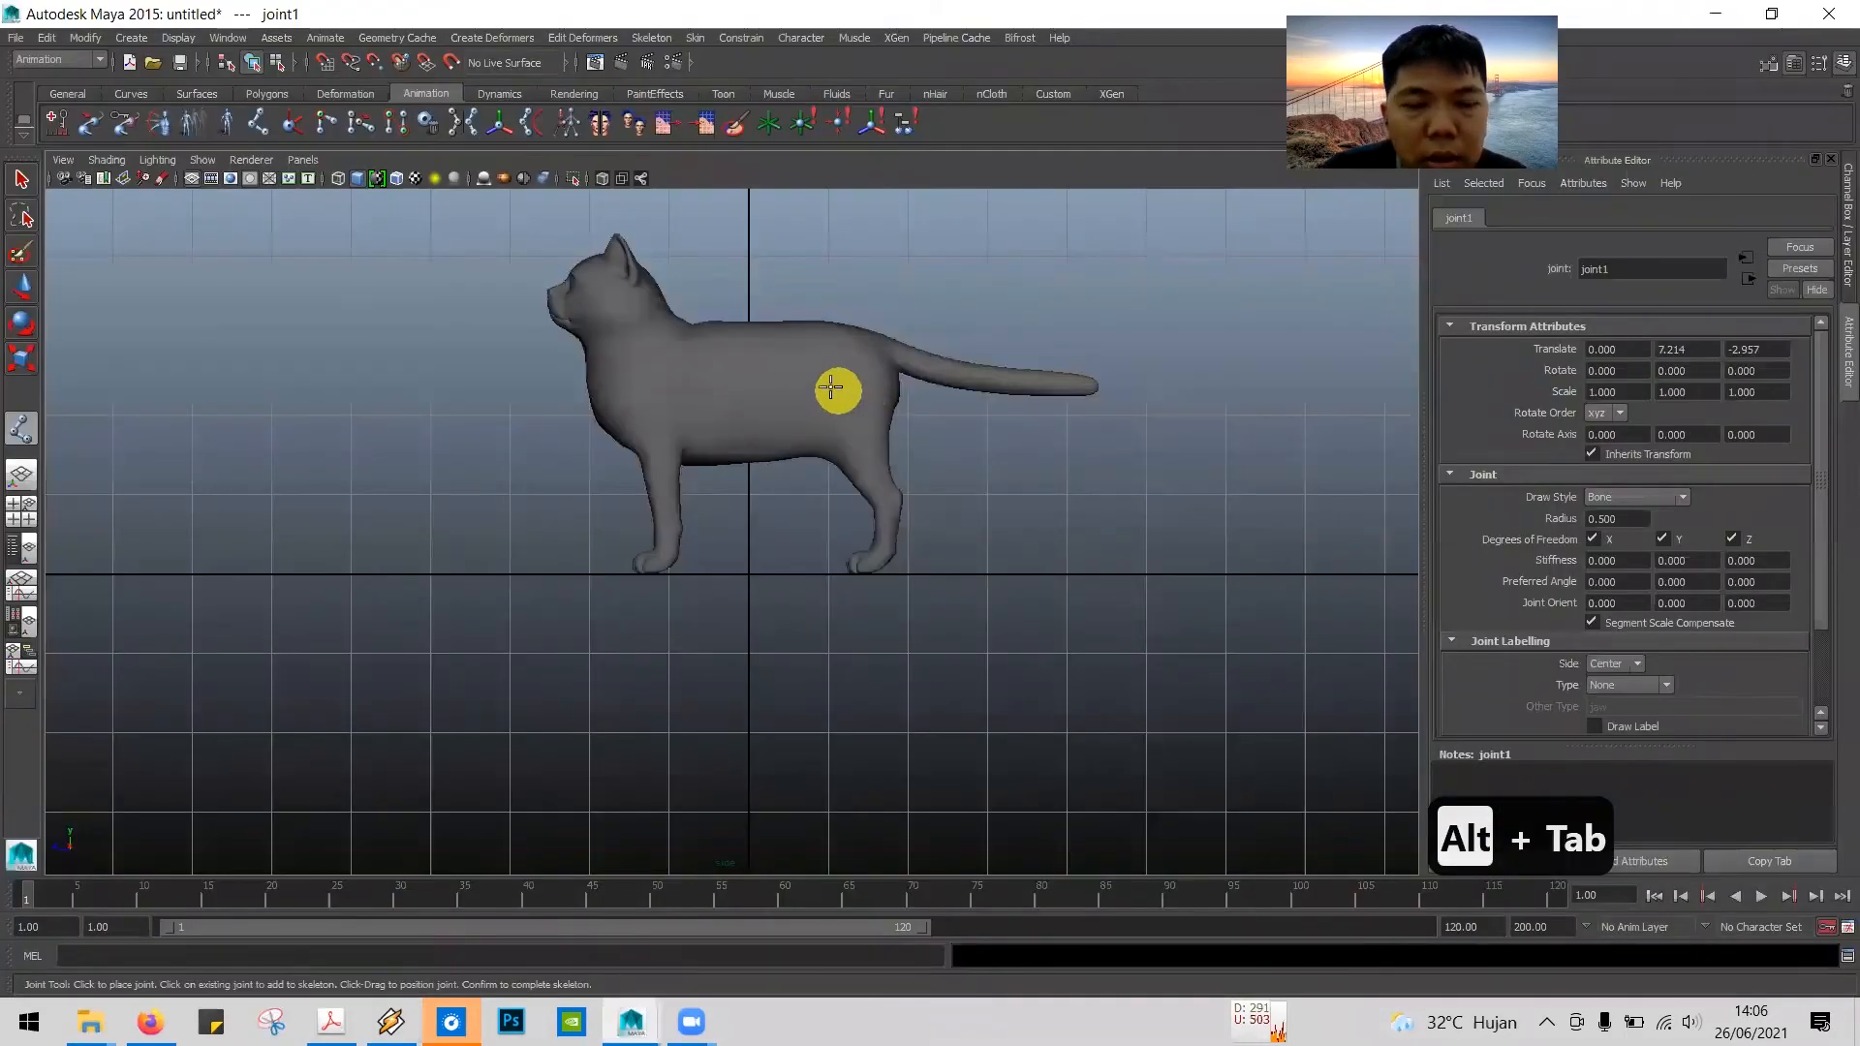
click(607, 172)
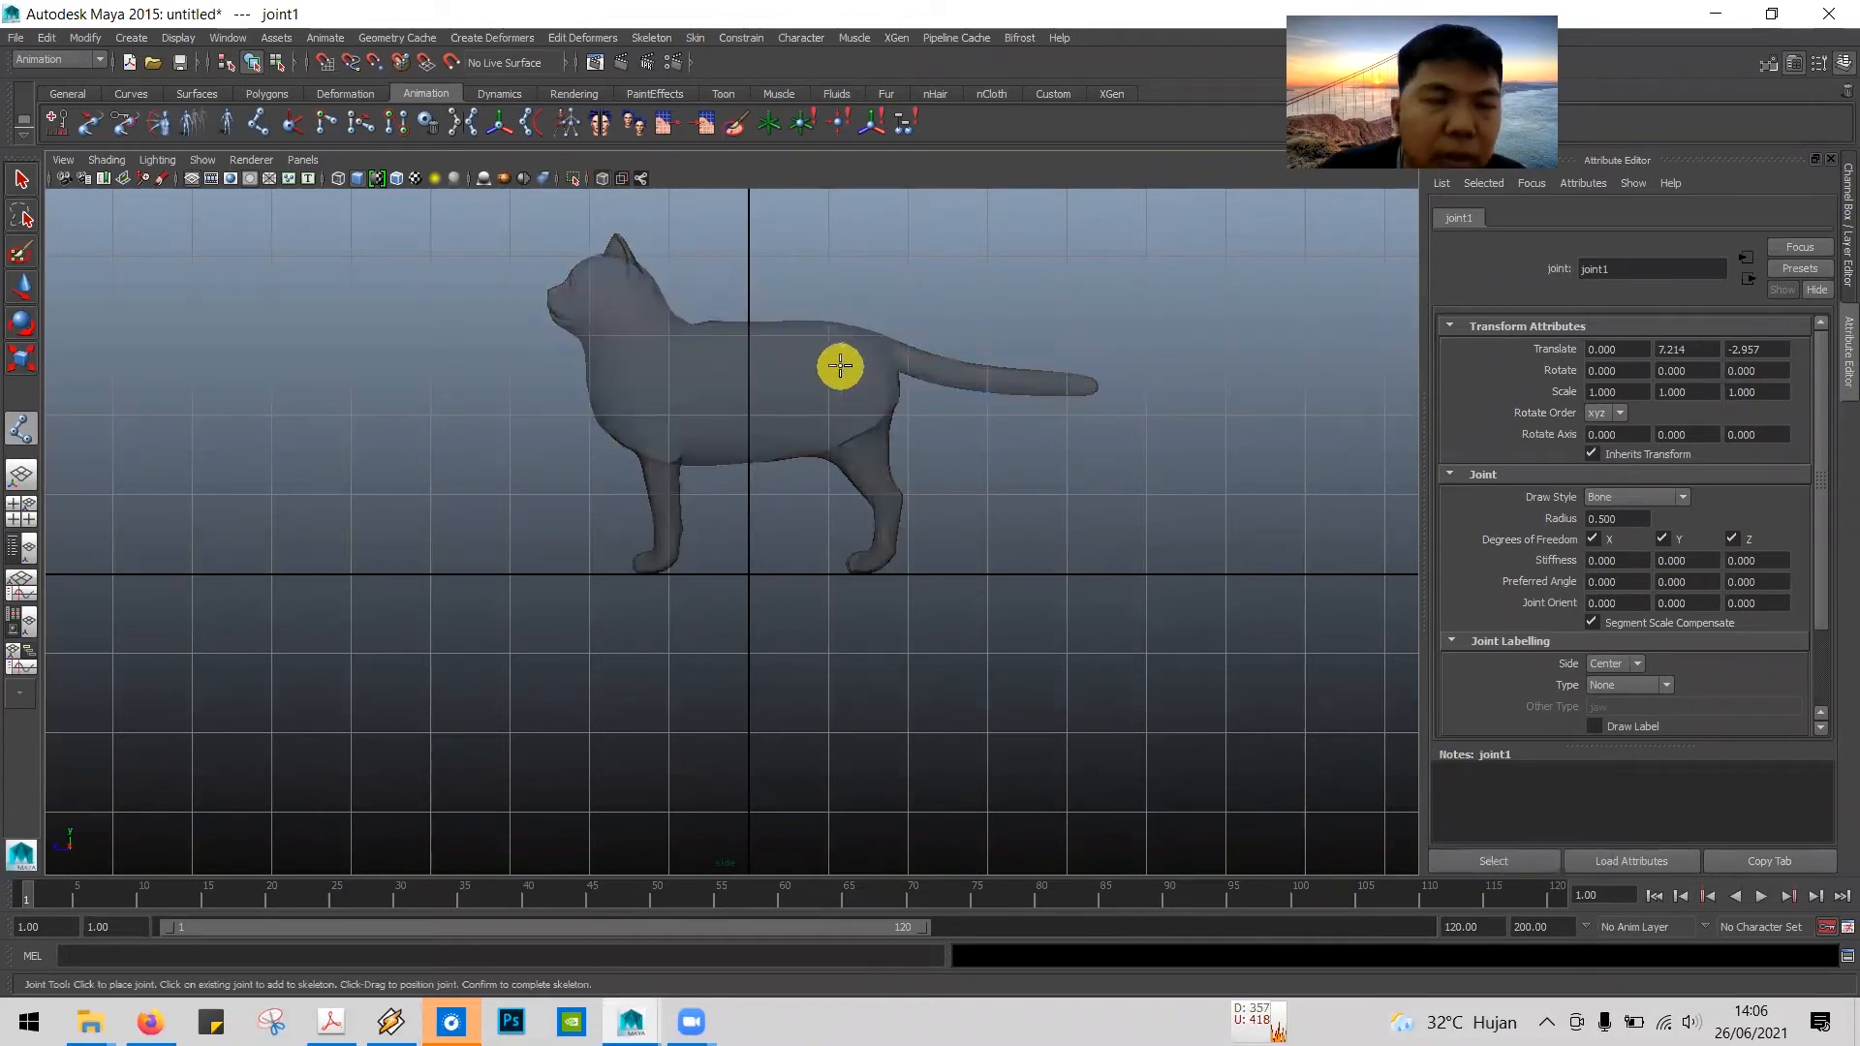
Step: Read tutorial step 10 on joint size in the PDF, and set Maya's joint display size to 1.45
key(alt+Tab)
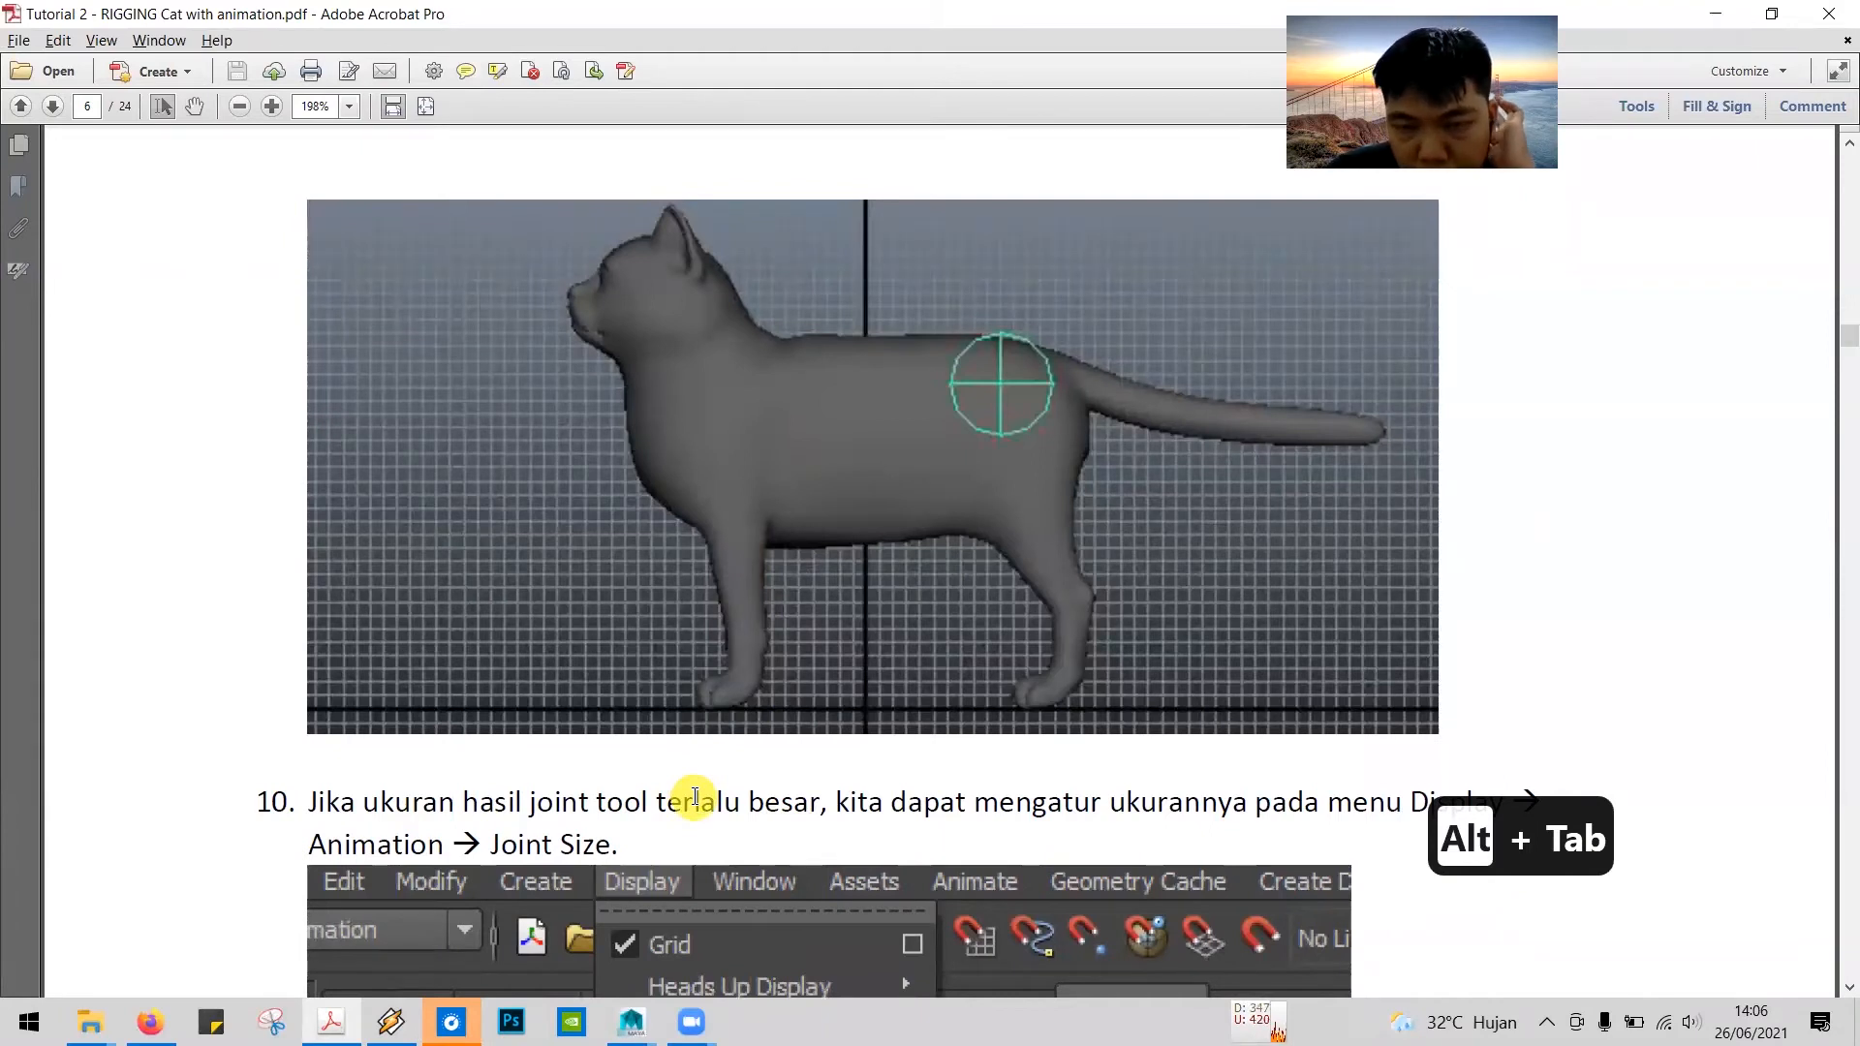
scroll(694, 796, down, 6)
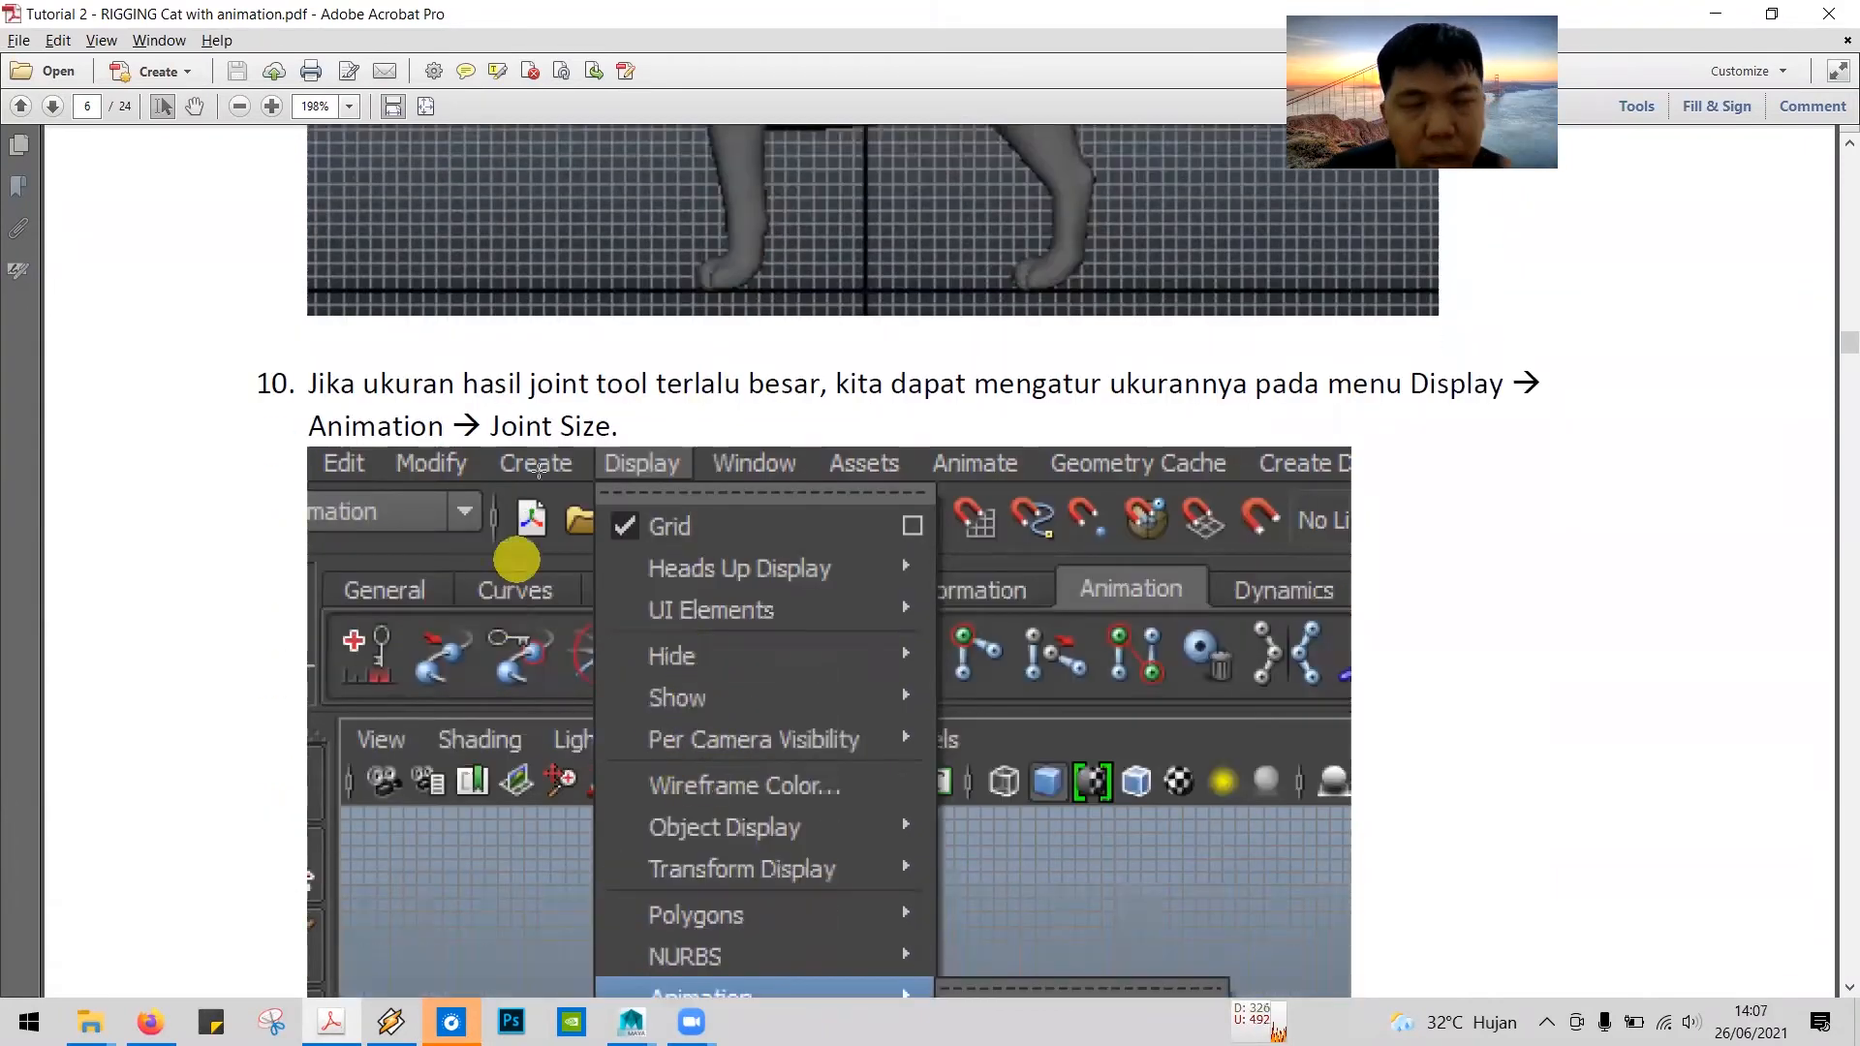
key(alt+Tab)
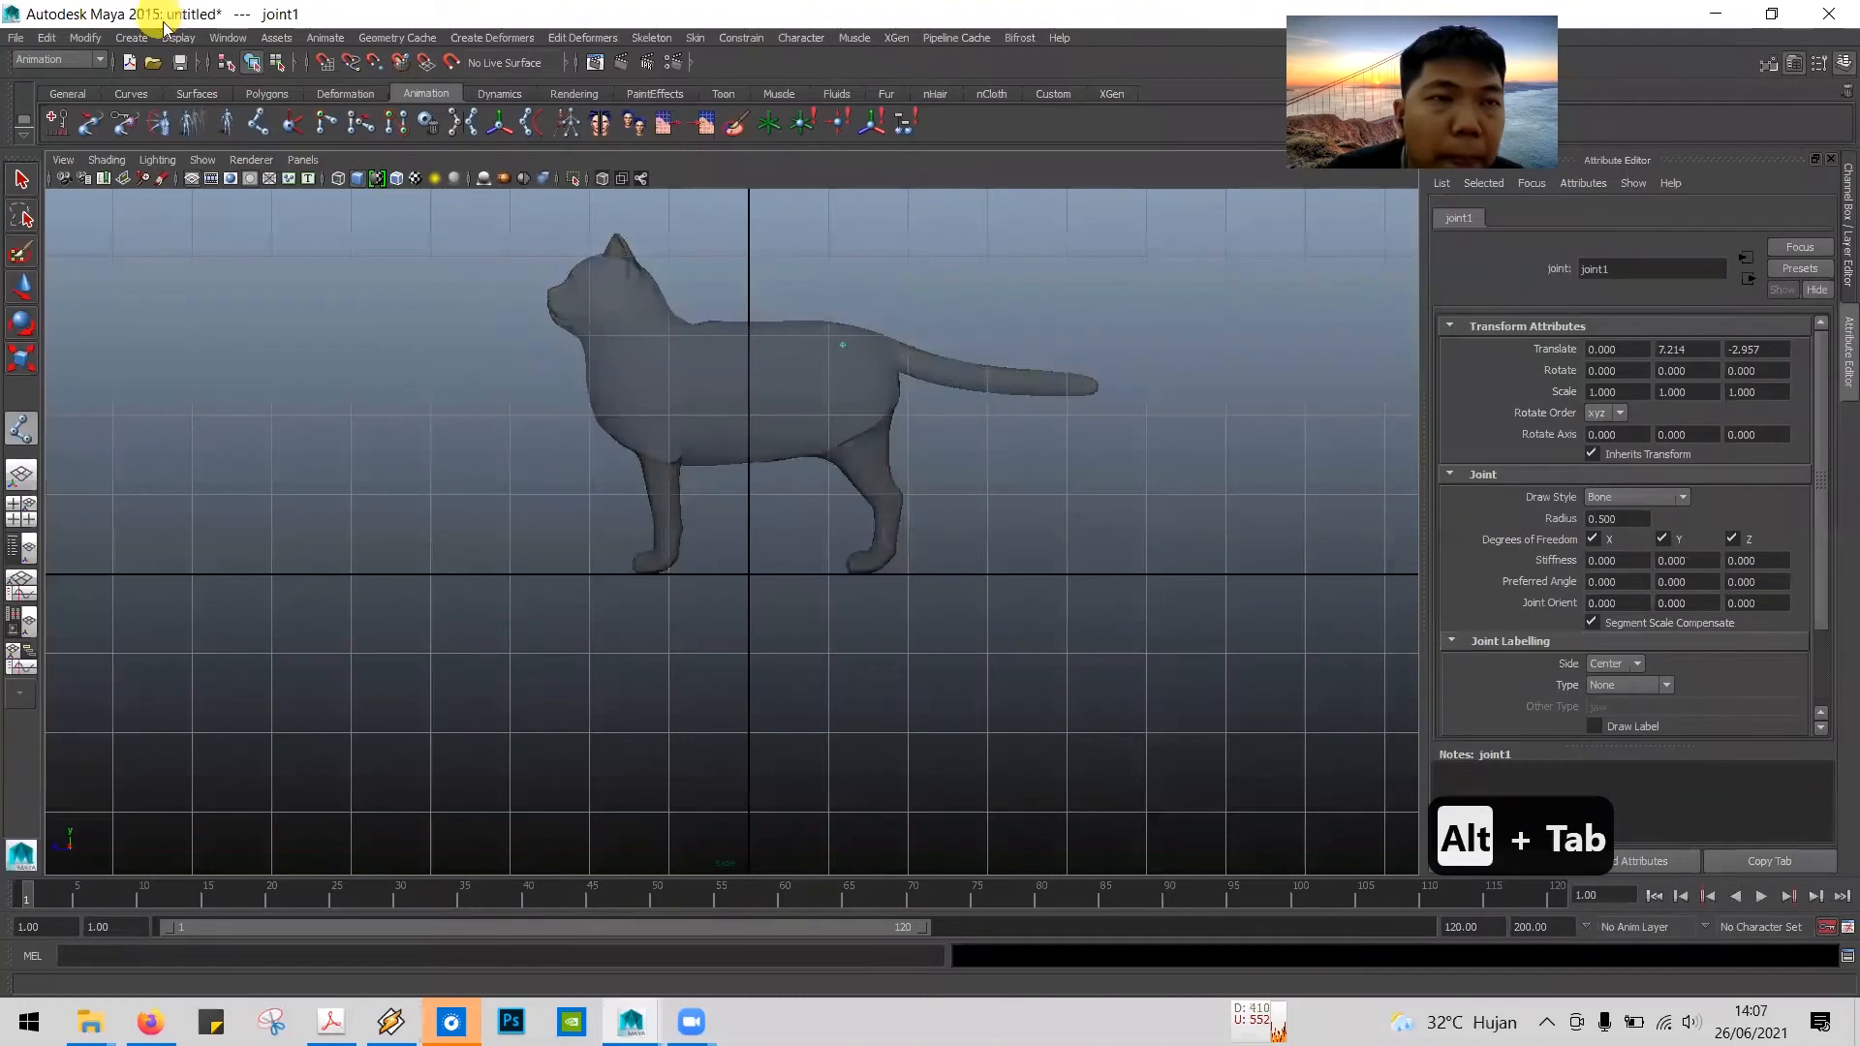
click(179, 38)
mouse_move(275, 217)
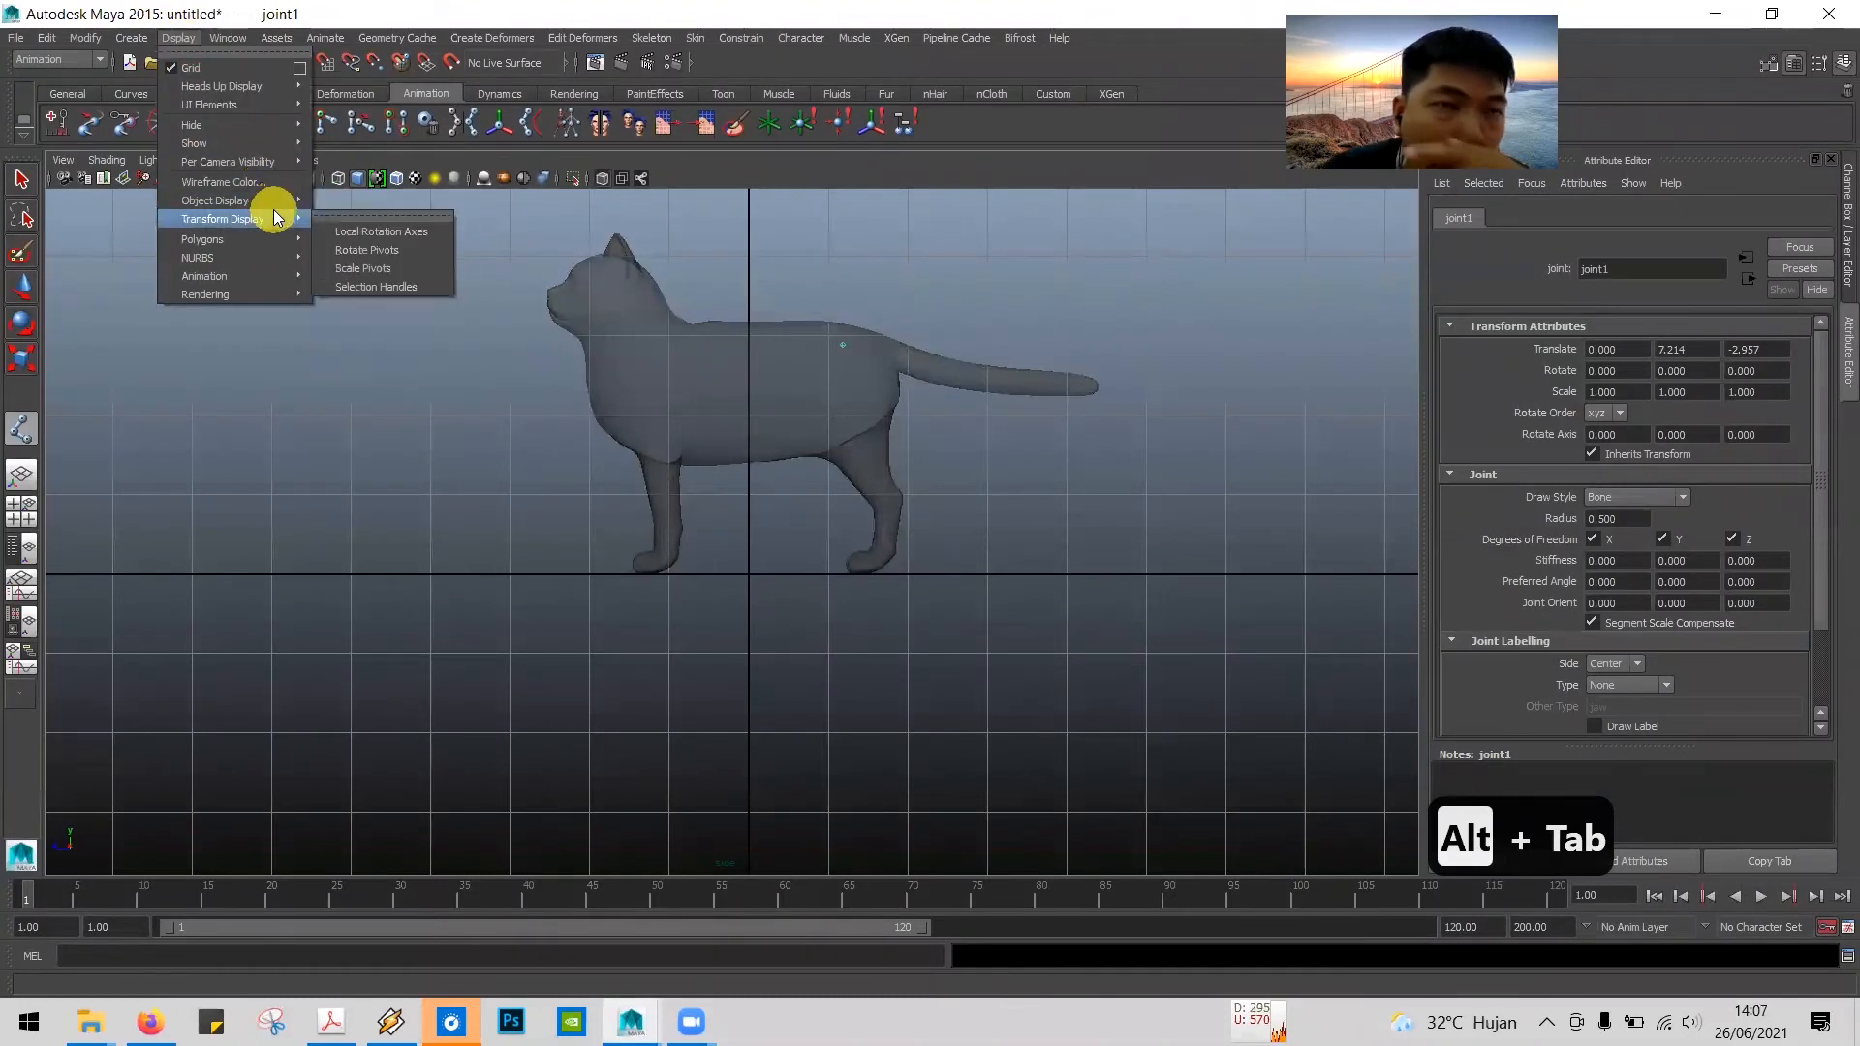
mouse_move(269, 144)
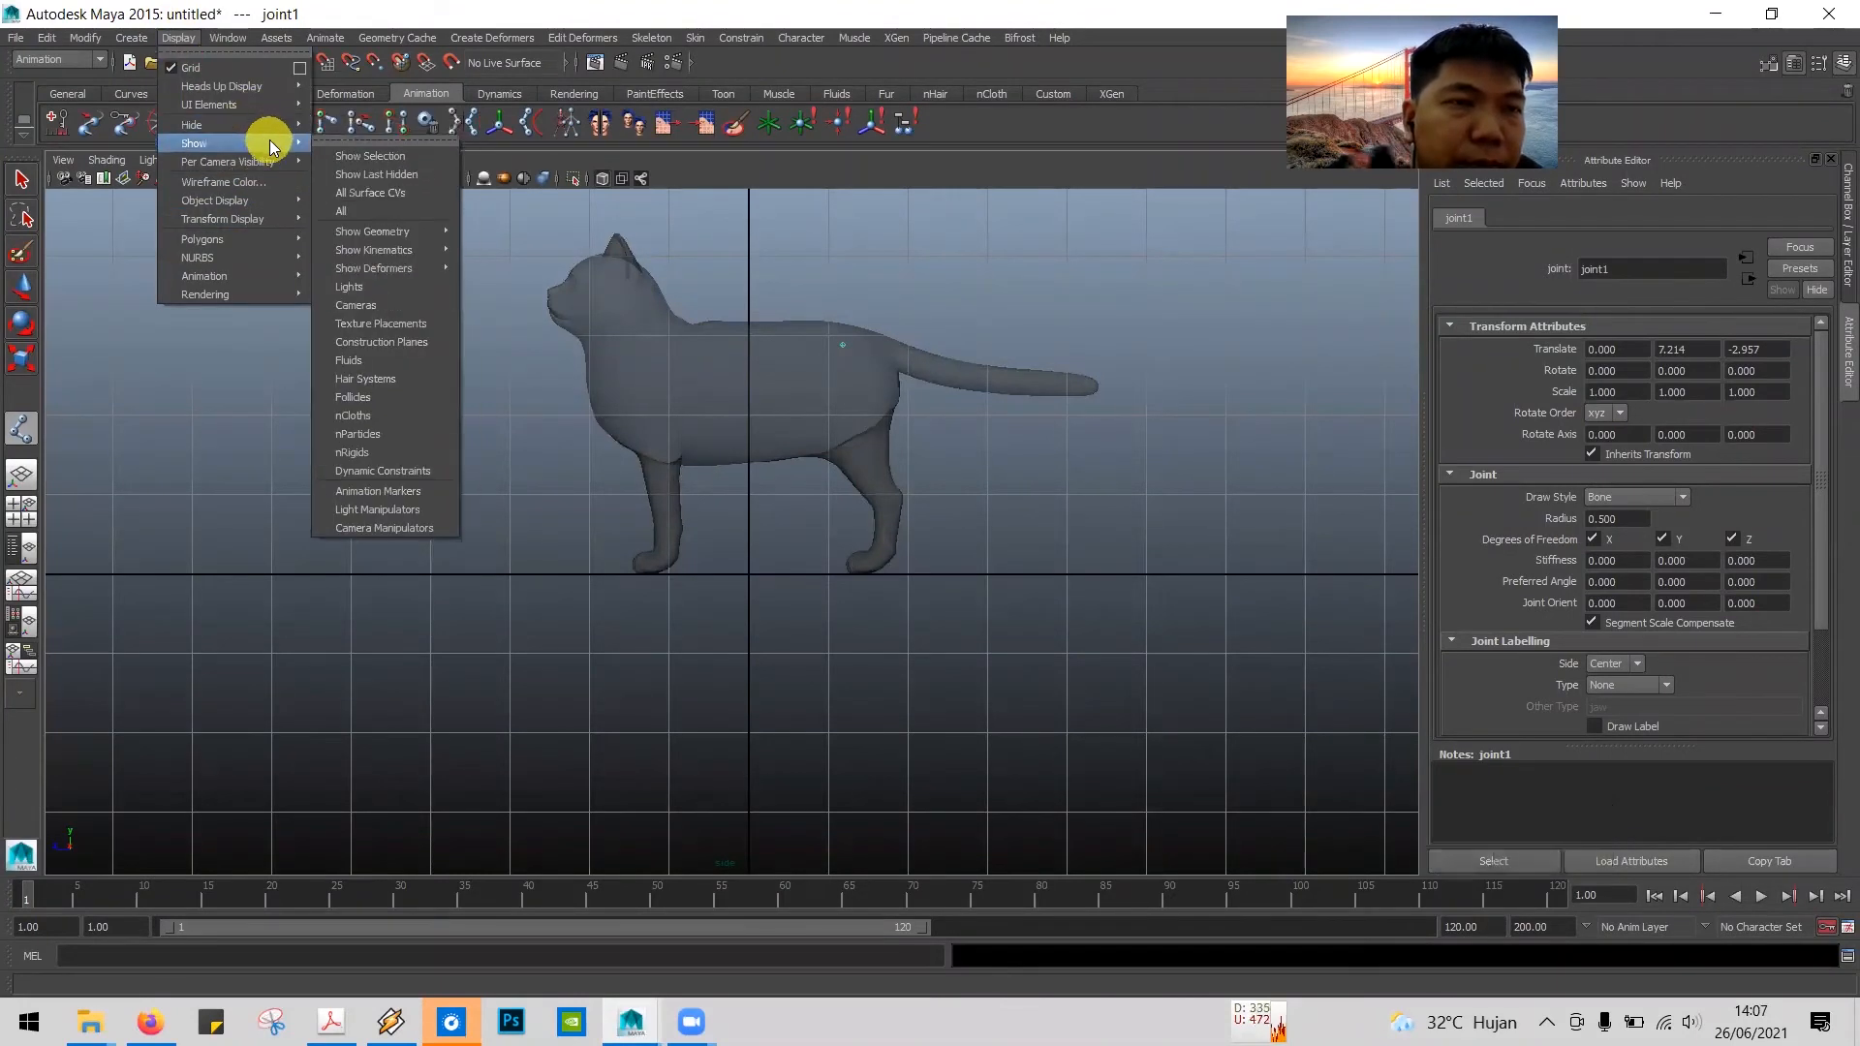
mouse_move(302, 271)
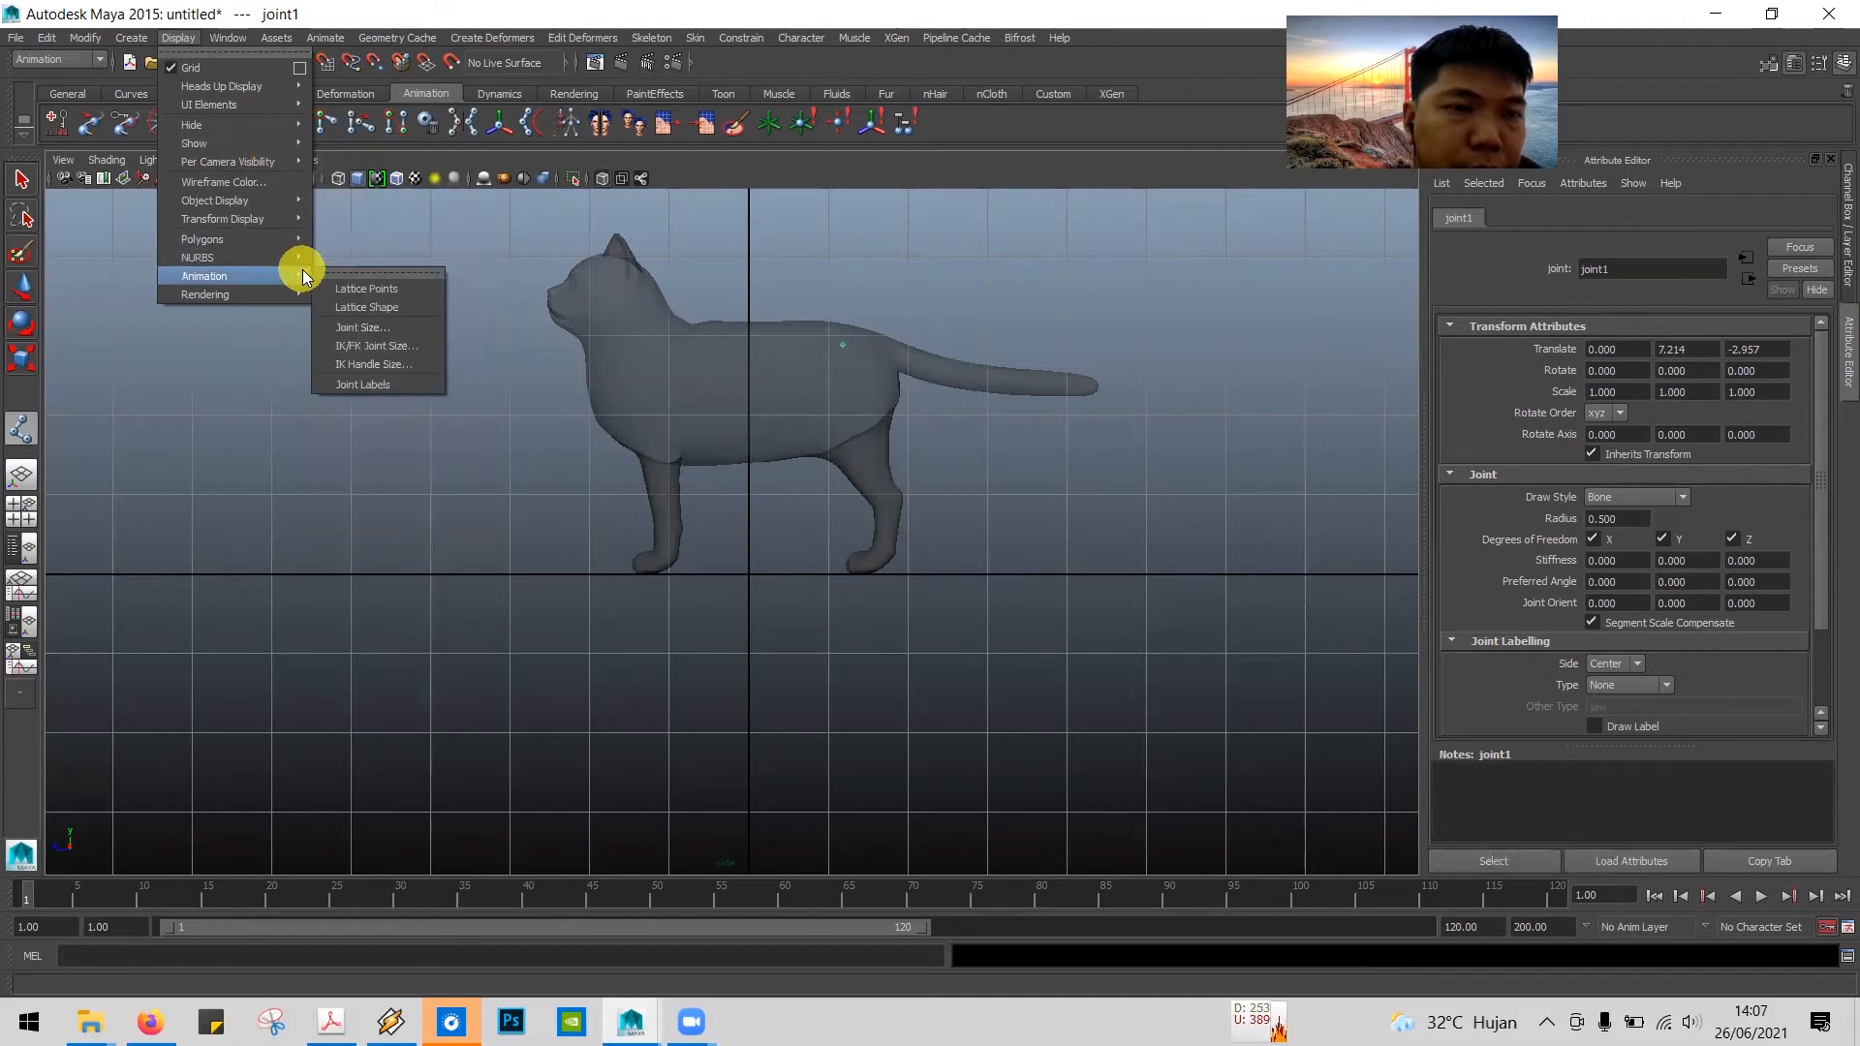
click(382, 329)
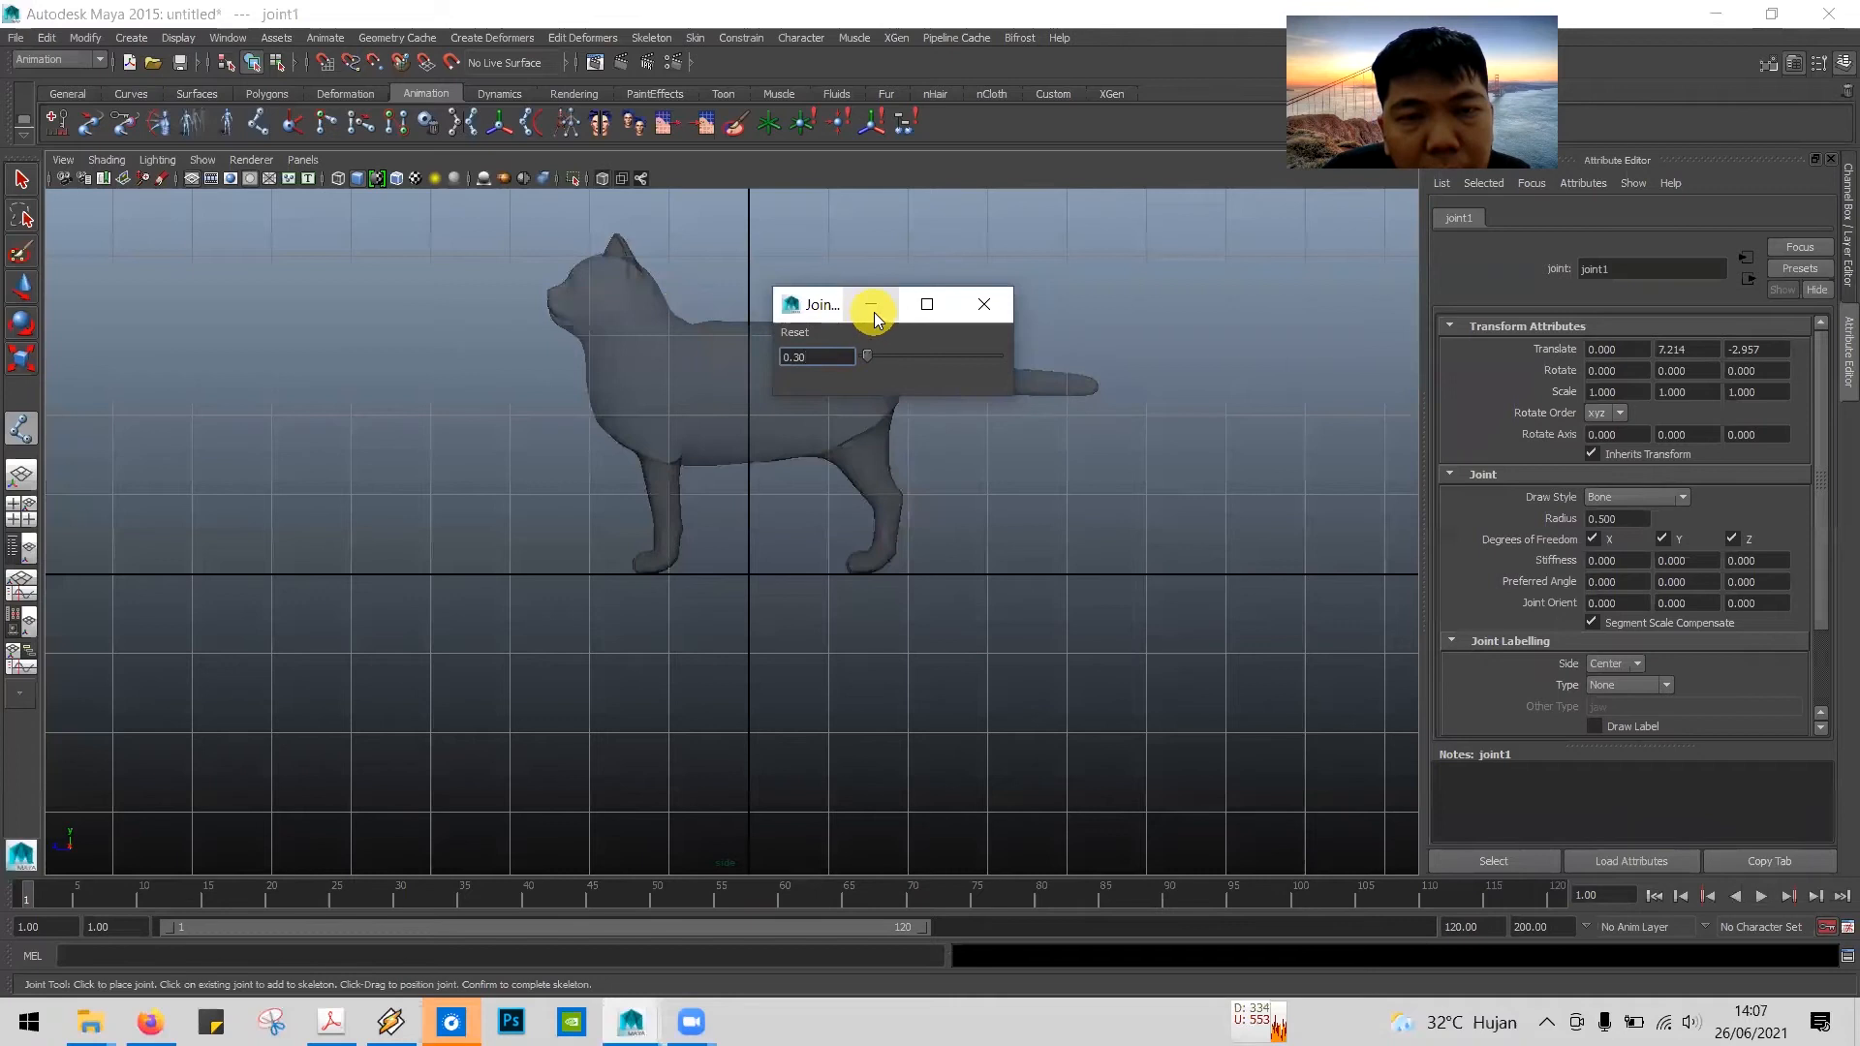
drag(839, 302, 1069, 287)
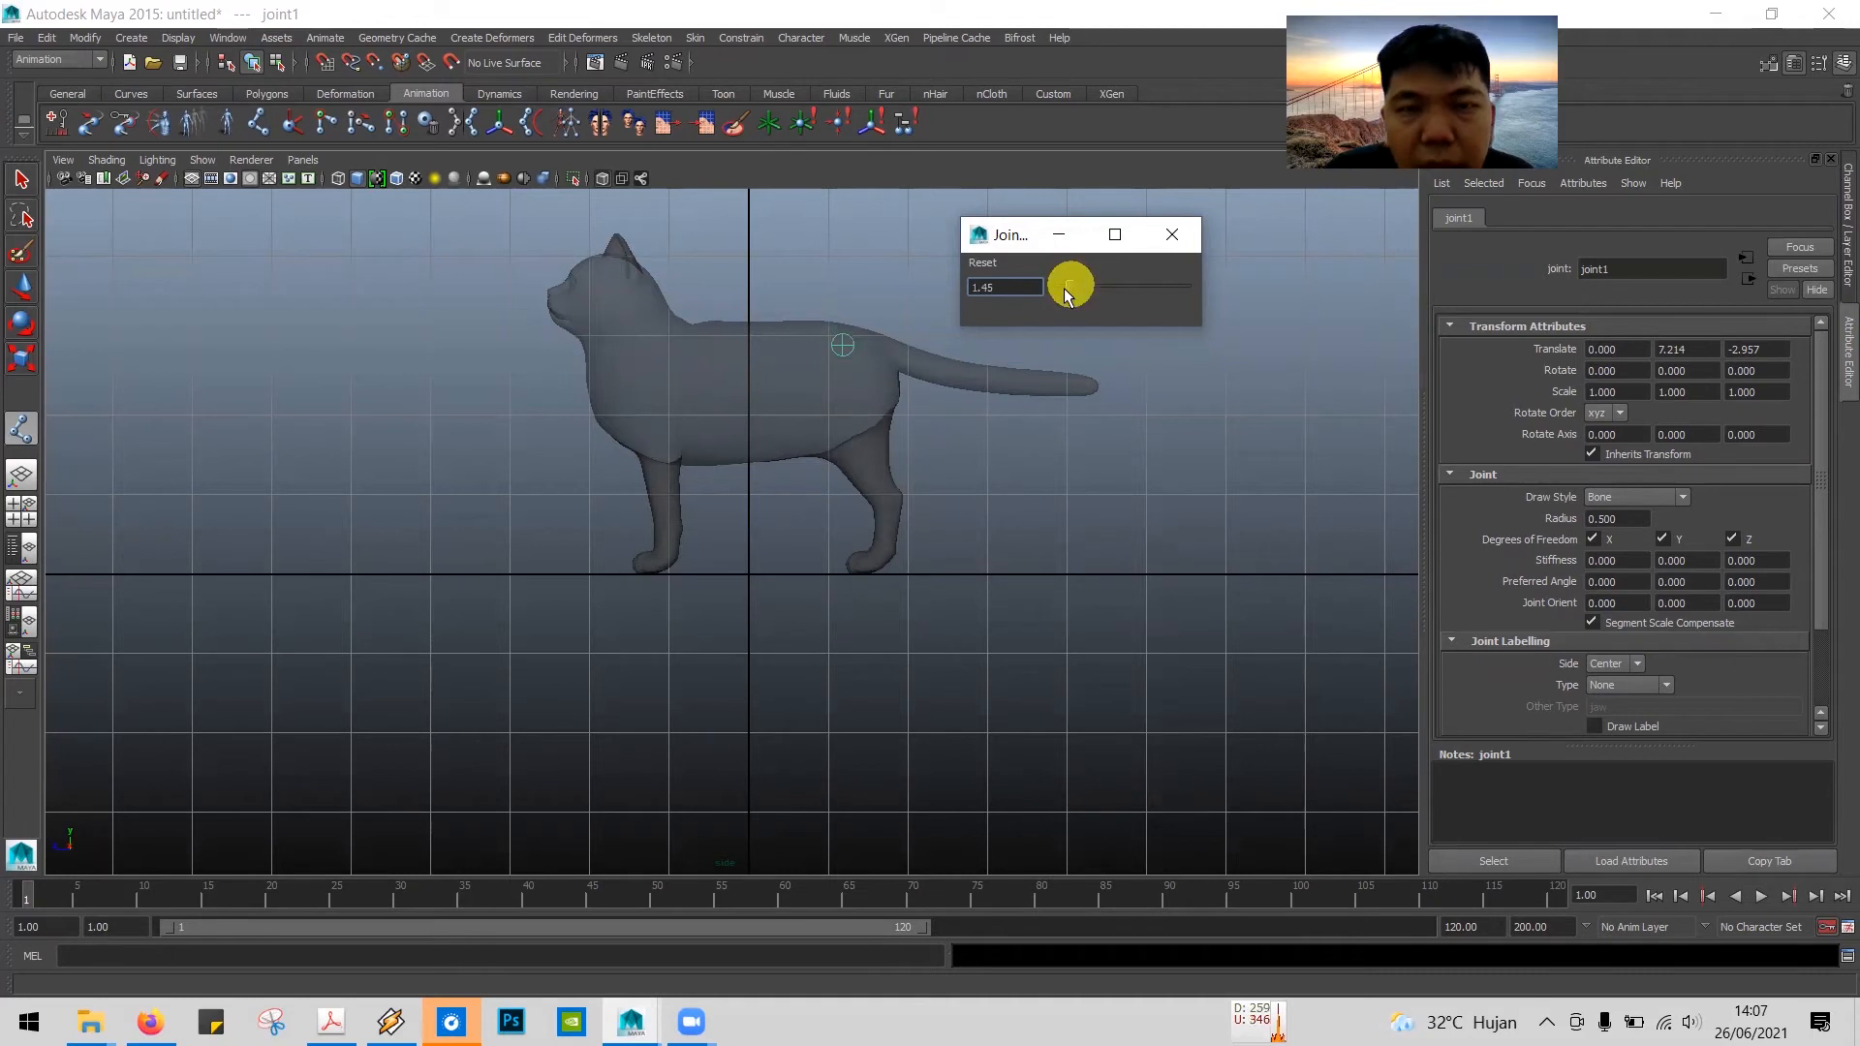
click(1164, 236)
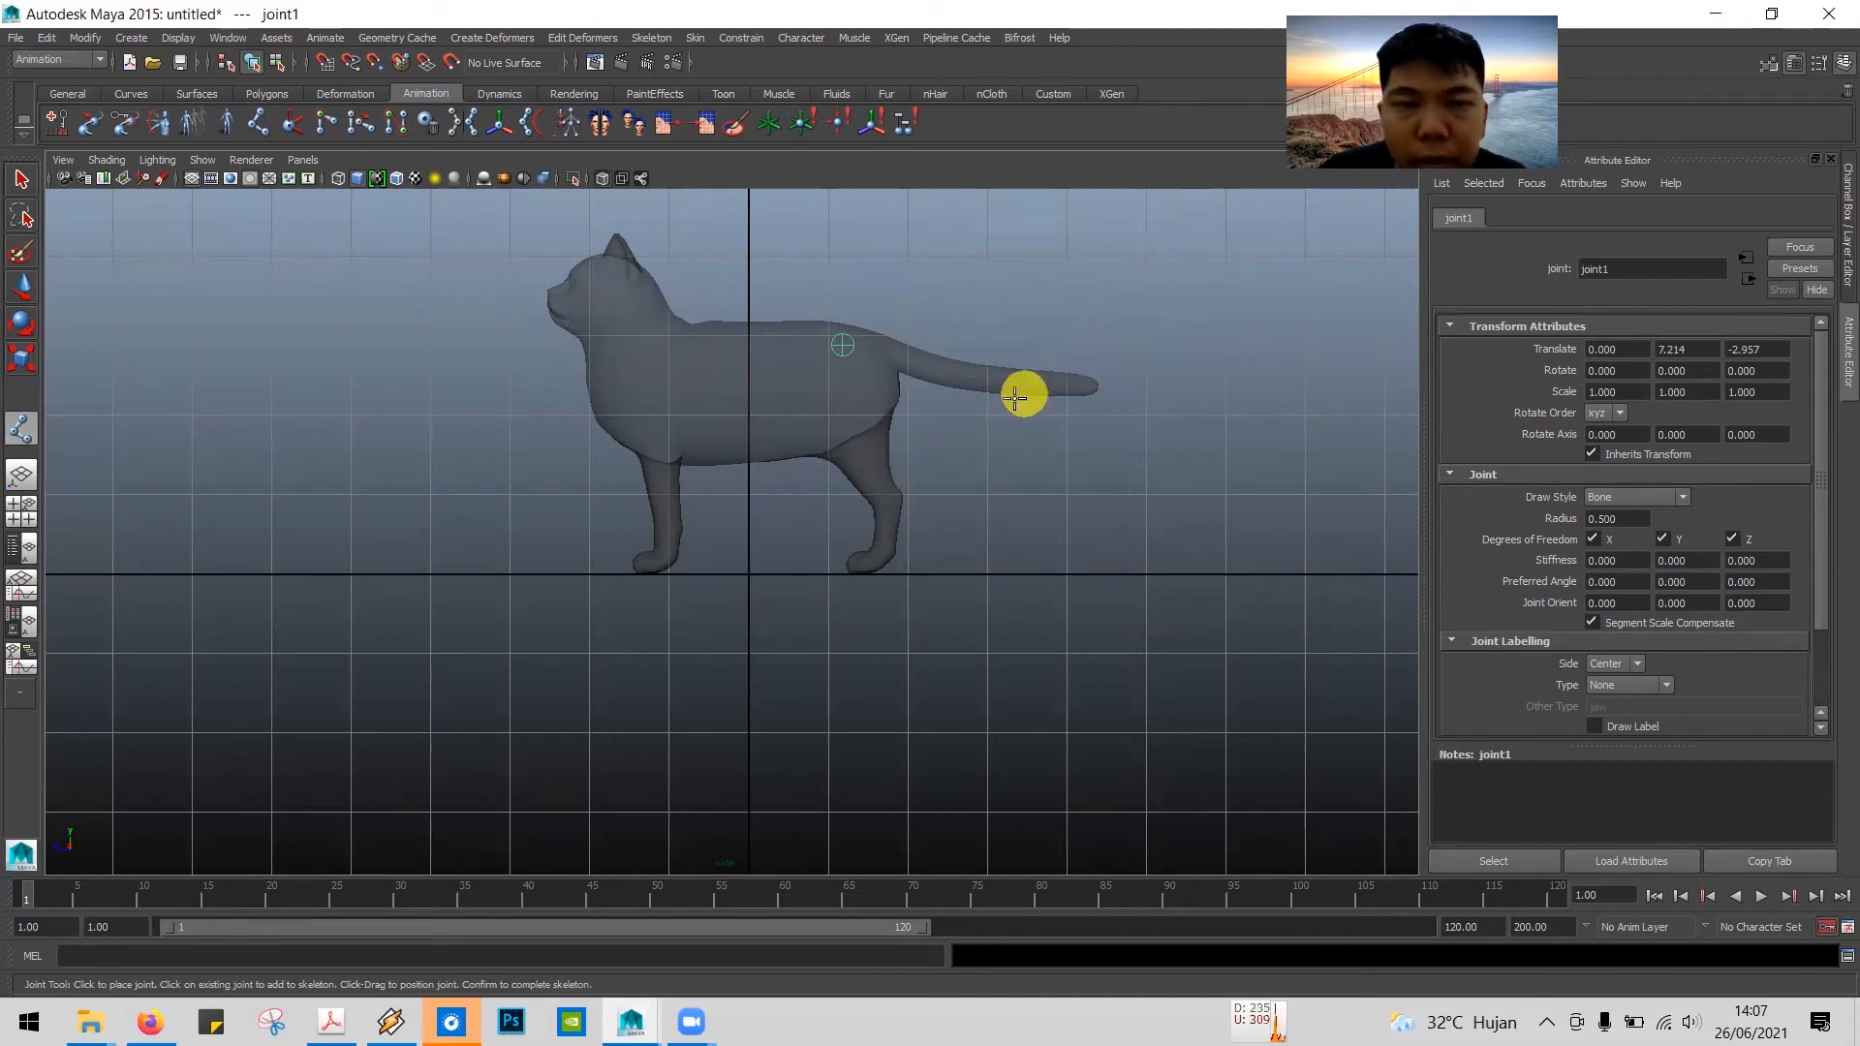
Step: Consult tutorial step 11 in the PDF, and place four more joints in Maya along the cat's back from the hip to the shoulders
key(alt+Tab)
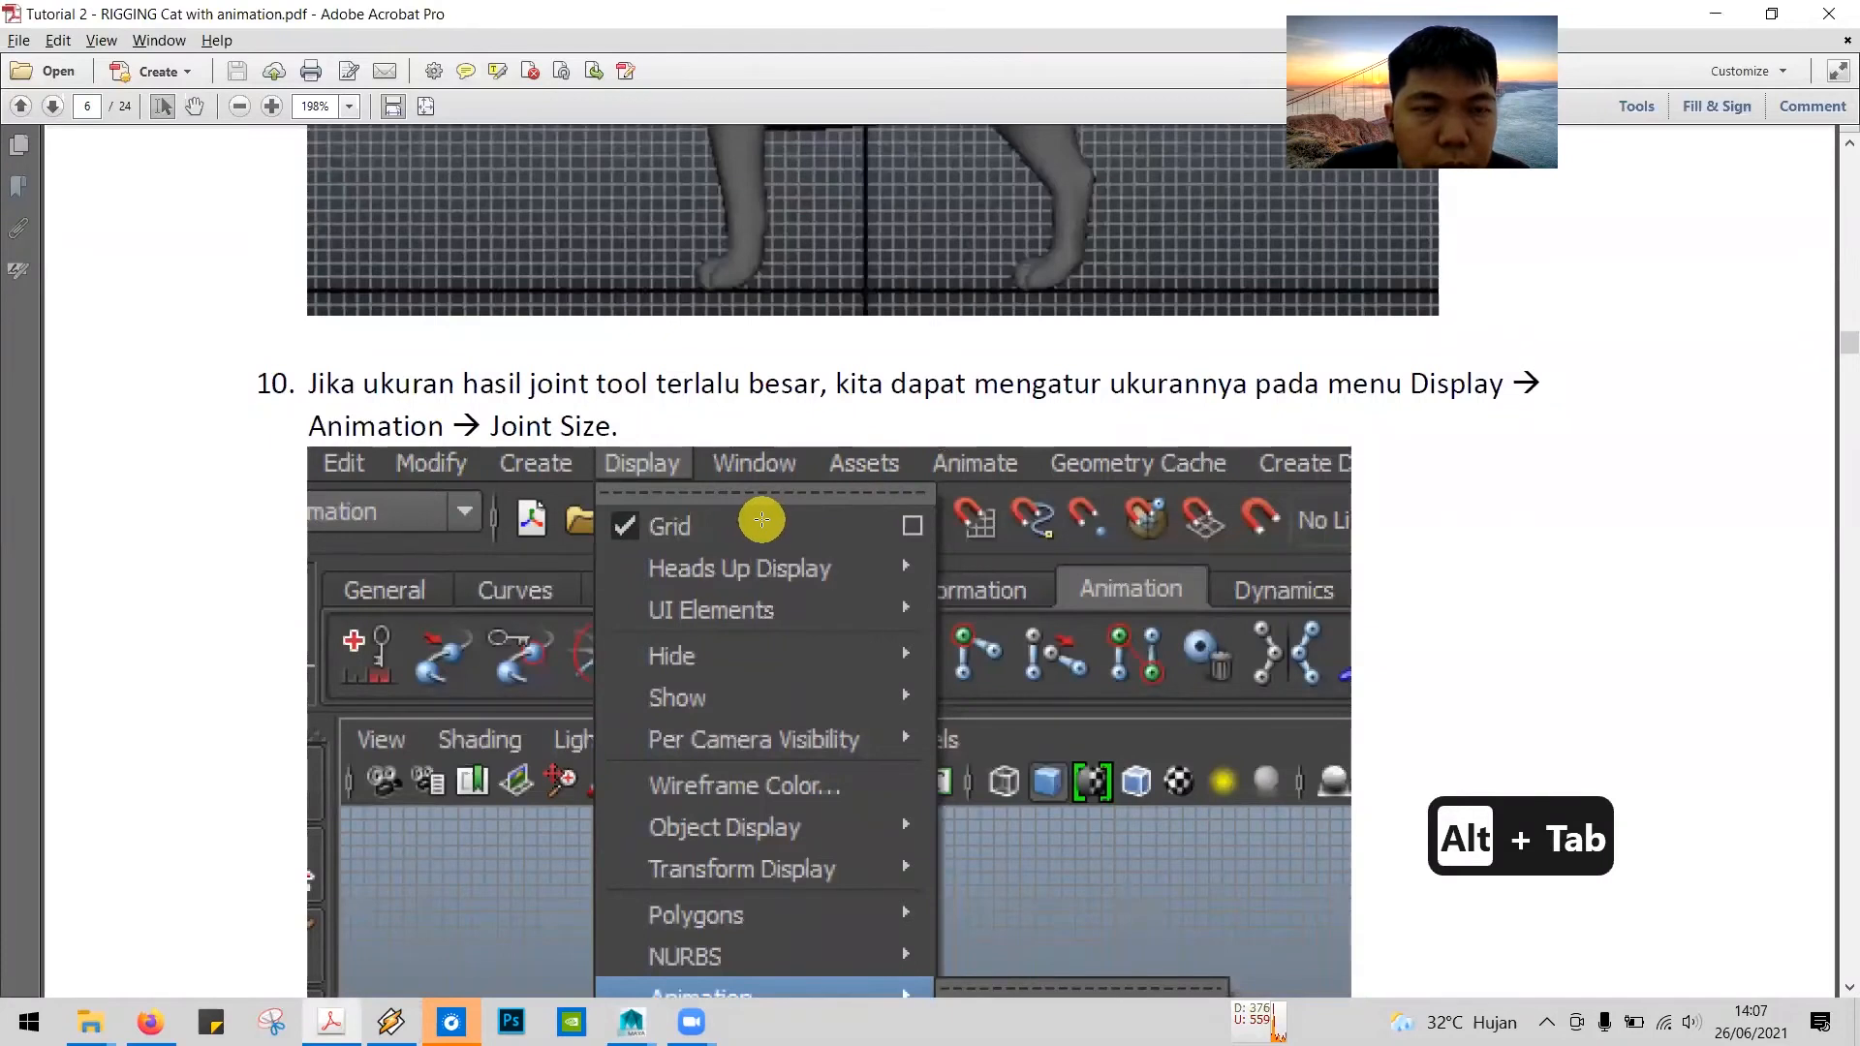
scroll(762, 520, down, 15)
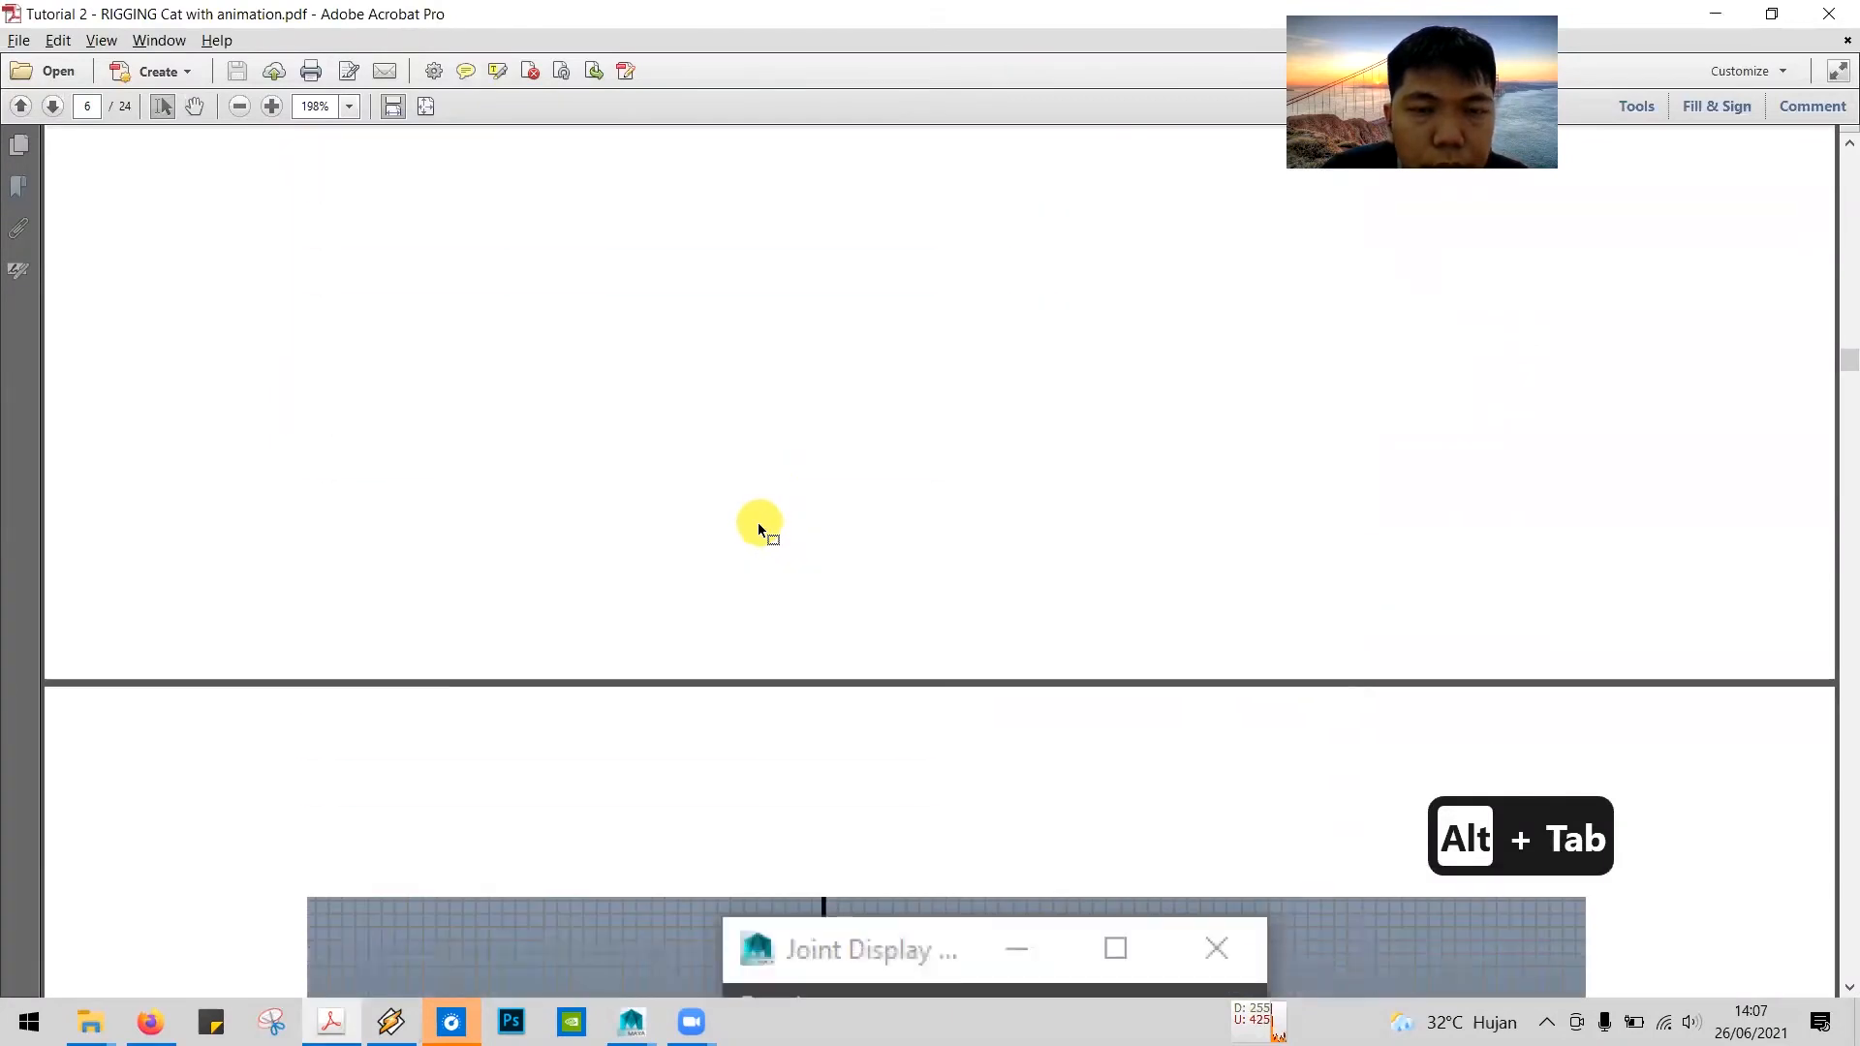
scroll(757, 523, down, 15)
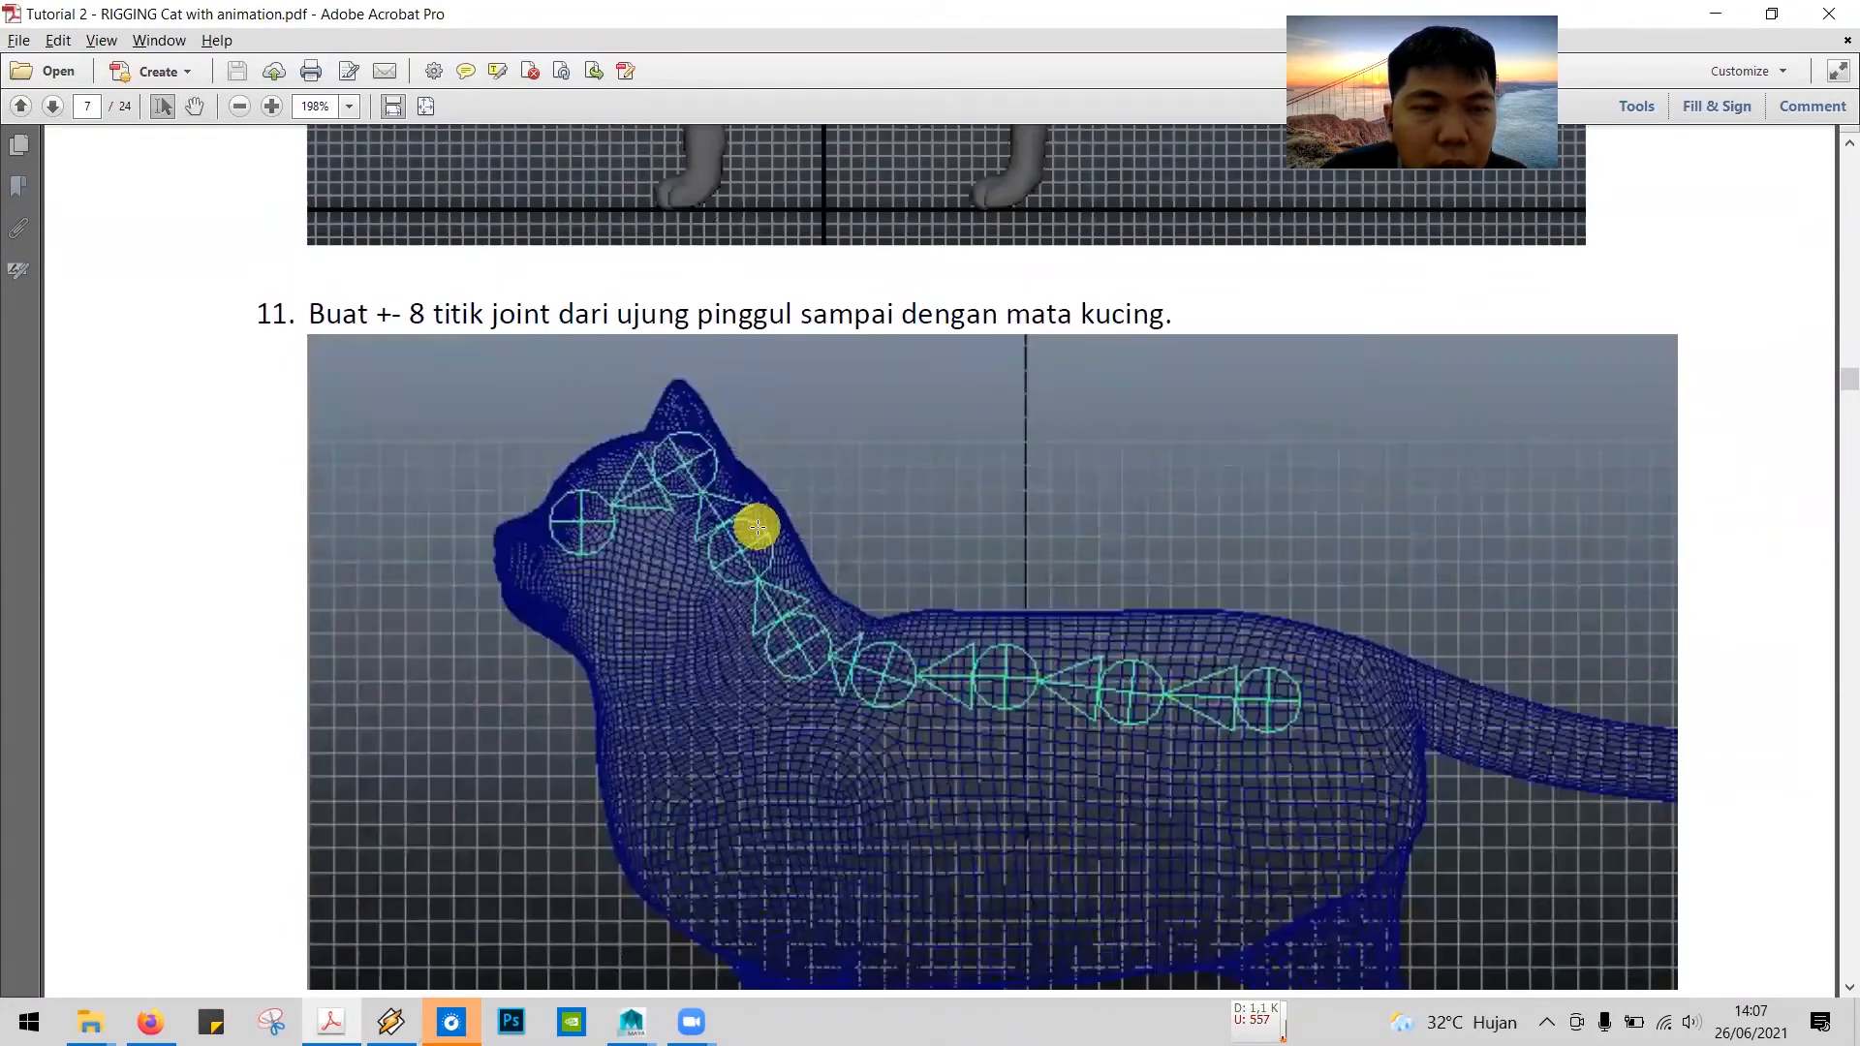
scroll(669, 475, down, 2)
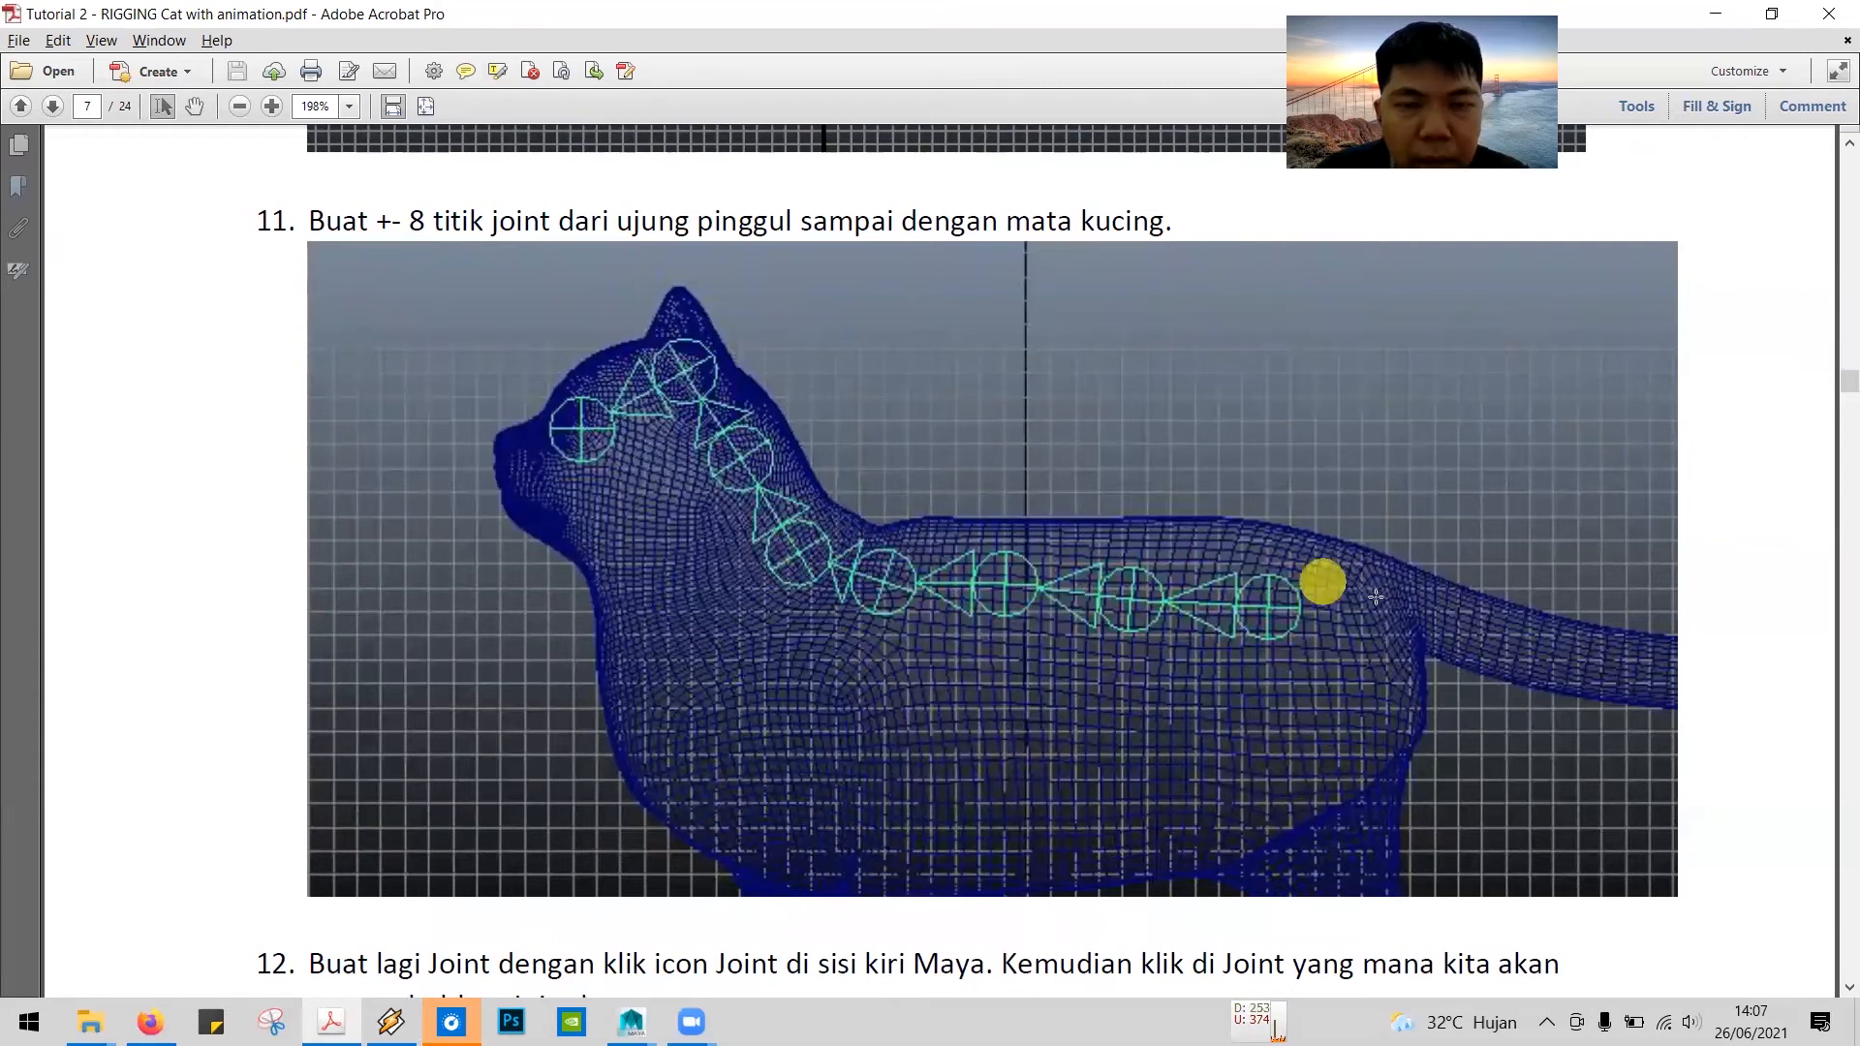
key(alt+Tab)
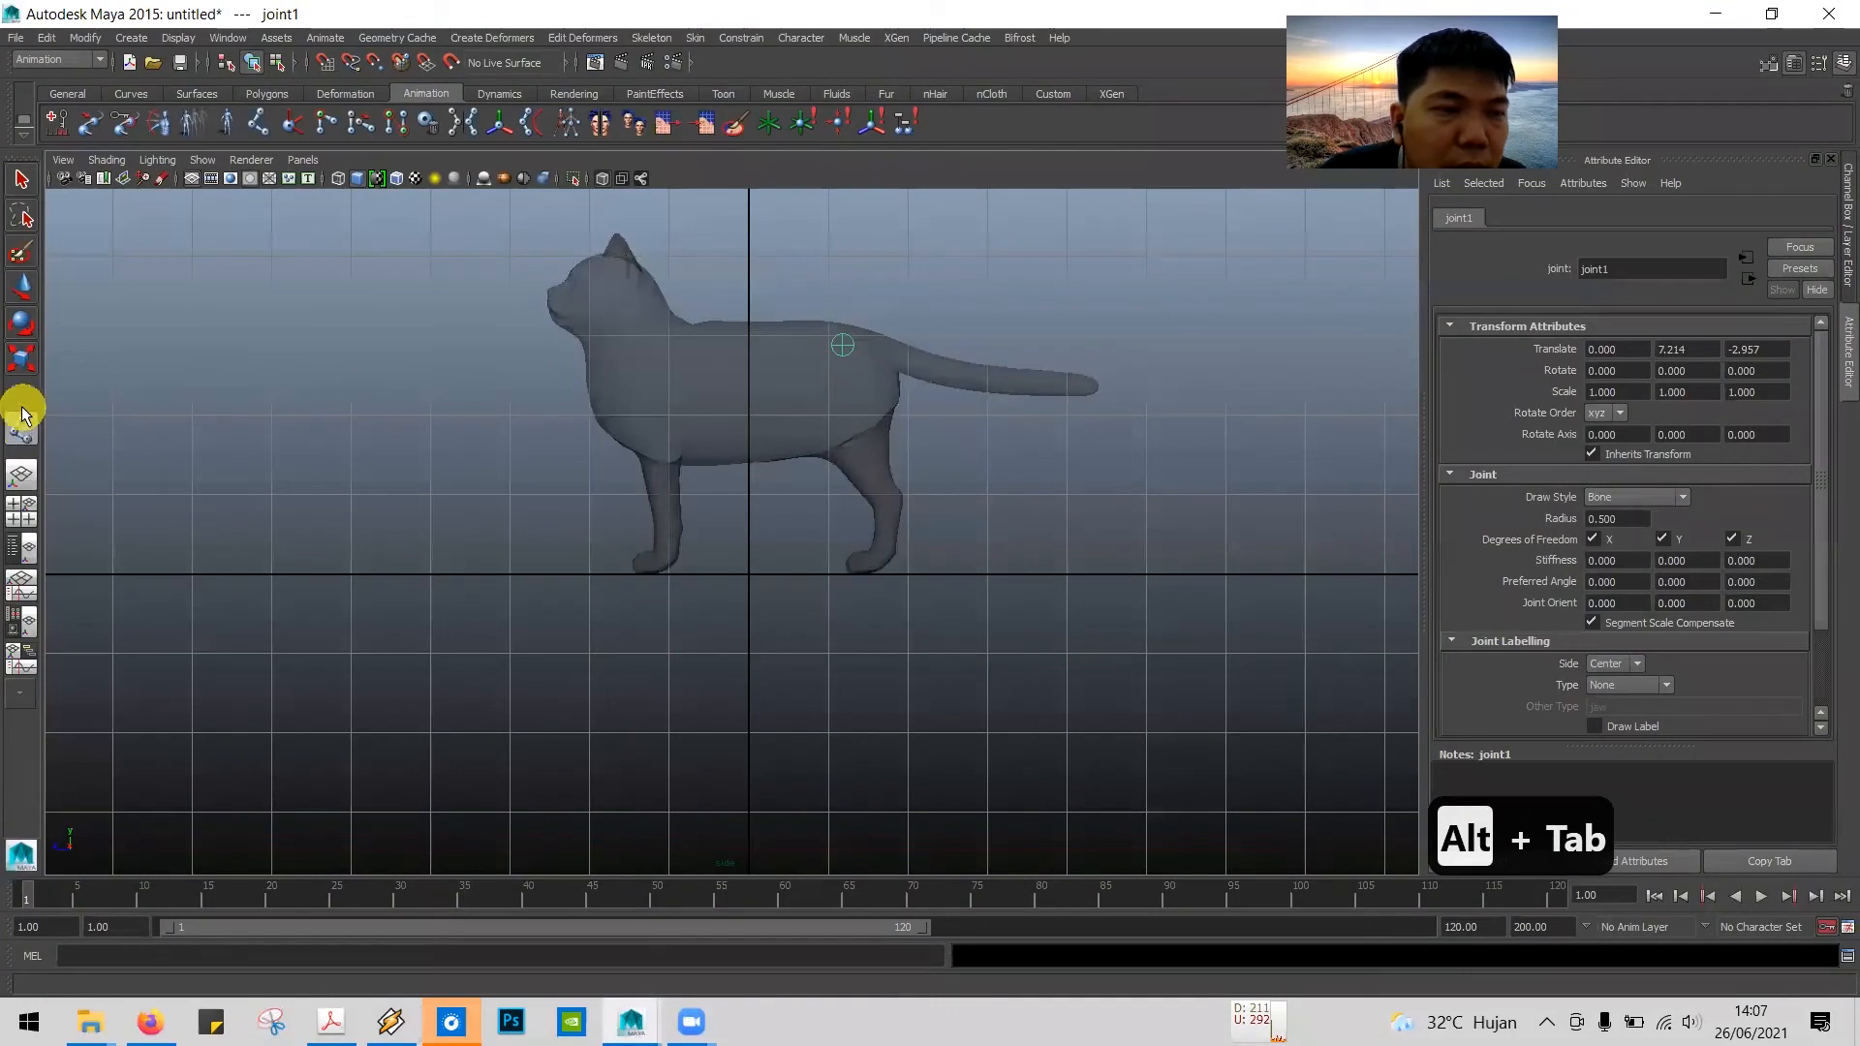
click(796, 340)
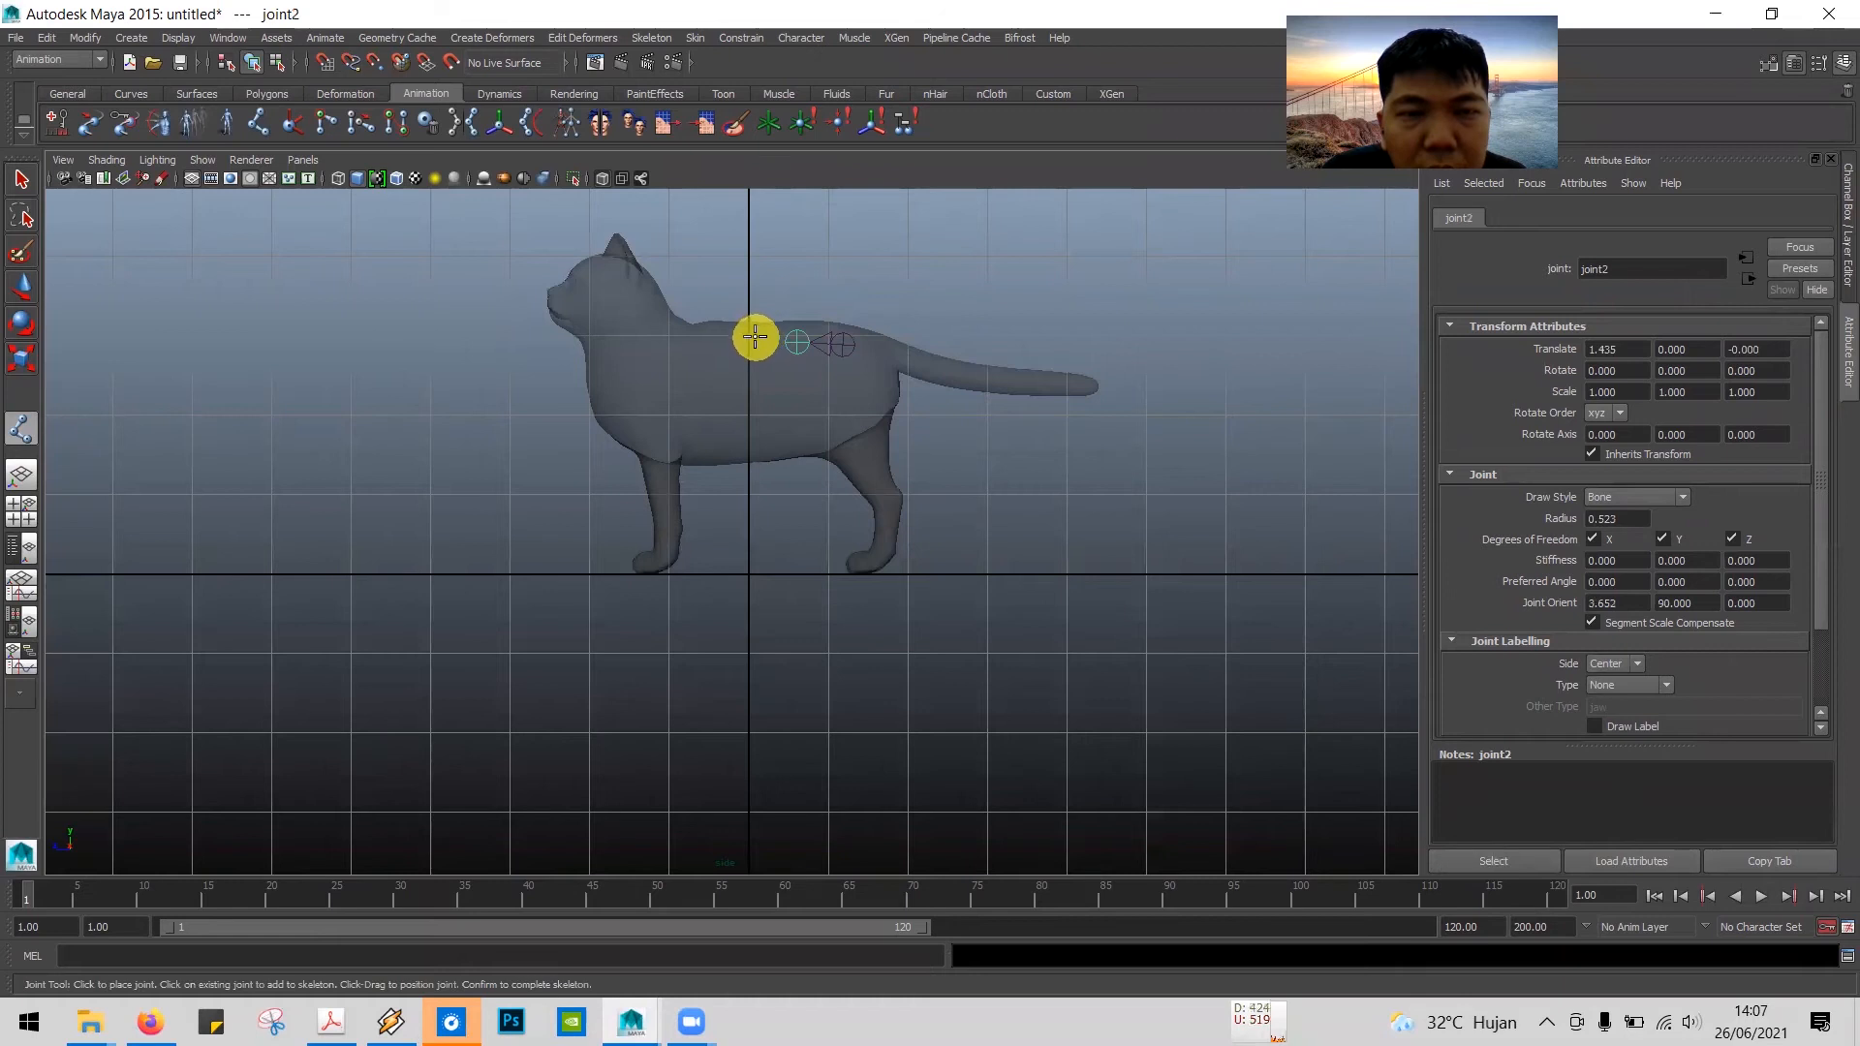
click(718, 339)
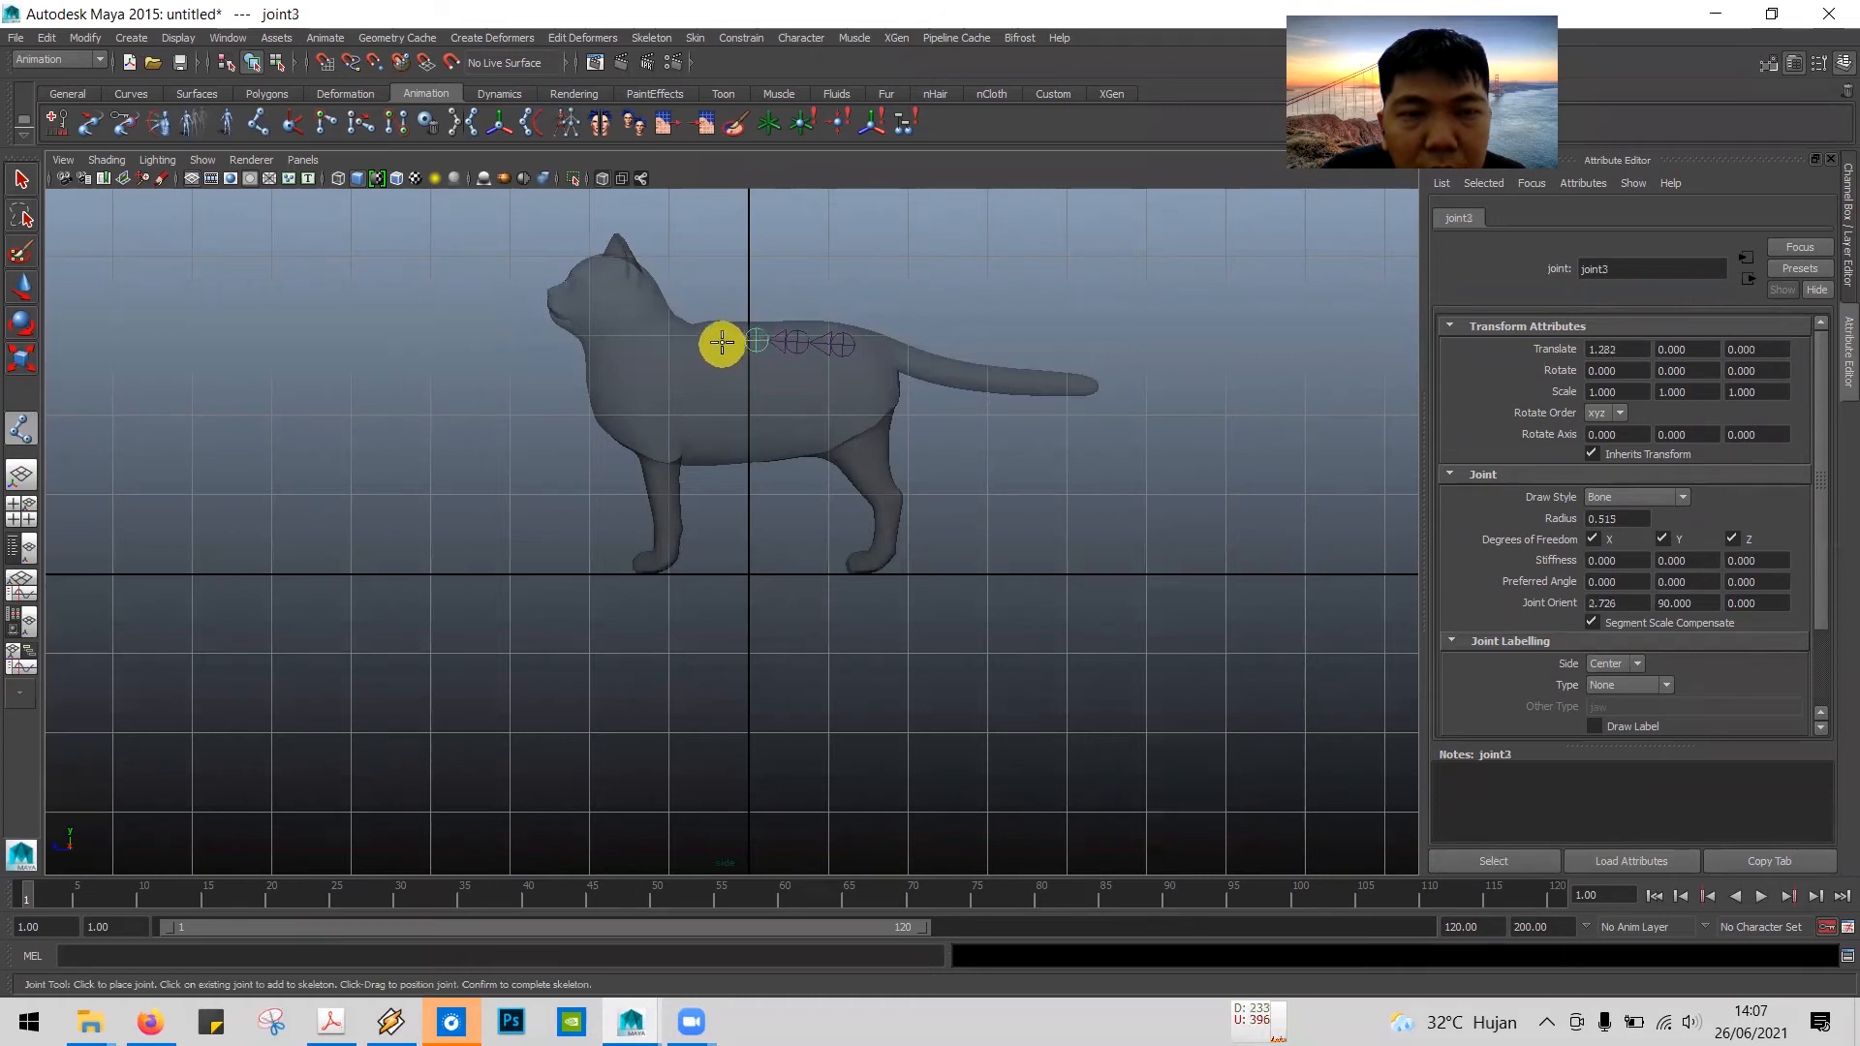
click(676, 345)
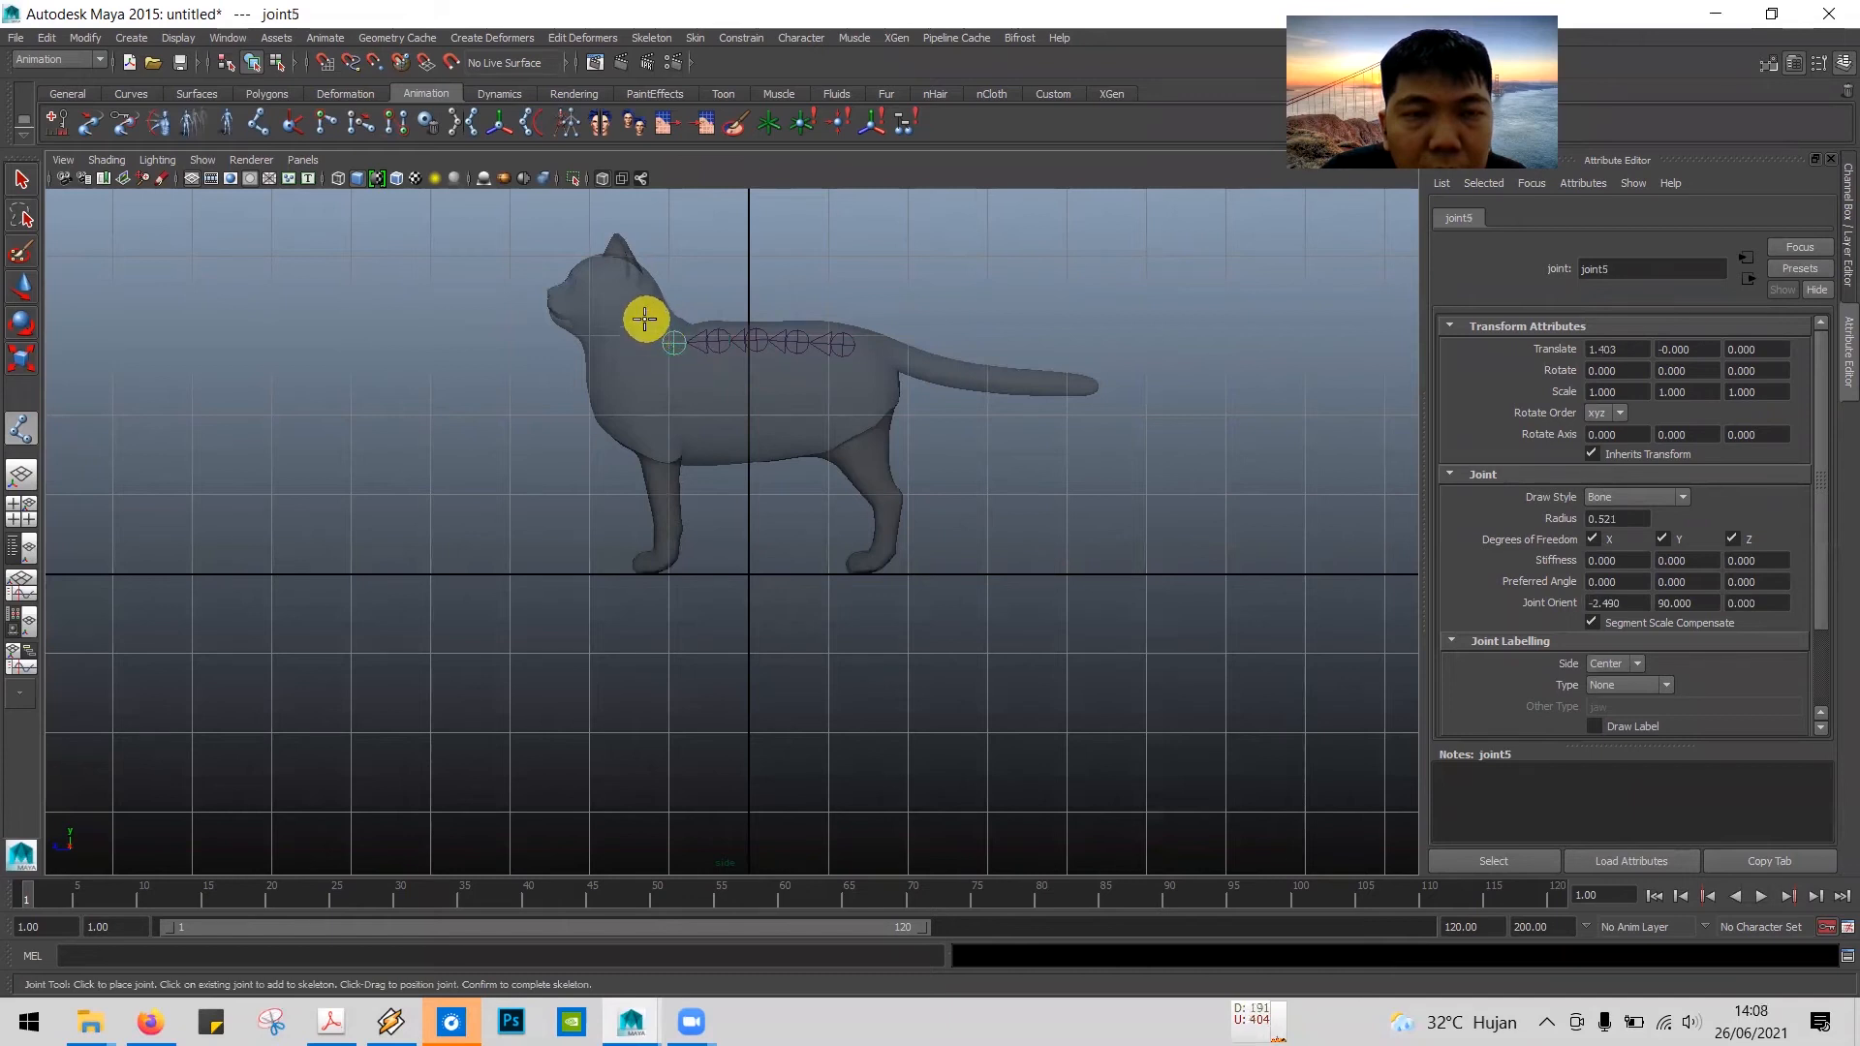
Step: Continue the chain with joints in the neck, the back of the head and the eye, and complete the skeleton chain
click(645, 320)
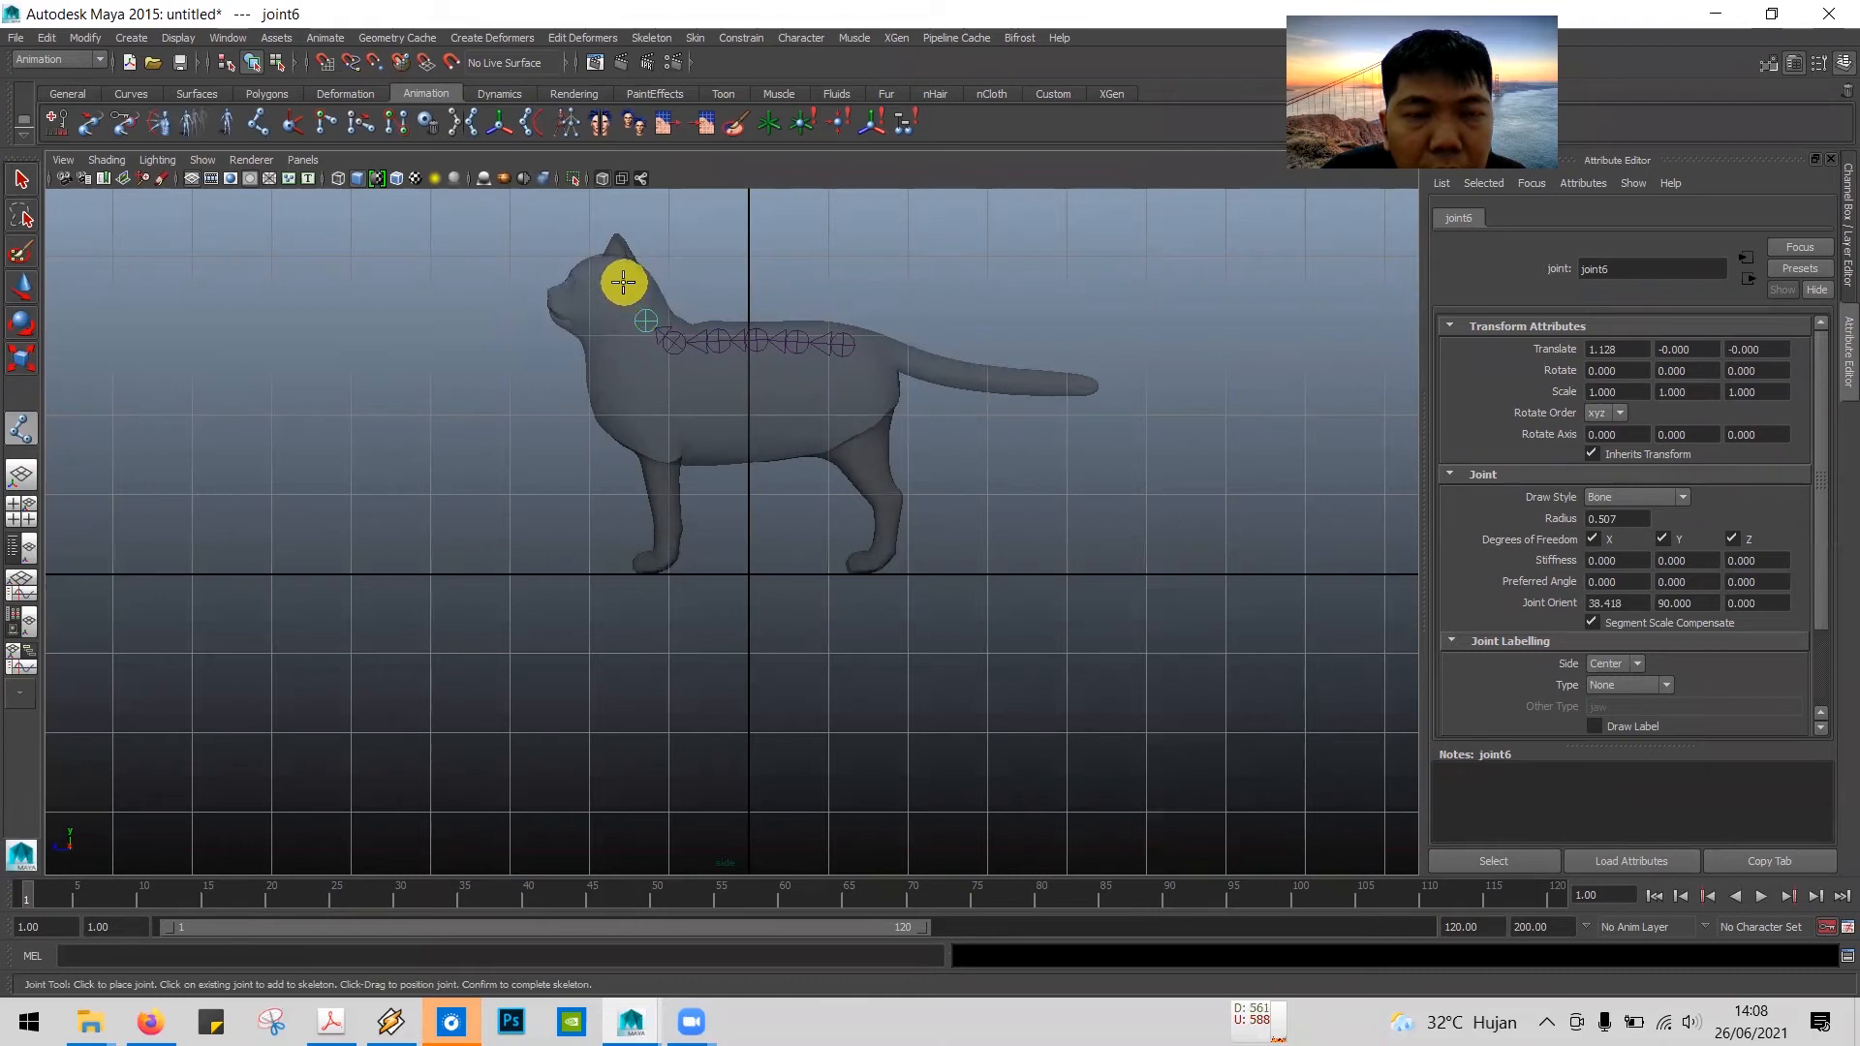
click(623, 277)
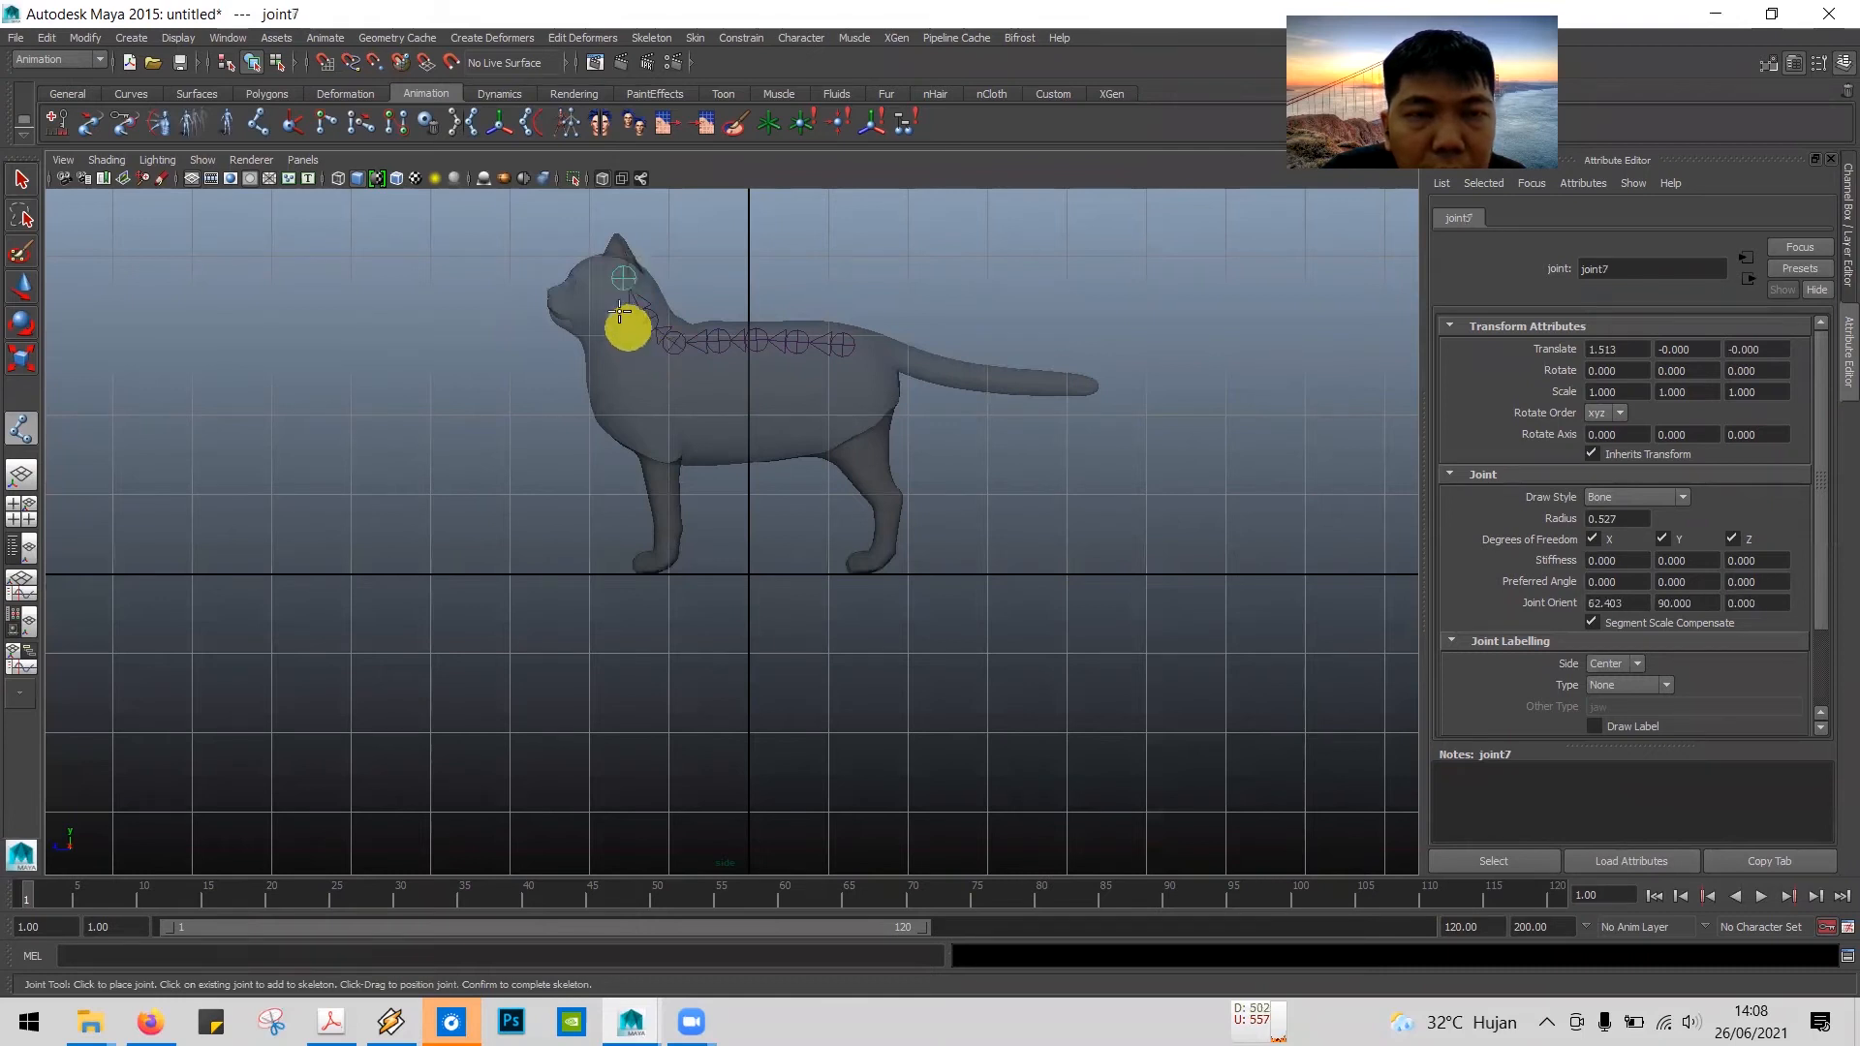
click(581, 282)
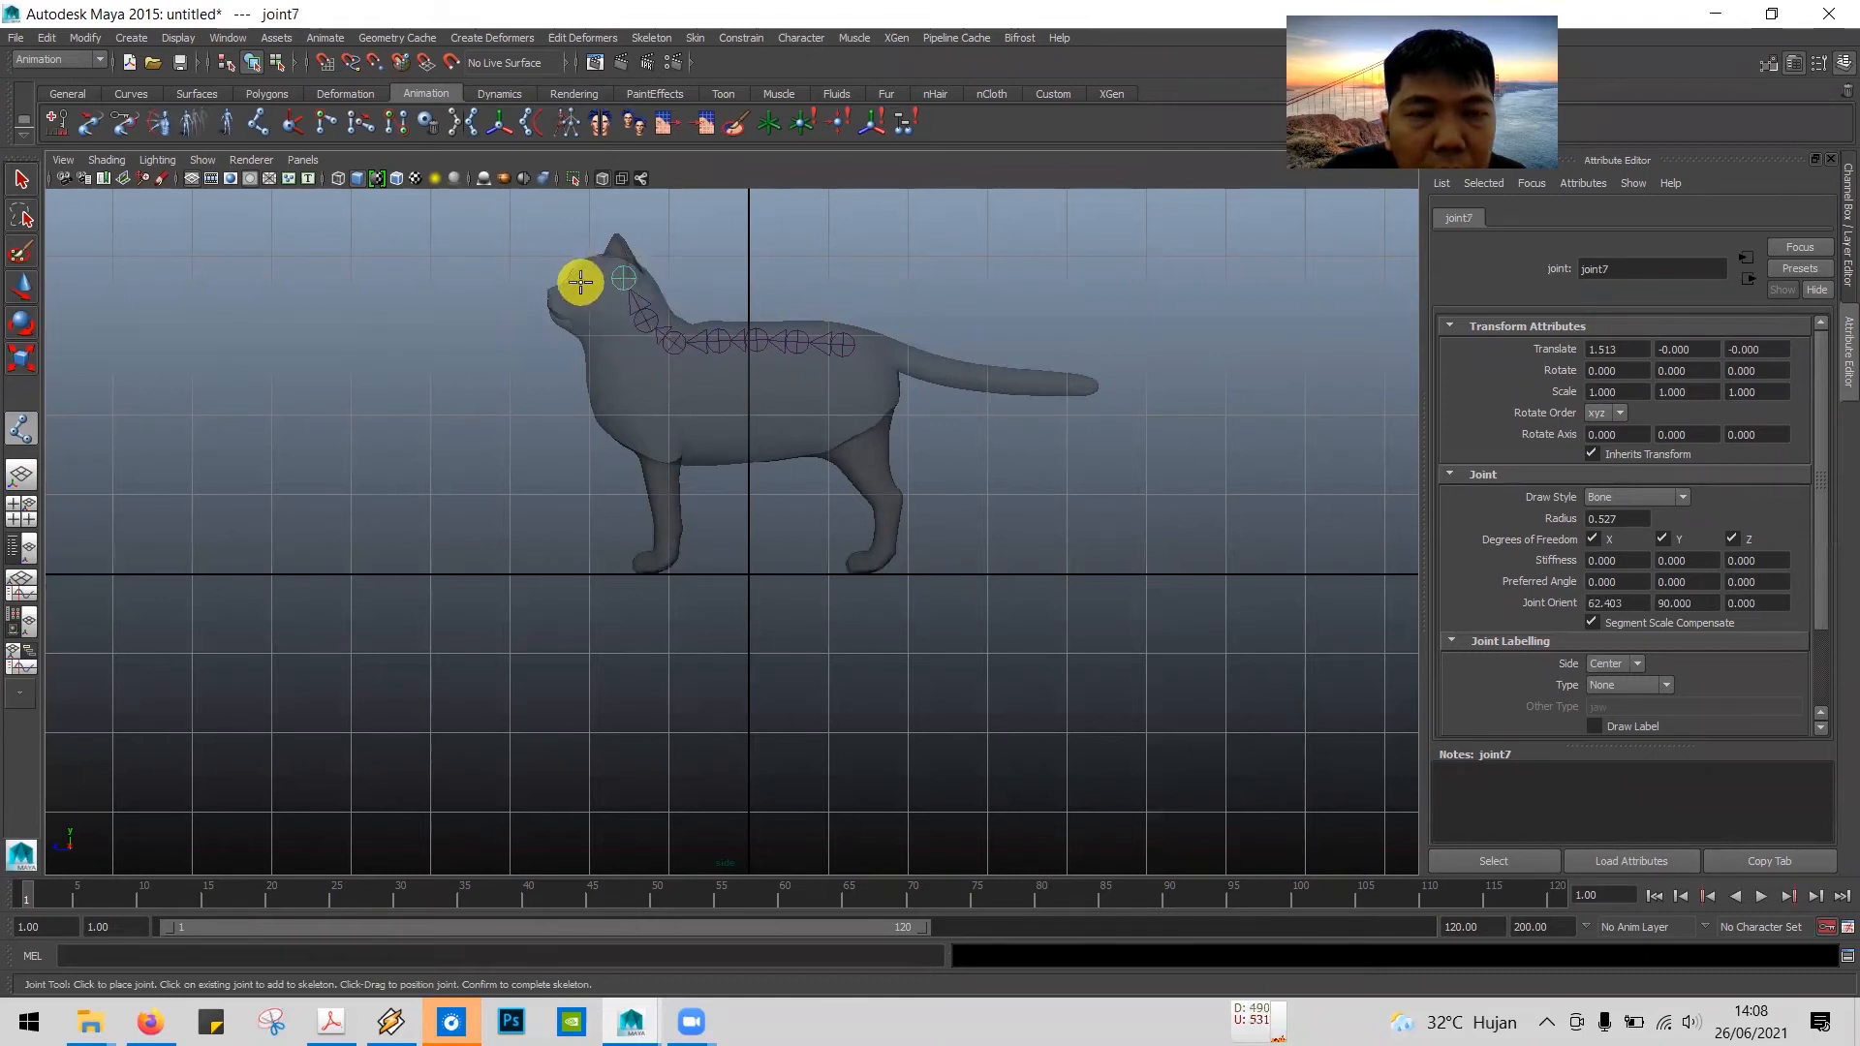
click(580, 282)
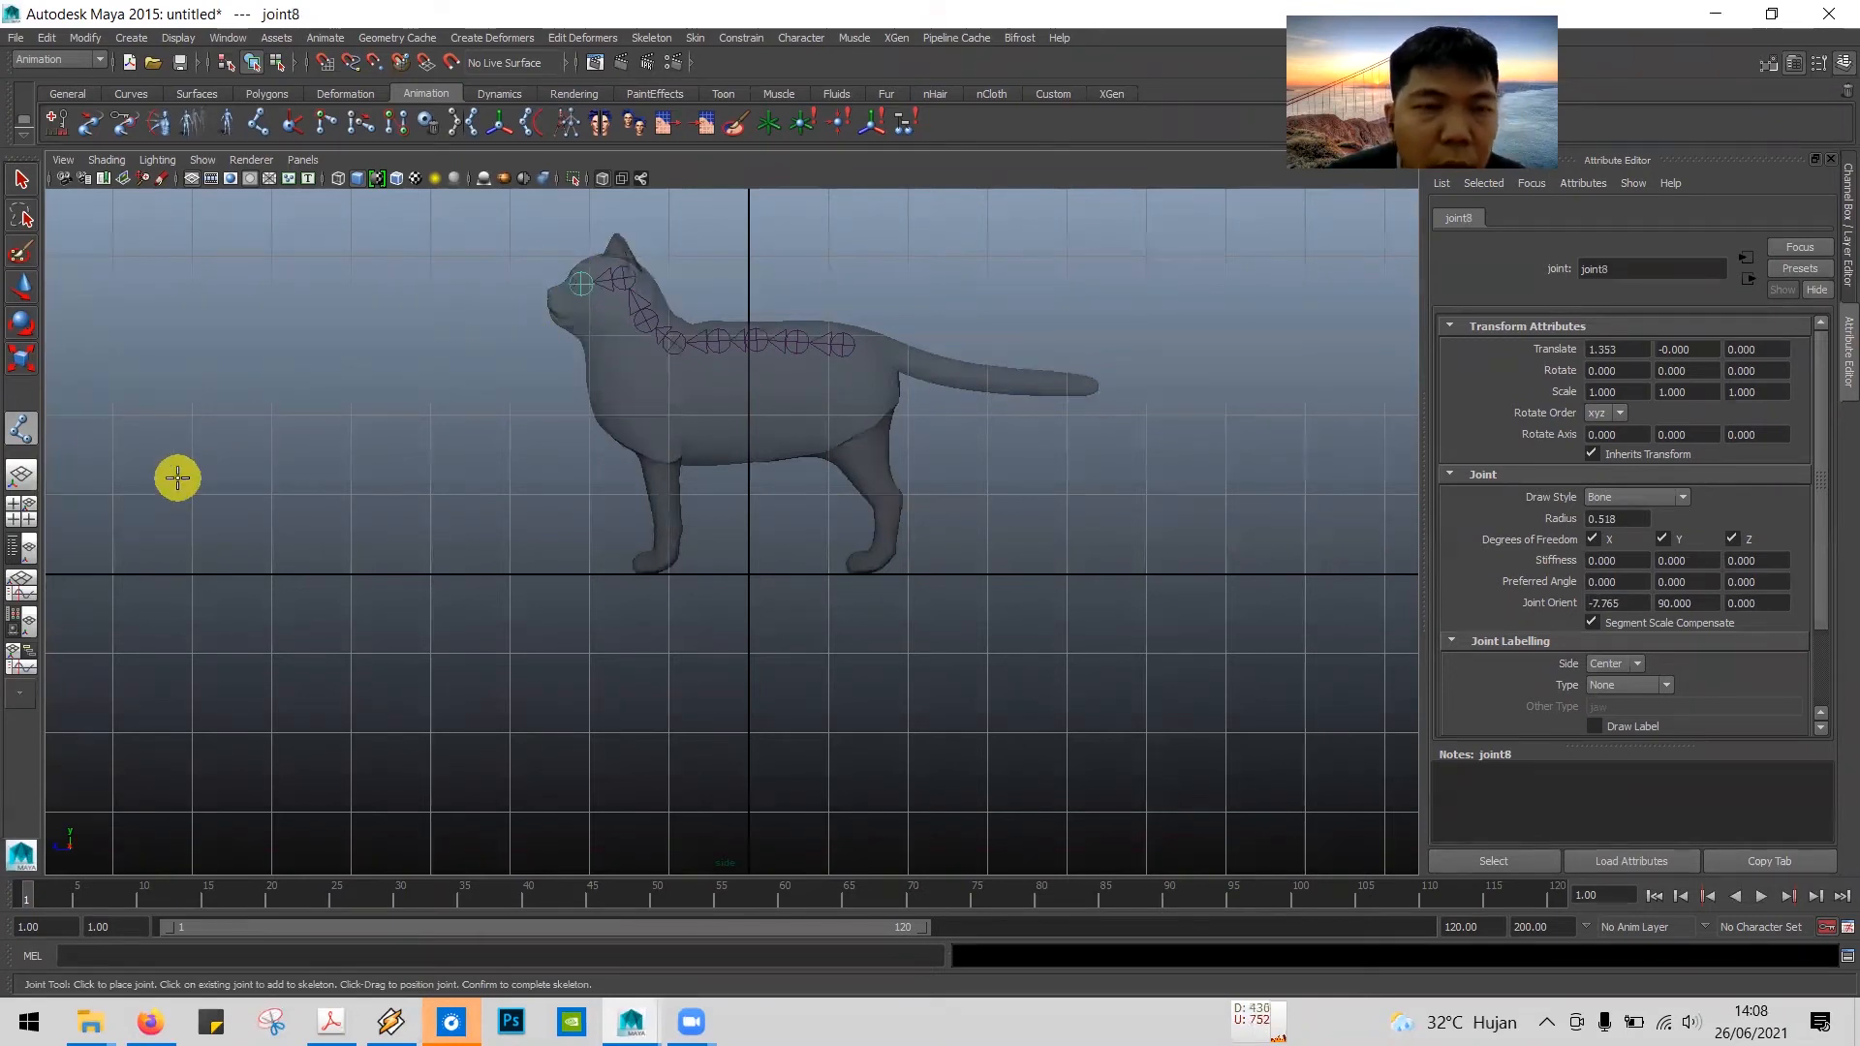
key(Return)
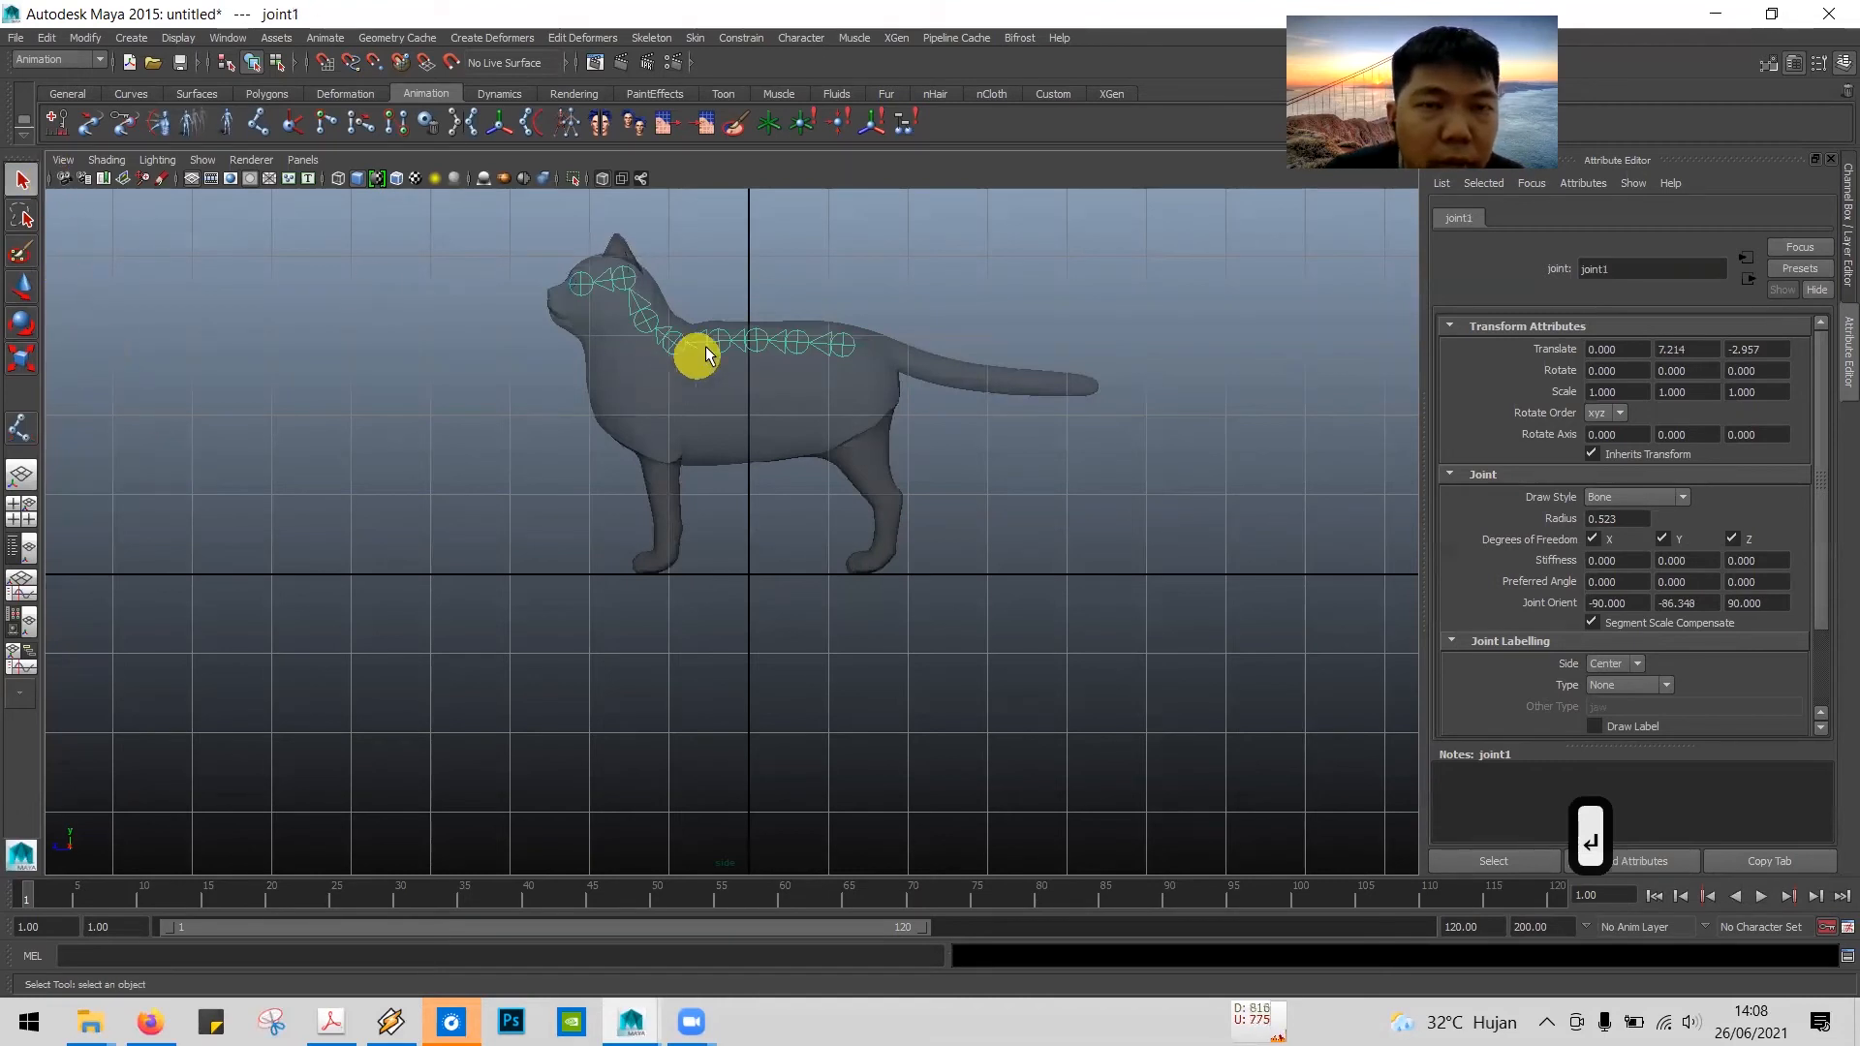
Step: Inspect the joint hierarchy by selecting the eye joint, the neck joint and finally the root joint at the hip
click(238, 347)
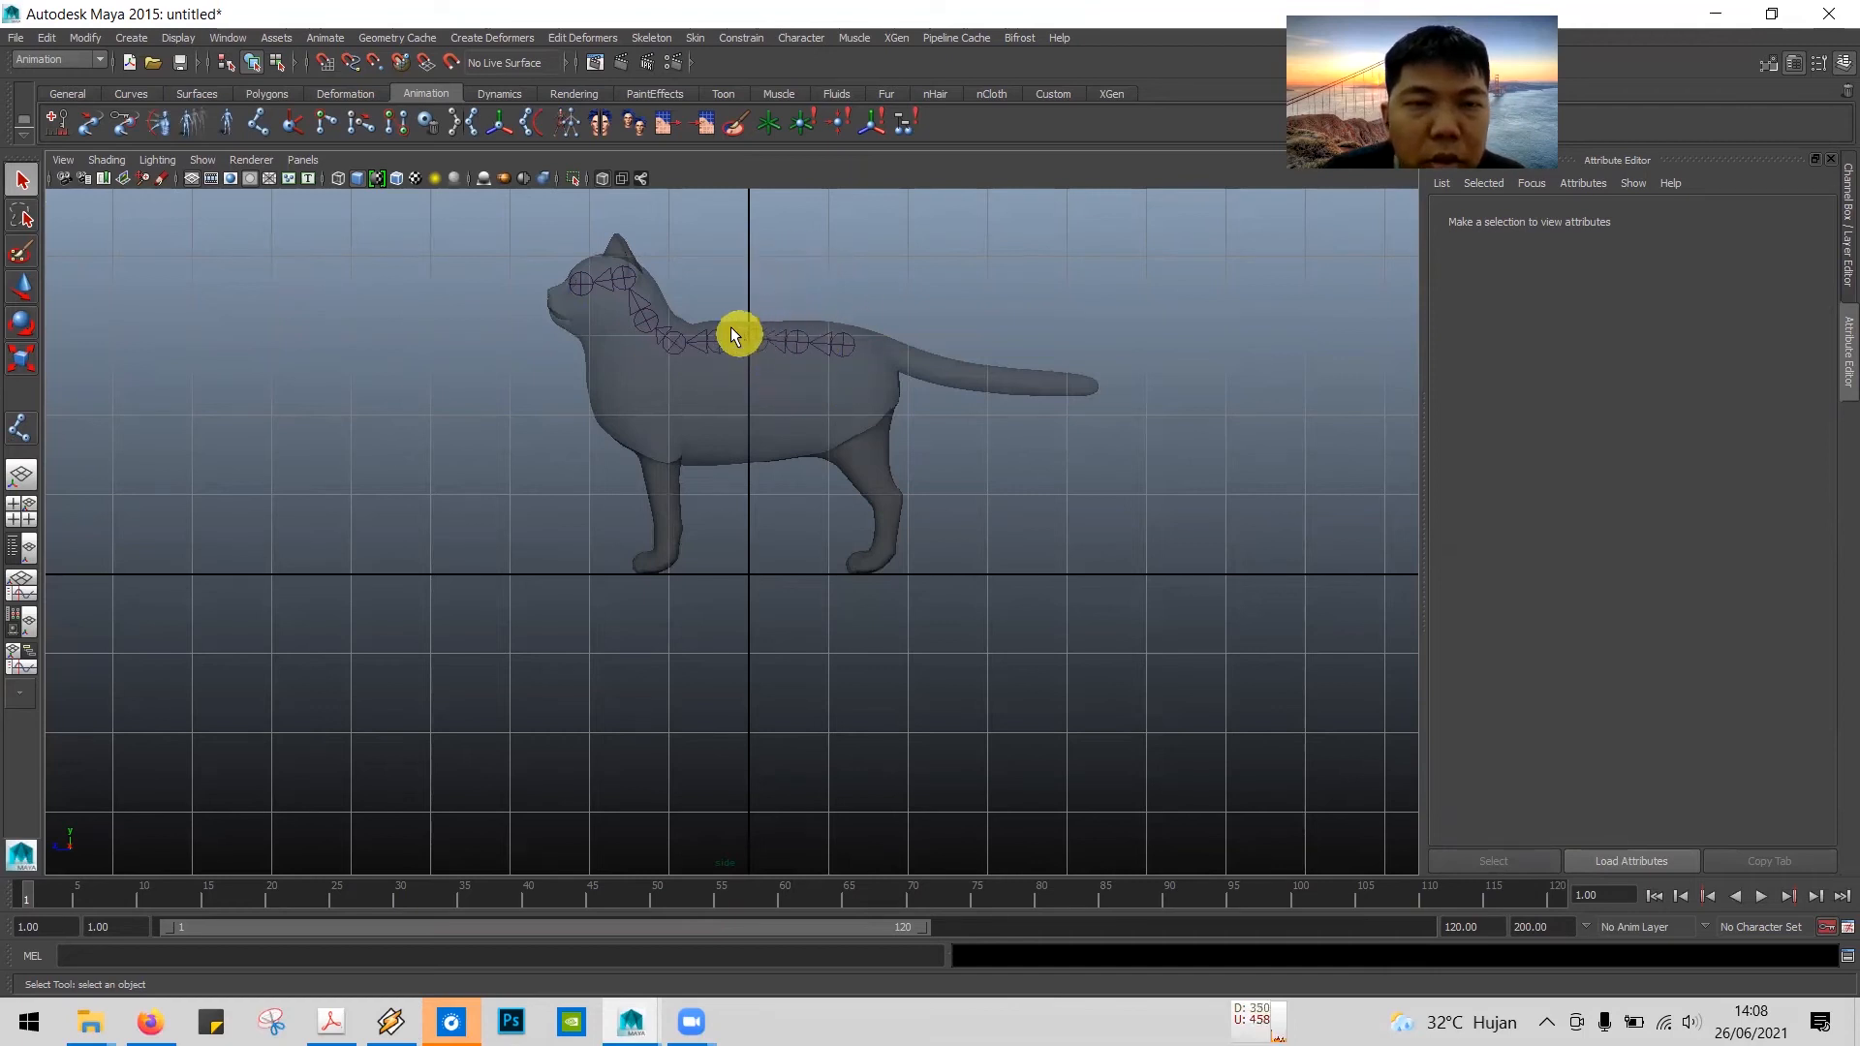
click(581, 280)
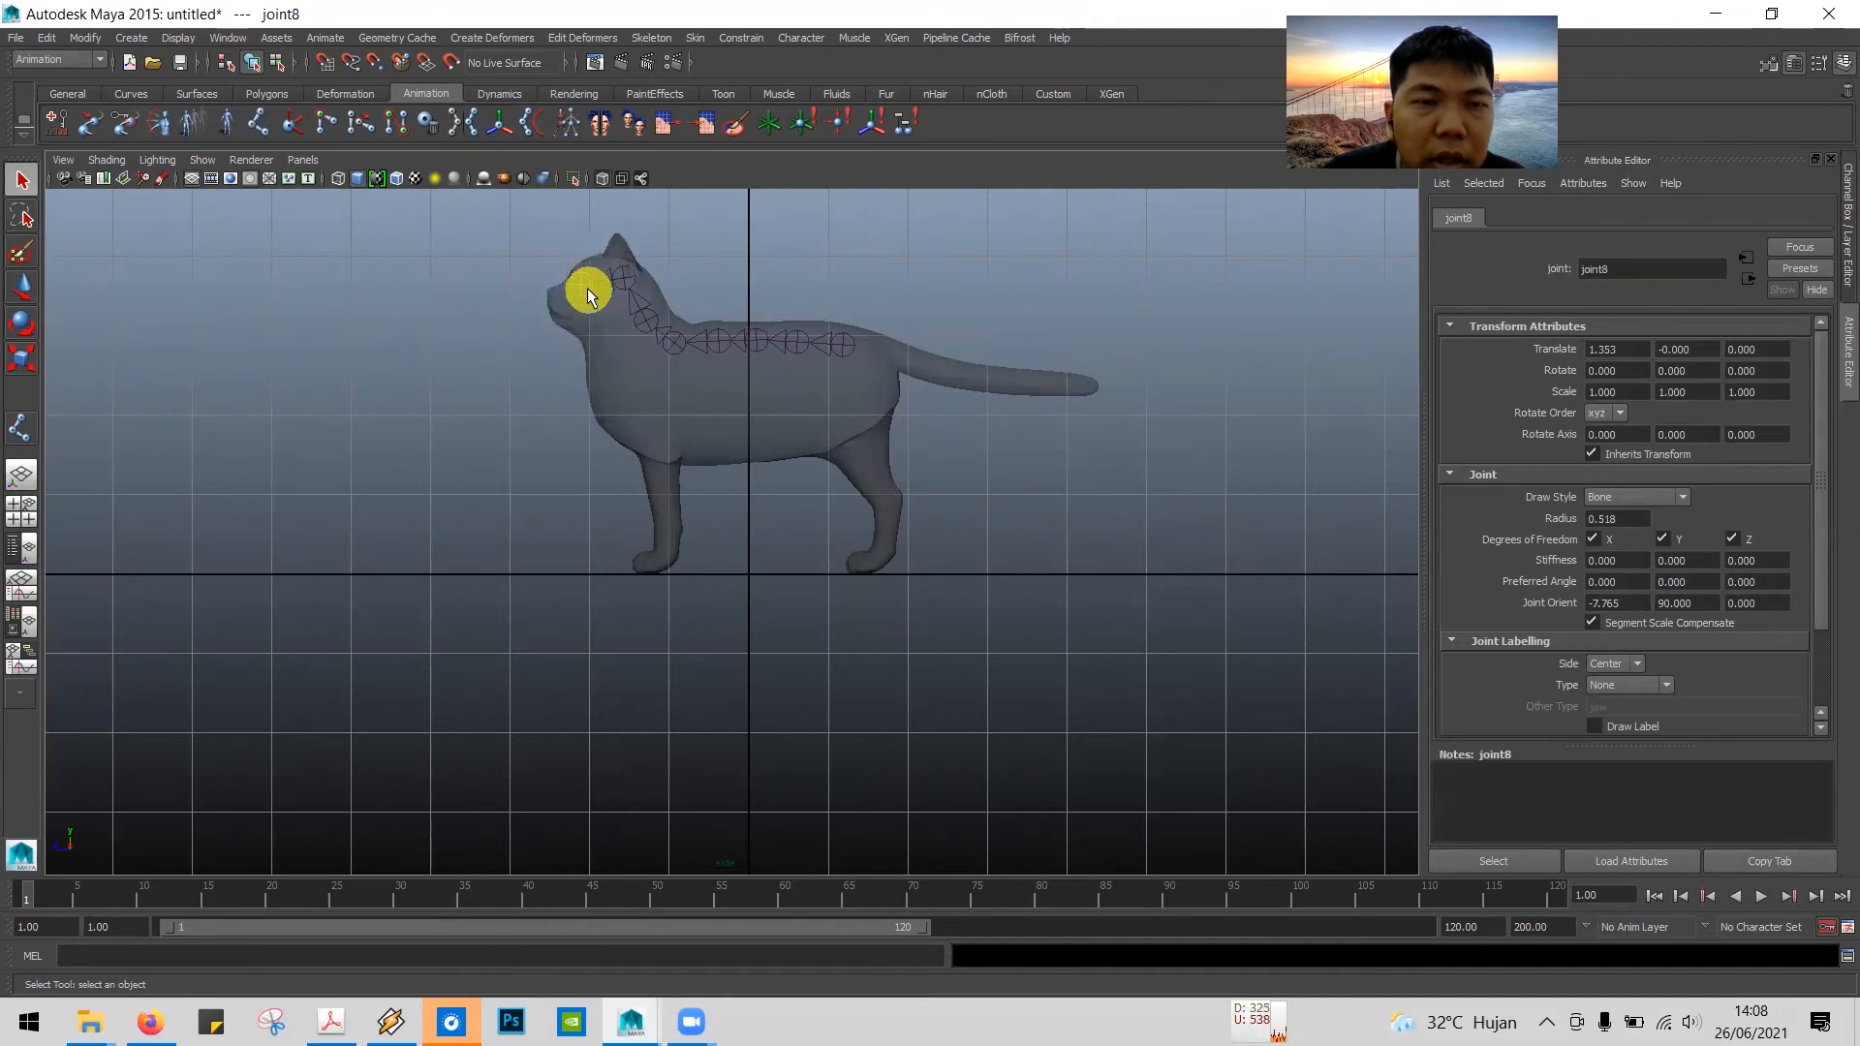
click(645, 324)
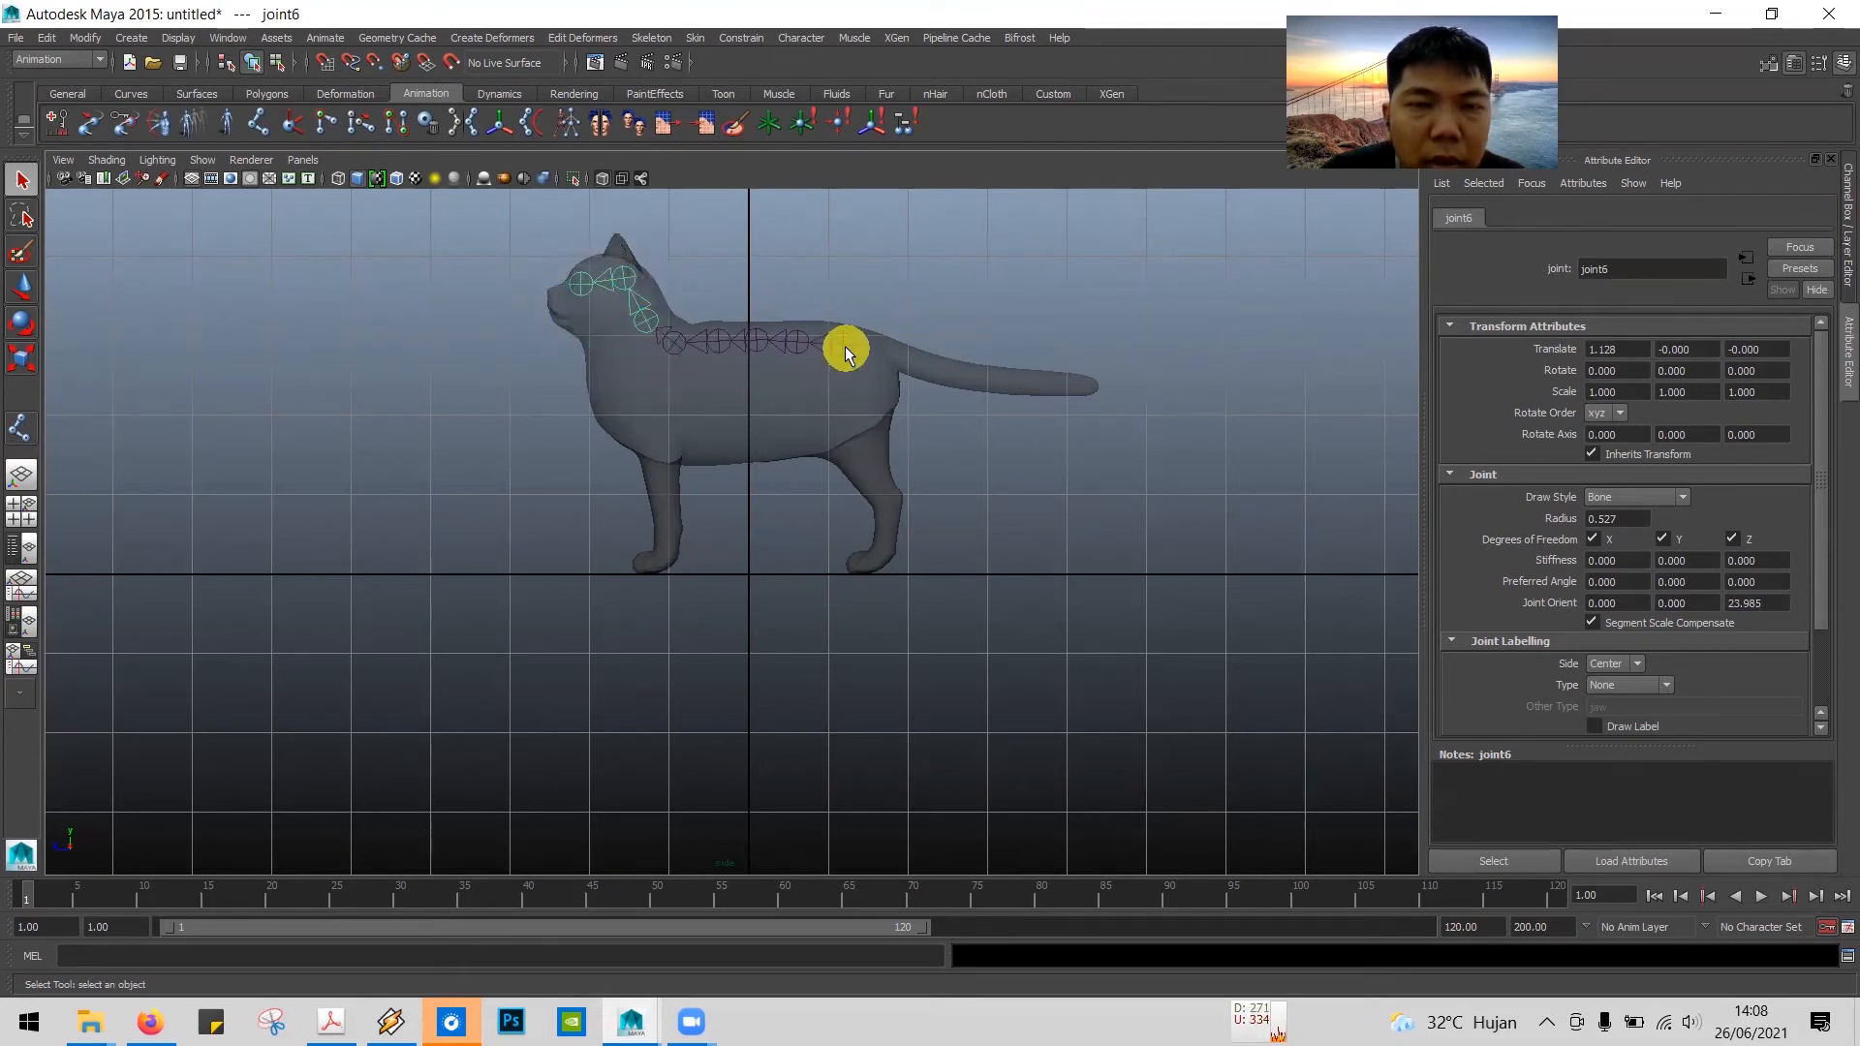
click(881, 218)
click(841, 342)
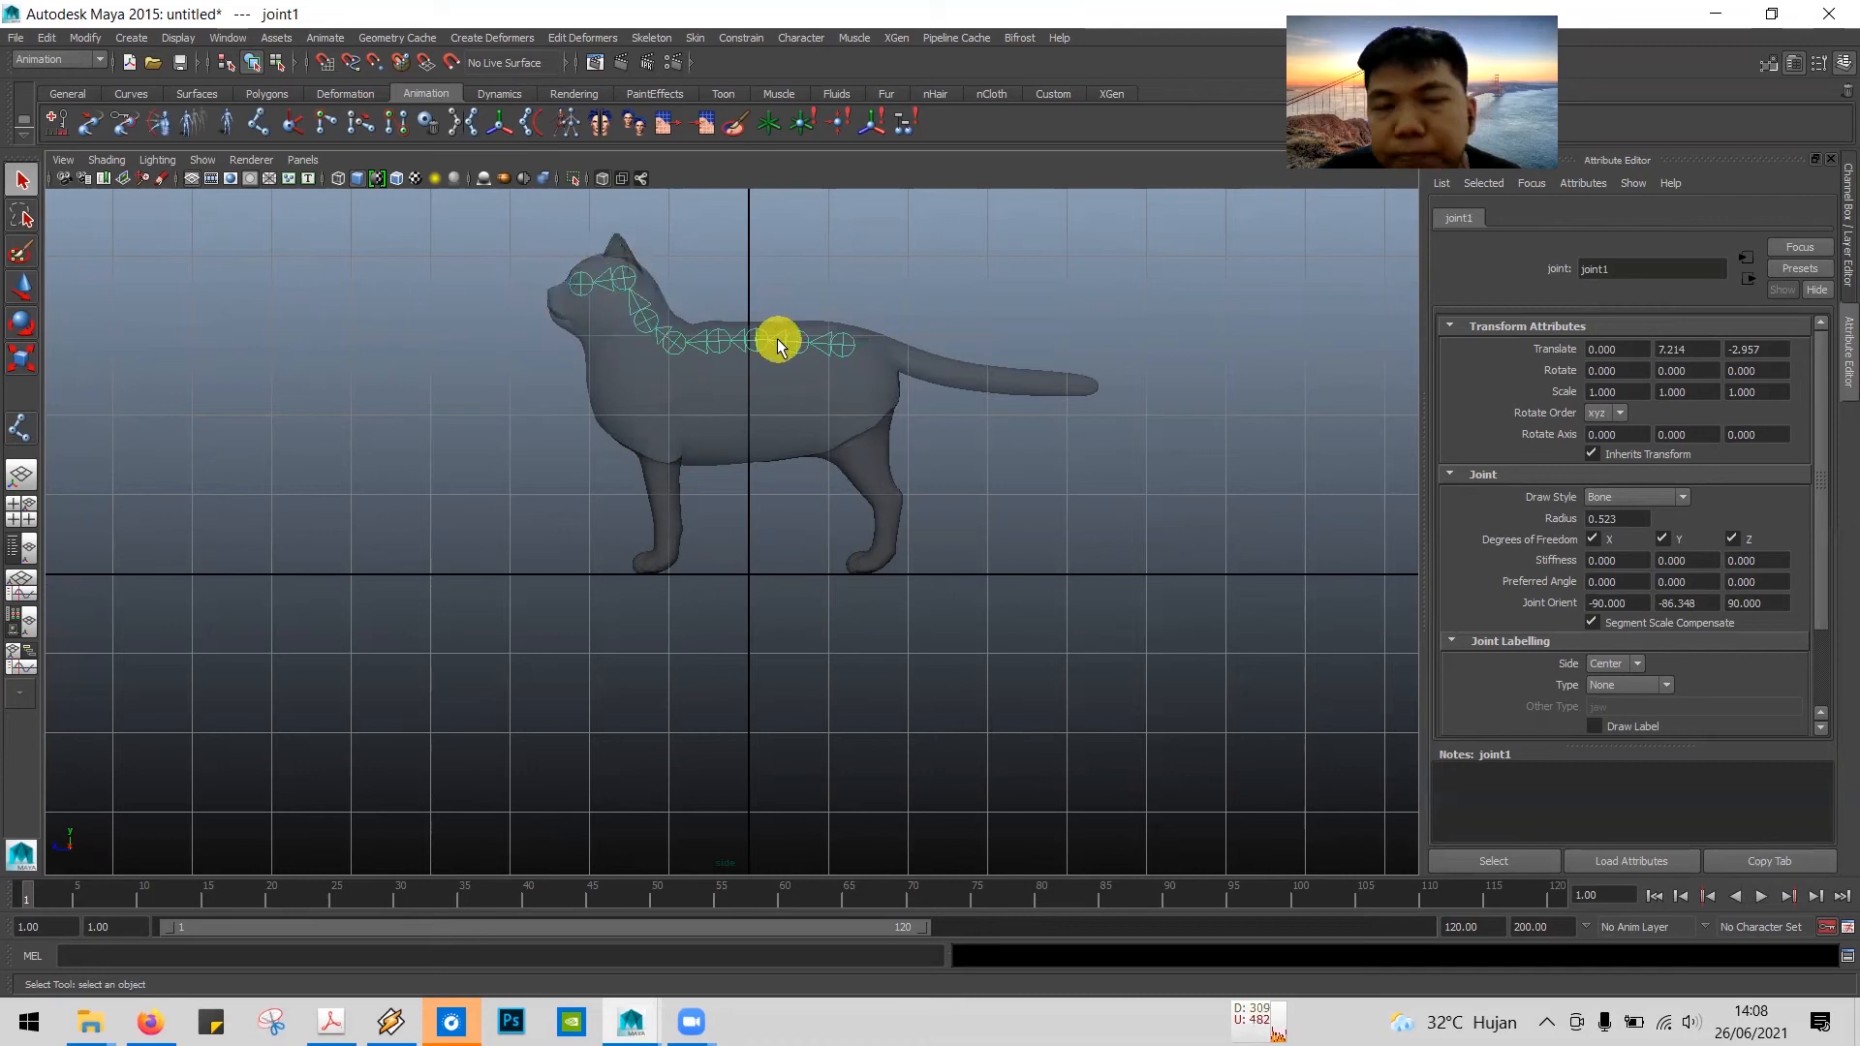
Step: Switch to the tutorial PDF and read step 12 about adding a new joint from an existing joint
key(alt+Tab)
scroll(752, 467, down, 6)
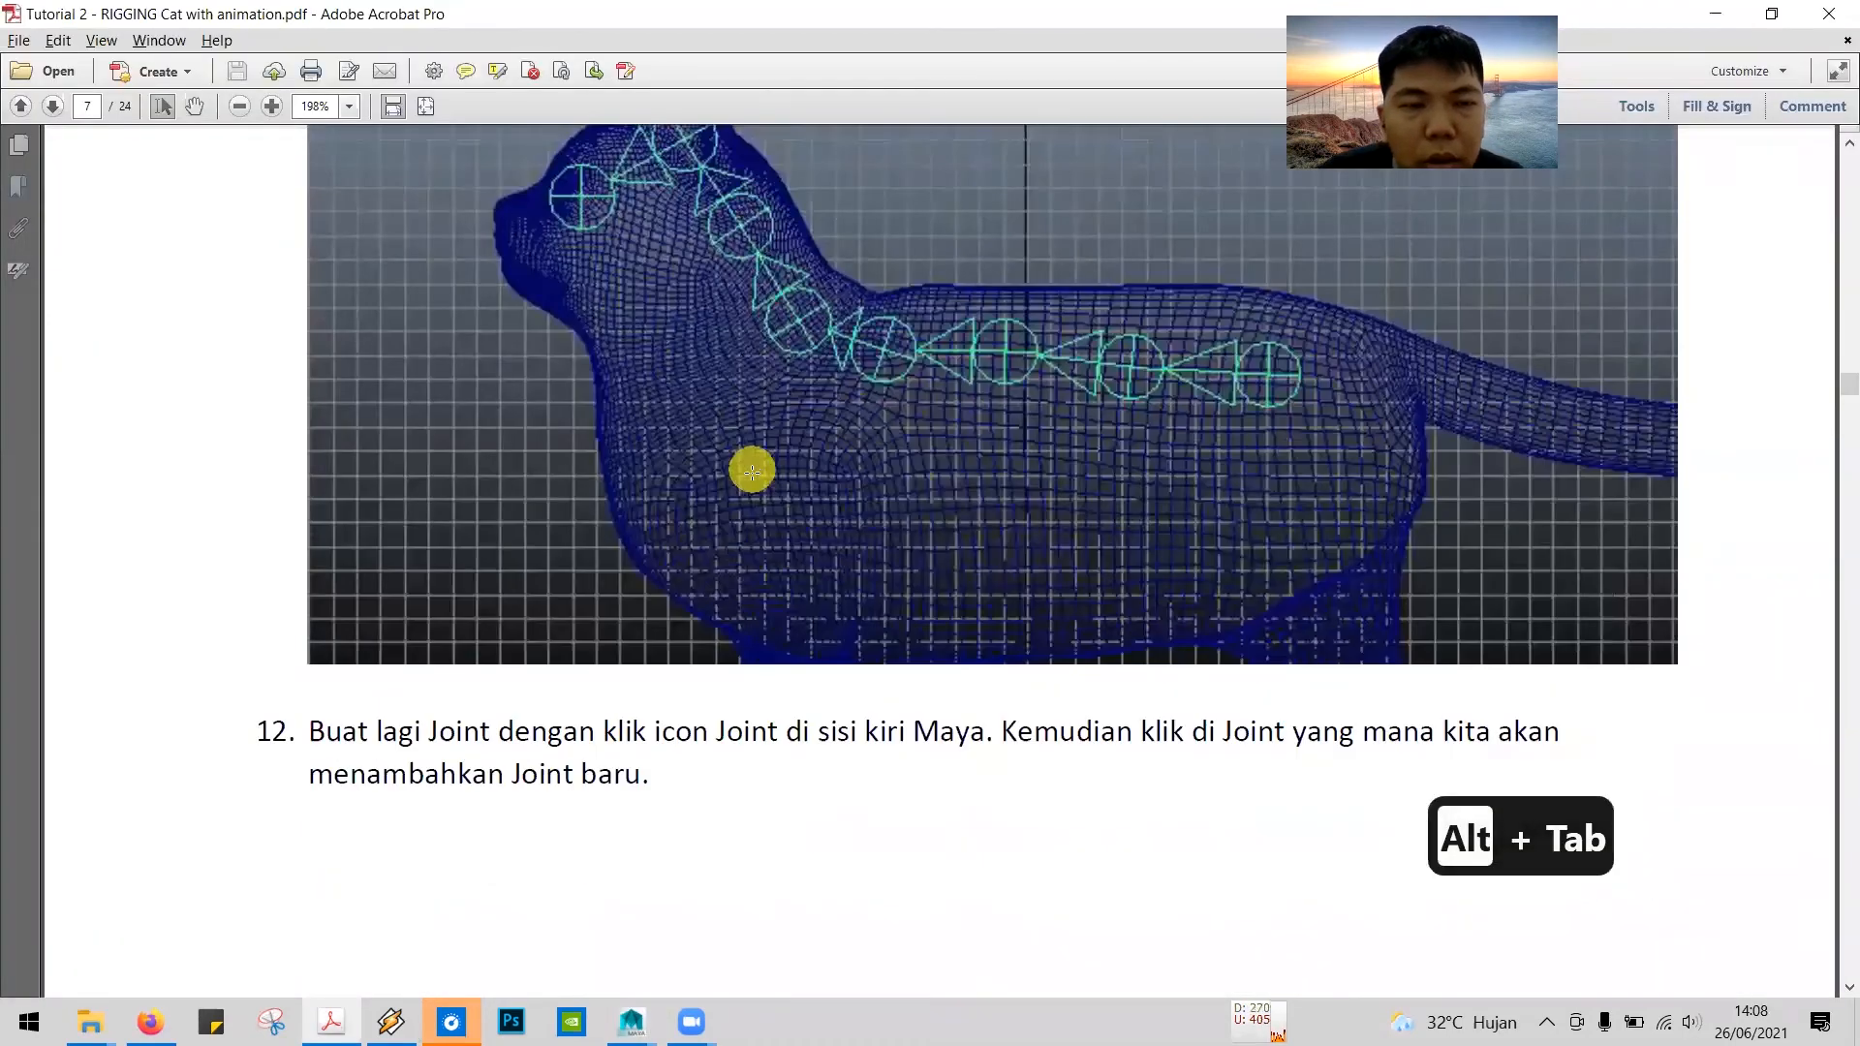
scroll(748, 473, down, 2)
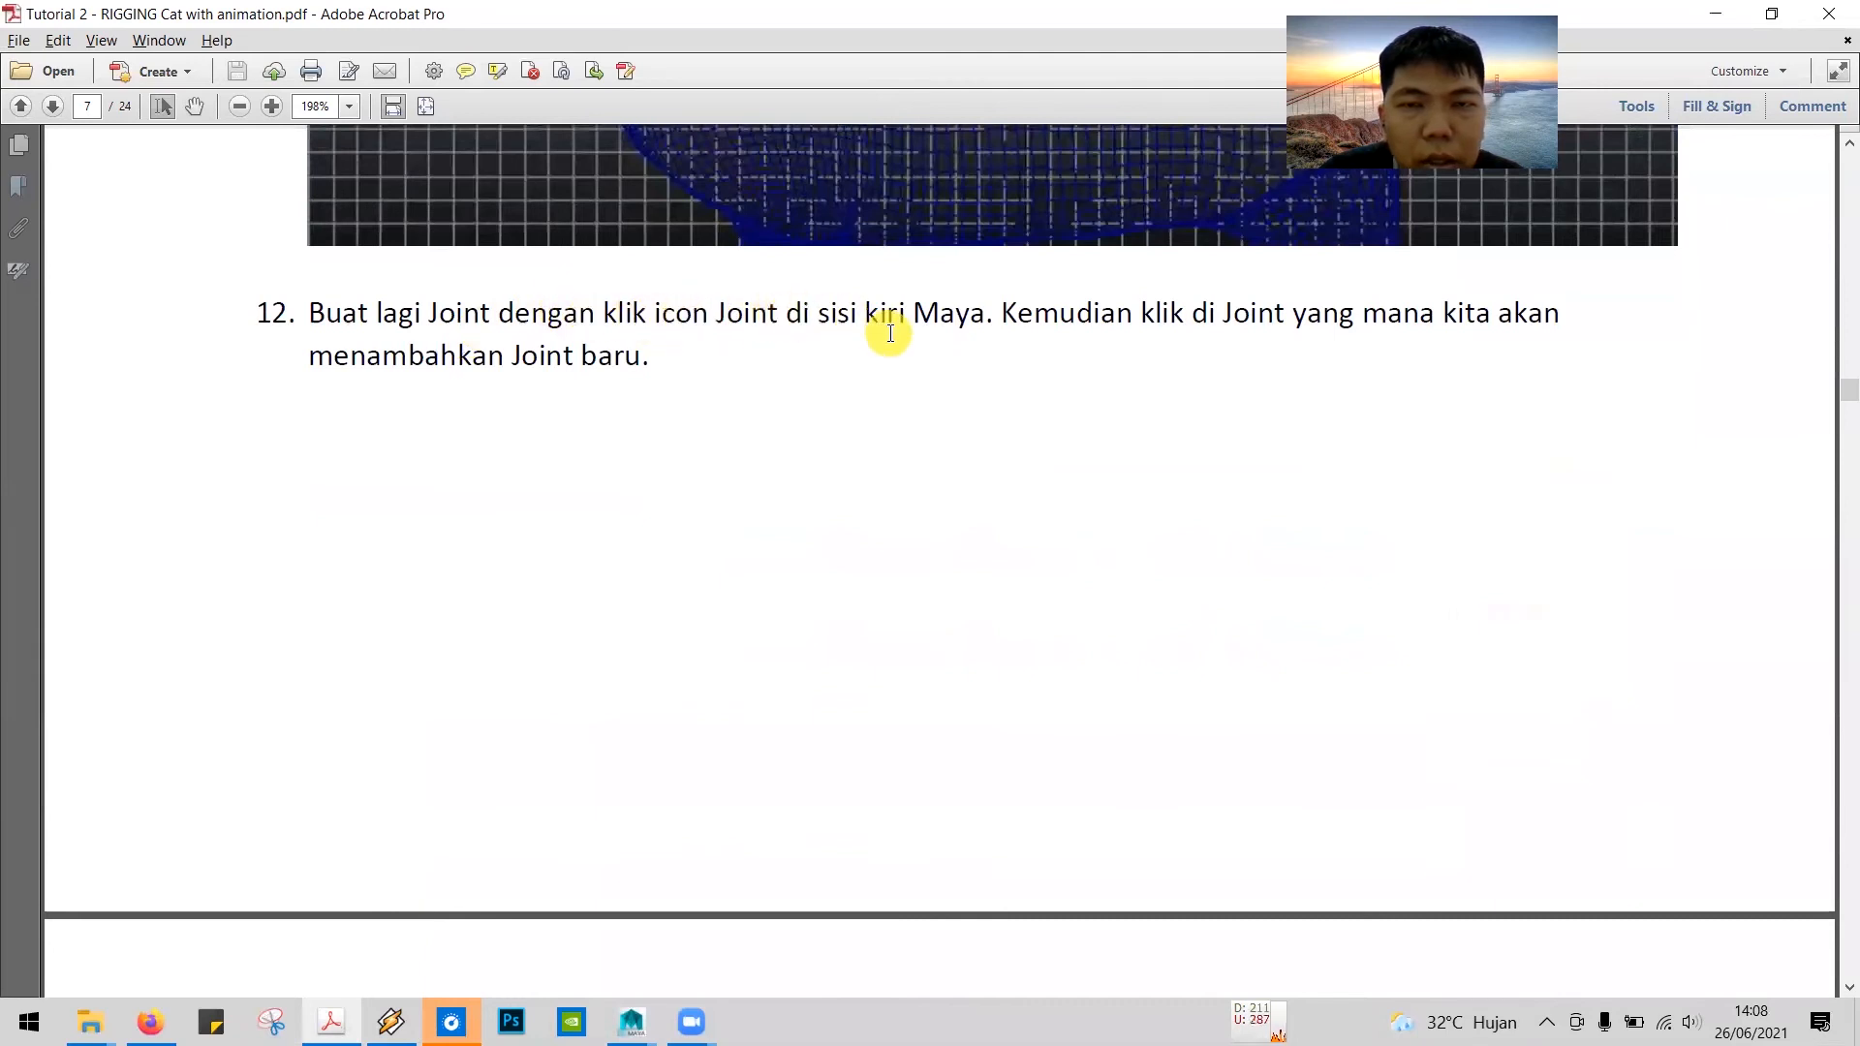
key(alt)
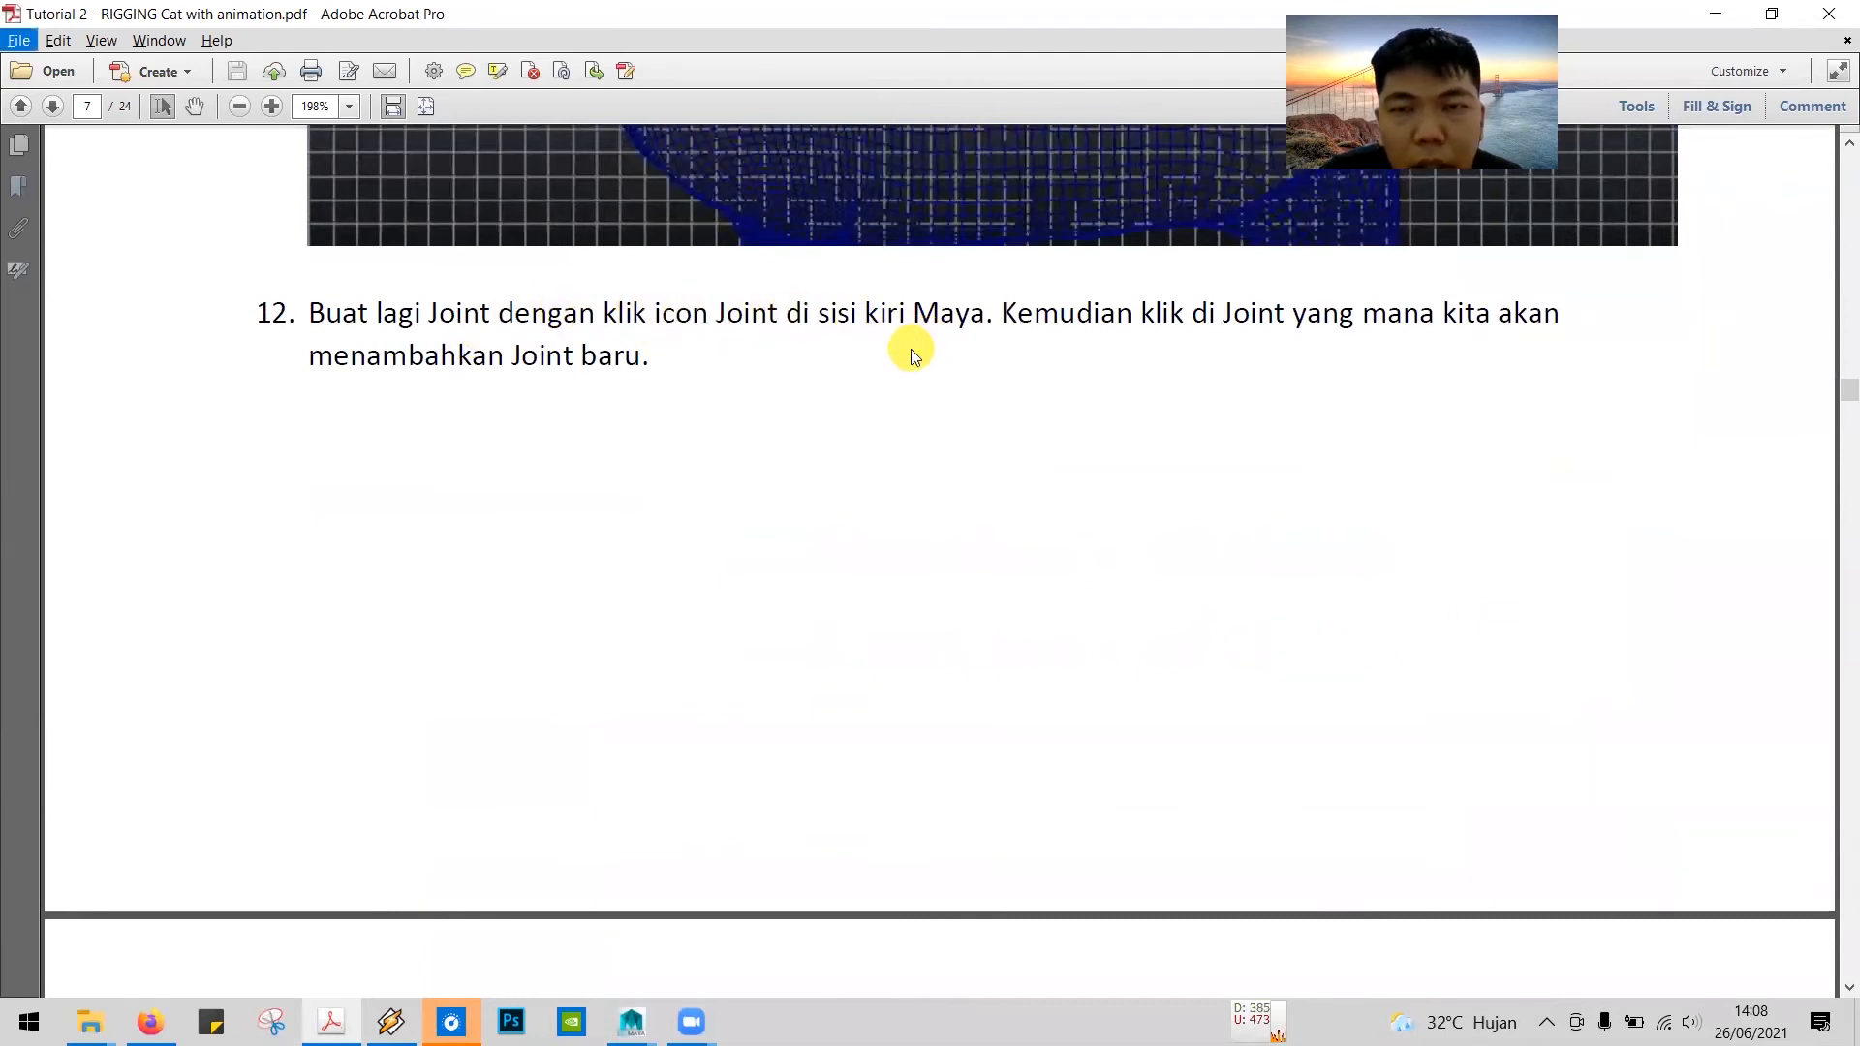
scroll(856, 372, down, 18)
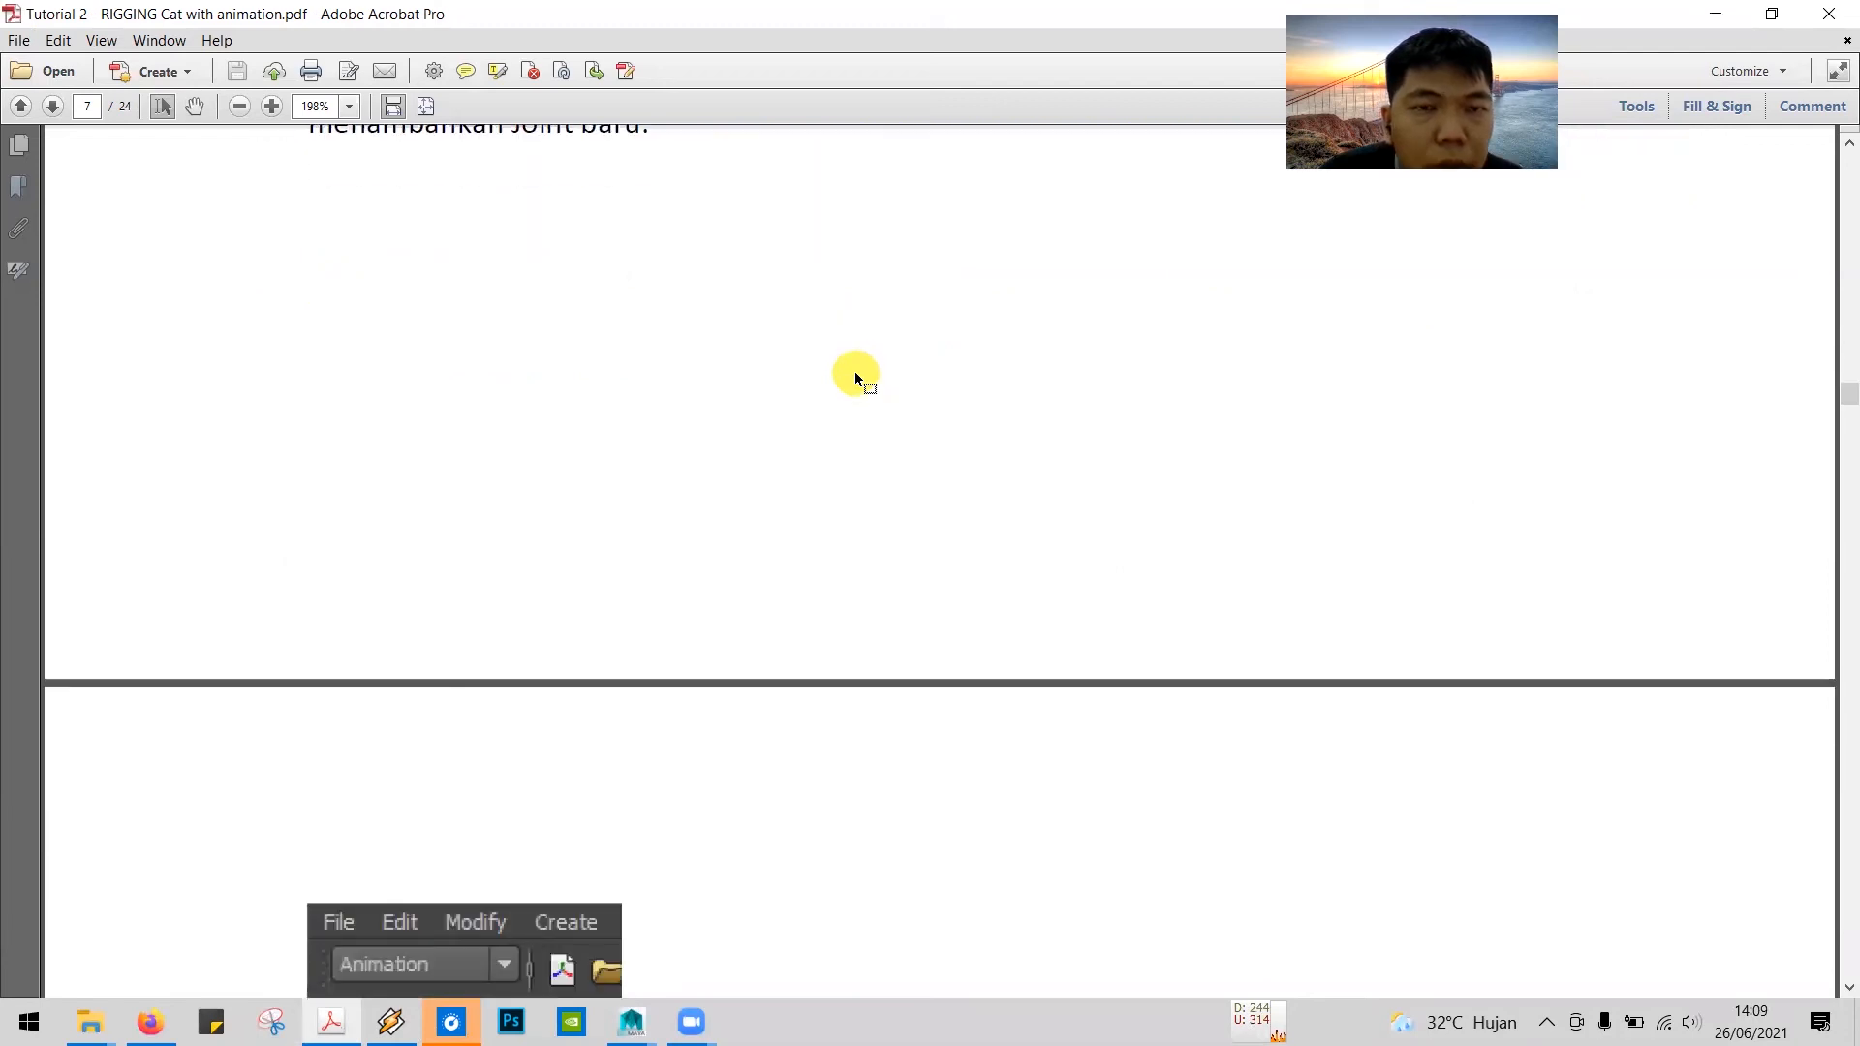
scroll(853, 375, down, 15)
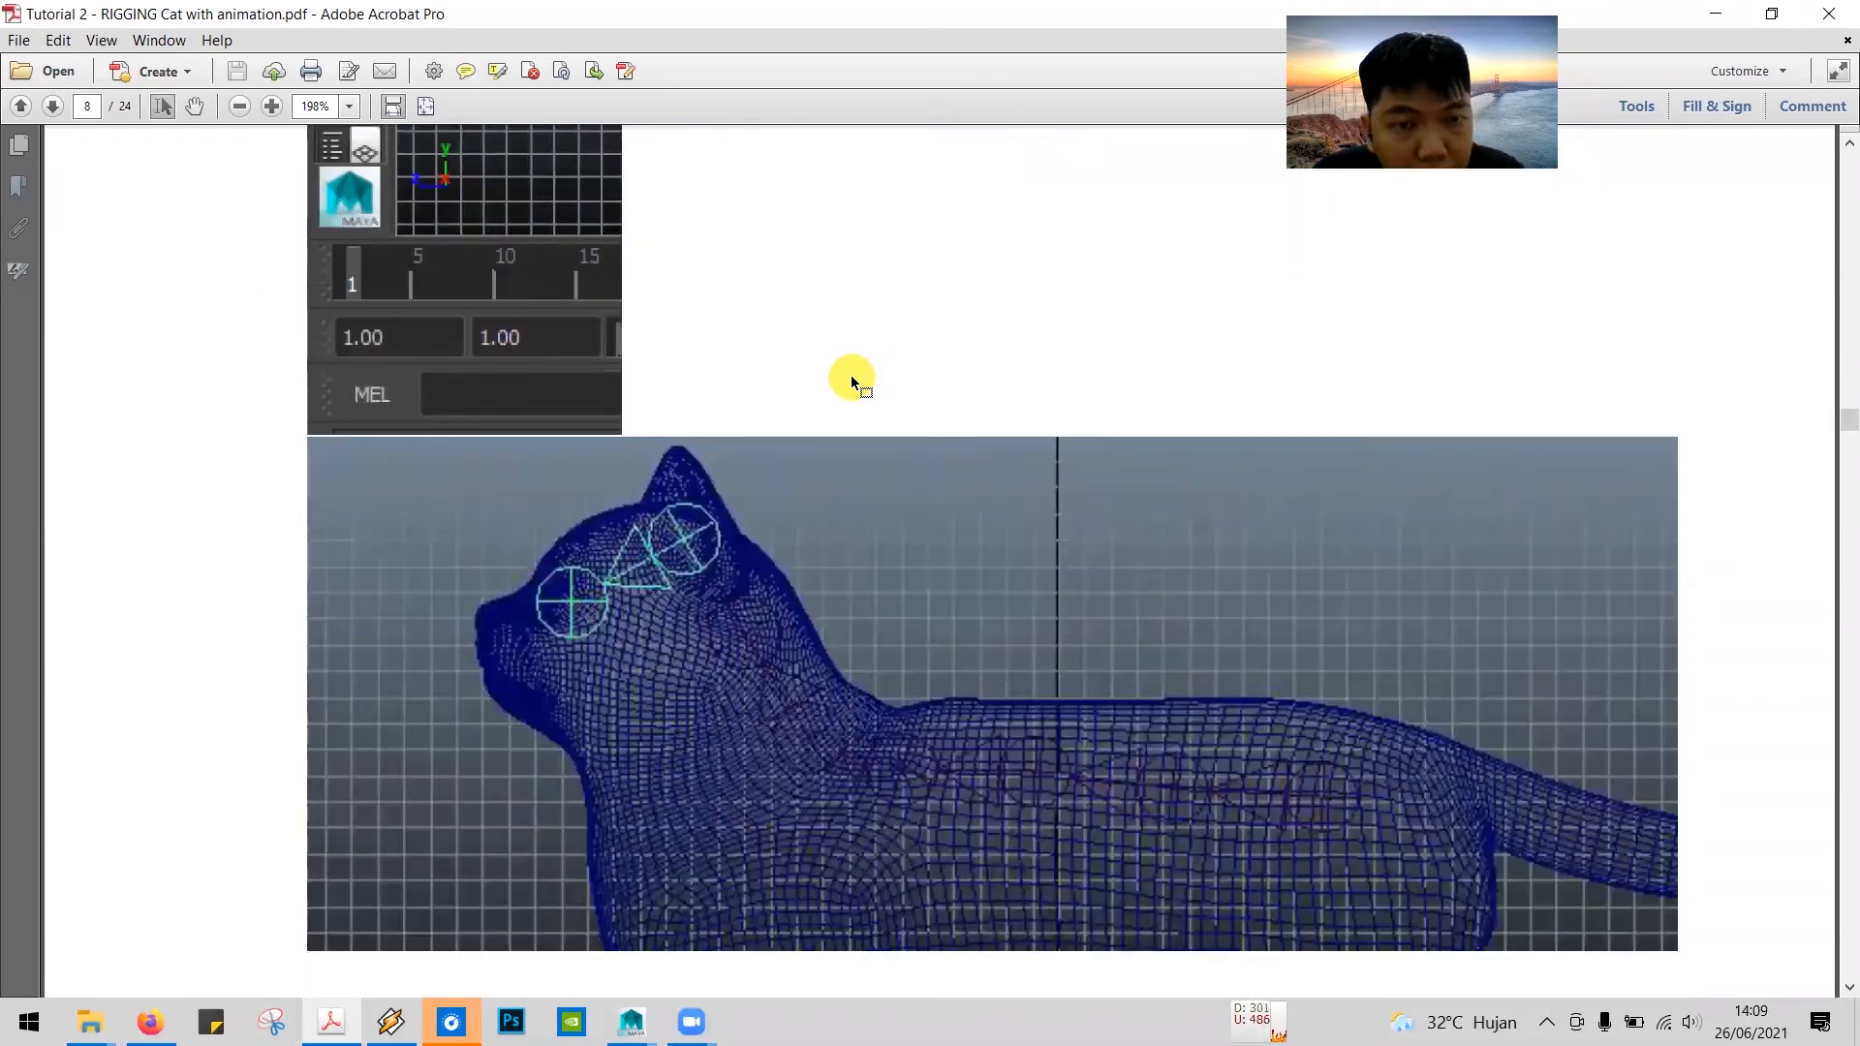
scroll(851, 380, down, 2)
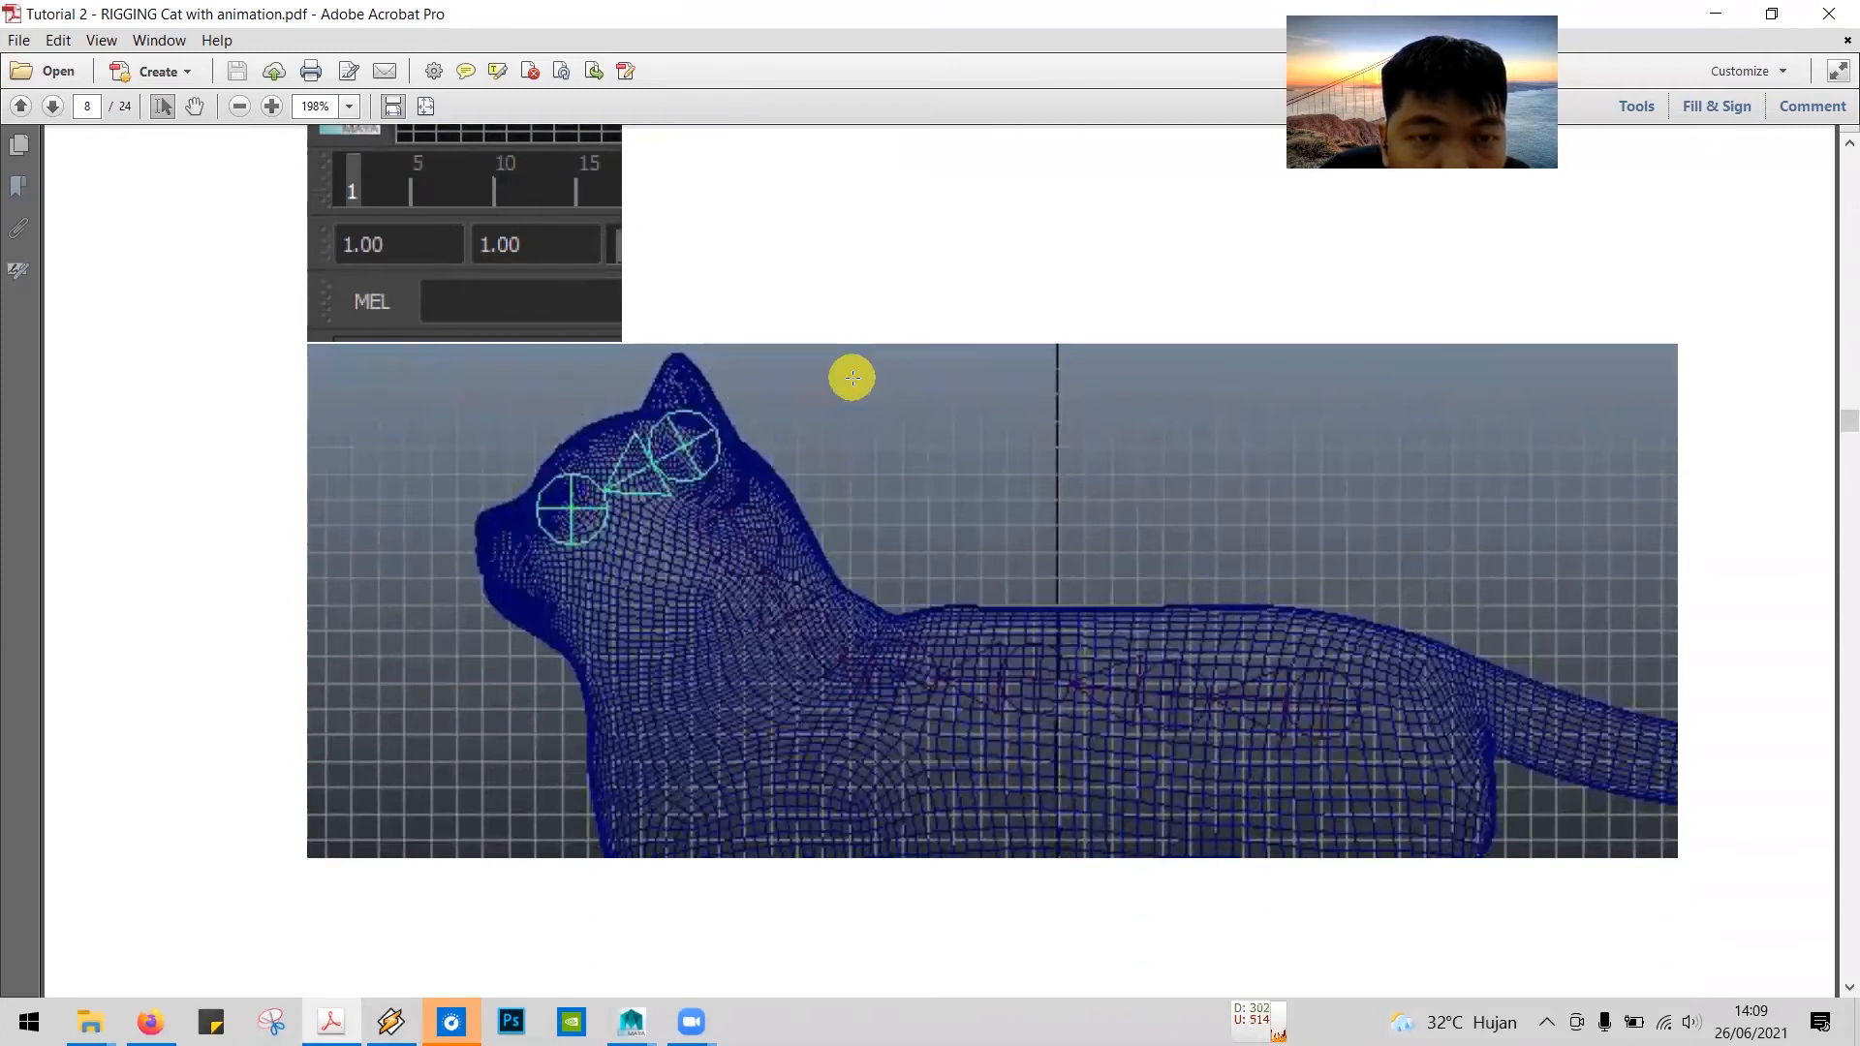
scroll(851, 378, down, 1)
scroll(851, 378, up, 20)
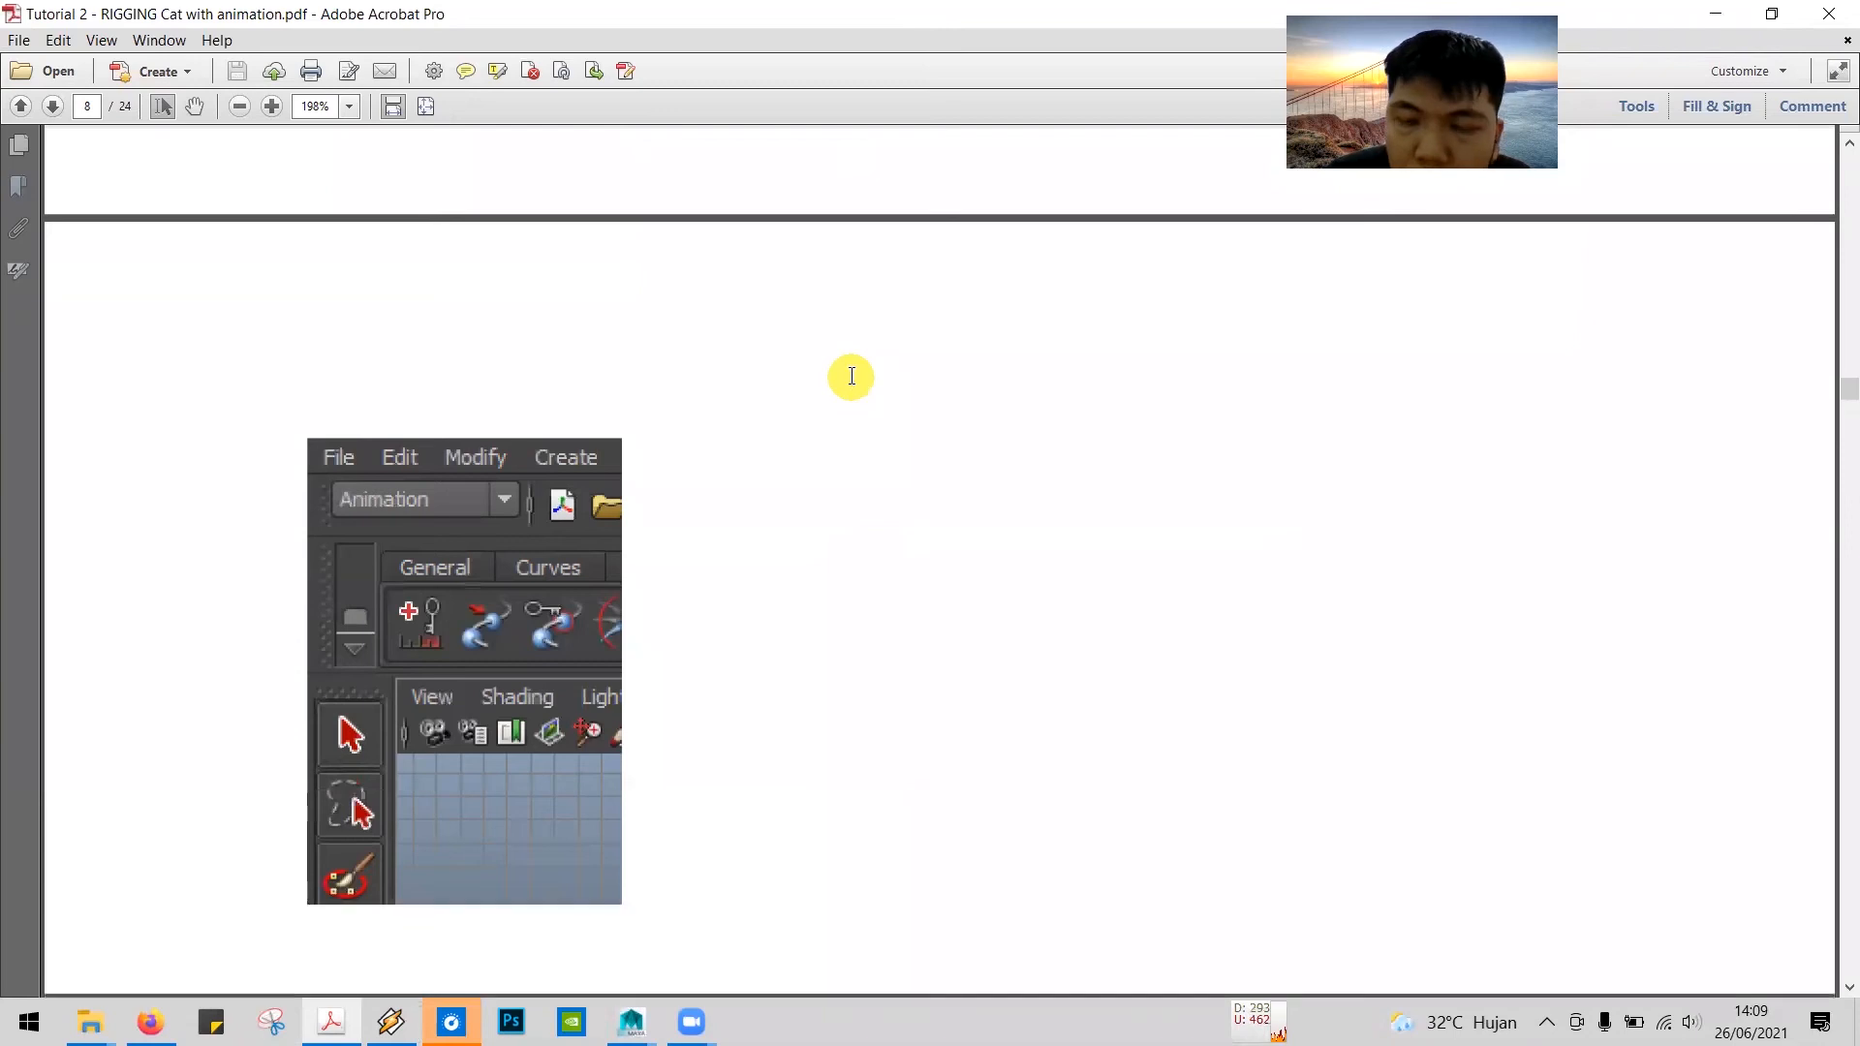
Step: Compare the pictures of tutorial steps 11 and 12, and read step 13 about the joints towards the cat's jaw
key(Page_Up)
key(Page_Up)
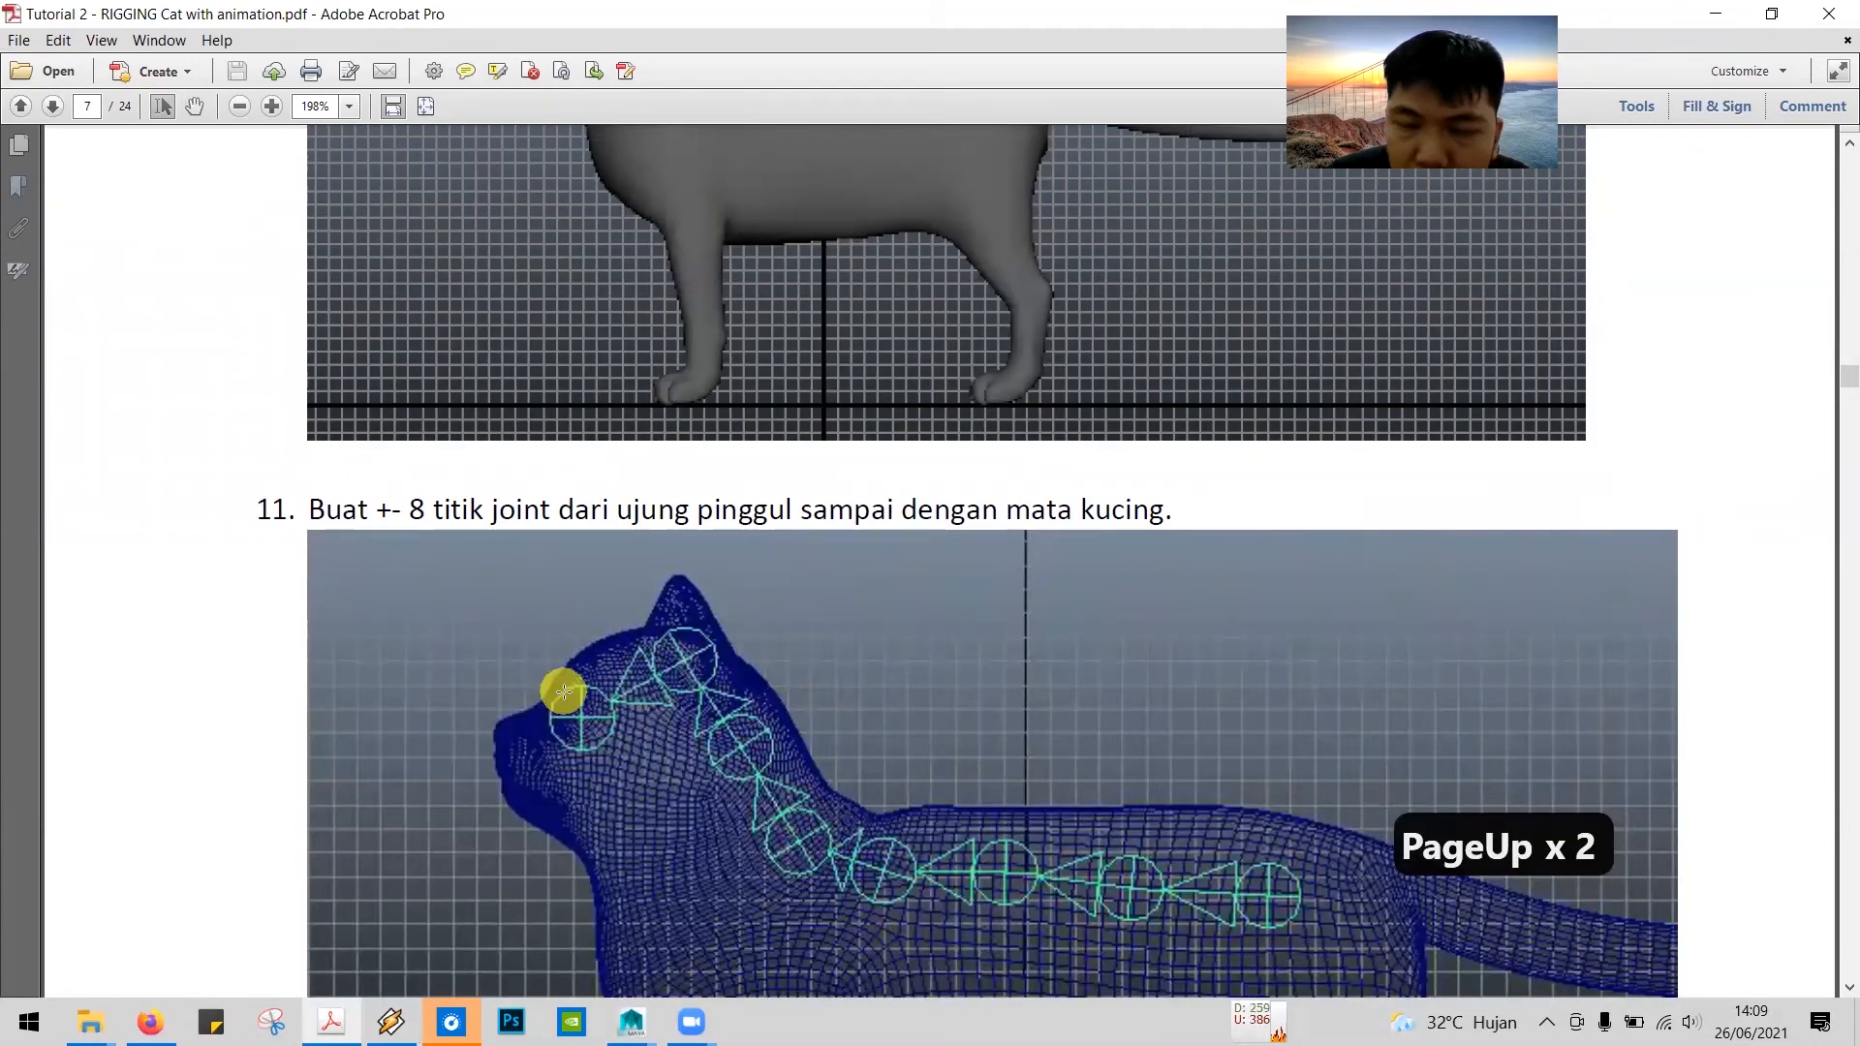
key(Page_Down)
key(Page_Down)
key(Page_Down)
key(Page_Down)
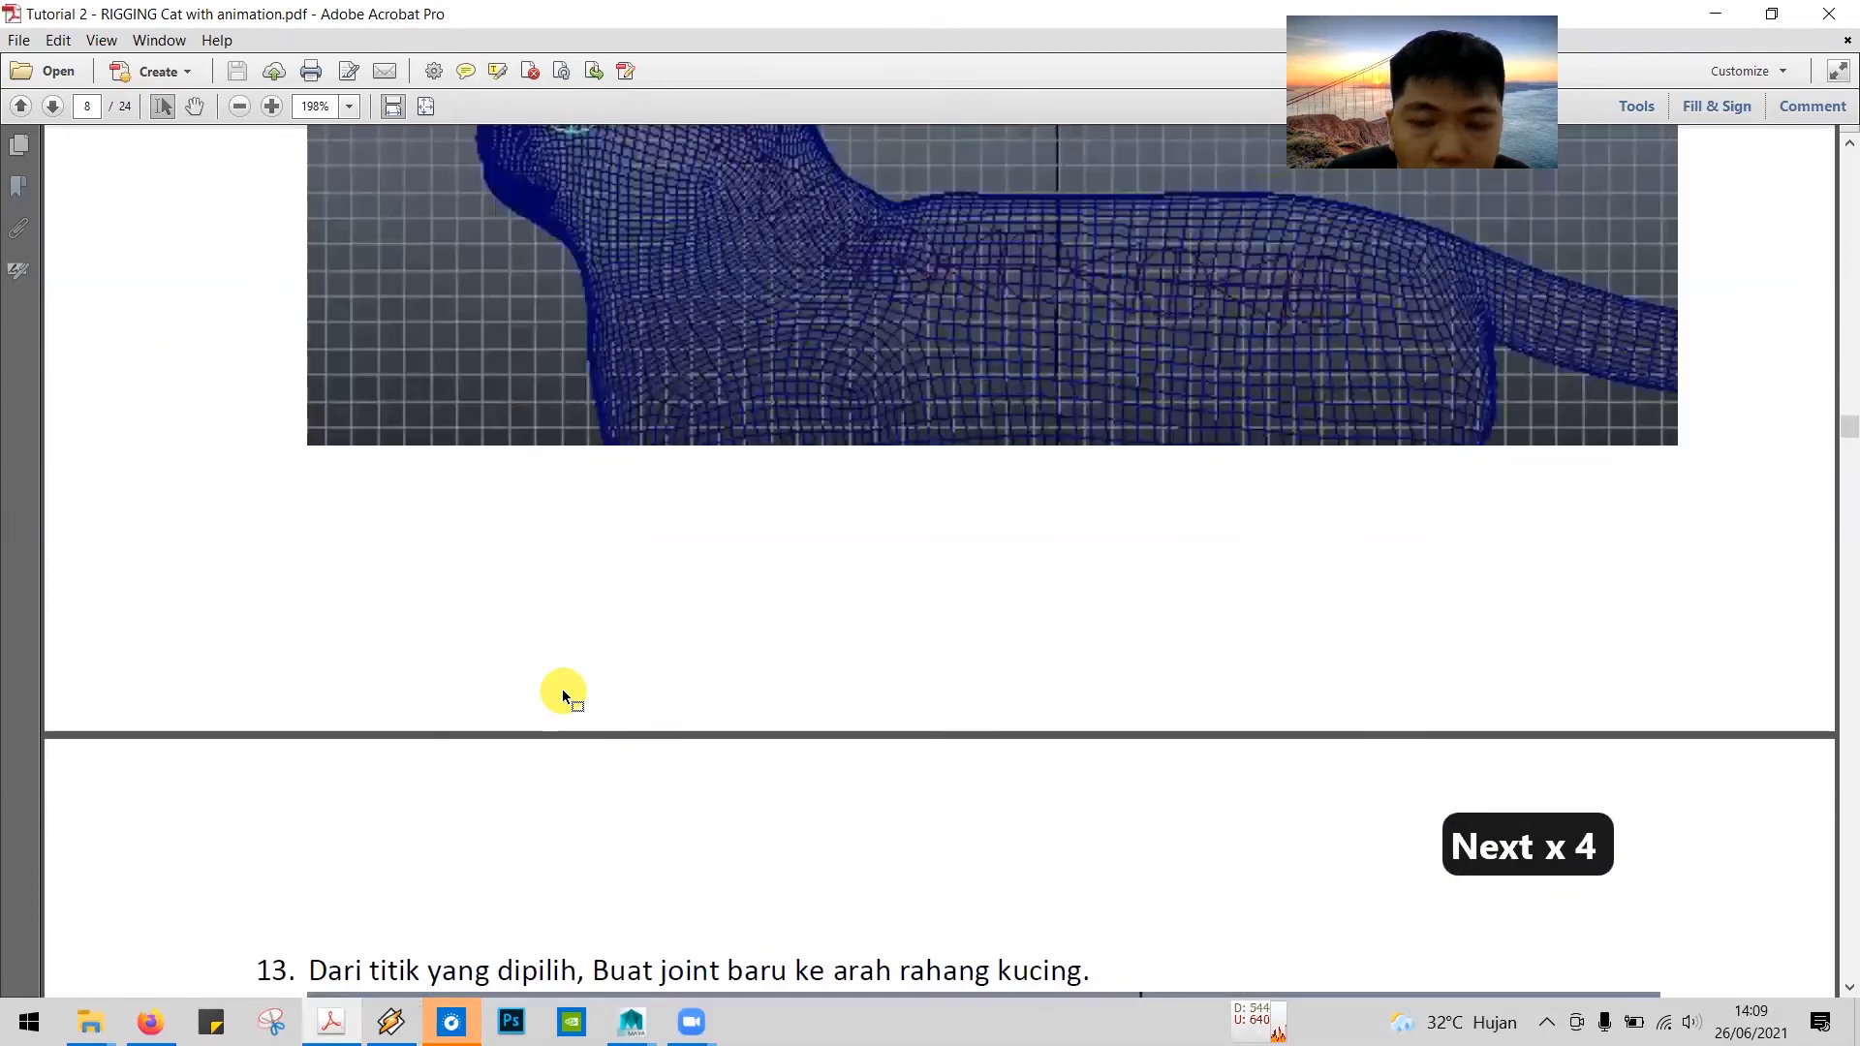
scroll(673, 598, up, 5)
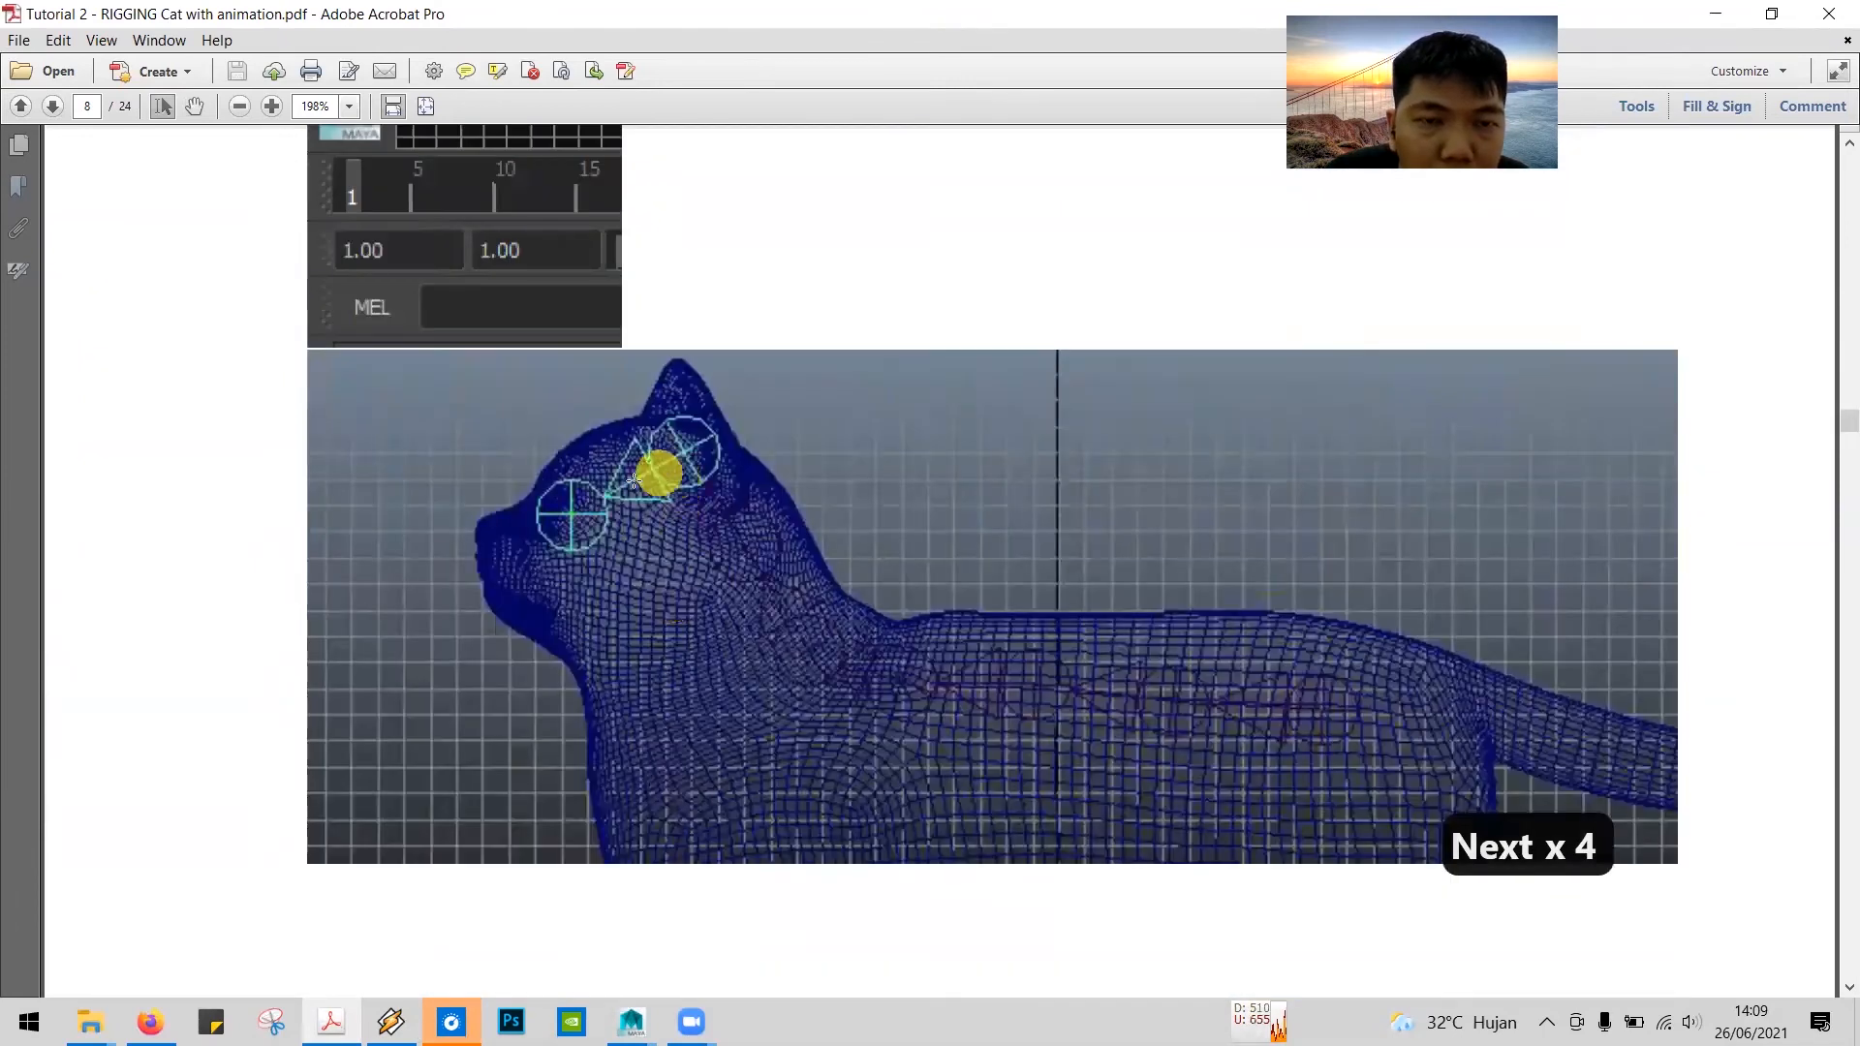
scroll(628, 585, down, 3)
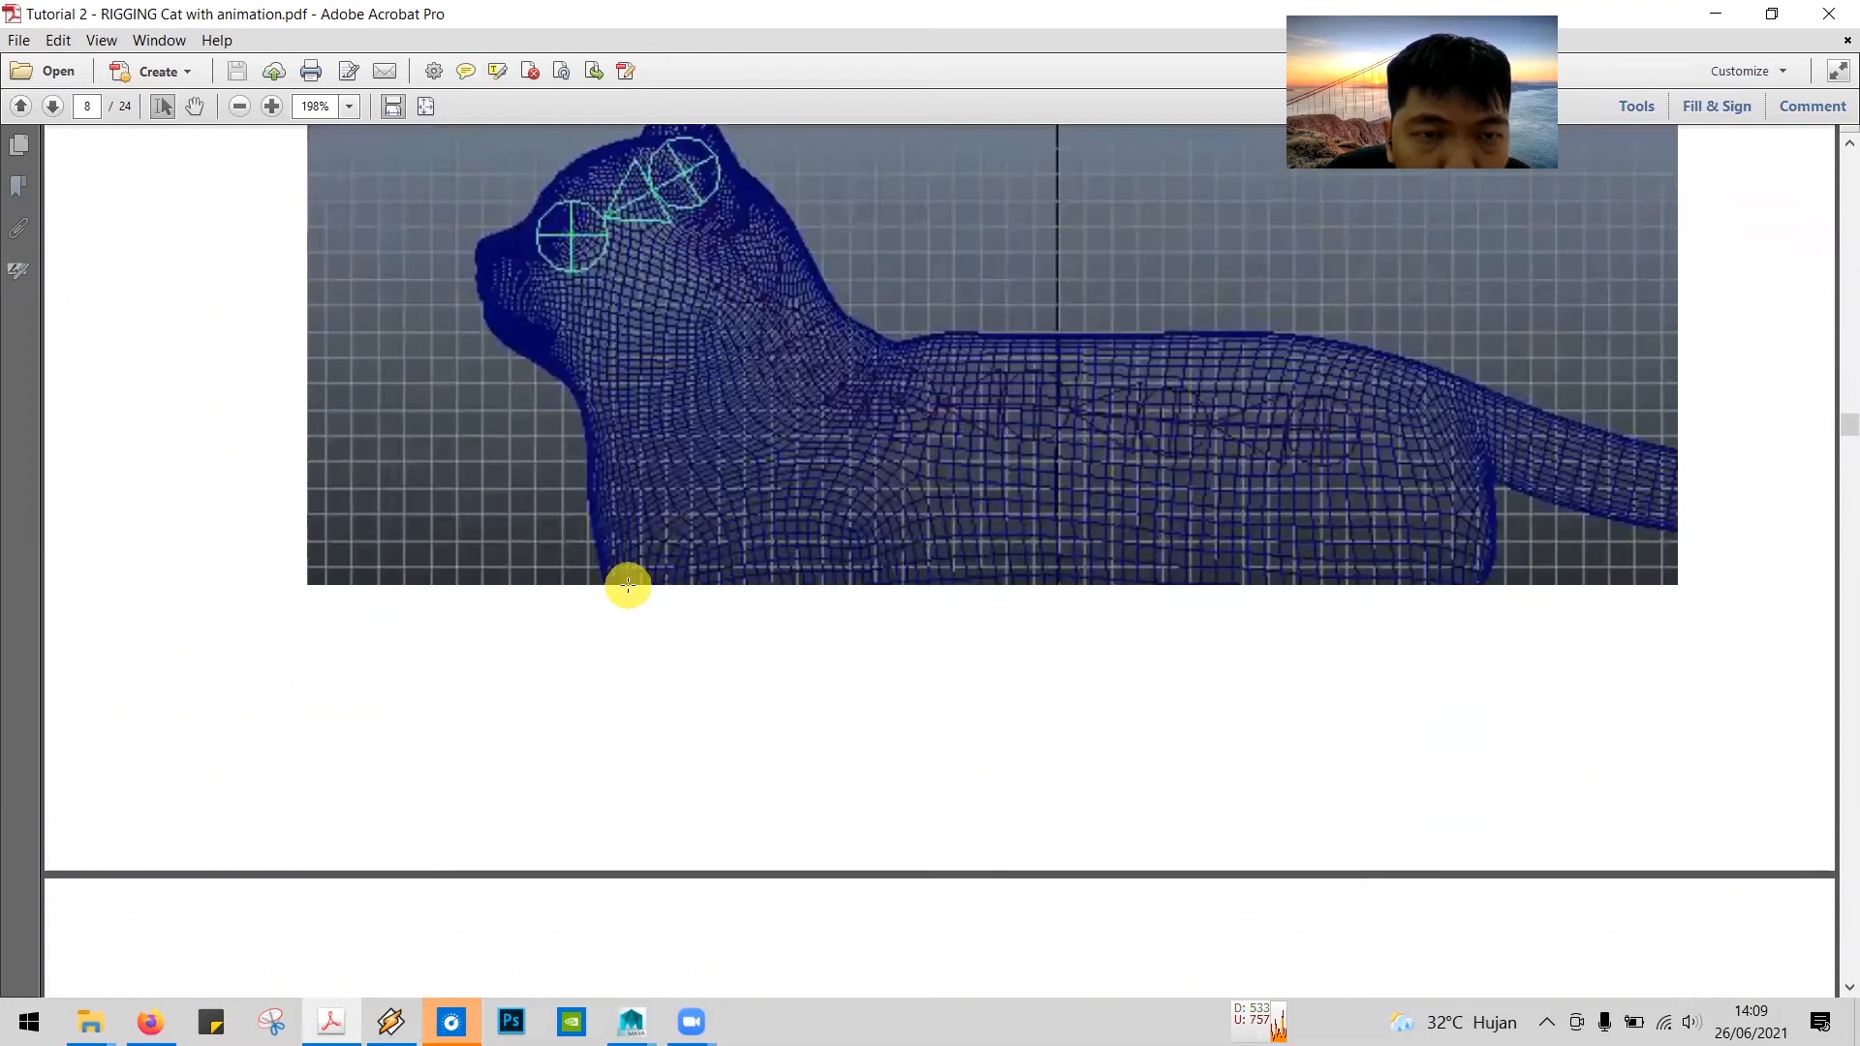
scroll(628, 587, down, 6)
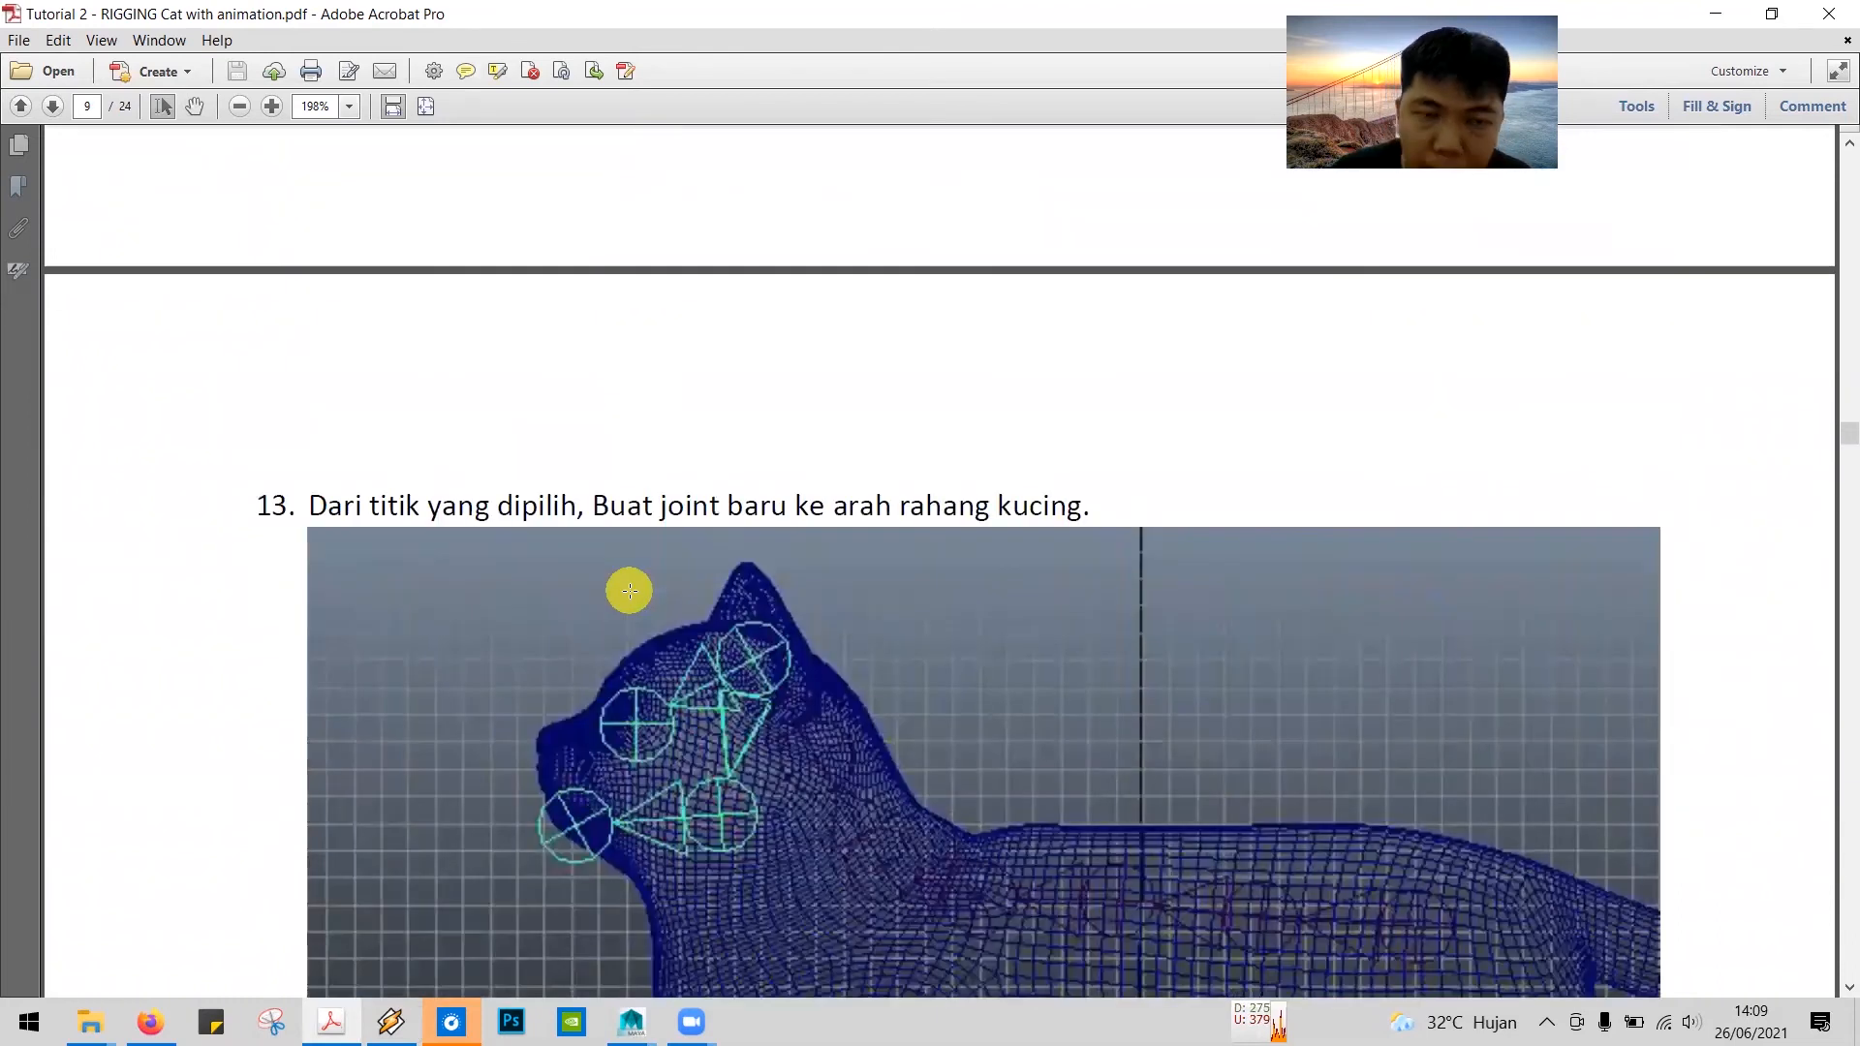
scroll(629, 591, down, 1)
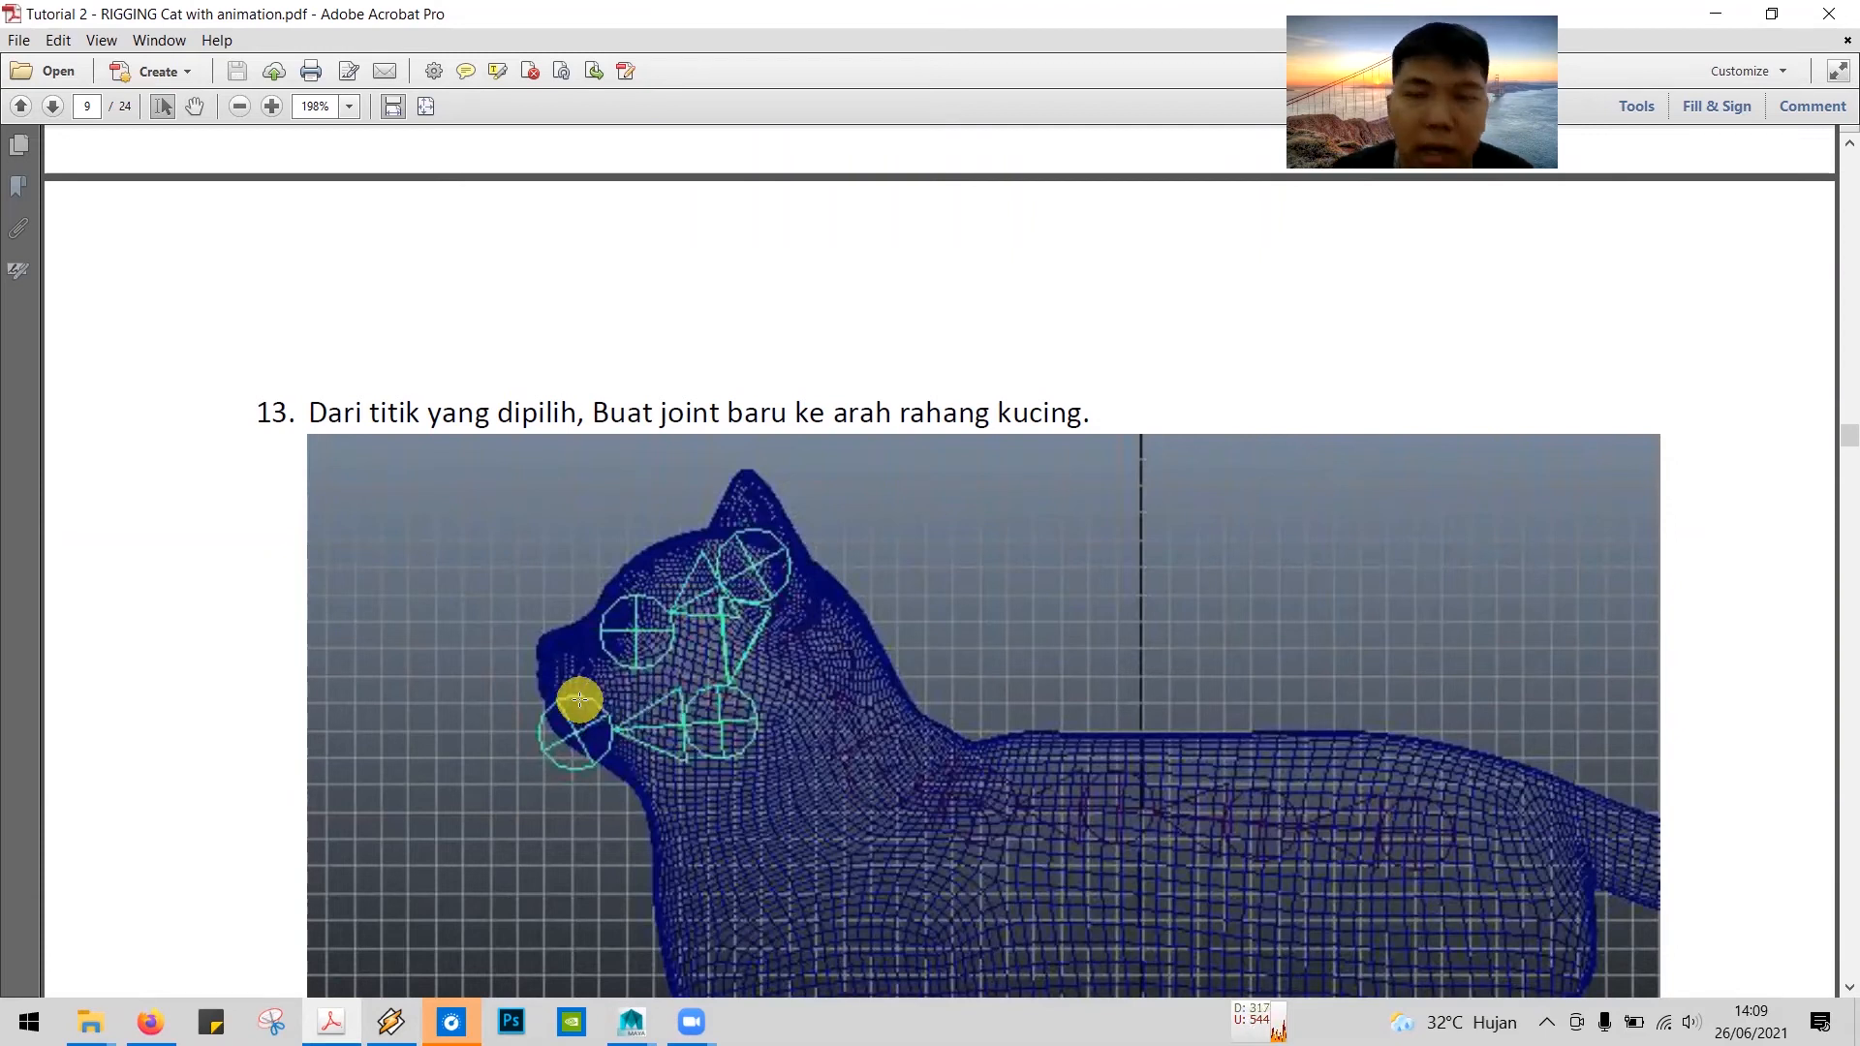
Step: In Maya, create a separate two-joint chain from the back of the cat's jaw to the mouth
key(alt+Tab)
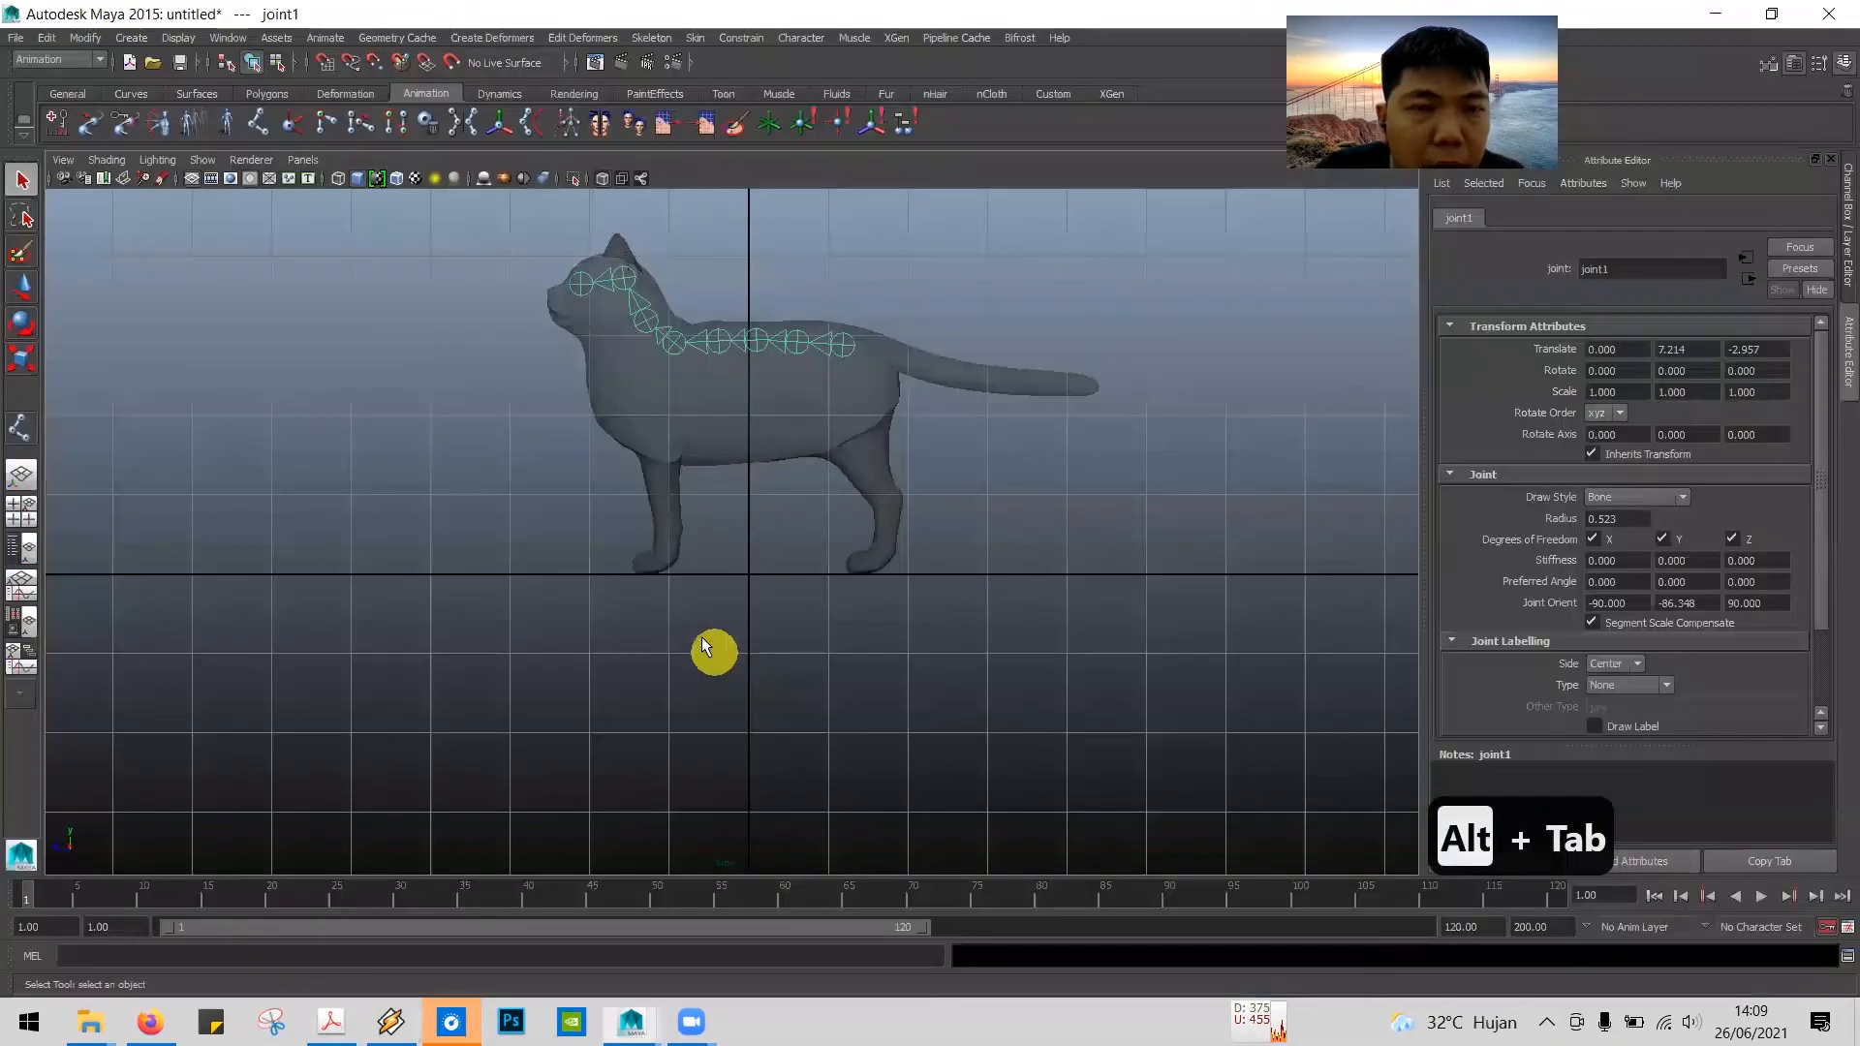
click(19, 432)
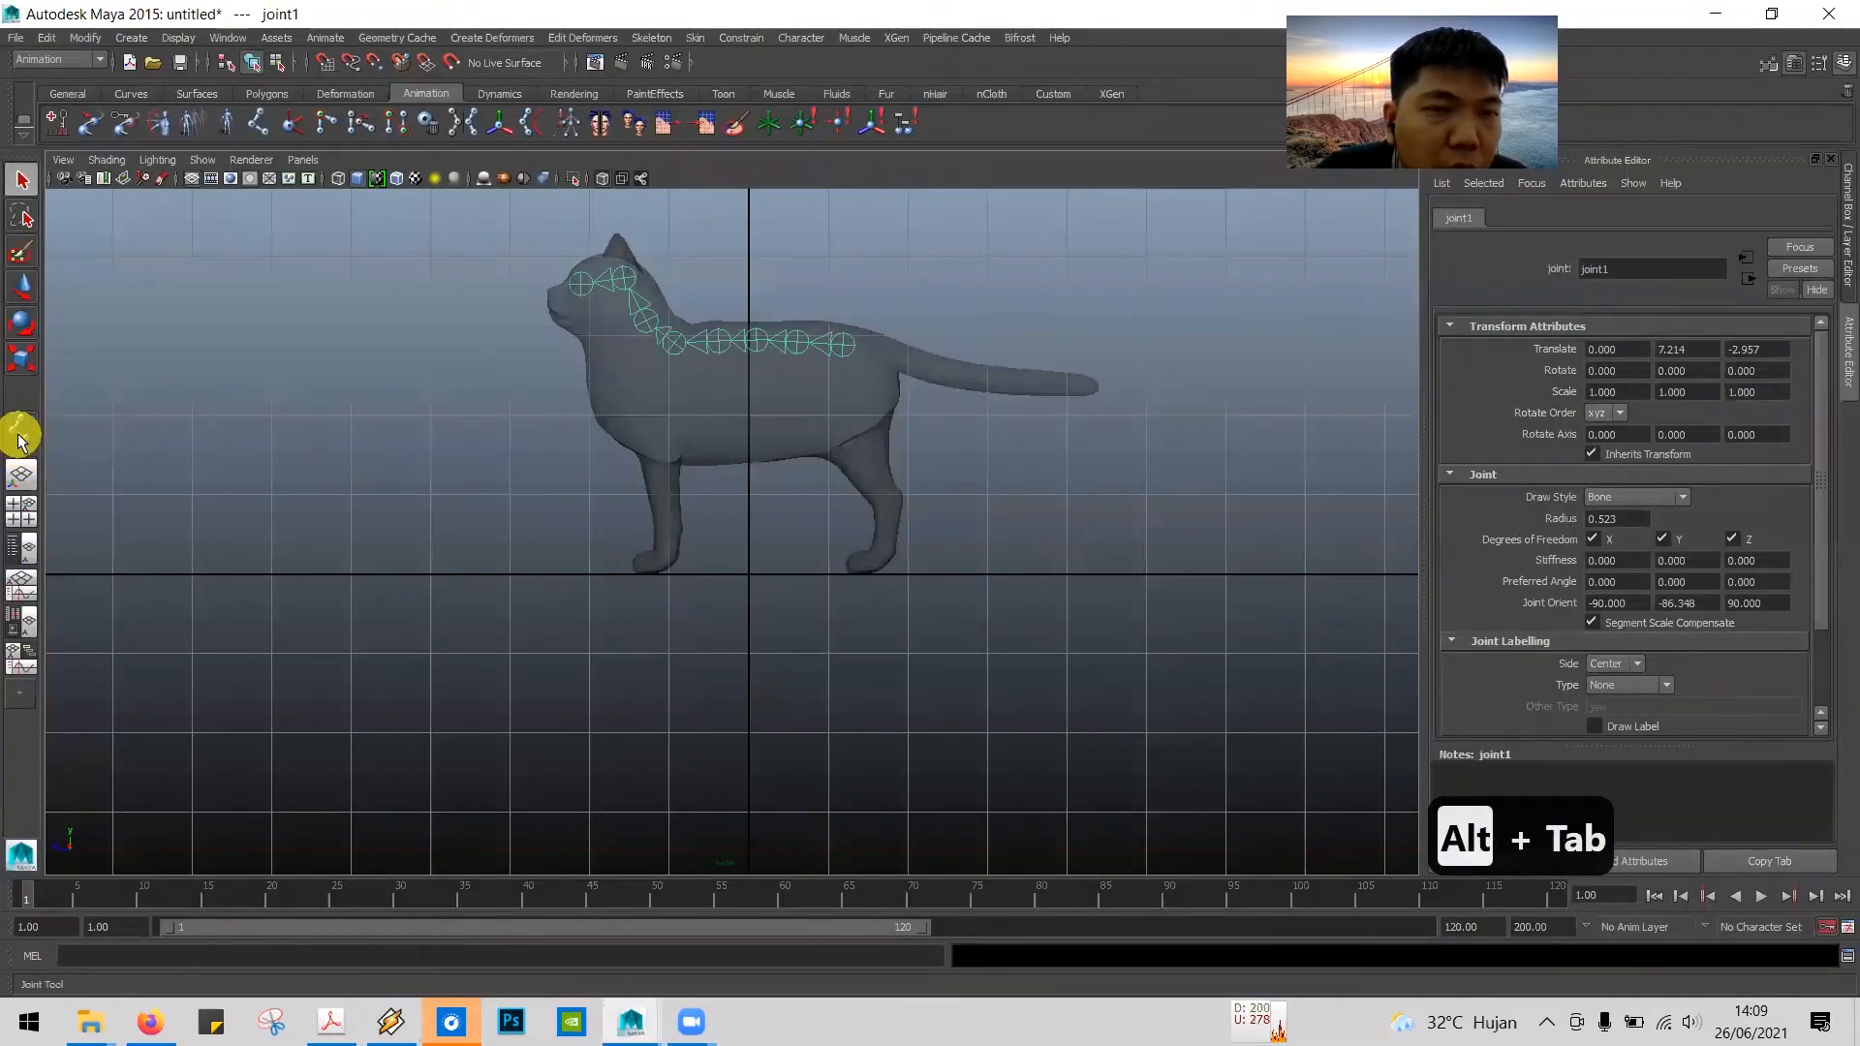
click(604, 314)
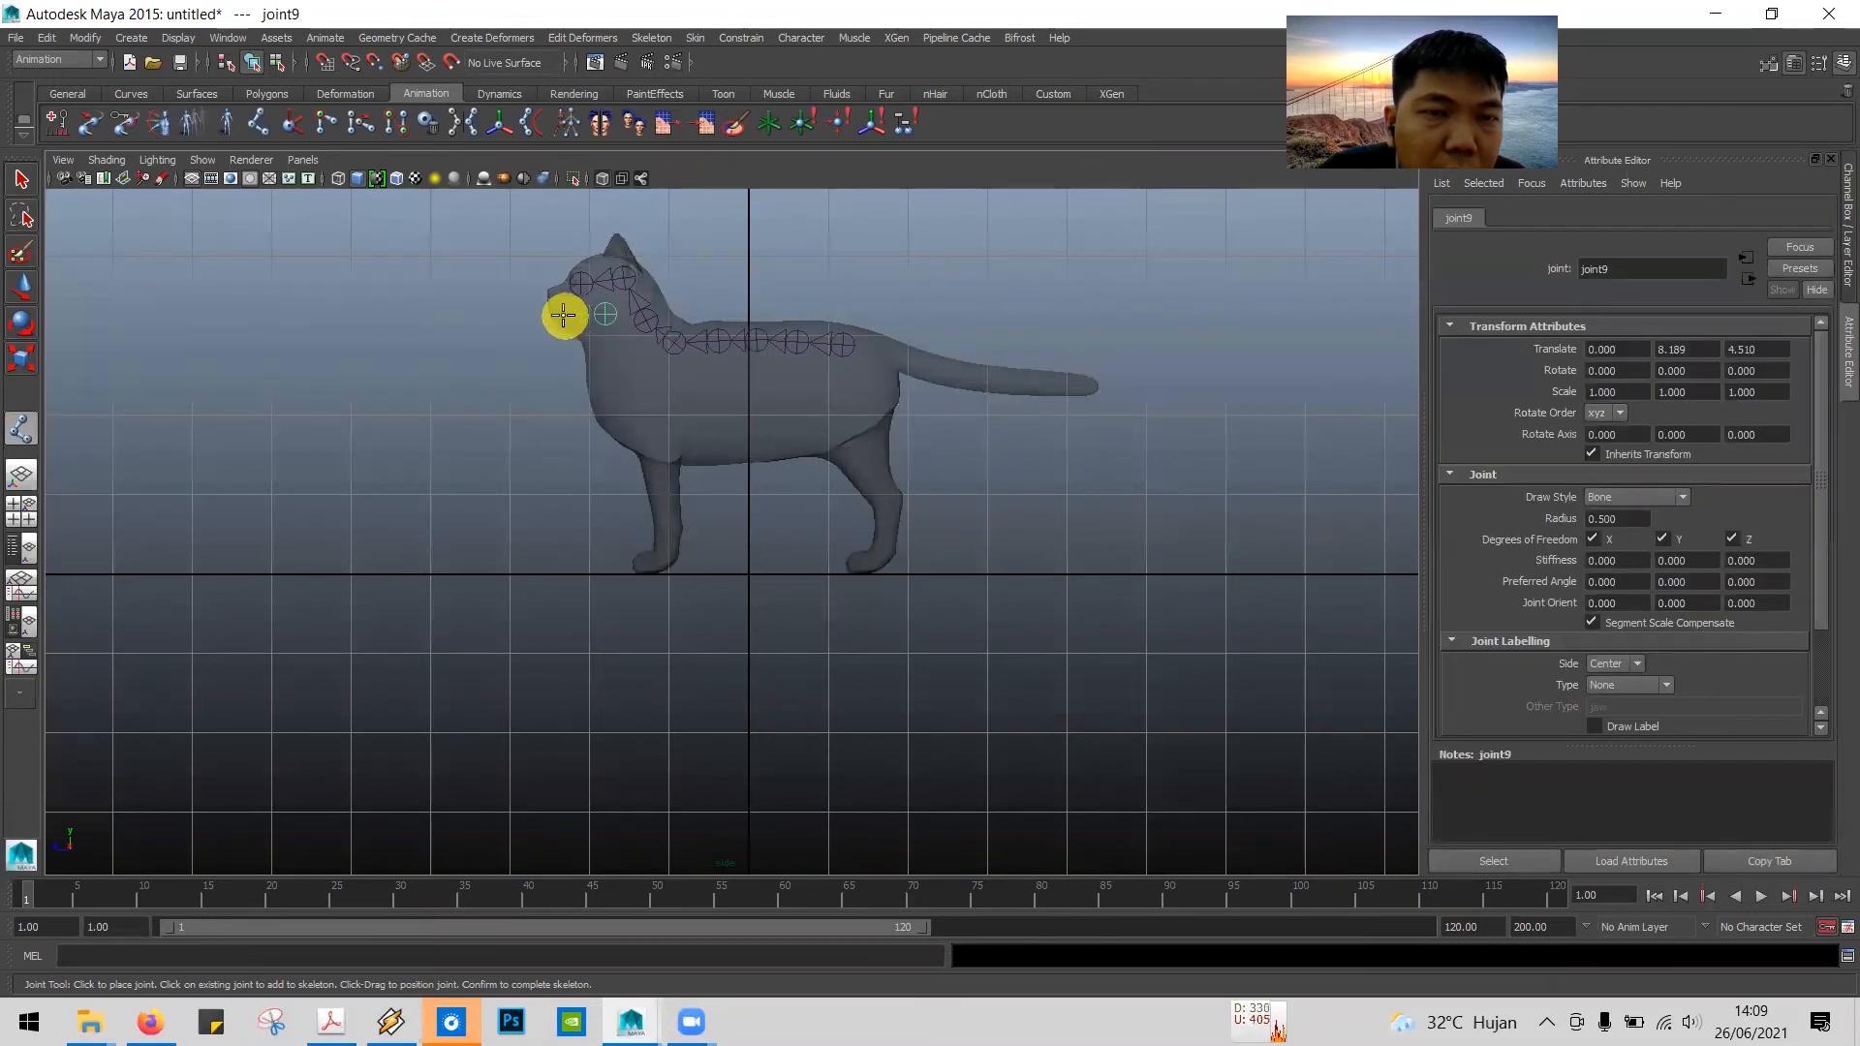
click(565, 316)
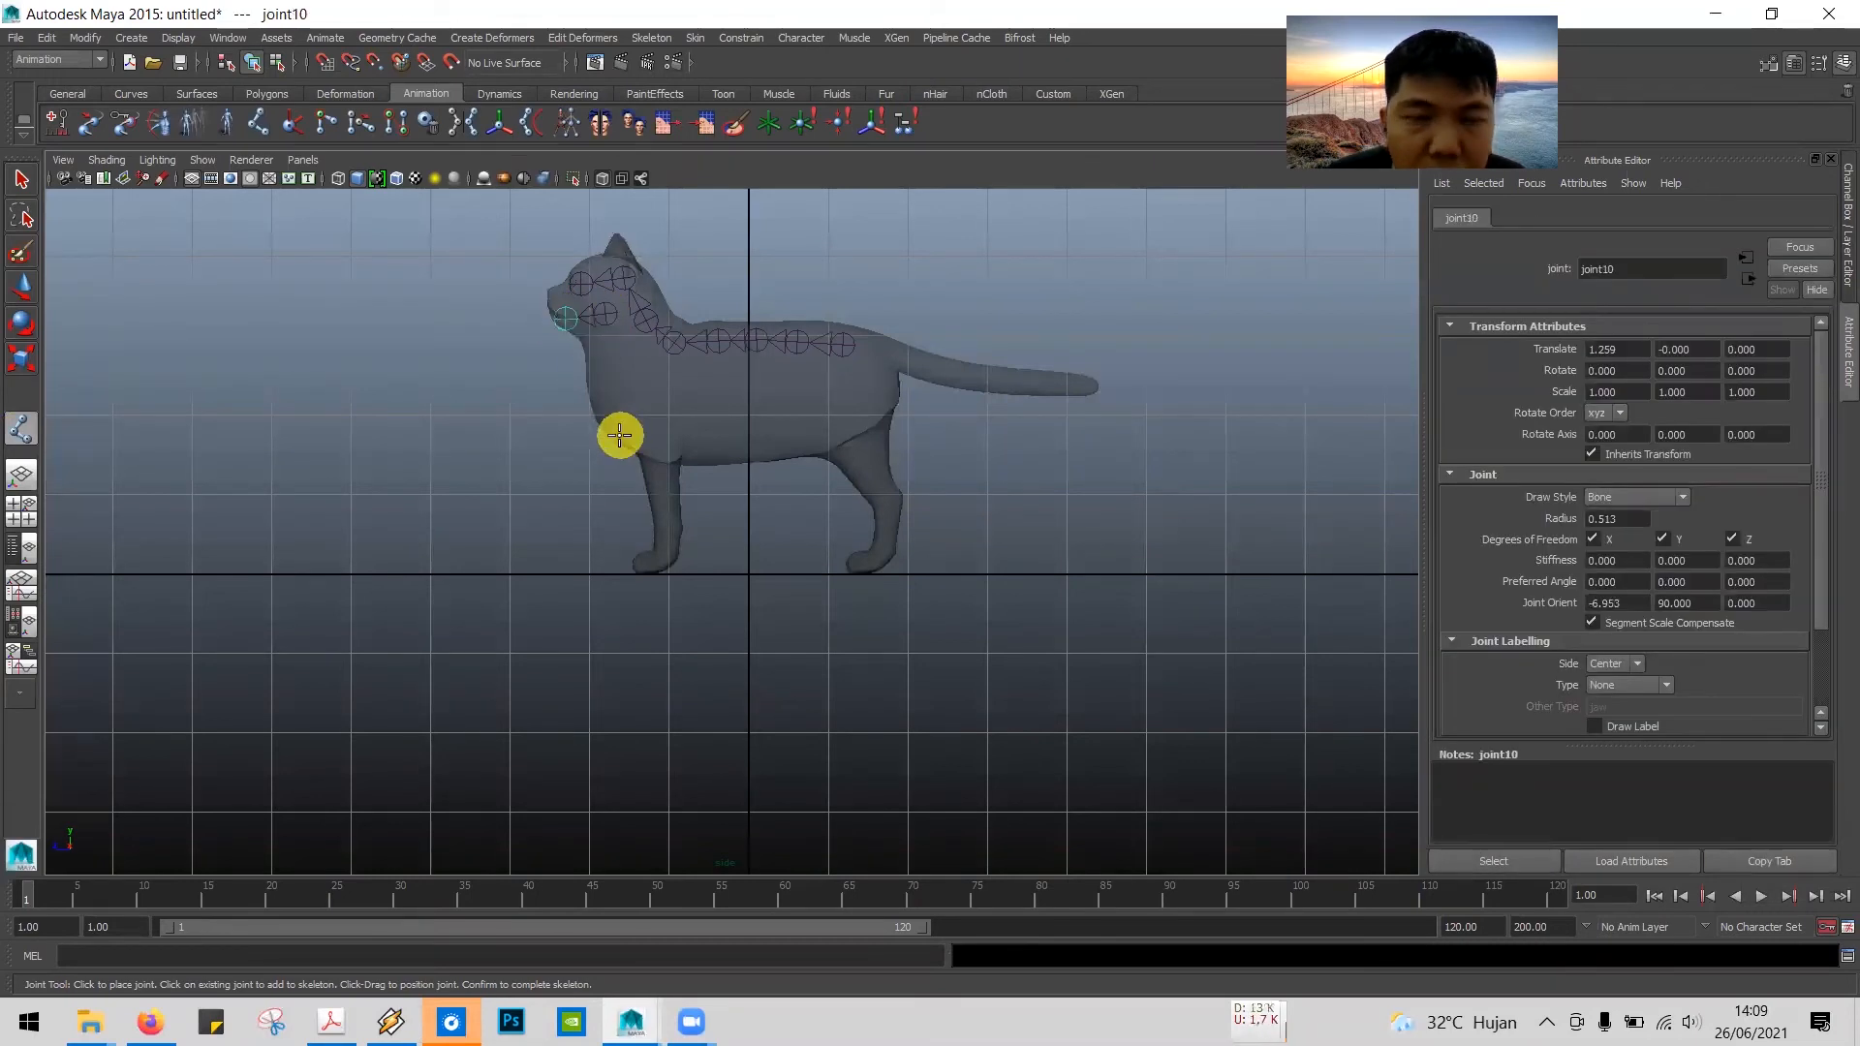
key(Return)
Step: Recheck tutorial step 13 in the PDF, and parent the jaw chain to the back-of-head joint in Maya
key(alt+Tab)
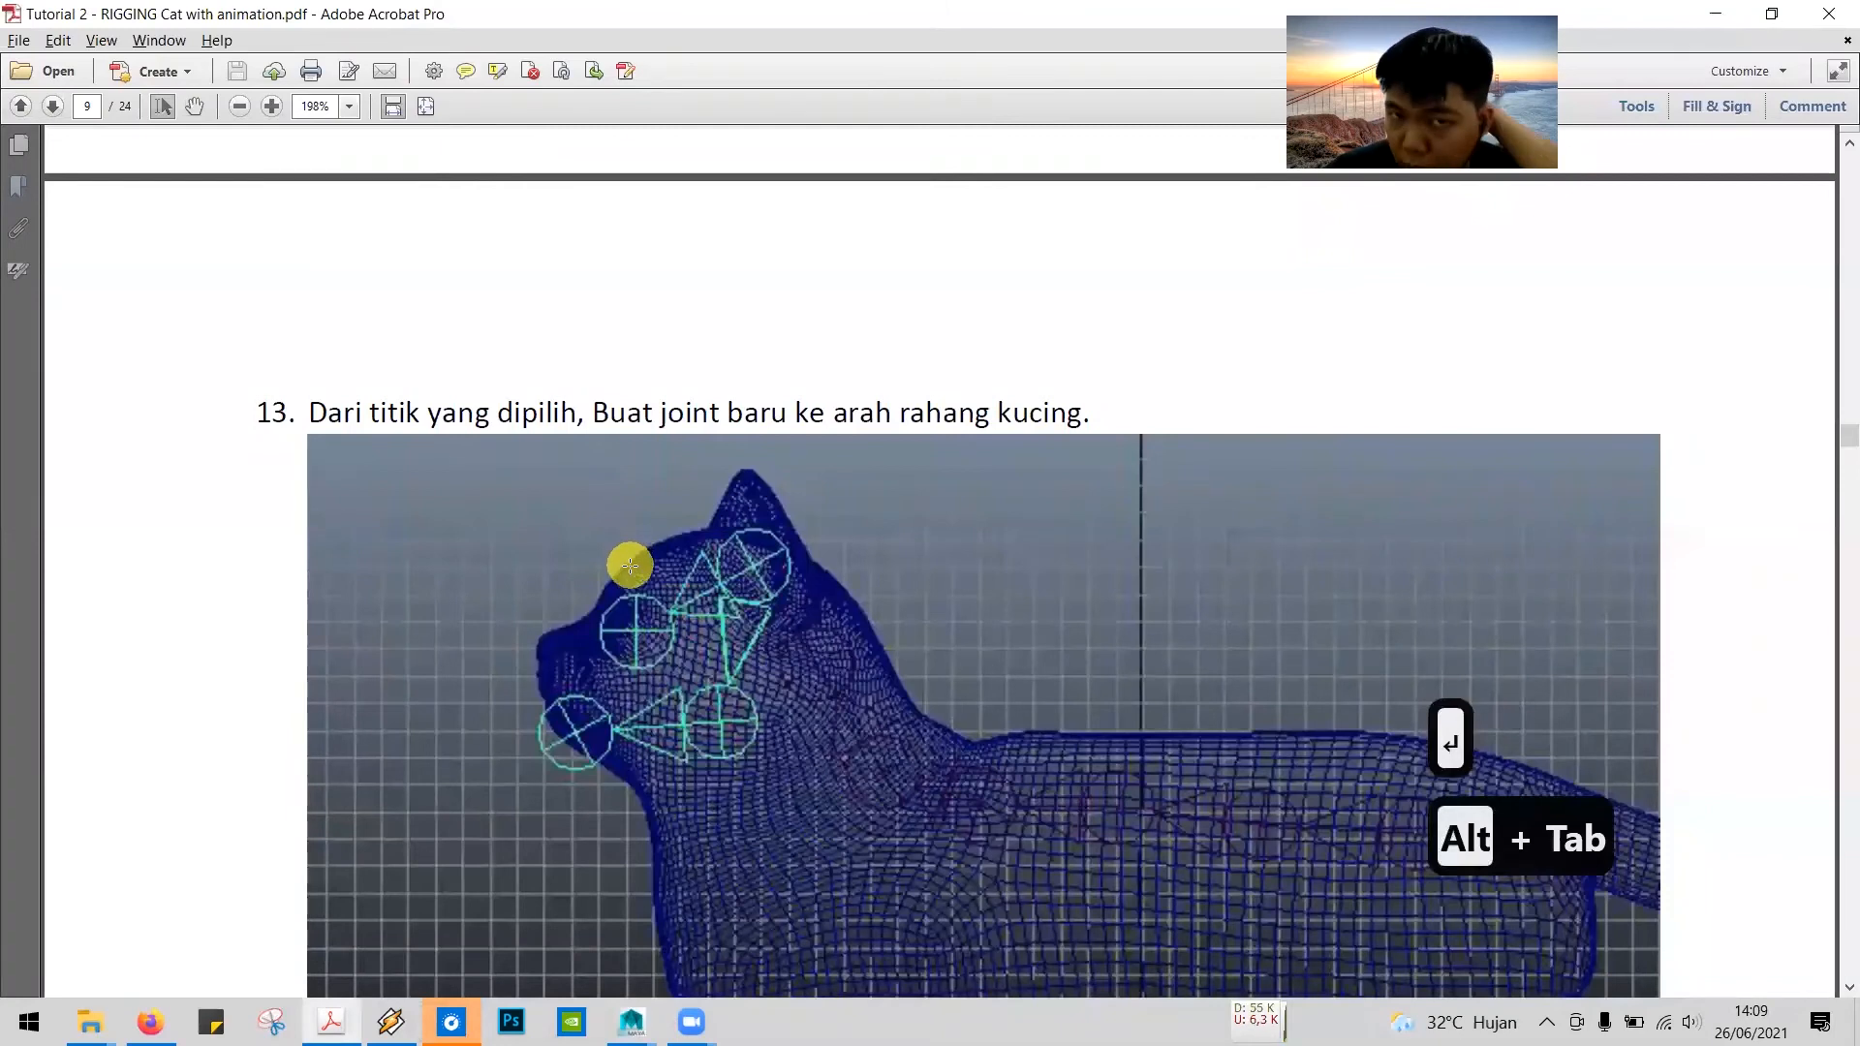
scroll(630, 566, down, 8)
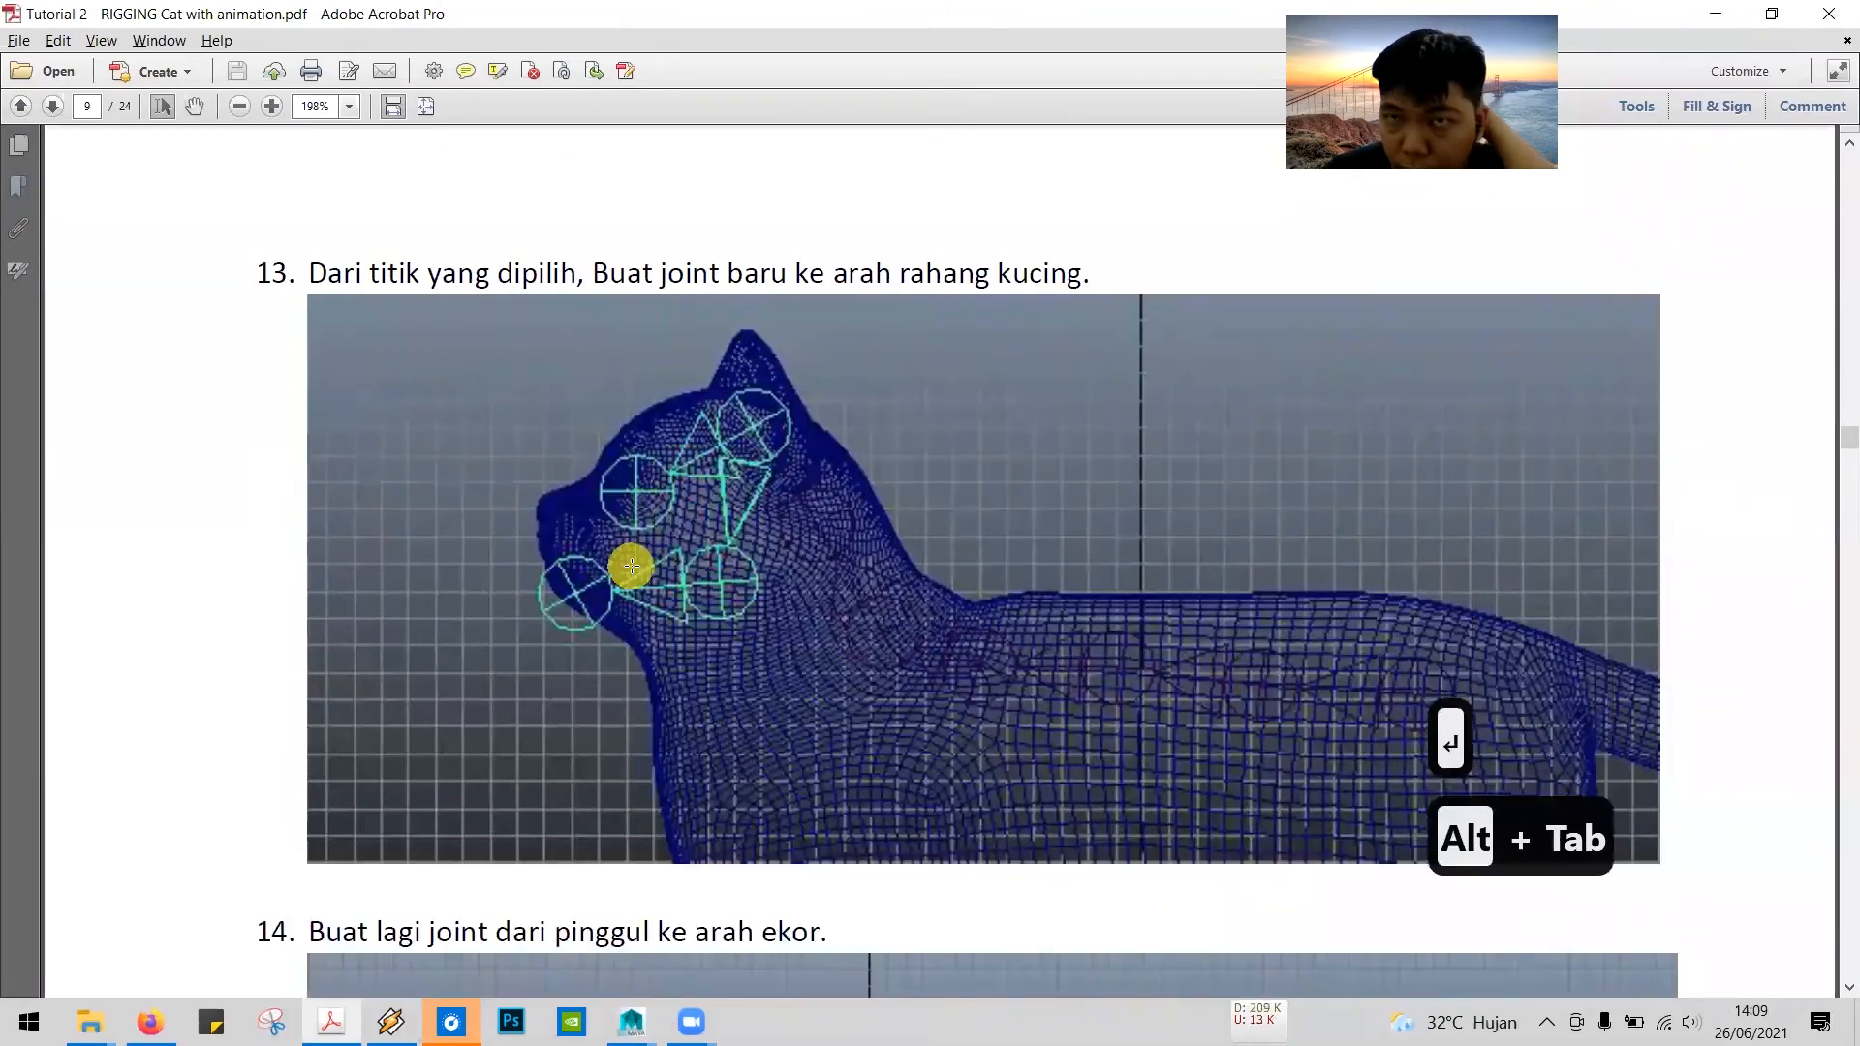
scroll(632, 566, down, 5)
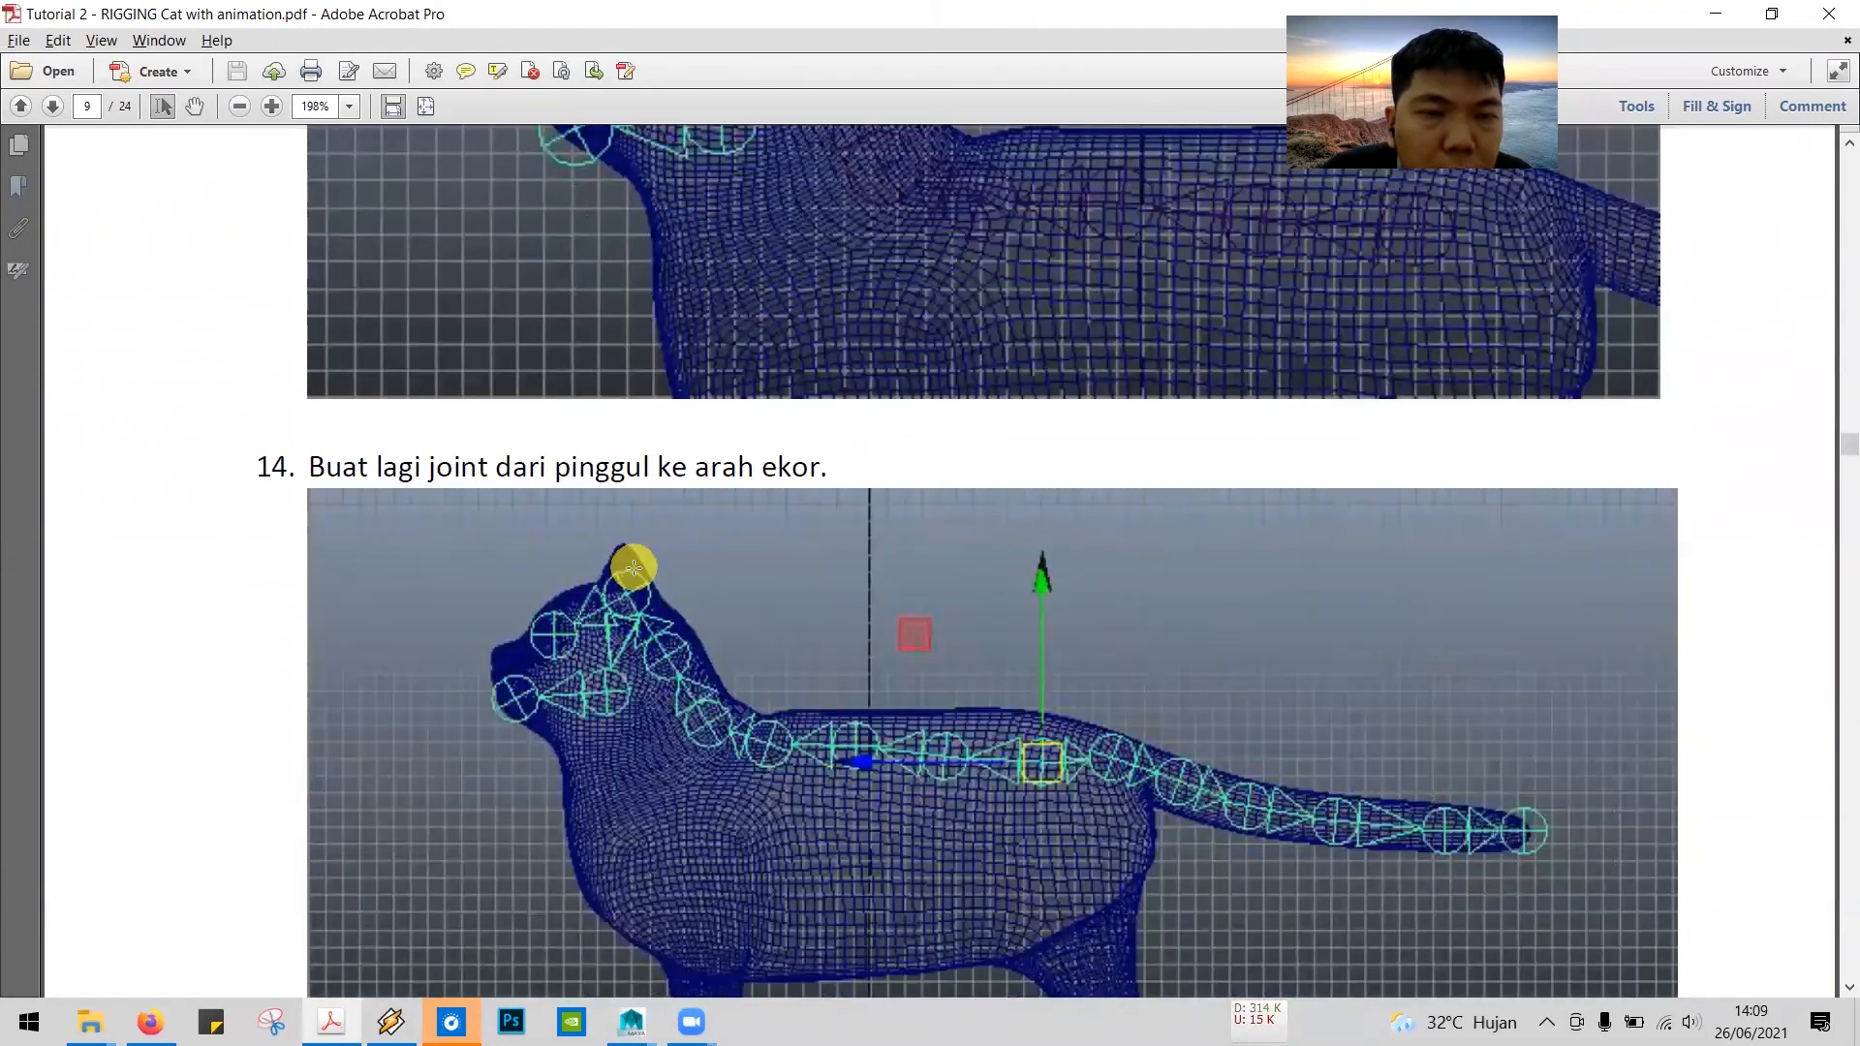
scroll(631, 565, up, 10)
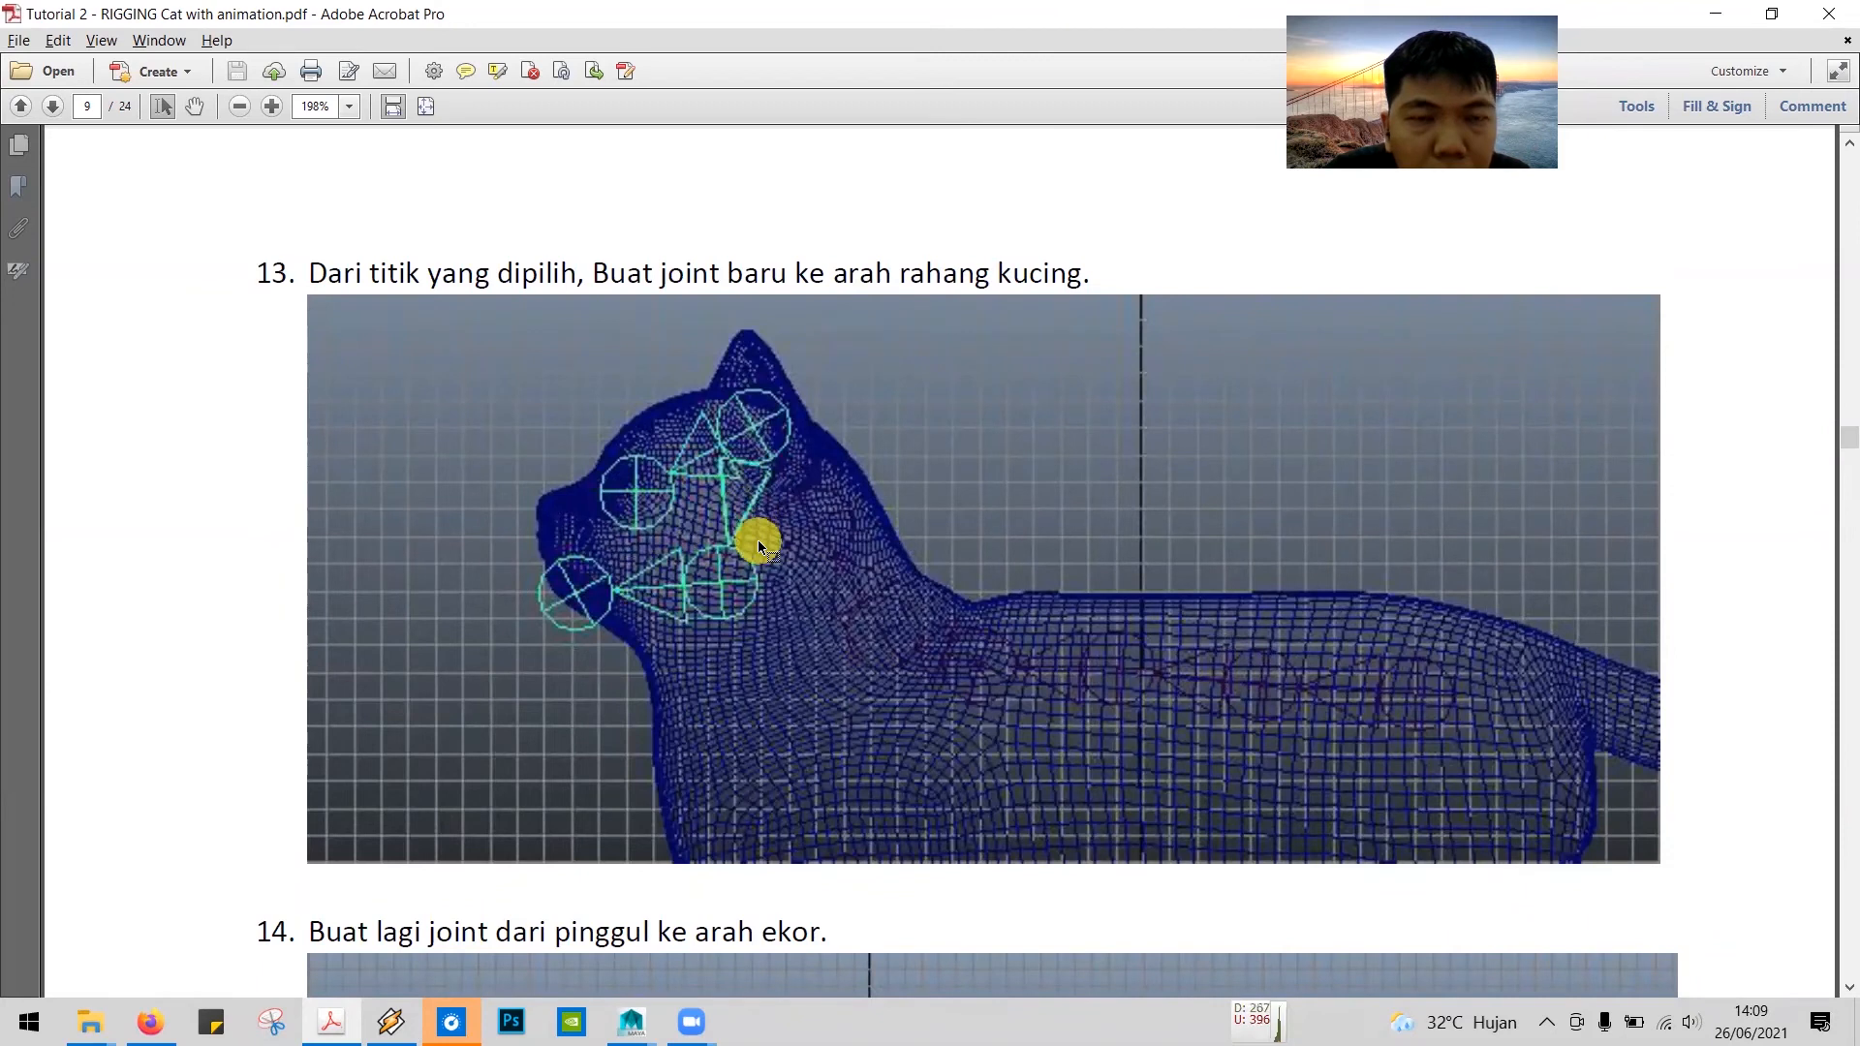
key(alt+Tab)
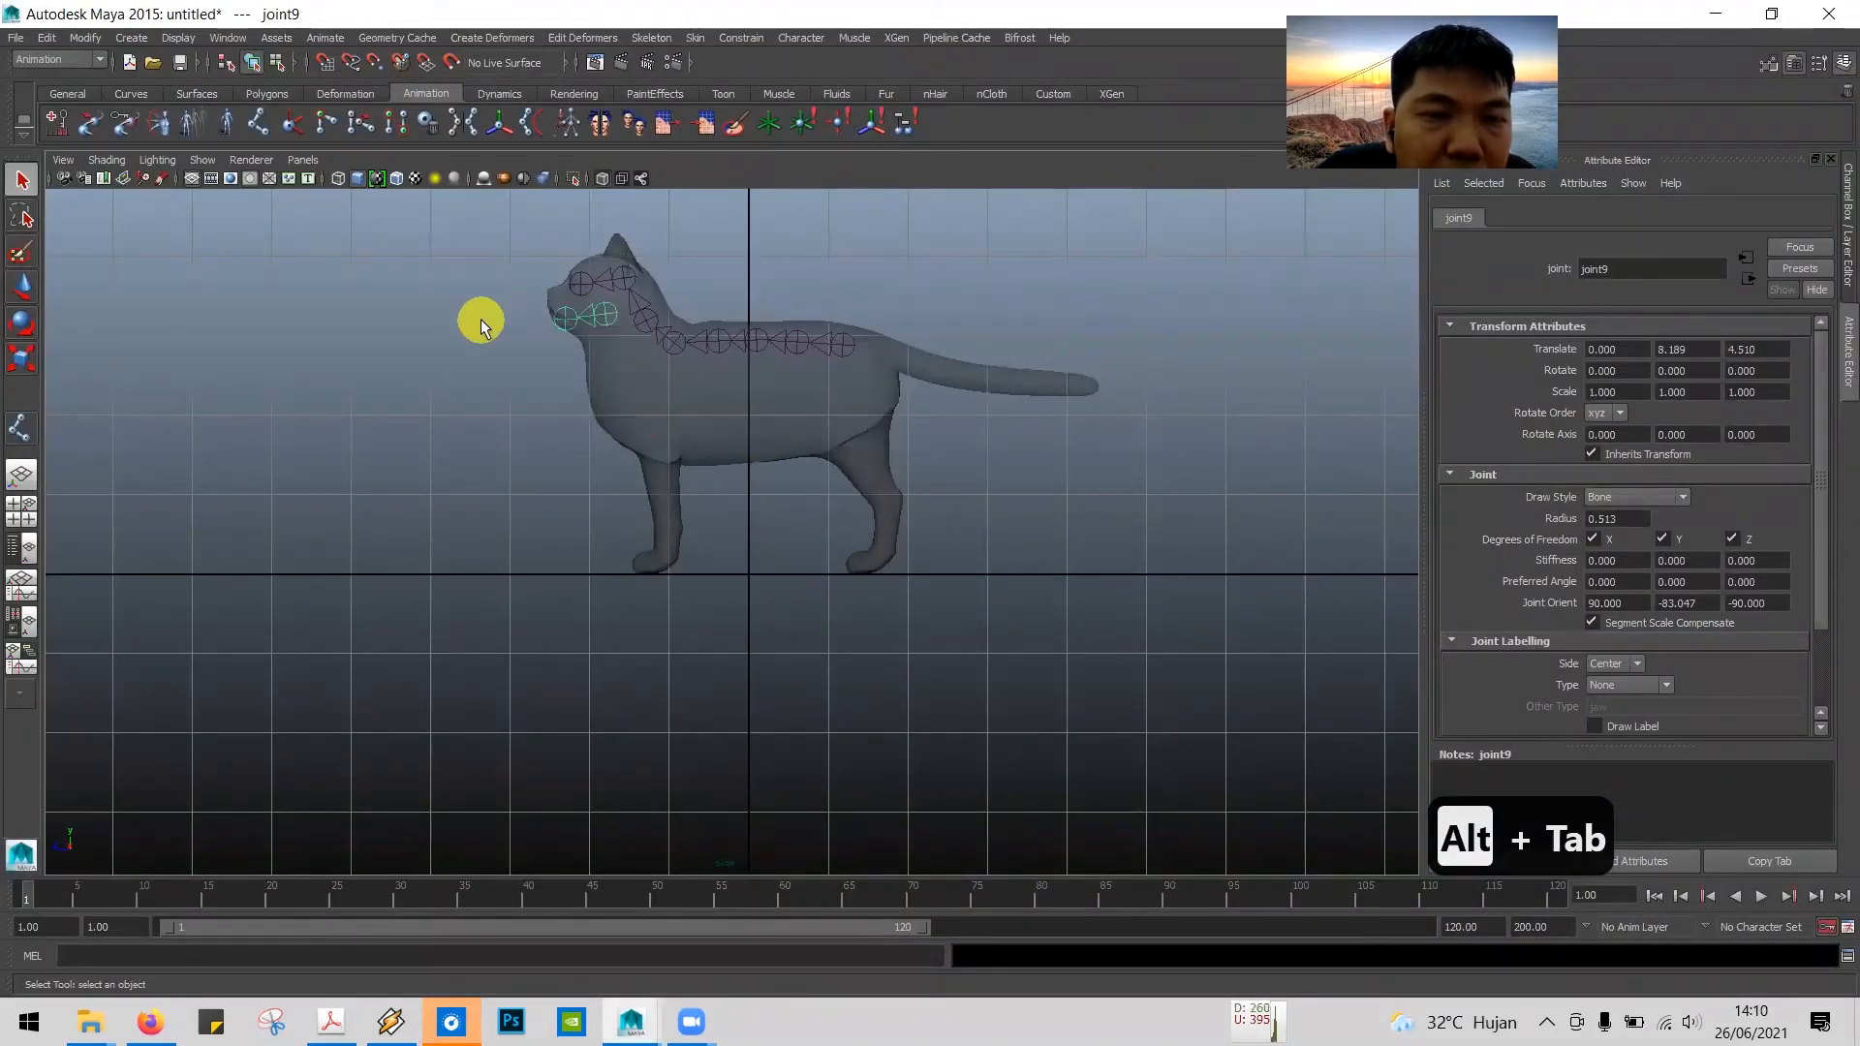
click(586, 336)
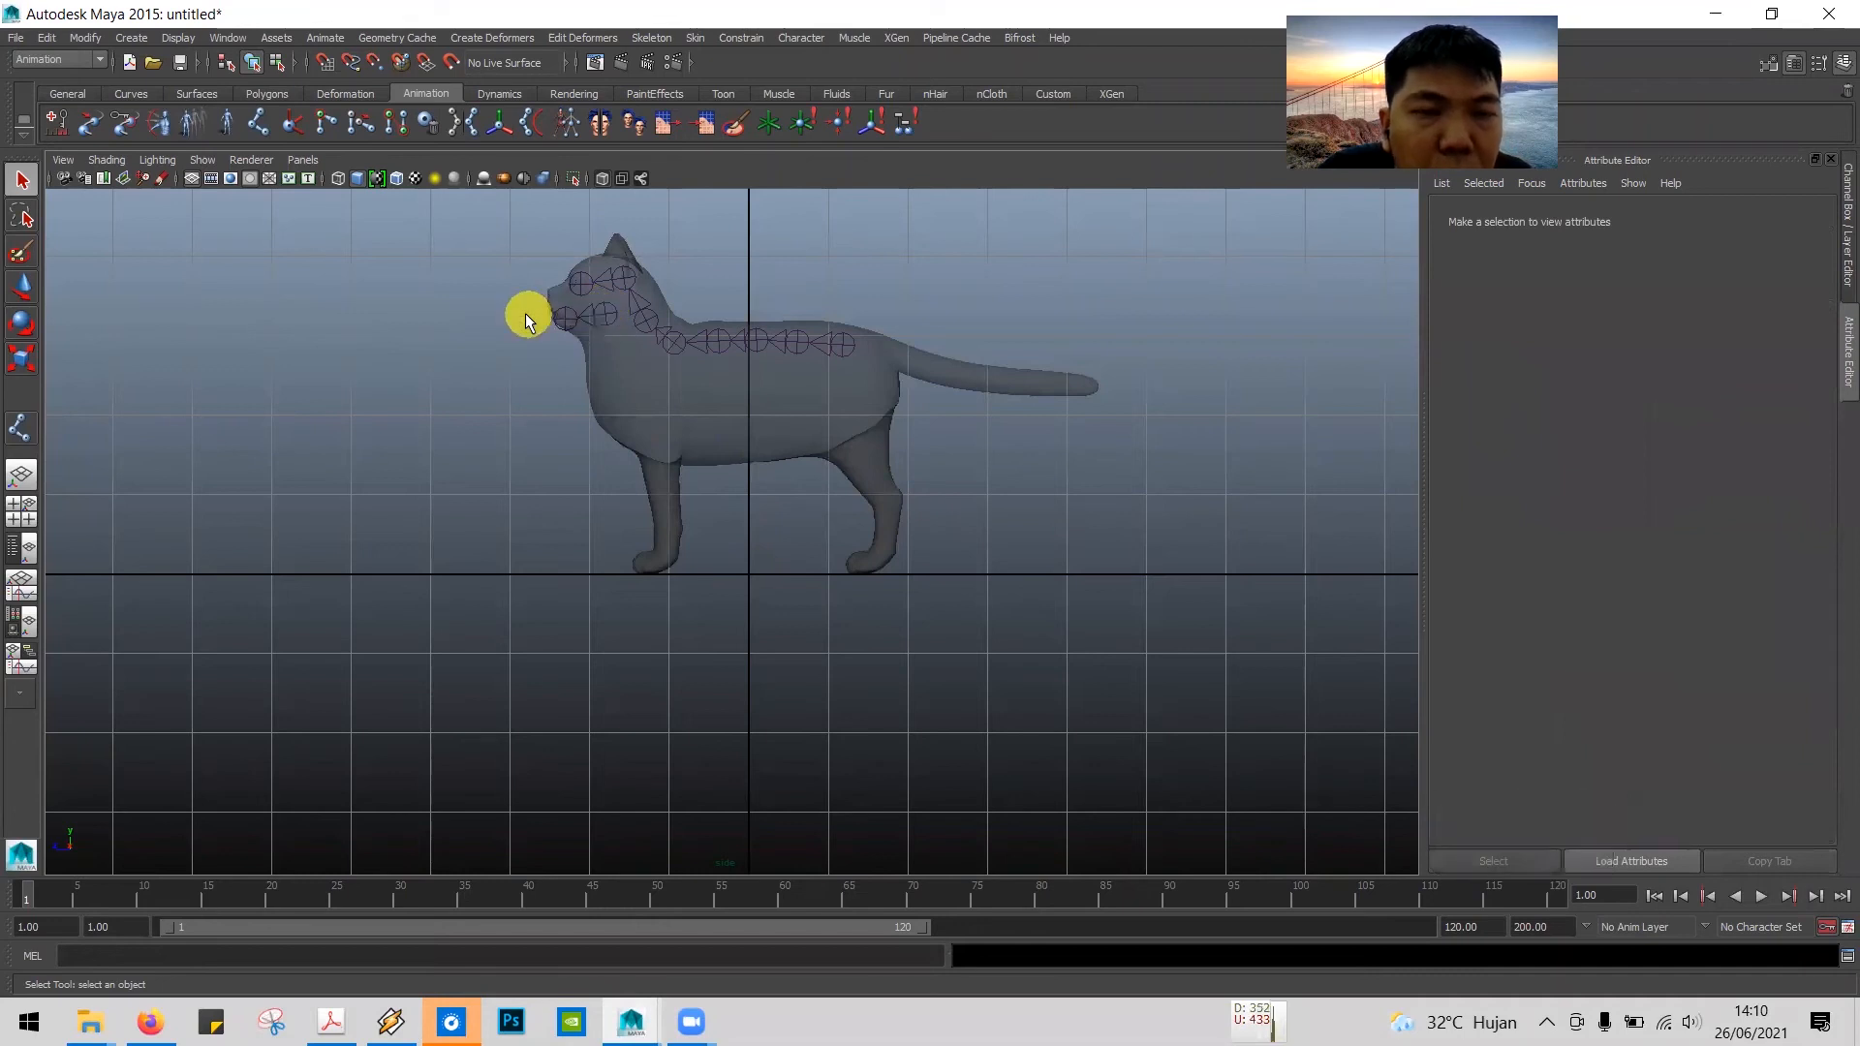
click(607, 310)
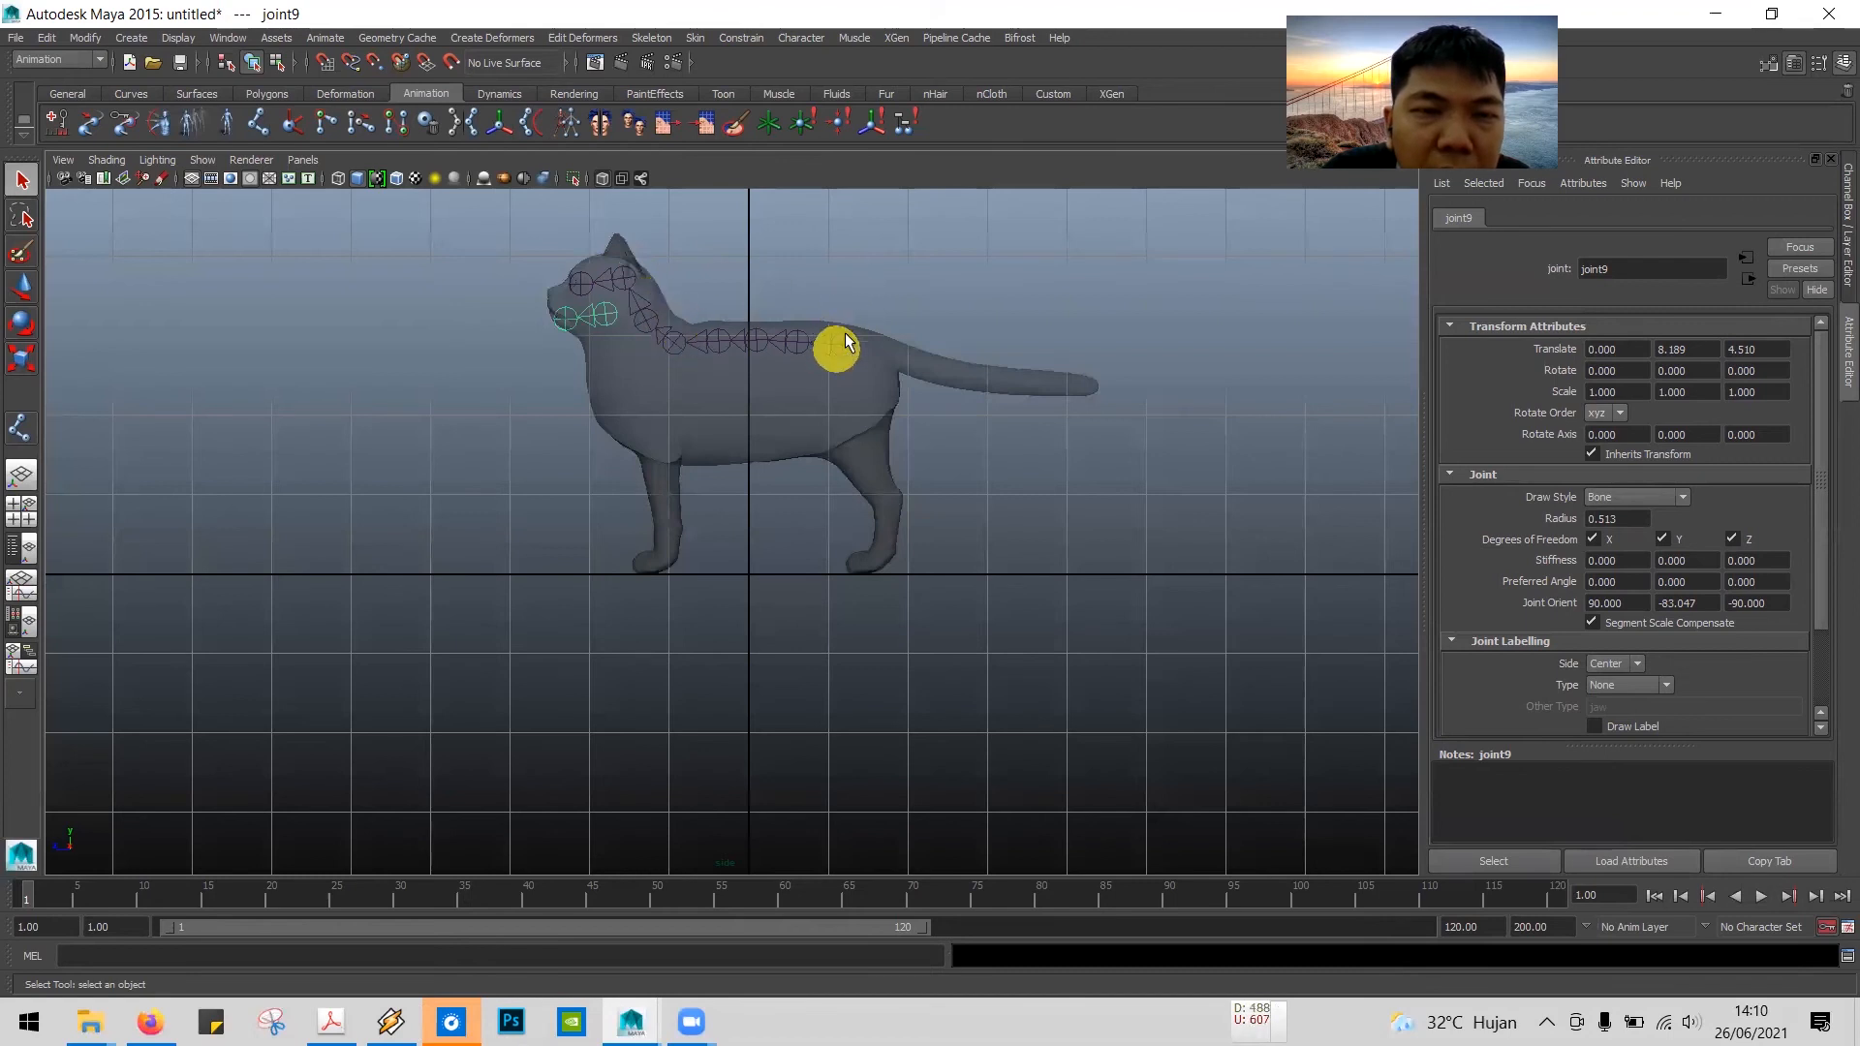
click(622, 281)
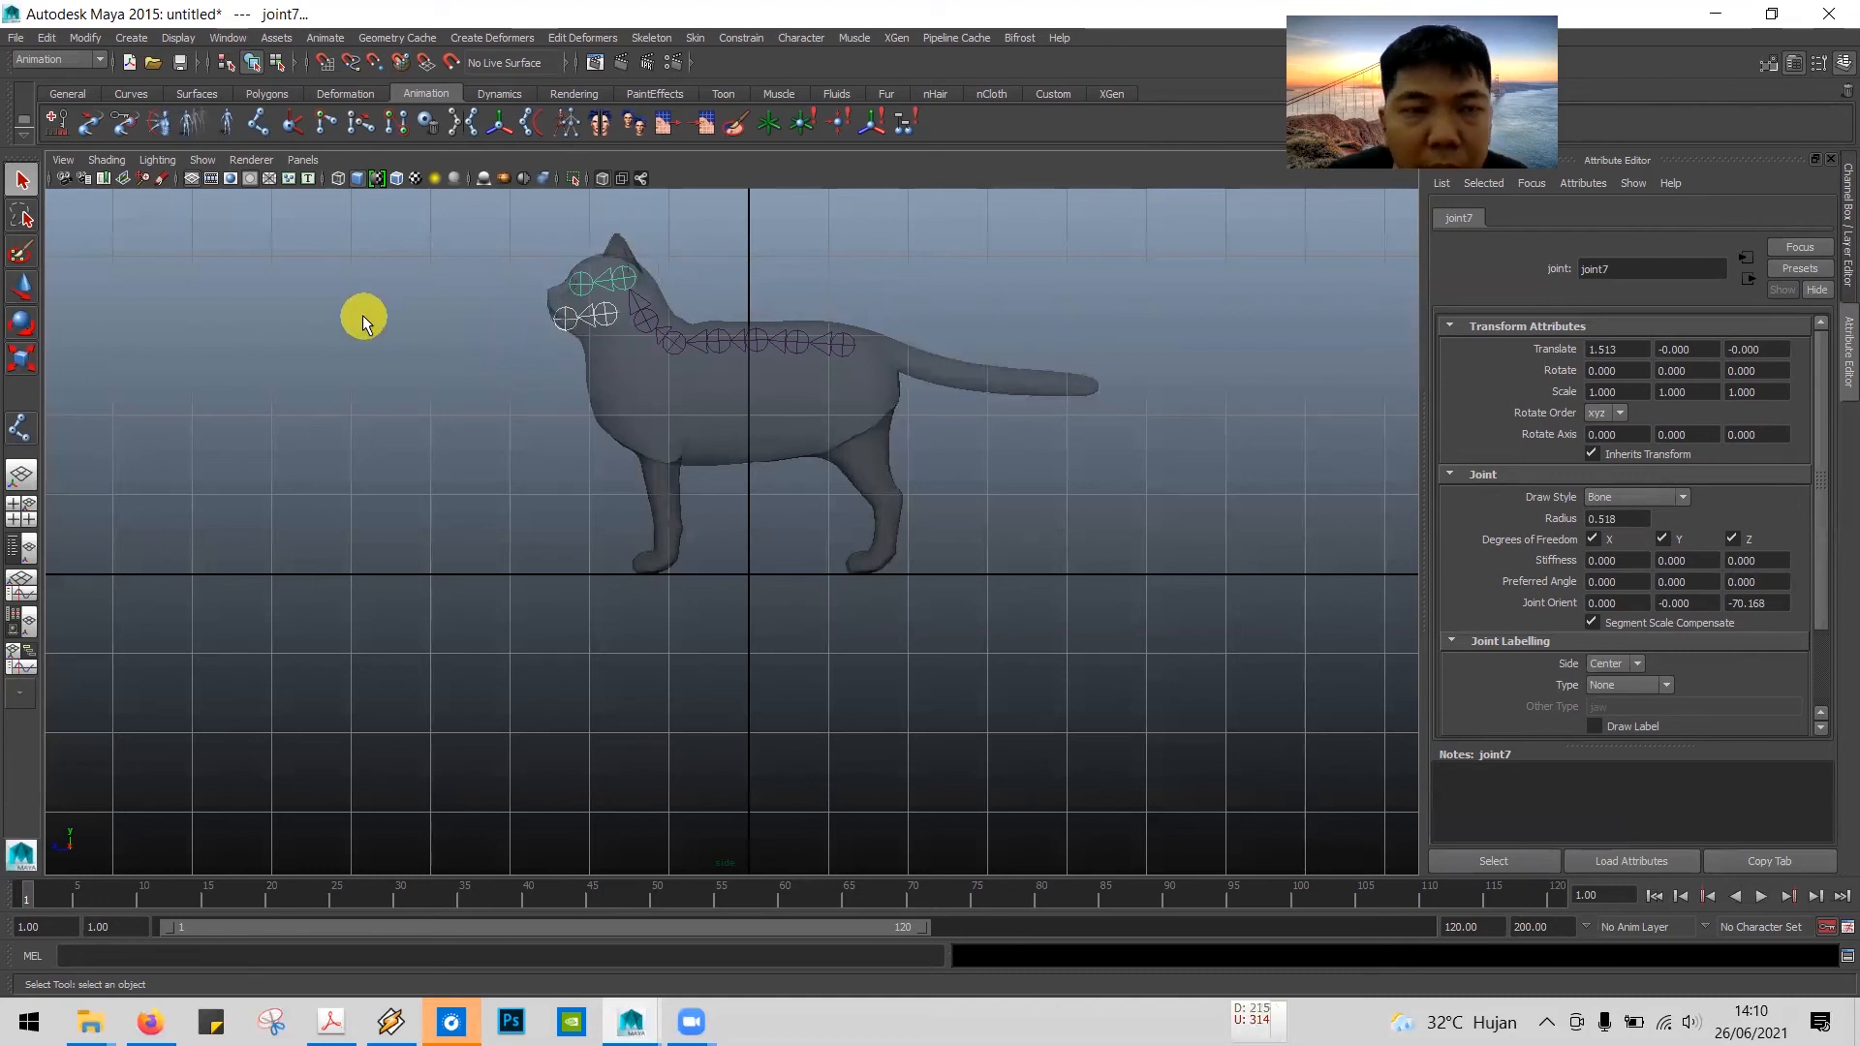
key(p)
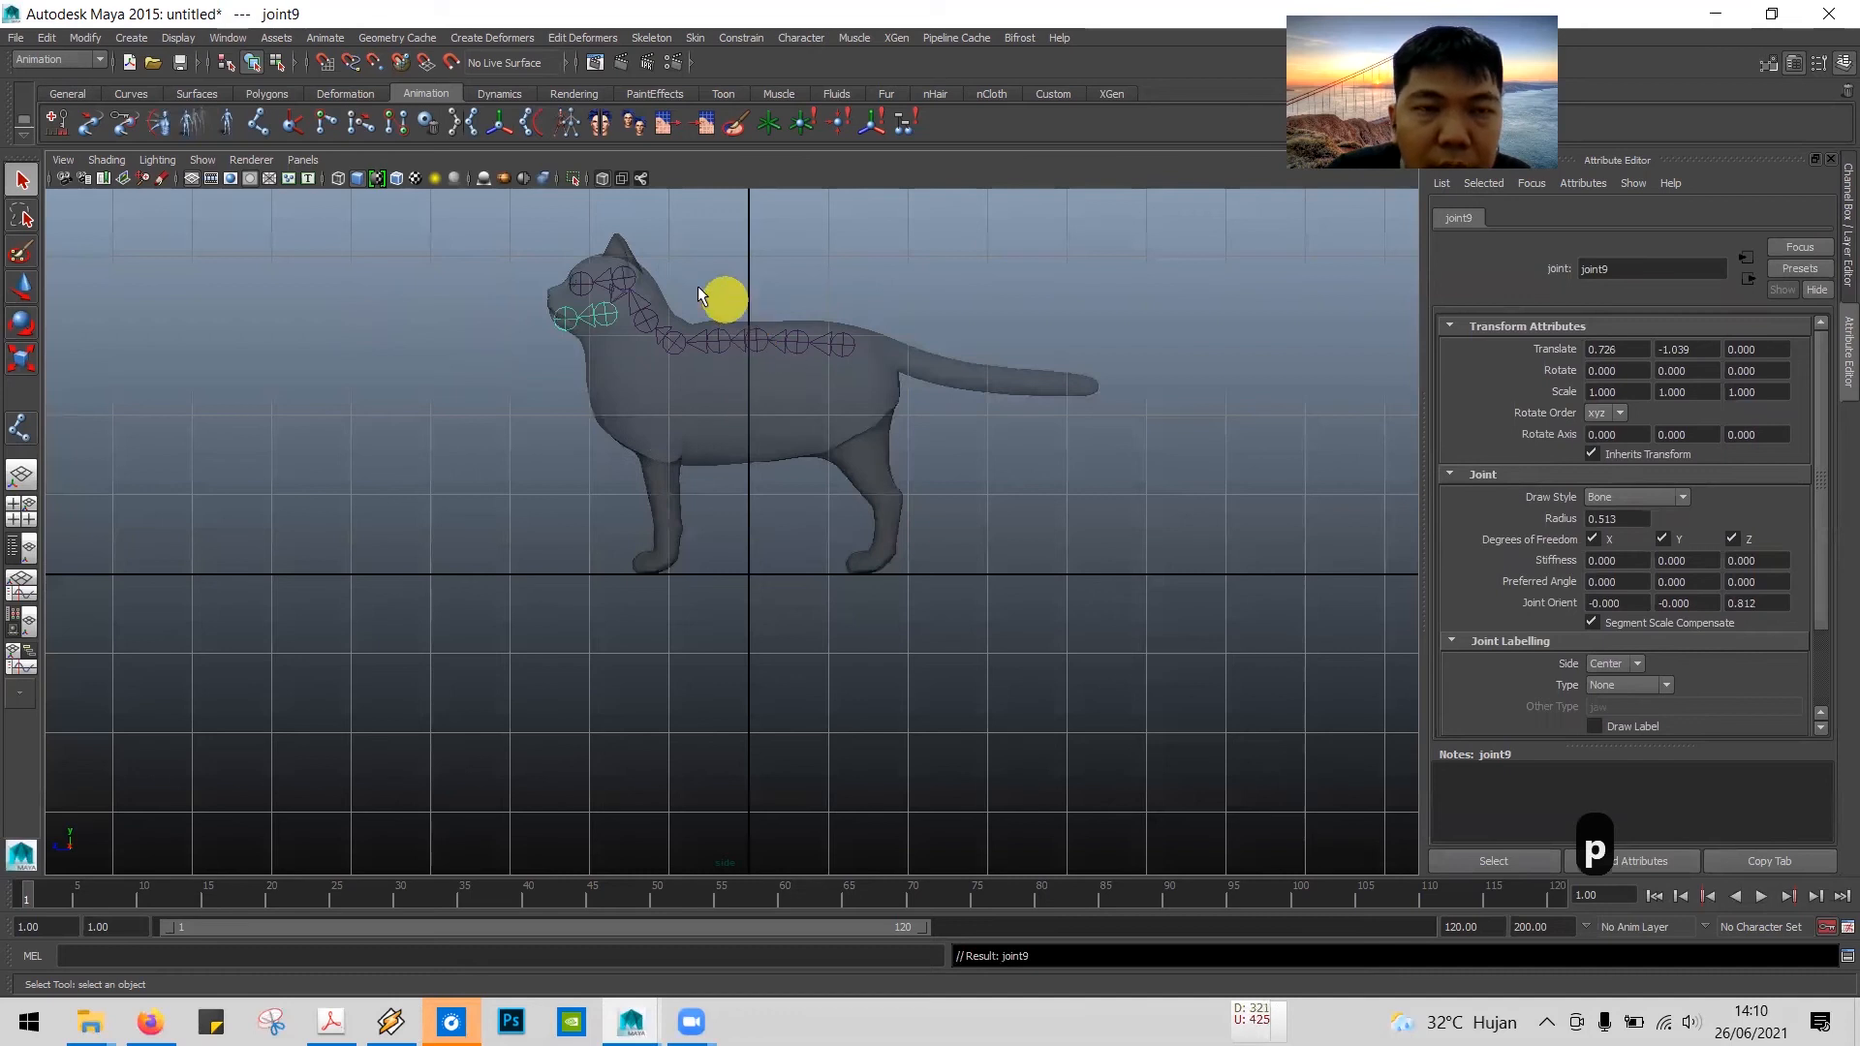
Step: Examine the head joints up close, selecting the back-of-head joint to check that the eye and jaw branches belong to it
scroll(634, 300, up, 4)
alt+middle_drag(639, 305, 756, 635)
scroll(760, 481, up, 6)
alt+middle_drag(759, 482, 734, 716)
scroll(627, 419, up, 1)
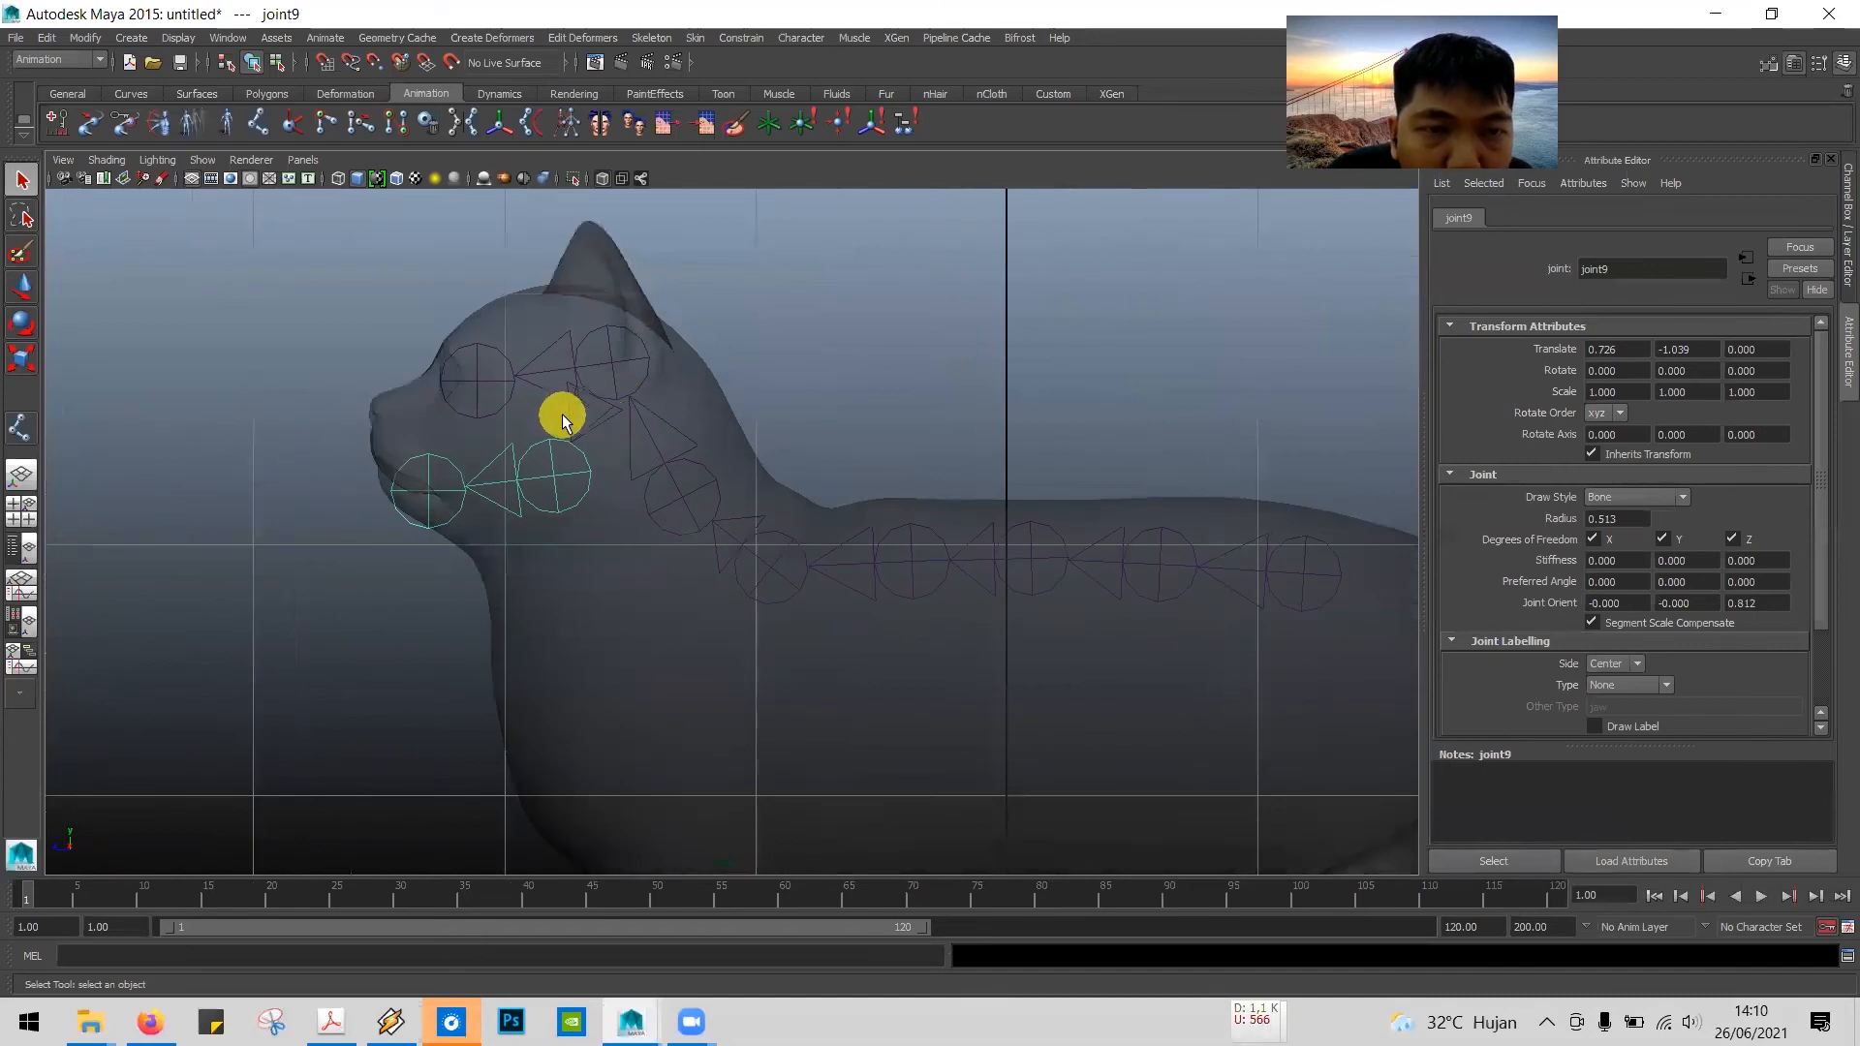
click(616, 352)
click(764, 310)
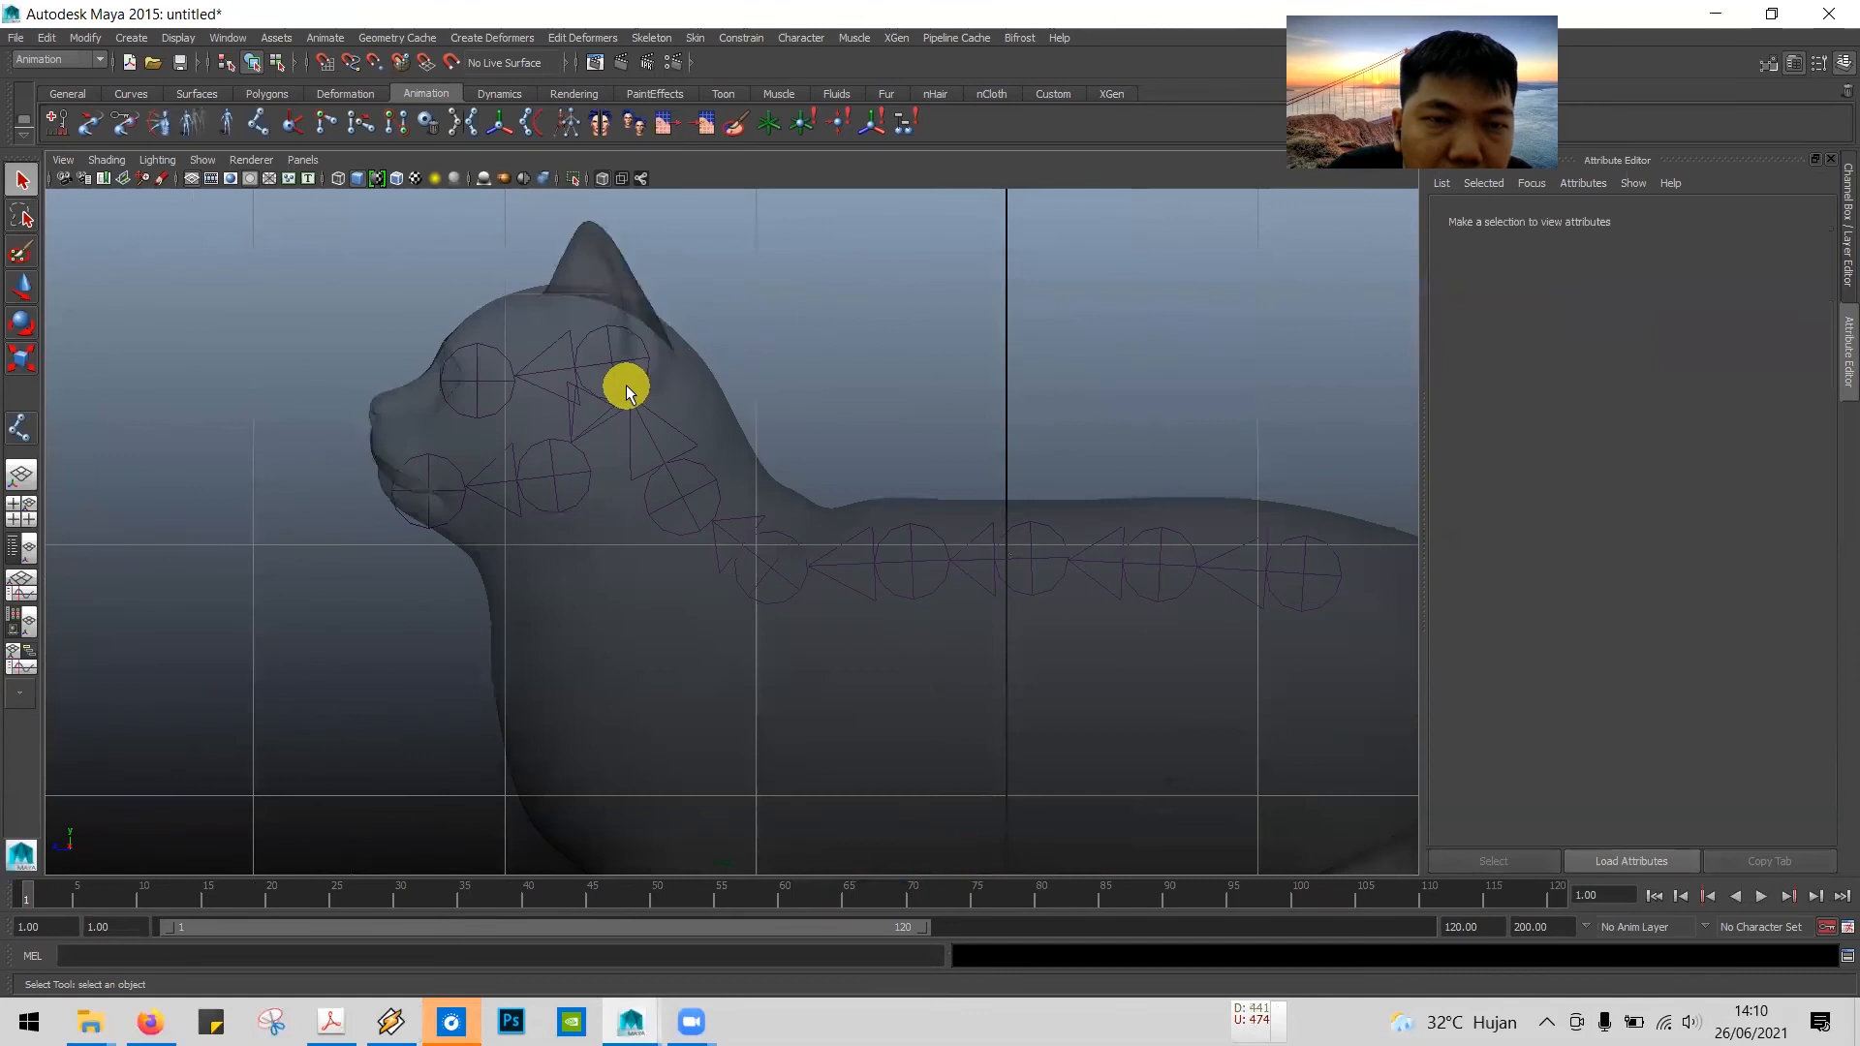
click(614, 358)
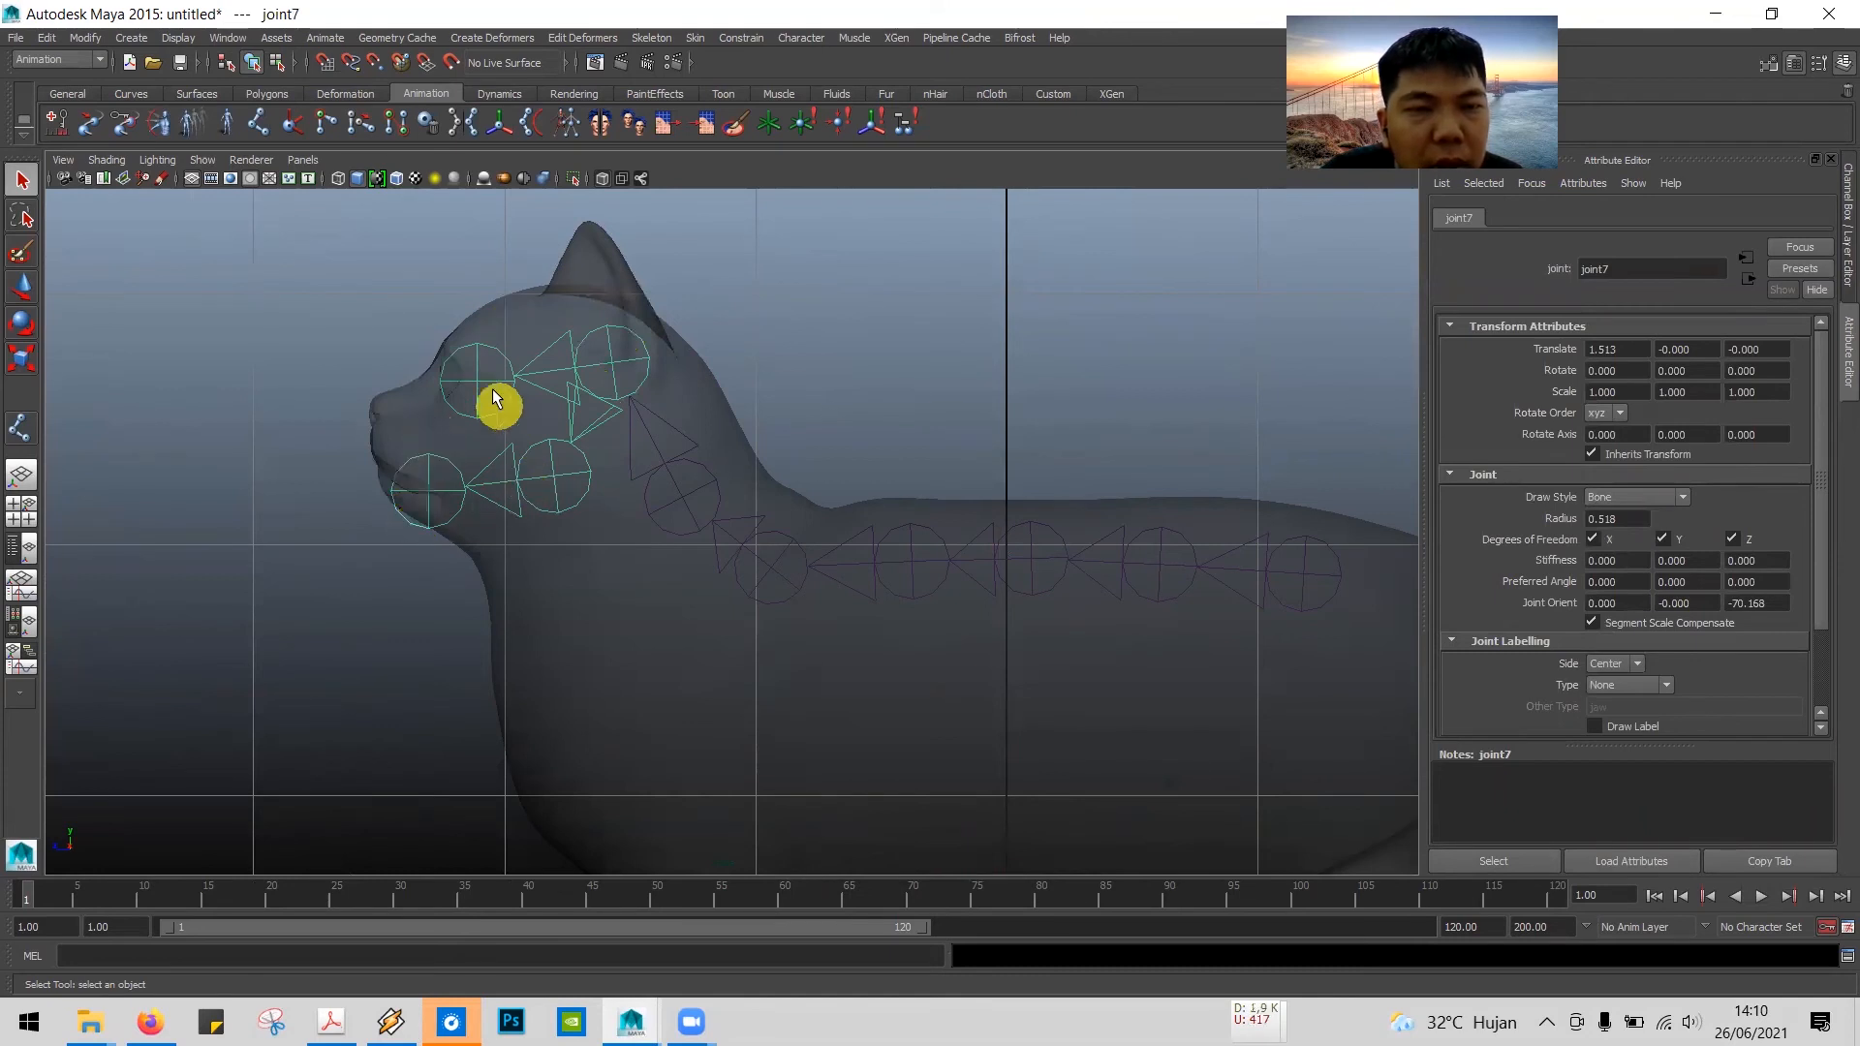
click(885, 352)
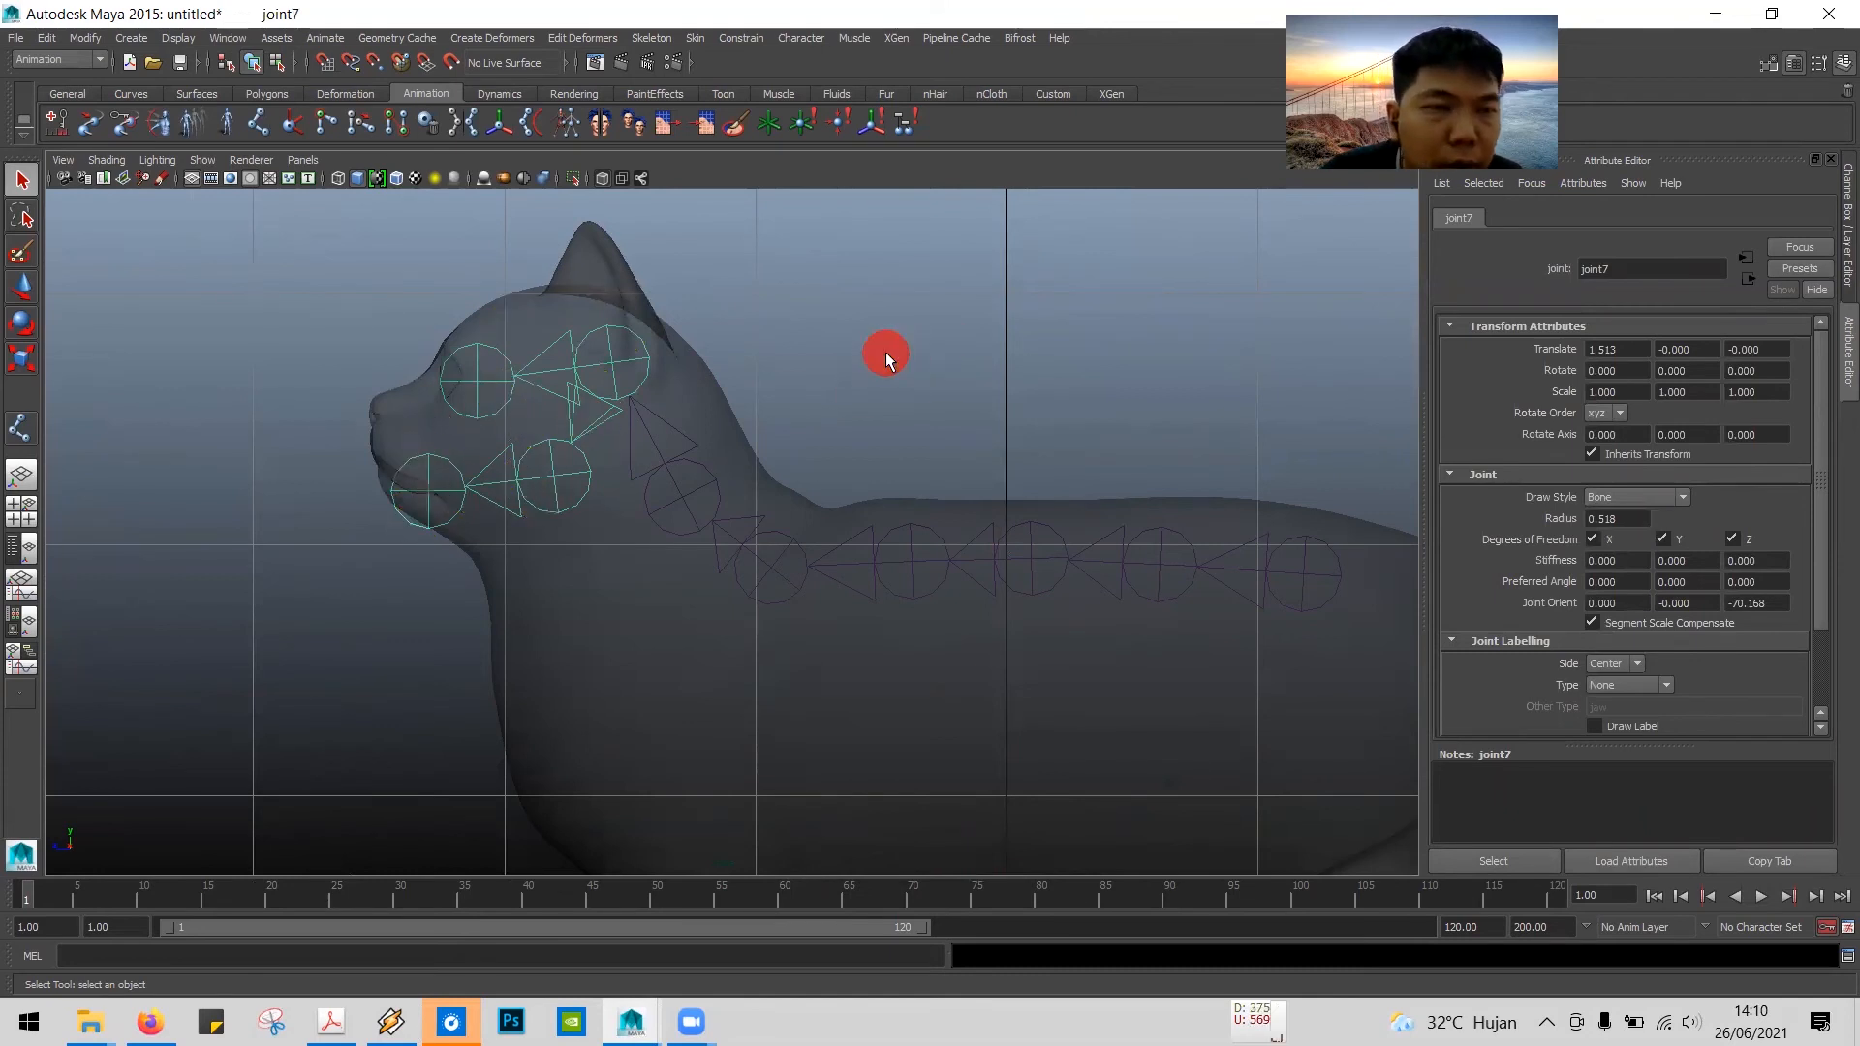
click(639, 356)
scroll(652, 356, down, 5)
alt+middle_drag(777, 369, 760, 298)
Step: Read tutorial step 14 in the PDF about the joints from the hip to the tail, and return to Maya
key(alt+Tab)
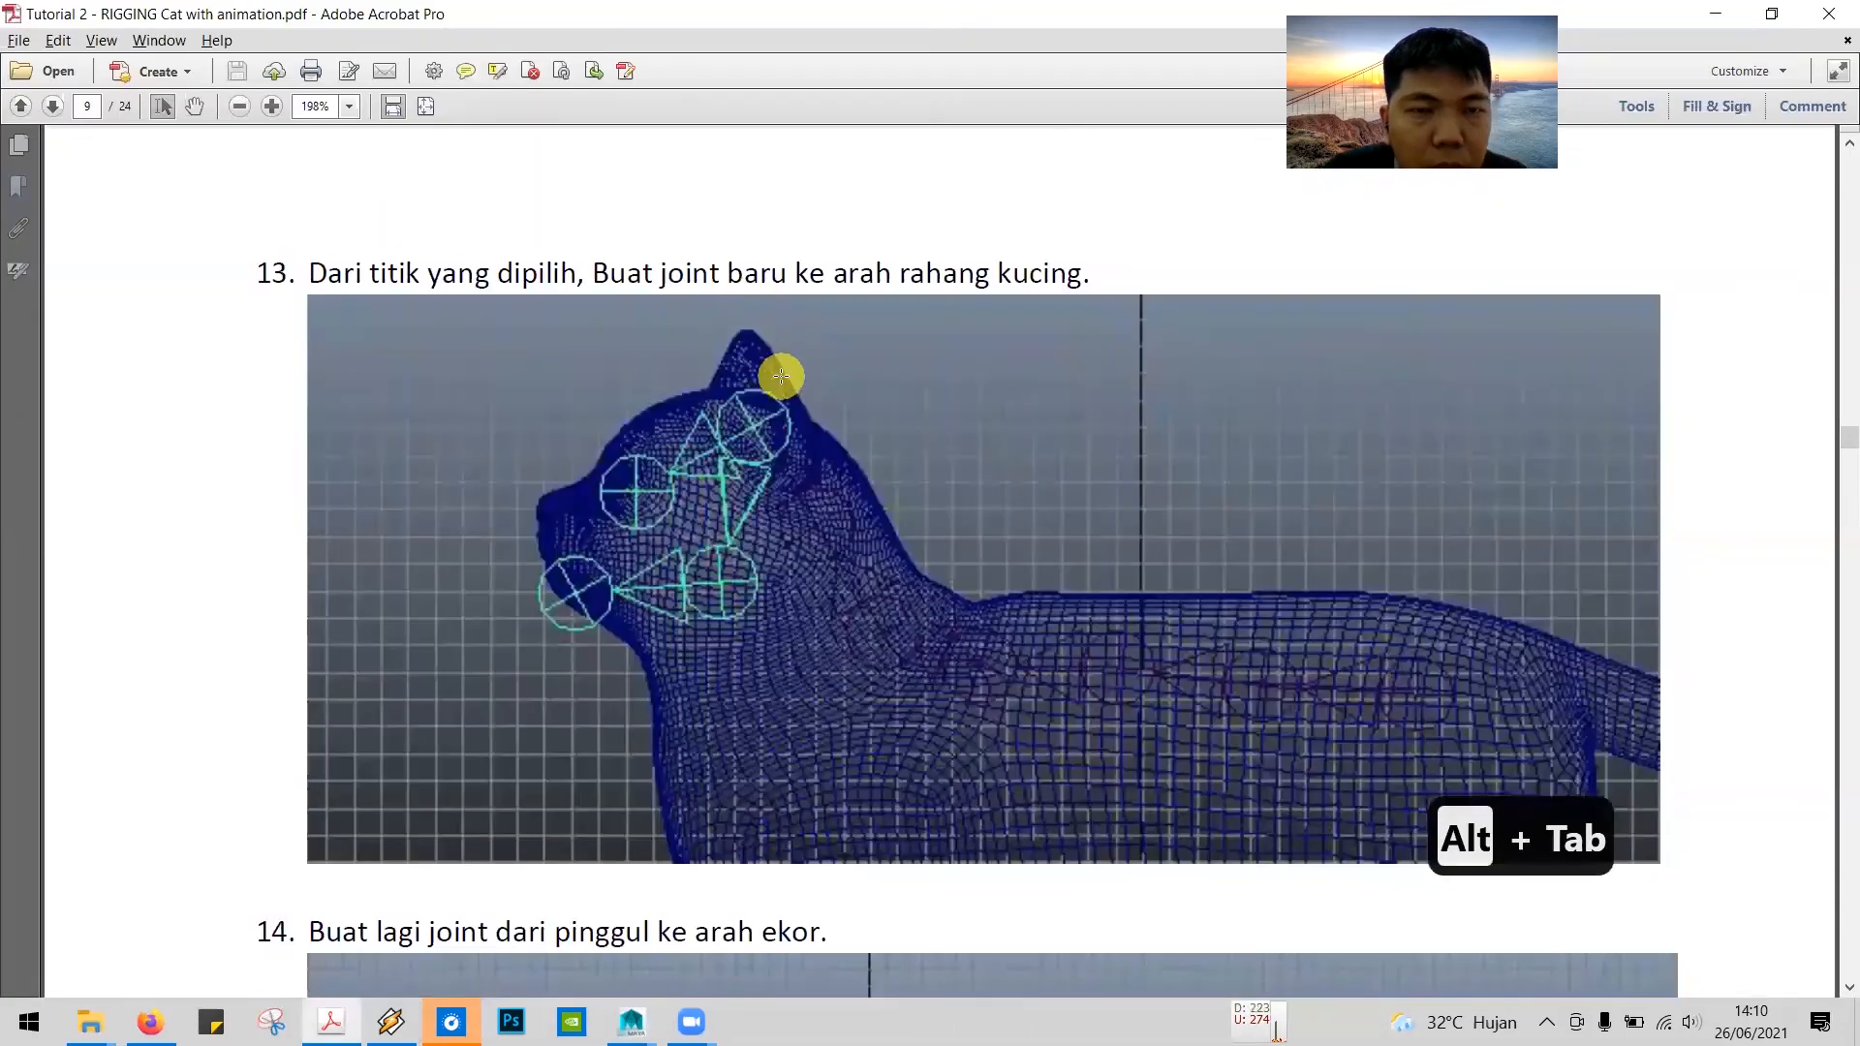
scroll(864, 566, down, 5)
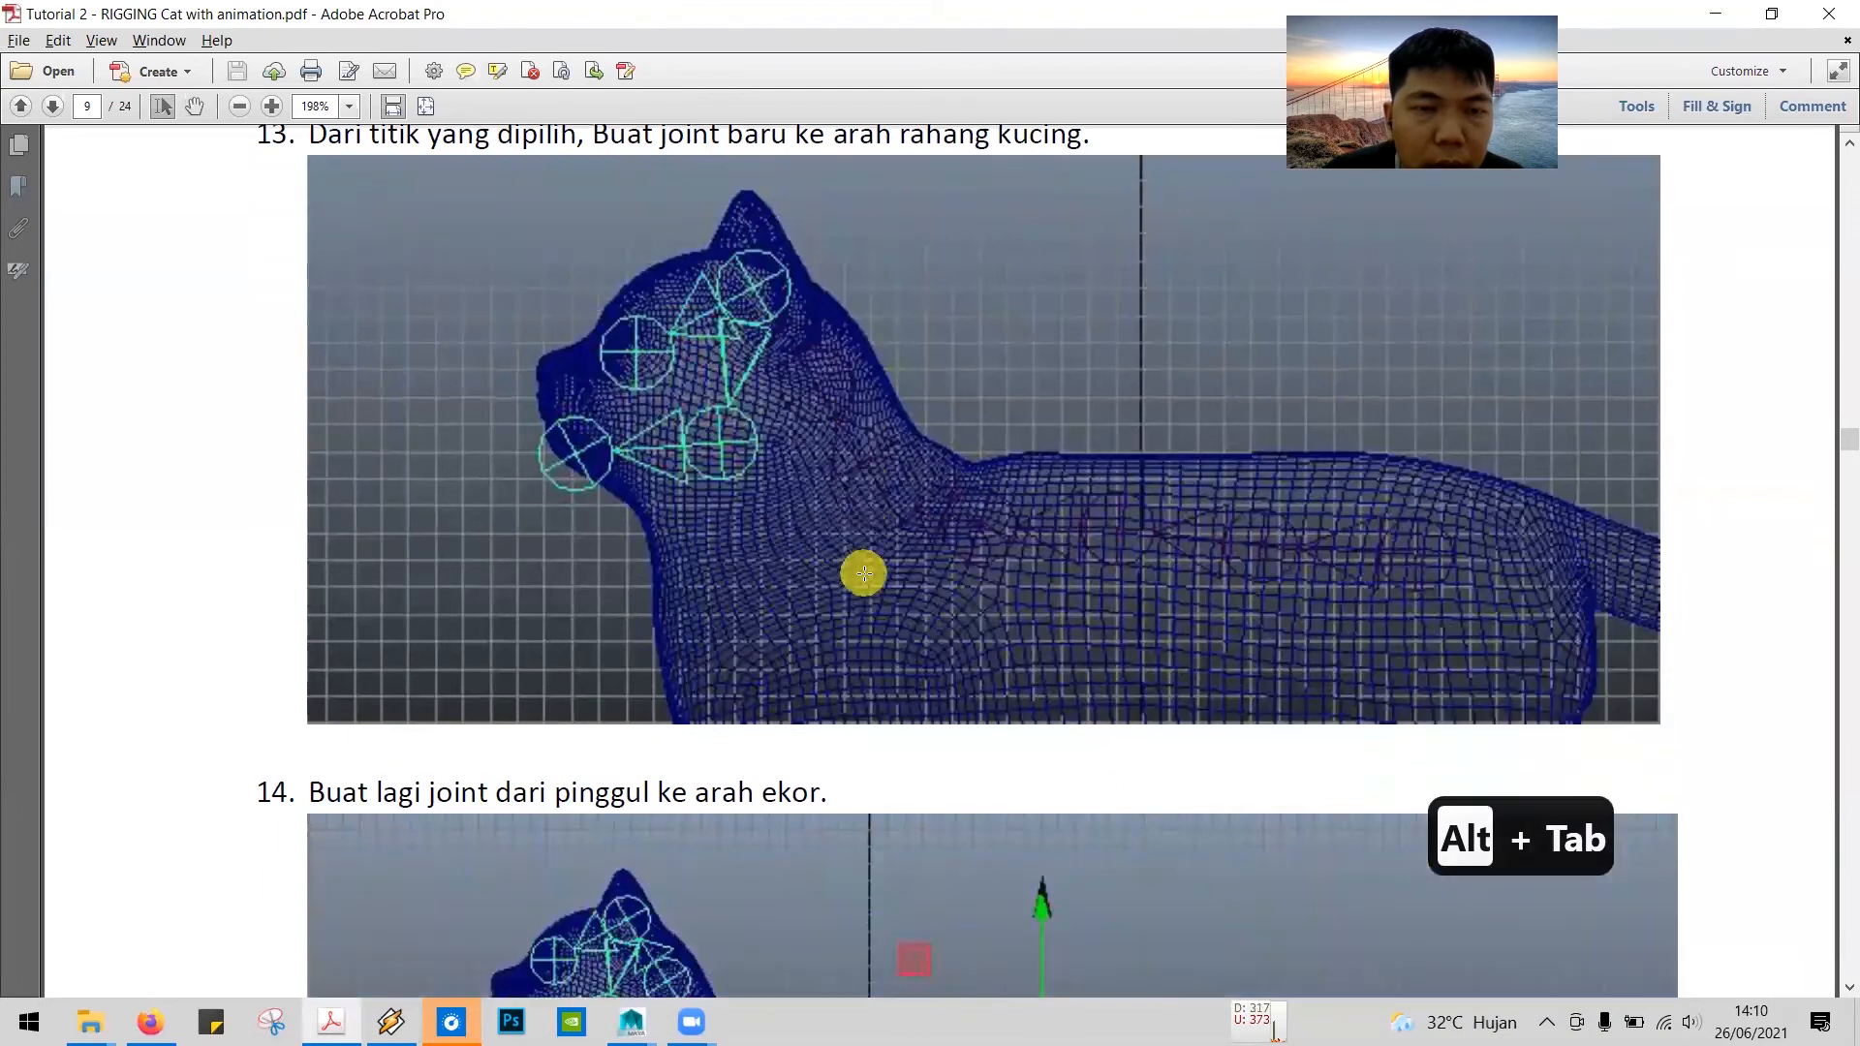
scroll(872, 557, down, 1)
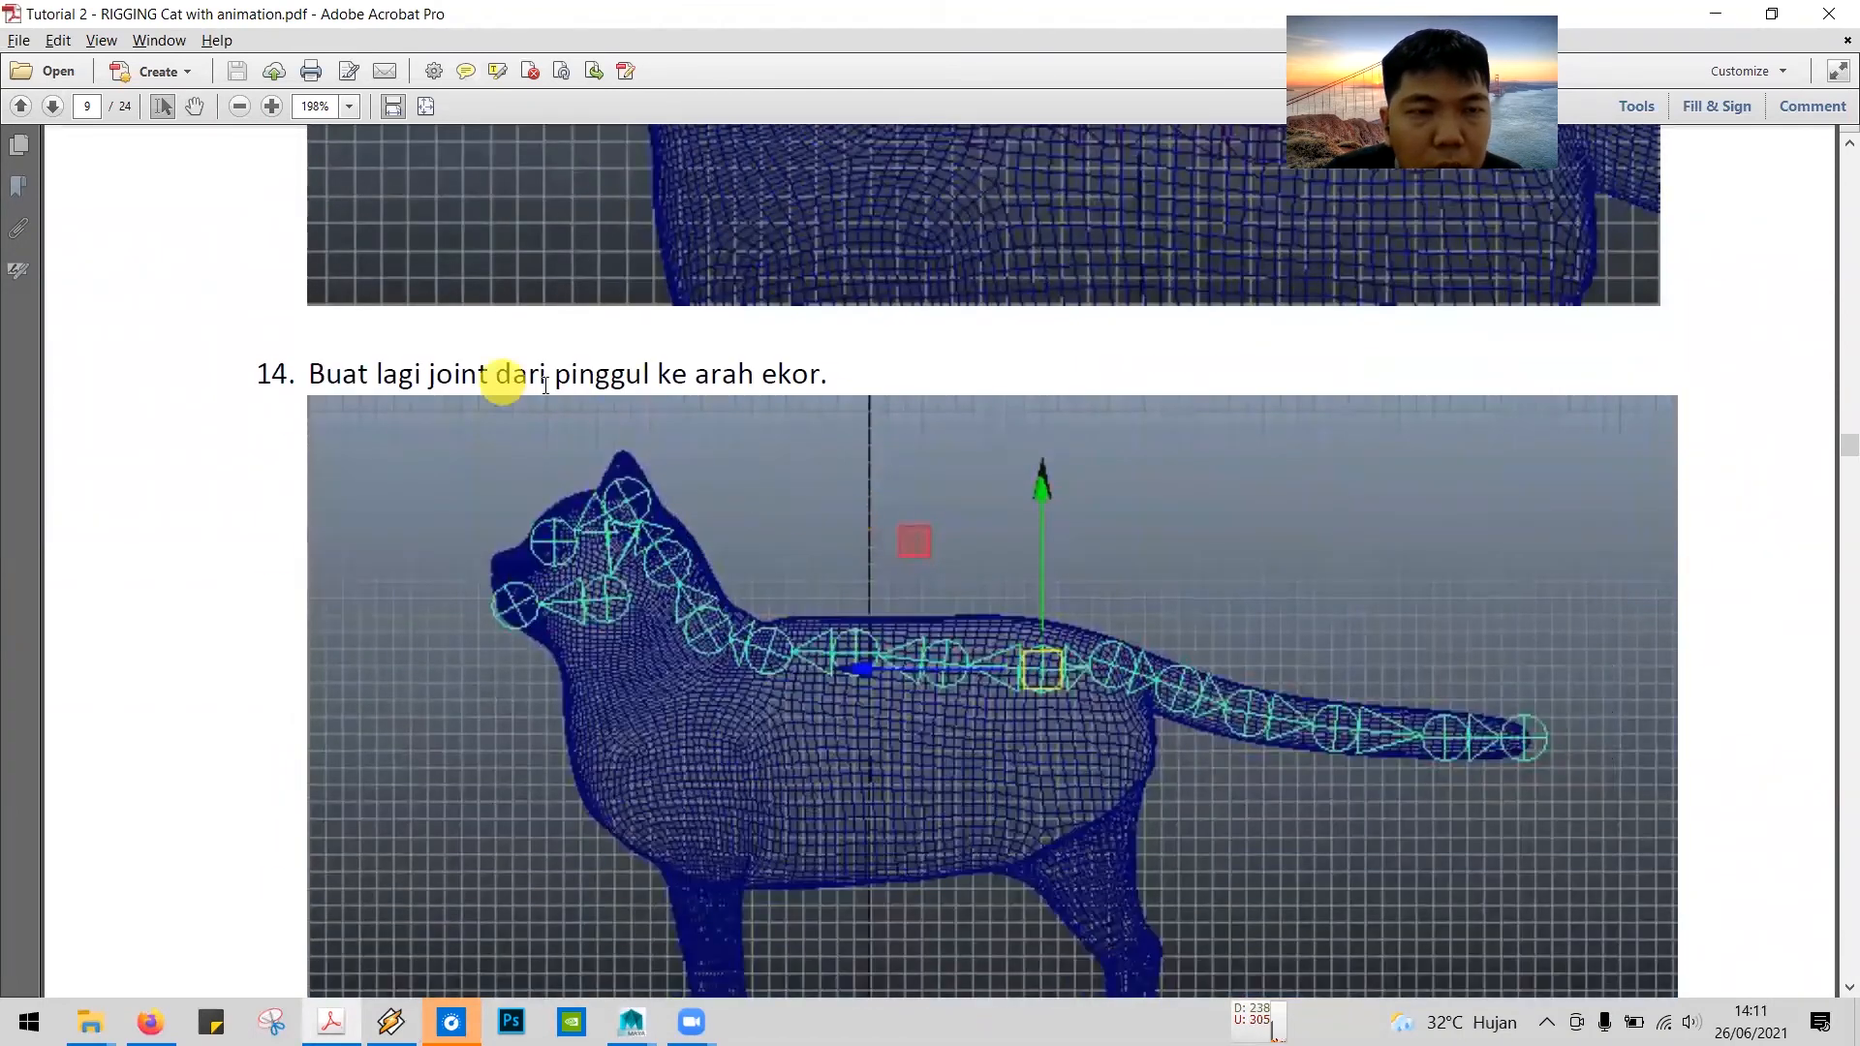
scroll(631, 383, down, 1)
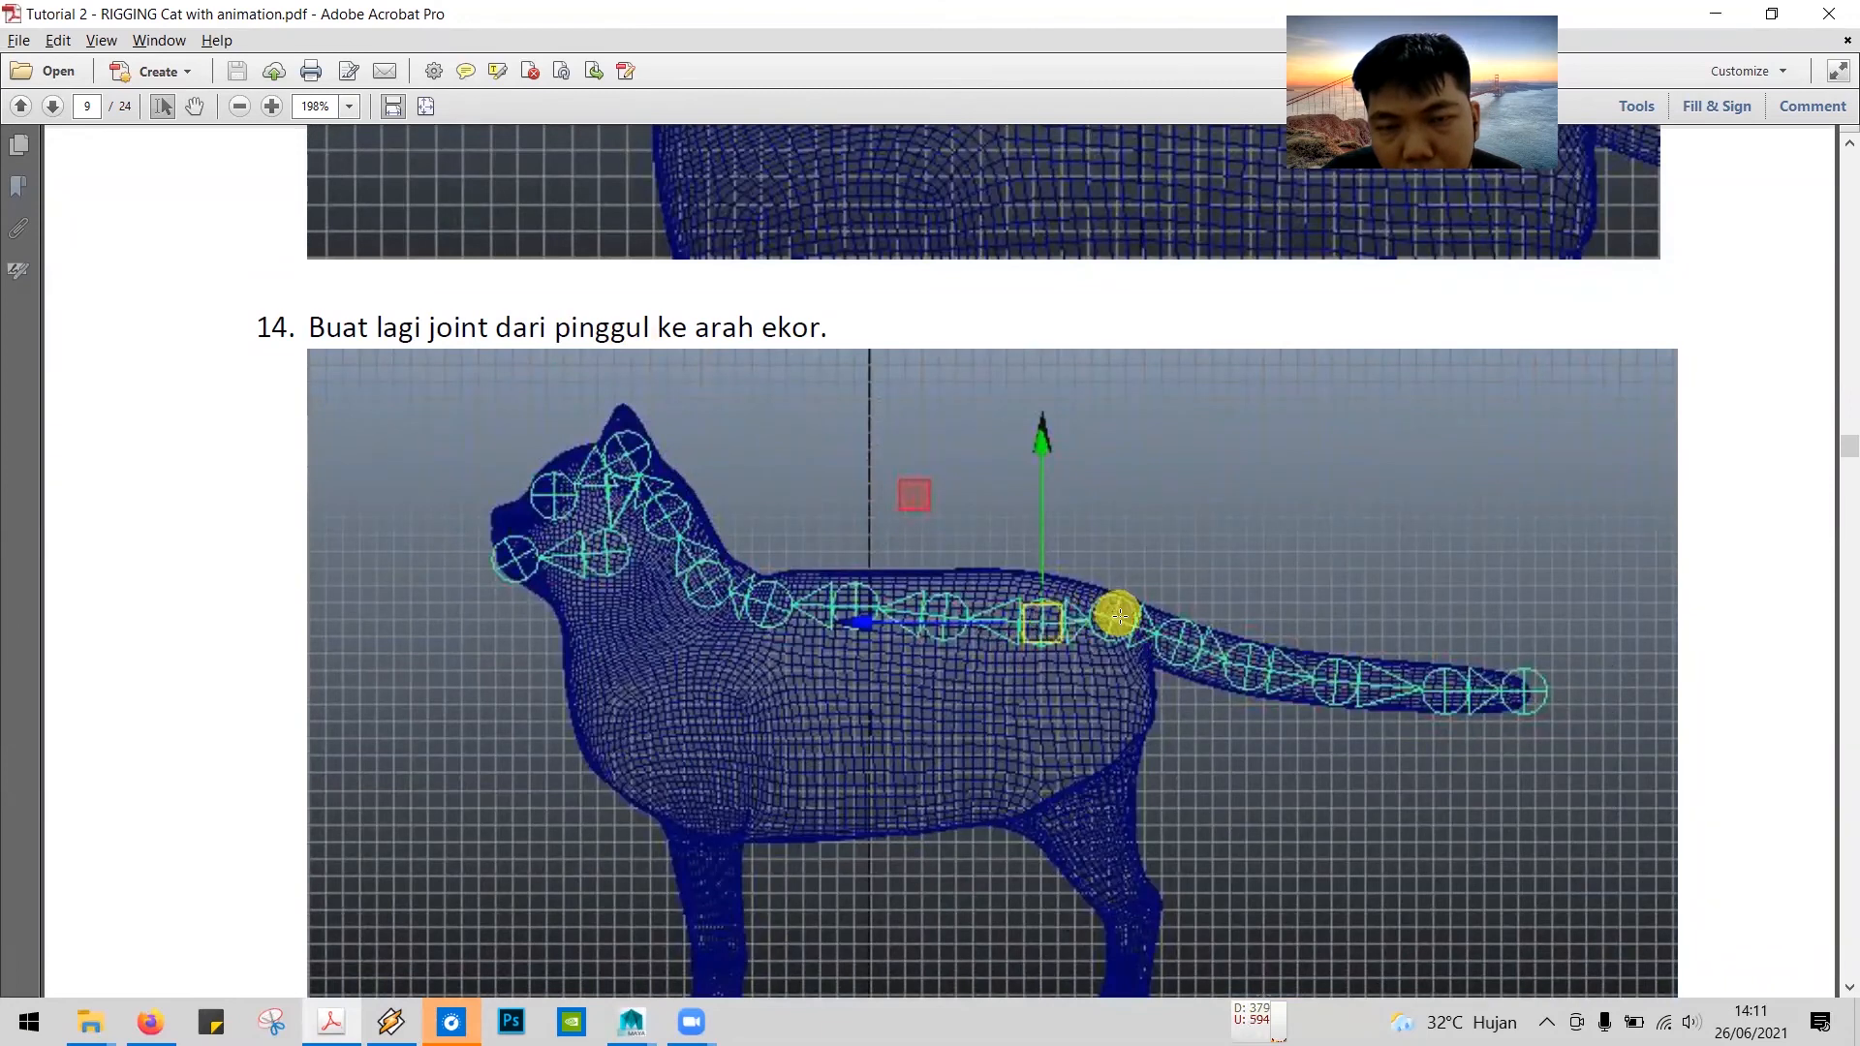
key(alt+Tab)
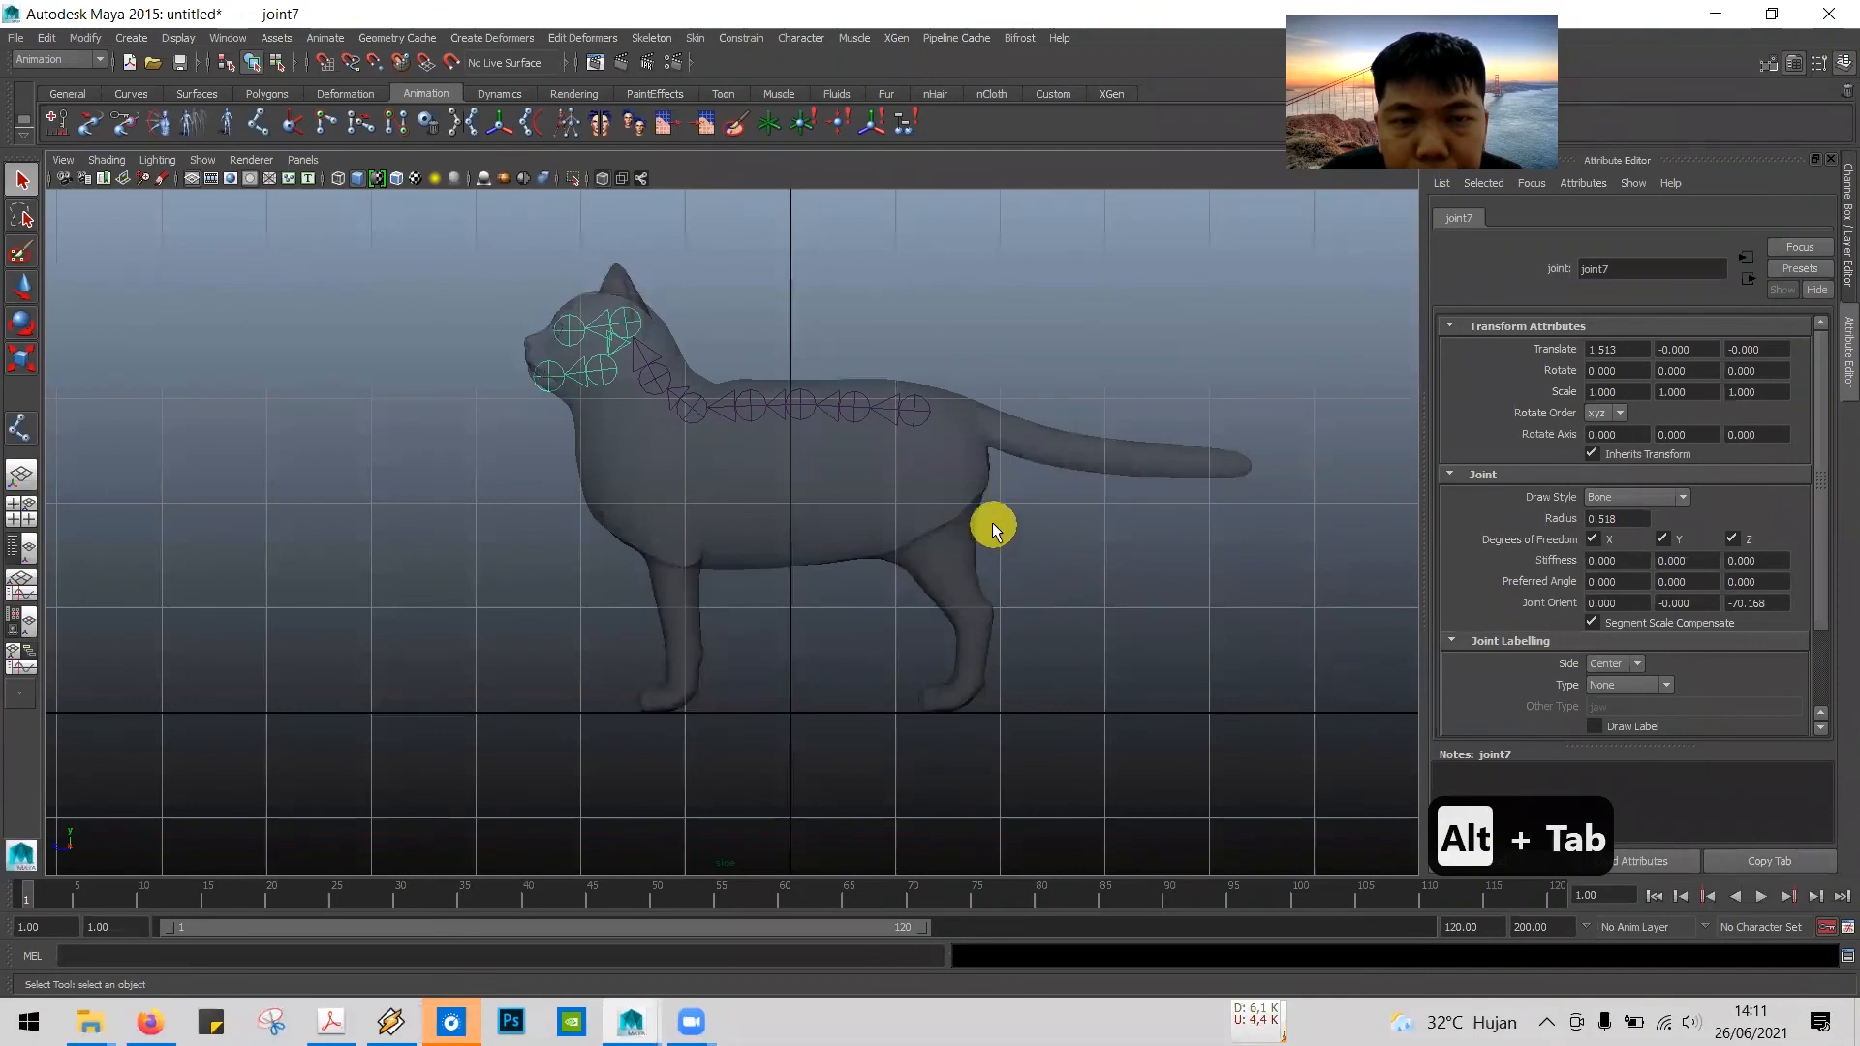
Step: Create a separate seven-joint chain with the Joint Tool, from just behind the cat's hip joint to the tip of the tail
click(20, 426)
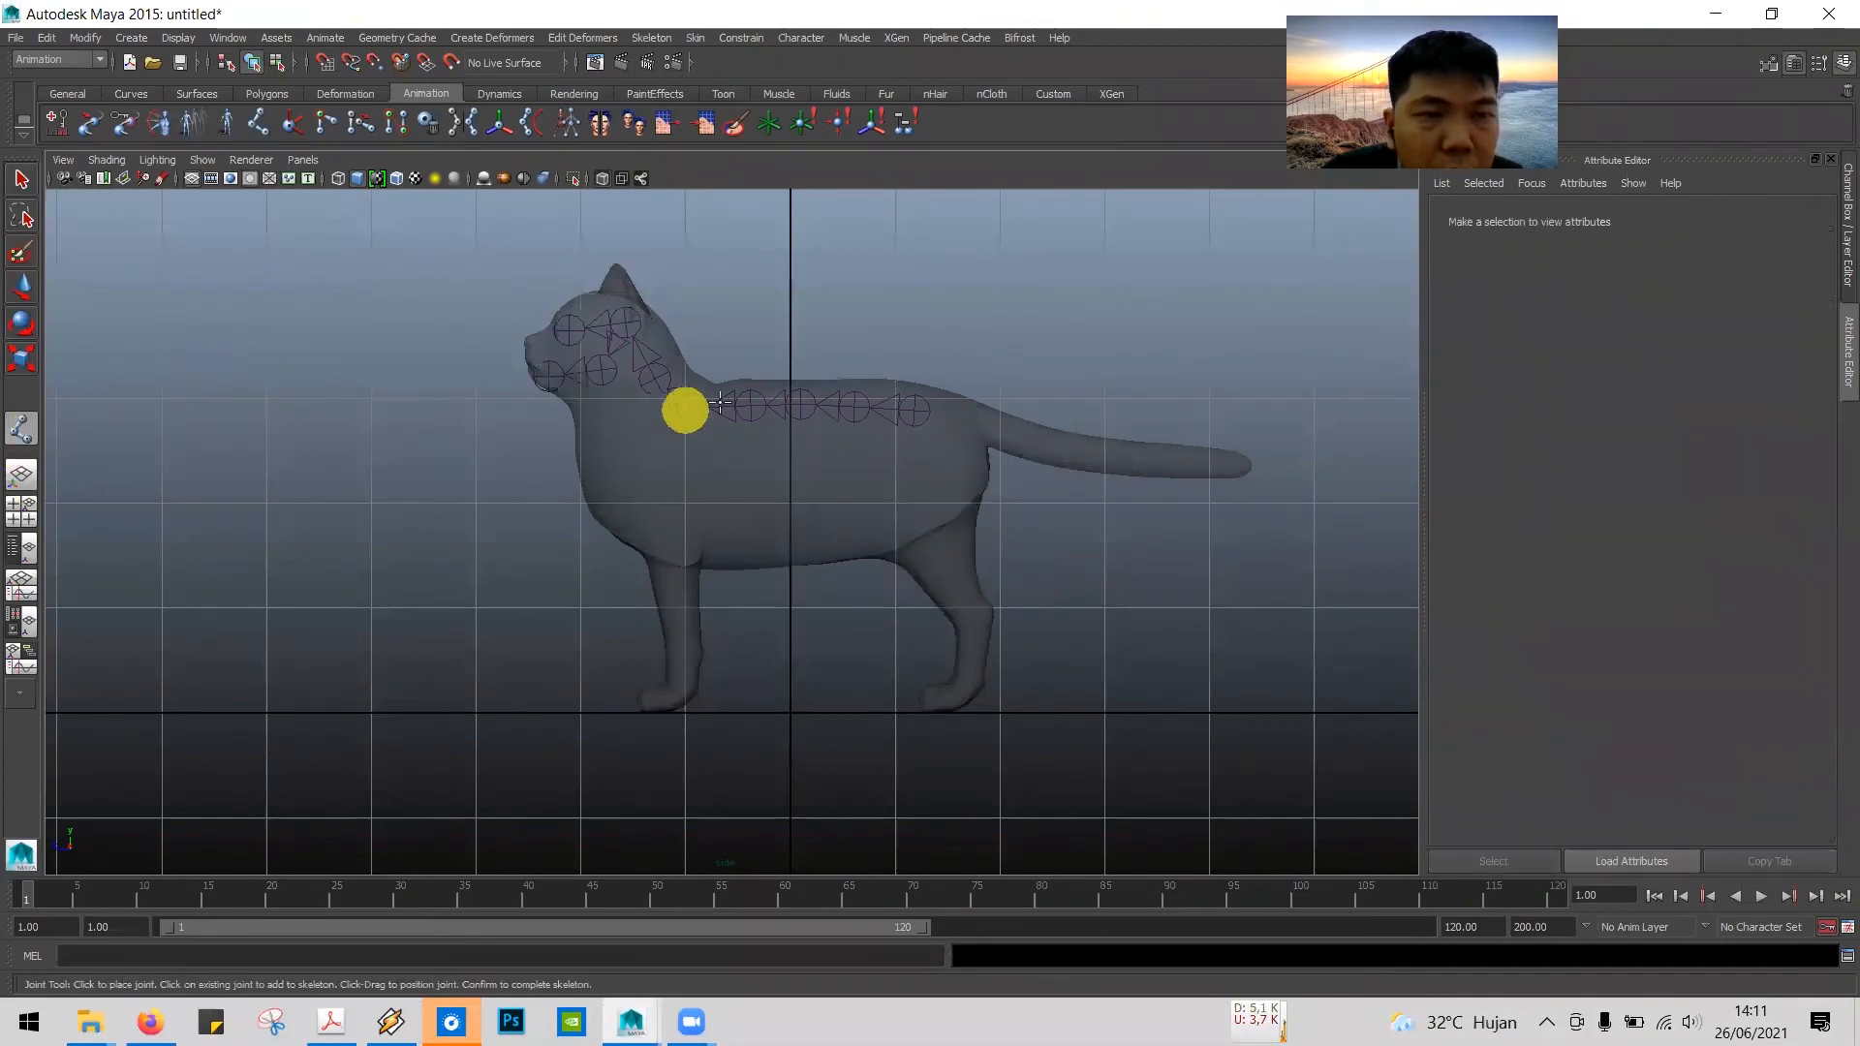
click(955, 417)
click(1003, 429)
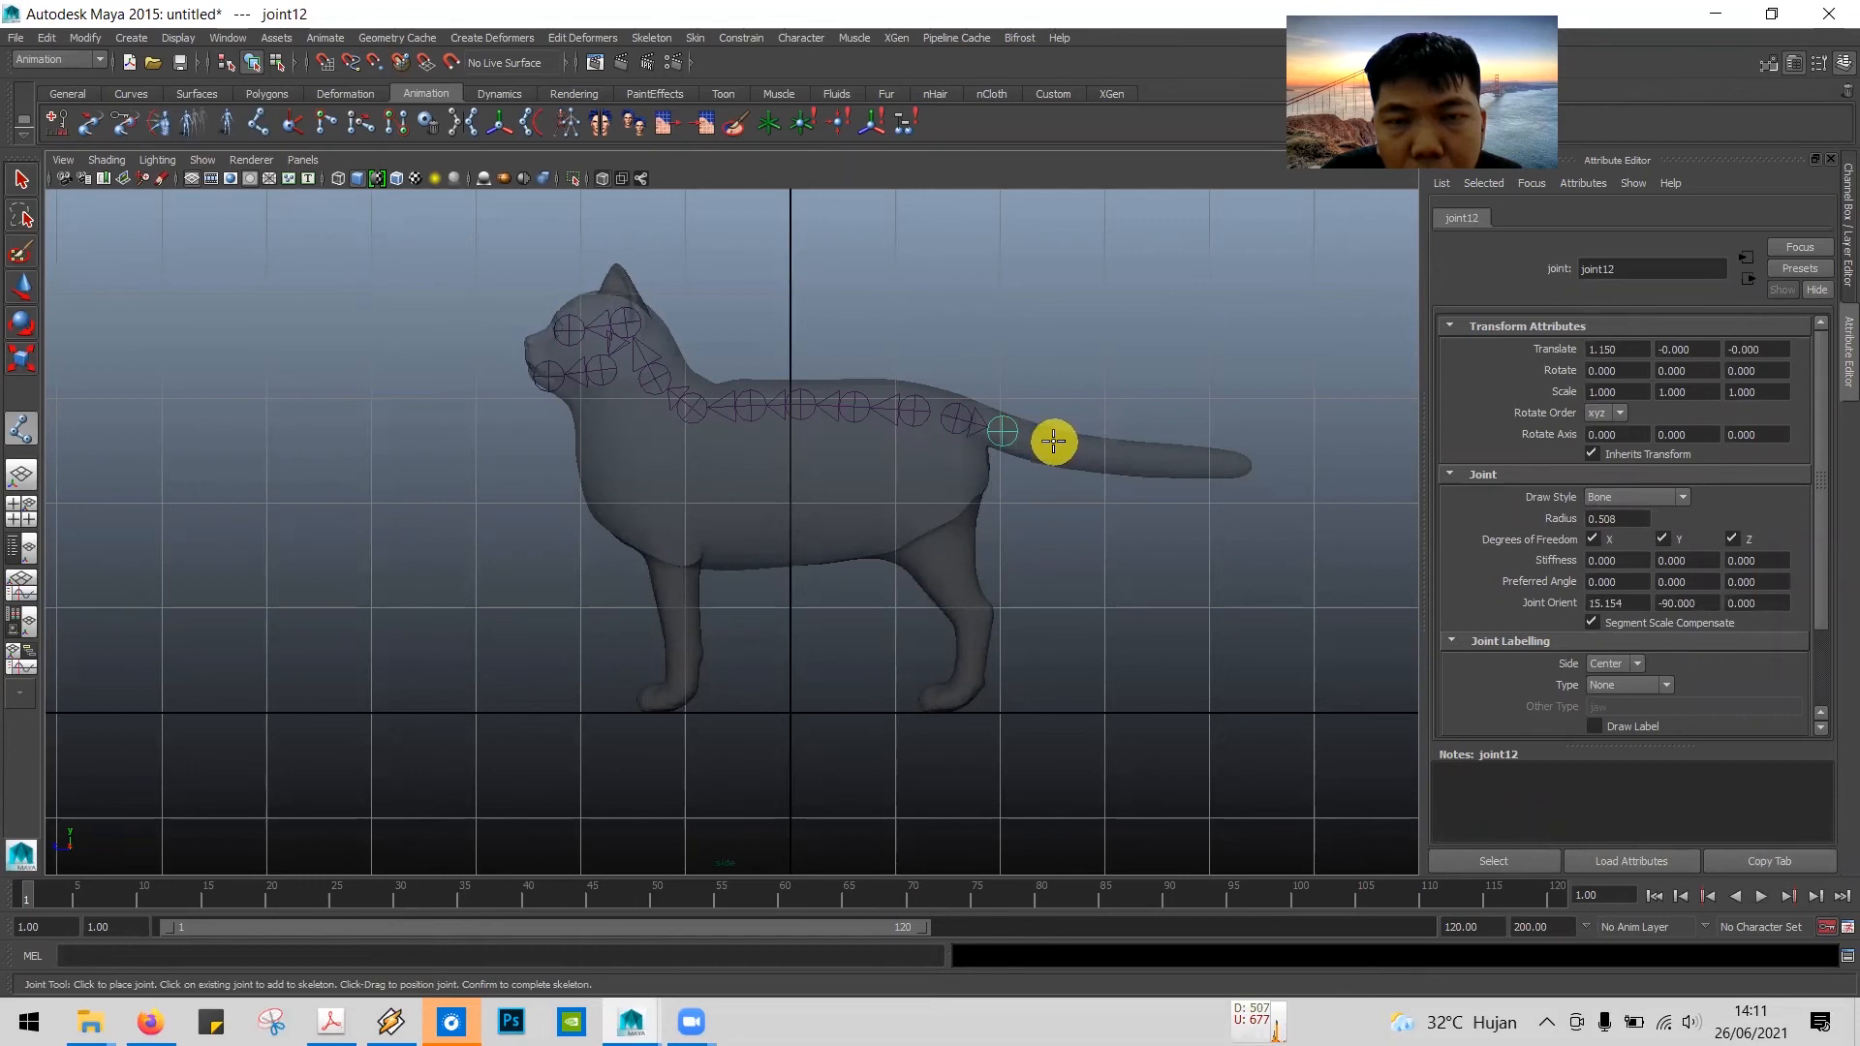
click(1049, 443)
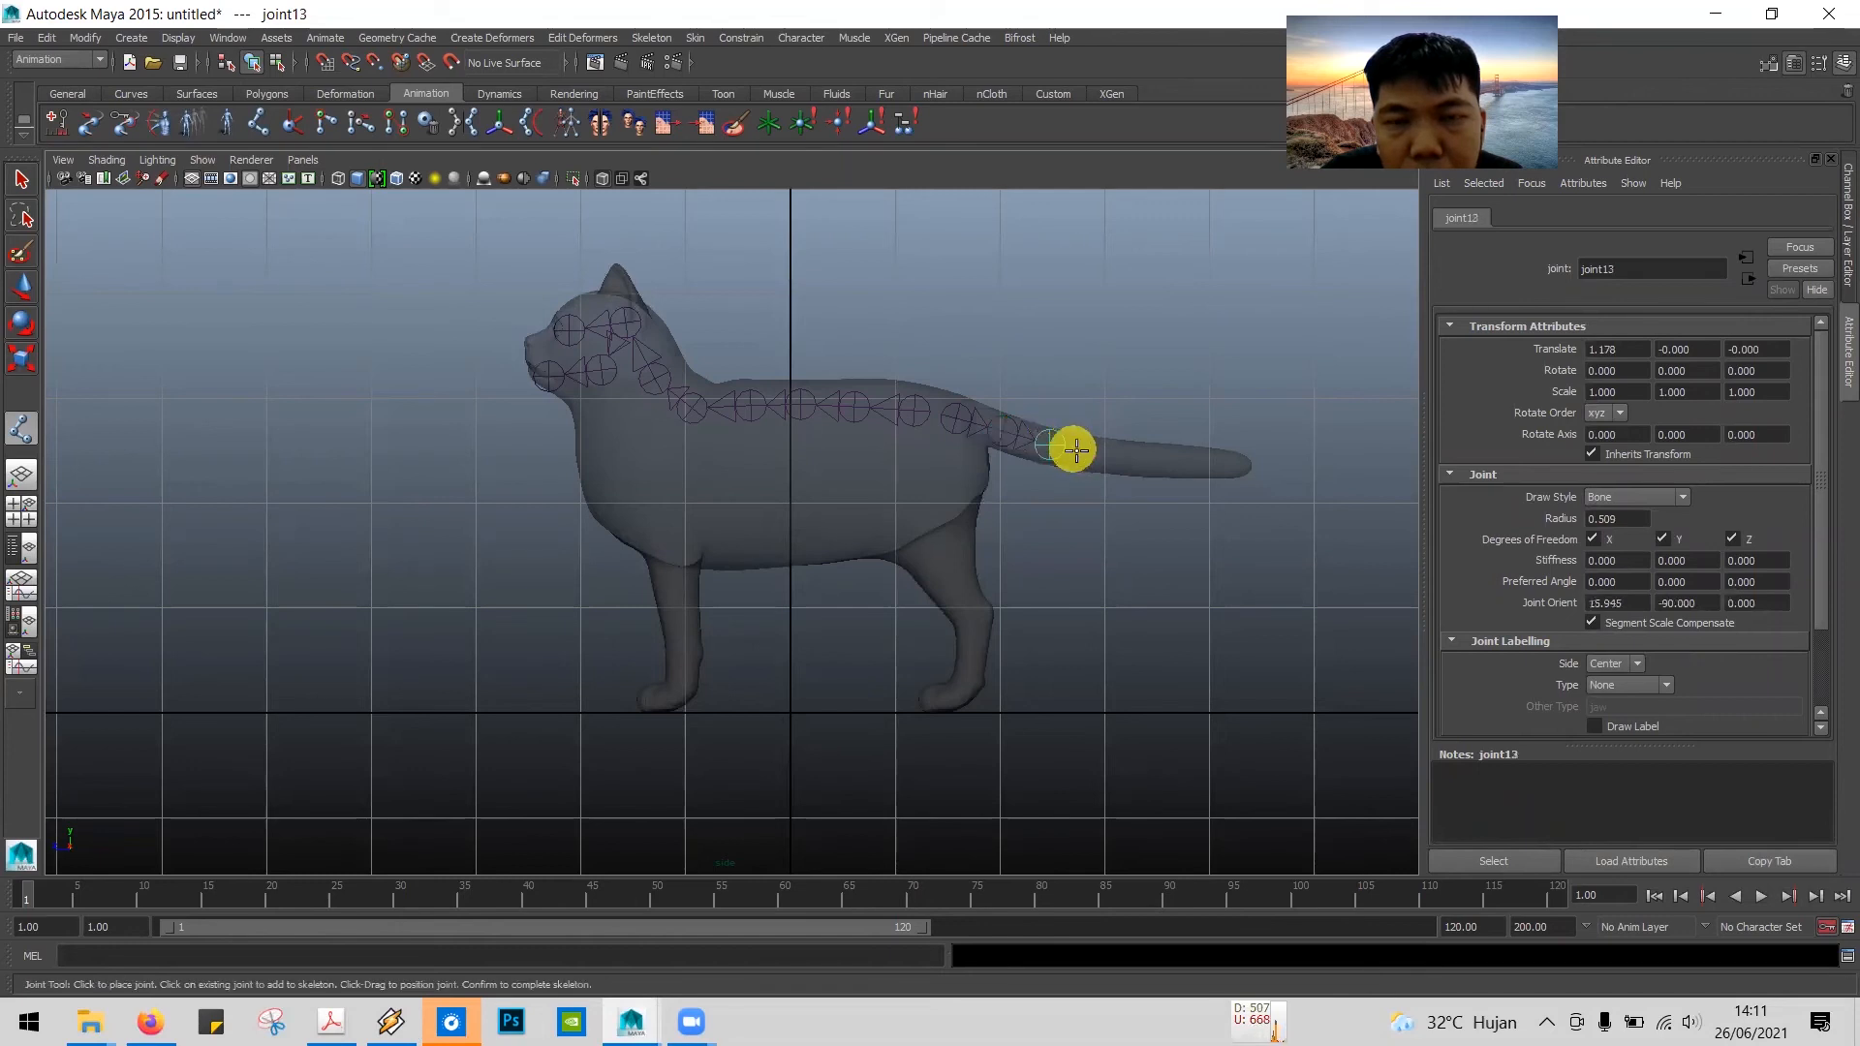
click(1157, 456)
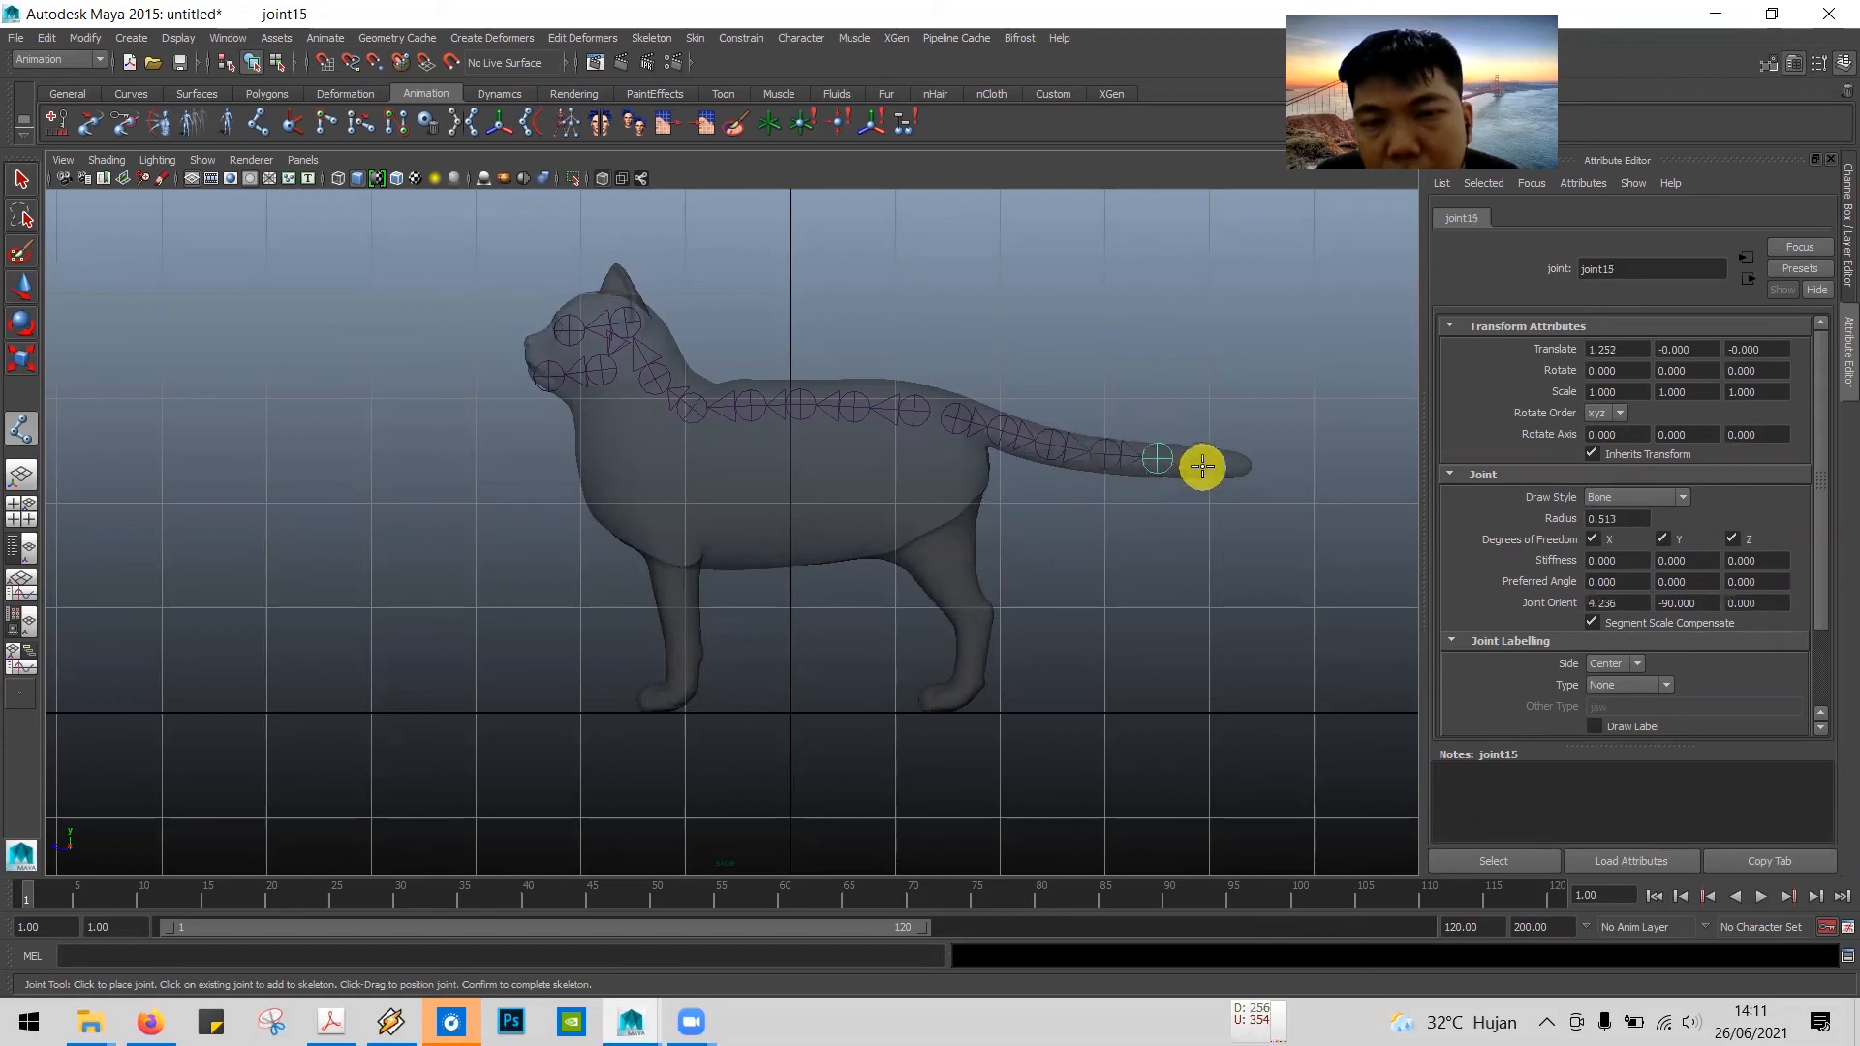
click(1204, 461)
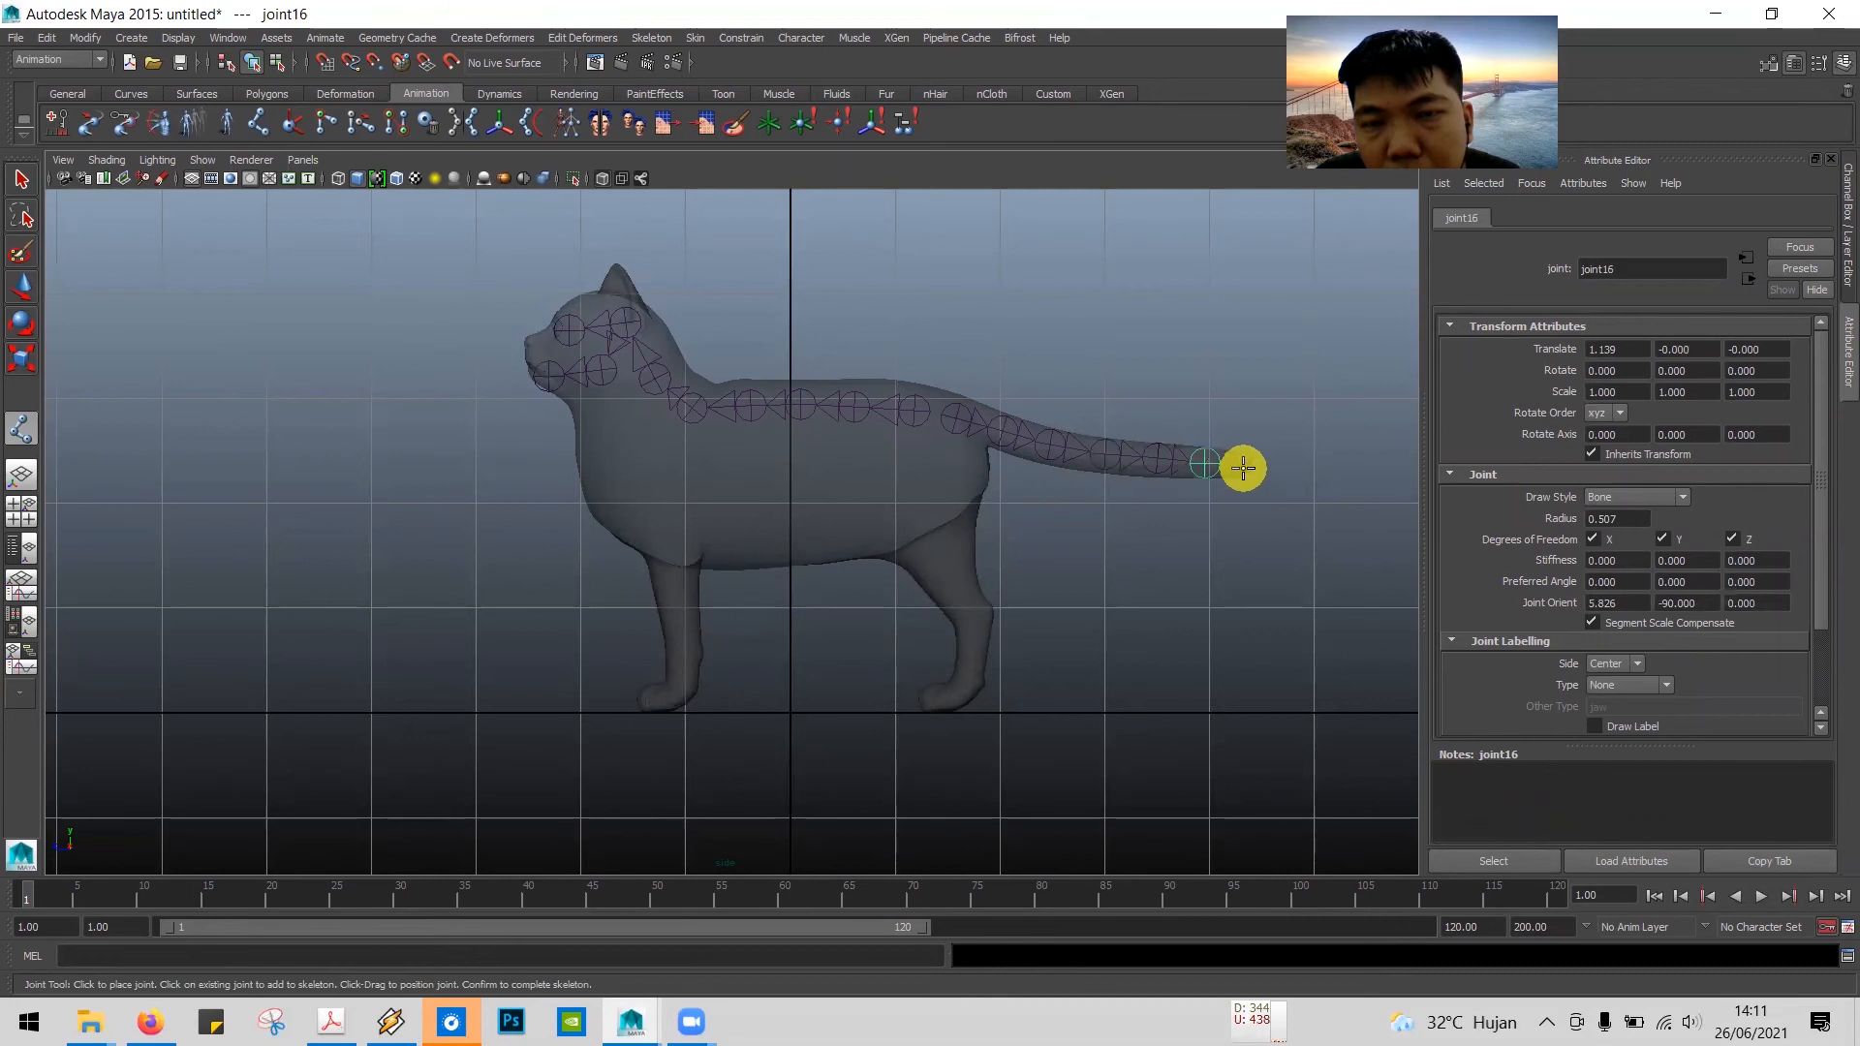
click(1246, 466)
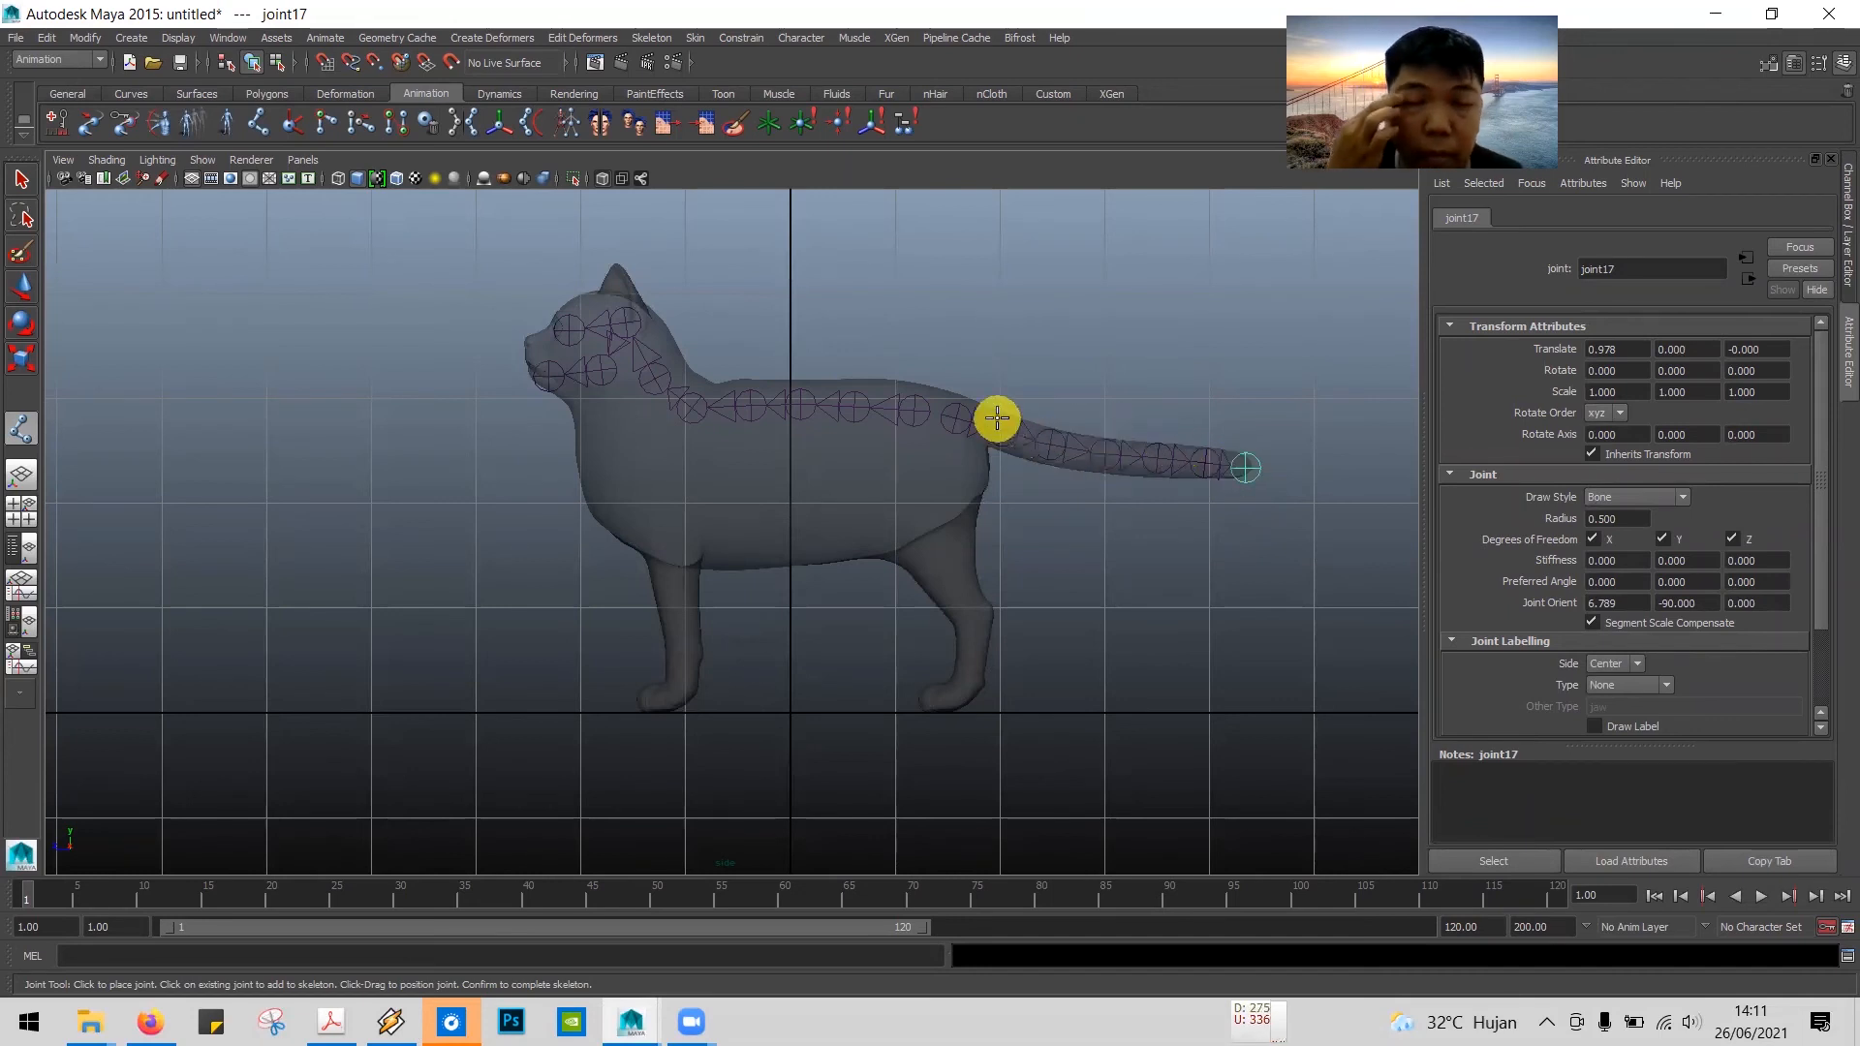
key(alt+Tab)
Step: Switch to the PDF tutorial, review the hip-to-tail joints in step 14 and the text of step 15, and return to Maya
key(alt+Tab)
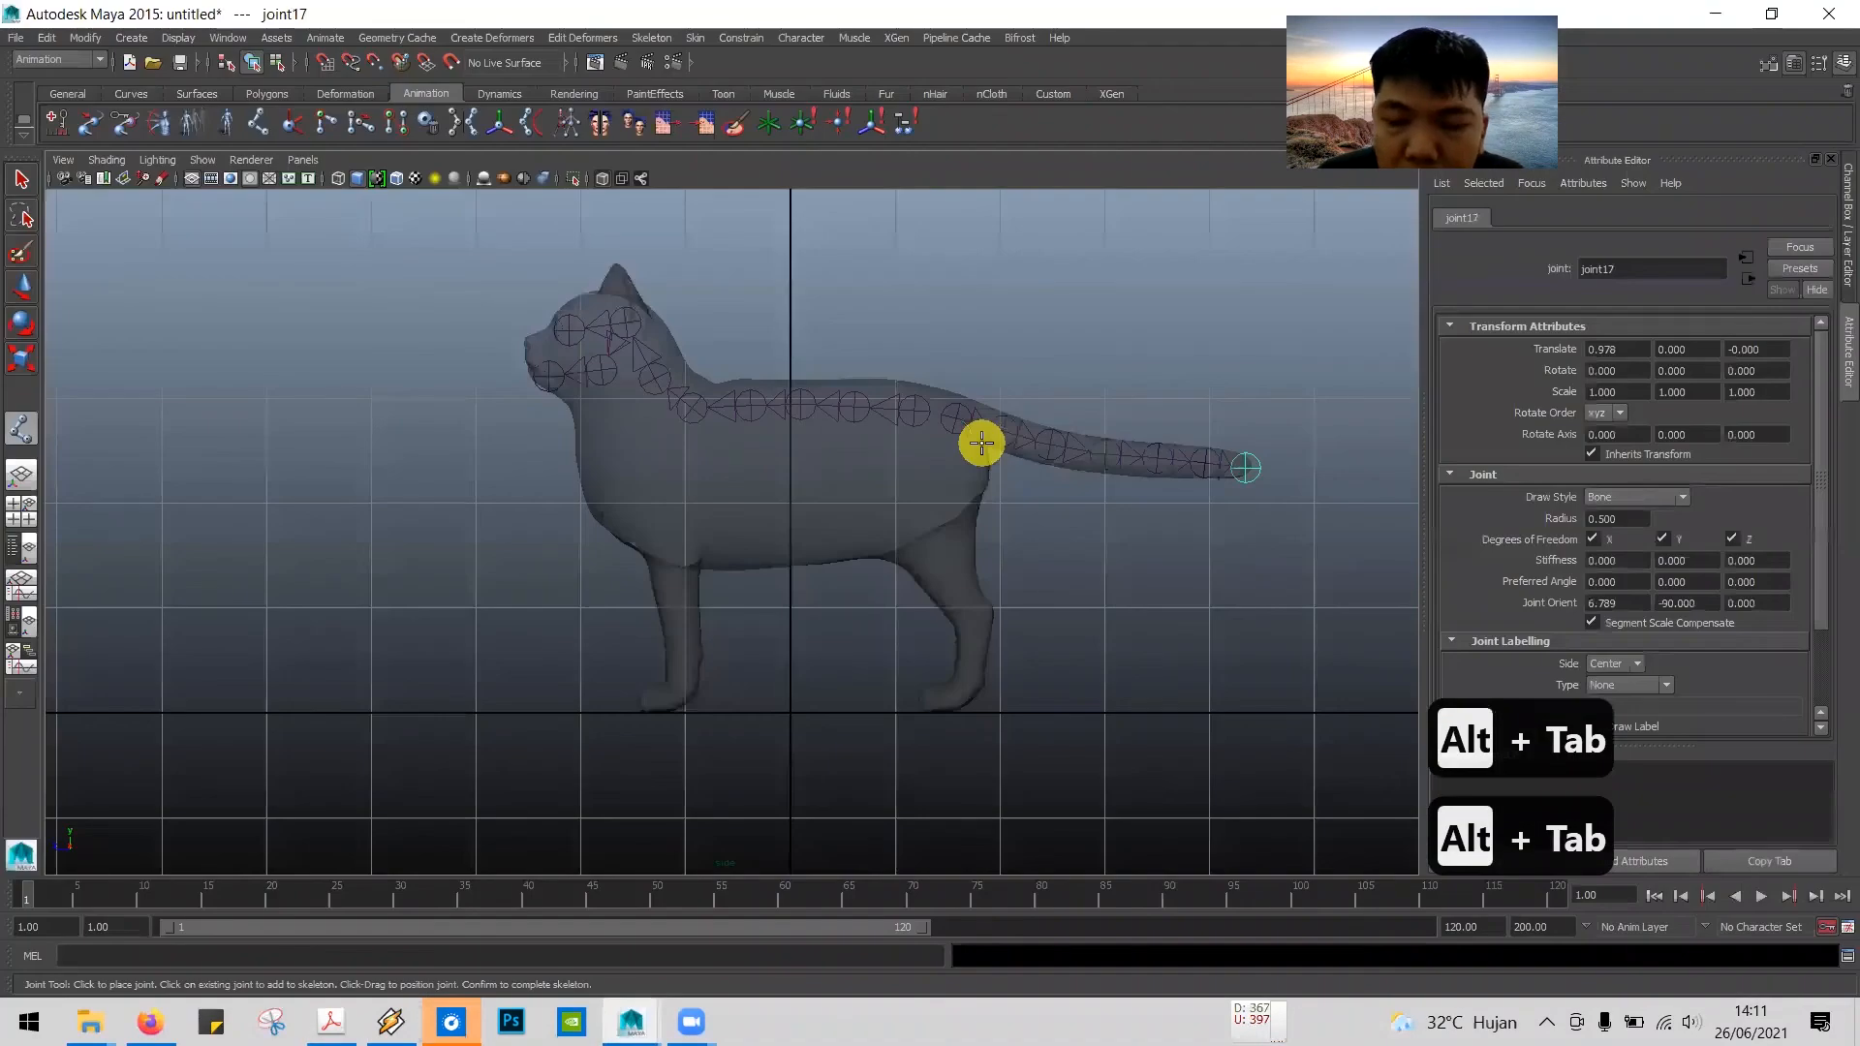
key(Return)
key(alt+Tab)
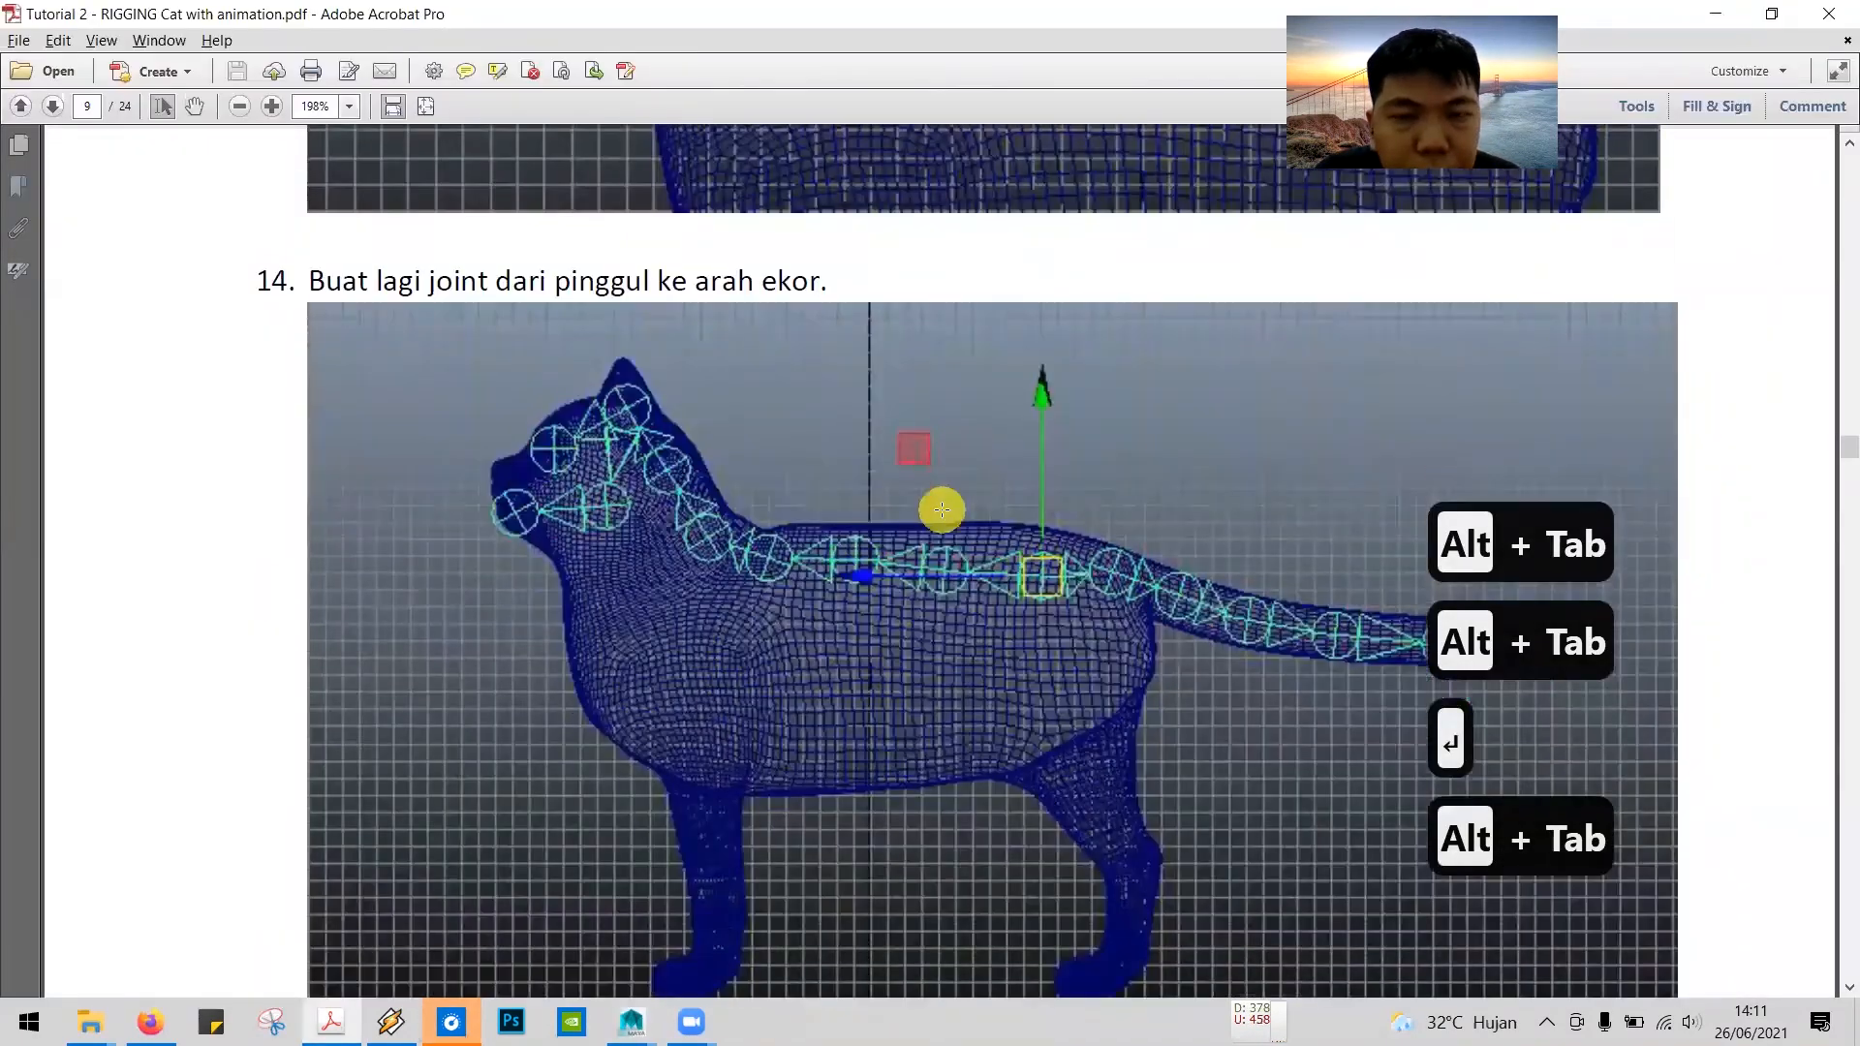
scroll(944, 508, down, 3)
scroll(942, 512, down, 8)
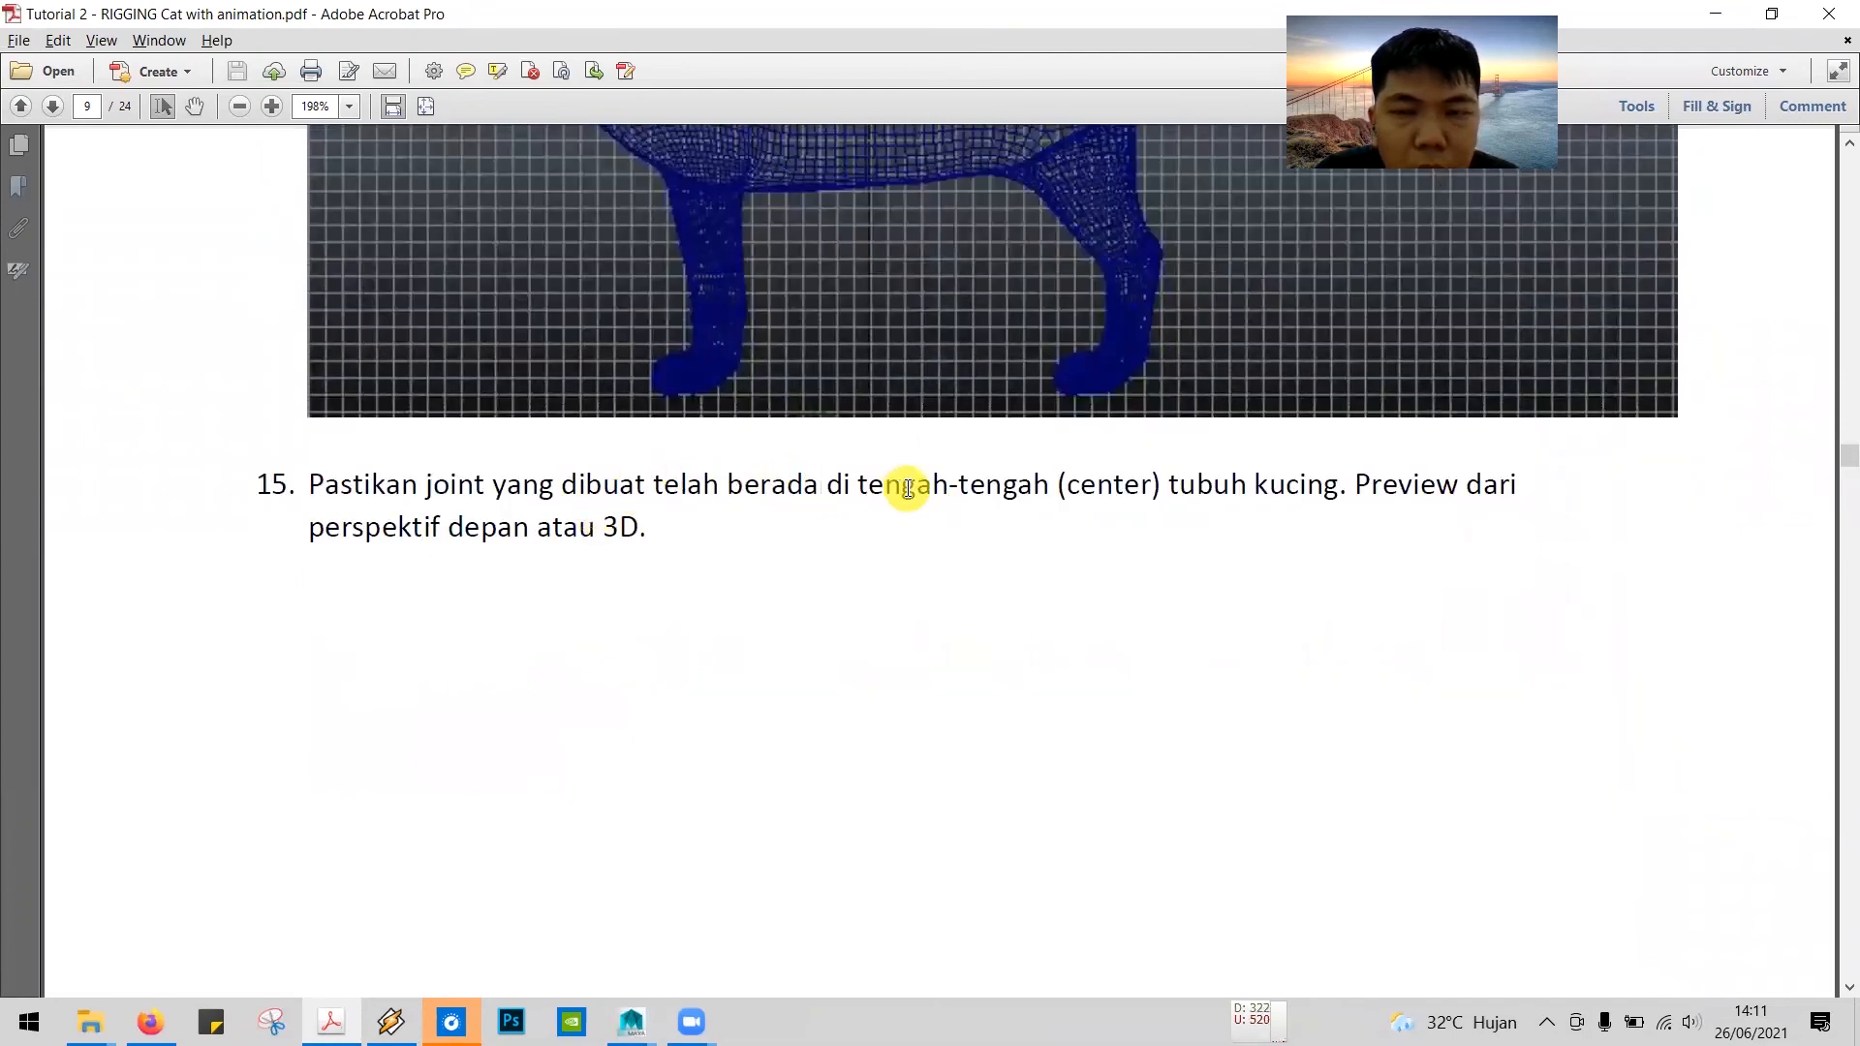
scroll(908, 489, up, 4)
scroll(907, 488, up, 1)
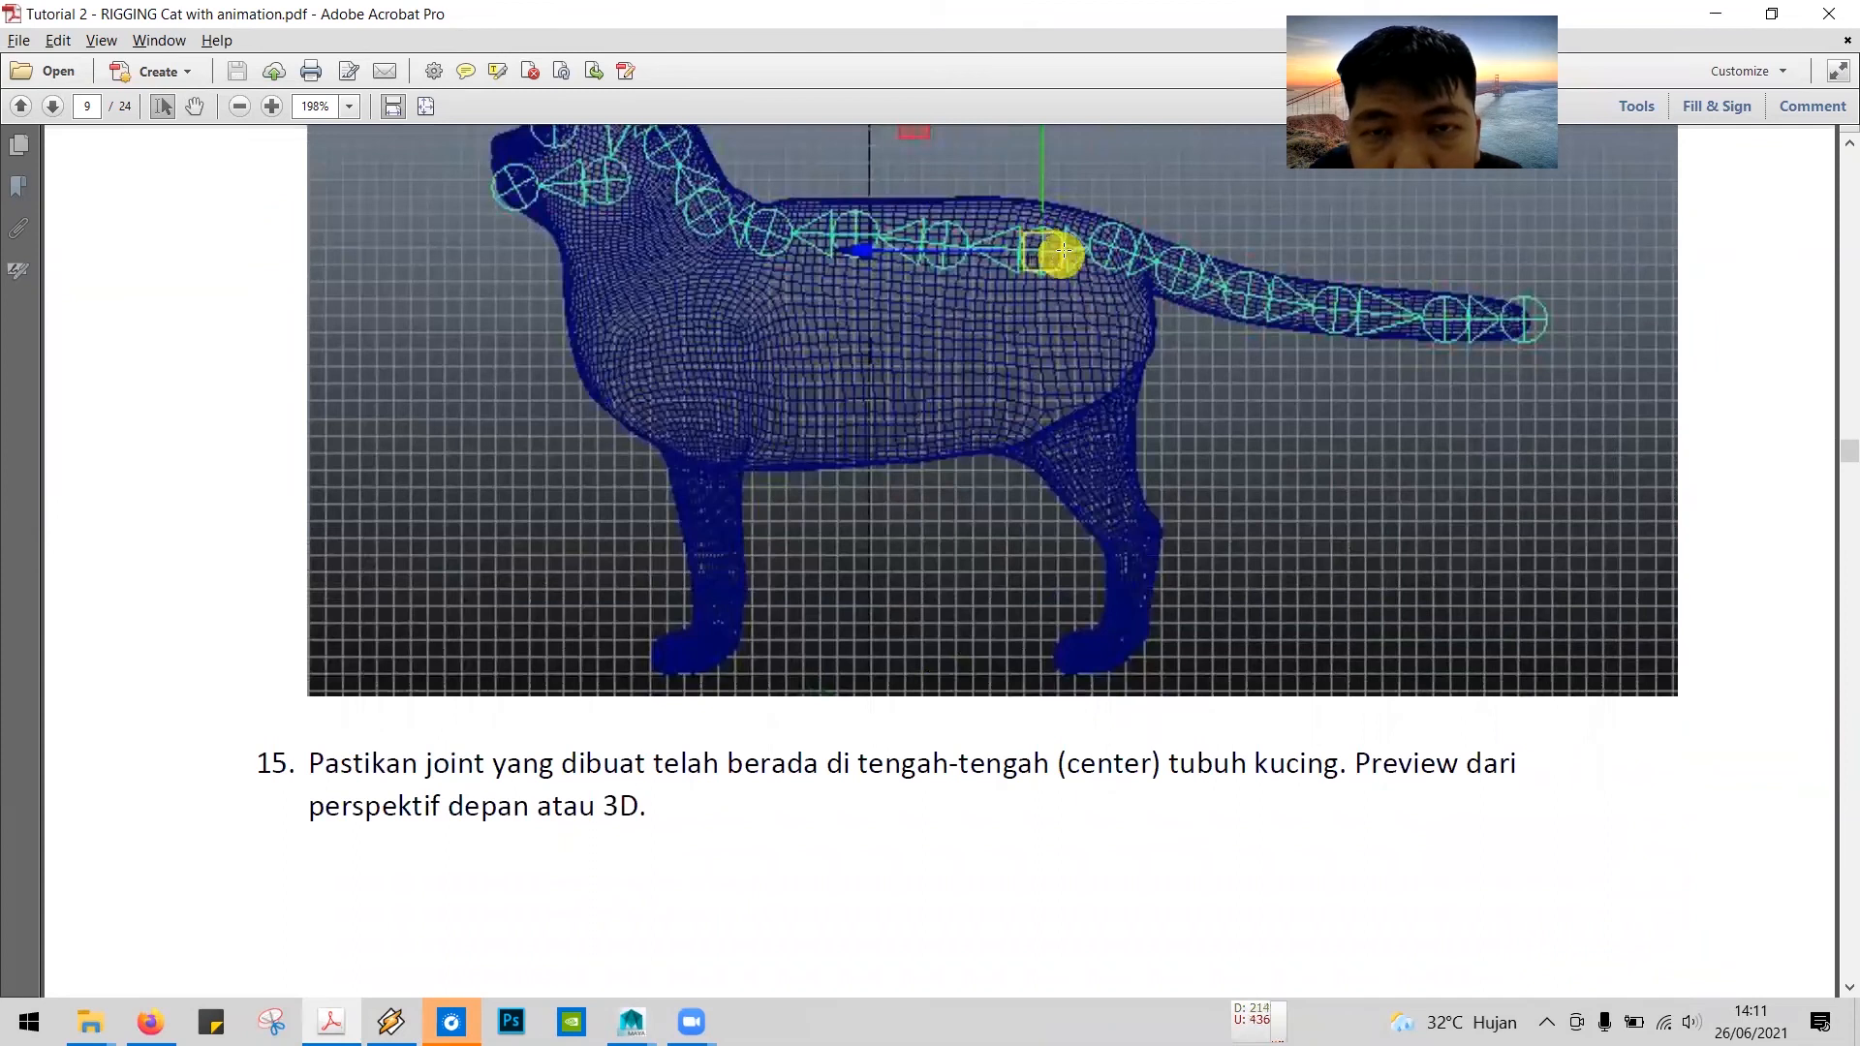
key(alt+Tab)
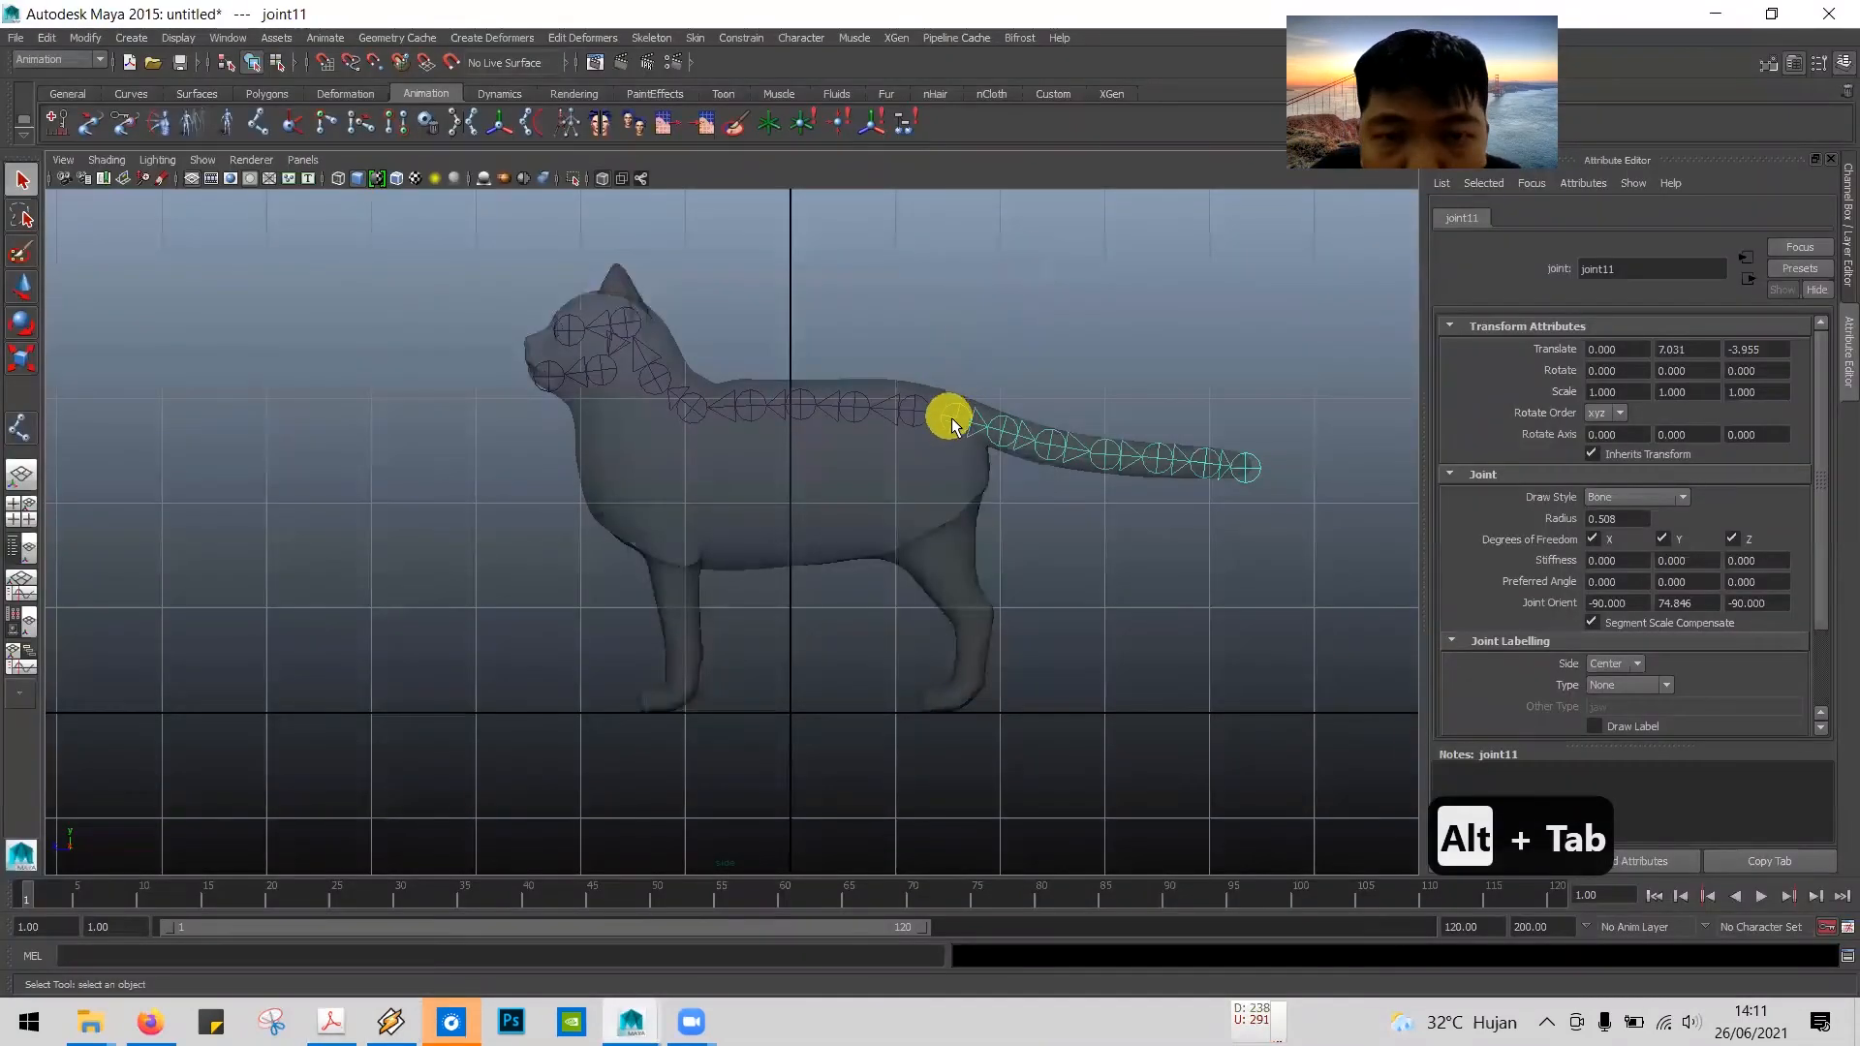
Step: Parent the first joint of the tail chain to the hip joint at the rear end of the spine
click(979, 402)
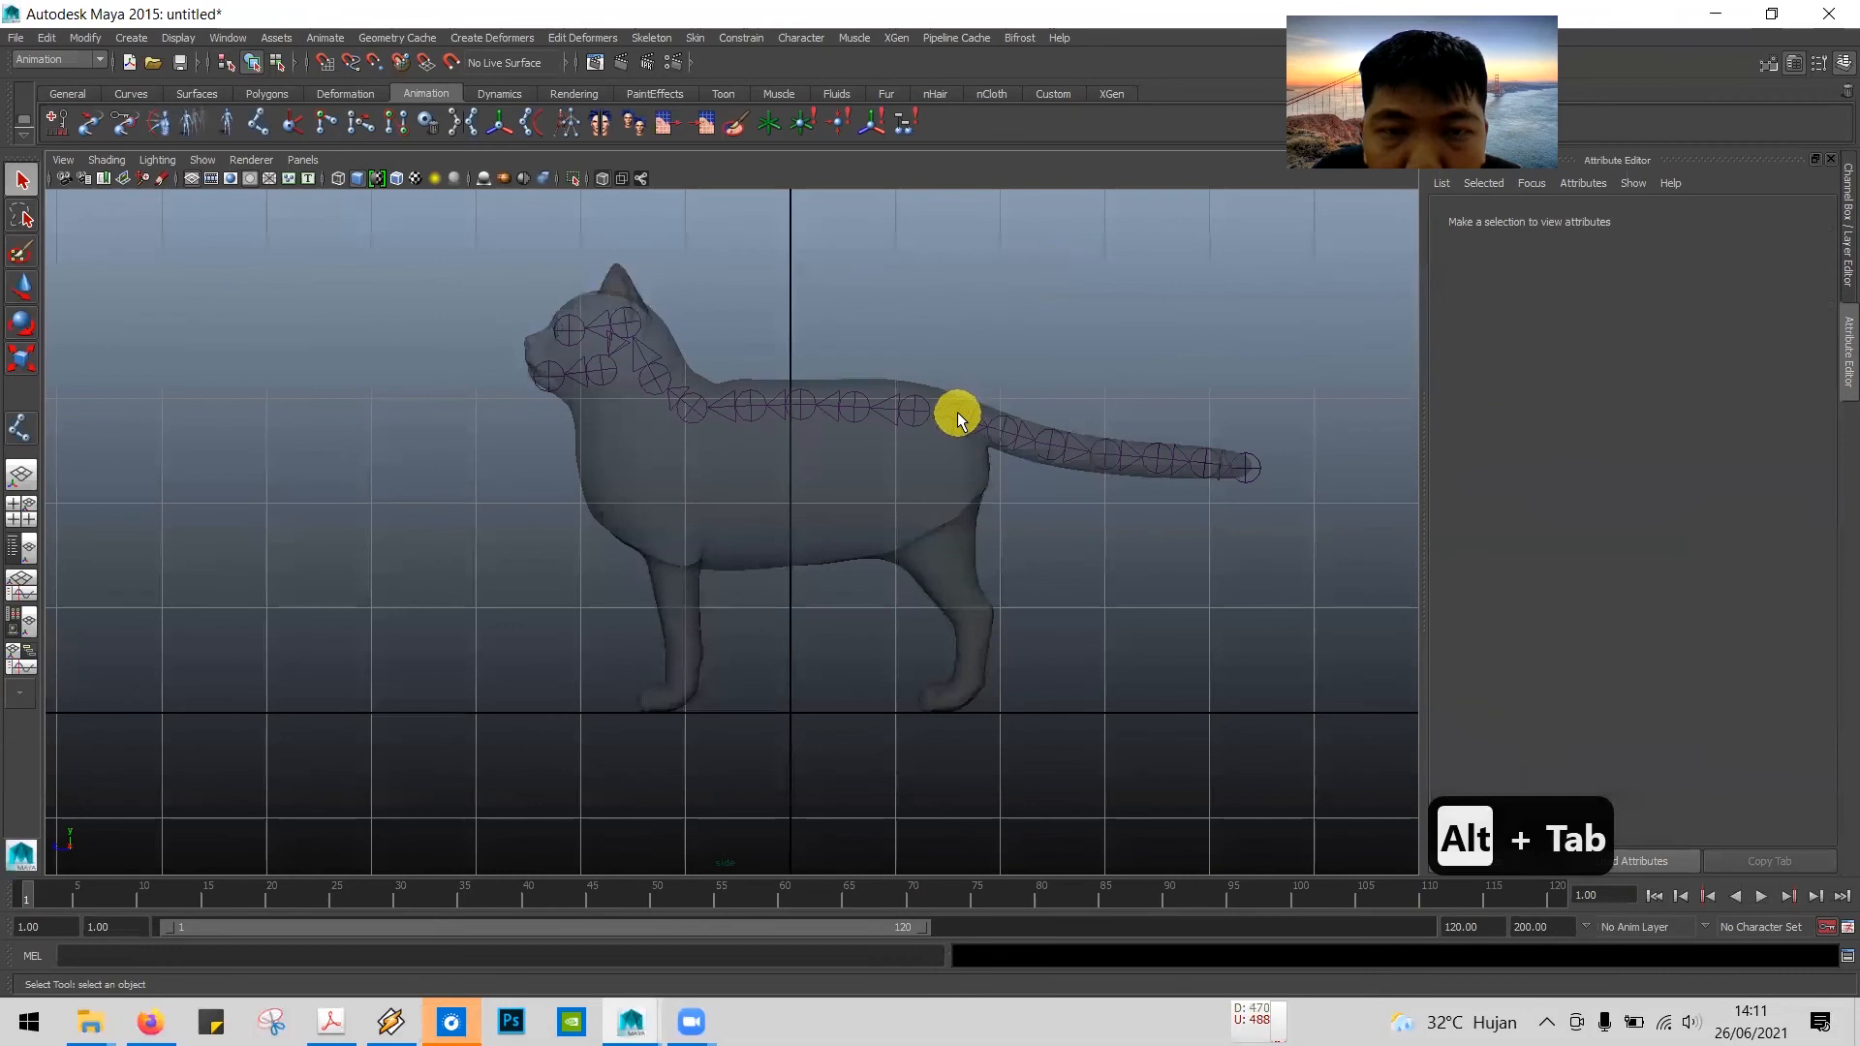
click(956, 411)
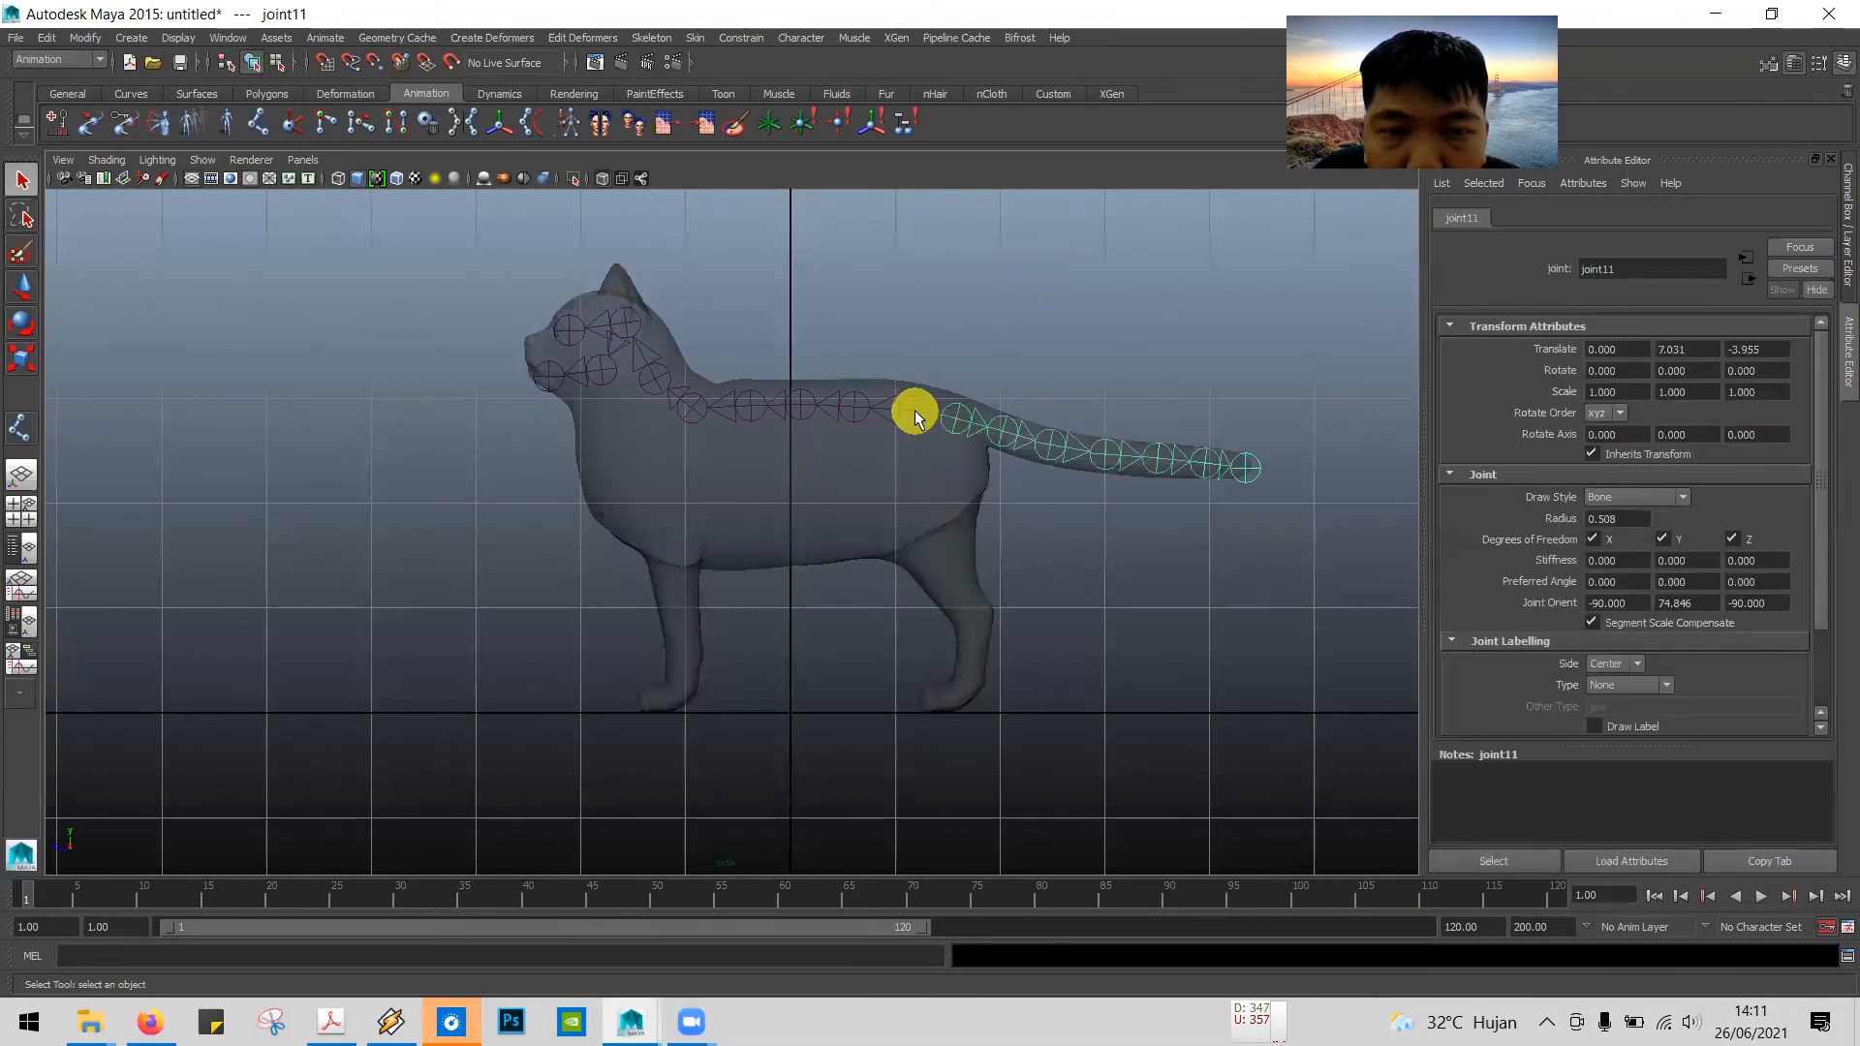
click(915, 410)
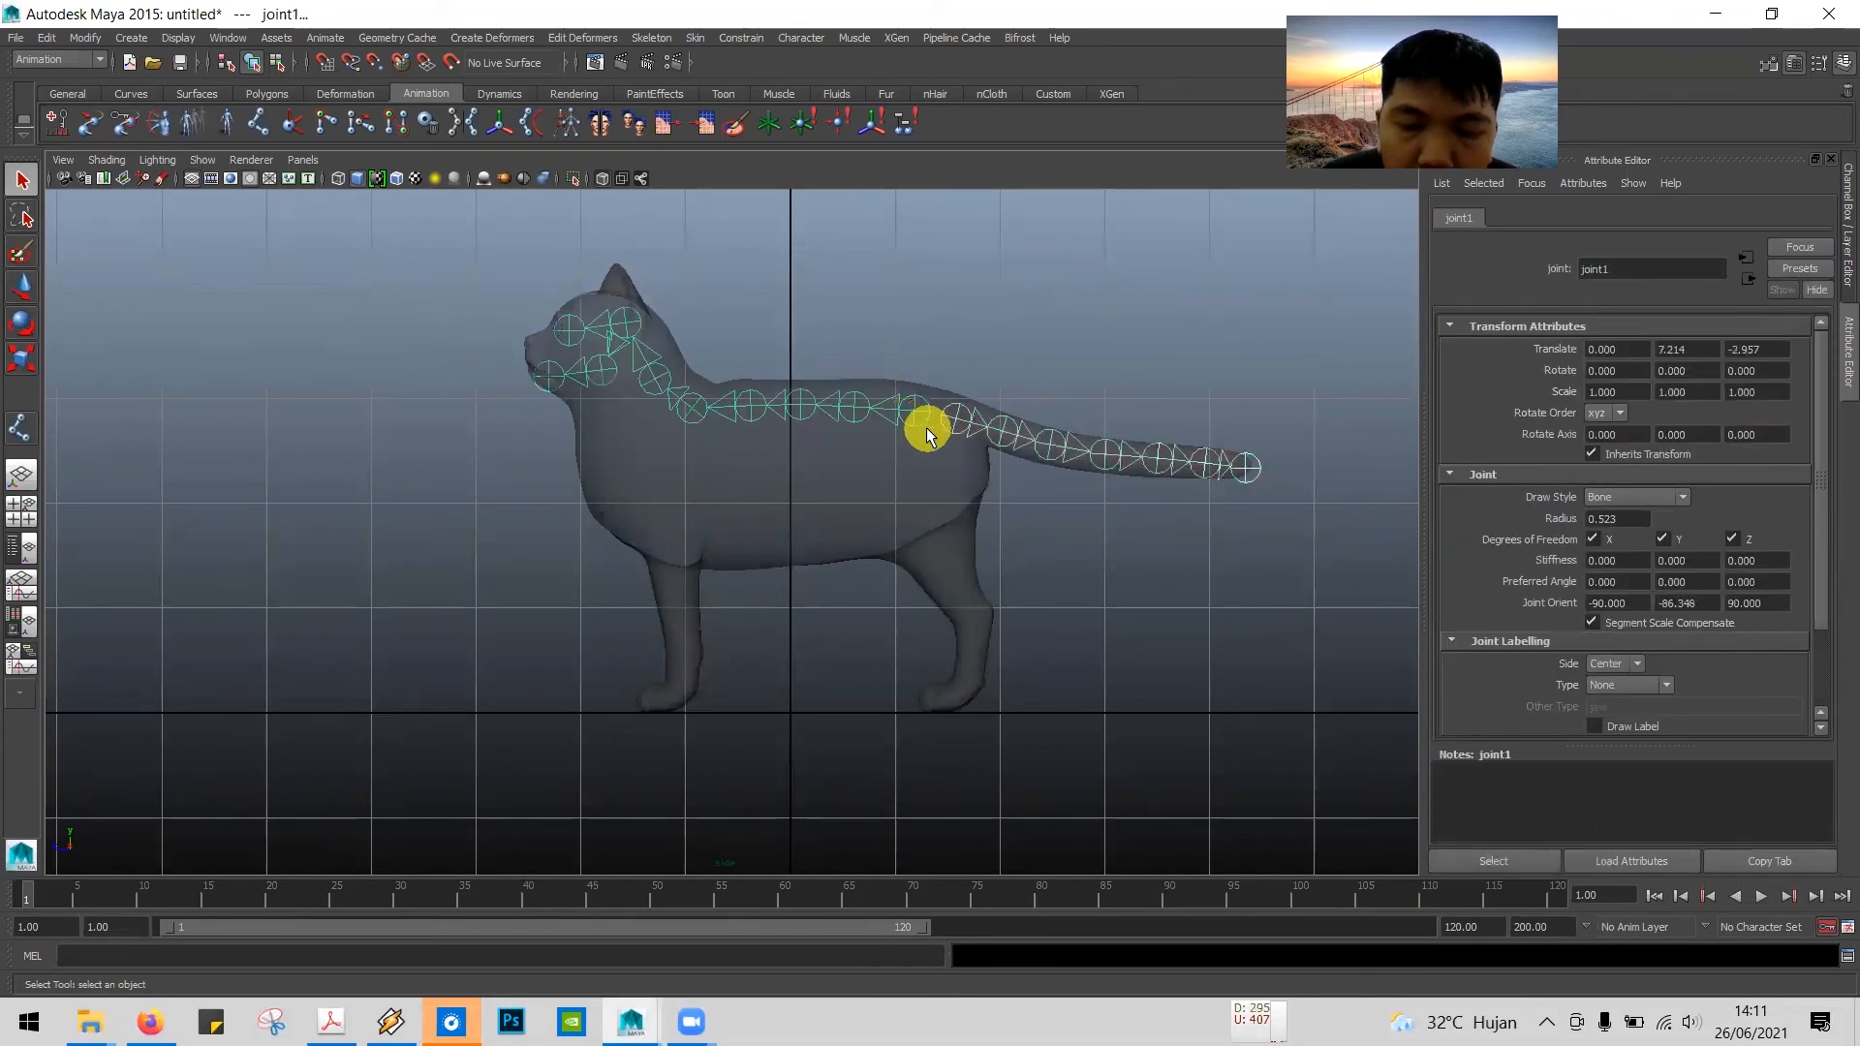
key(p)
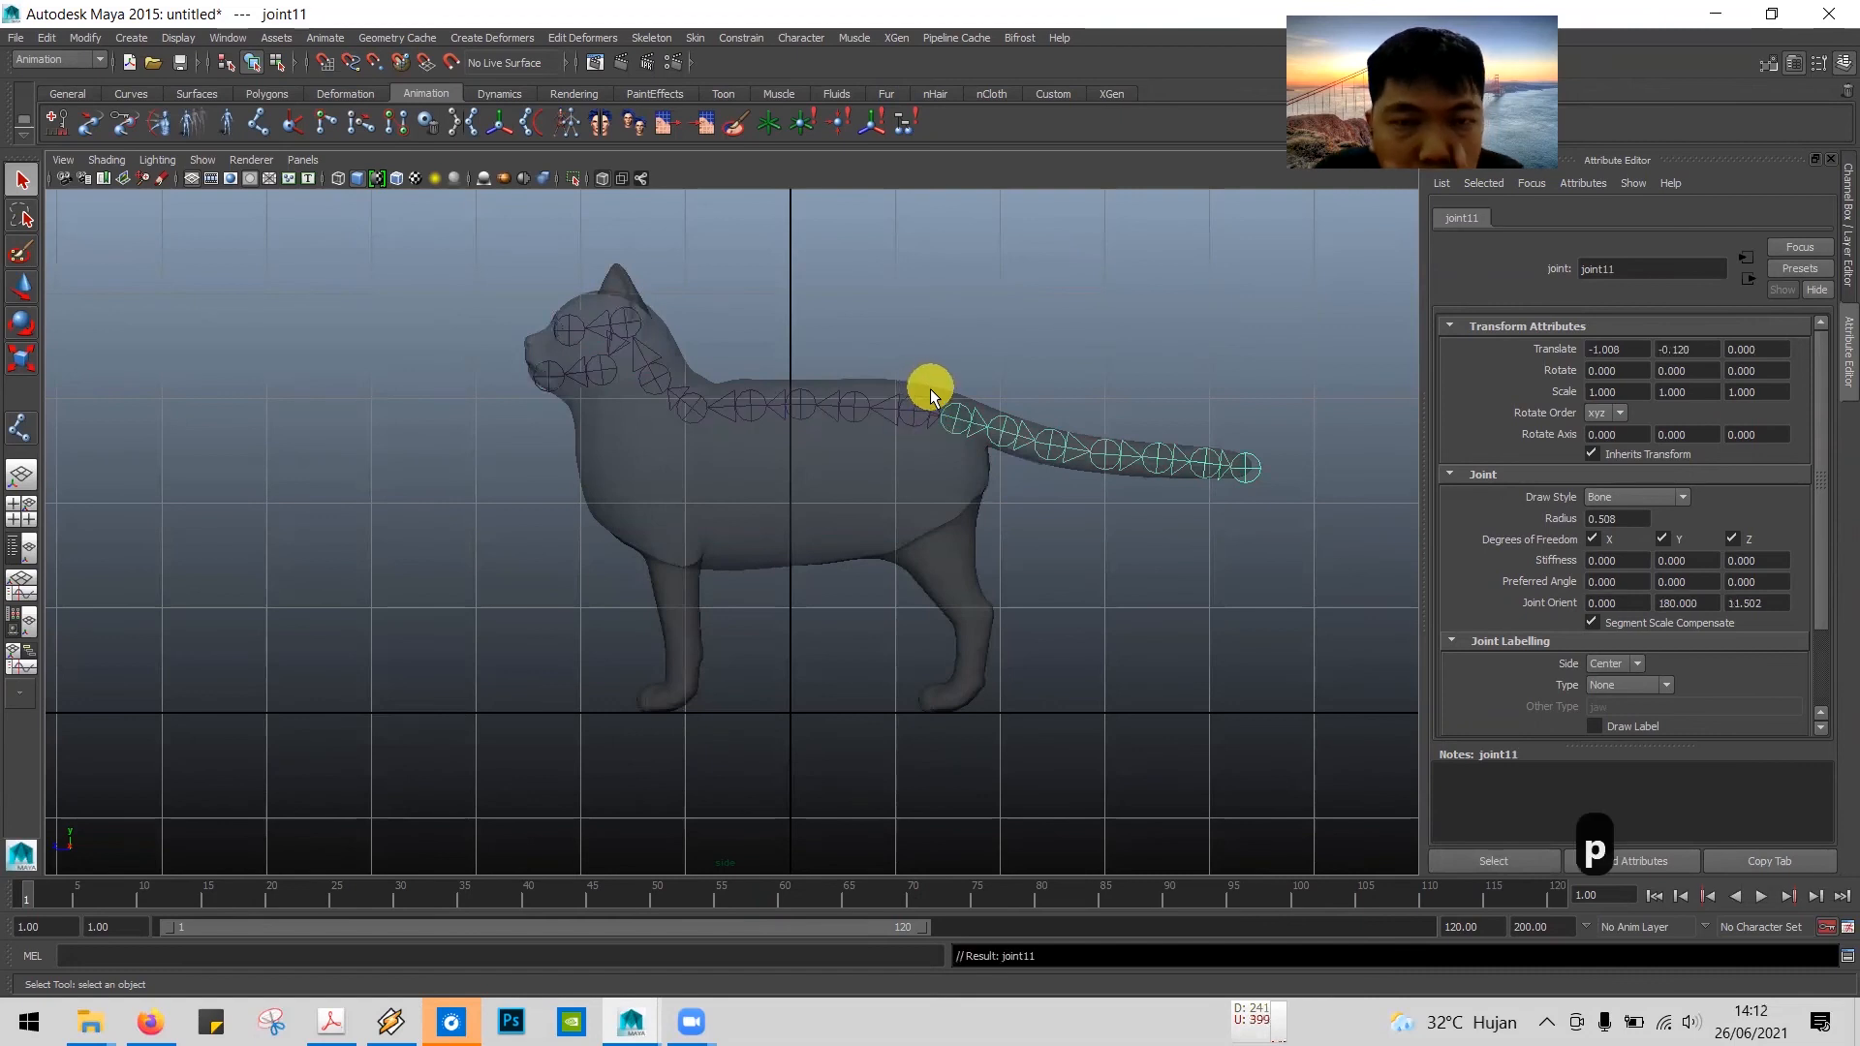
click(1016, 282)
Step: Examine the joint hierarchy around the hip, selecting the hip, spine and tail joints in turn to check that both branches belong to the hip
scroll(990, 353, up, 4)
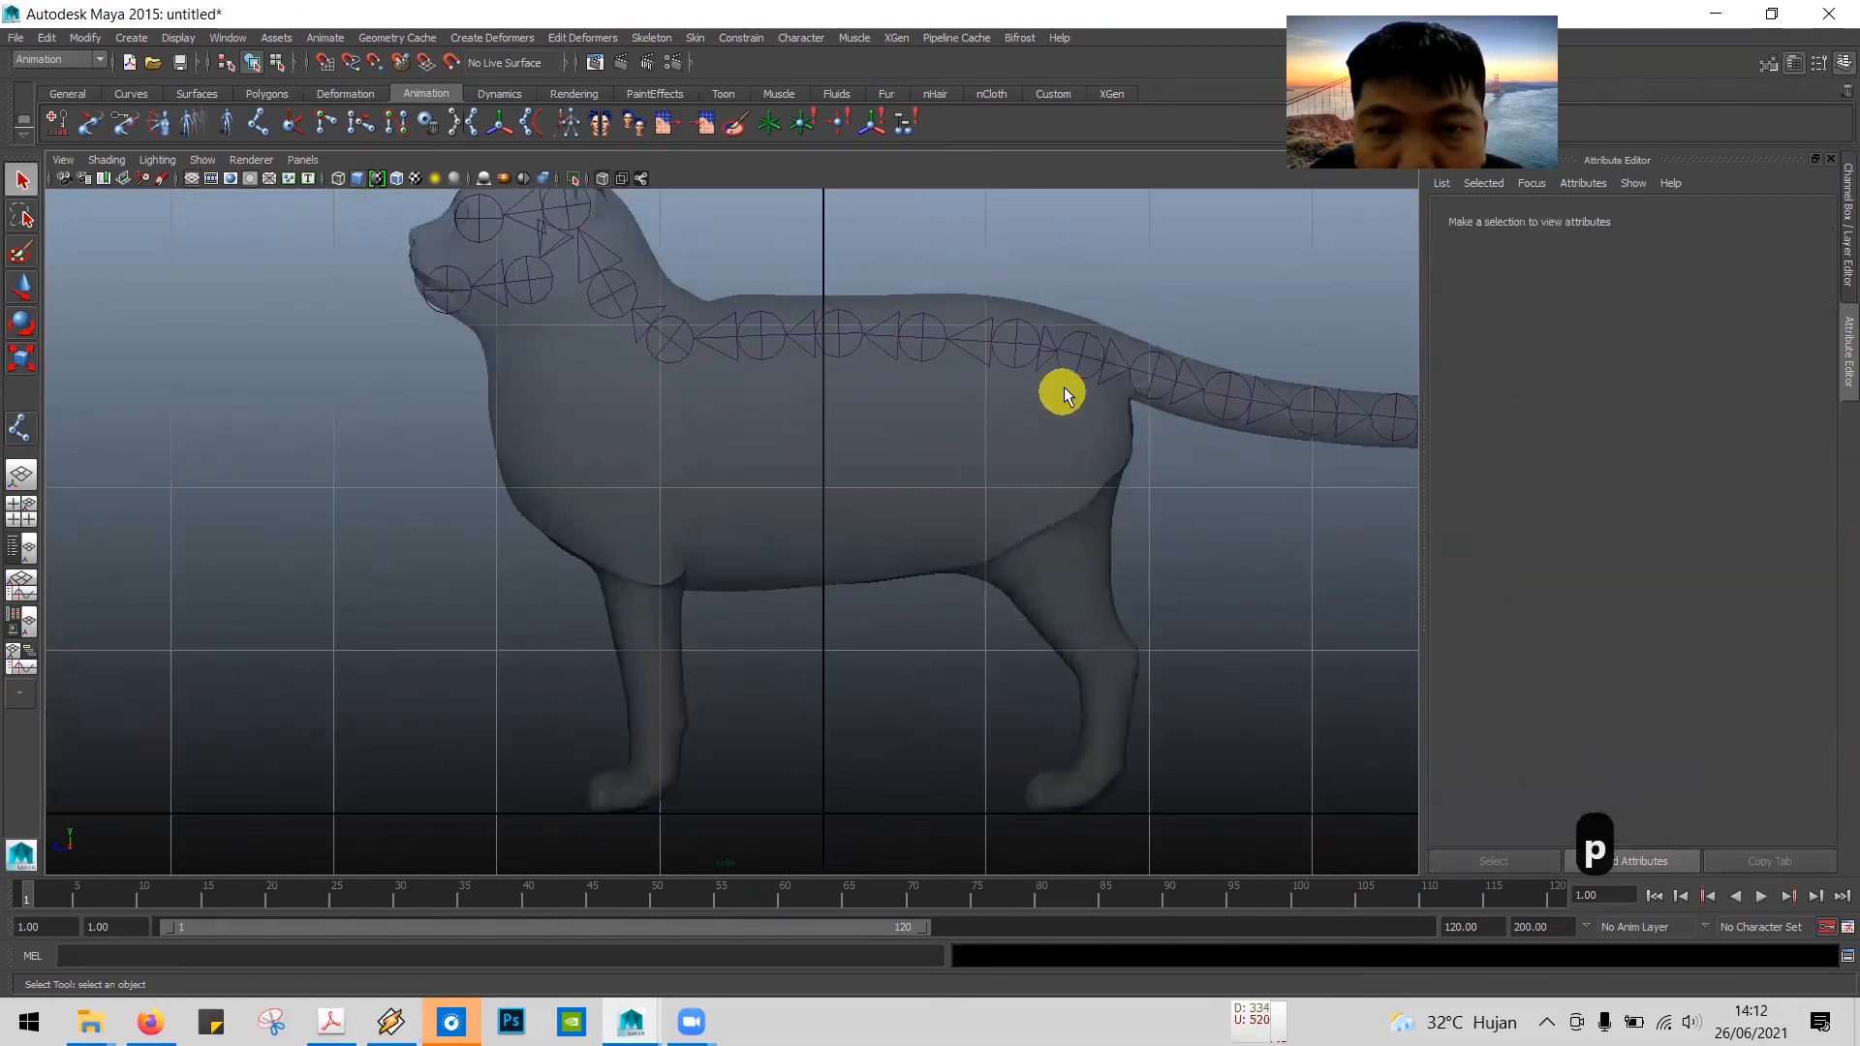
click(1052, 317)
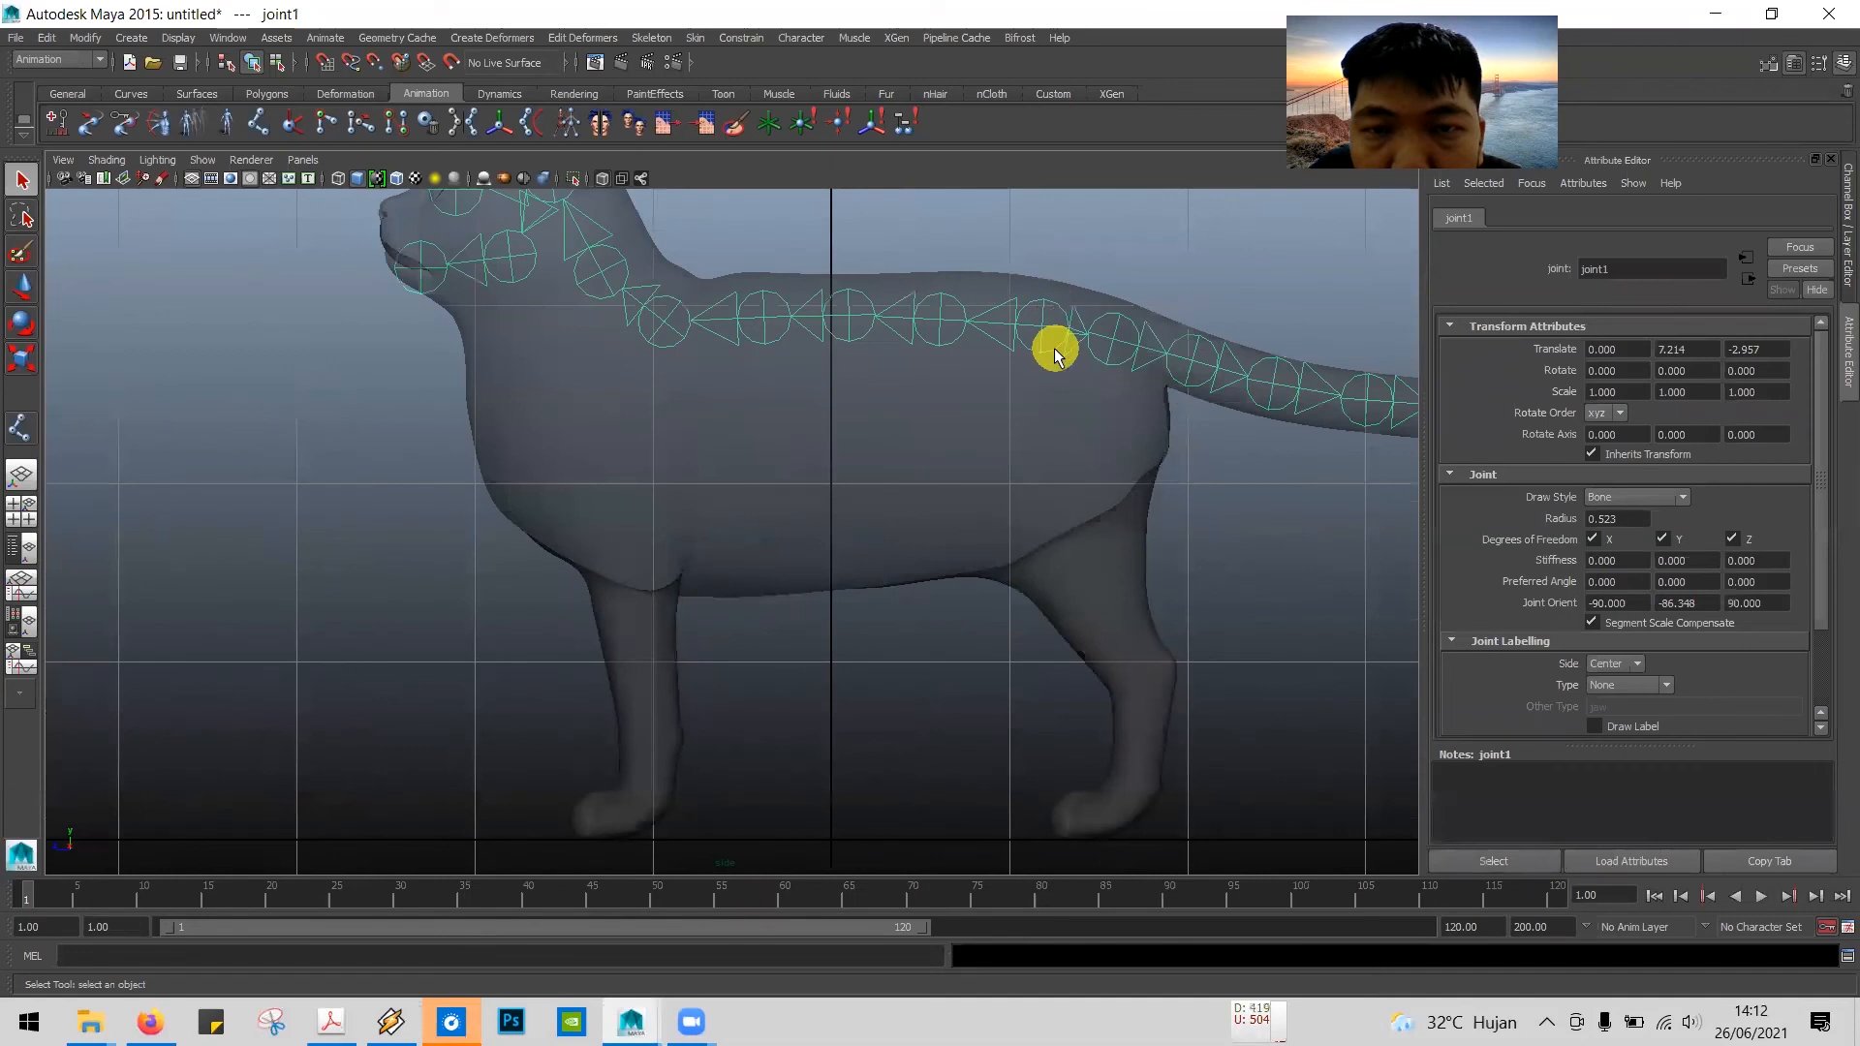
scroll(1056, 295, down, 5)
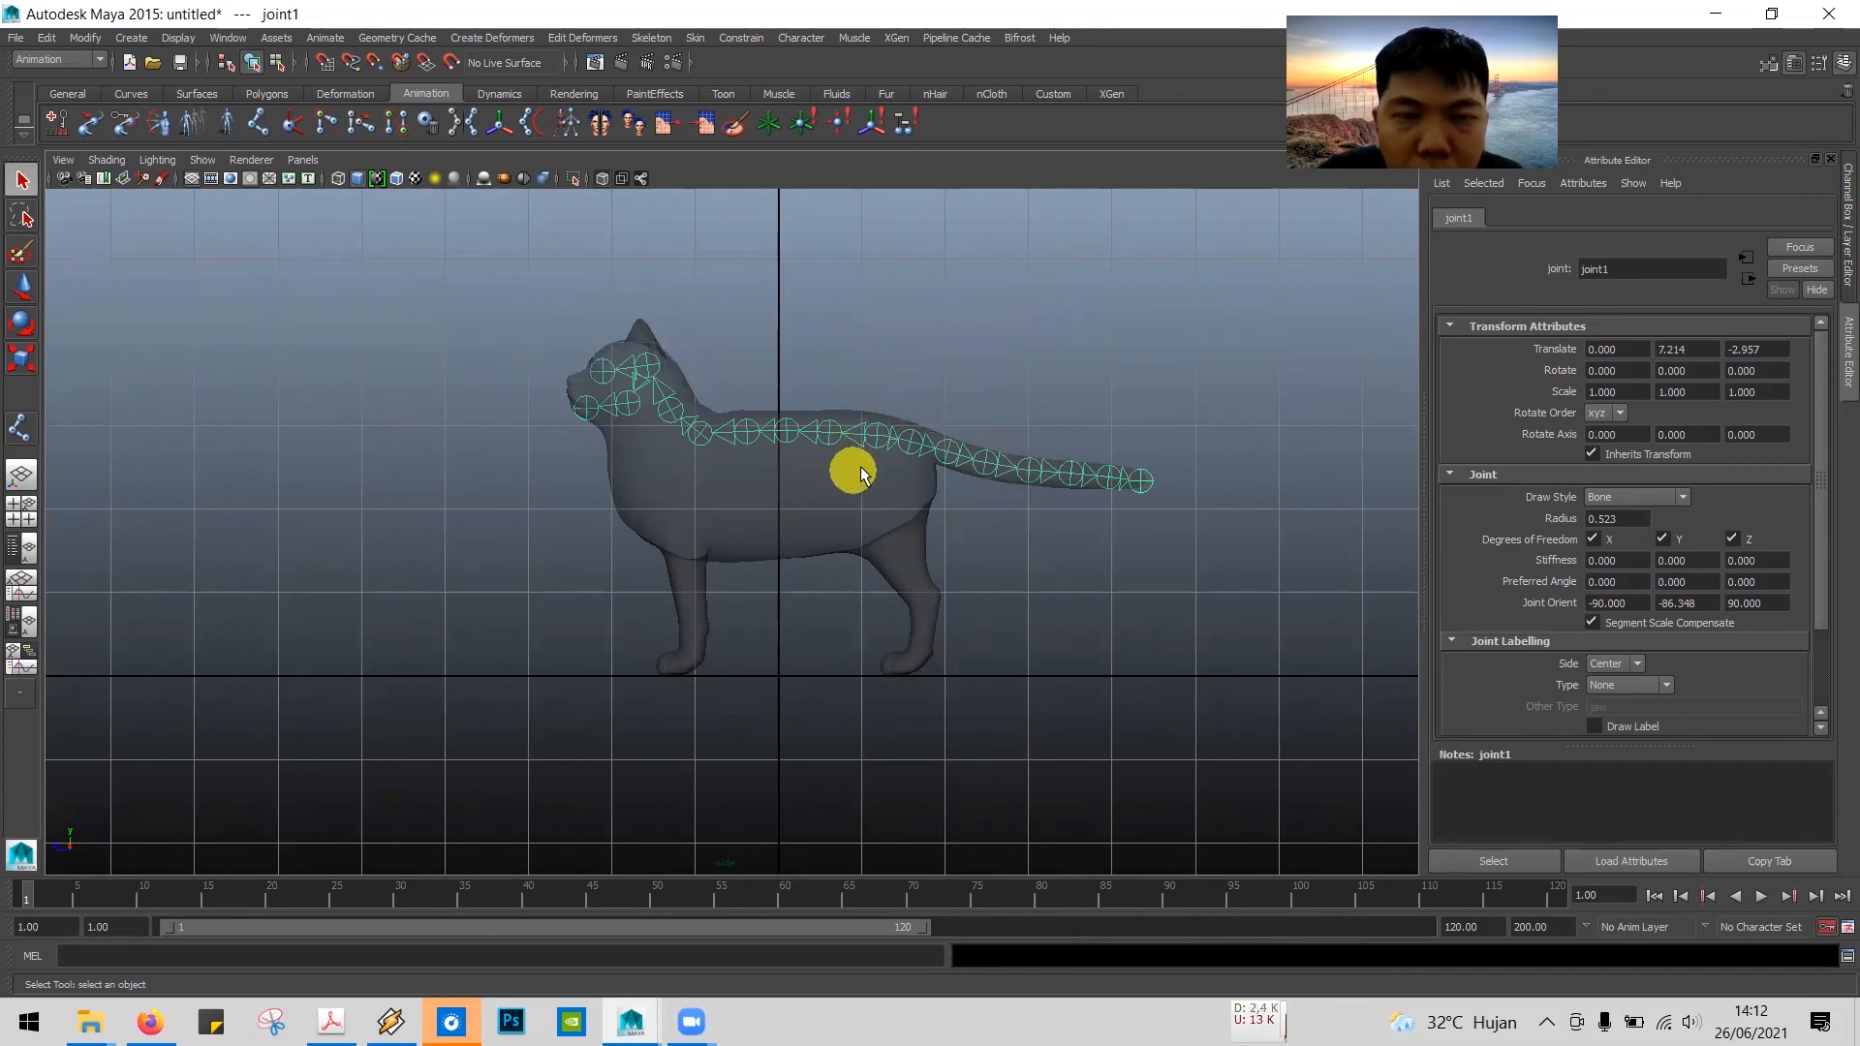
click(872, 357)
click(876, 438)
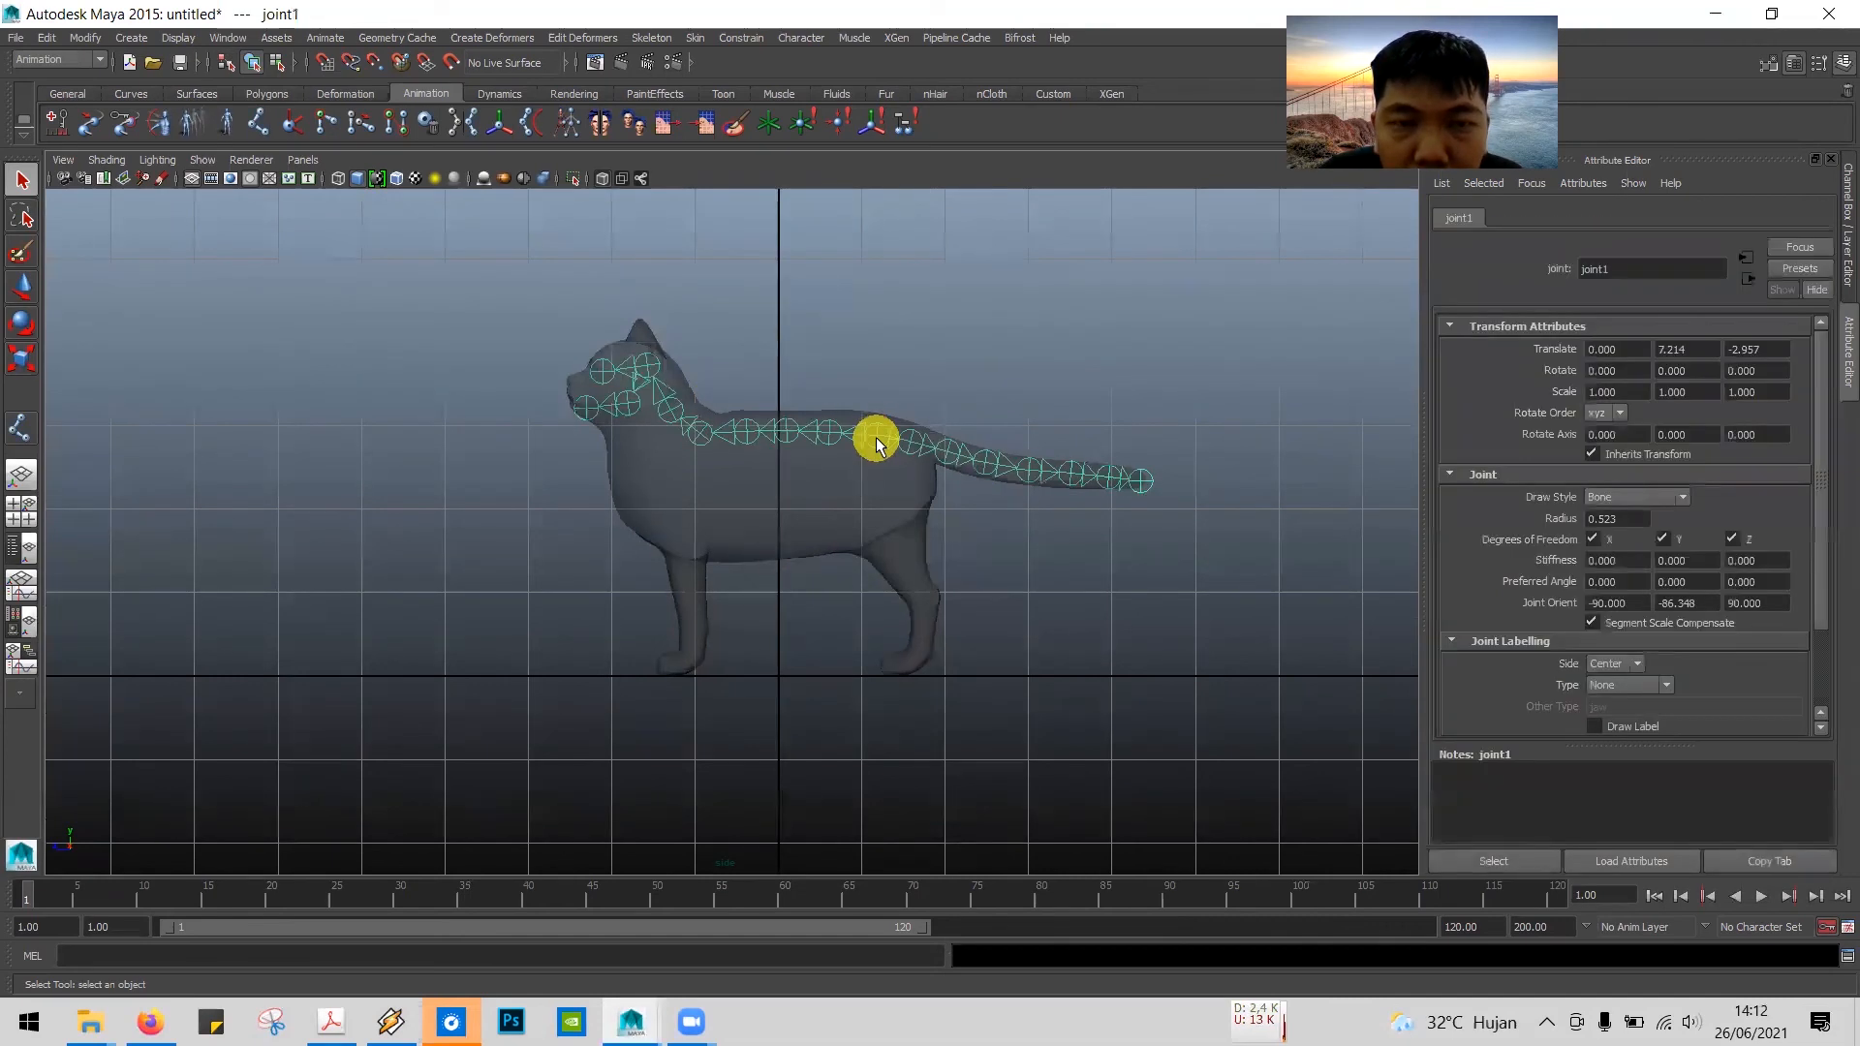
click(1143, 349)
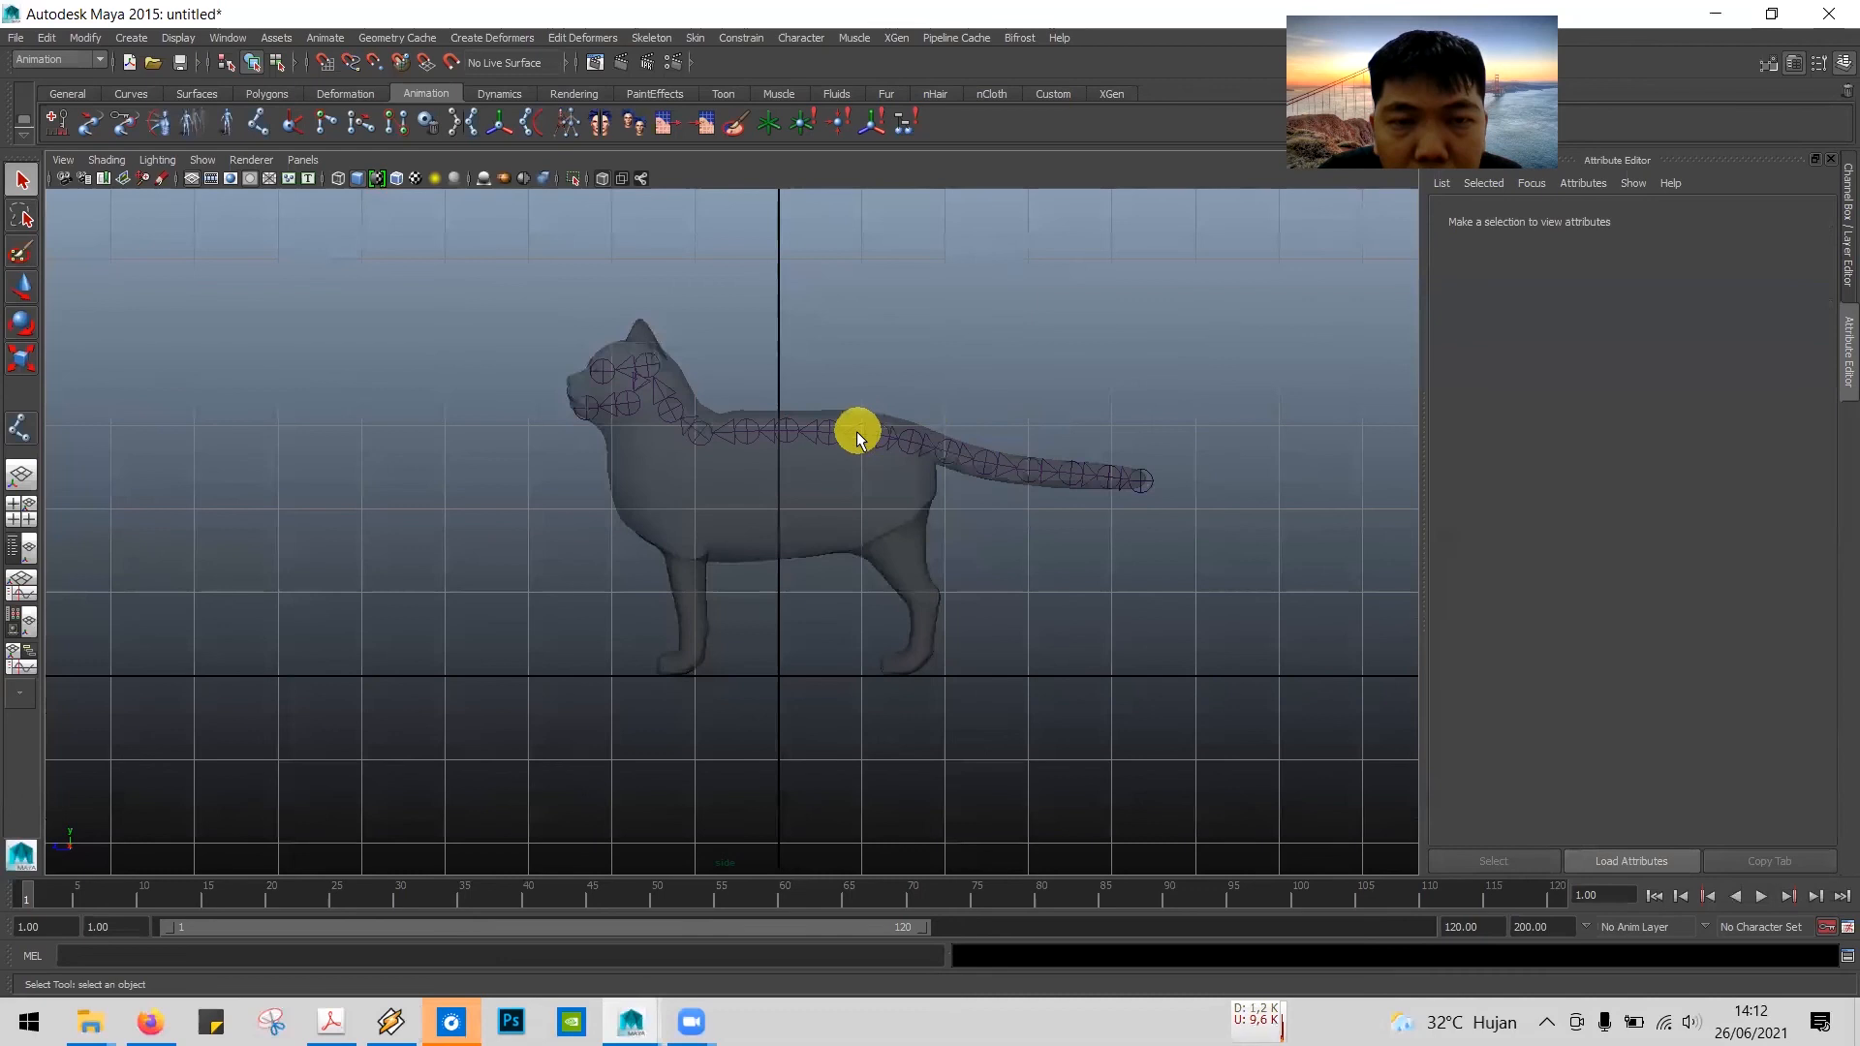
click(951, 445)
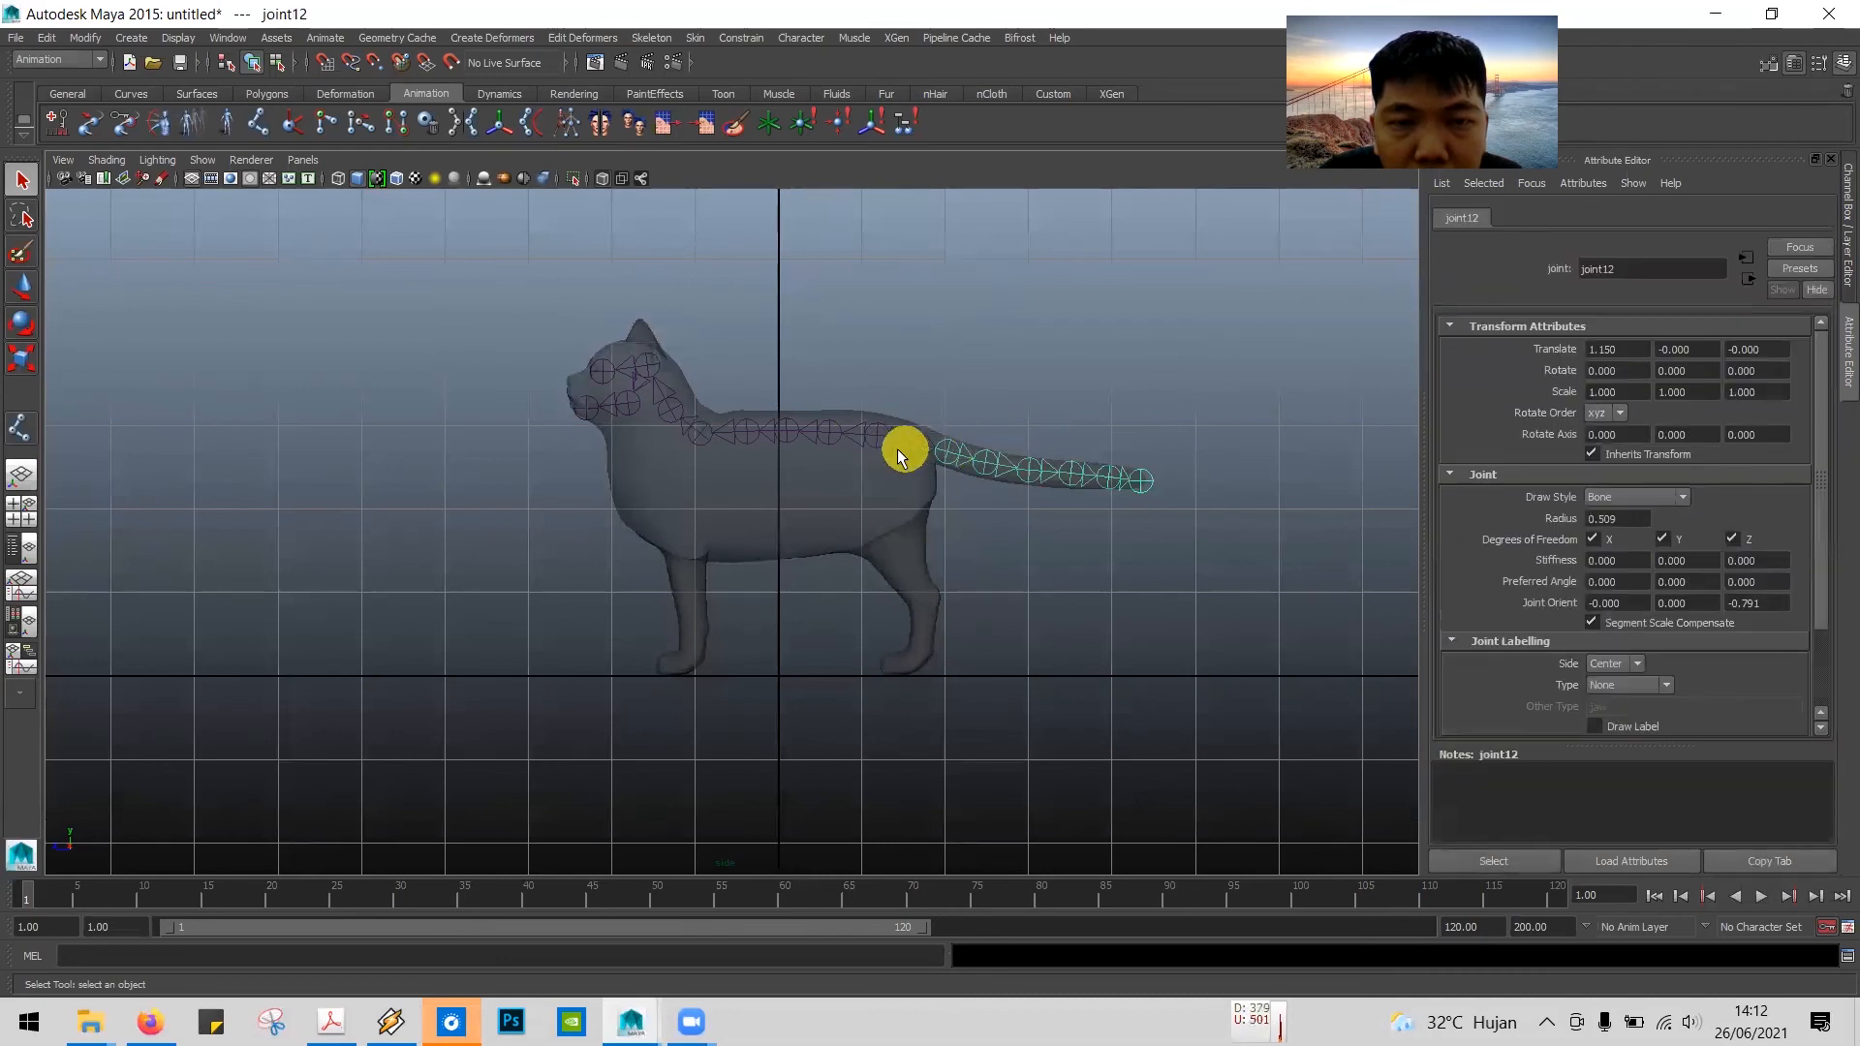
click(881, 427)
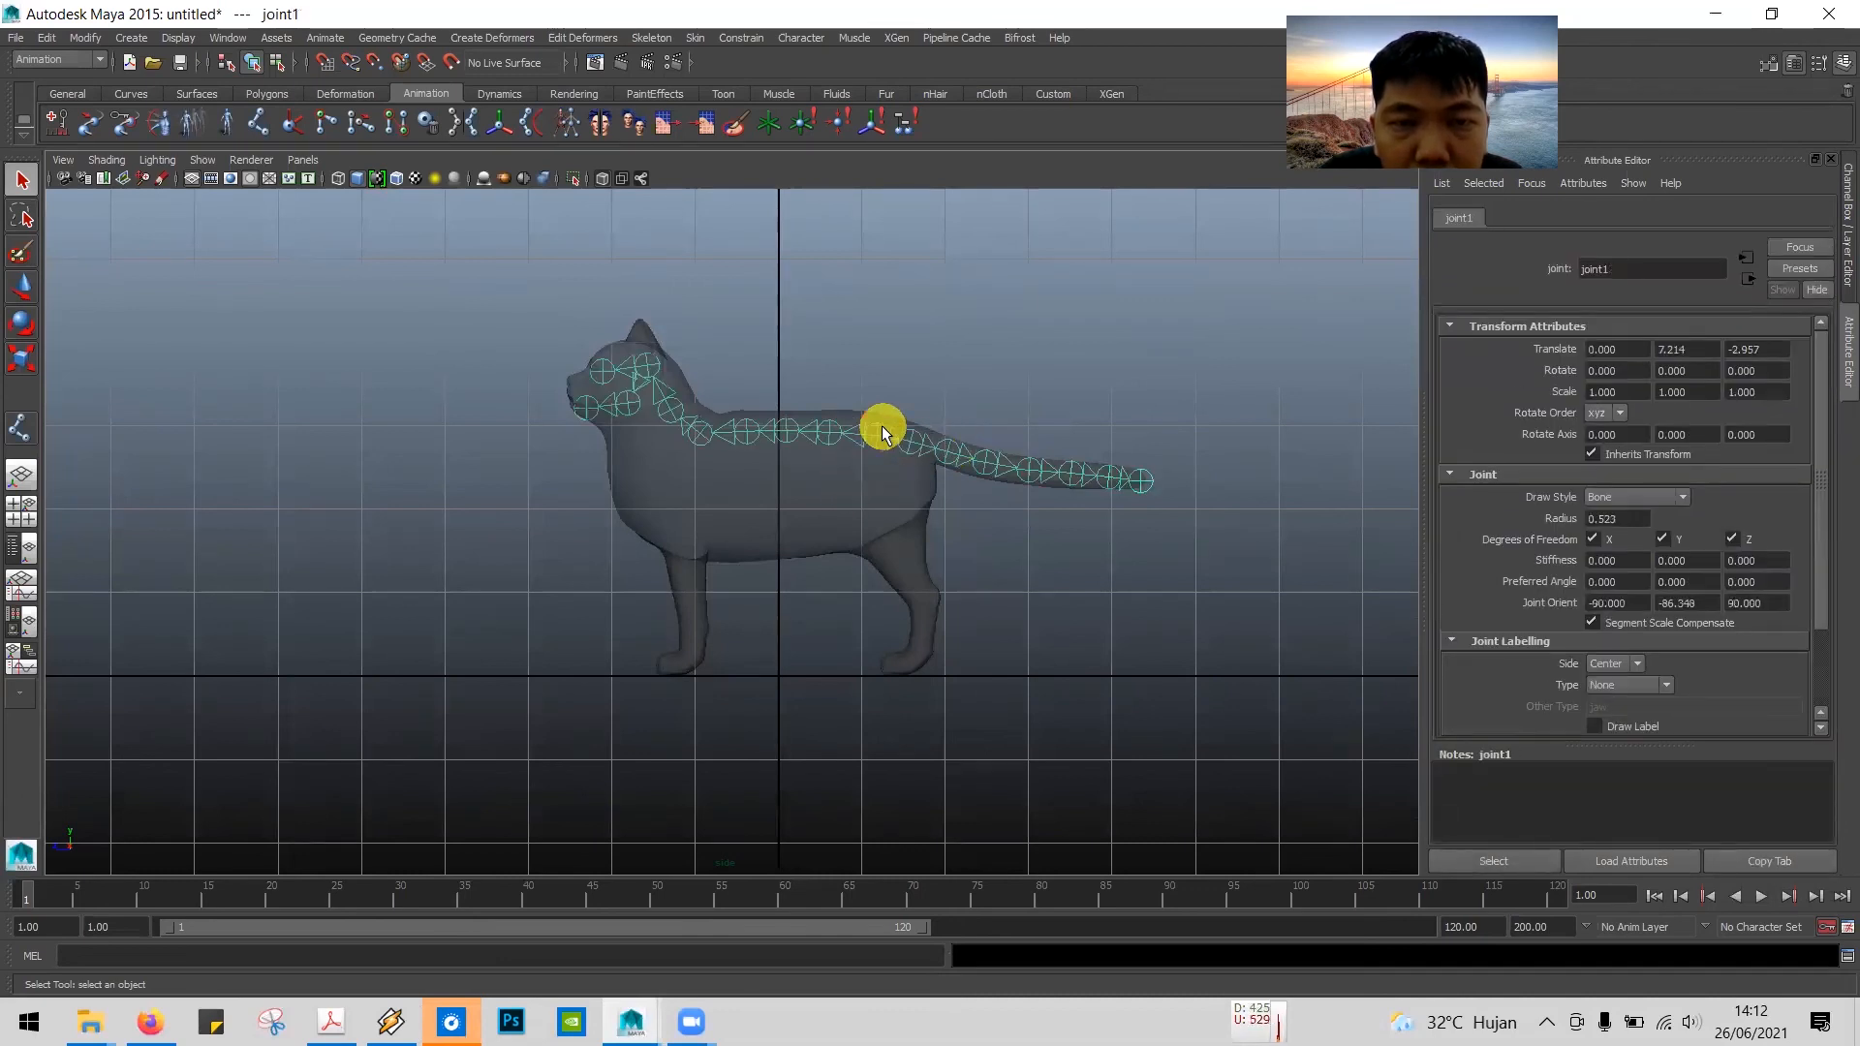
click(892, 363)
click(870, 423)
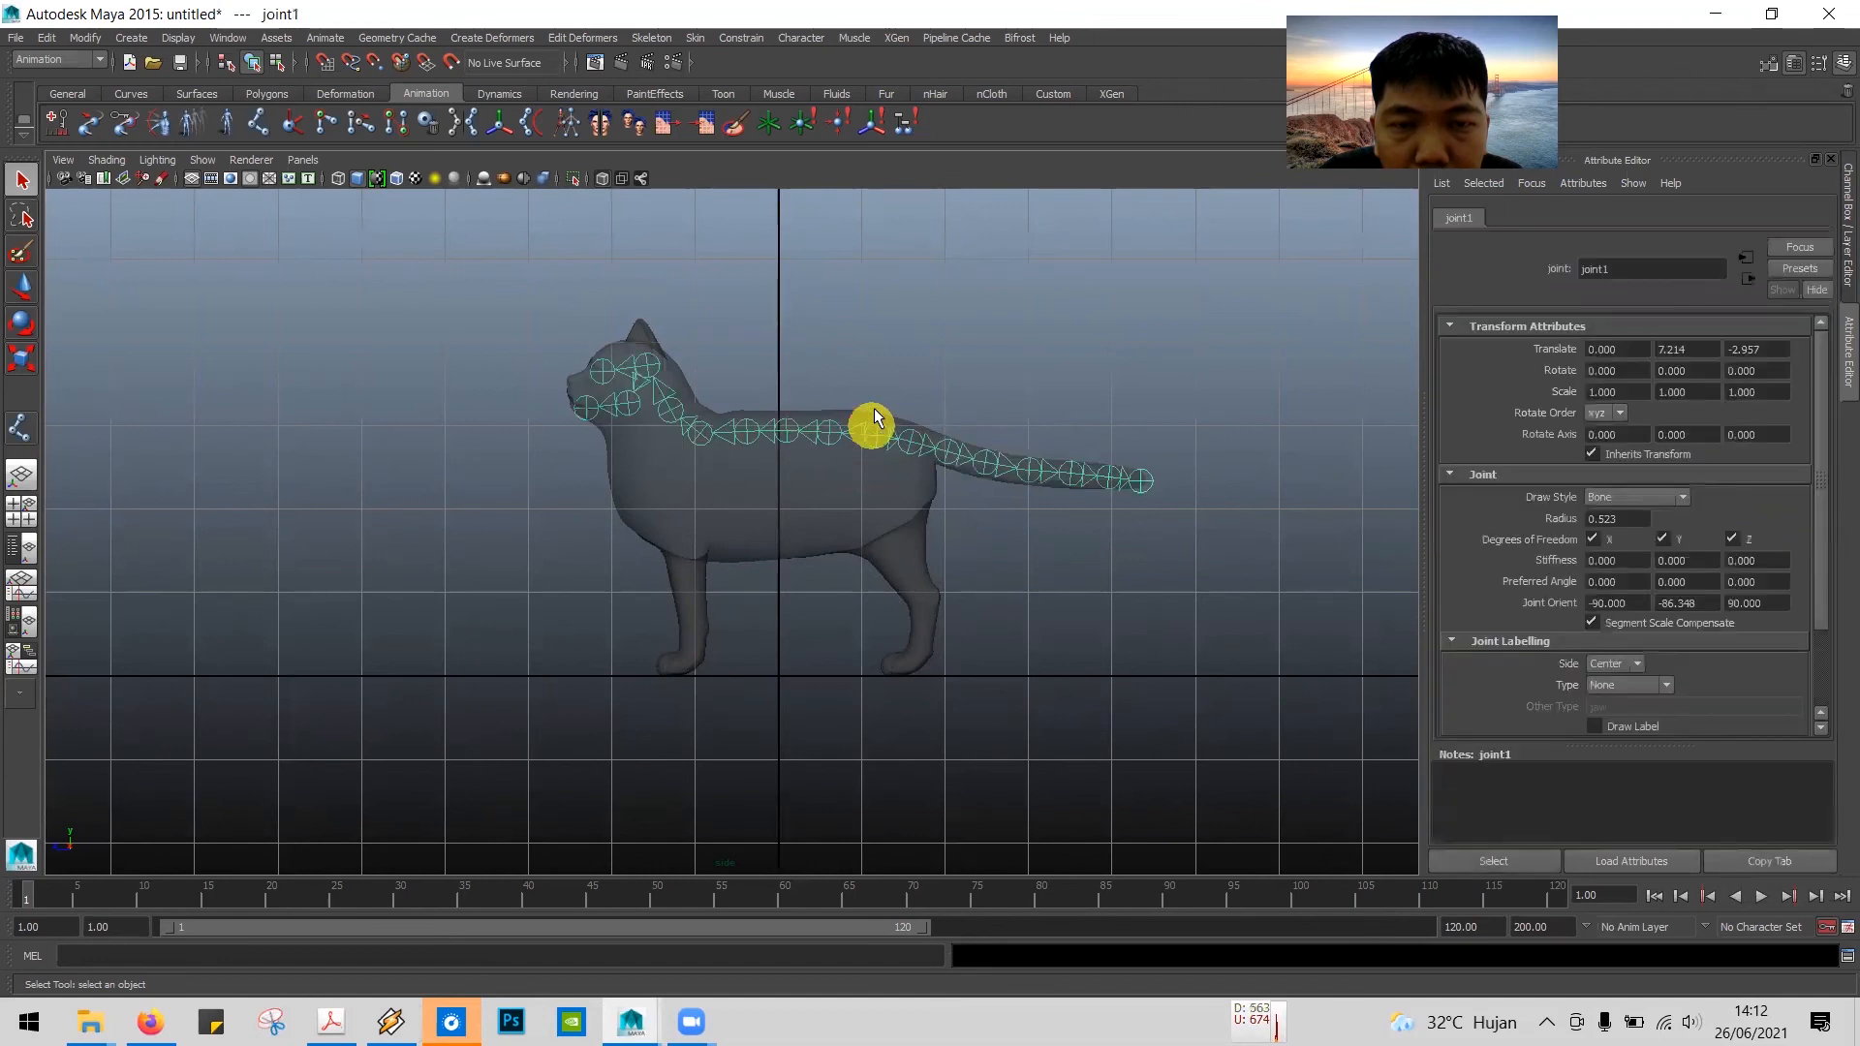
click(874, 357)
click(835, 429)
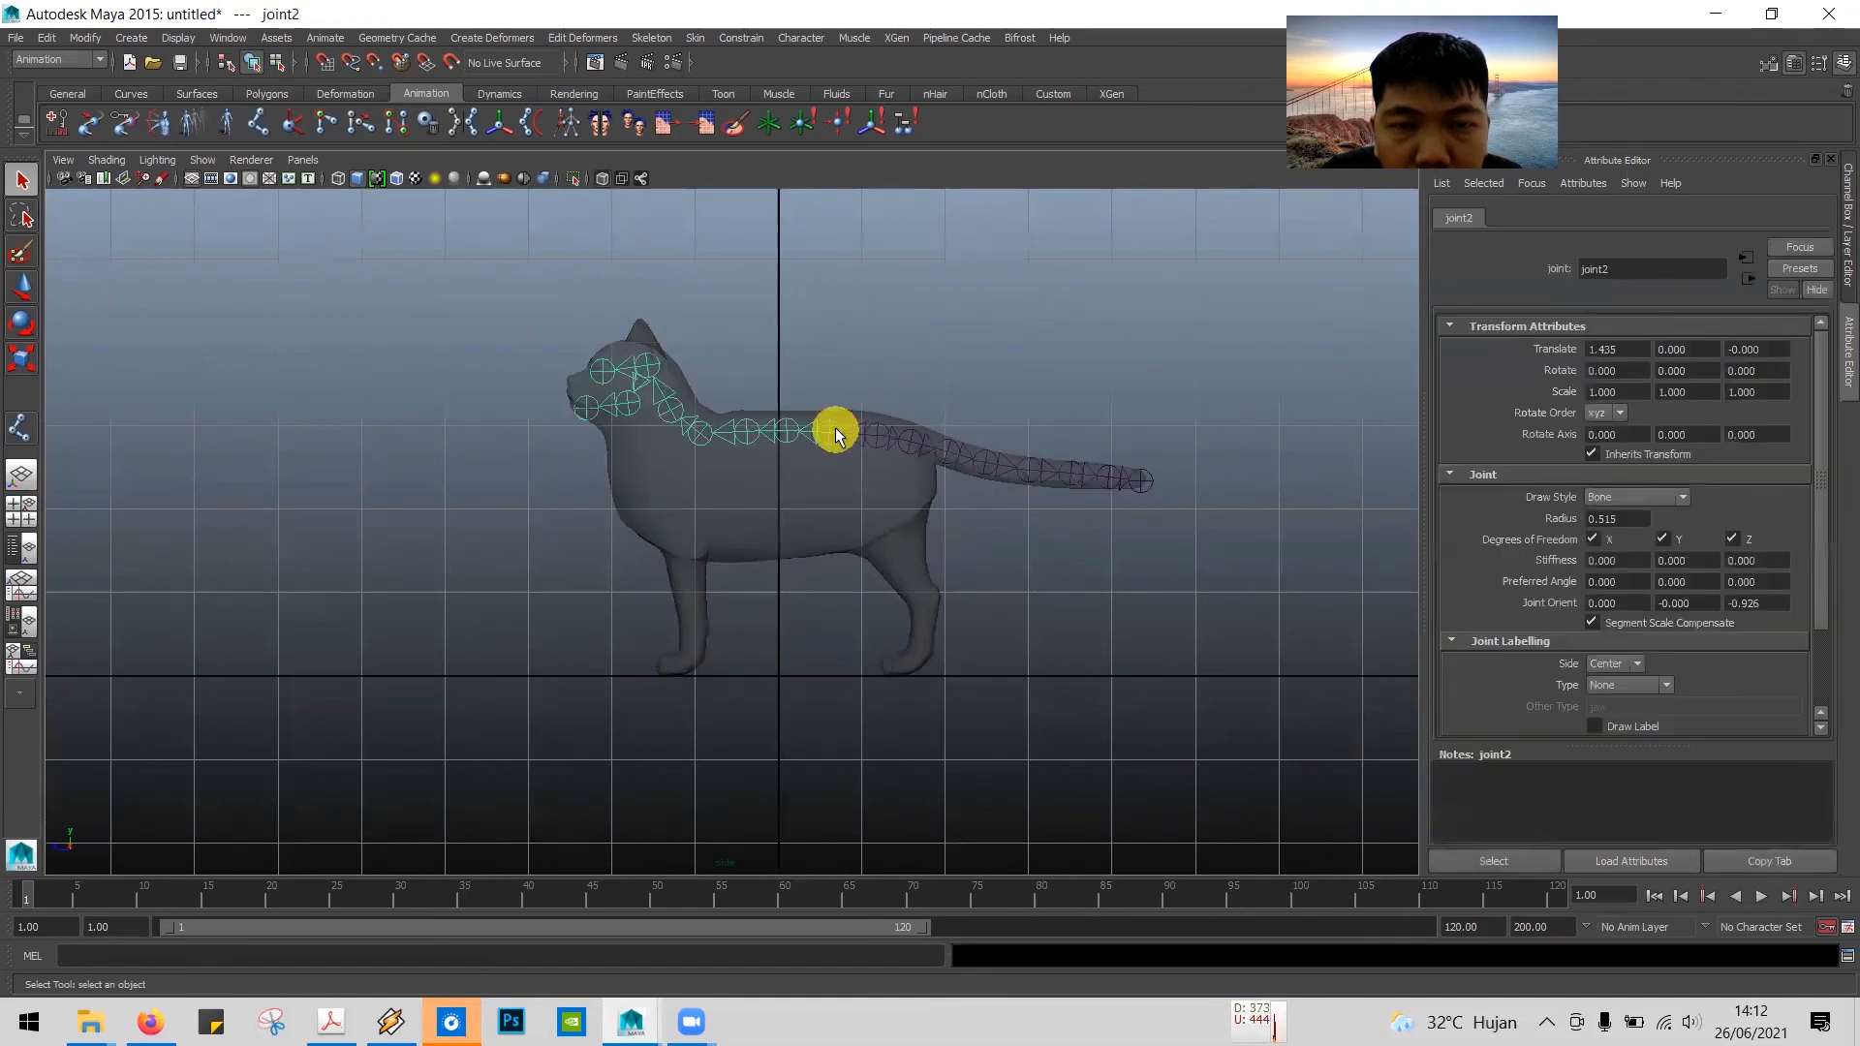
click(910, 446)
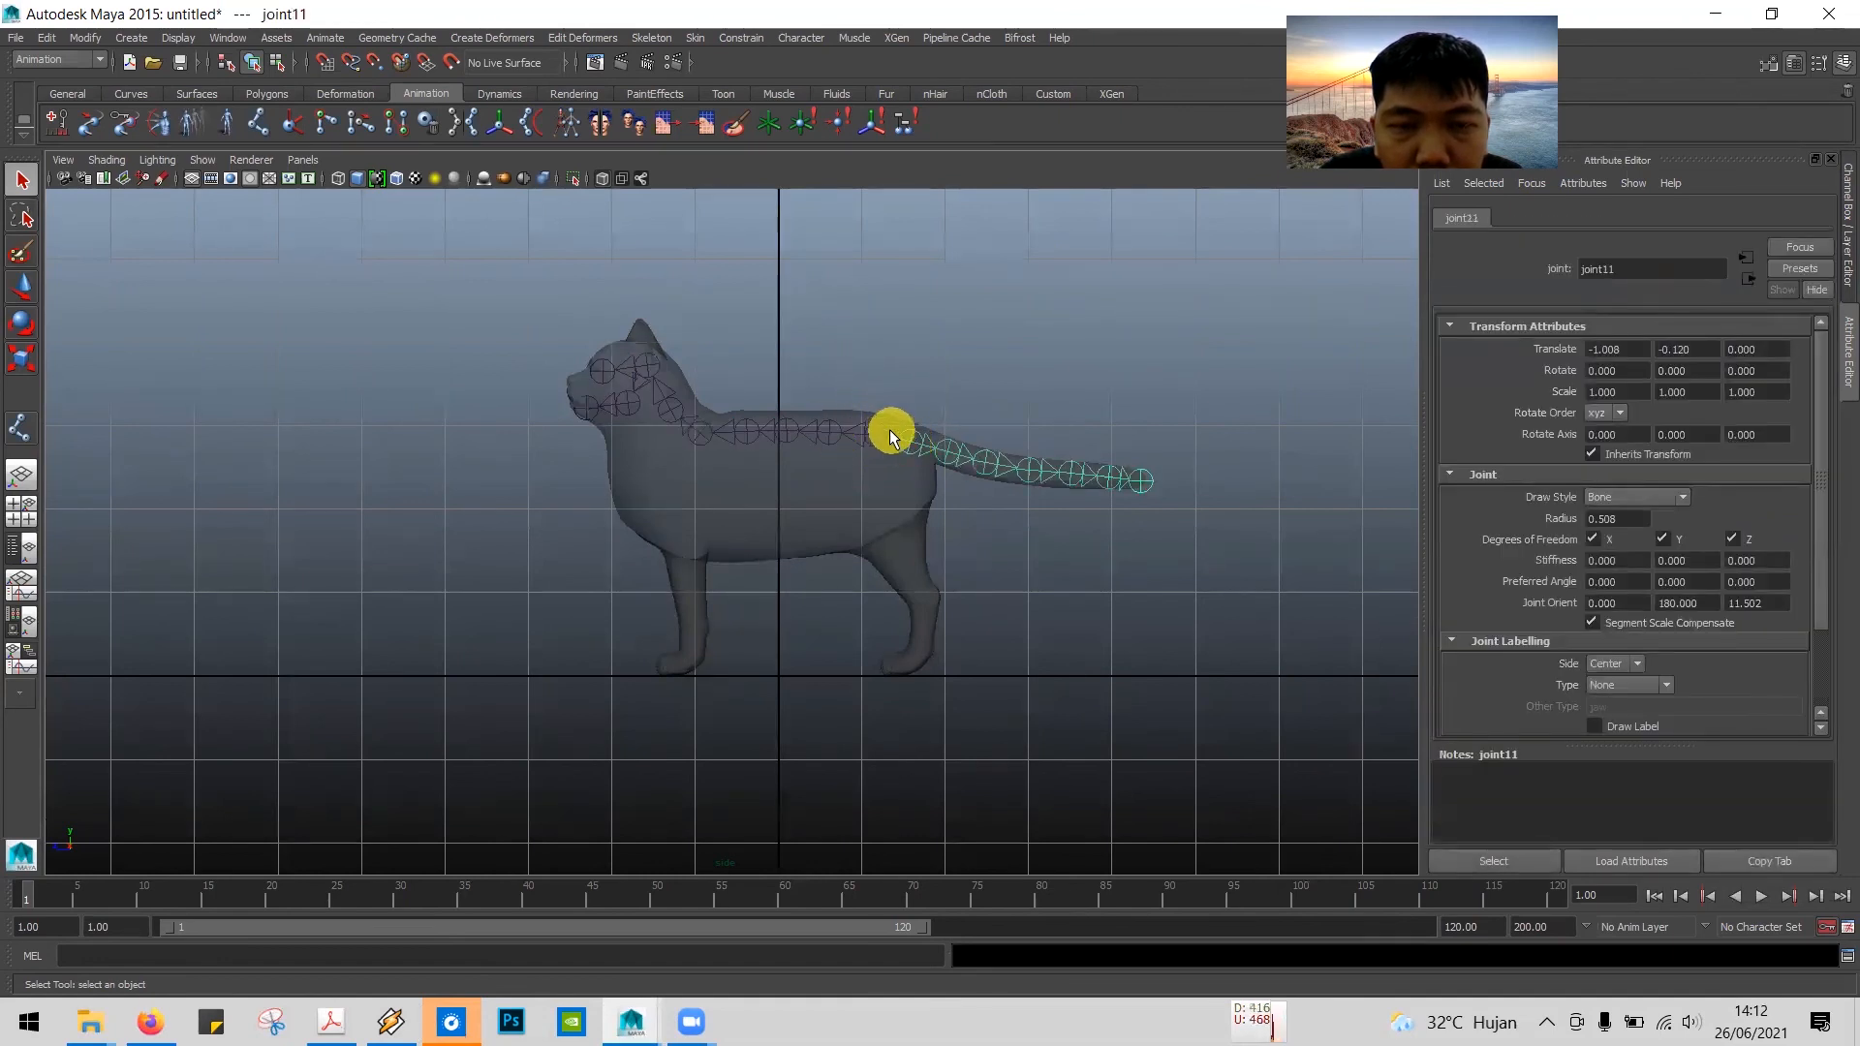
click(876, 432)
click(1000, 362)
Step: Read tutorial step 15 in the PDF about centring the joints in the cat's body, and return to Maya
key(alt+Tab)
scroll(946, 443, down, 4)
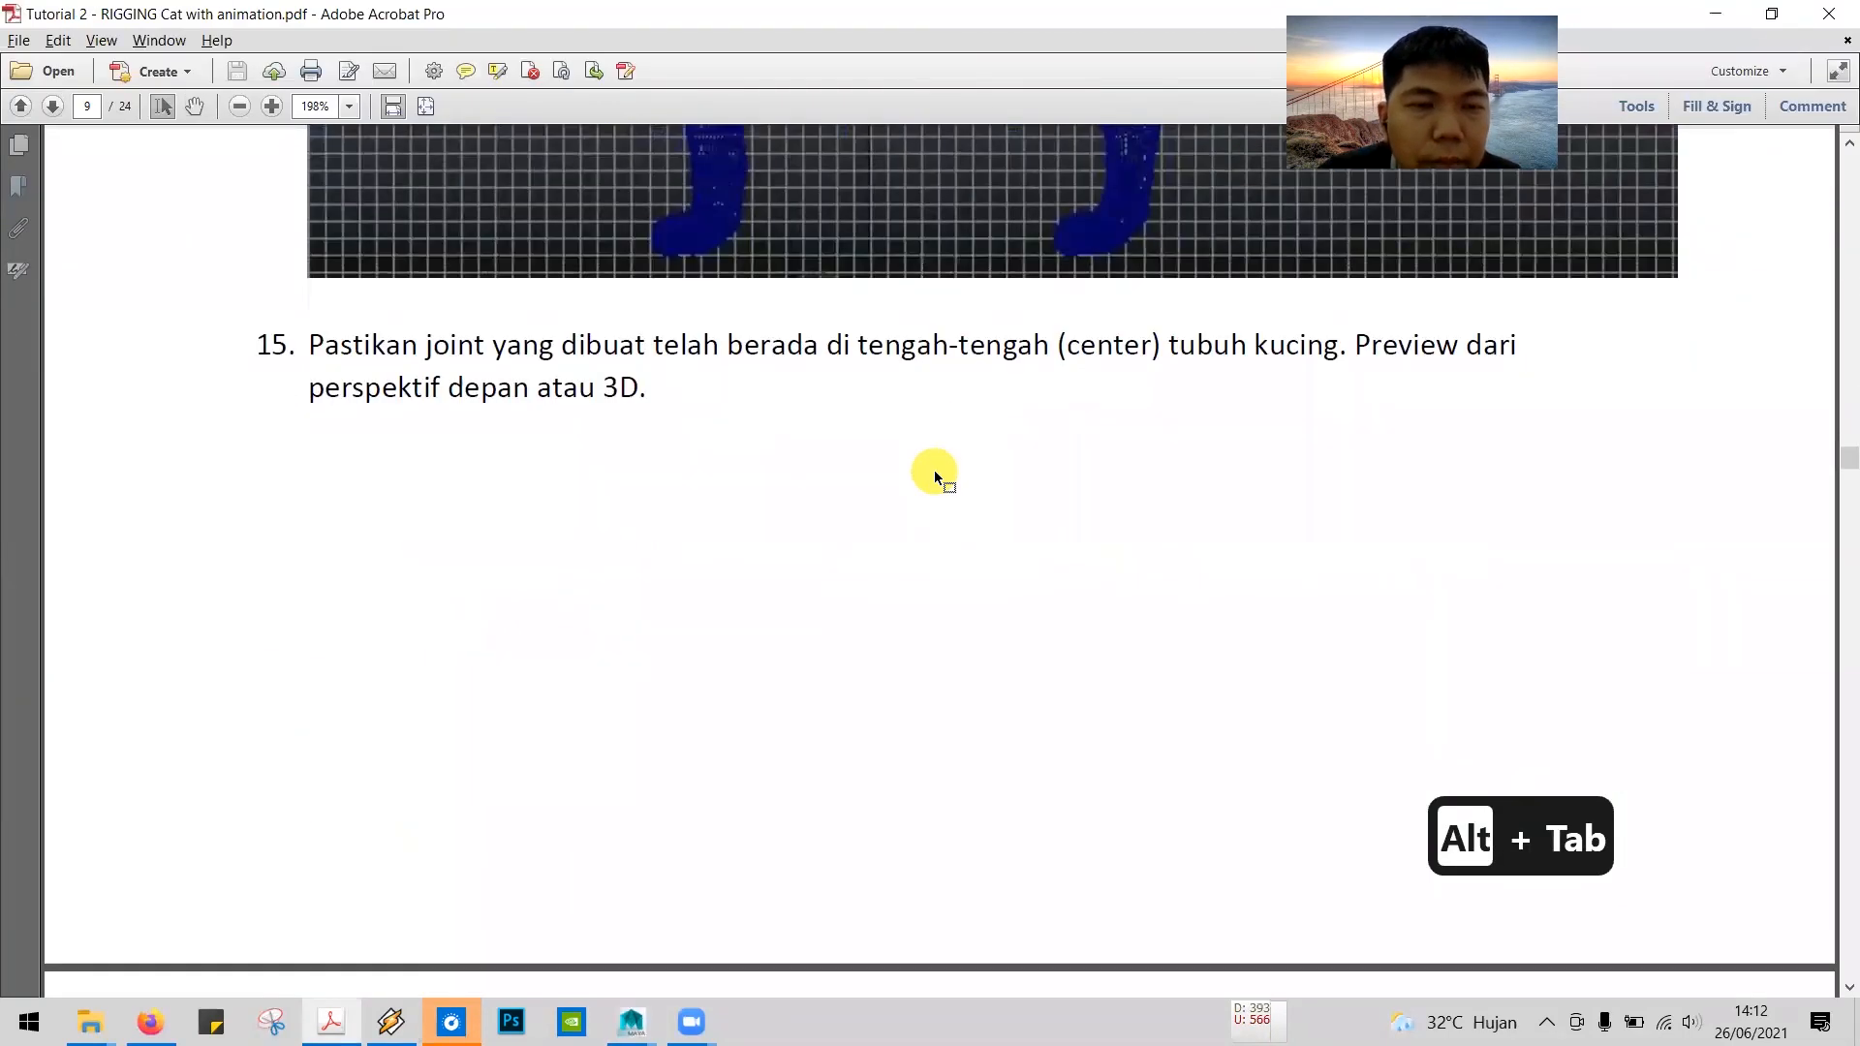
key(alt+Tab)
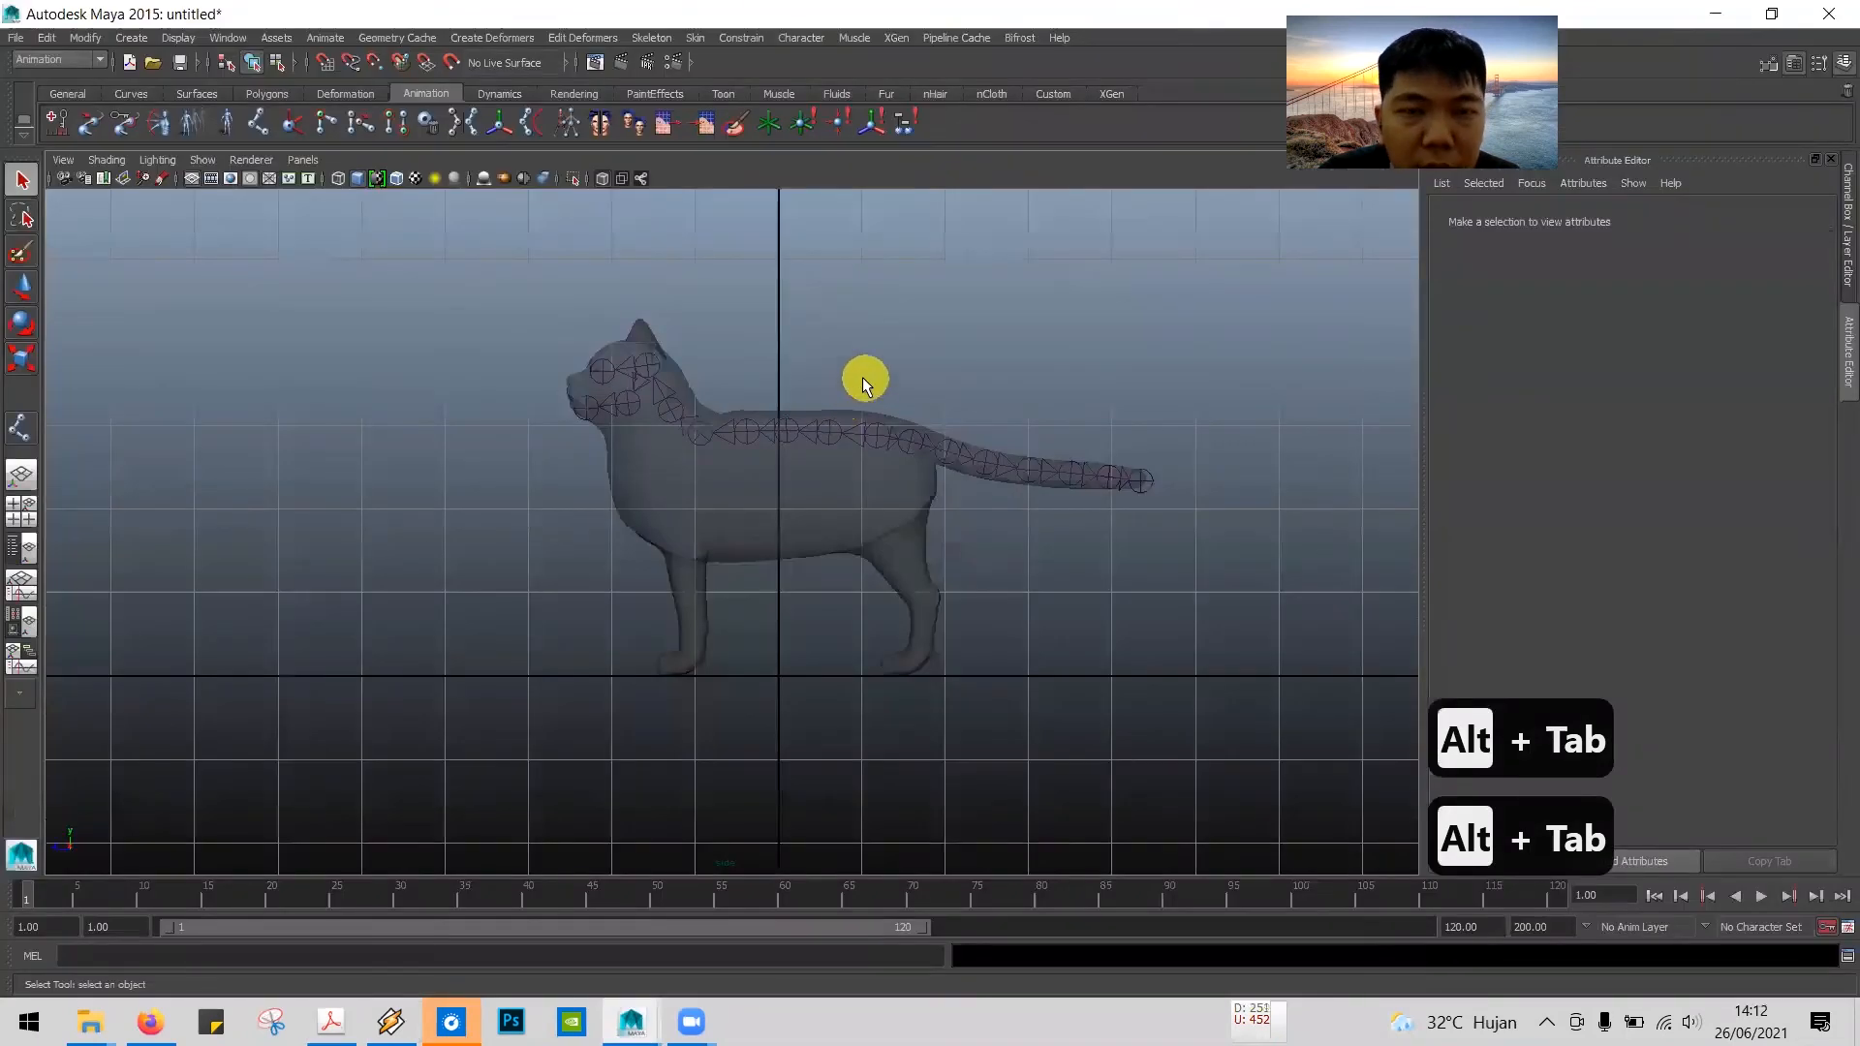
Step: Maximize the front view with the whole cat in frame and turn on X-Ray display to check that the joints are centred
key(space)
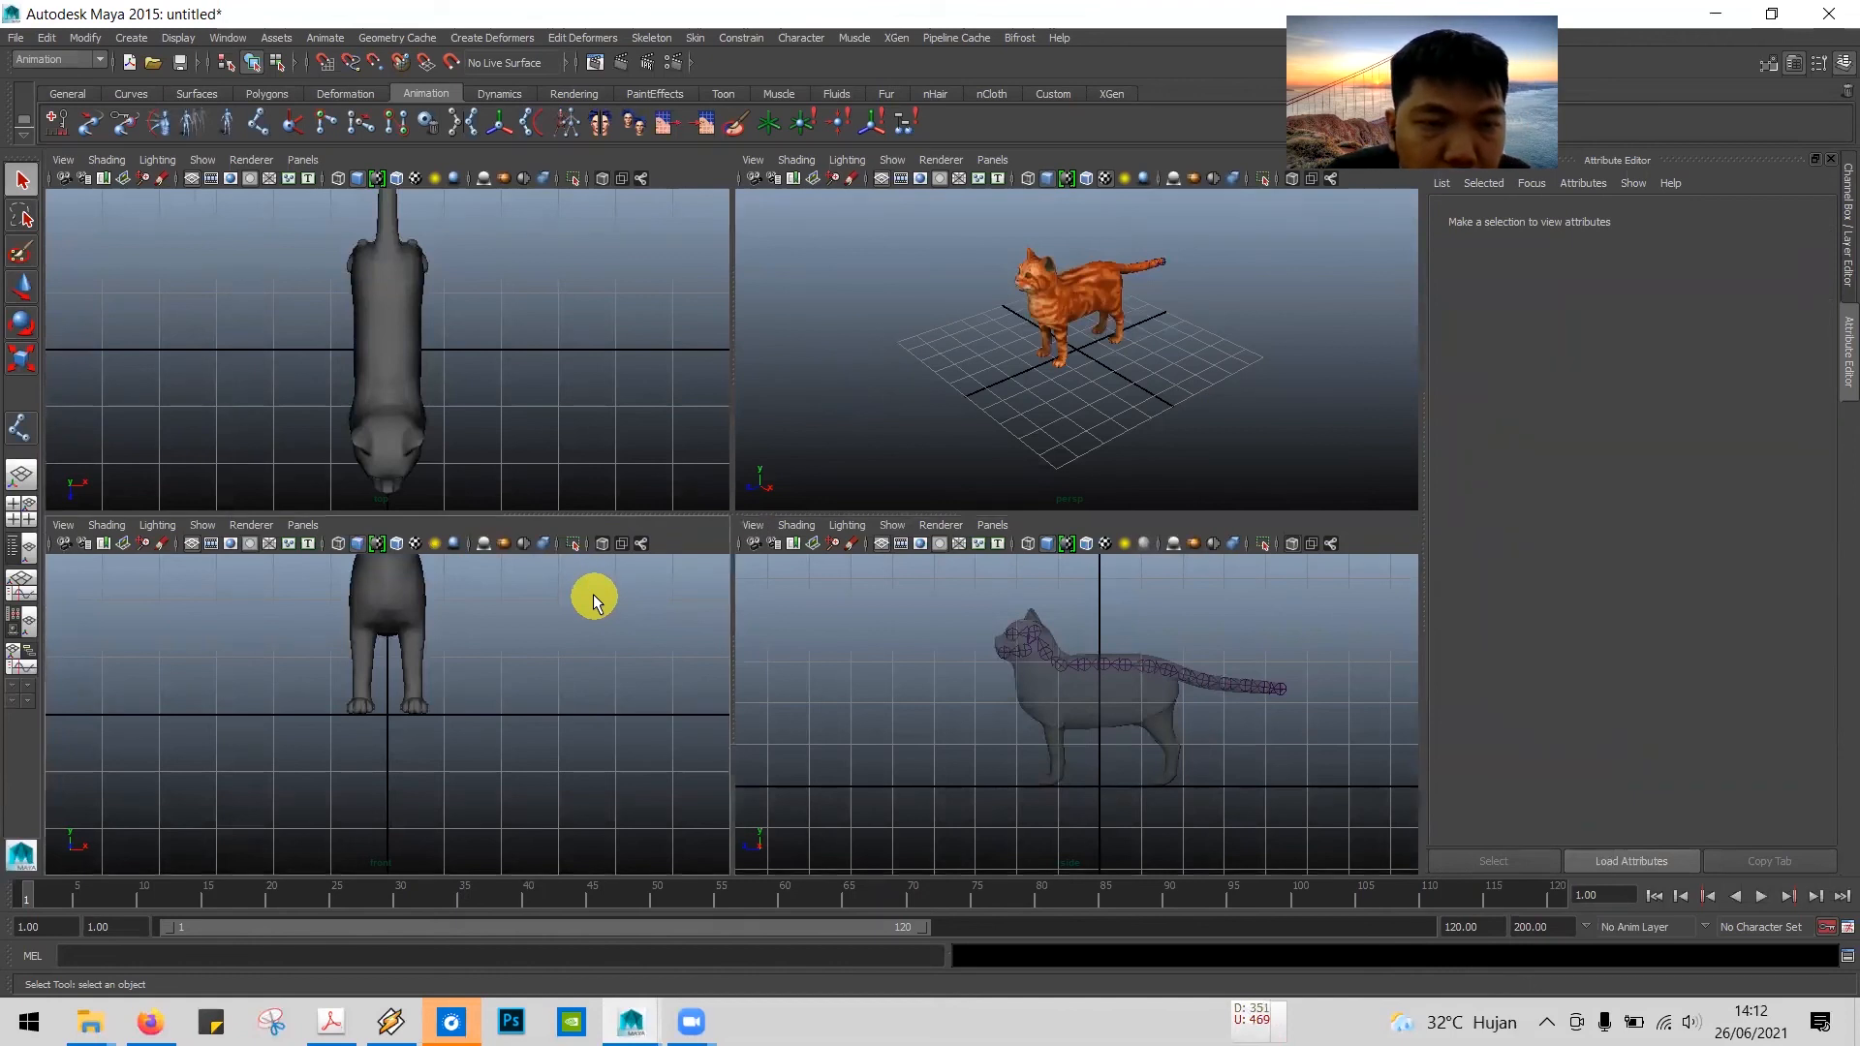
key(space)
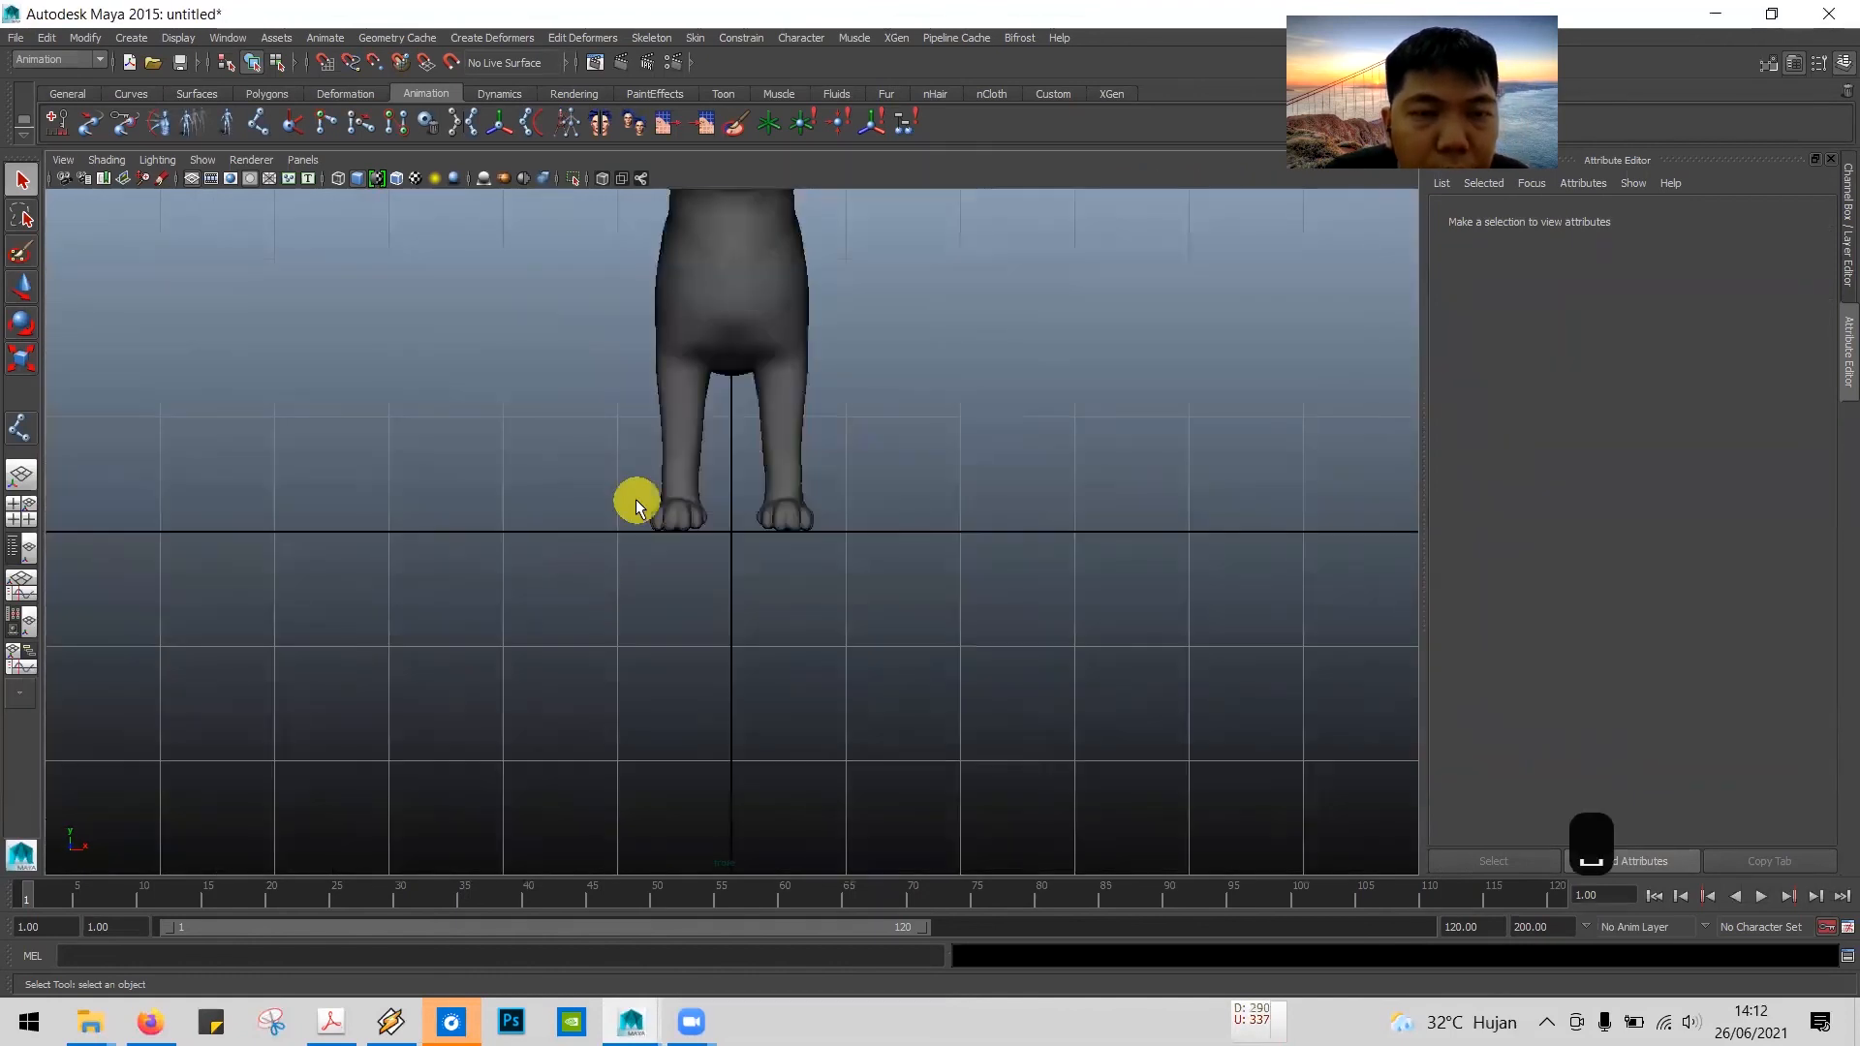
alt+middle_drag(685, 475, 694, 650)
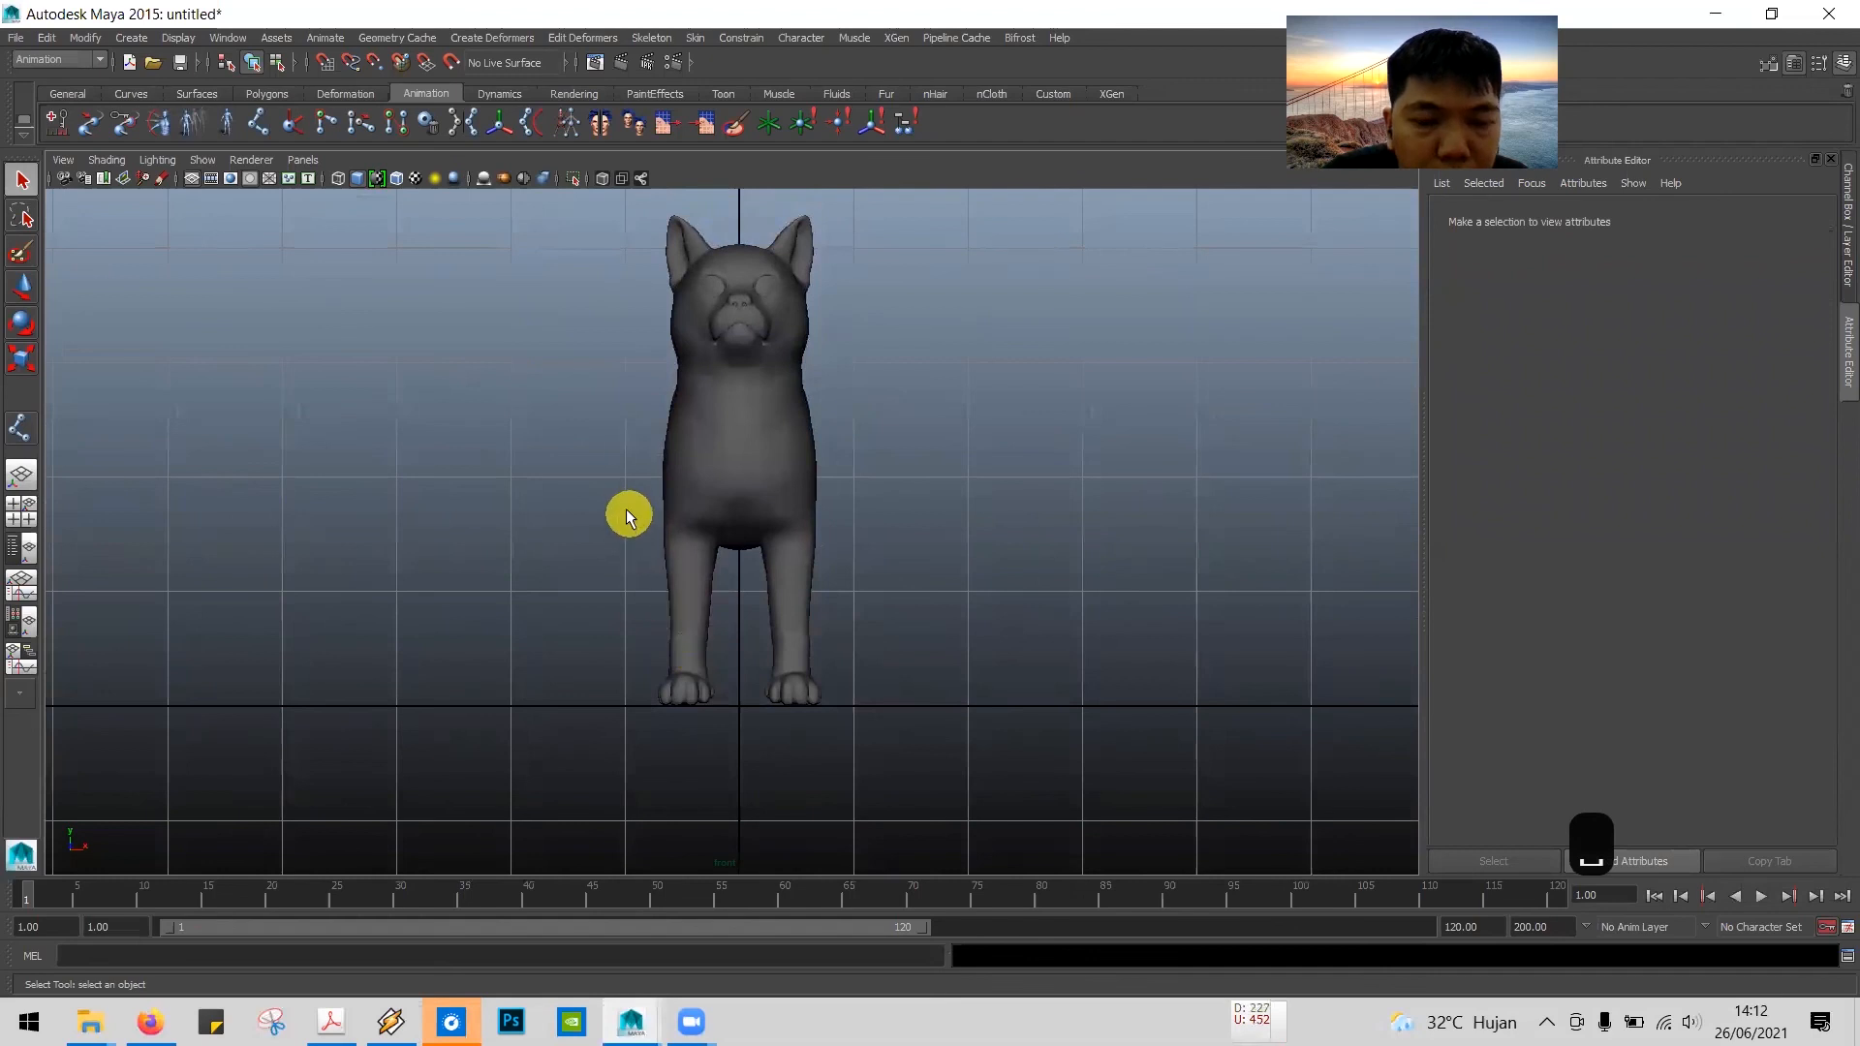
click(603, 176)
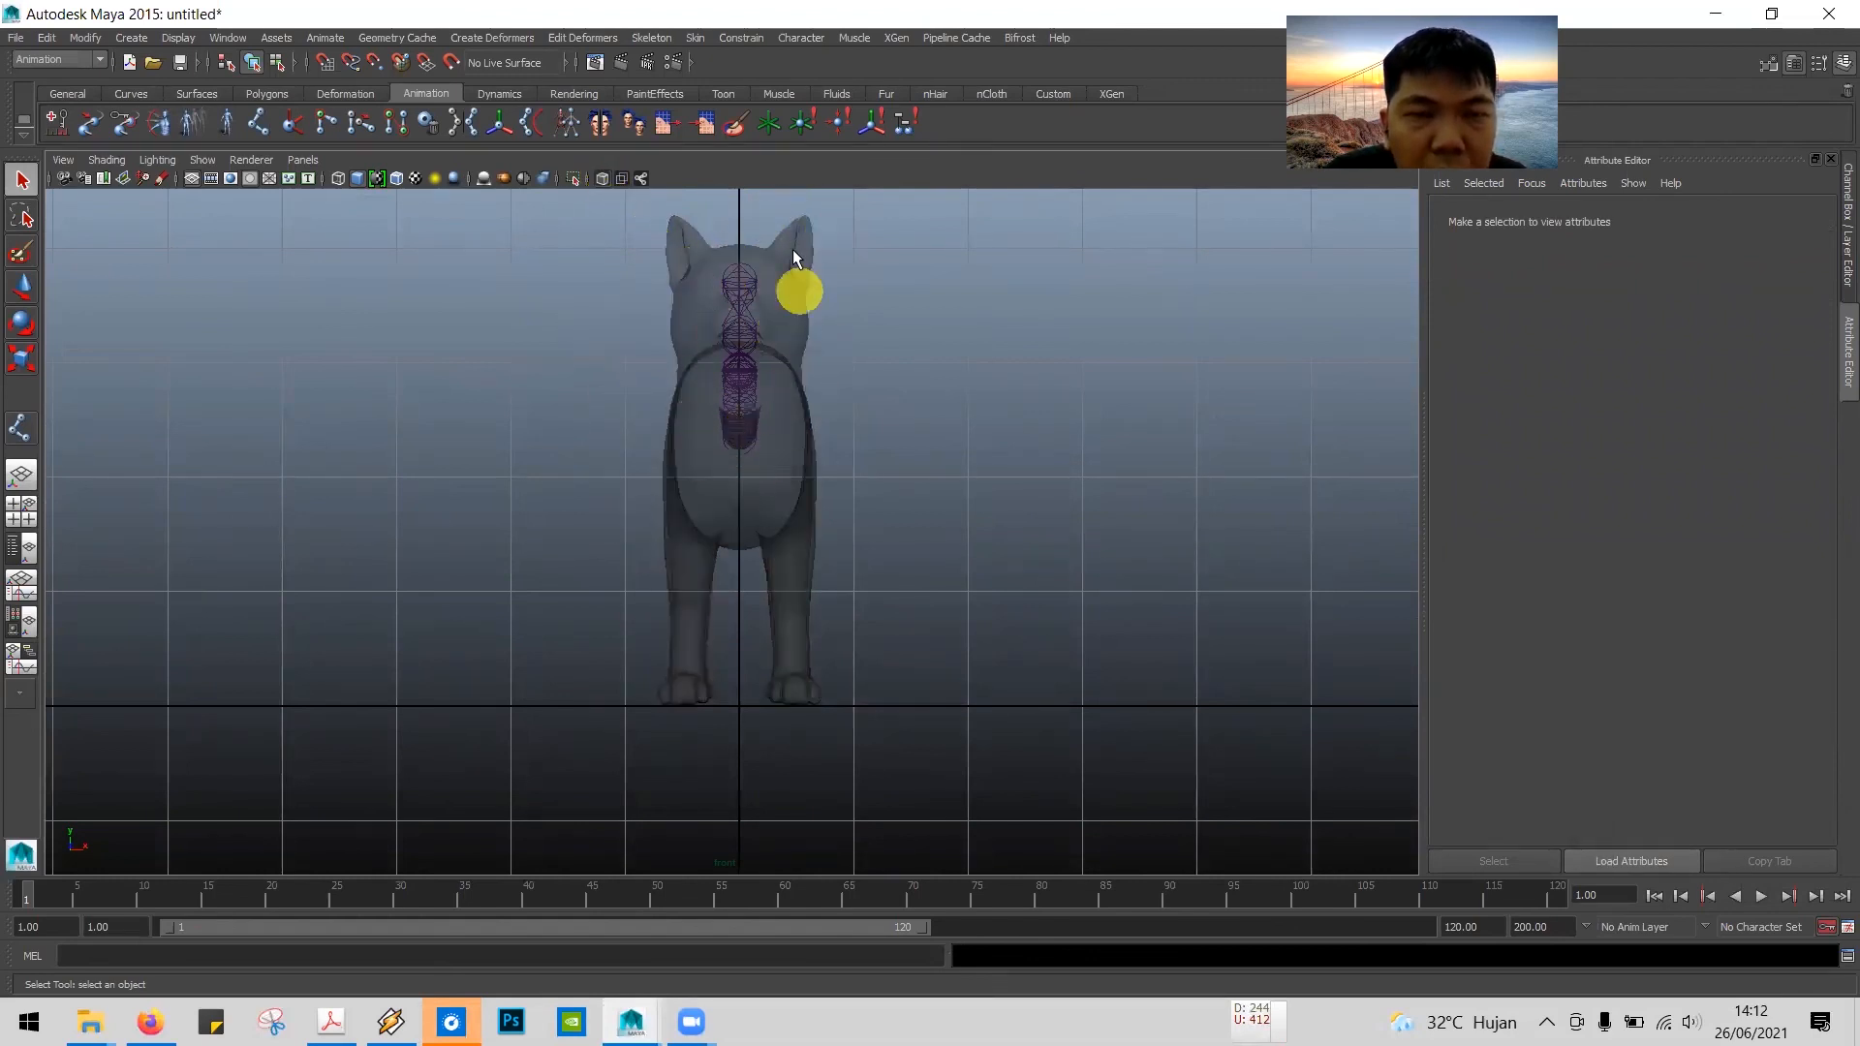
Step: Maximize the perspective view, turn on X-Ray display to check the joints in 3D, and go back to the PDF tutorial
key(space)
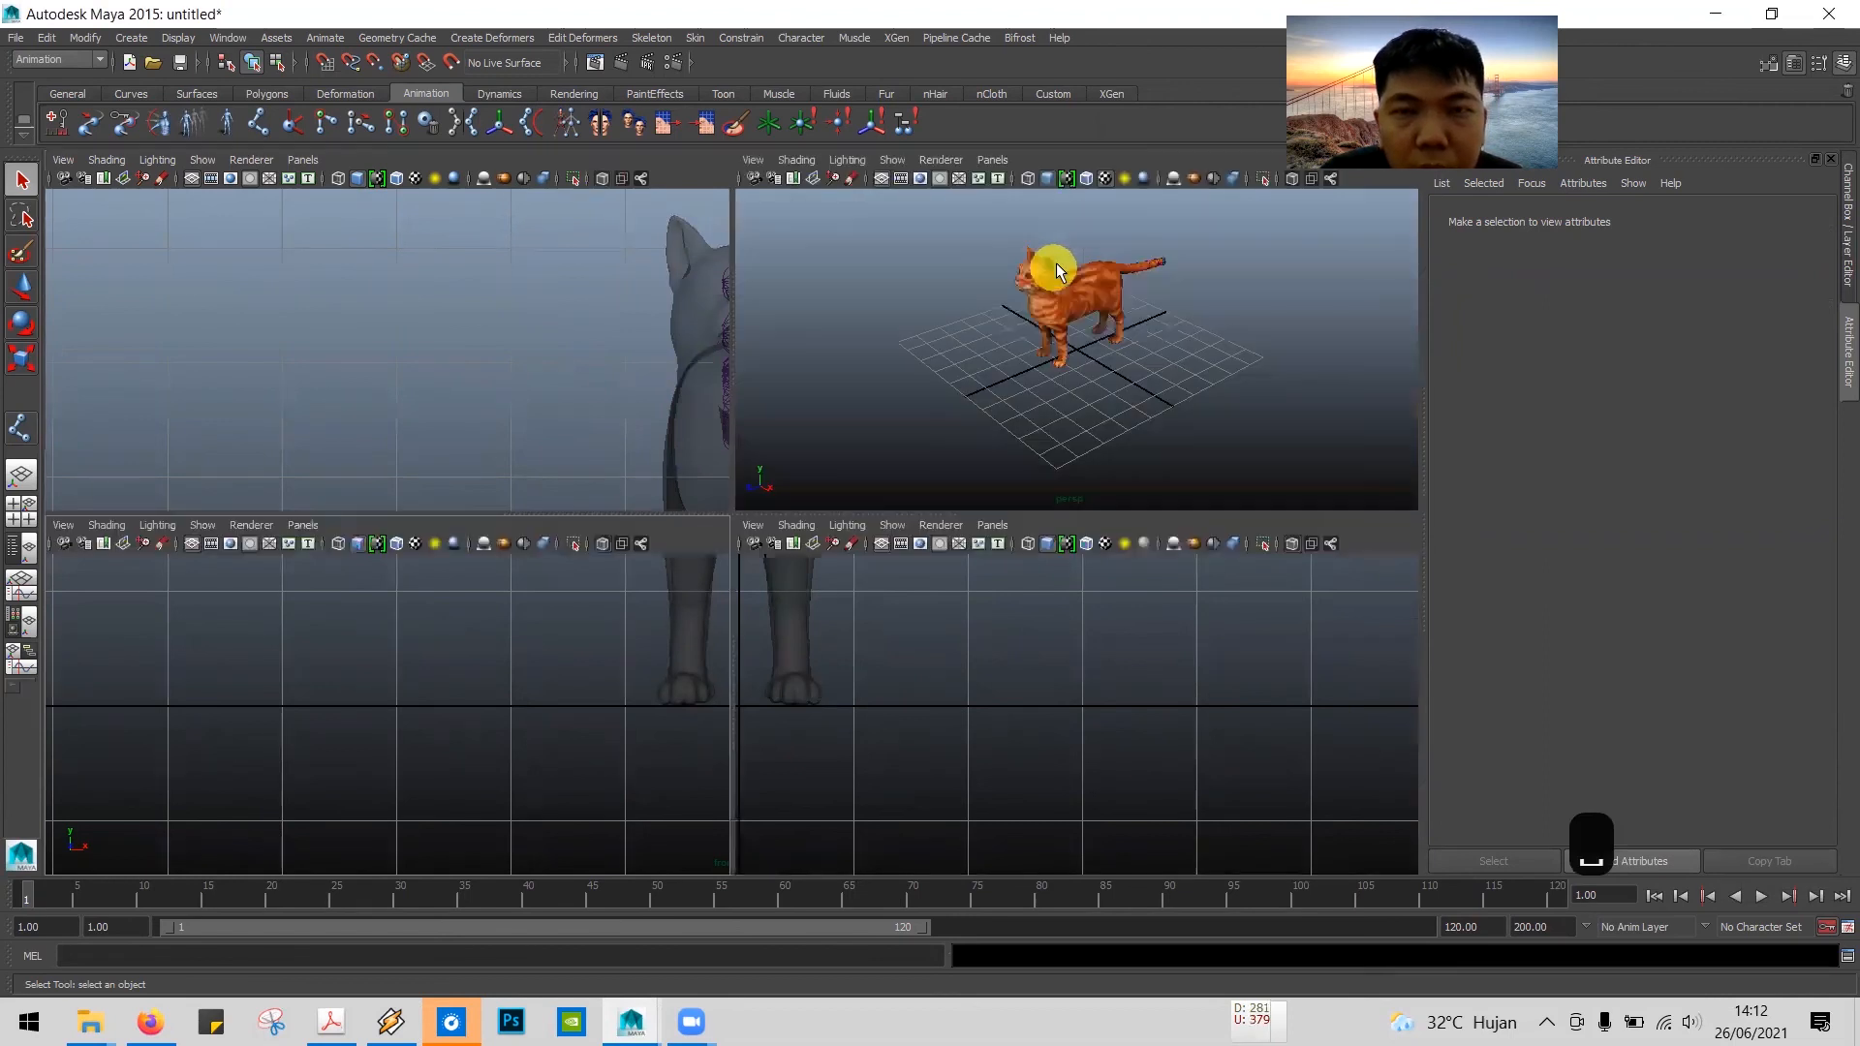
key(space)
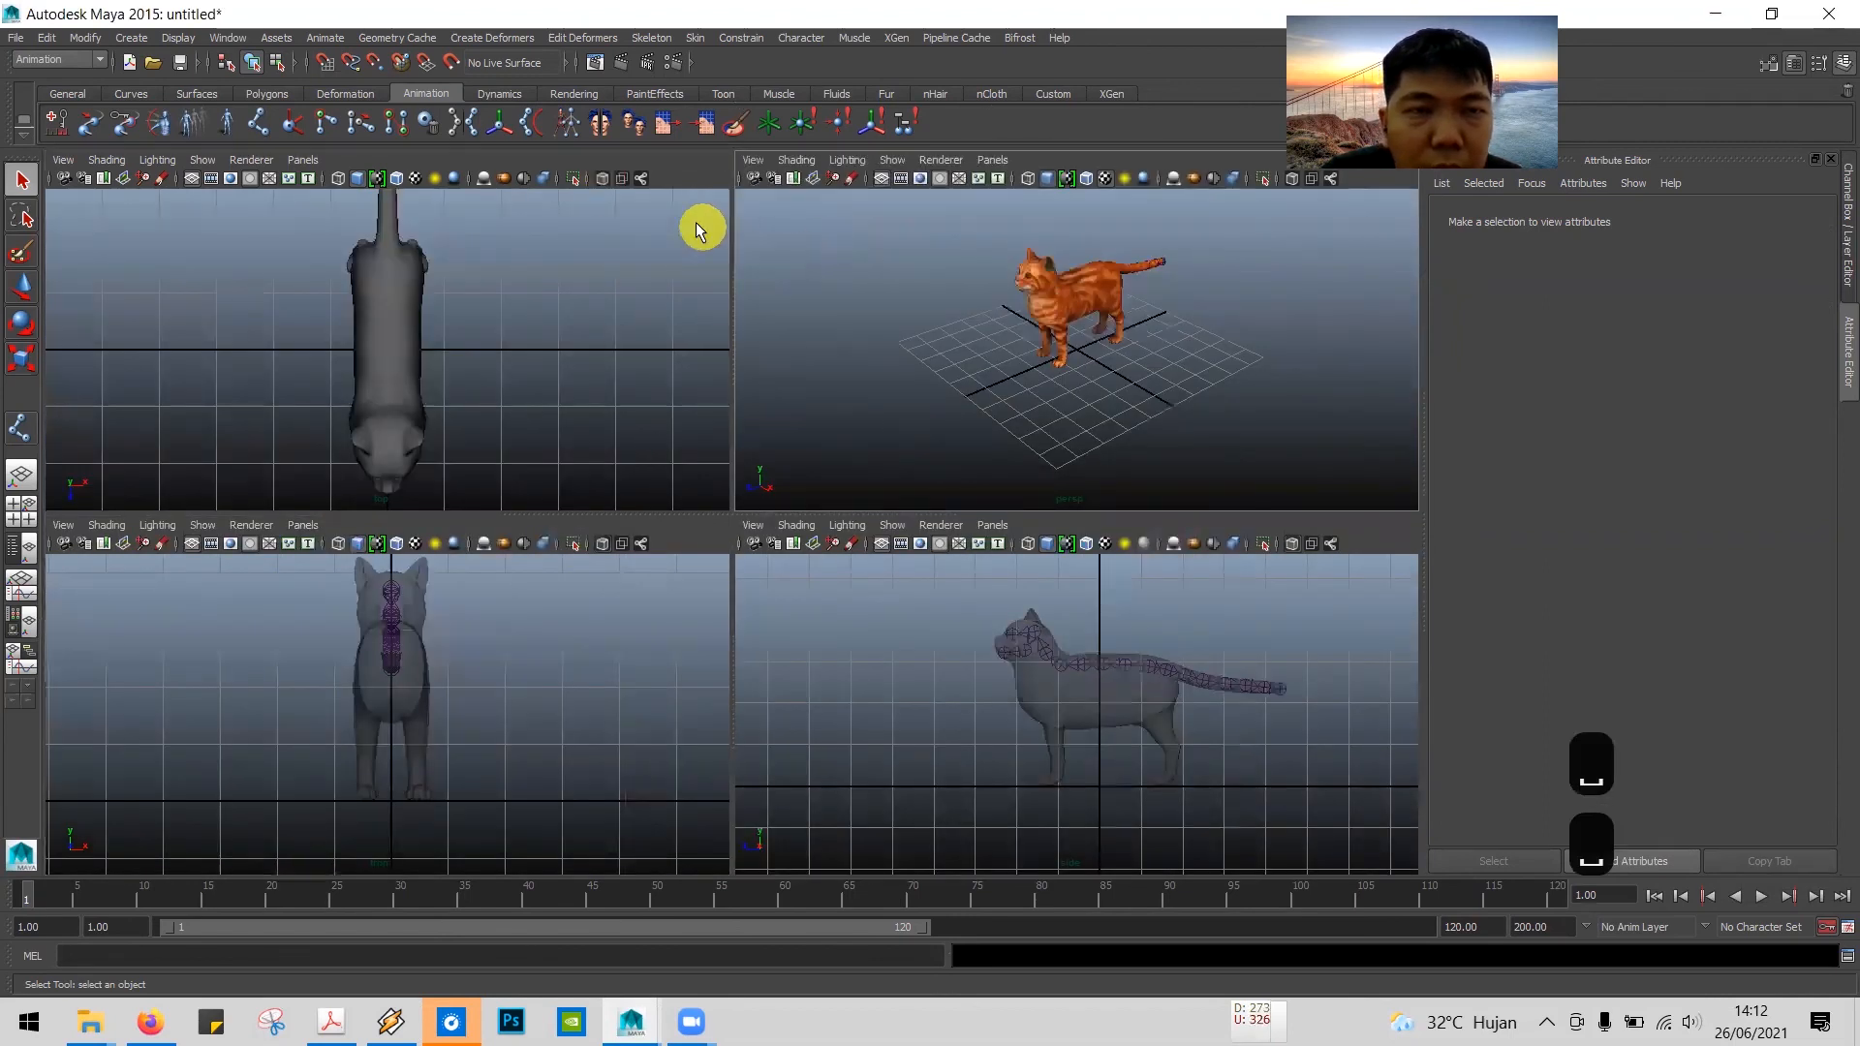
click(603, 178)
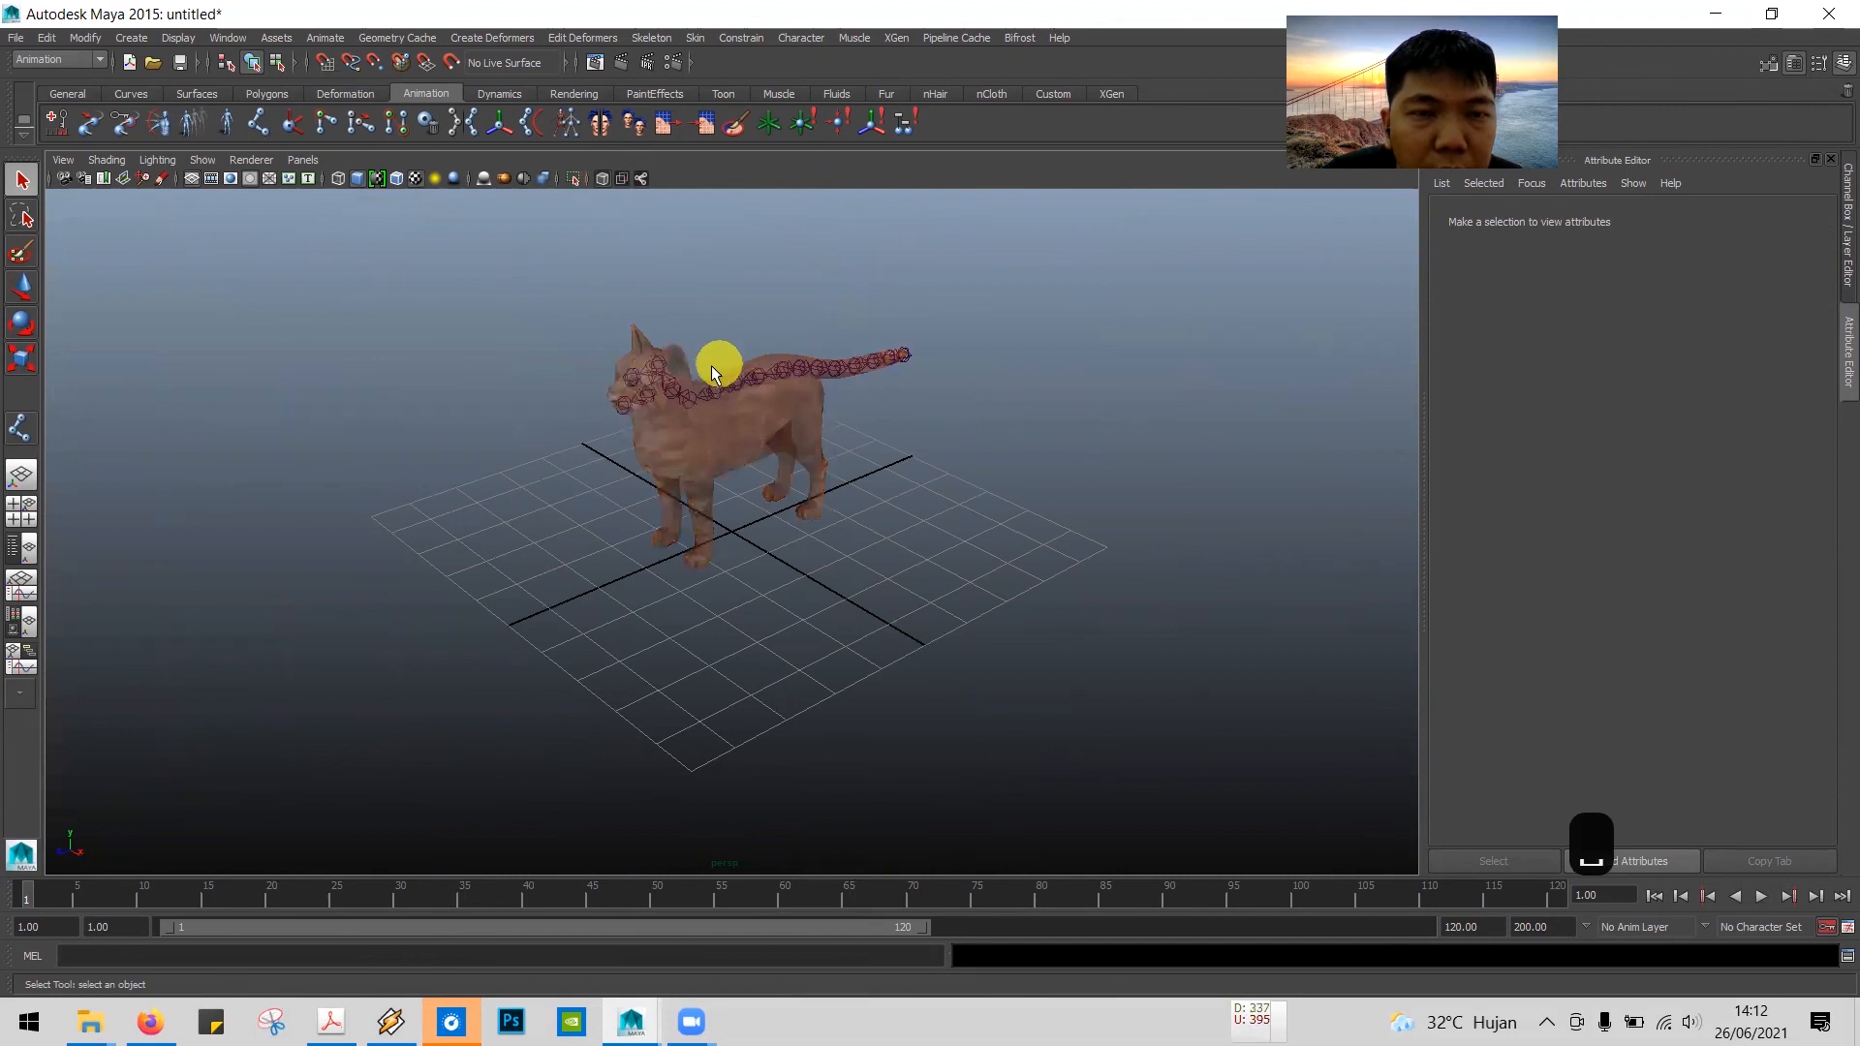
mouse_move(546, 405)
alt+mouse_down()
mouse_move(689, 382)
mouse_move(685, 344)
mouse_move(656, 319)
mouse_move(536, 353)
mouse_move(485, 427)
mouse_move(536, 523)
mouse_move(636, 432)
mouse_move(556, 395)
alt+mouse_up()
key(alt+Tab)
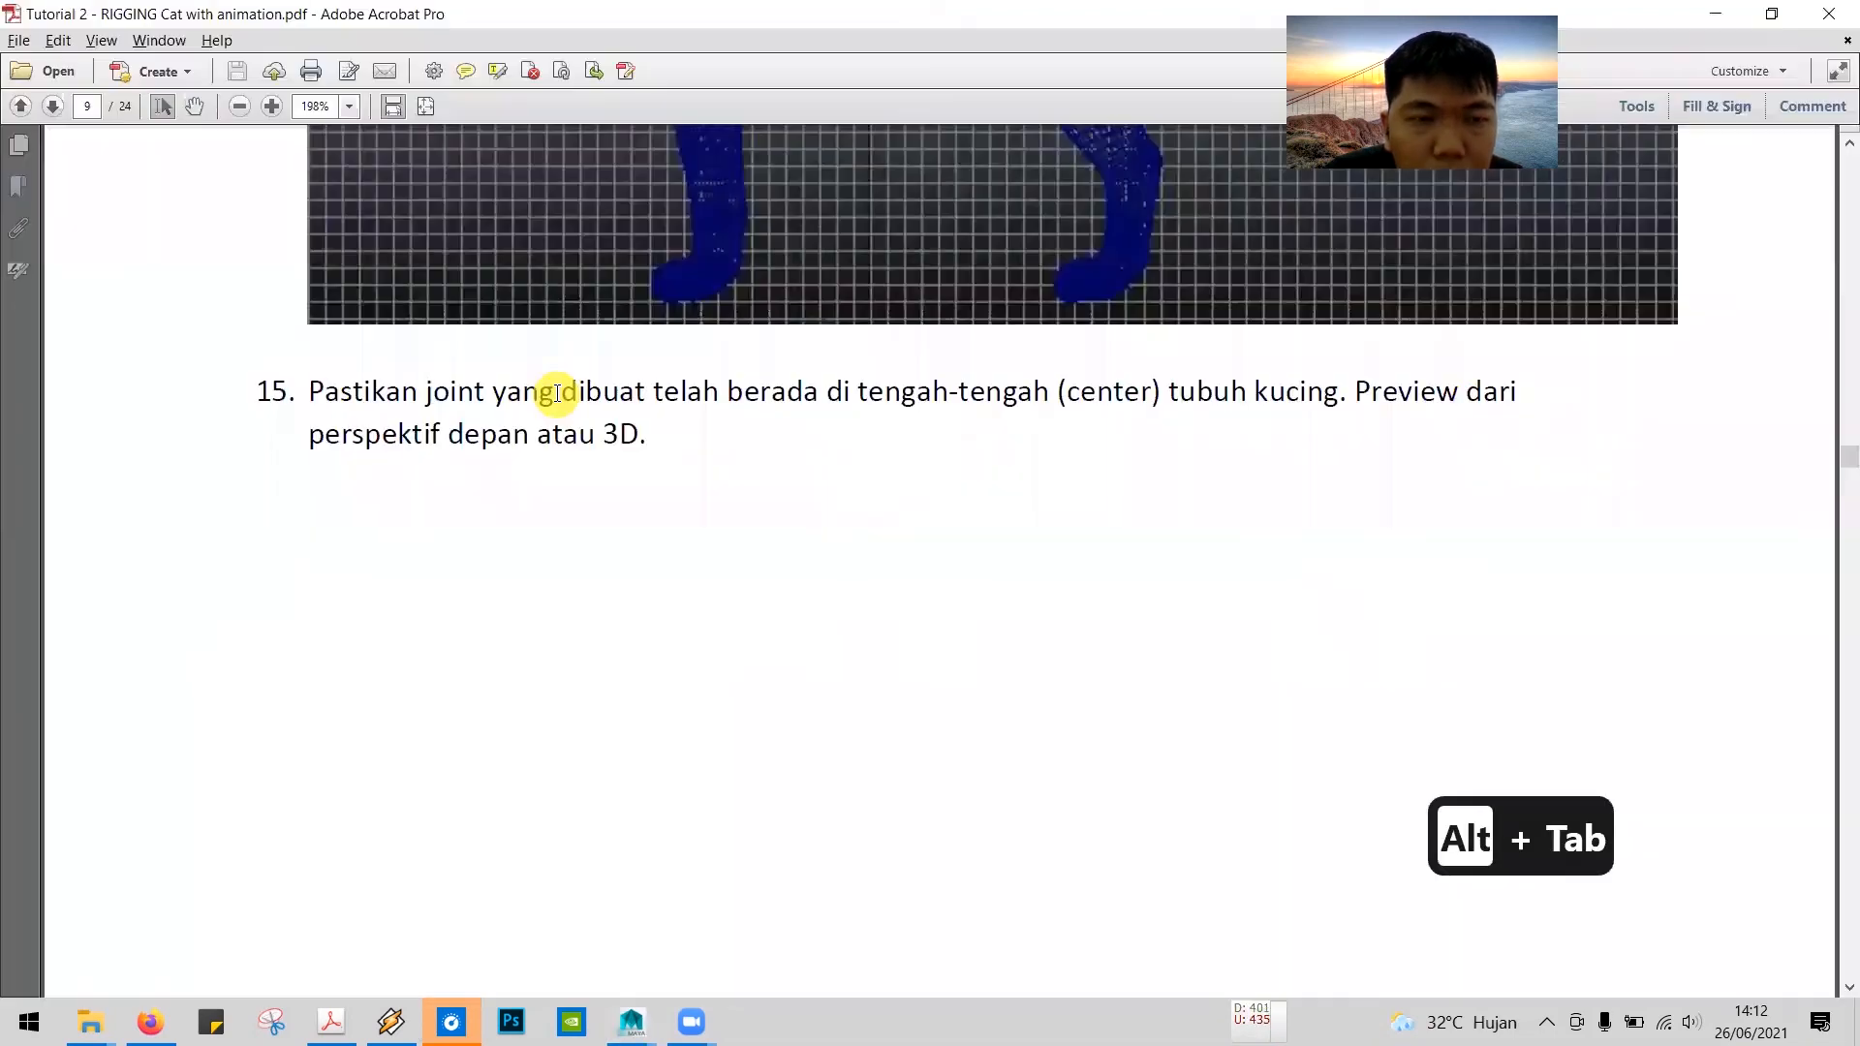
Step: Read tutorial steps 16 and 17 in the PDF about X-Ray display and the front-leg joints, and return to Maya
key(Page_Down)
scroll(562, 403, down, 8)
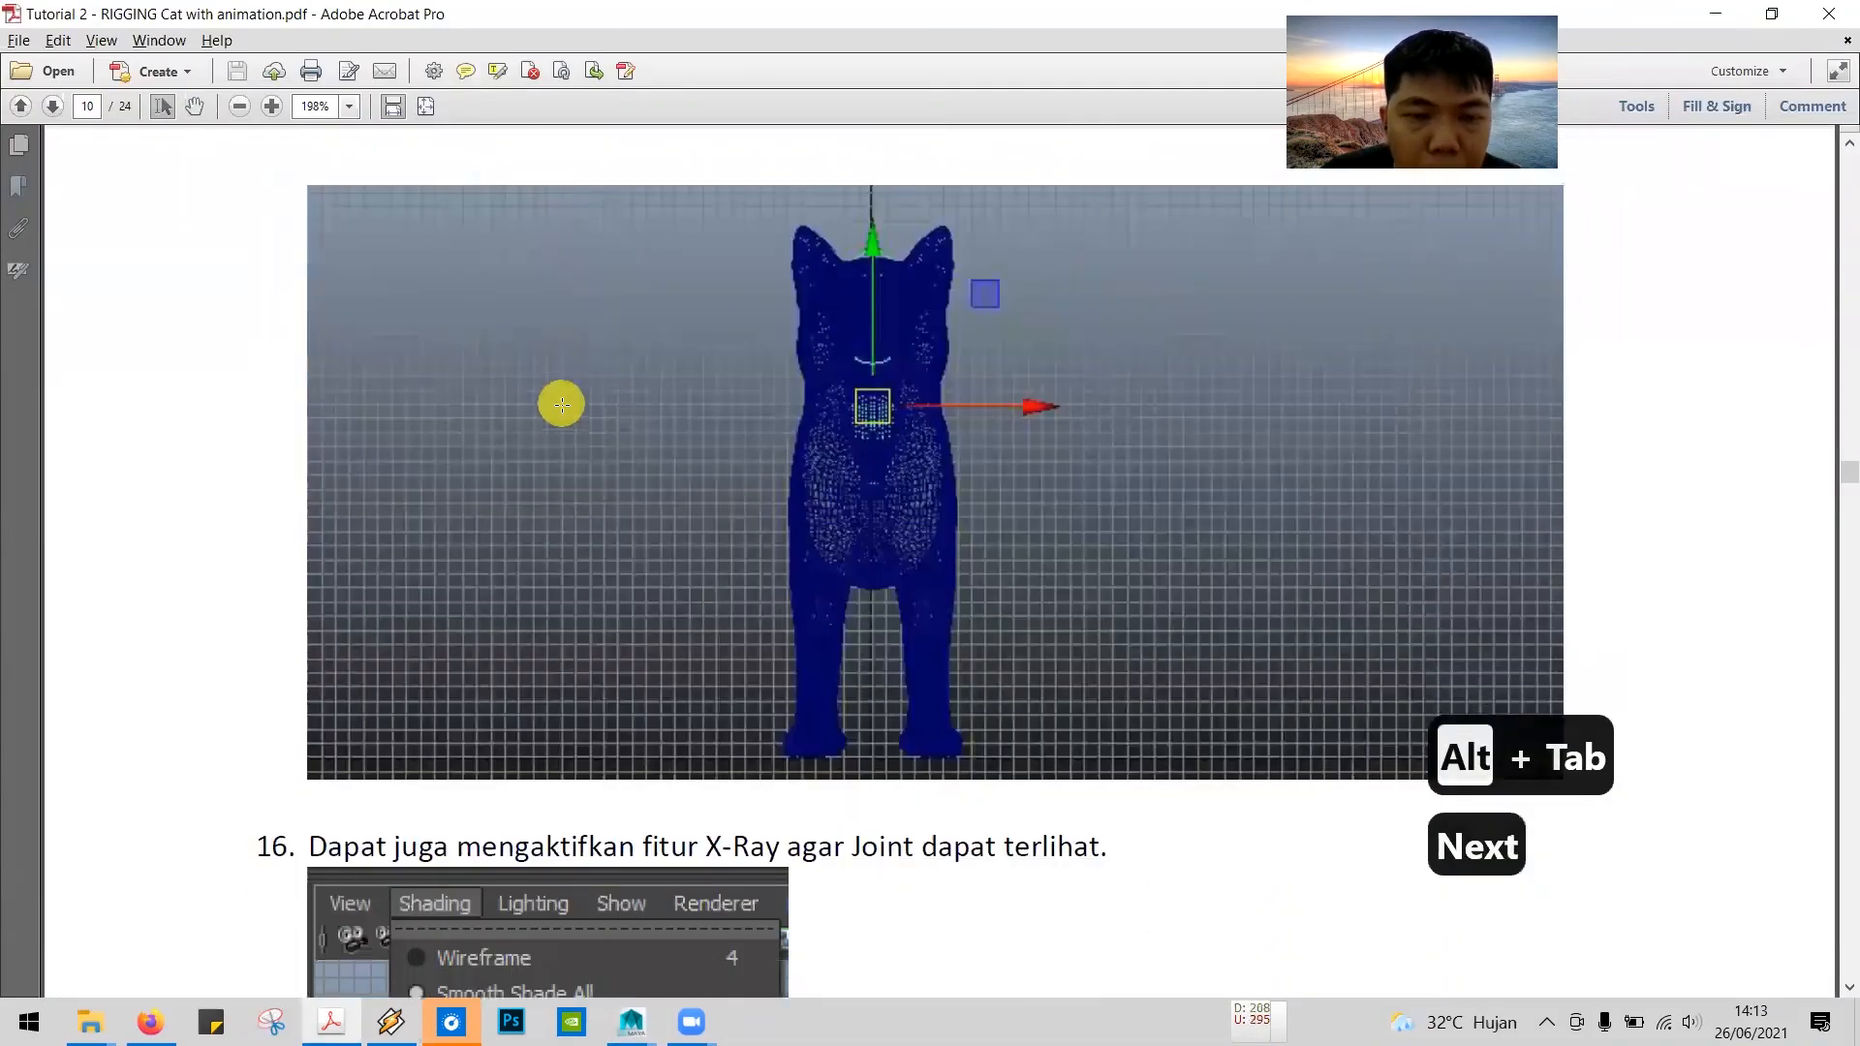
scroll(560, 411, down, 8)
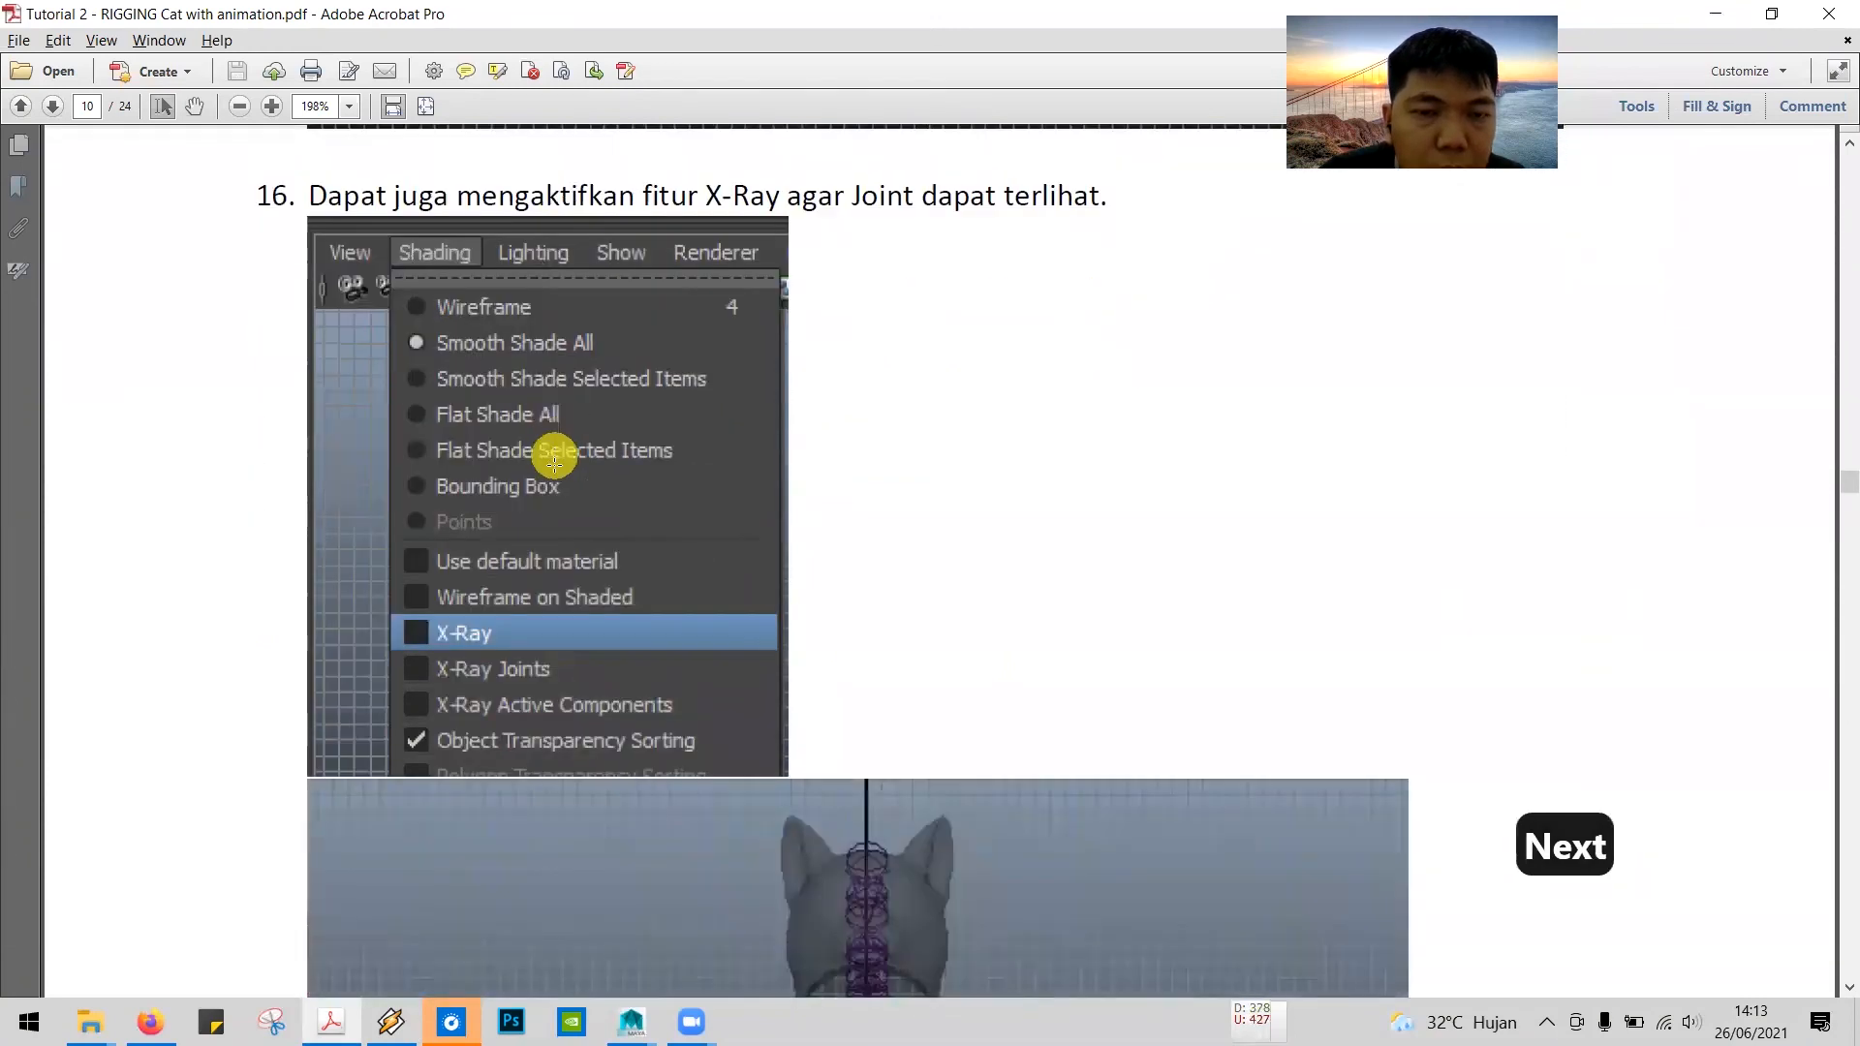
scroll(602, 728, down, 7)
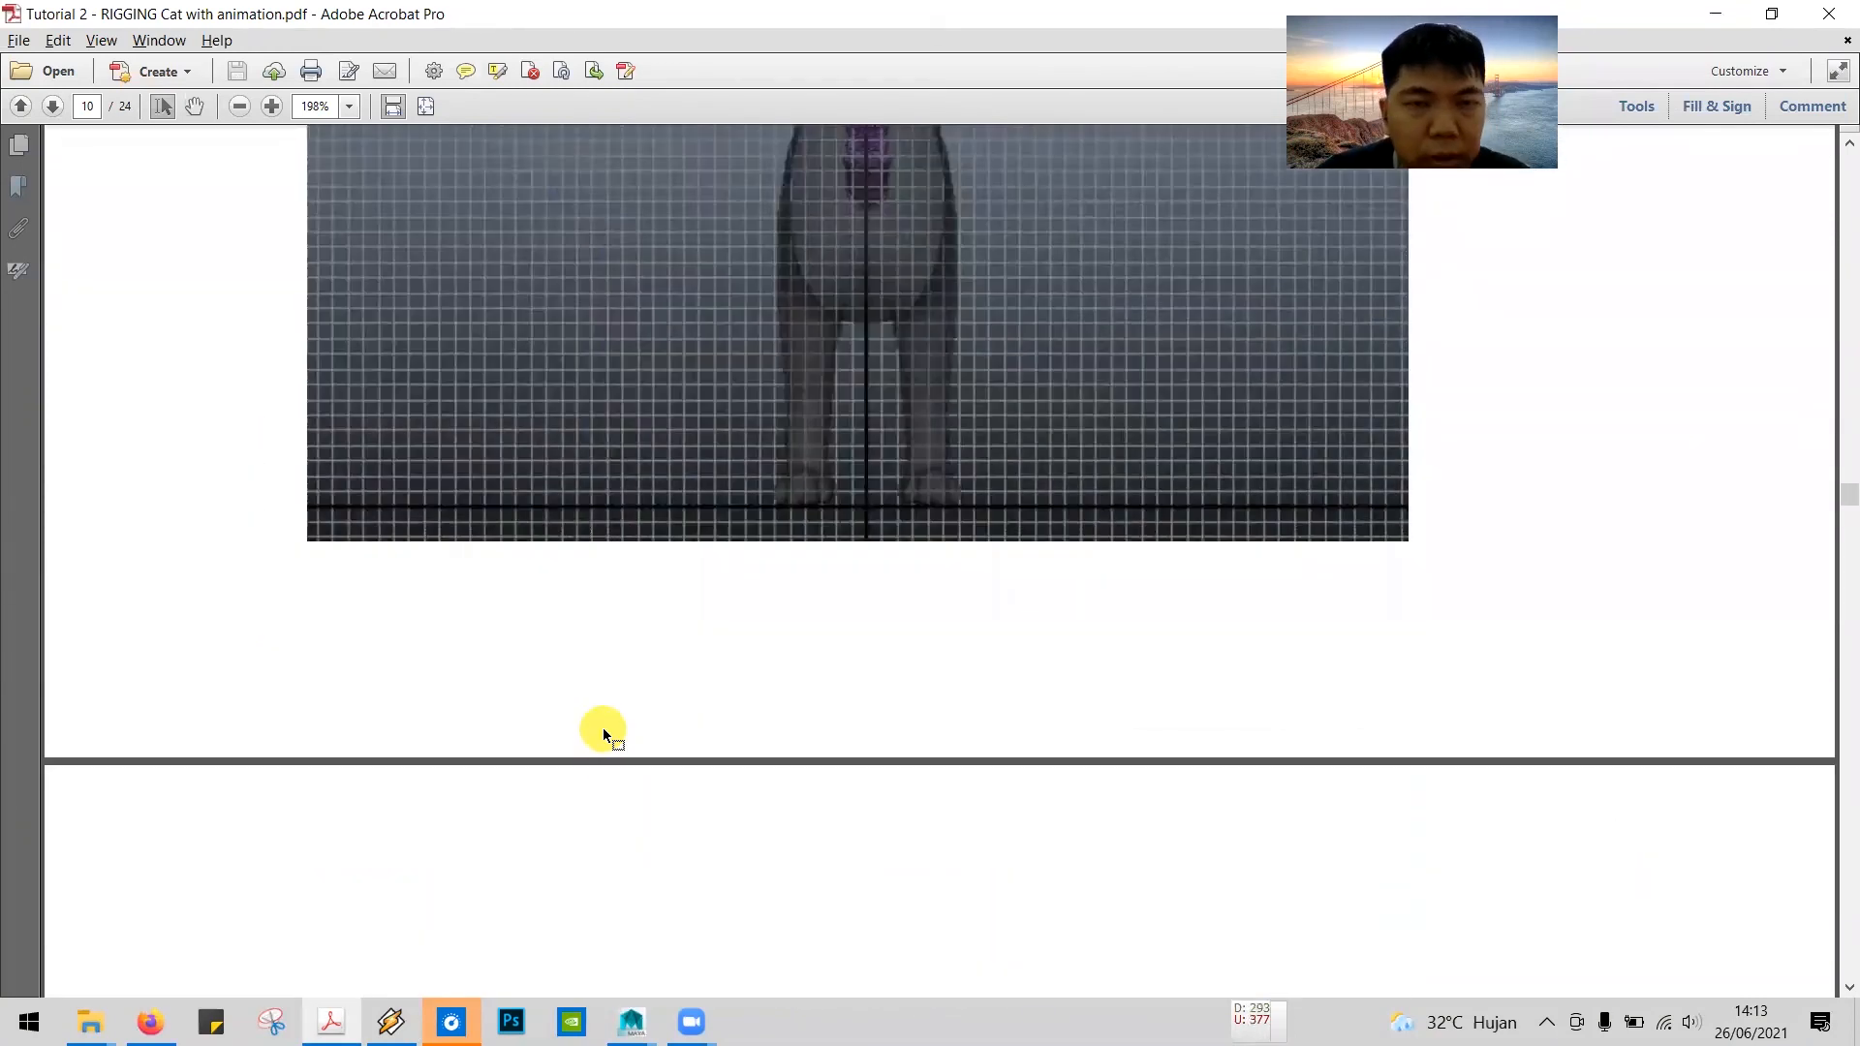
scroll(596, 734, down, 2)
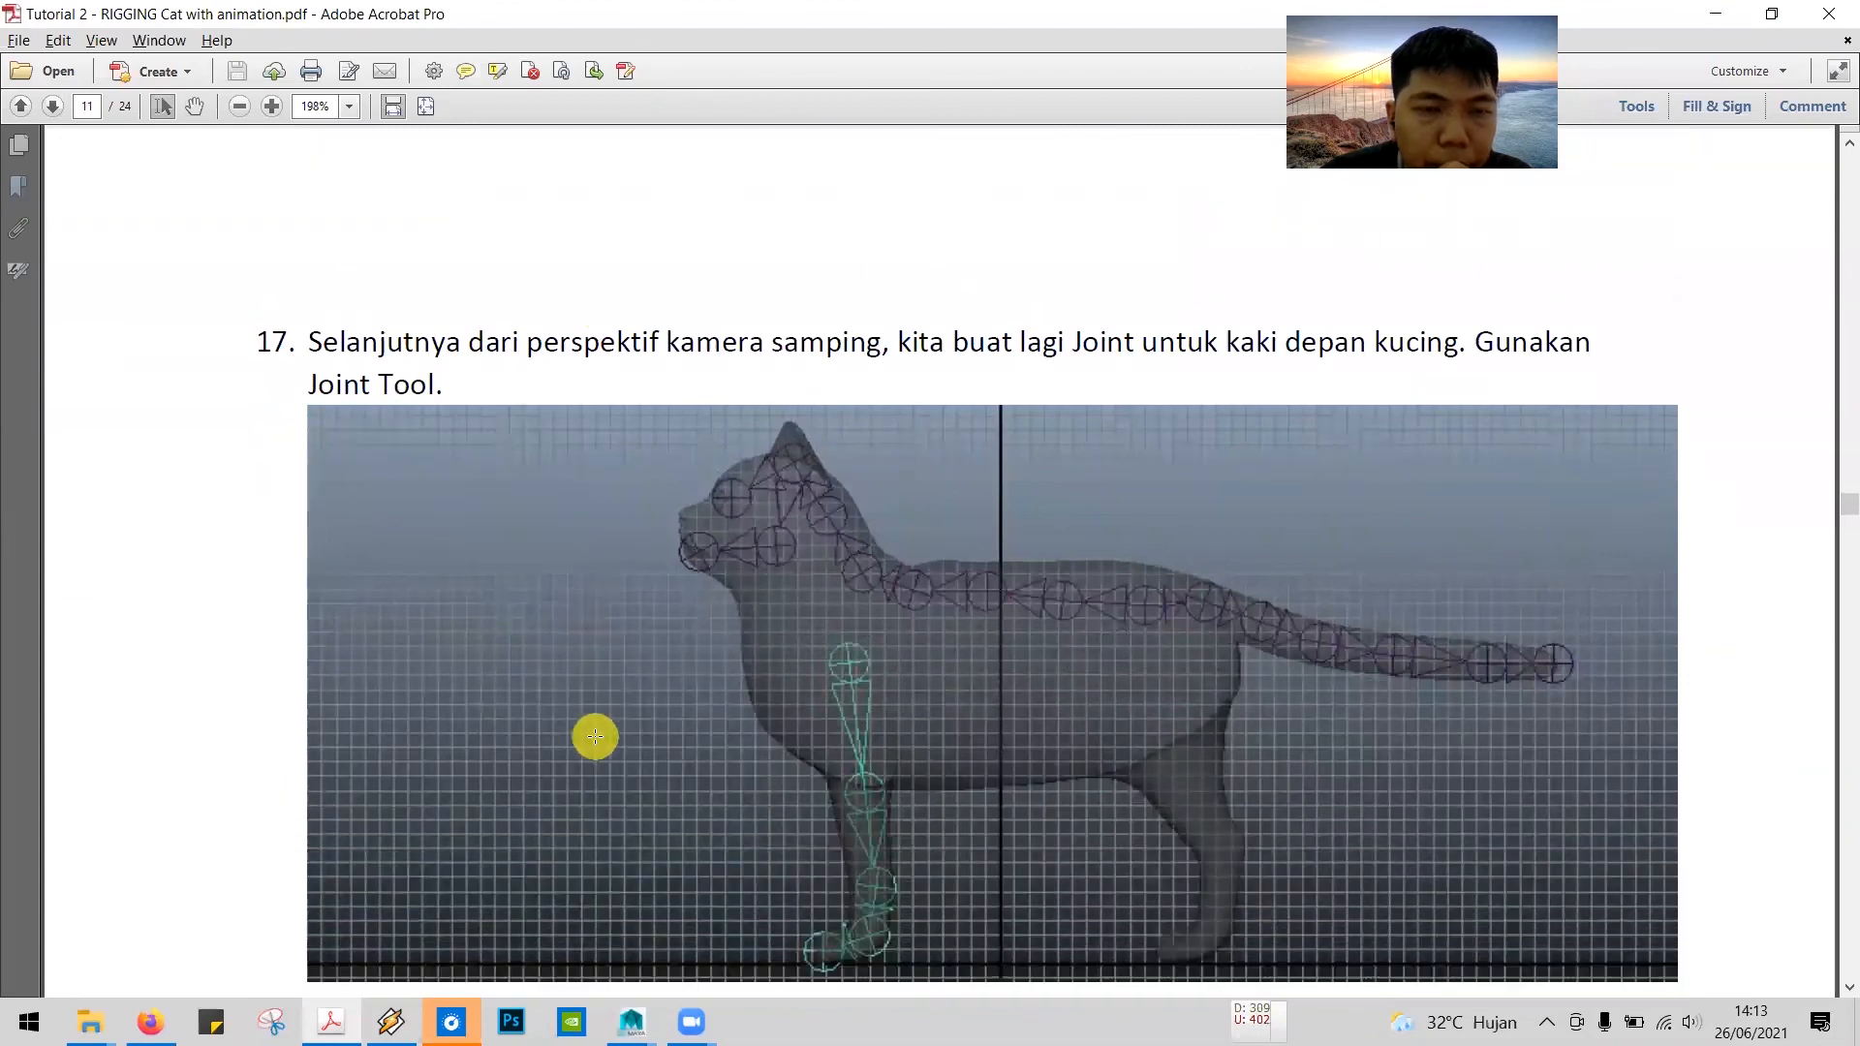
scroll(595, 737, down, 1)
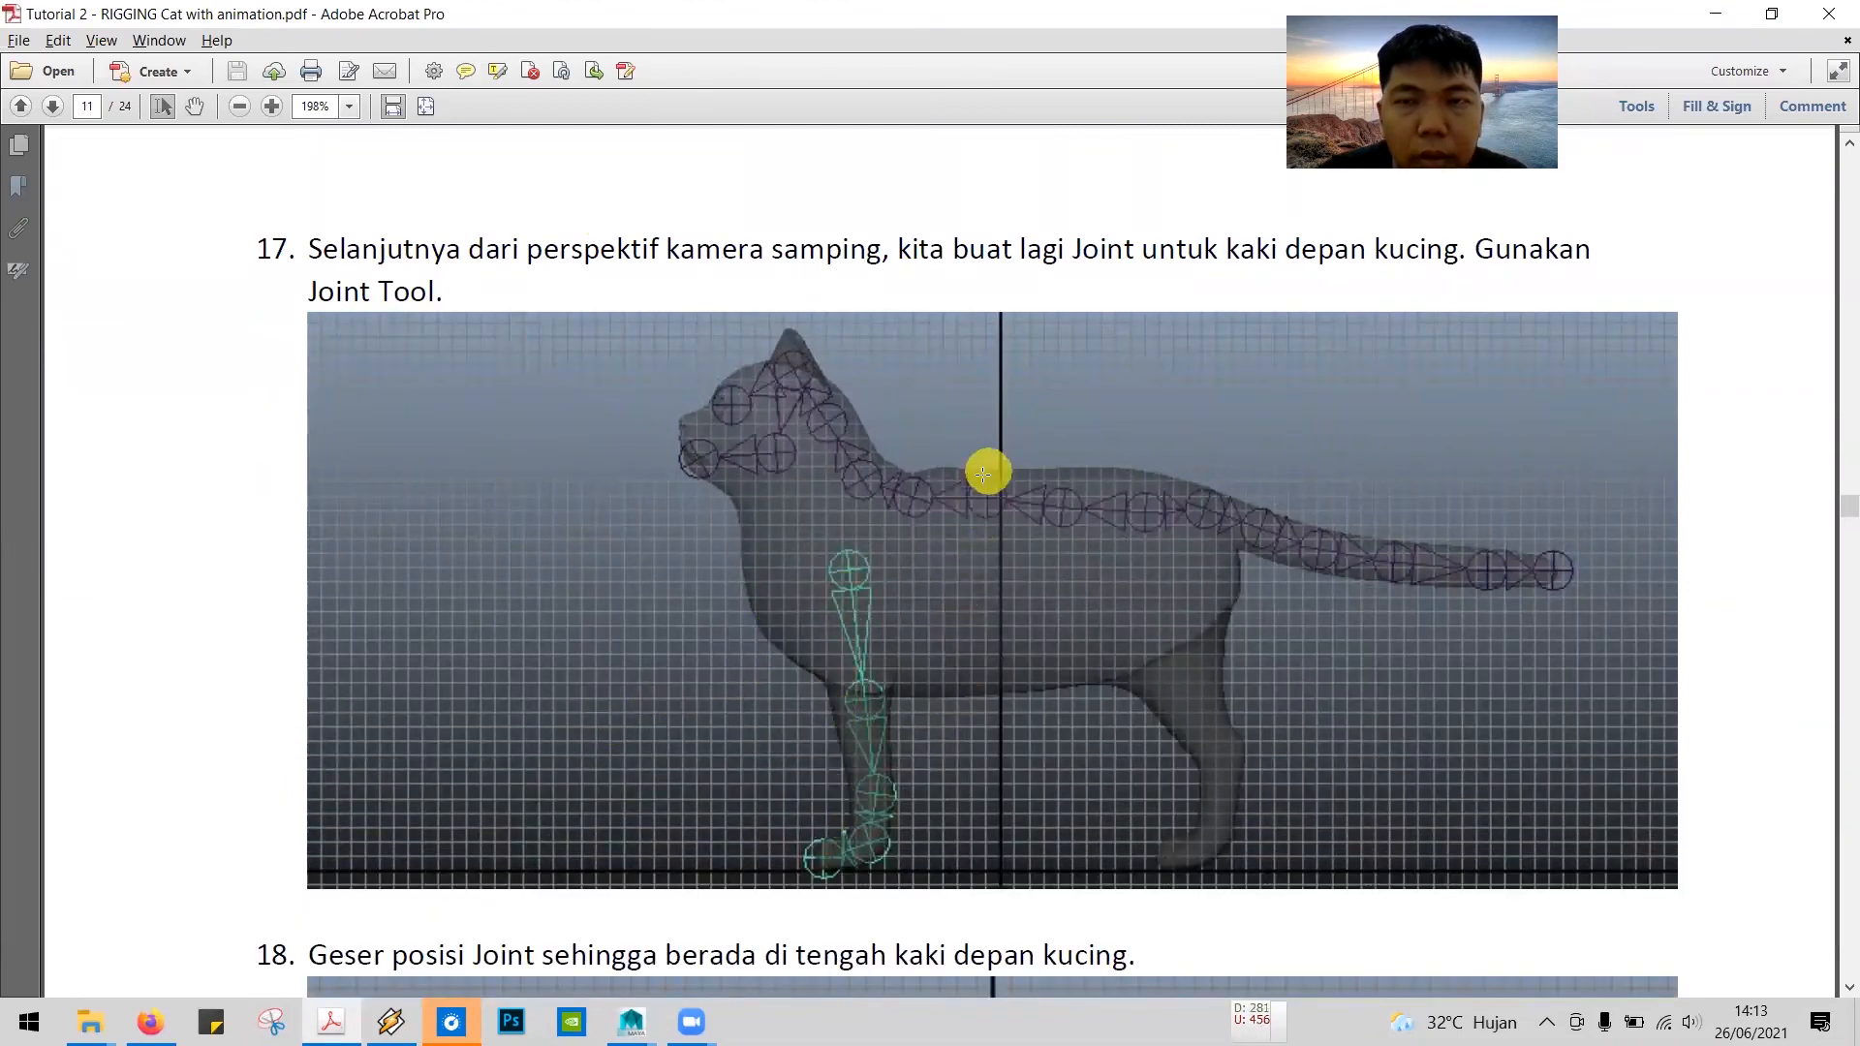
scroll(897, 523, down, 1)
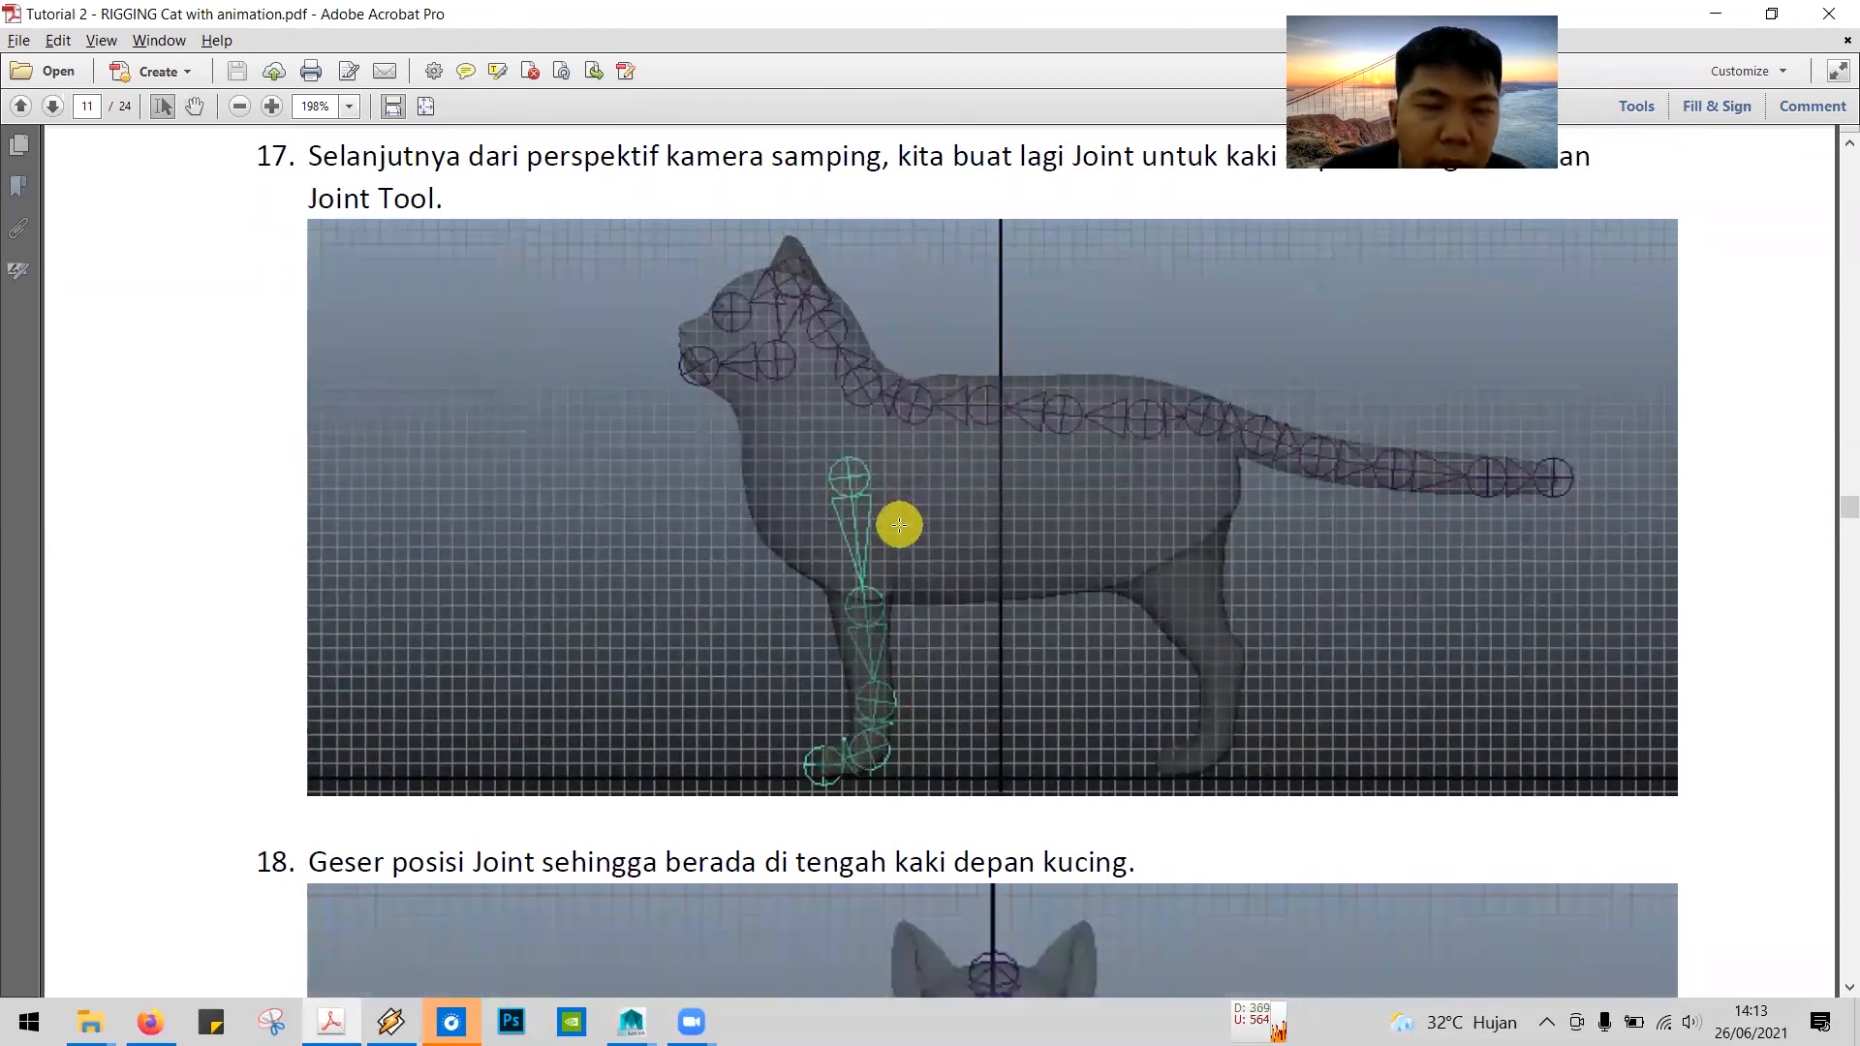
scroll(899, 525, up, 2)
key(alt+Tab)
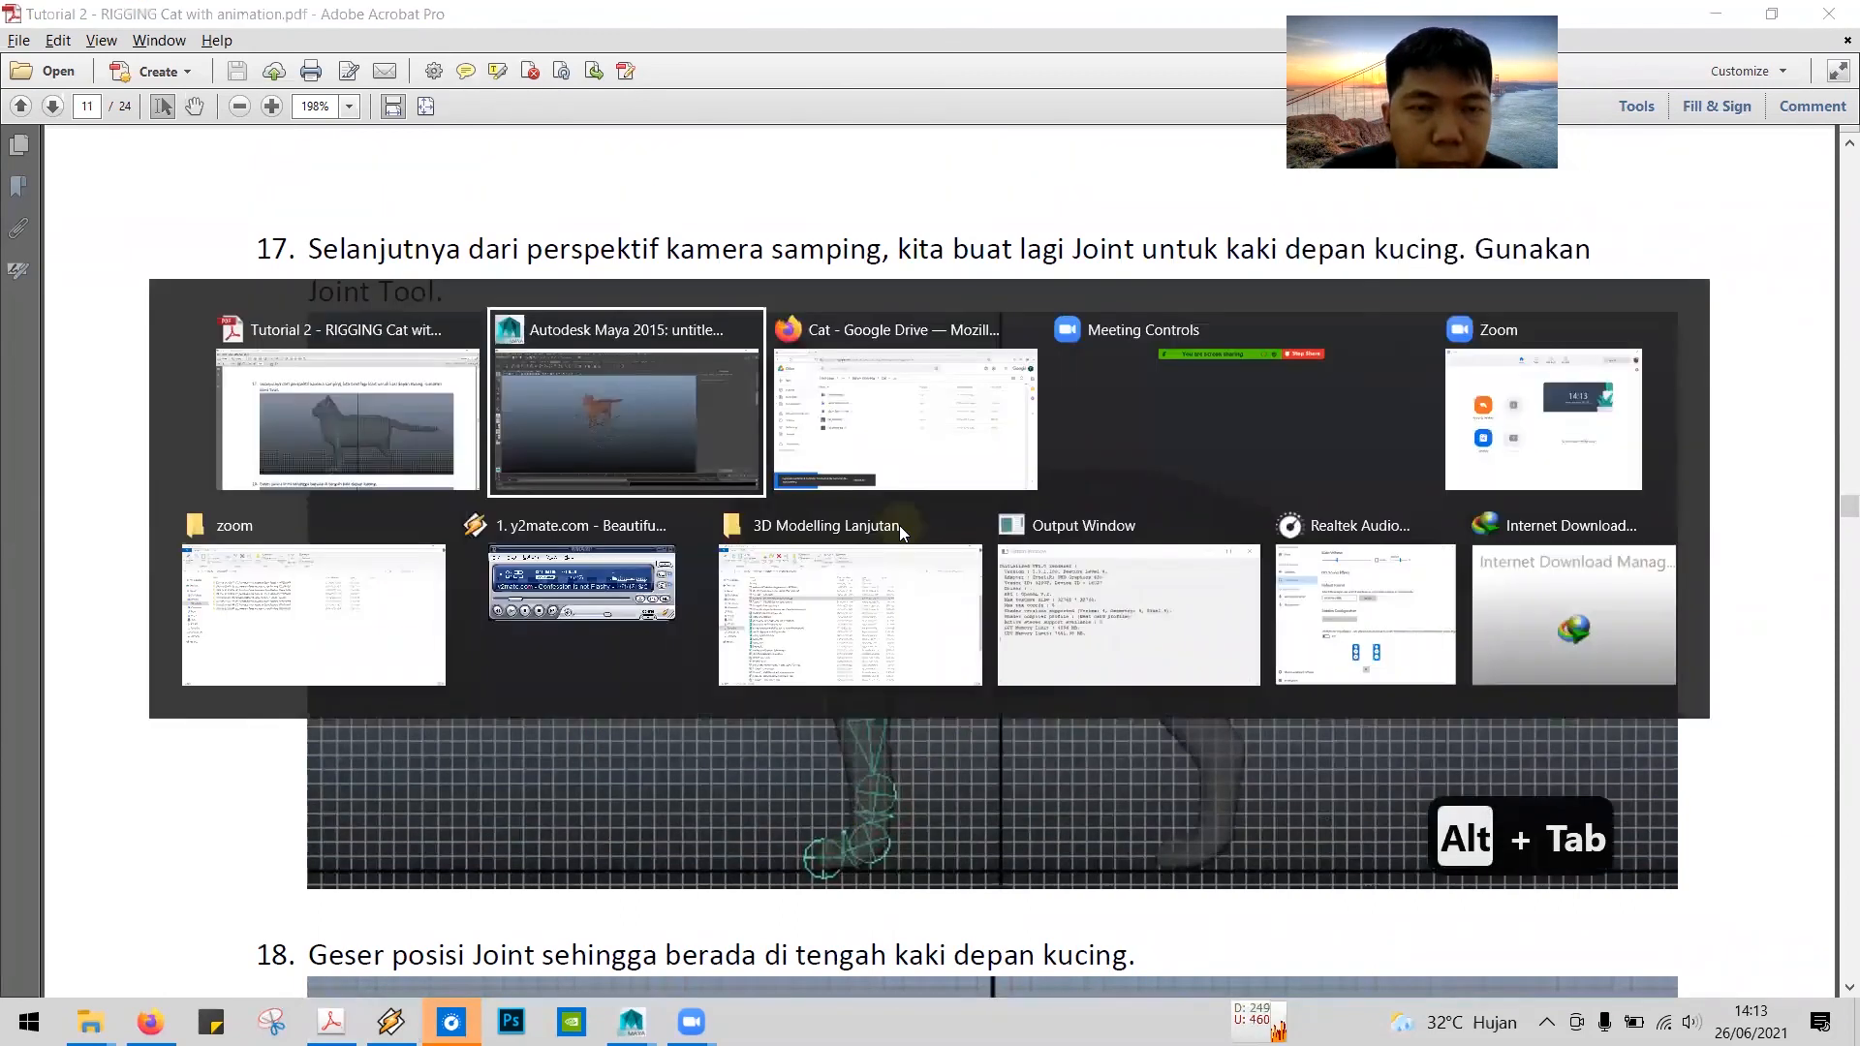
Step: Maximize the side view and recheck the front-leg joint layout of step 17 in the PDF before returning to Maya
key(space)
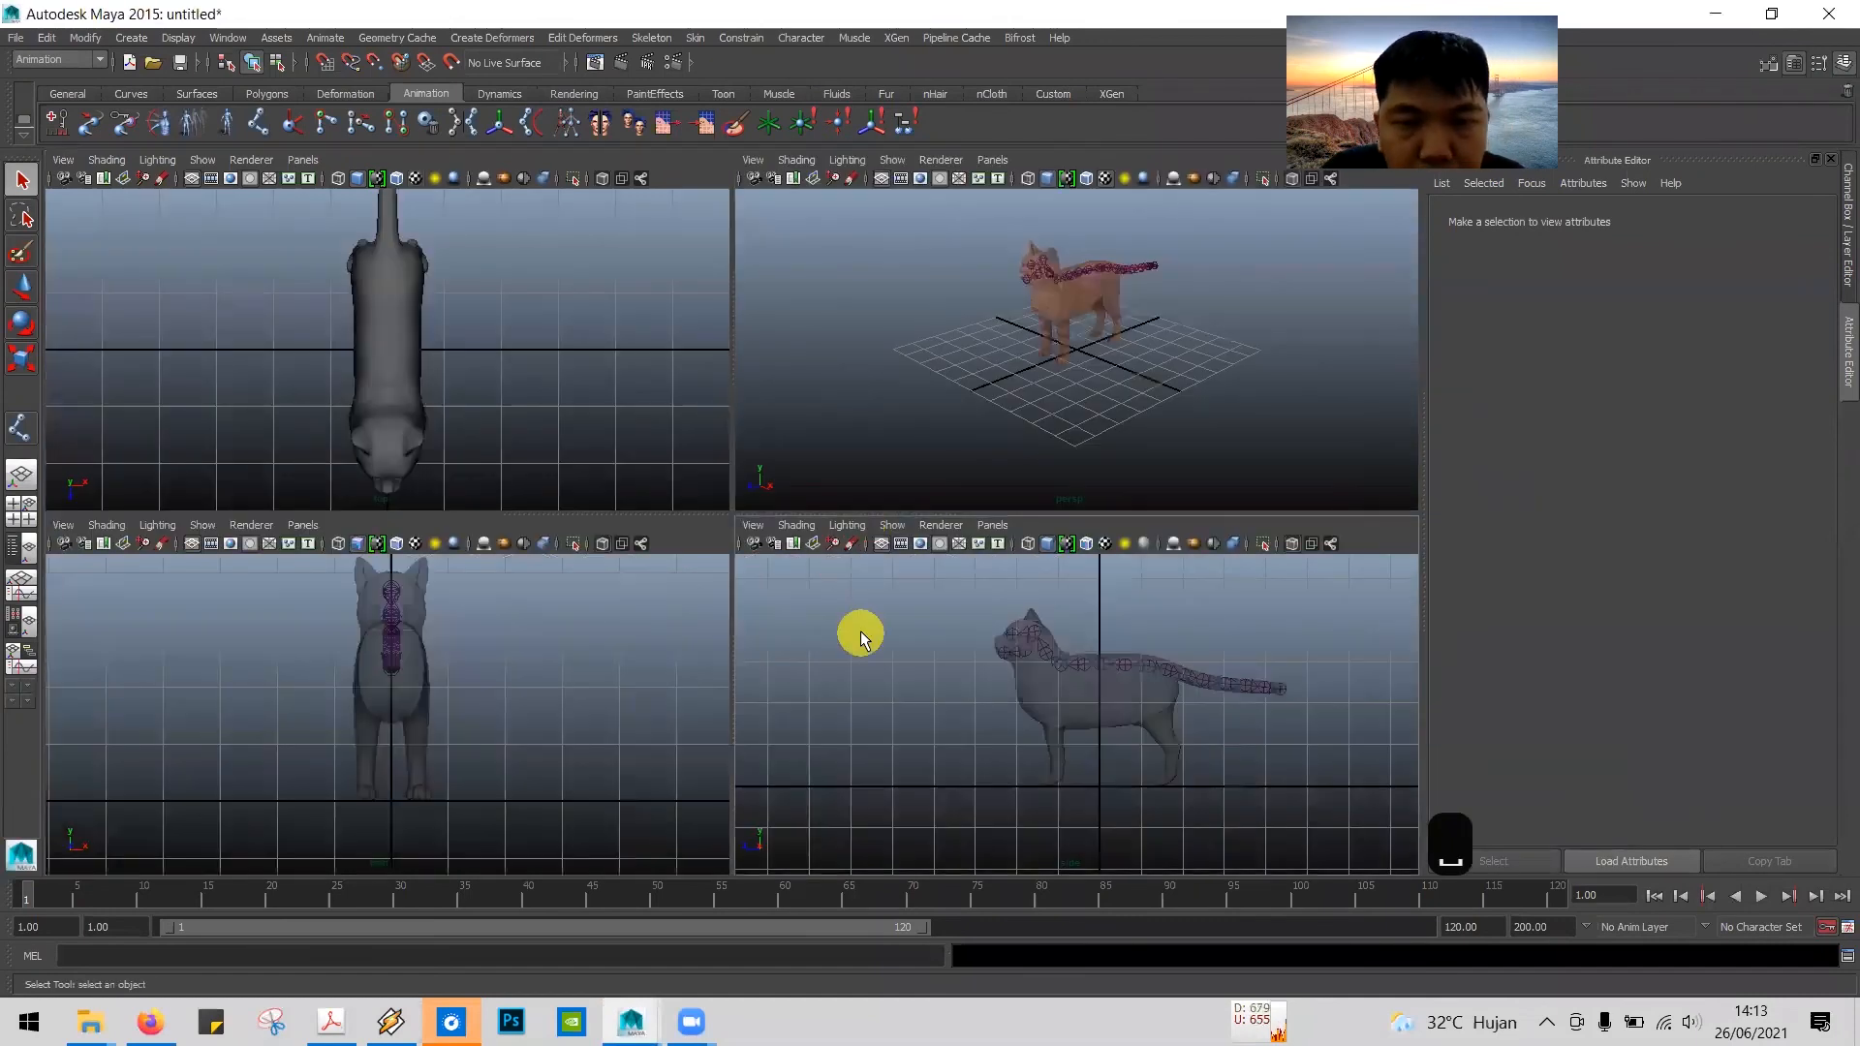
key(space)
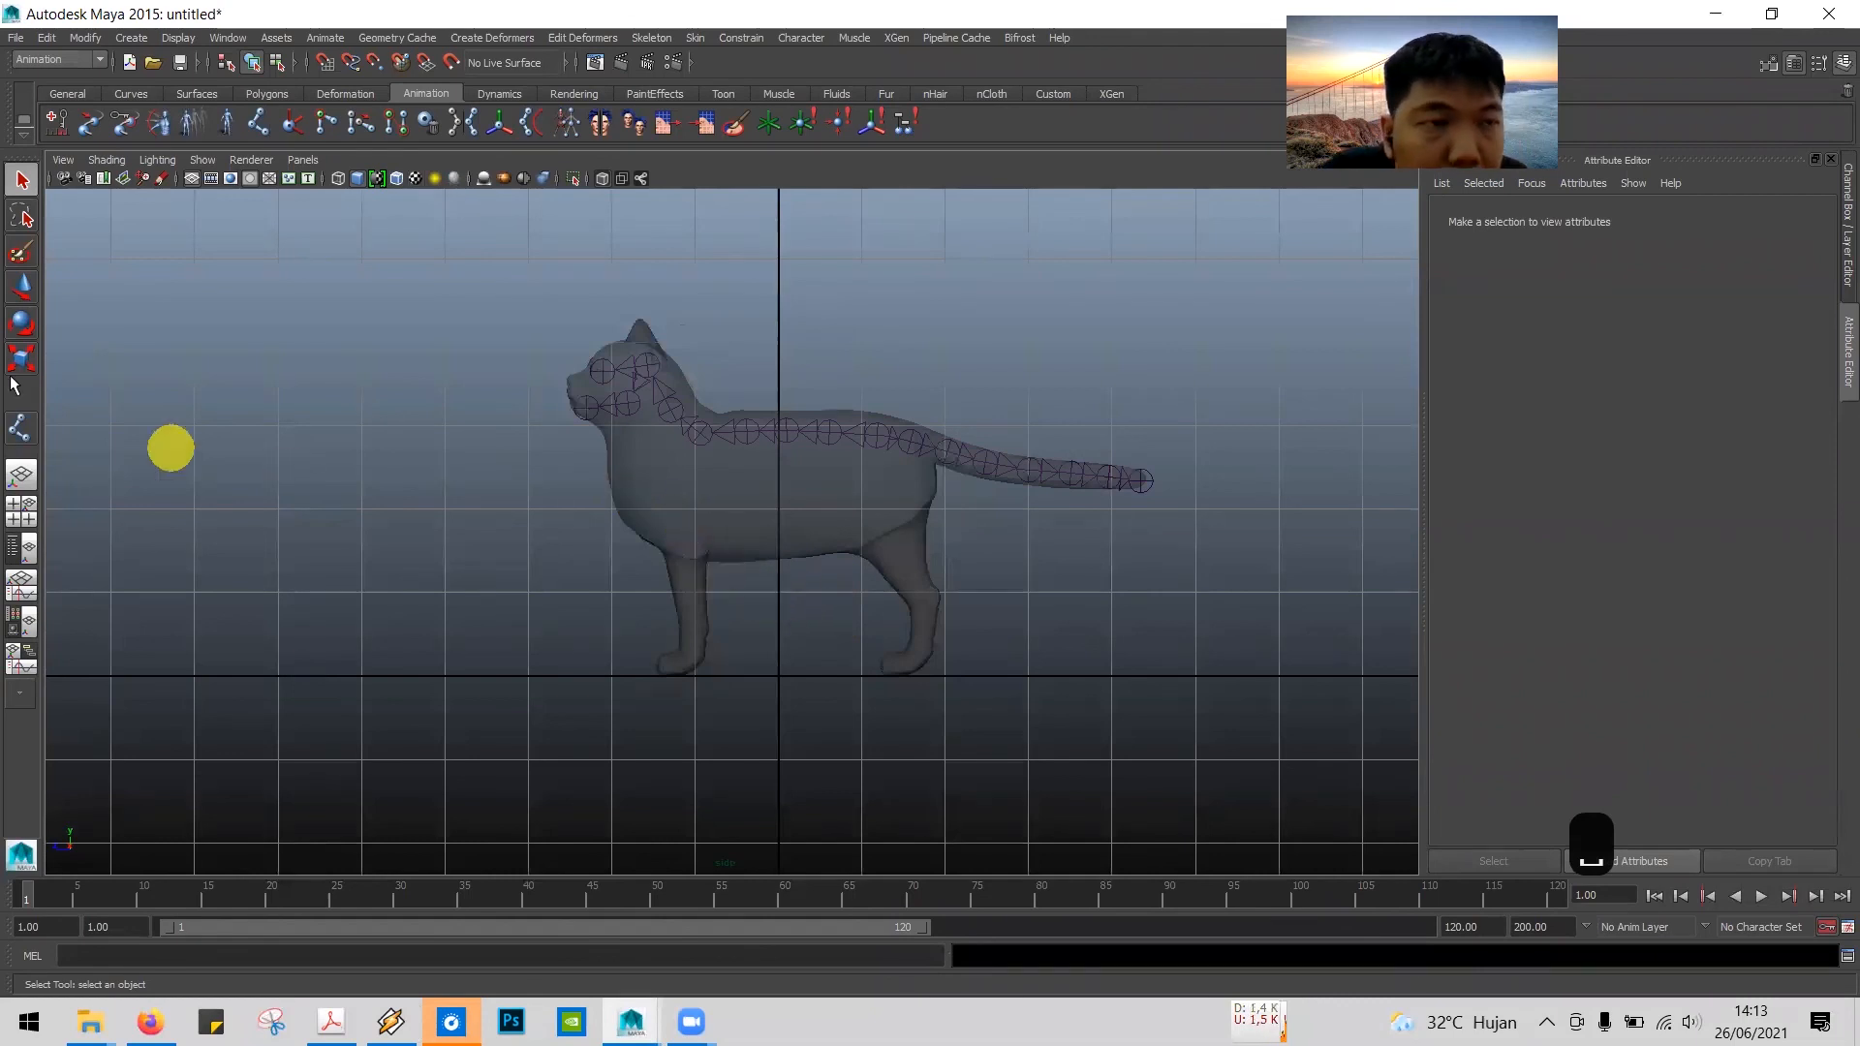
key(alt+Tab)
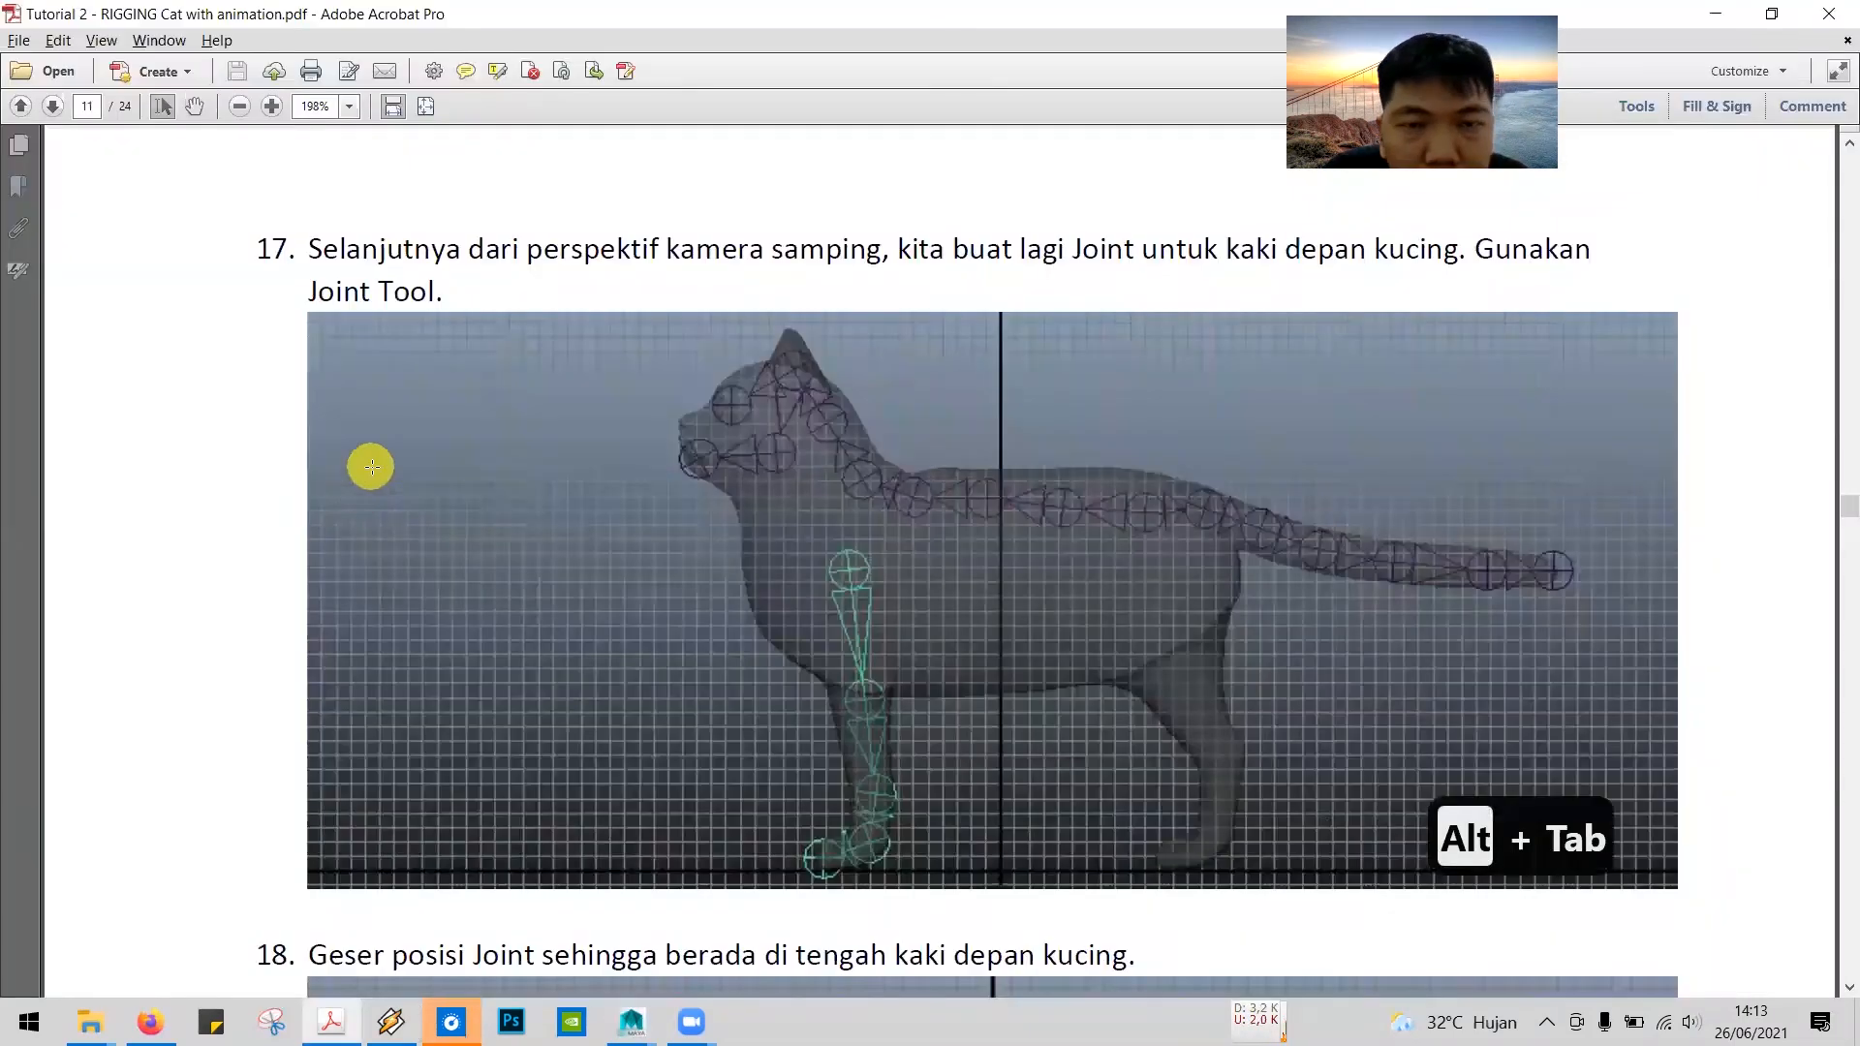
scroll(664, 603, down, 2)
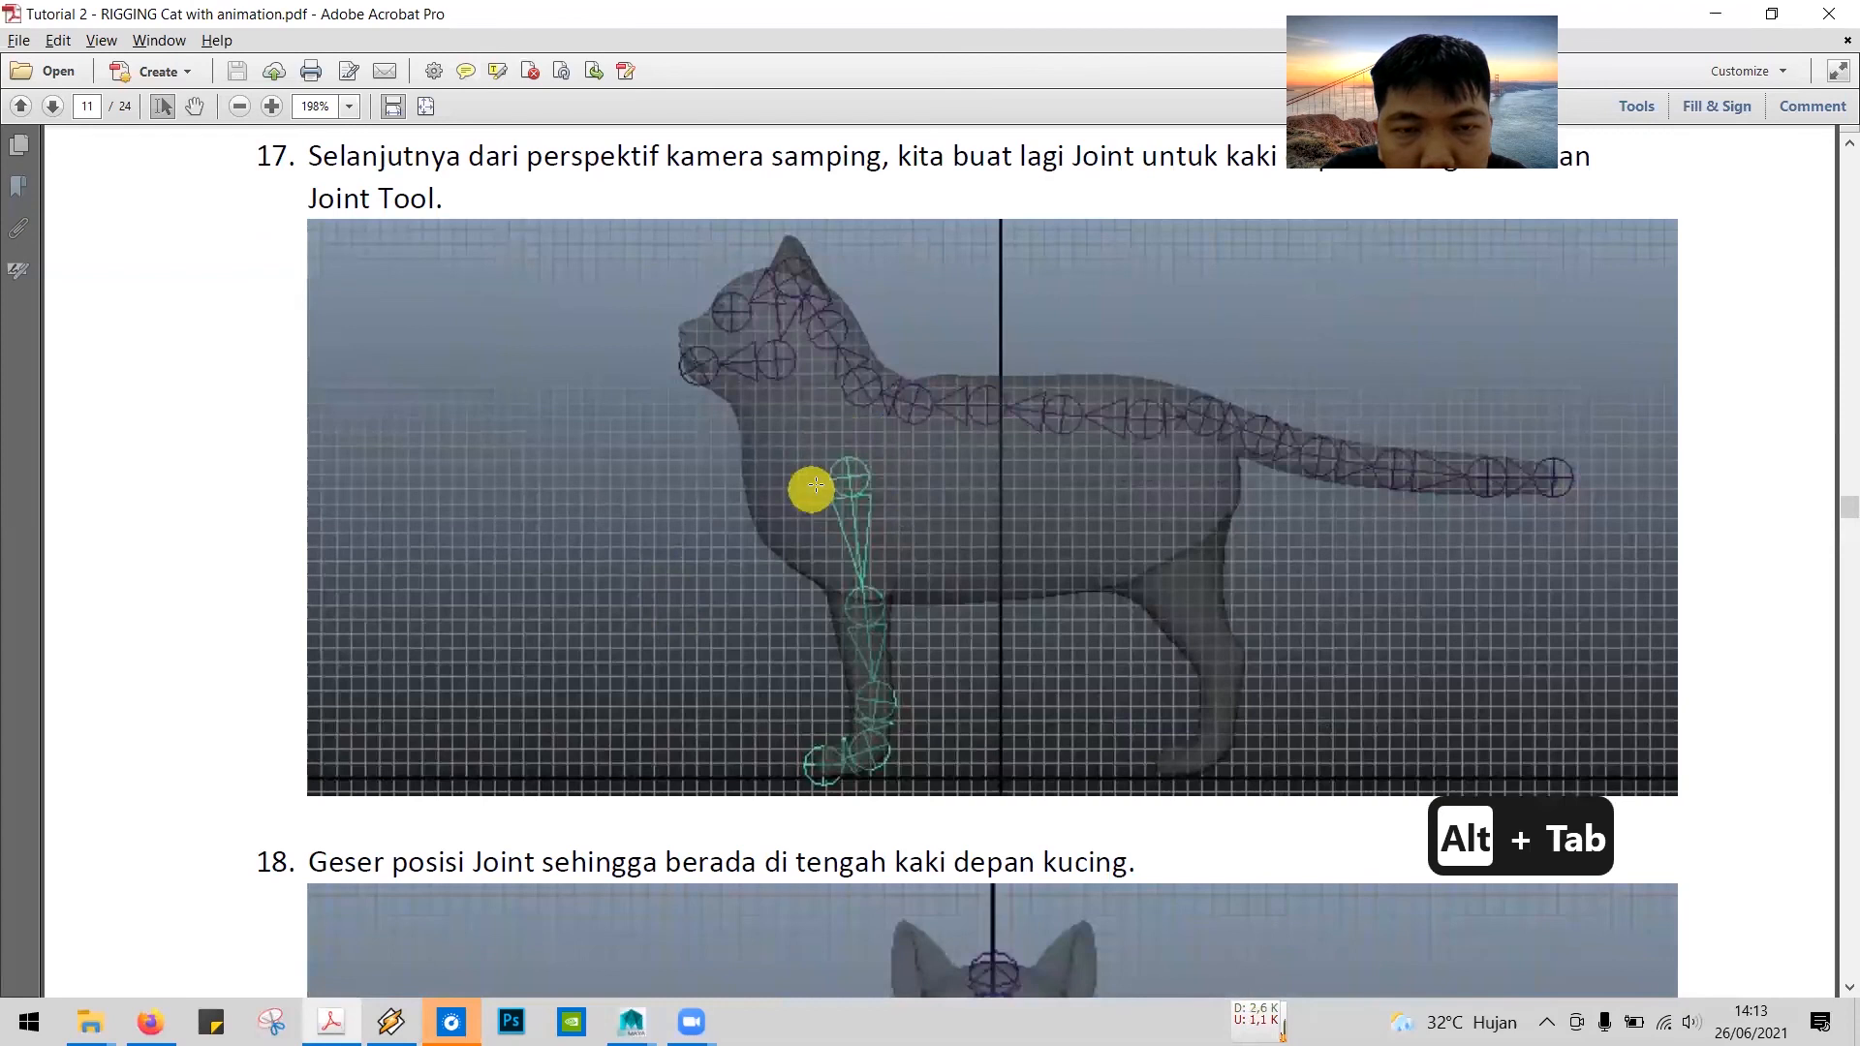
scroll(818, 494, down, 2)
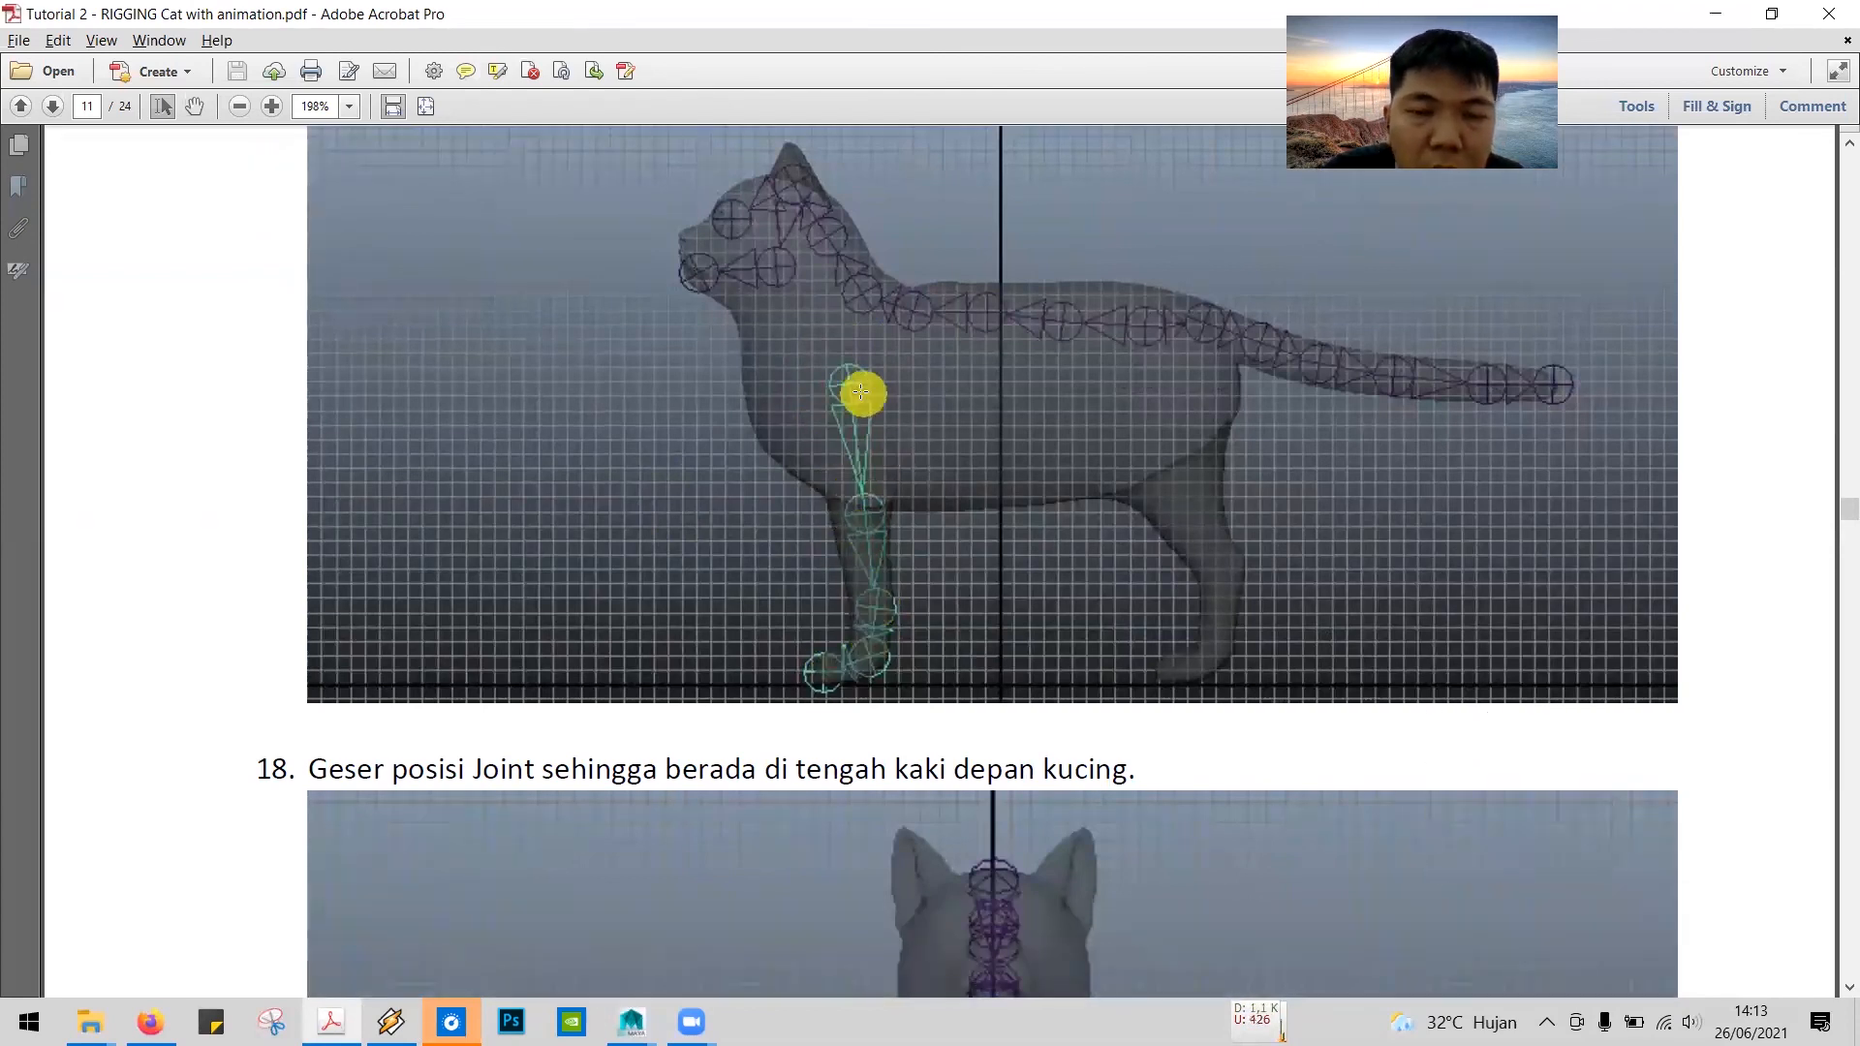
key(alt+Tab)
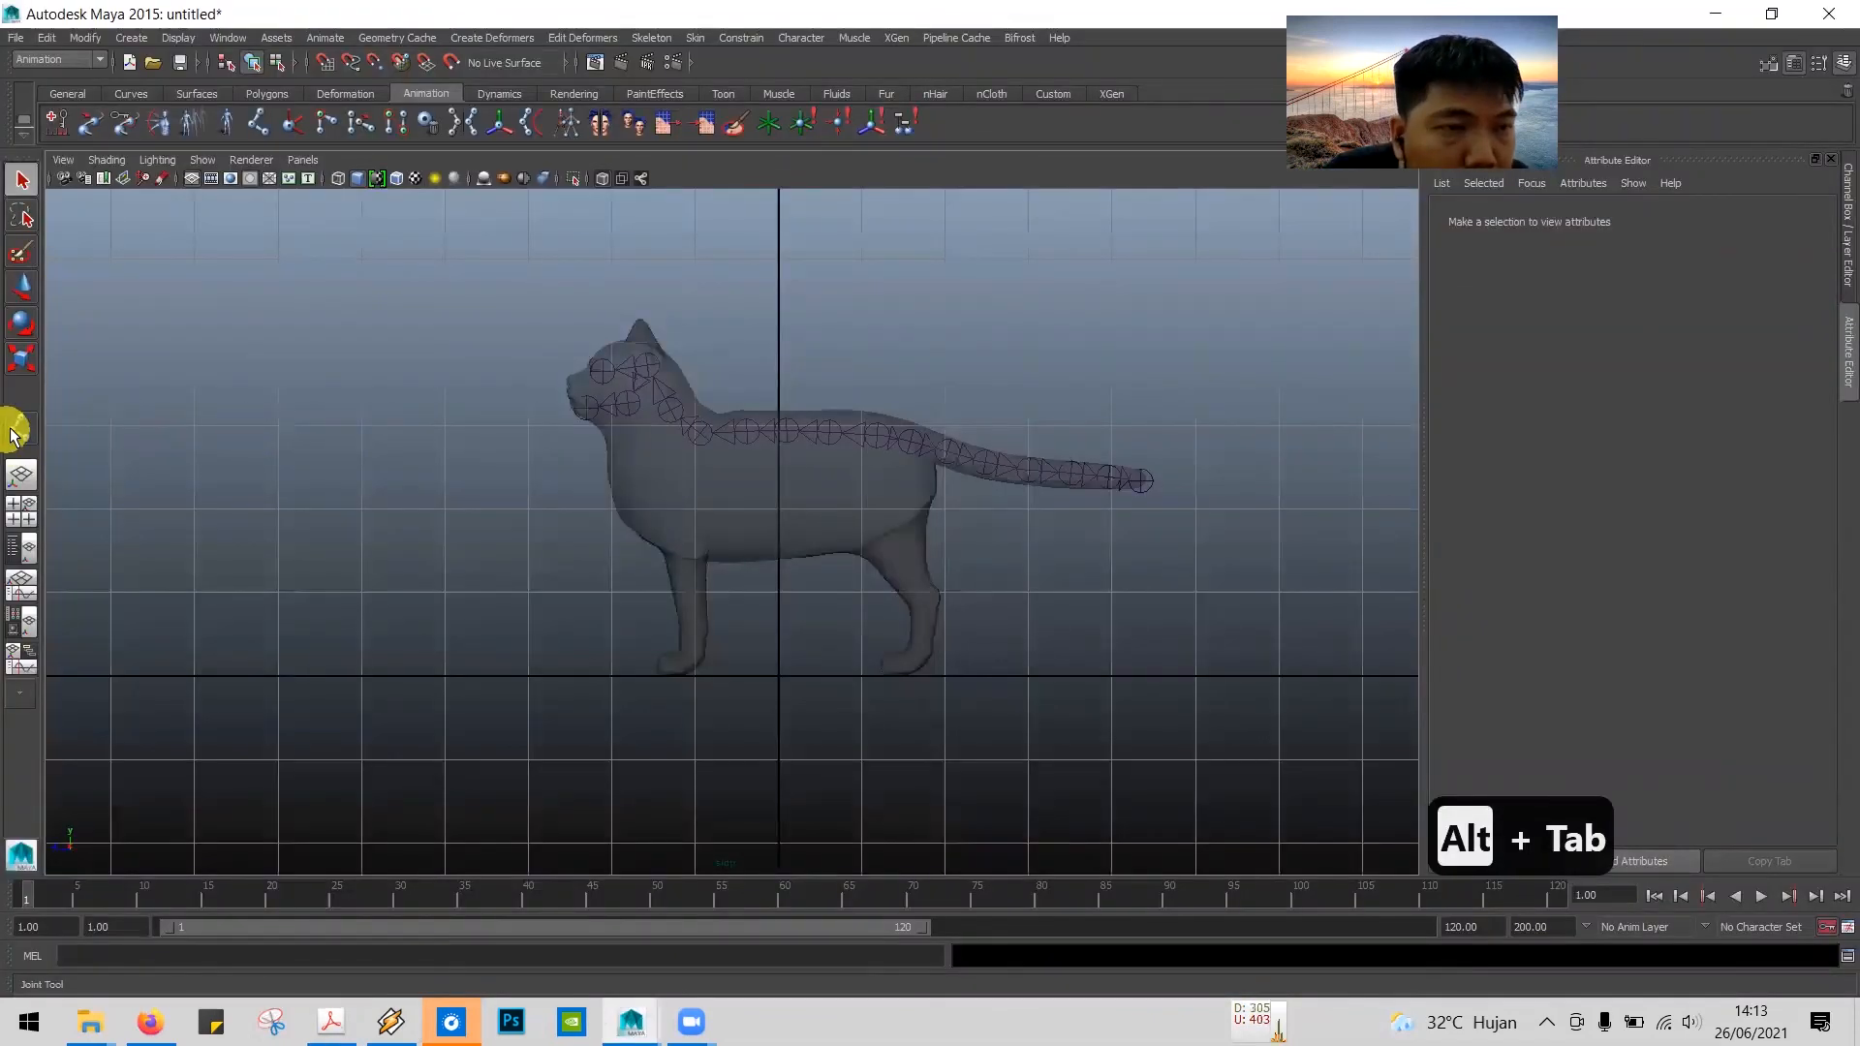
Step: Draw a five-joint front-leg chain with the Joint Tool in the side view, from the shoulder down to the paw tip, and complete it
scroll(581, 393, up, 3)
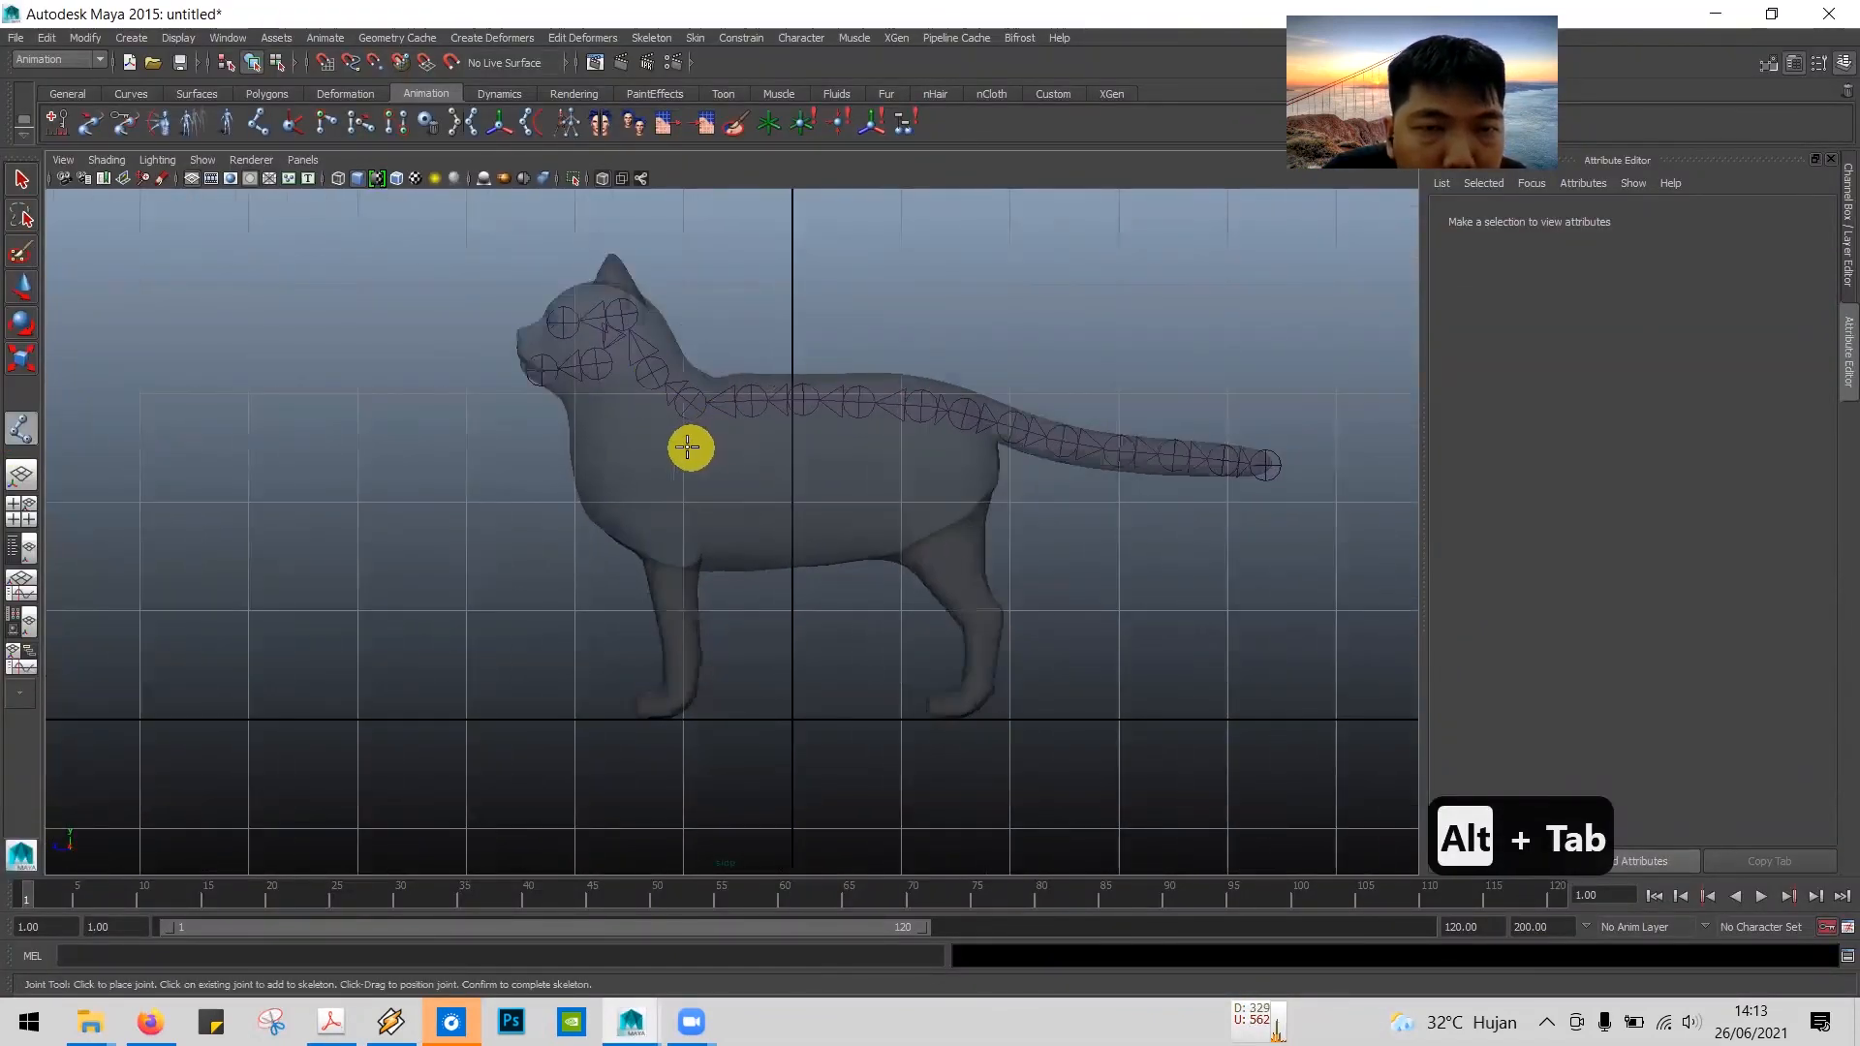
click(661, 458)
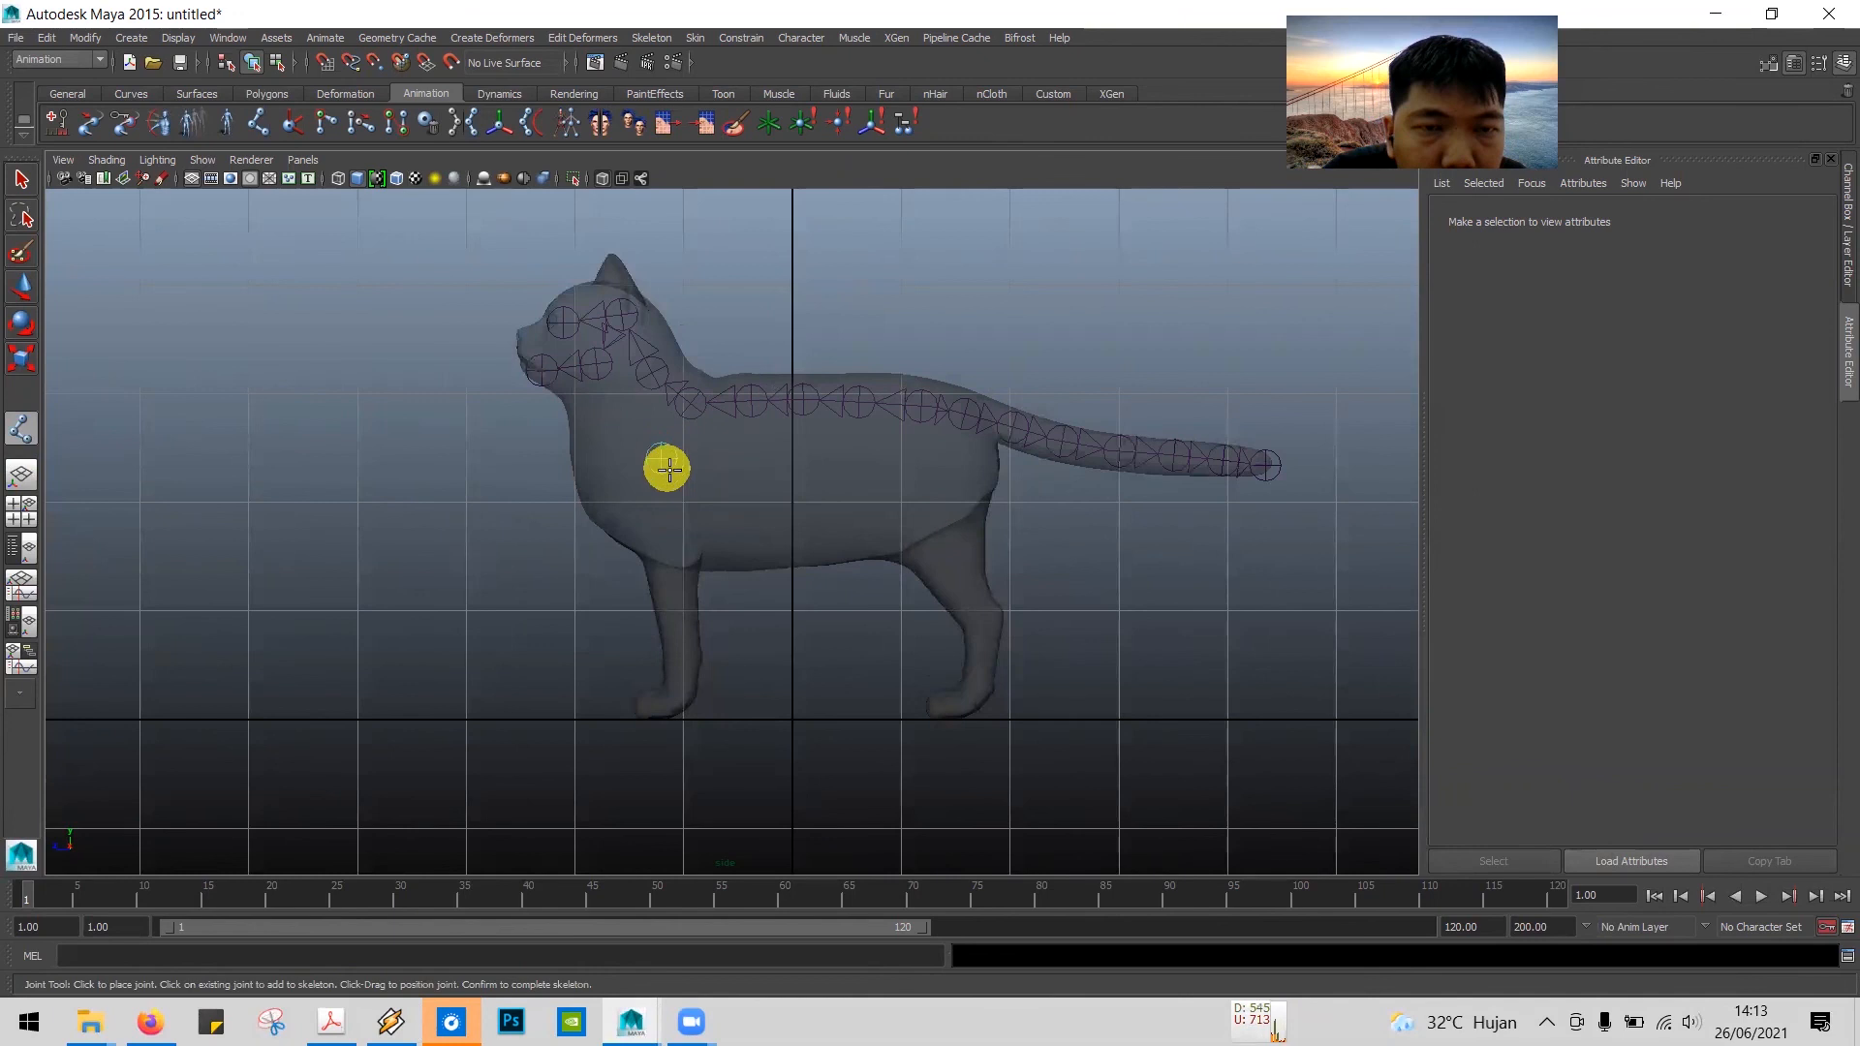
click(666, 555)
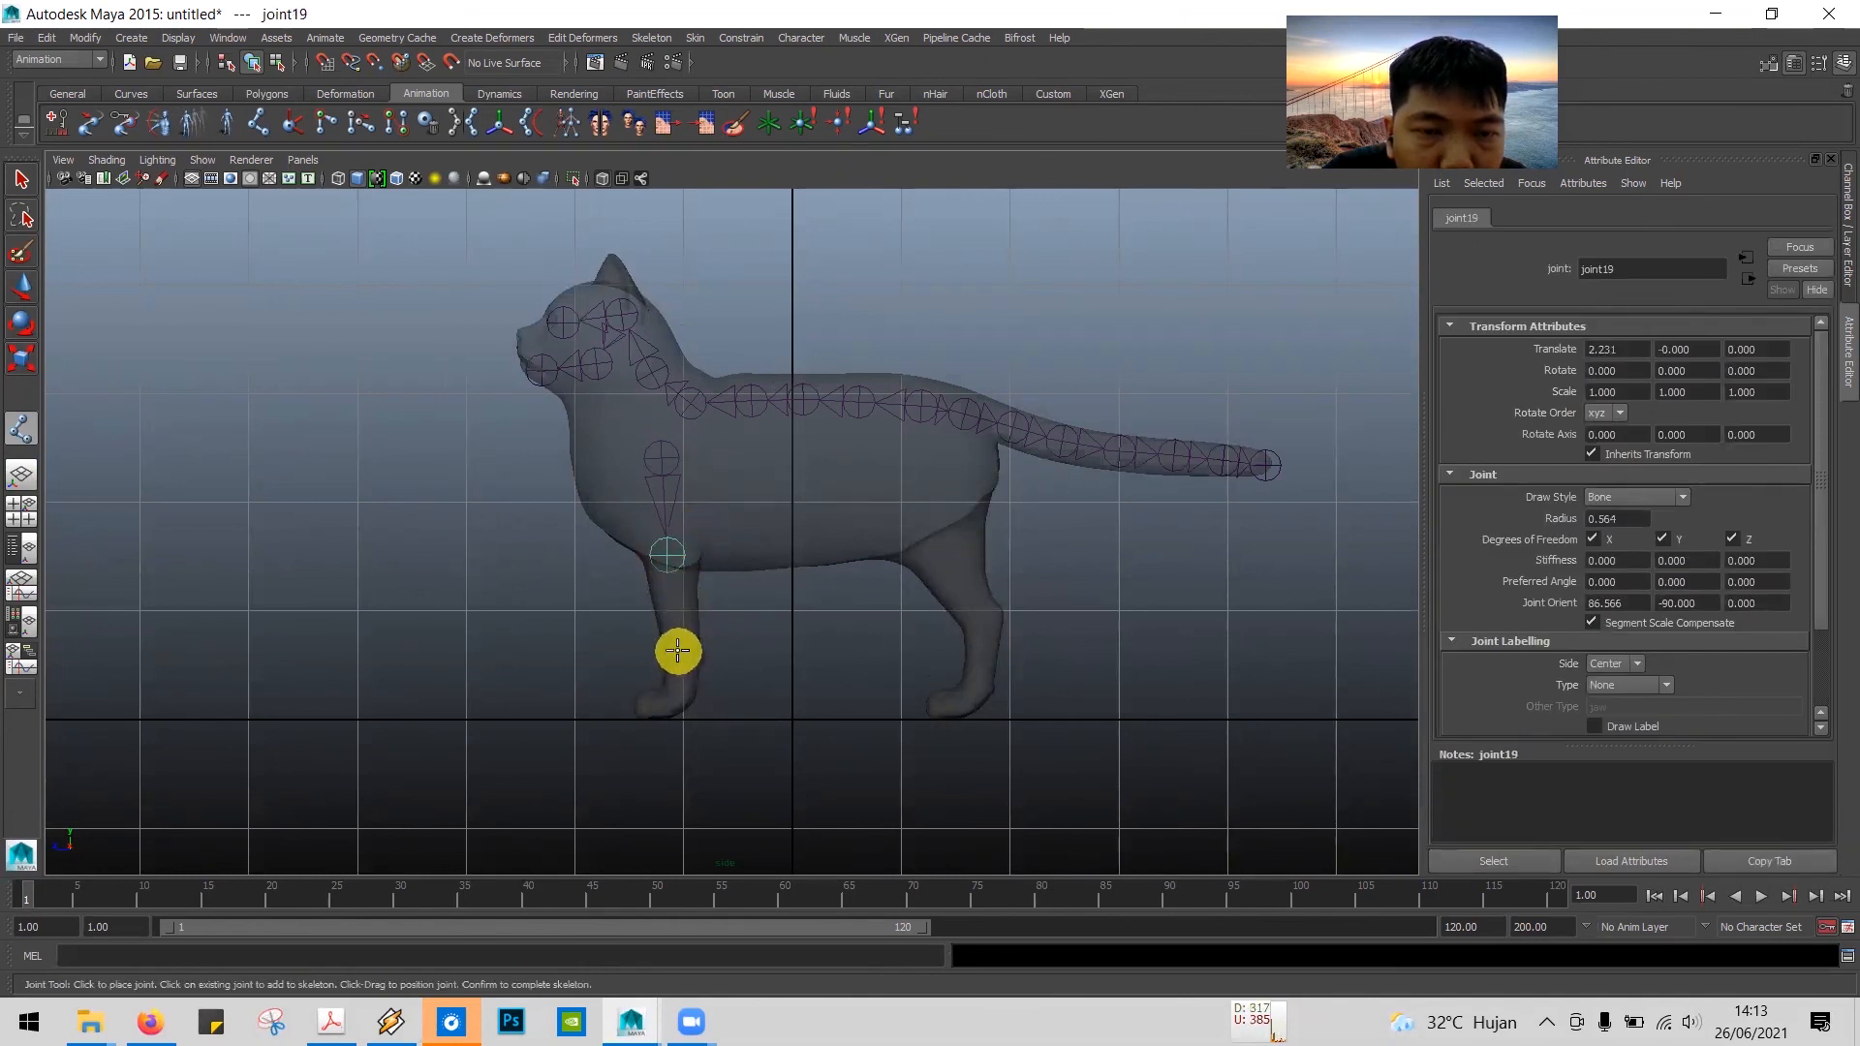
click(678, 651)
click(679, 689)
click(646, 704)
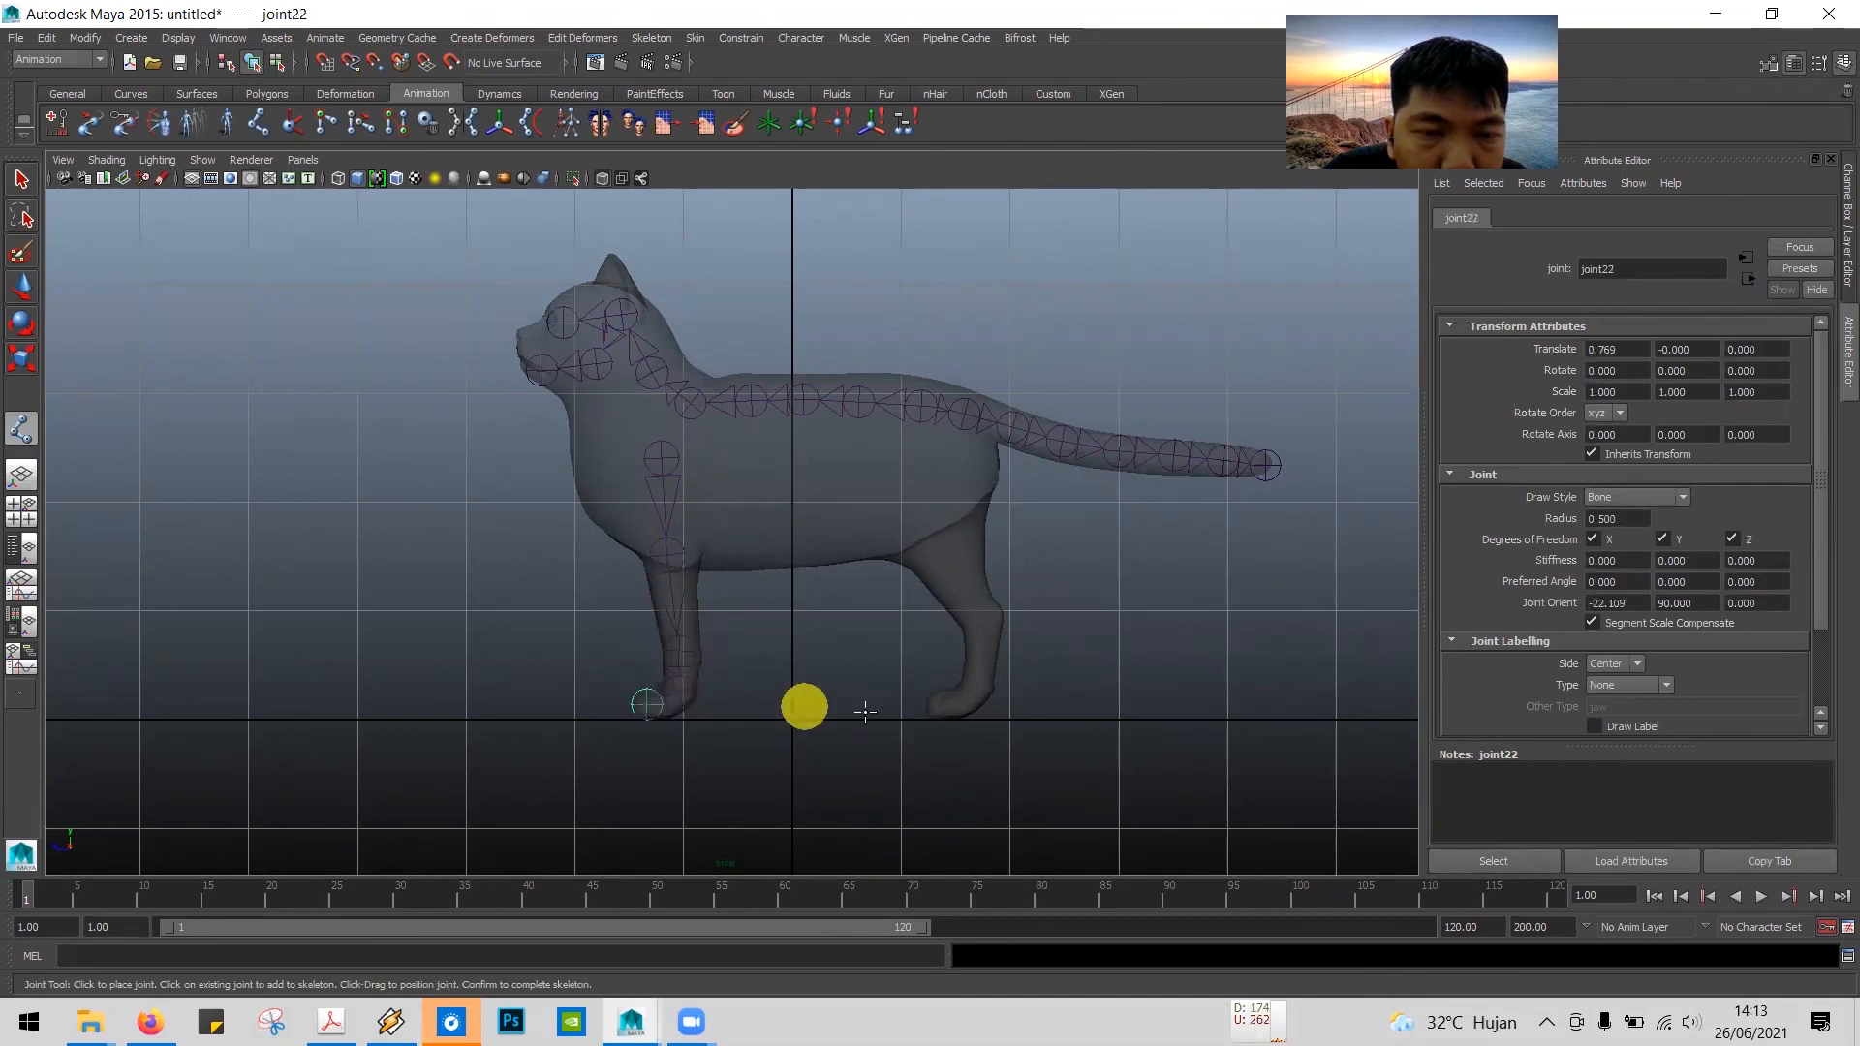
key(Return)
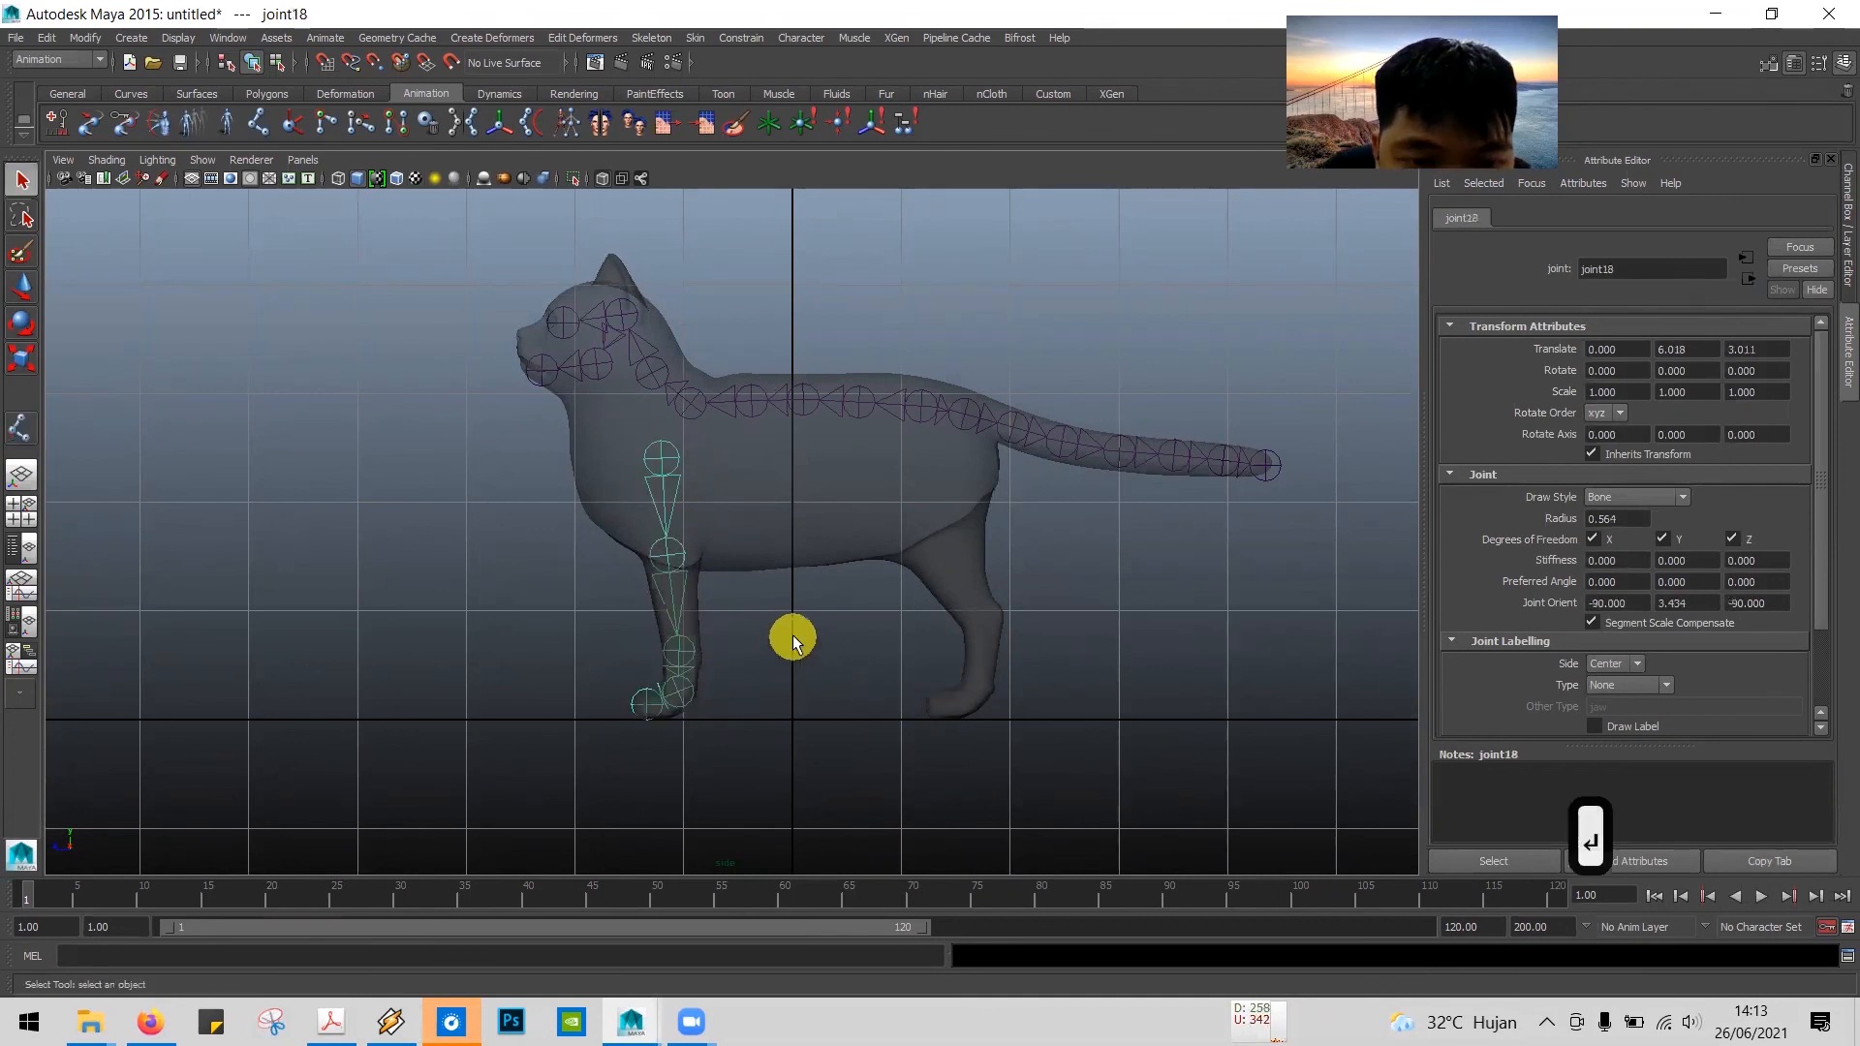
Step: Read tutorial step 18 in the PDF about moving the joints to the middle of the front leg, and return to Maya
key(alt+Tab)
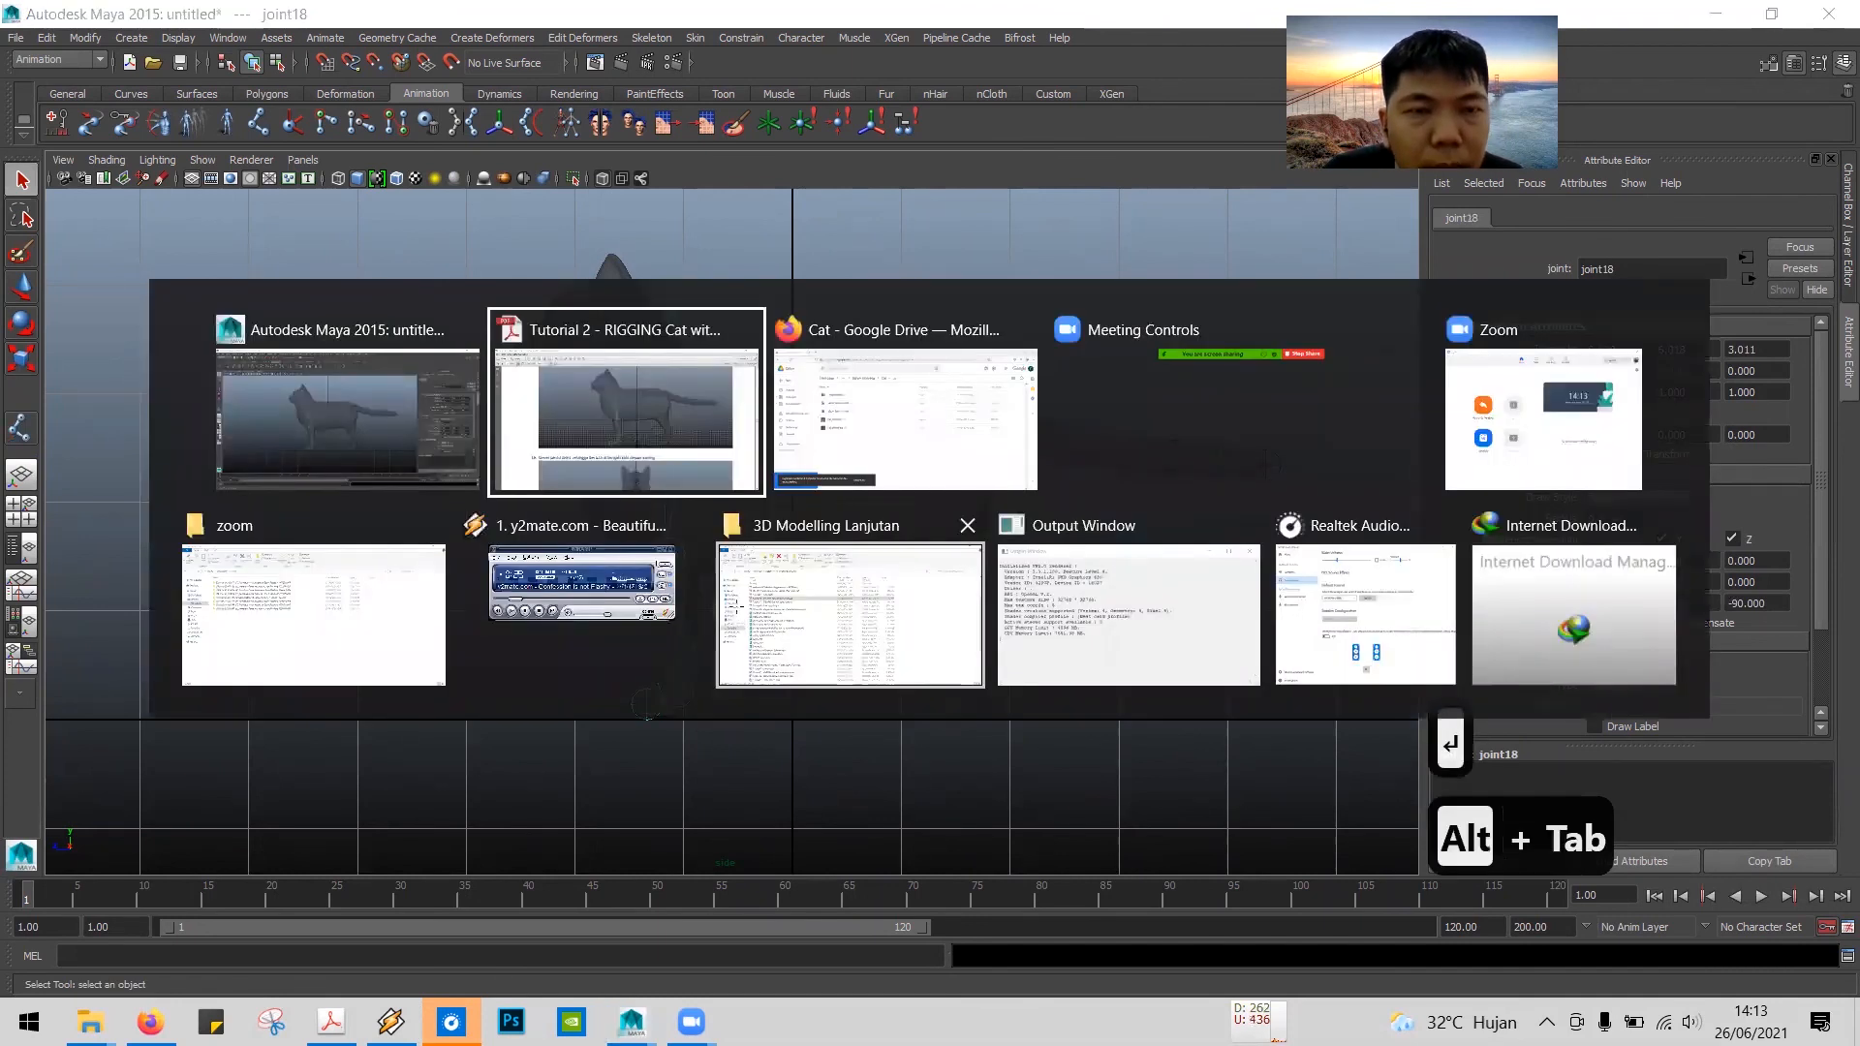
scroll(737, 606, down, 3)
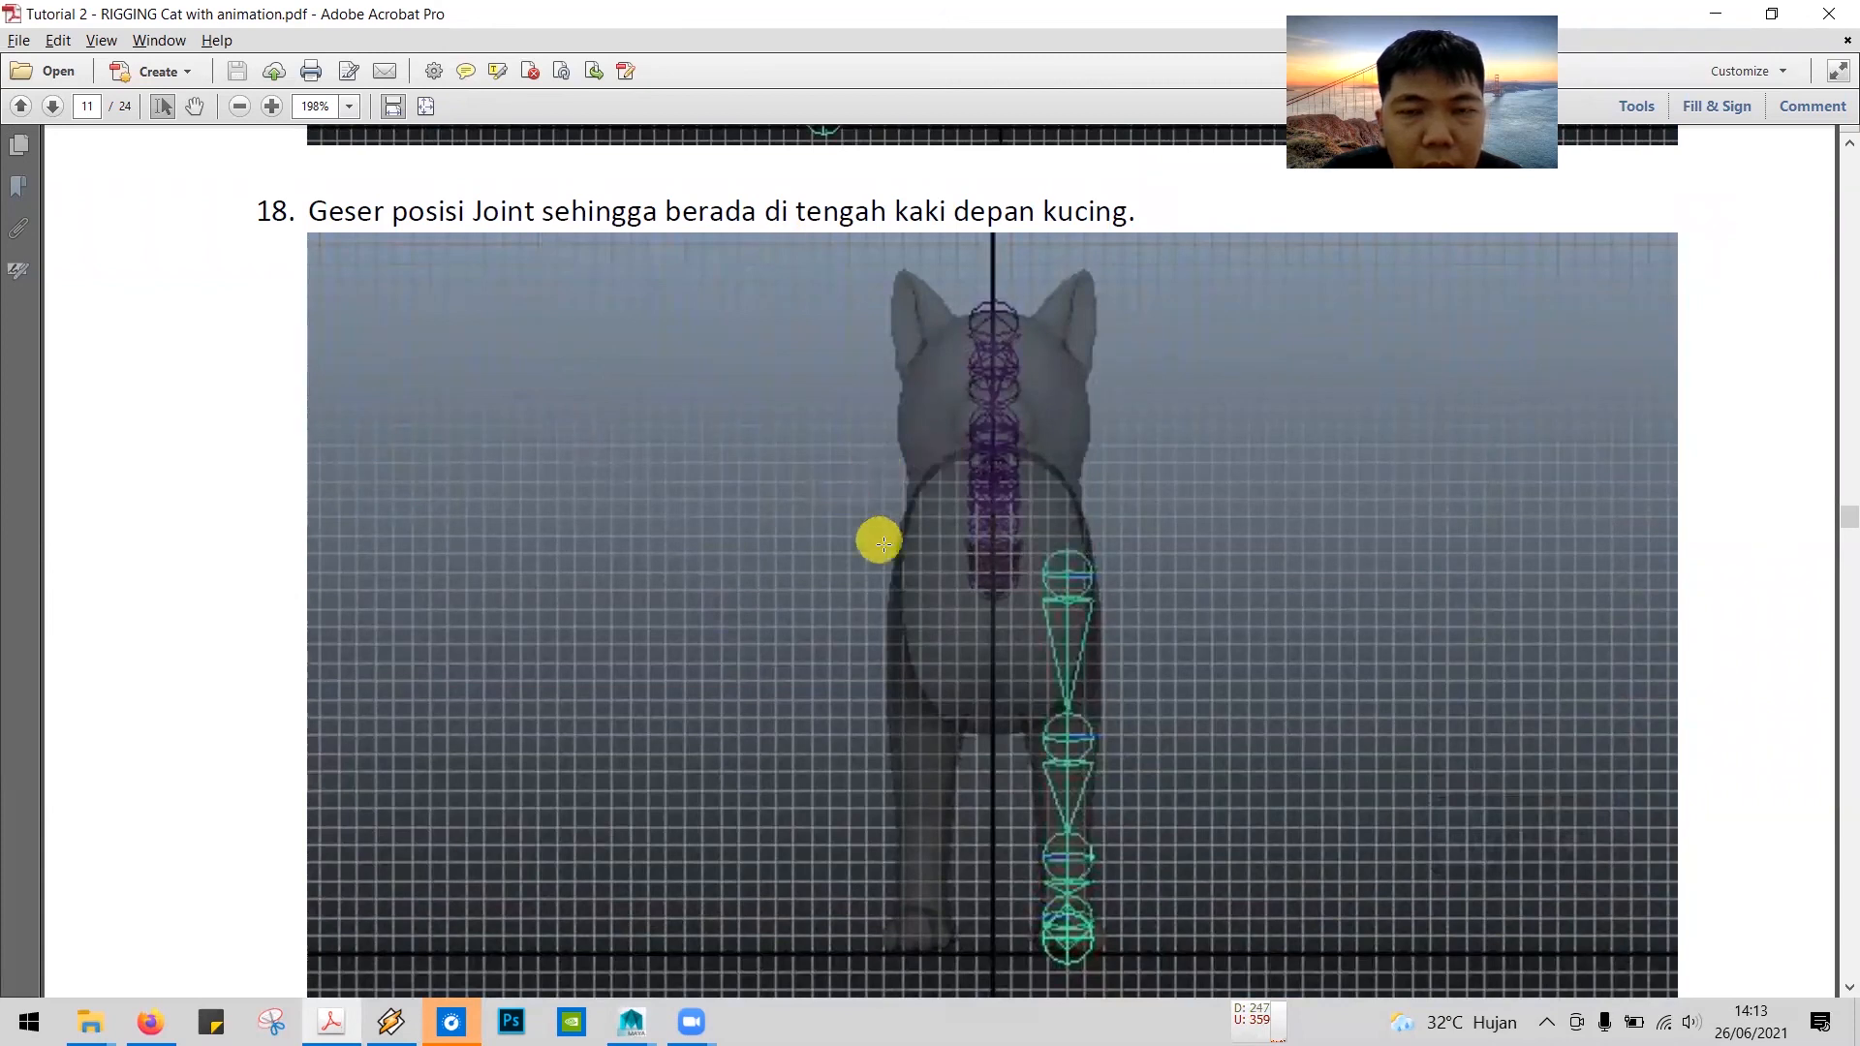
key(alt+Tab)
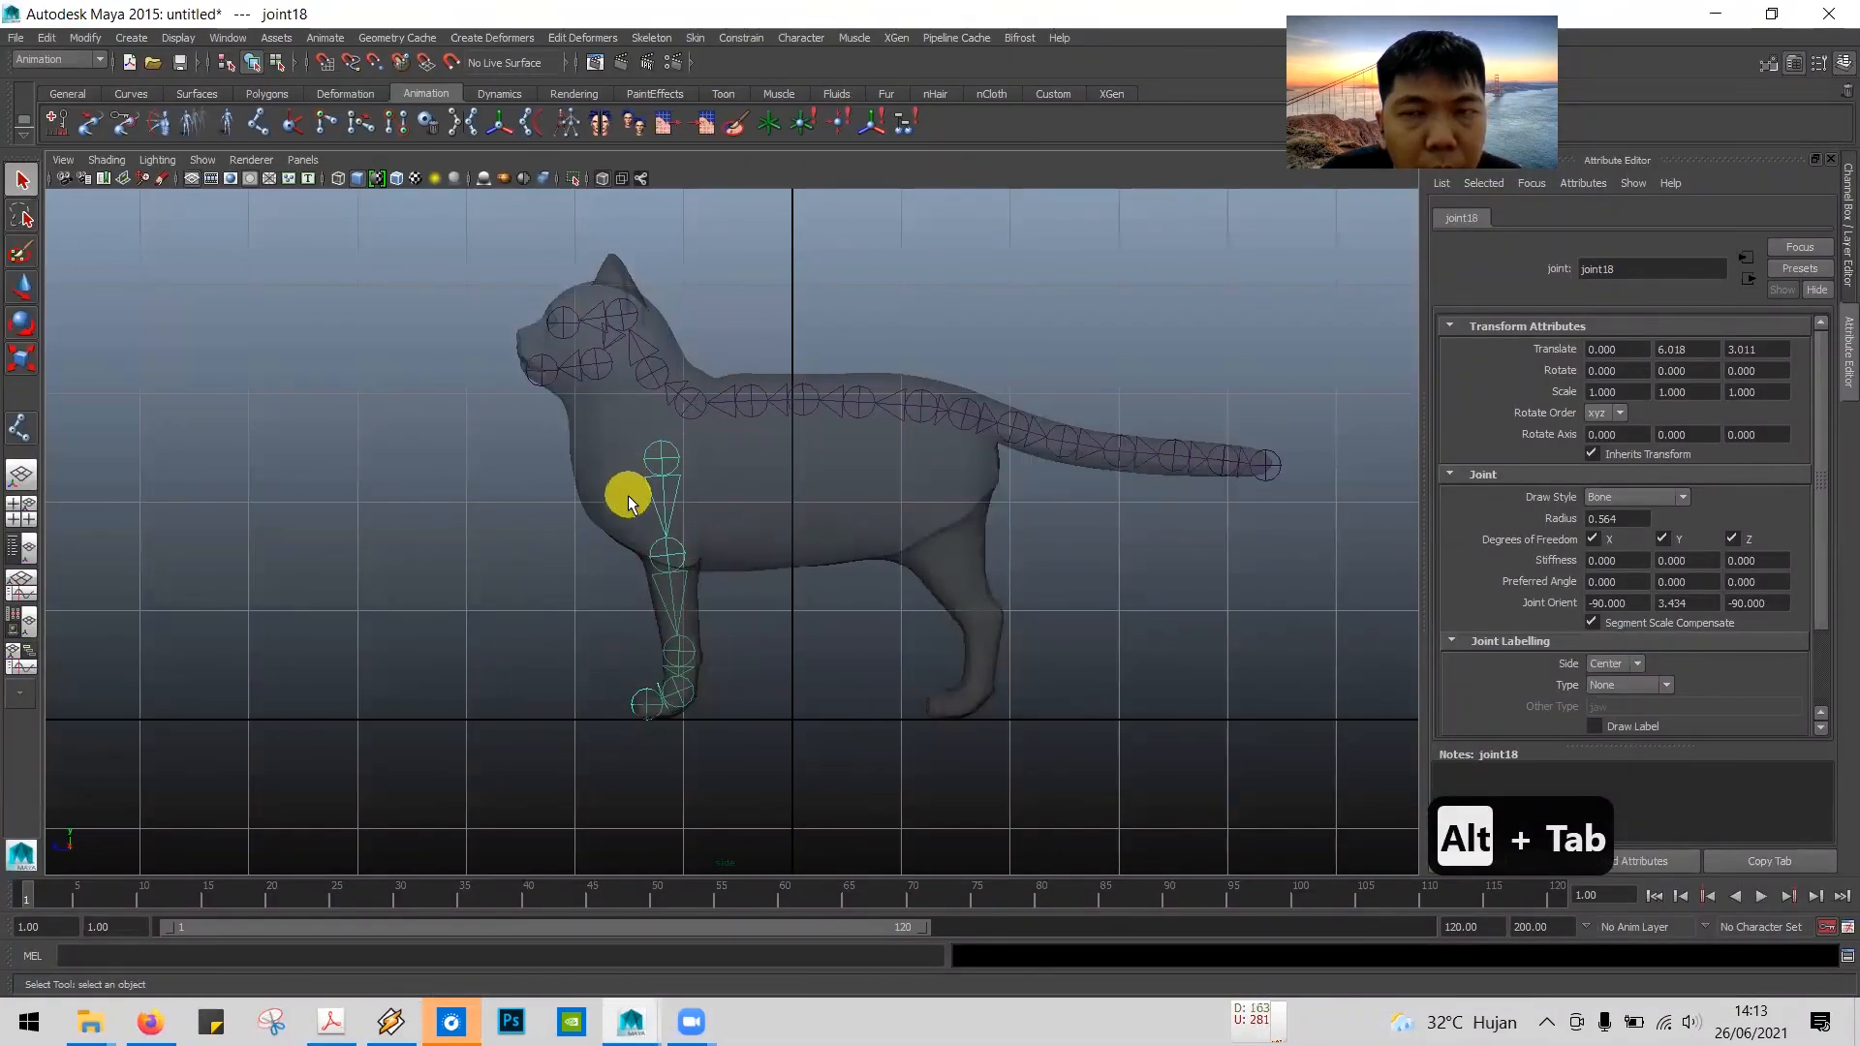
Step: Maximize the front view and try to select the front-leg chain's top joint among the overlapping joints
key(space)
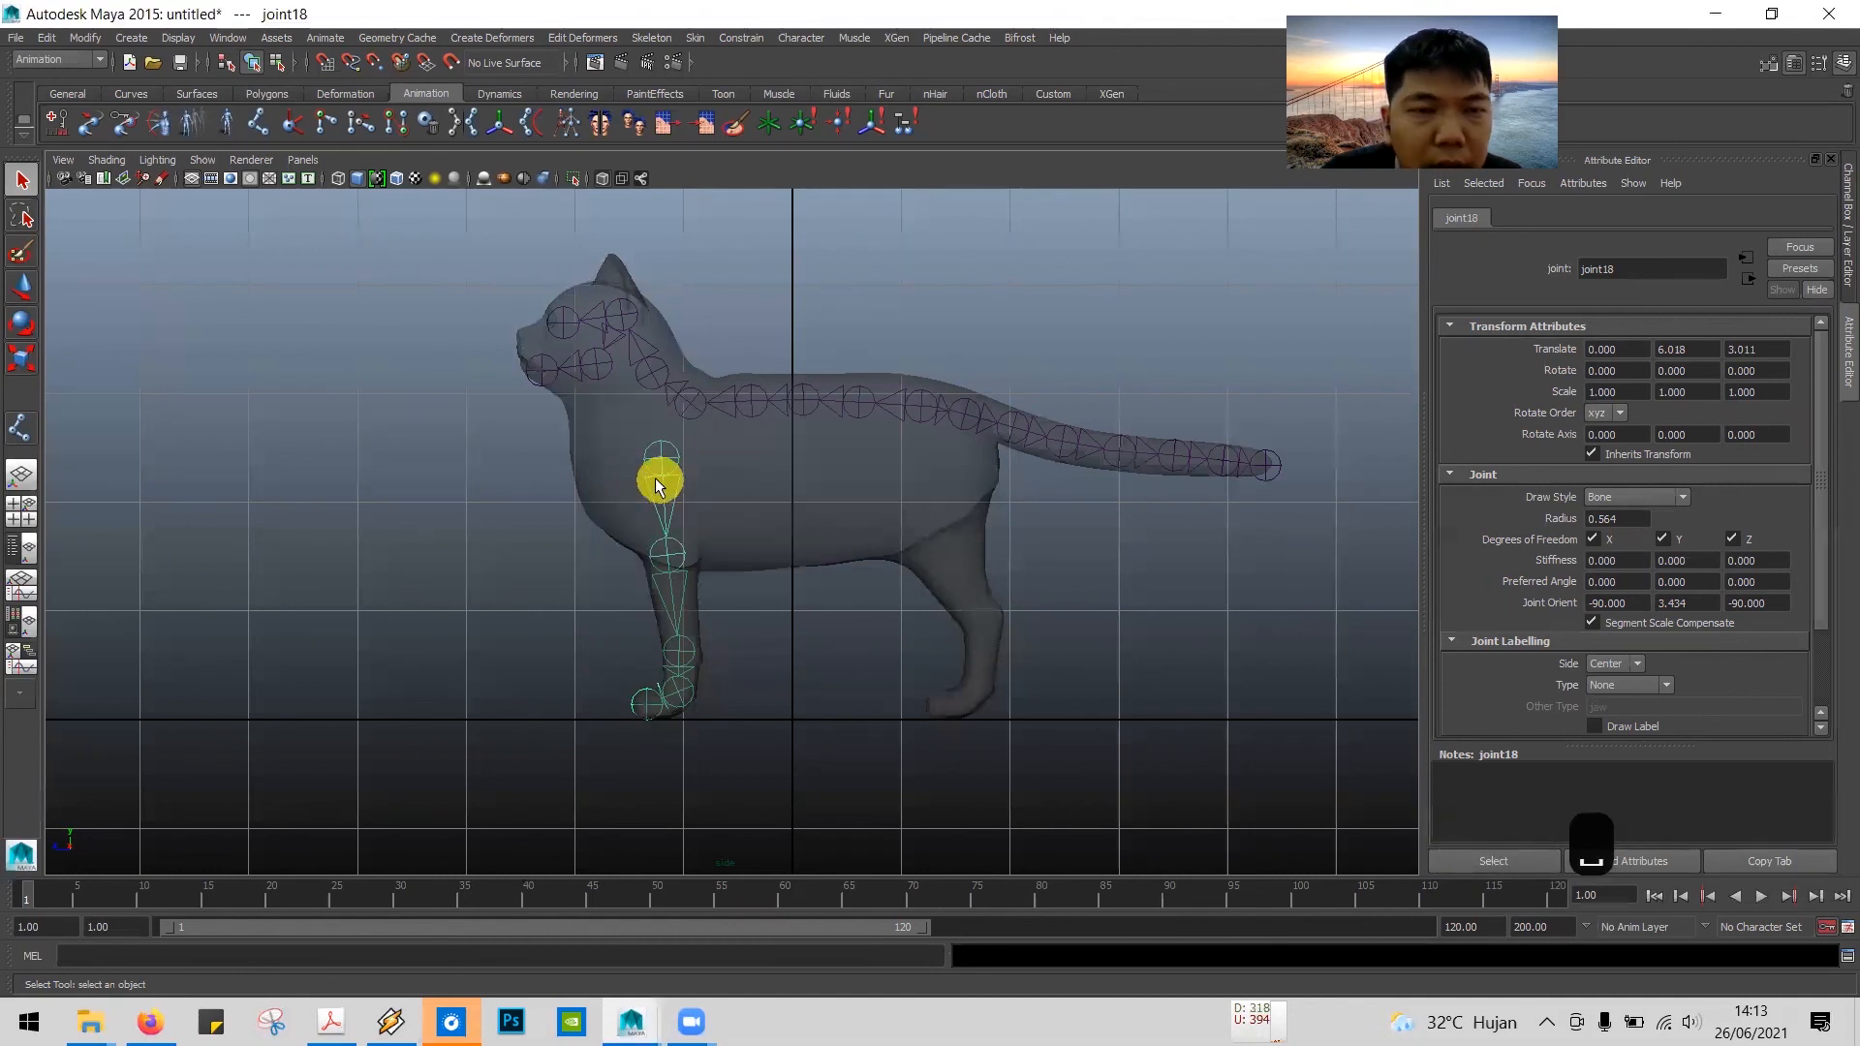
click(487, 602)
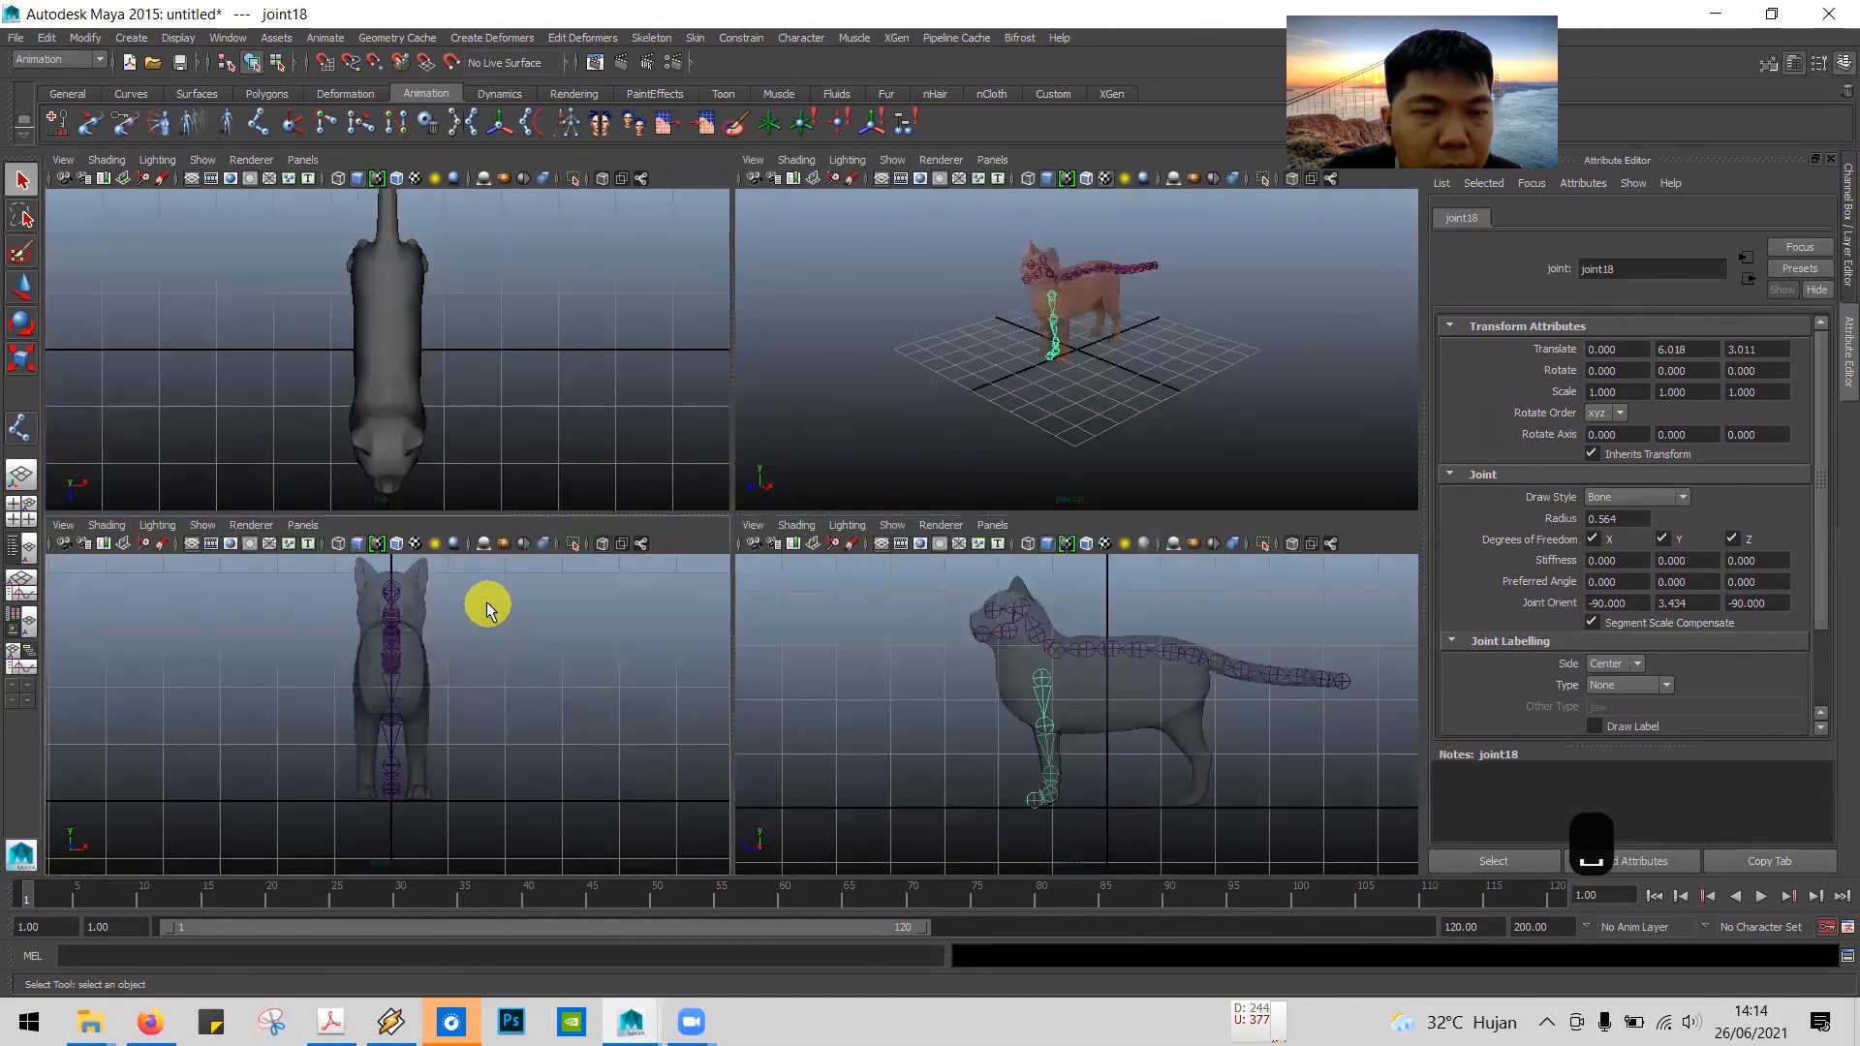
key(space)
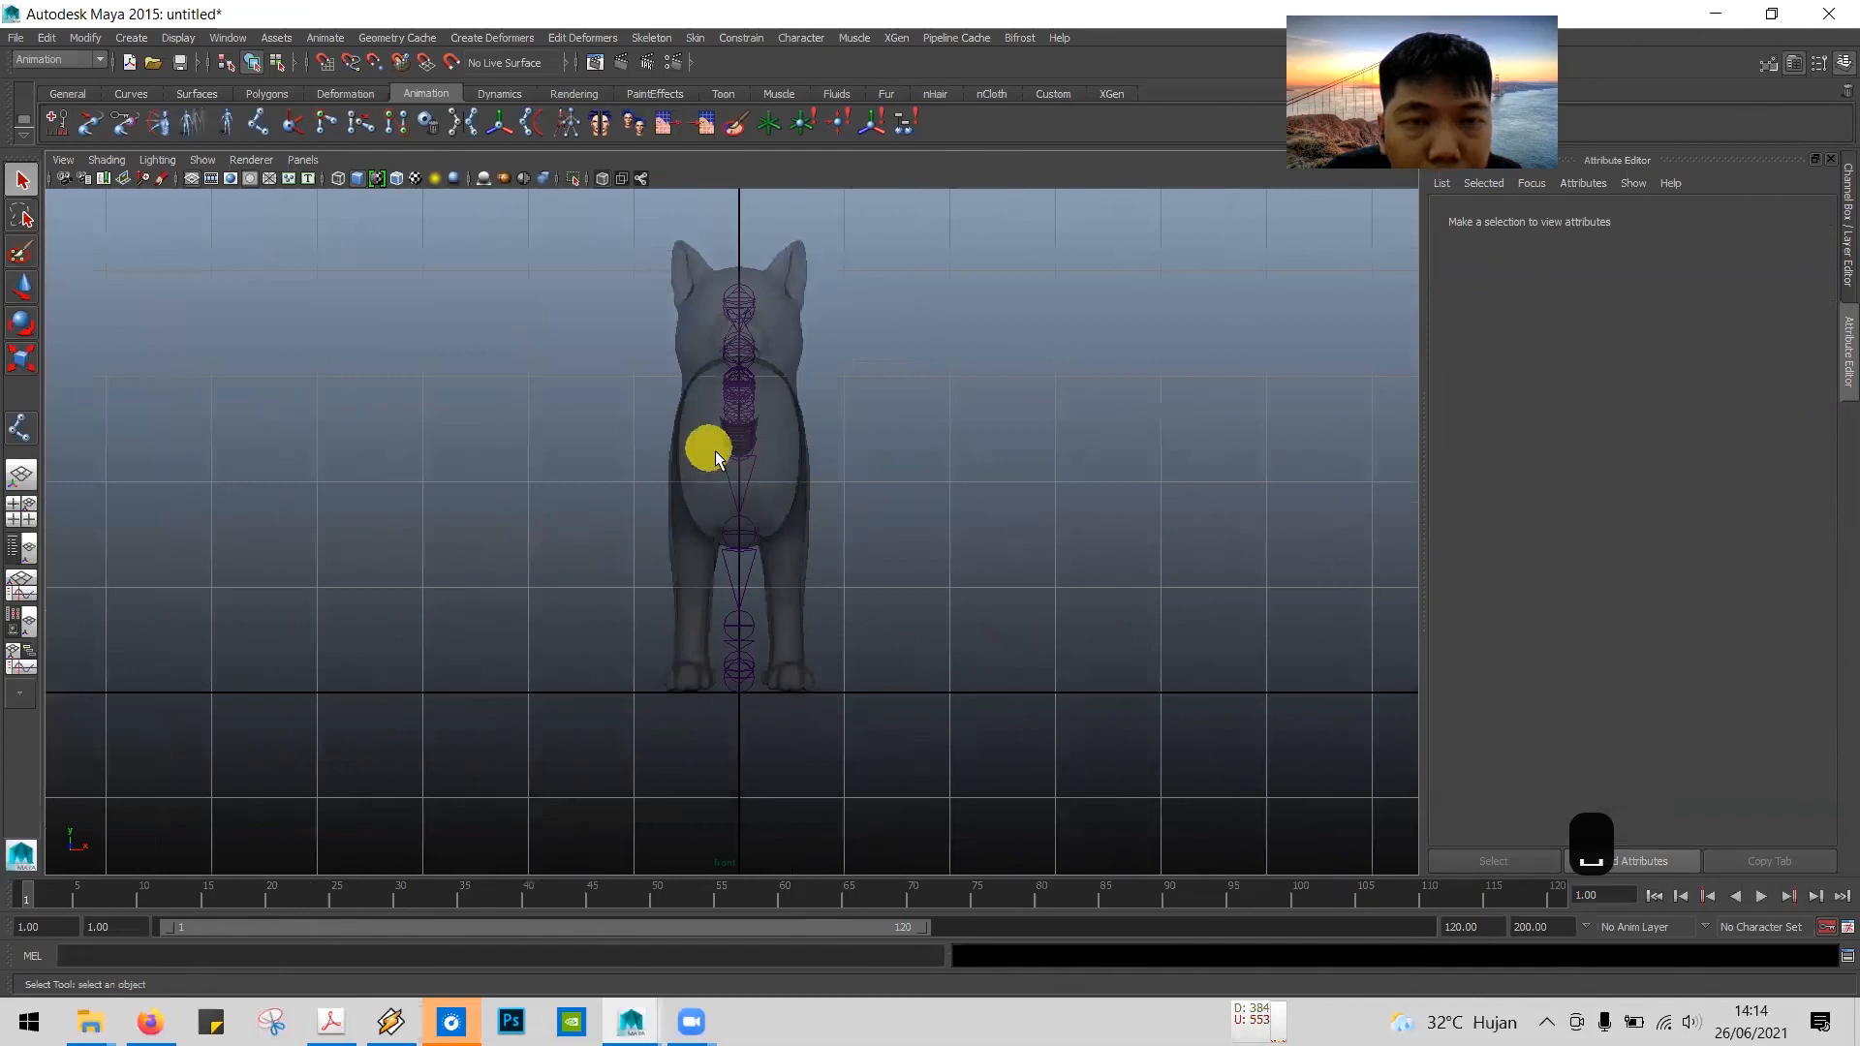
scroll(780, 494, up, 3)
scroll(779, 492, up, 2)
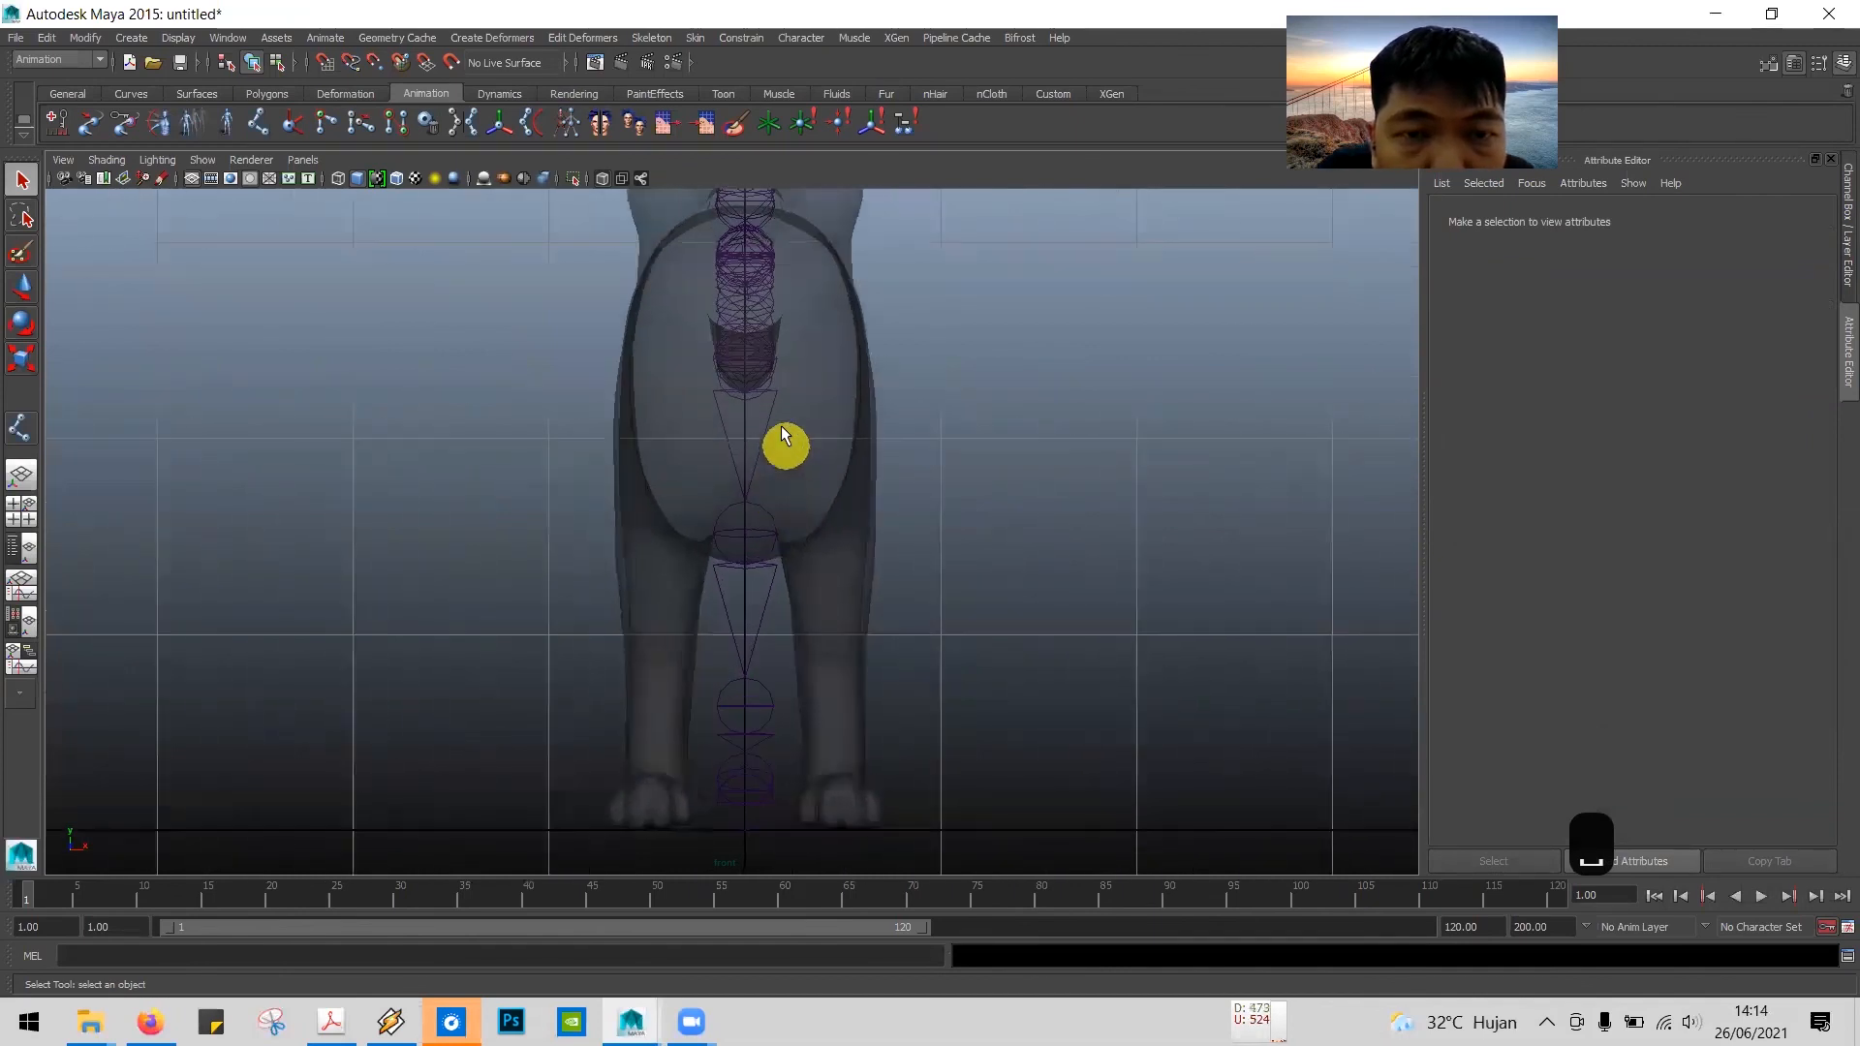
click(771, 382)
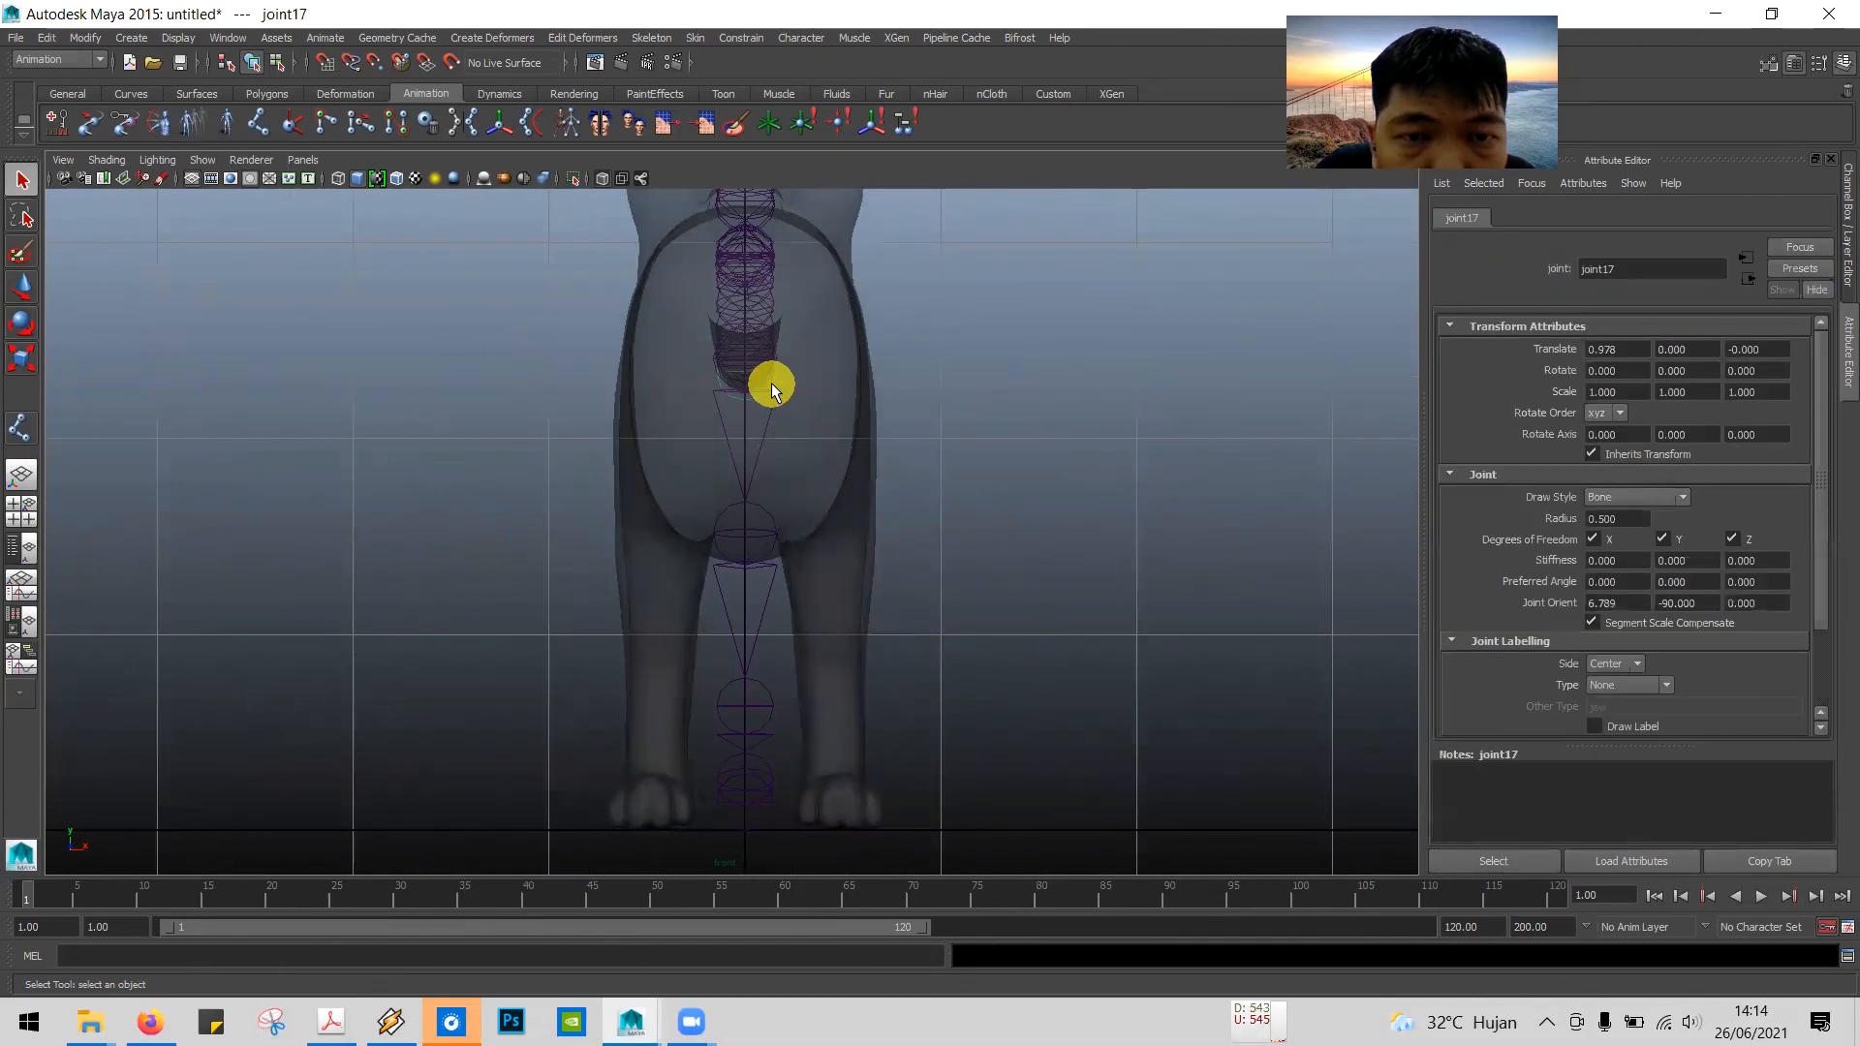
scroll(756, 388, up, 2)
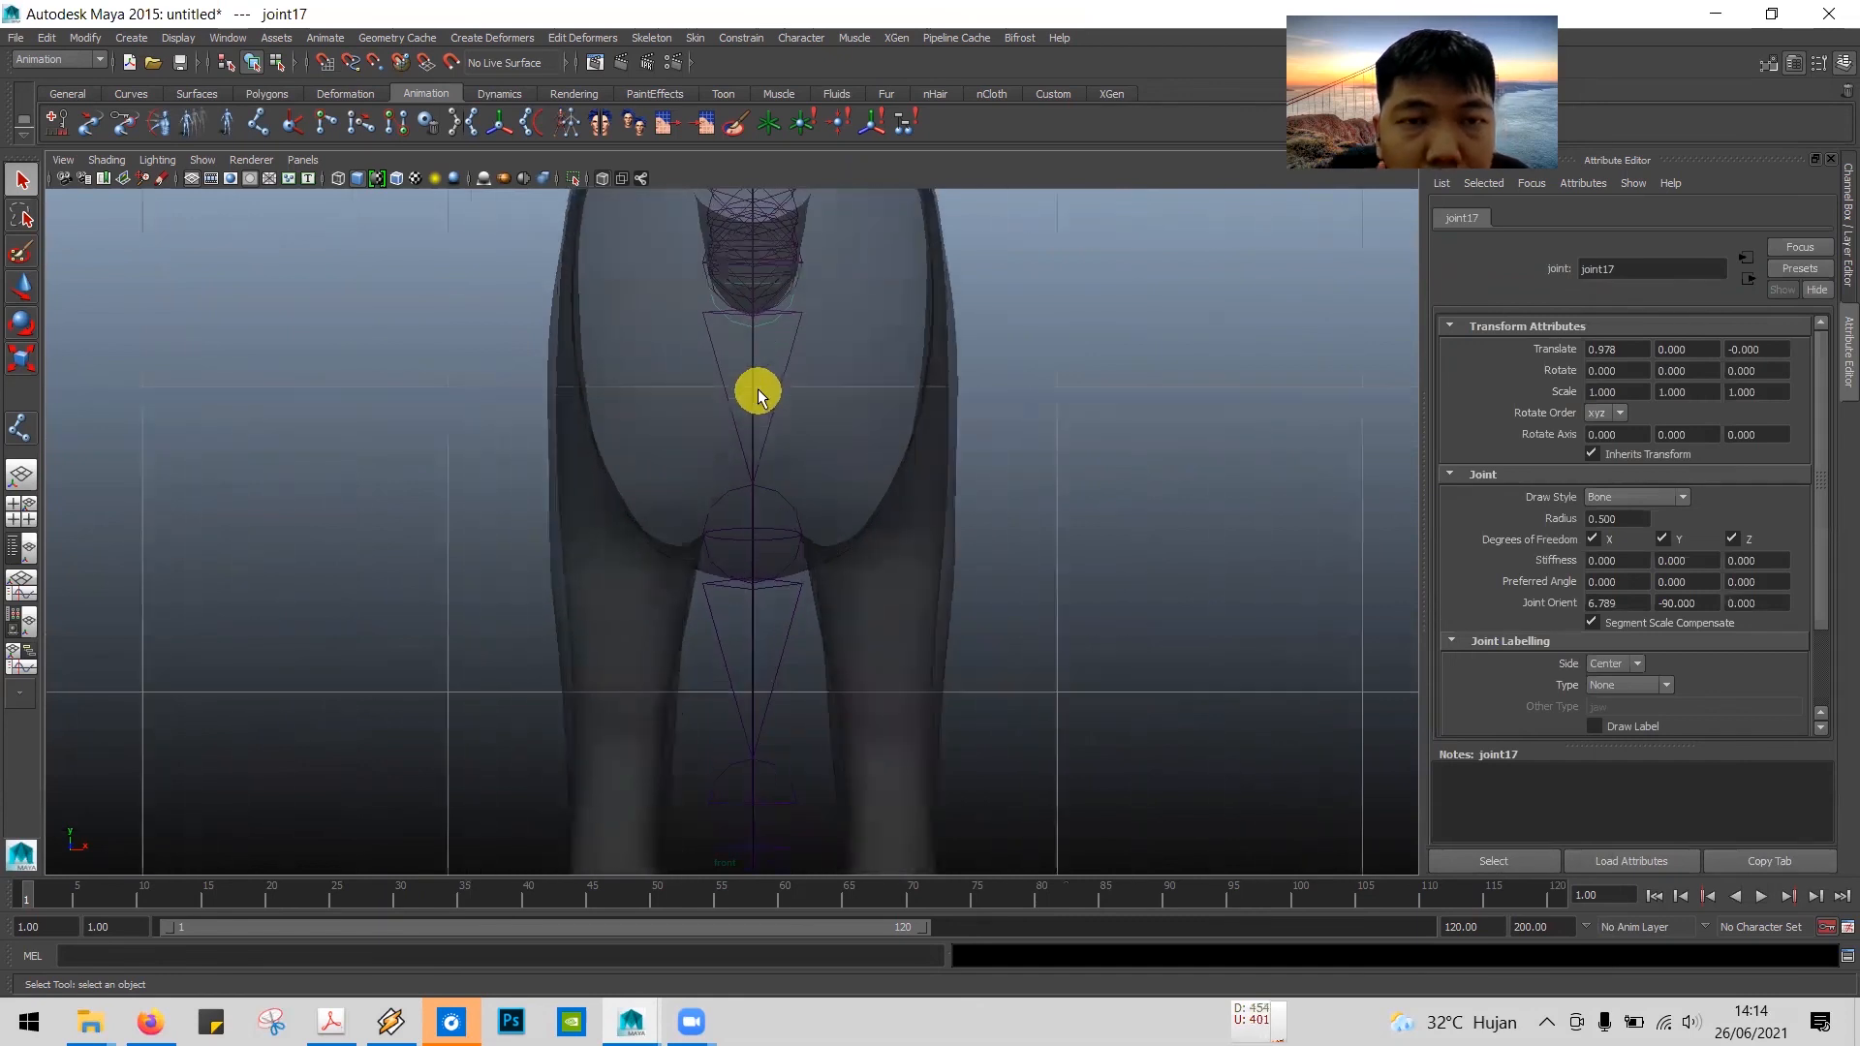
scroll(758, 389, down, 3)
Step: Maximize the perspective view and select the top joint of the front-leg chain there
key(space)
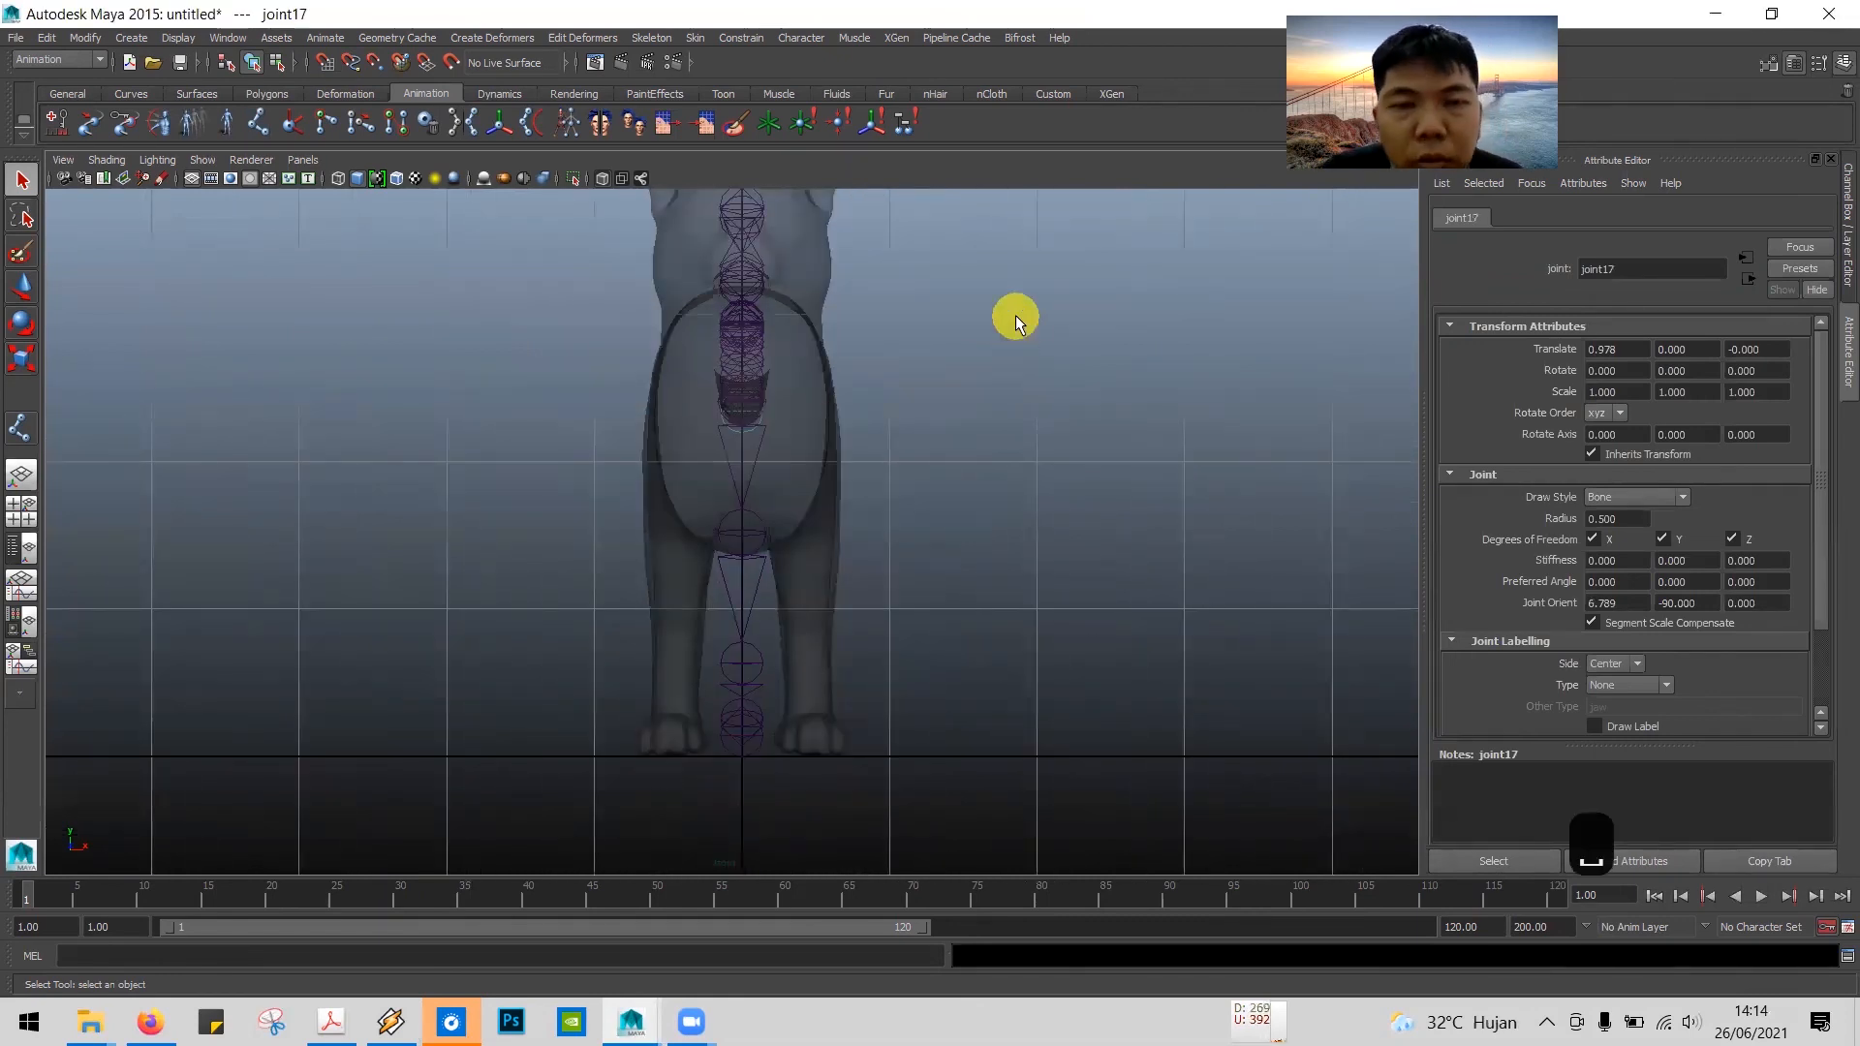
click(881, 288)
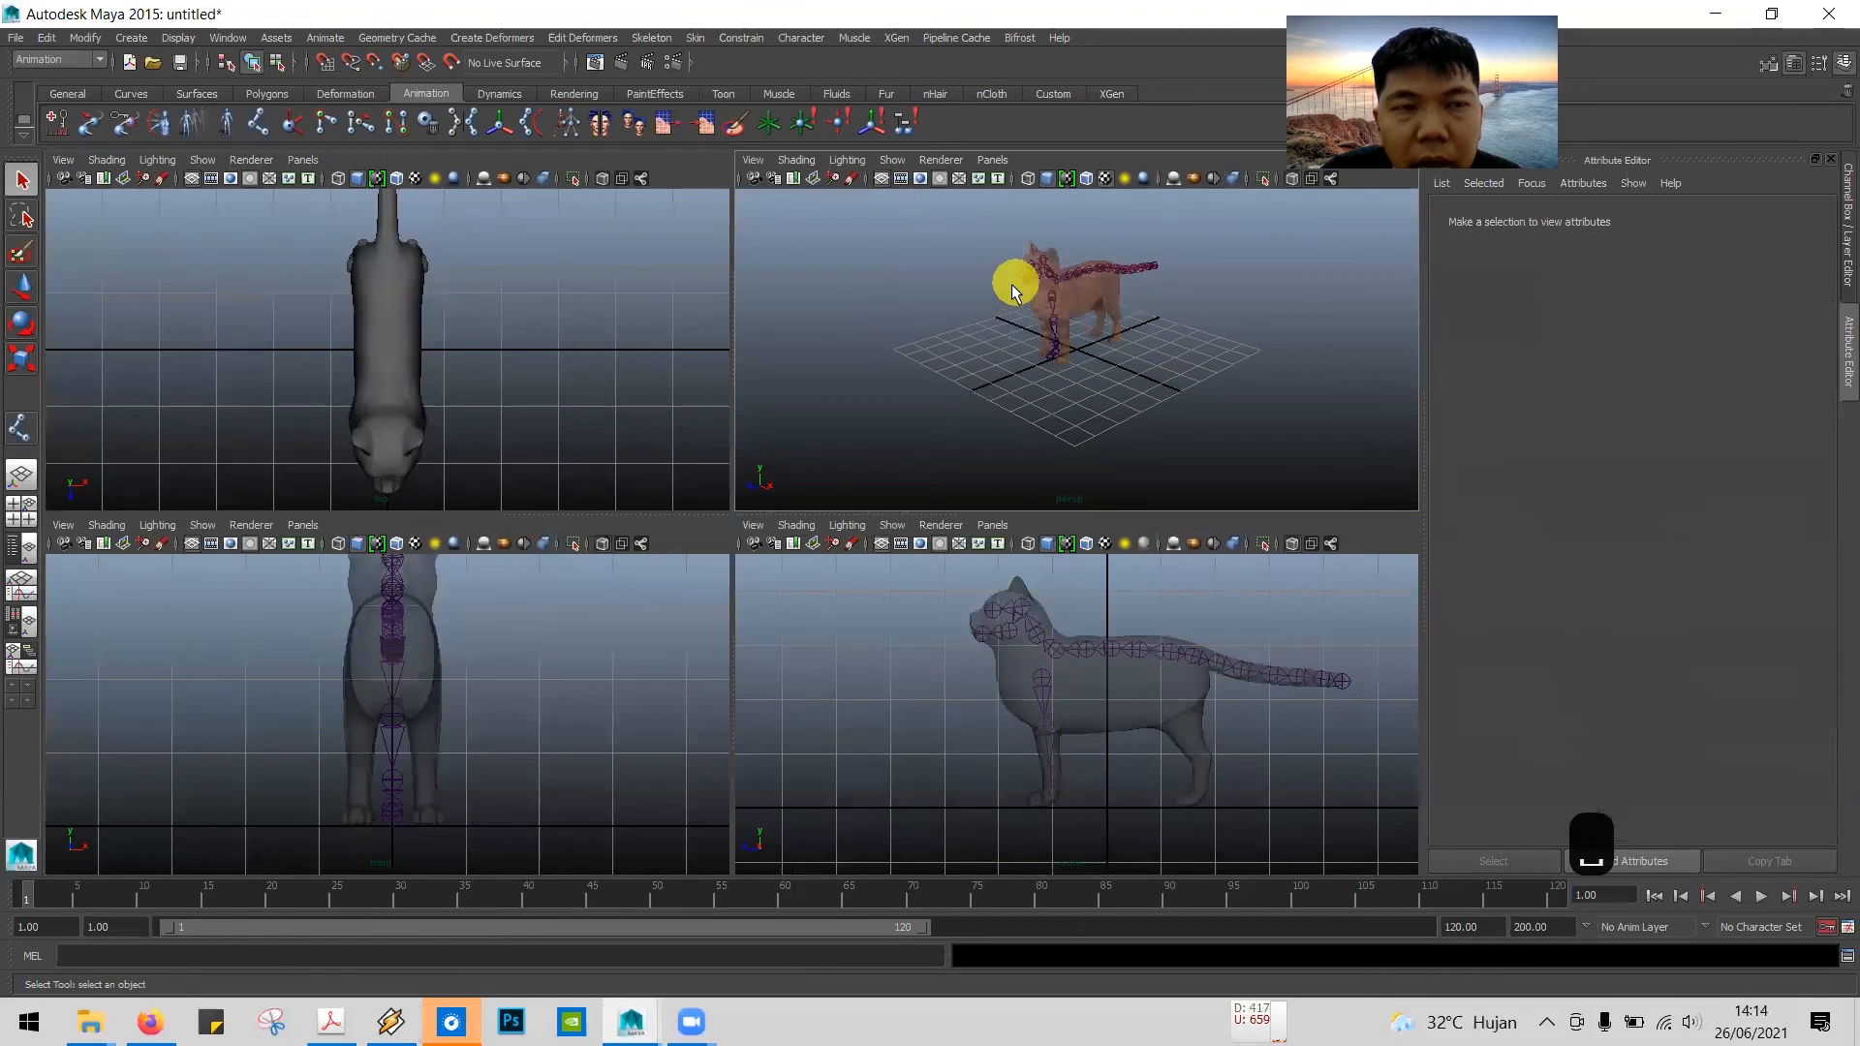
key(space)
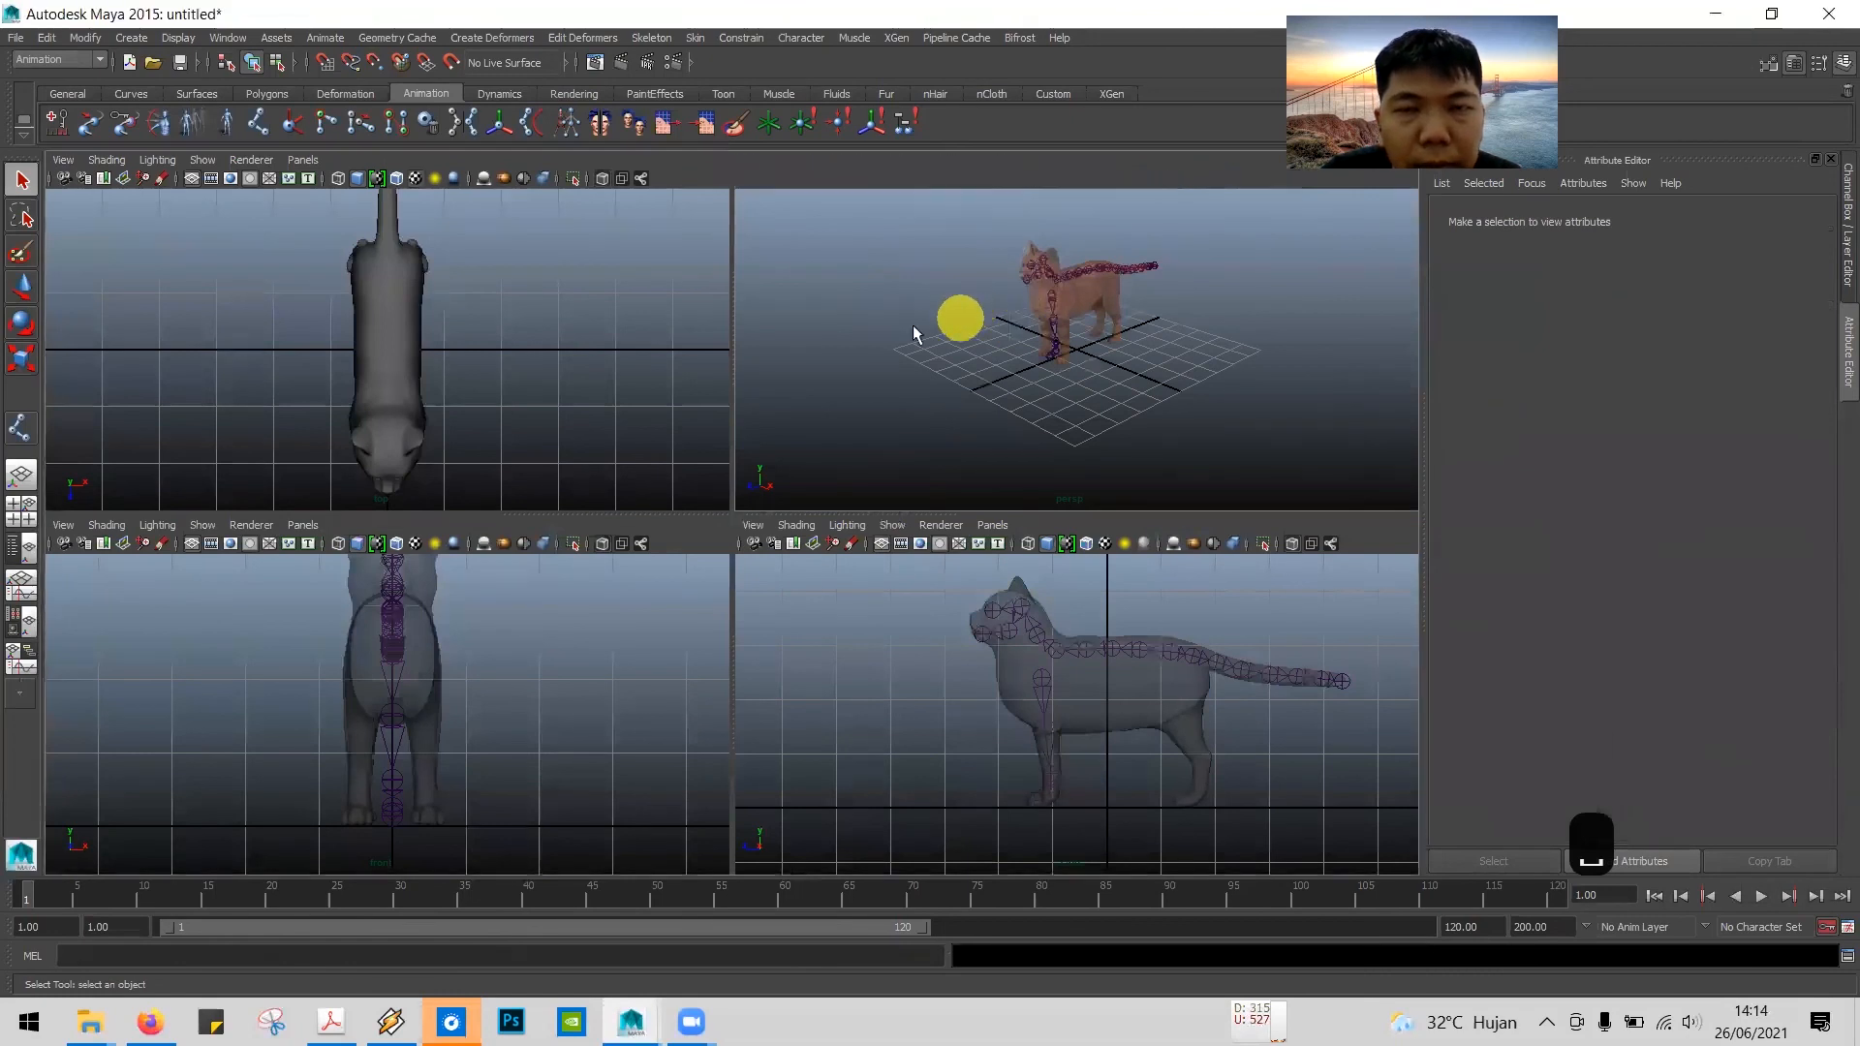
click(680, 414)
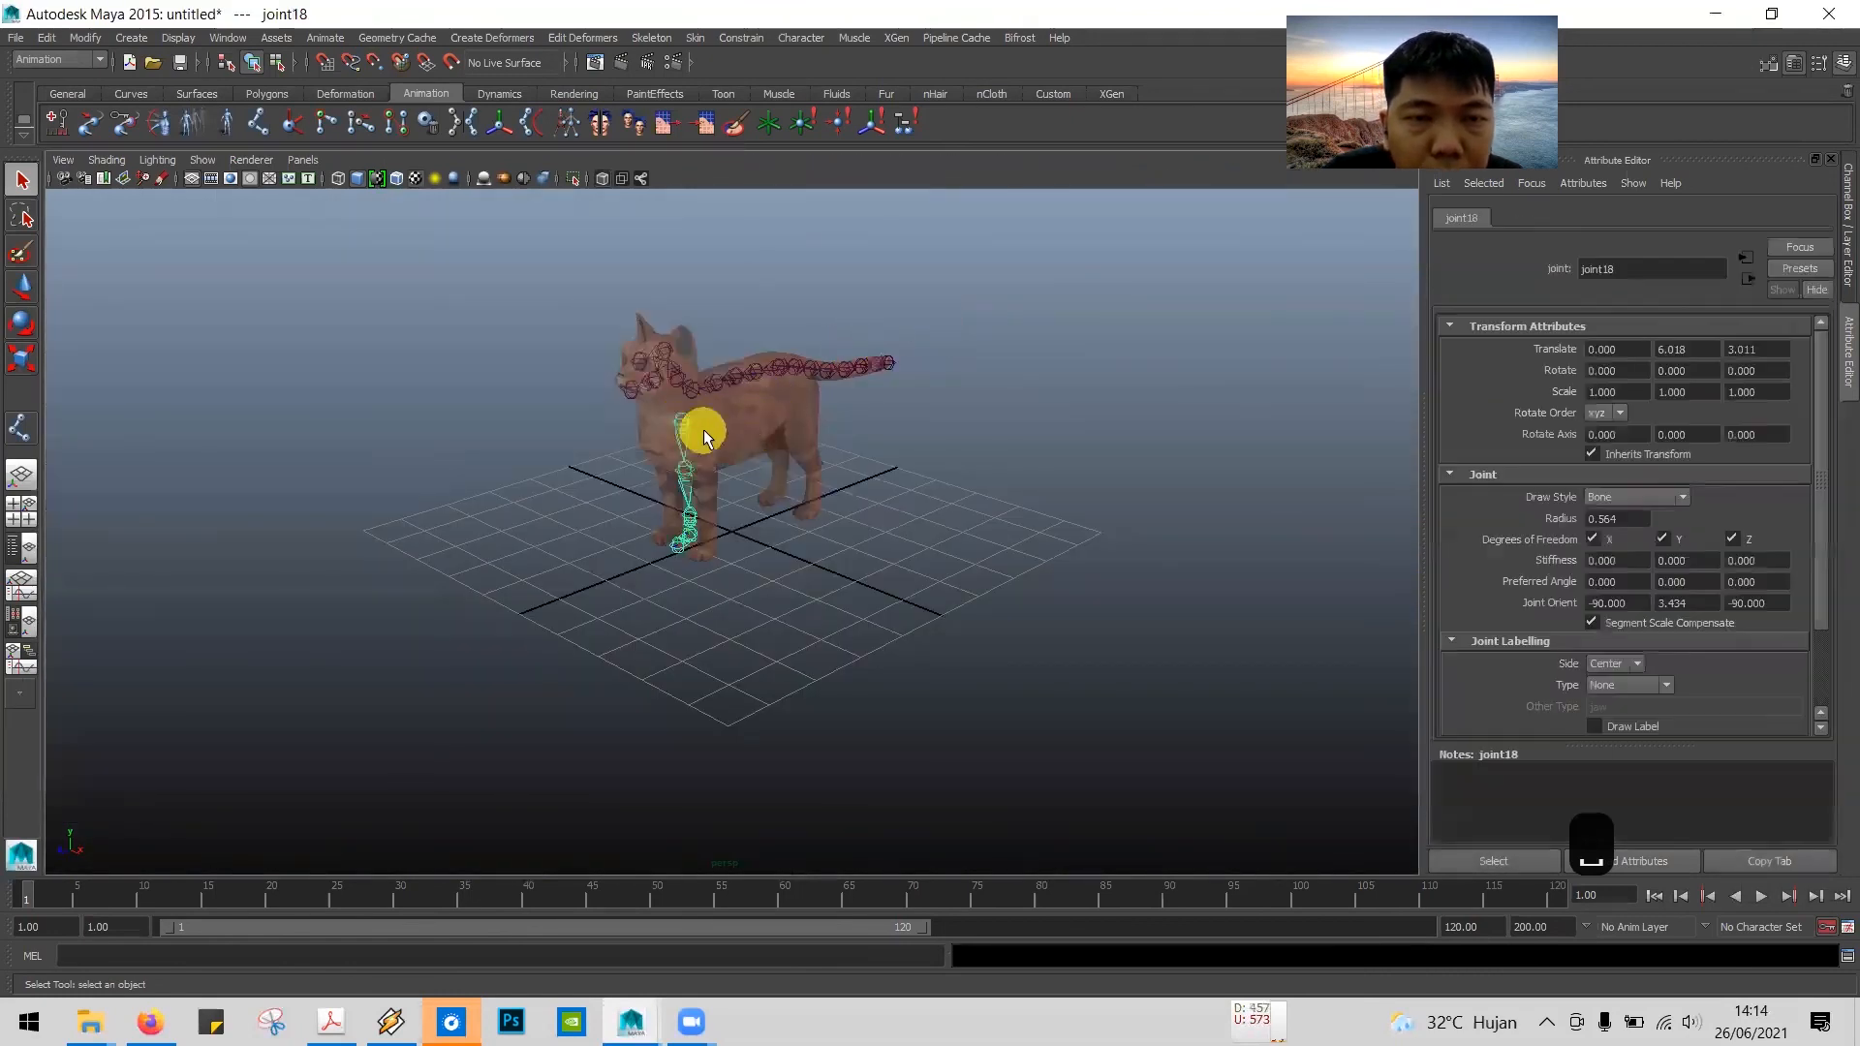
Step: Move the front-leg joint chain sideways in the maximized front view into the middle of the leg, to about 1.17 in X
key(space)
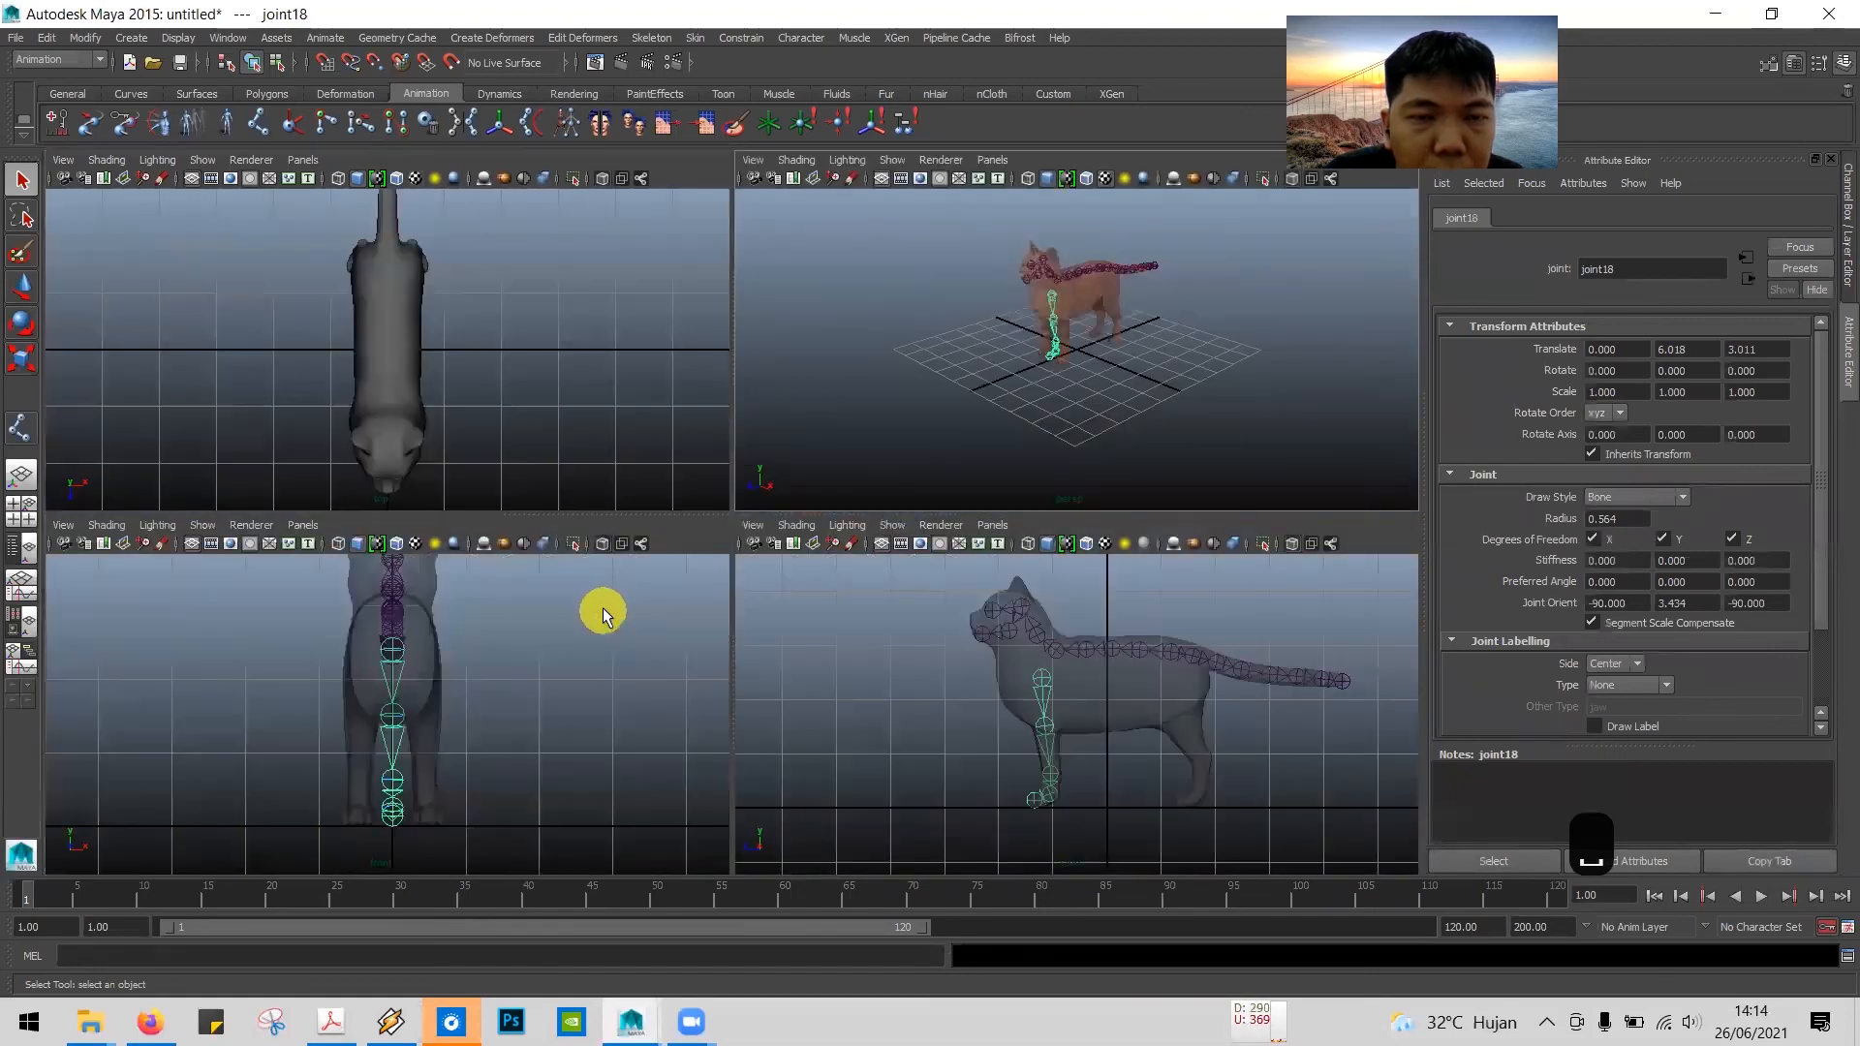
click(678, 550)
key(space)
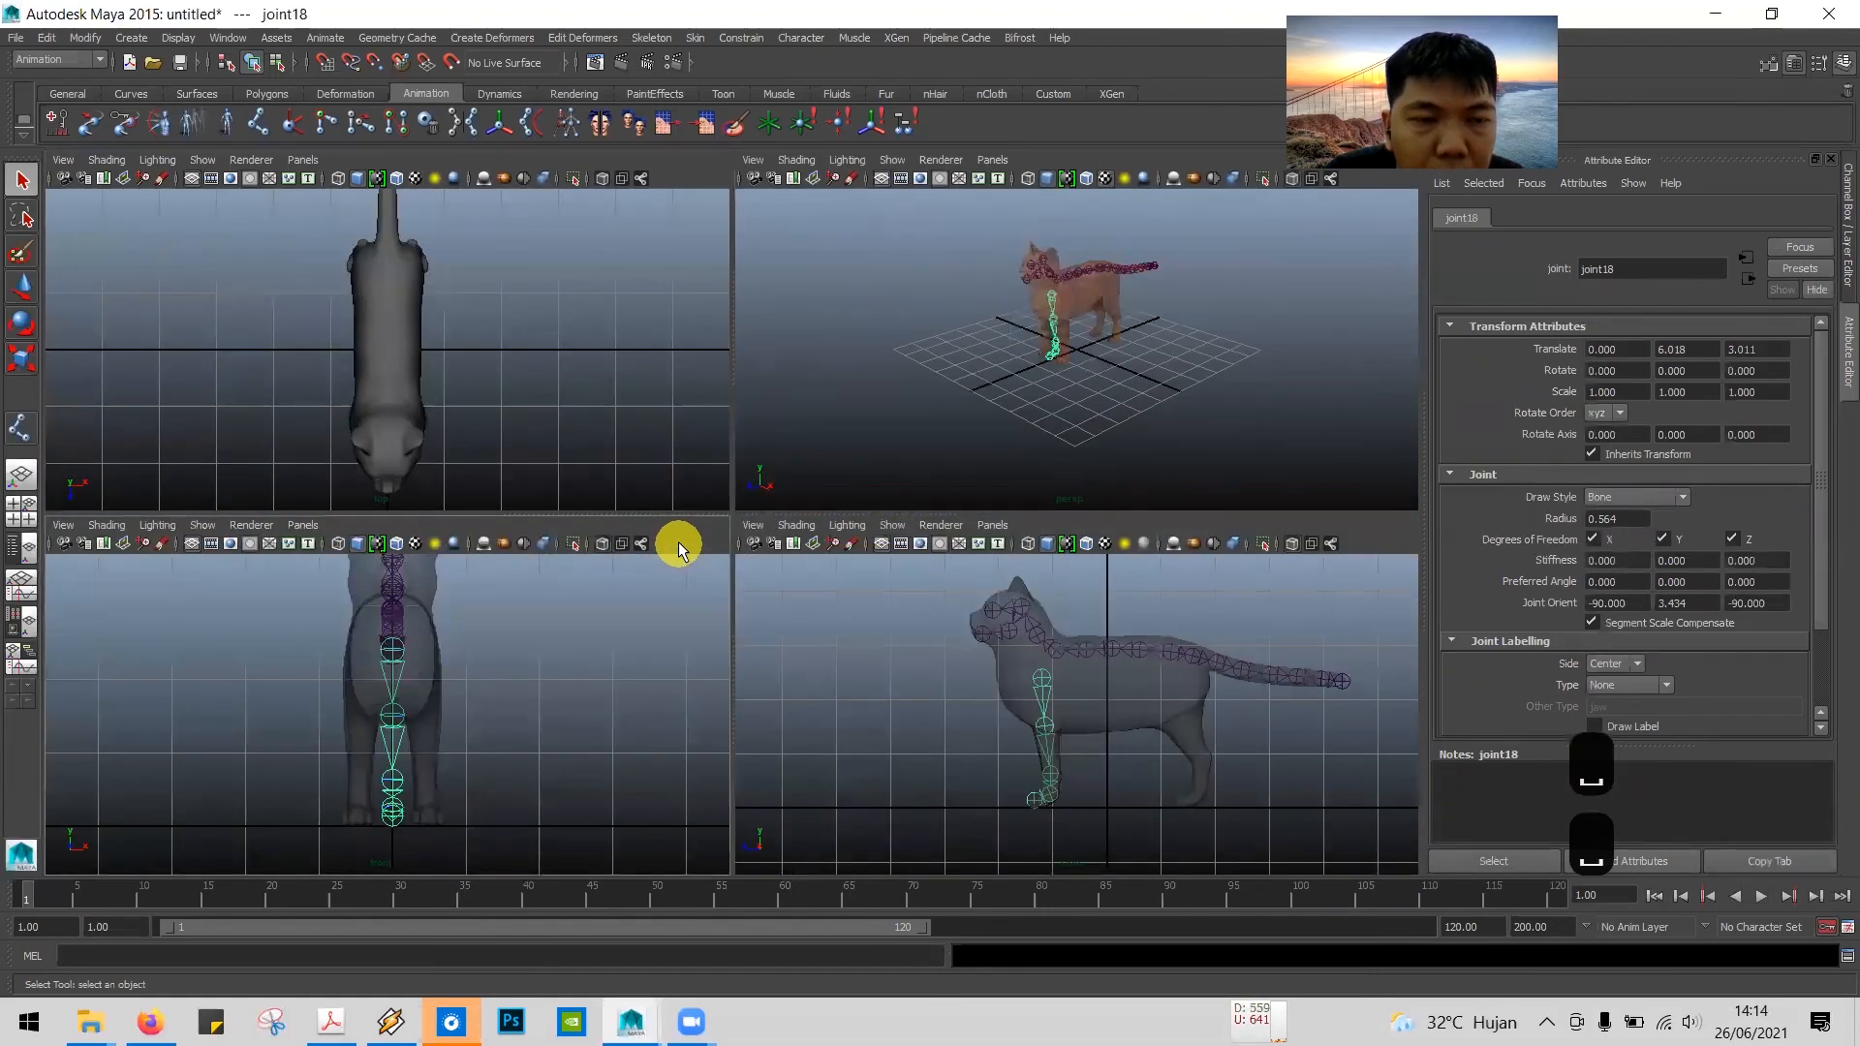
click(21, 303)
drag(845, 402, 916, 413)
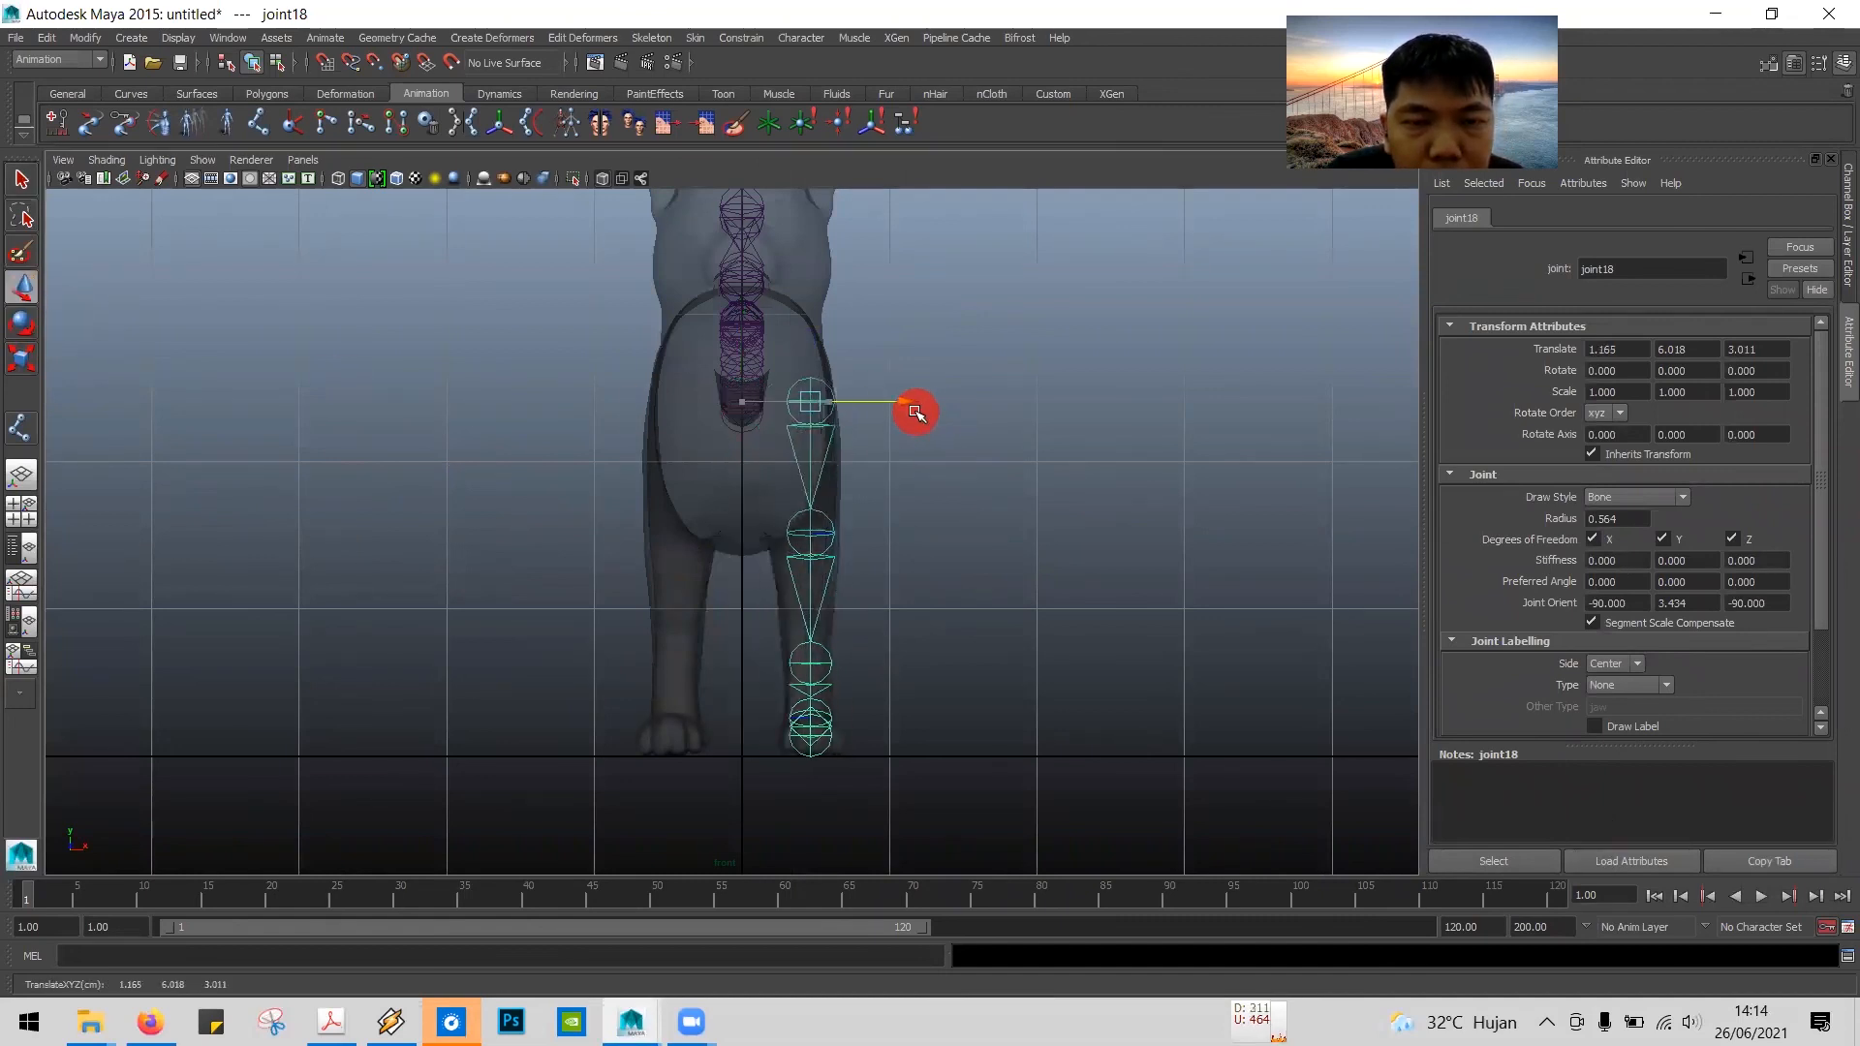